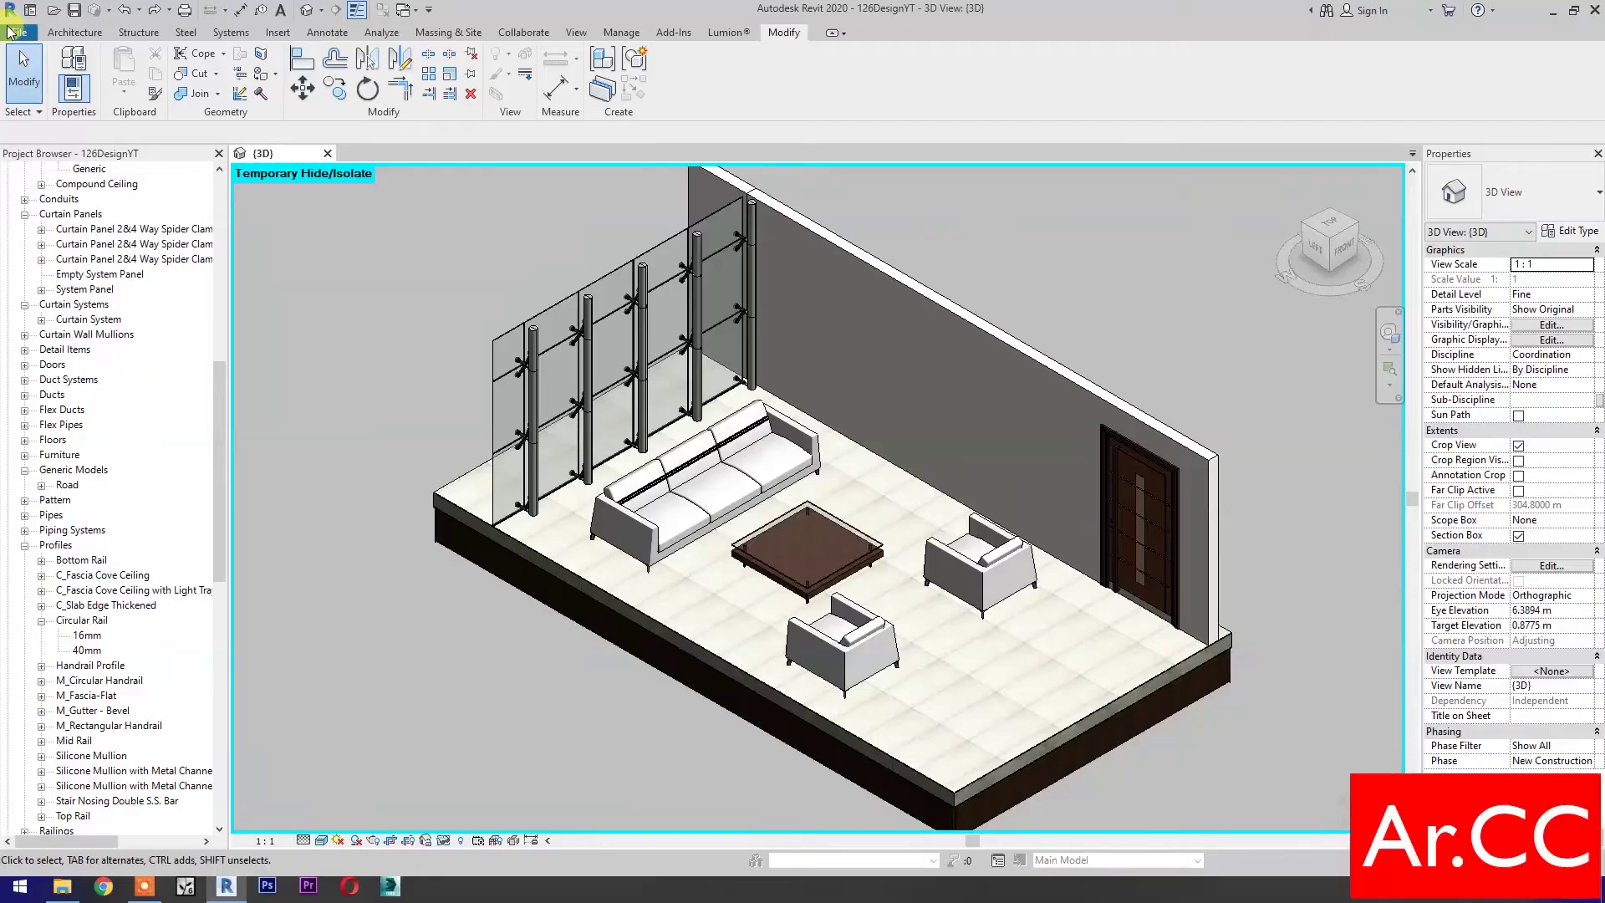
Step: Create a new family from the metric adaptive generic model template
left_click(12, 31)
mouse_move(33, 149)
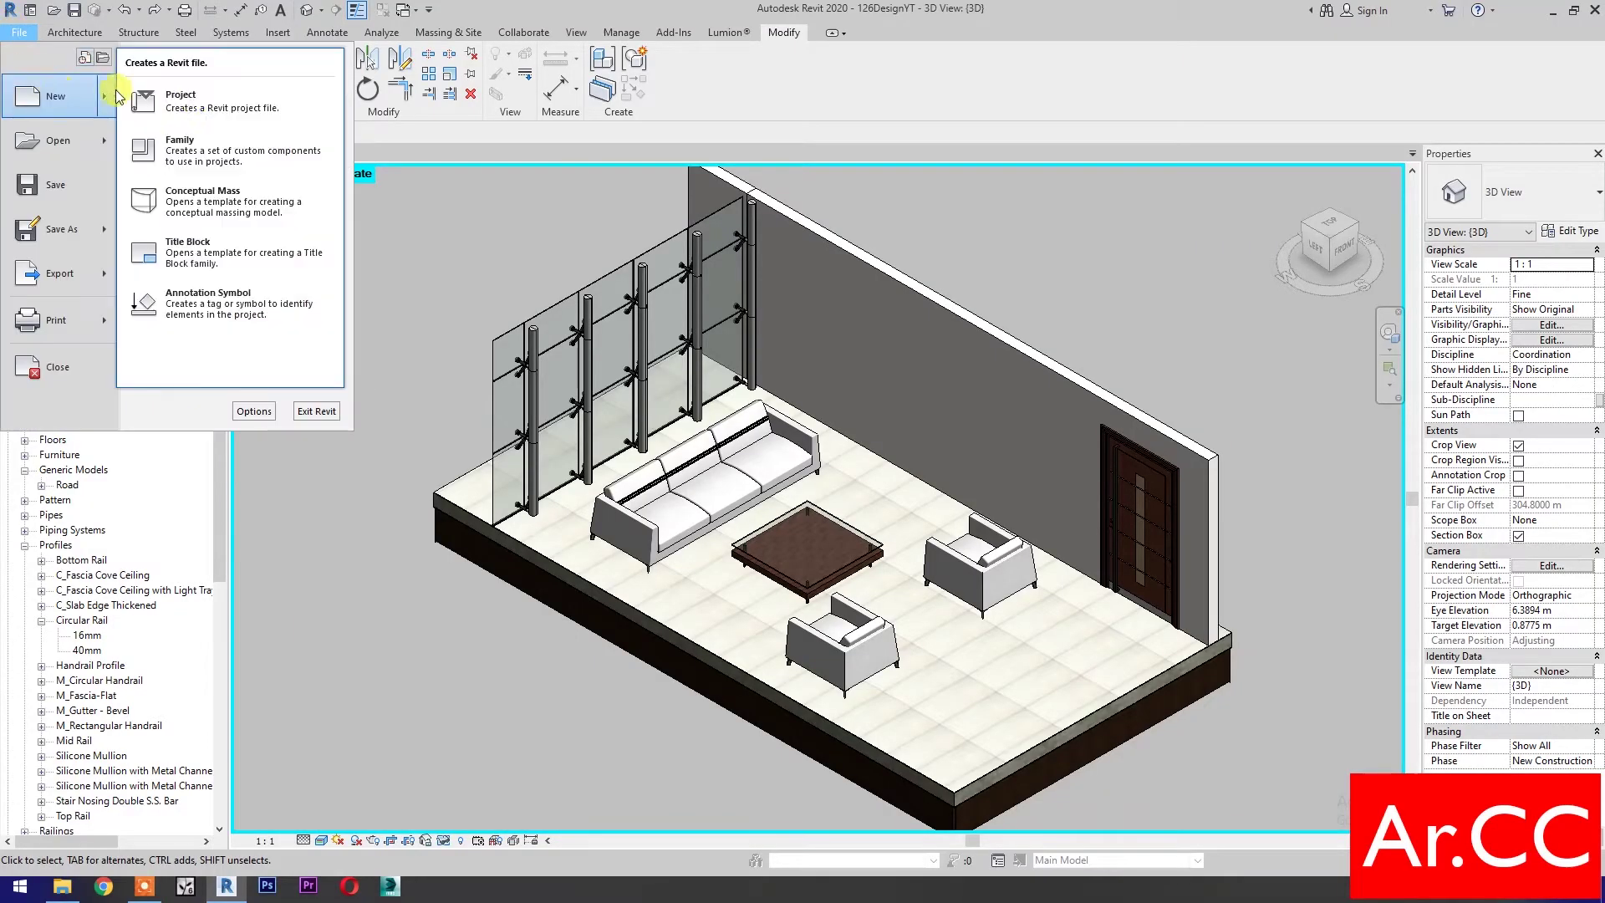
left_click(304, 142)
scroll(923, 320, "down", 5)
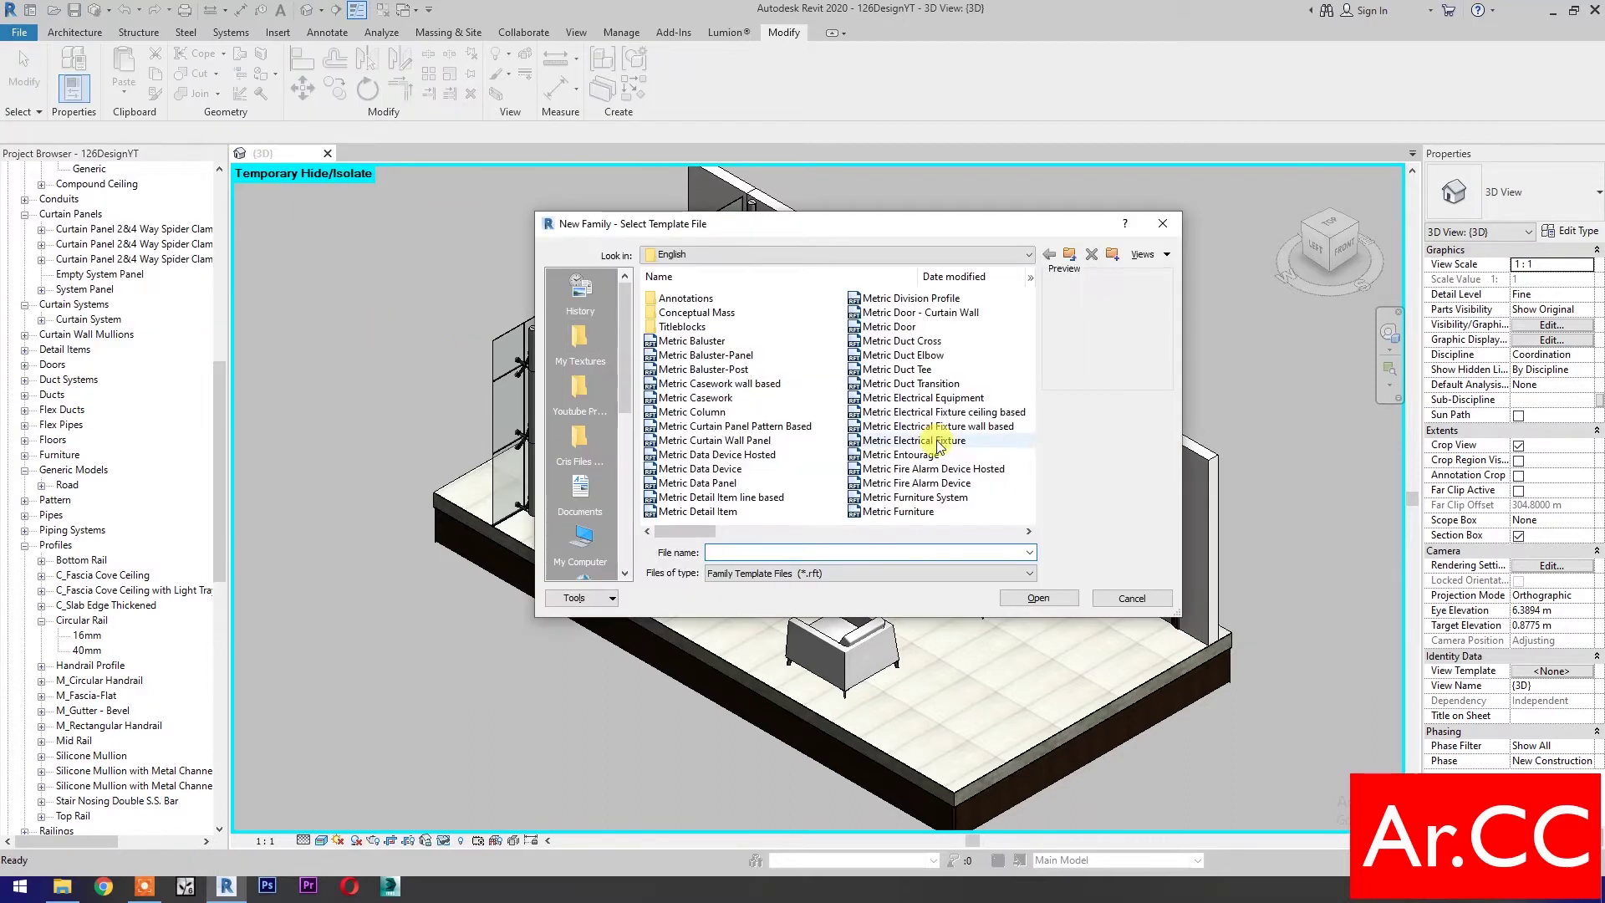
left_click(922, 301)
left_click(1014, 603)
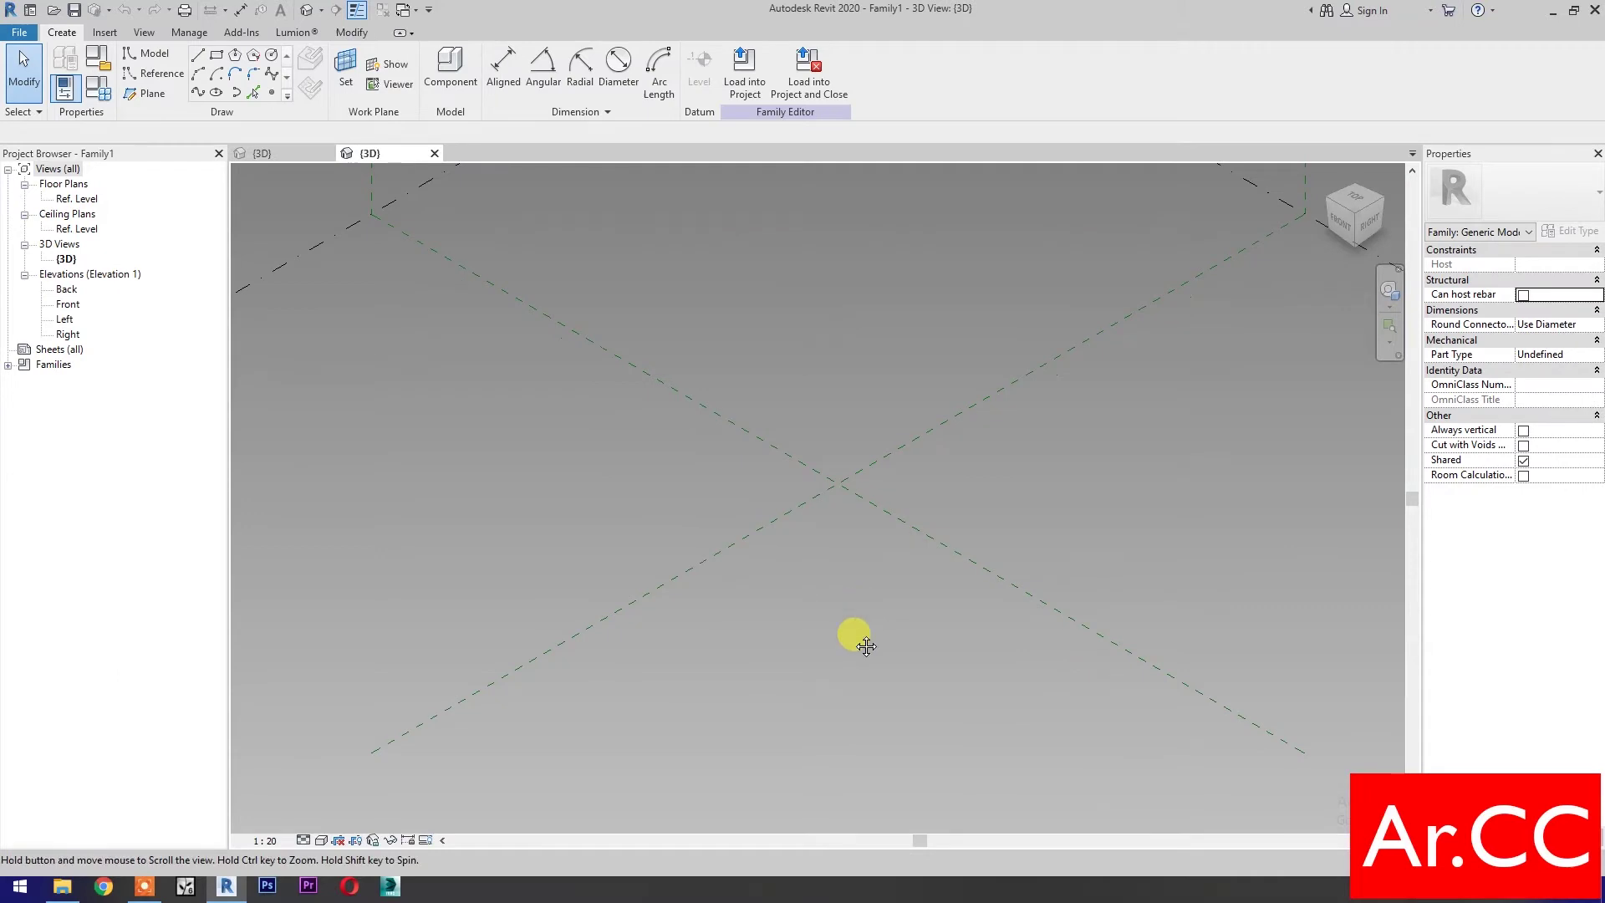
Step: Place four reference points around the intersection of the reference planes and a fifth point farther out beyond the first one
left_click(270, 94)
left_click(665, 502)
left_click(829, 411)
left_click(972, 491)
left_click(885, 545)
left_click(814, 579)
left_click(601, 473)
left_click(576, 449)
key("Escape")
Step: Make the four grouped points and the separate fifth point adaptive, and raise point 5 vertically above the reference level
left_click_drag(637, 694, 1025, 370)
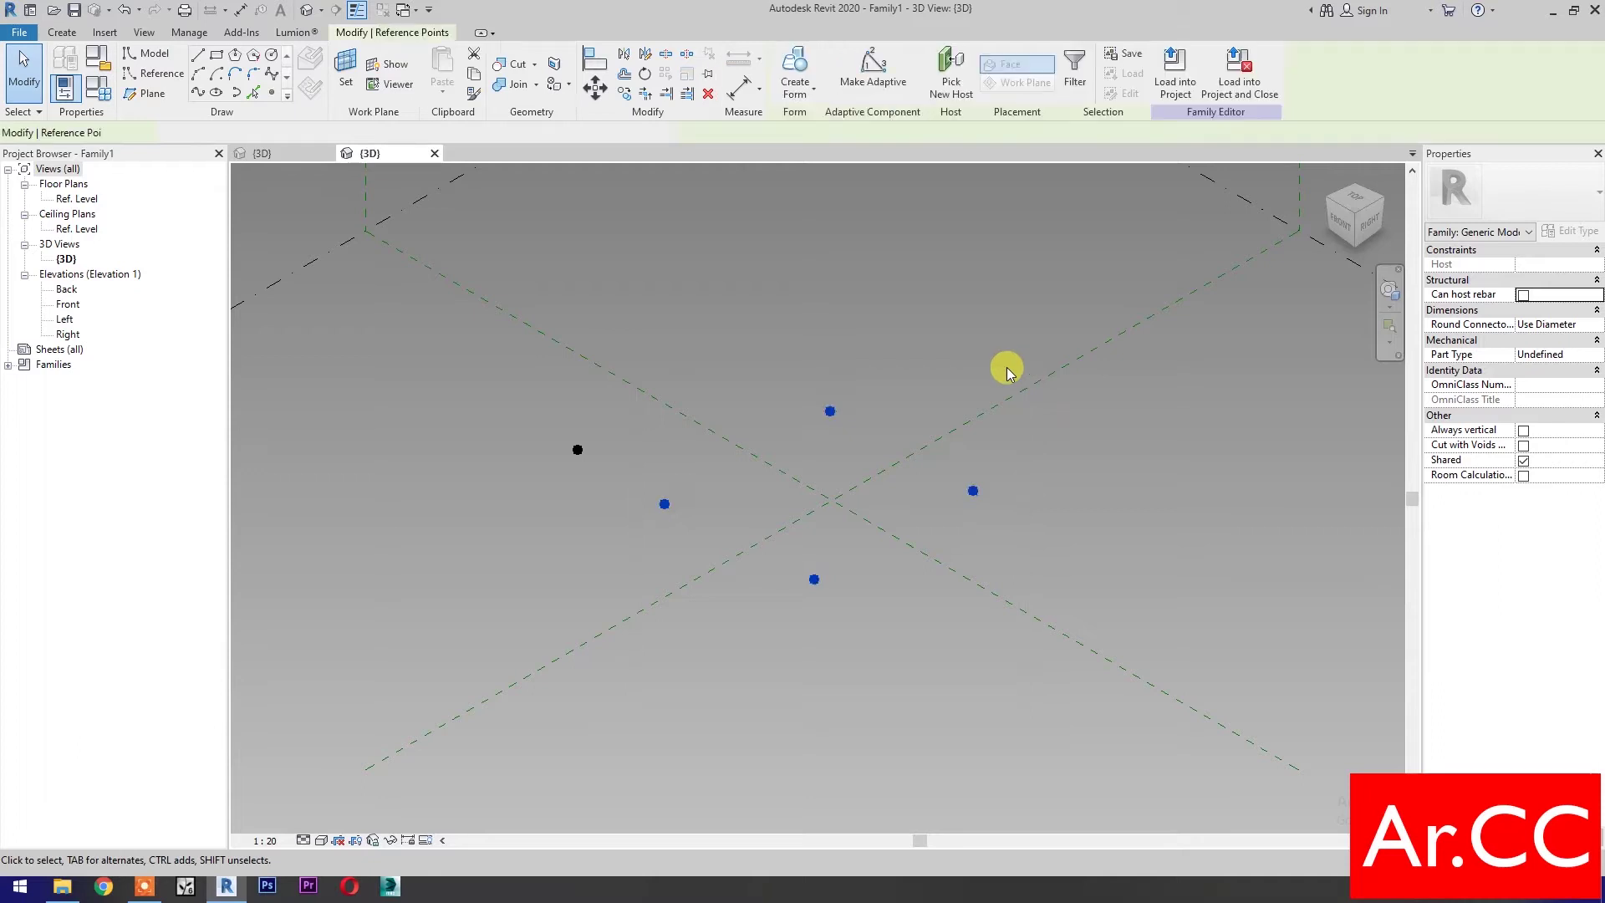
left_click(883, 75)
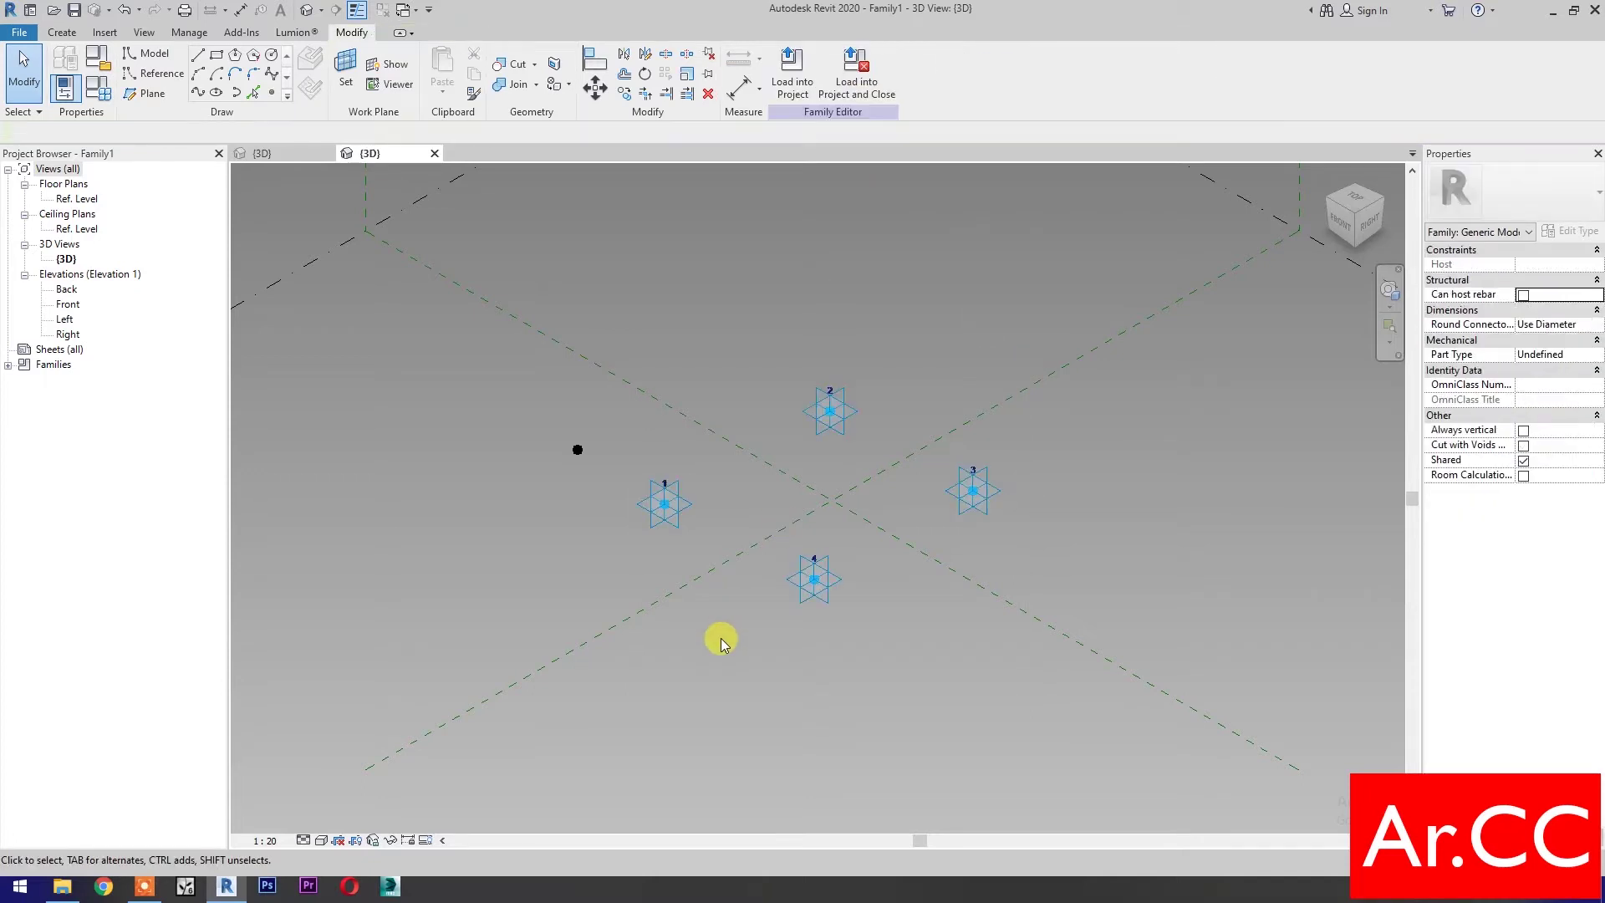
left_click_drag(531, 525, 599, 408)
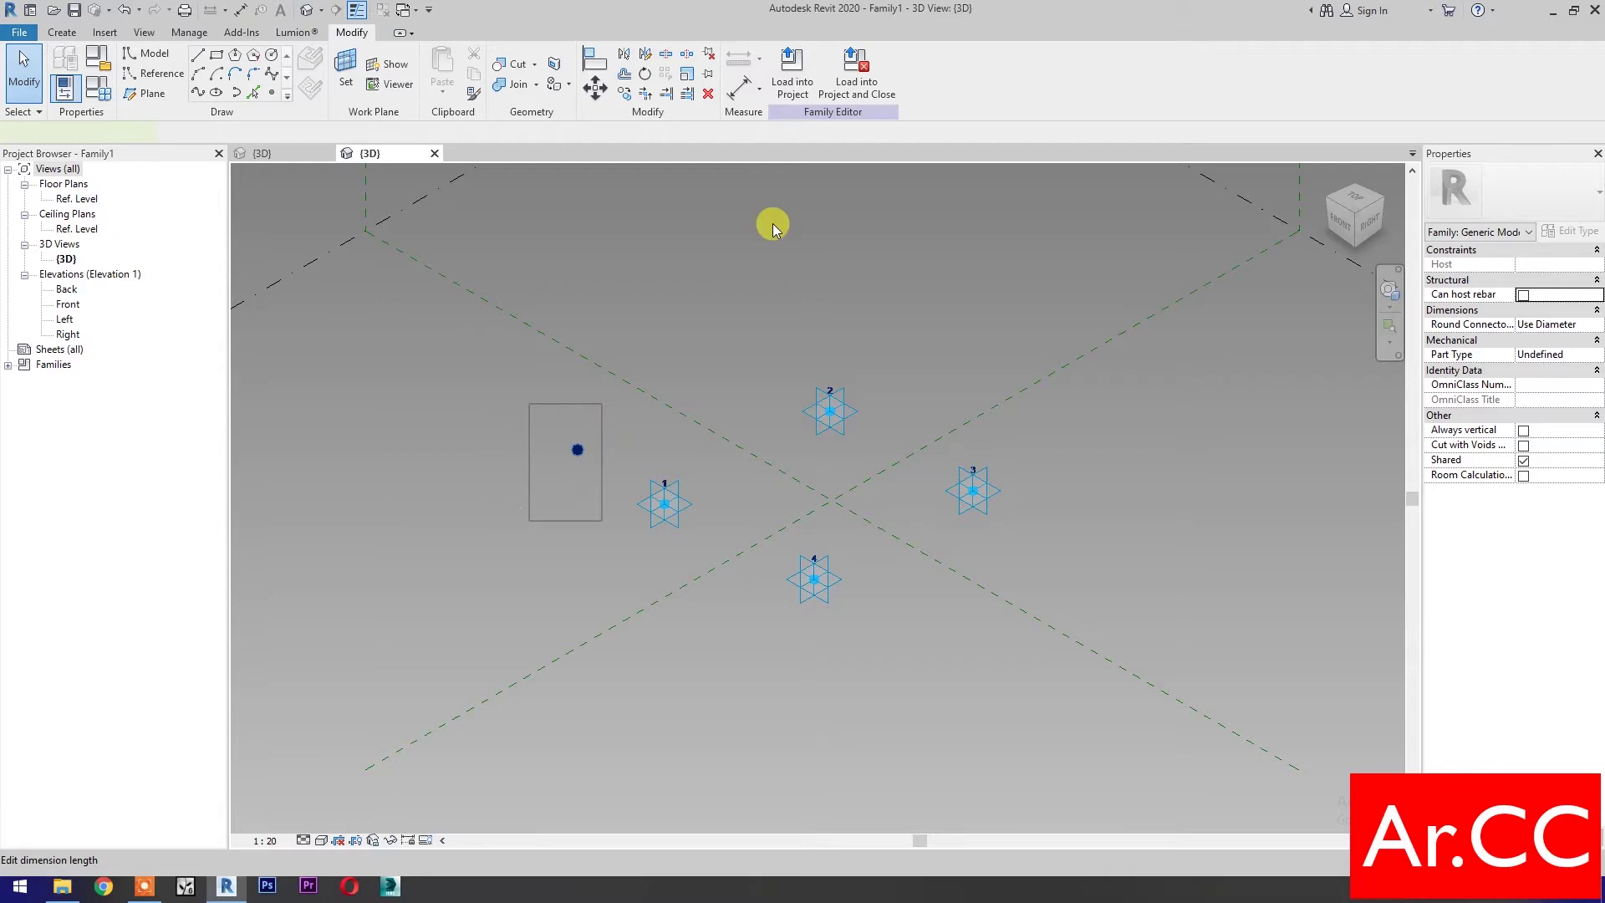
left_click(865, 87)
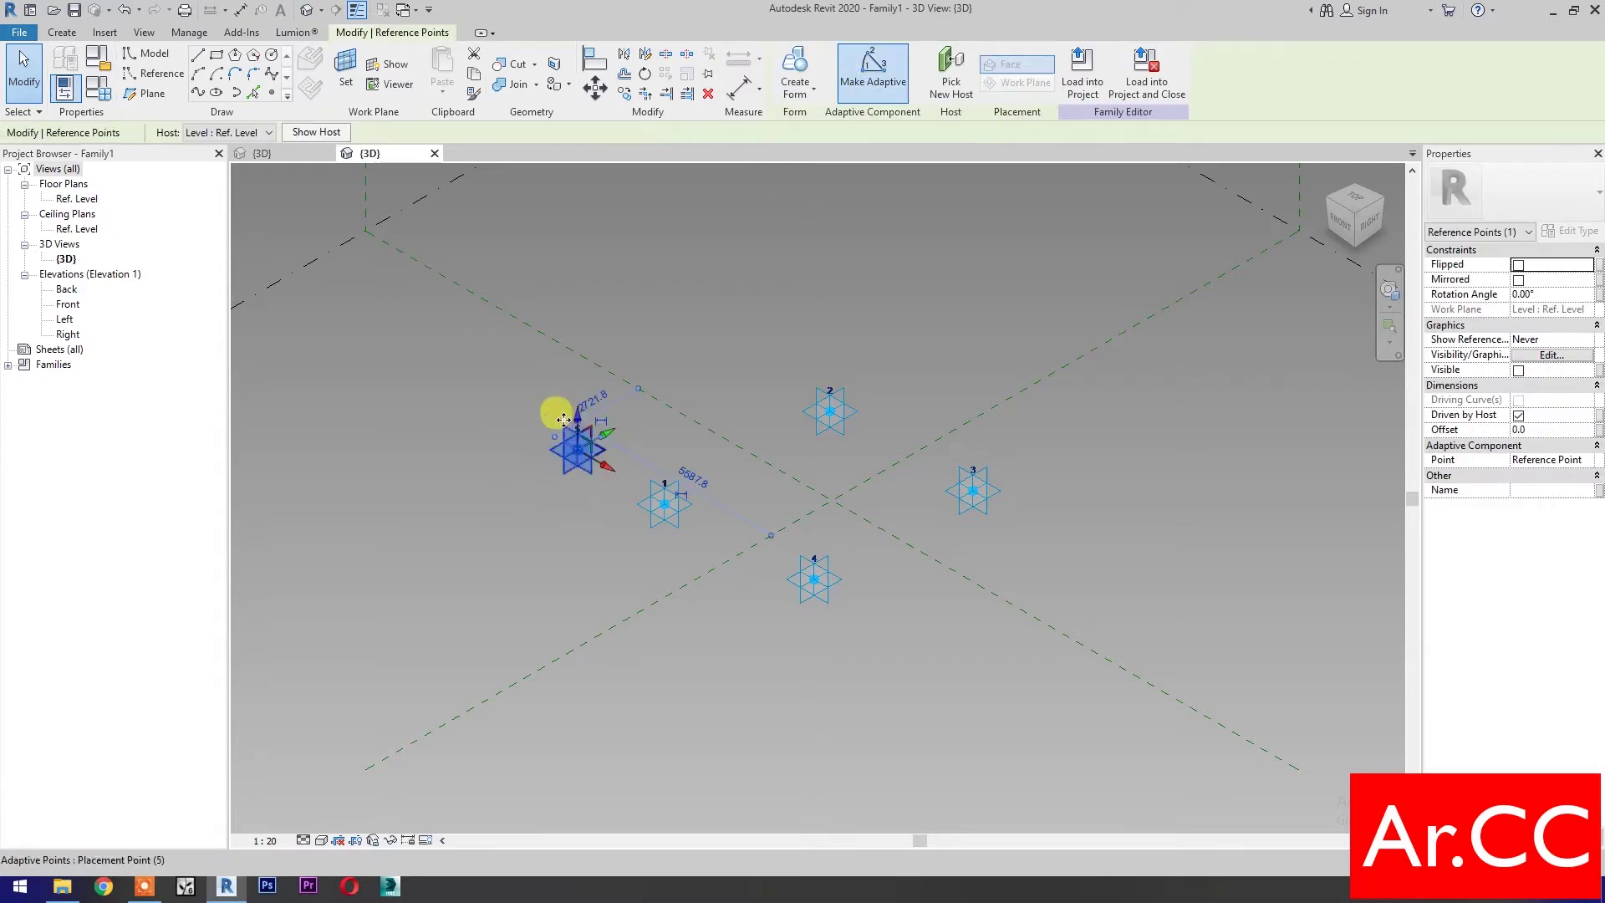
left_click_drag(581, 419, 588, 294)
left_click(558, 575)
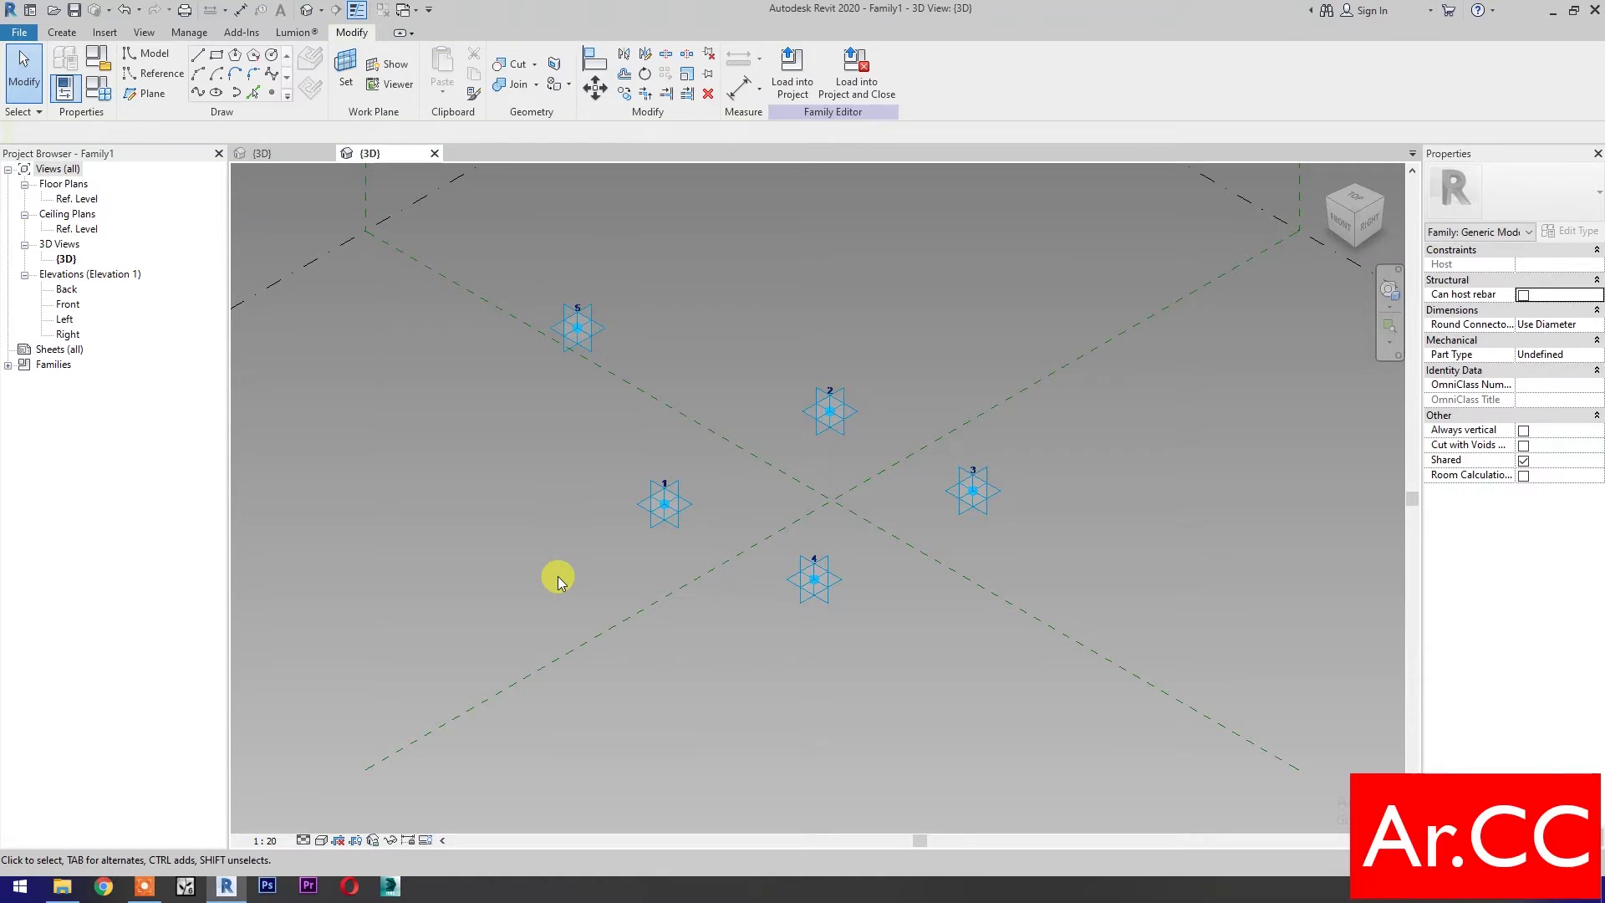
Step: Connect adaptive points 1 and 5 with a spline through points and convert it to a reference line
left_click_drag(512, 262, 698, 576)
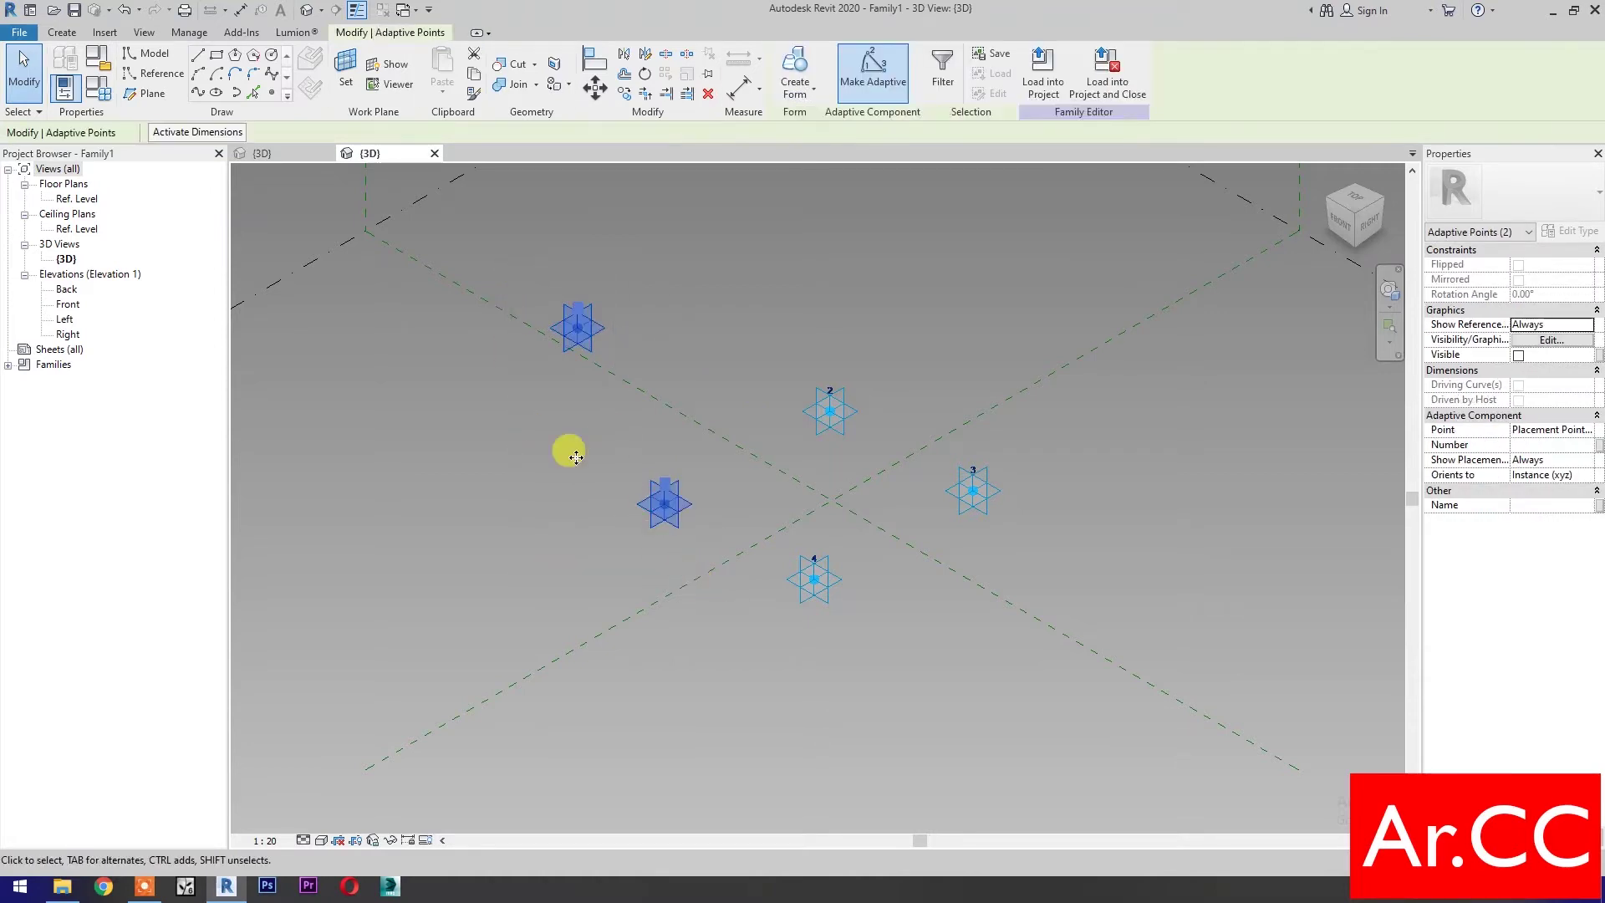
left_click(199, 93)
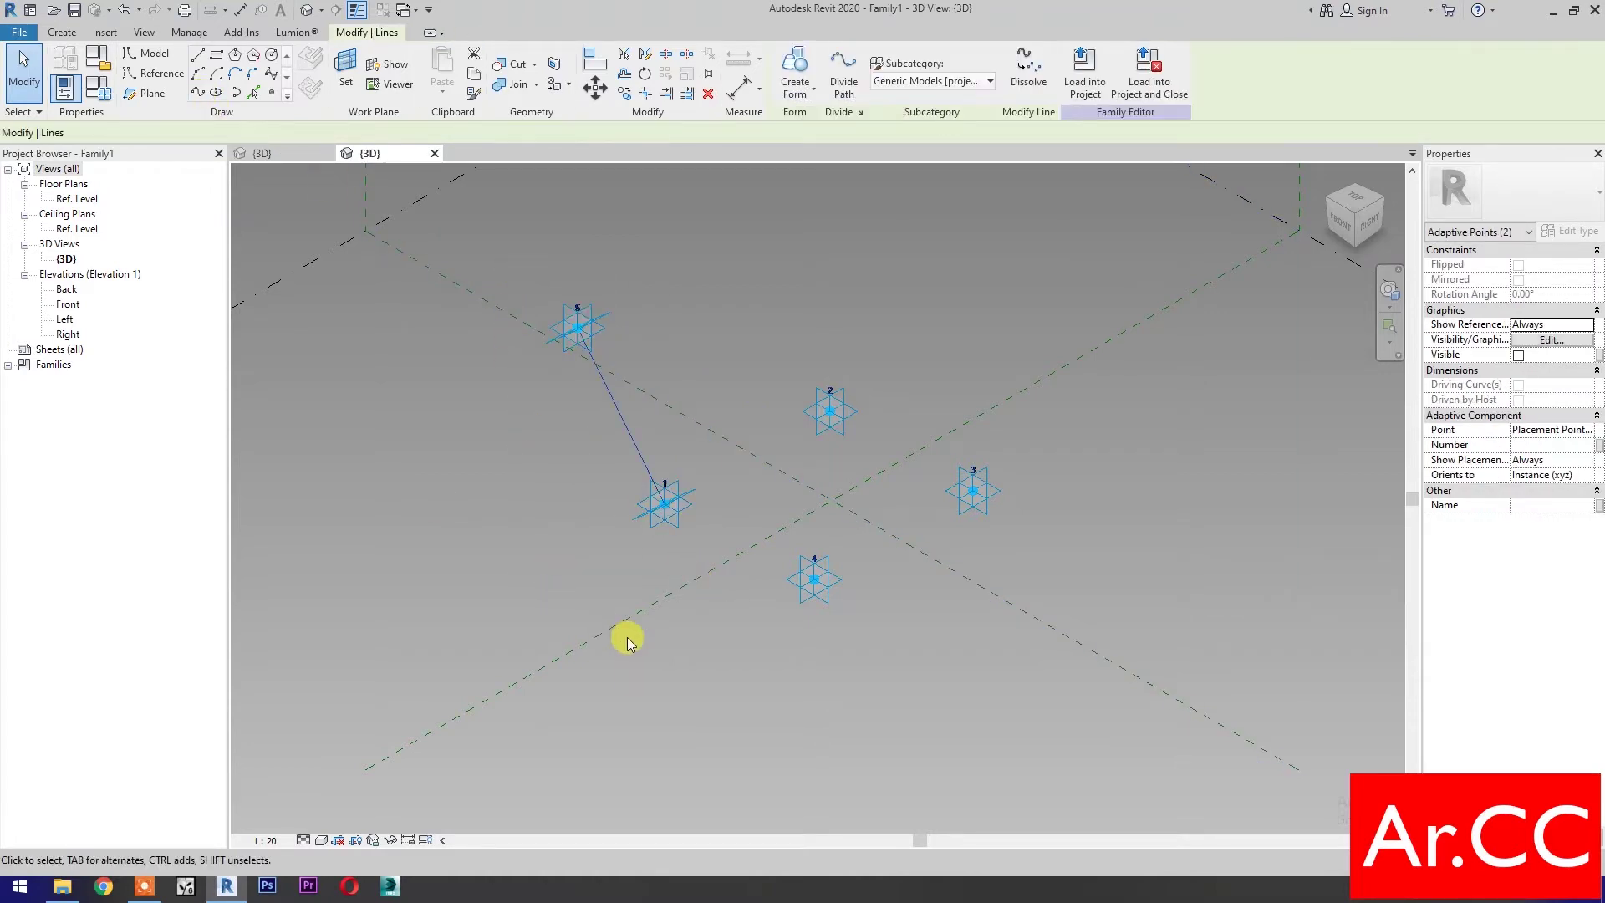
left_click(1519, 385)
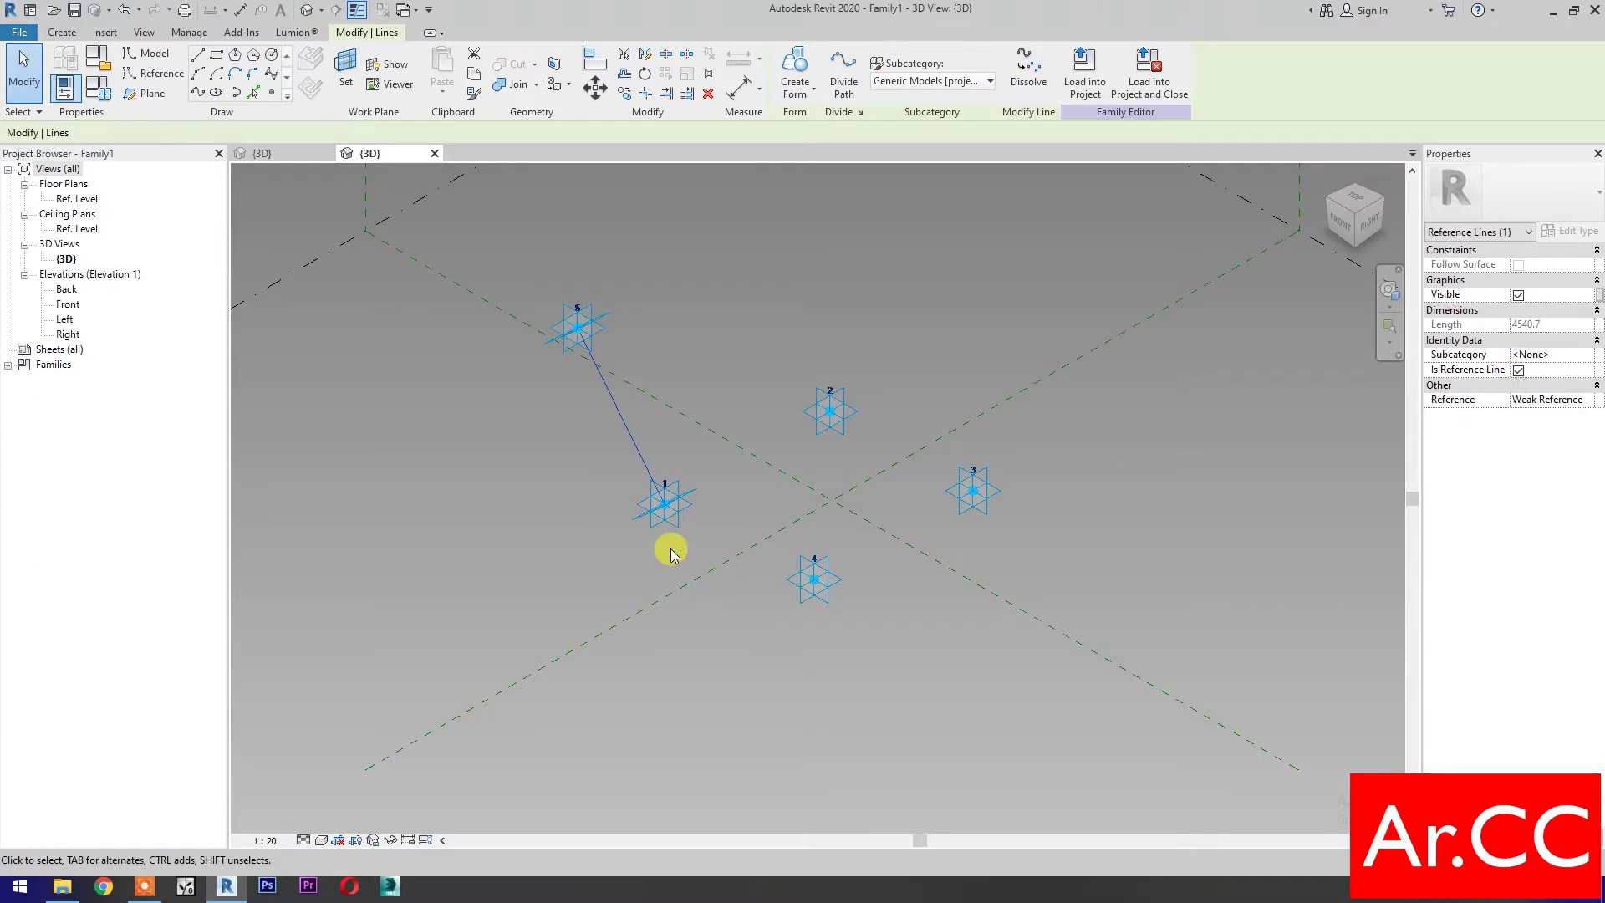
left_click(559, 558)
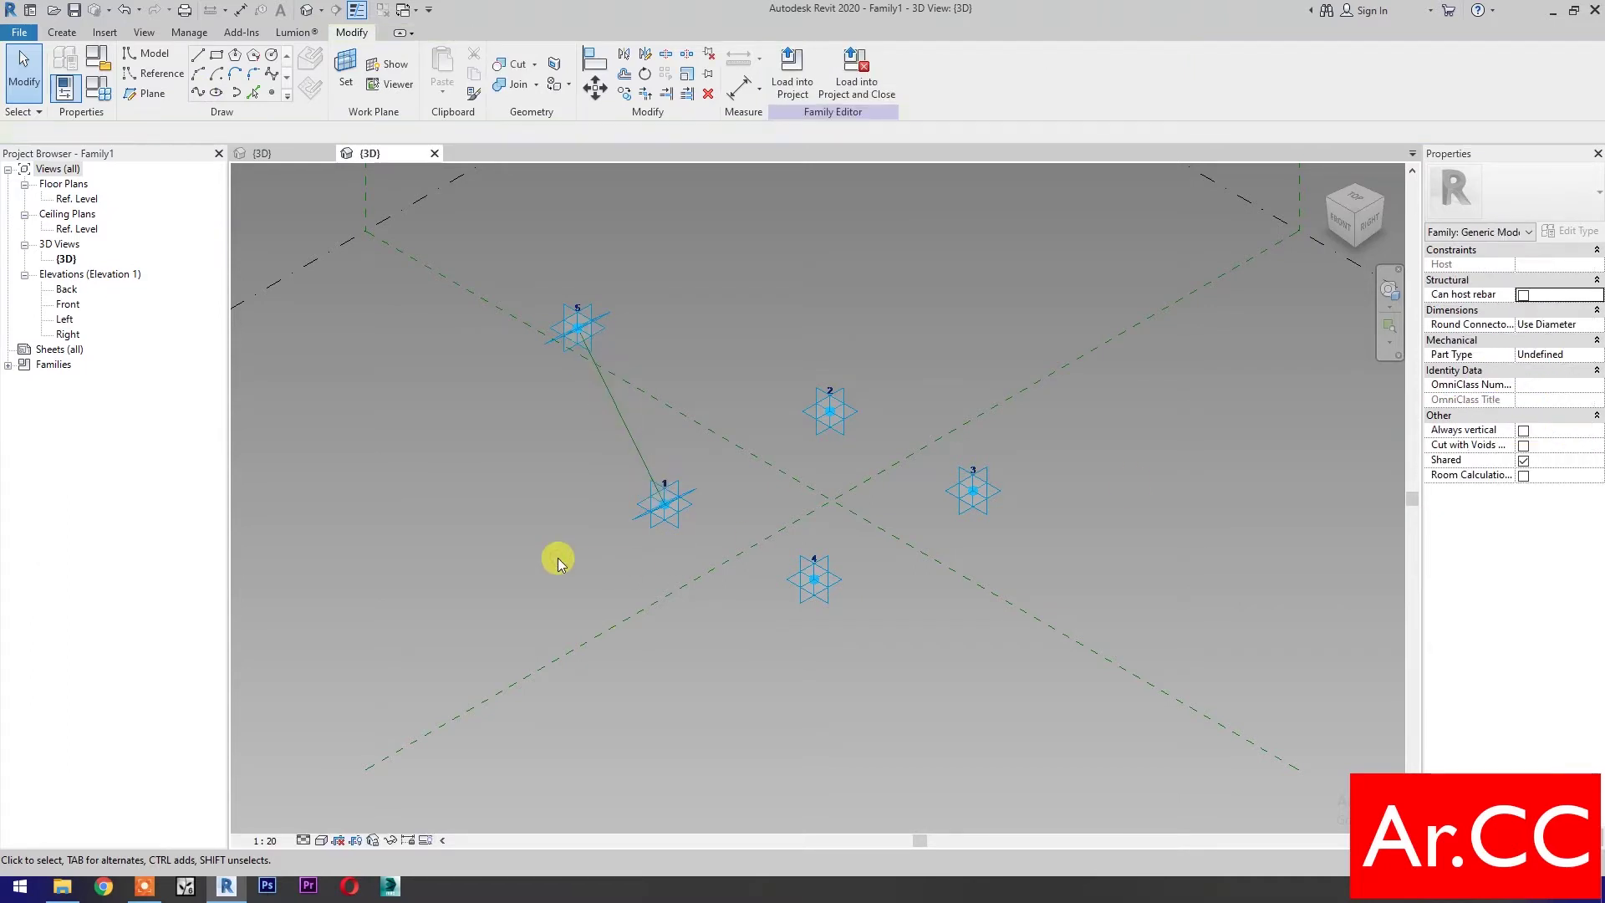
Step: Set the work plane to the plane of the reference line between points 1 and 5
left_click(62, 32)
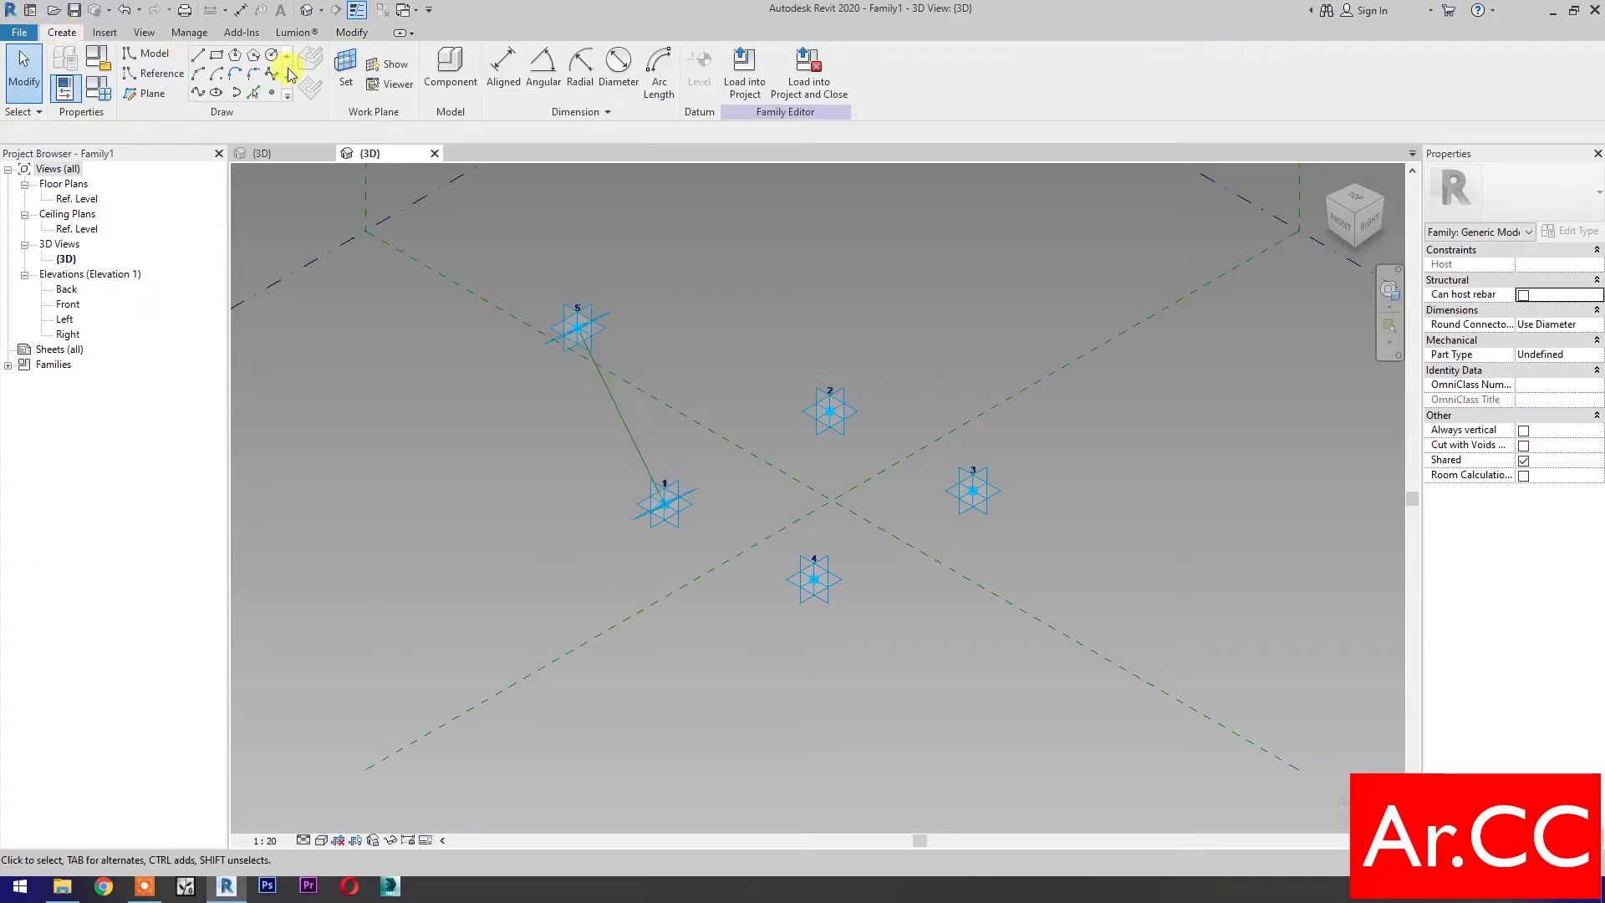
left_click(504, 80)
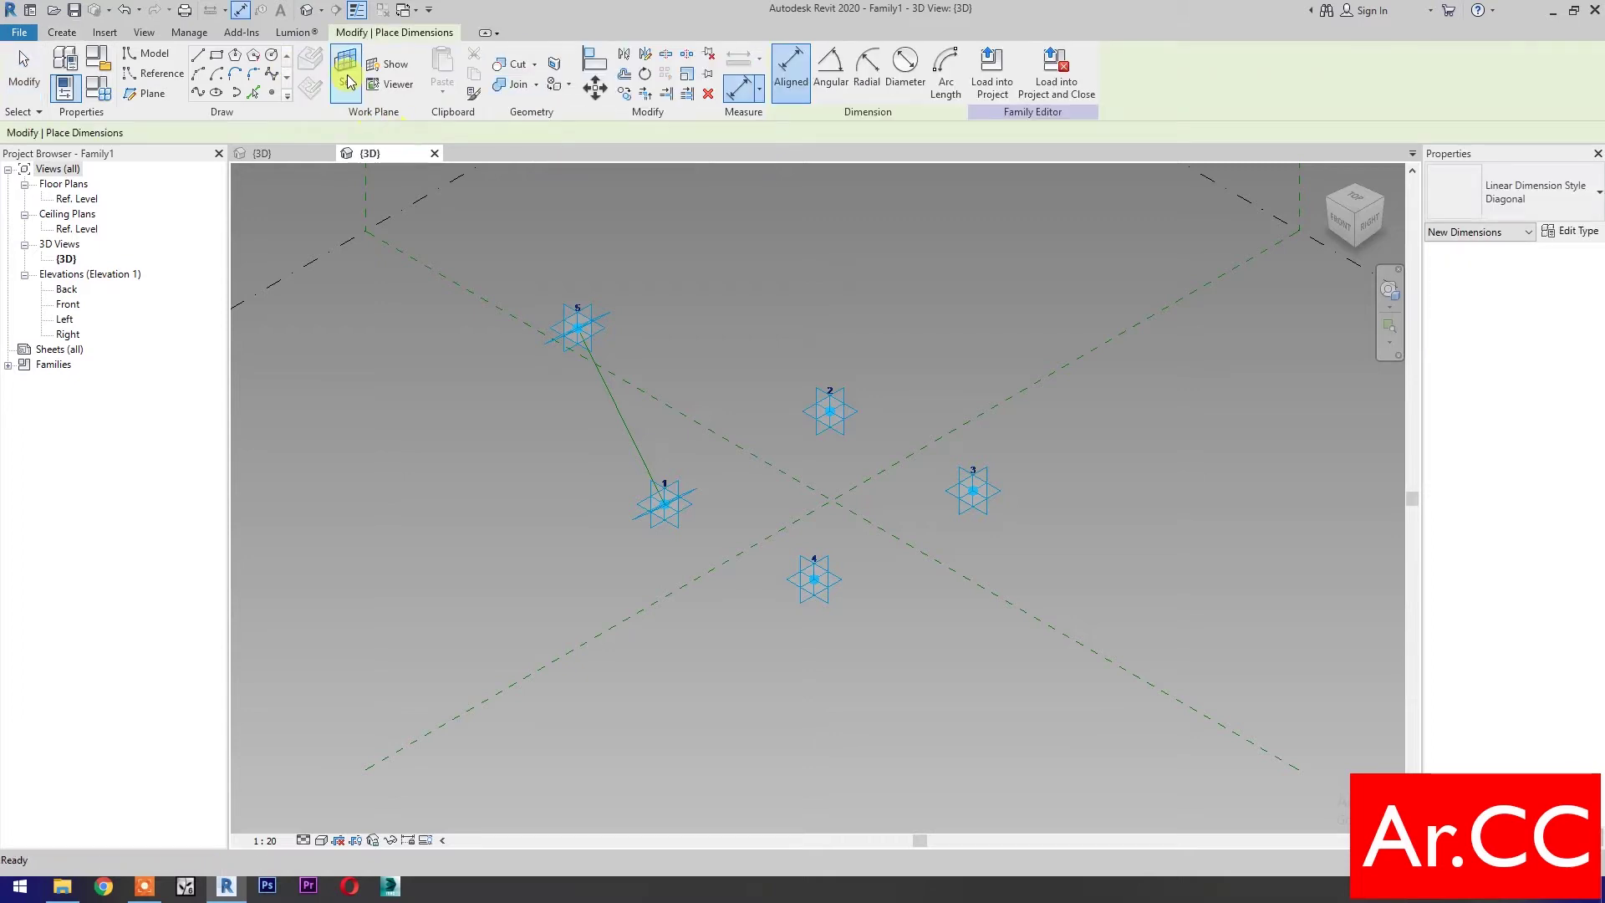
key("Escape")
left_click(618, 409)
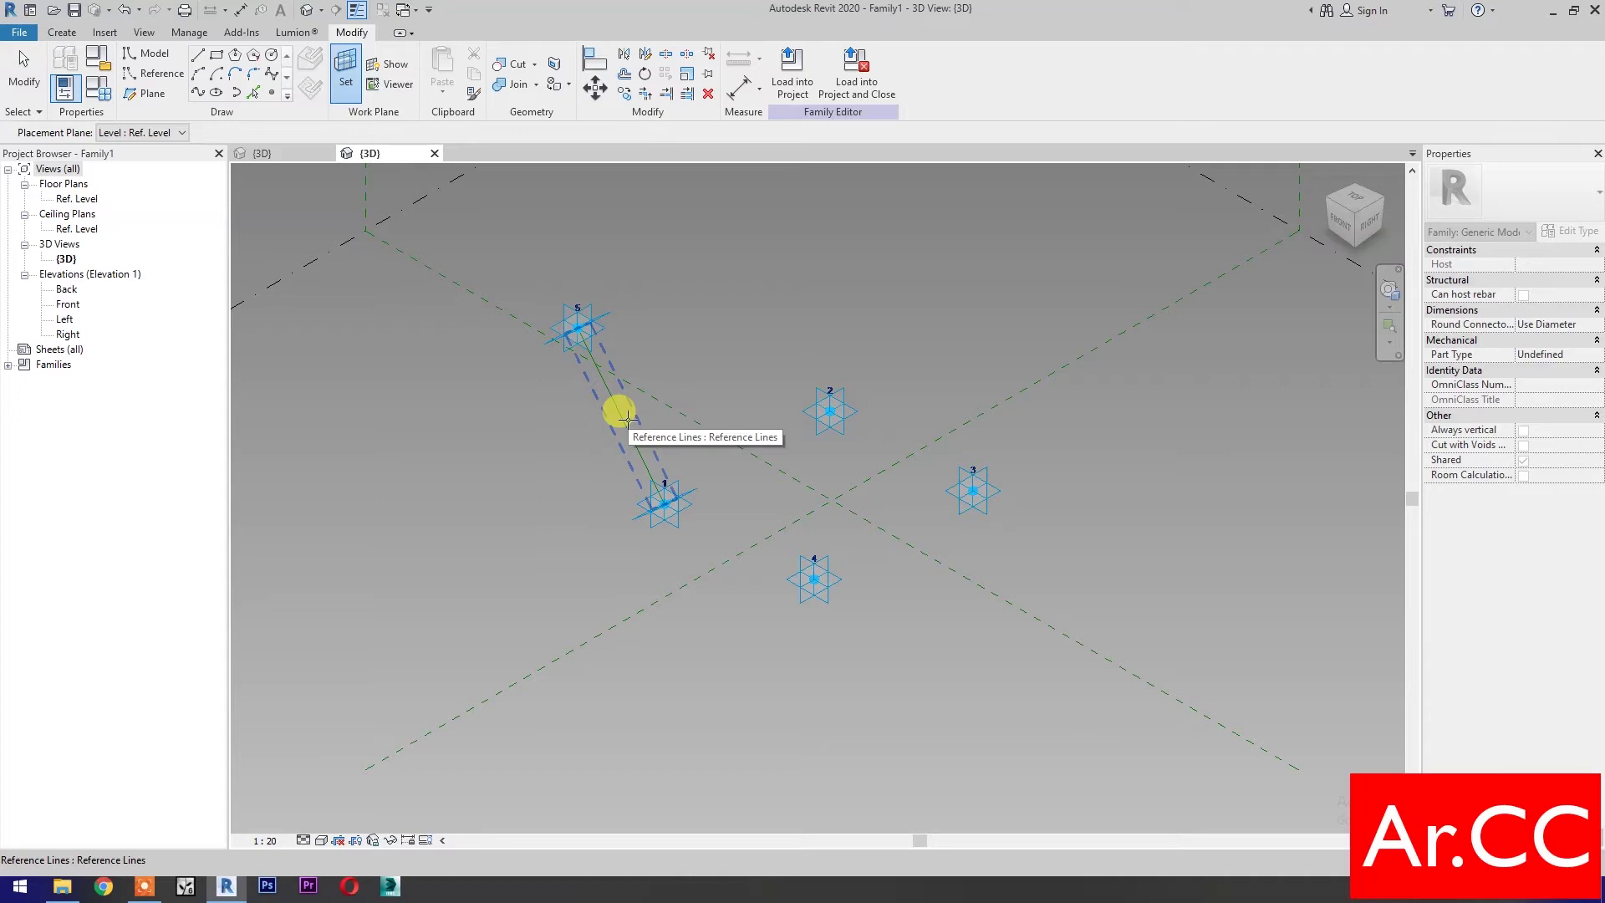
Step: Place an aligned dimension between adaptive points 5 and 1, offset to the outer side of the reference line
key("d")
key("i")
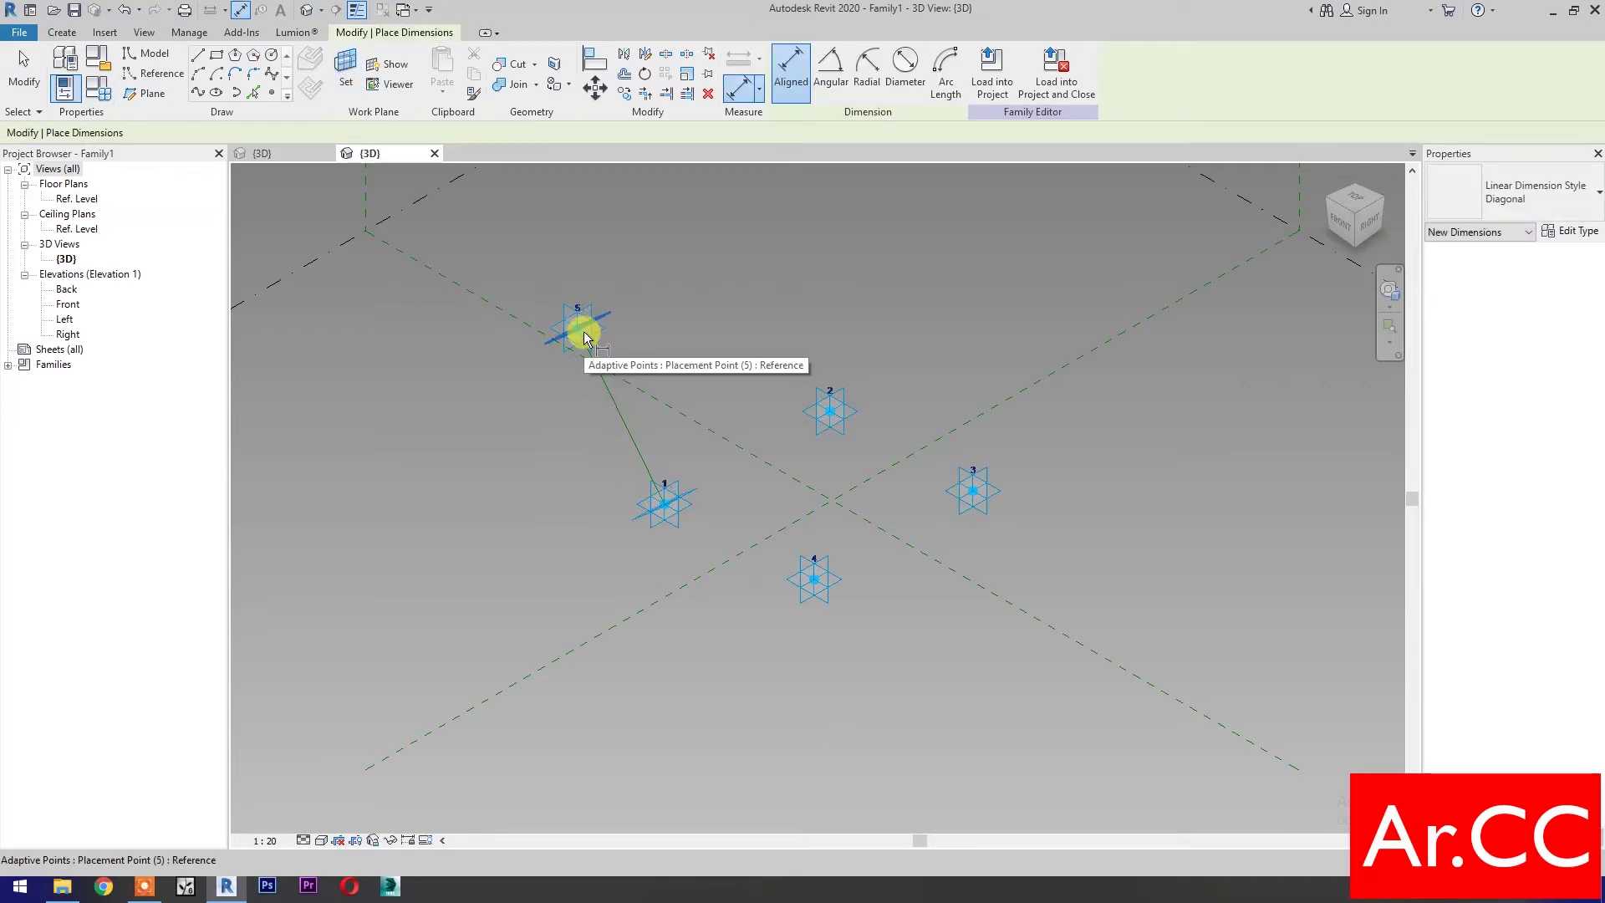
left_click(550, 338)
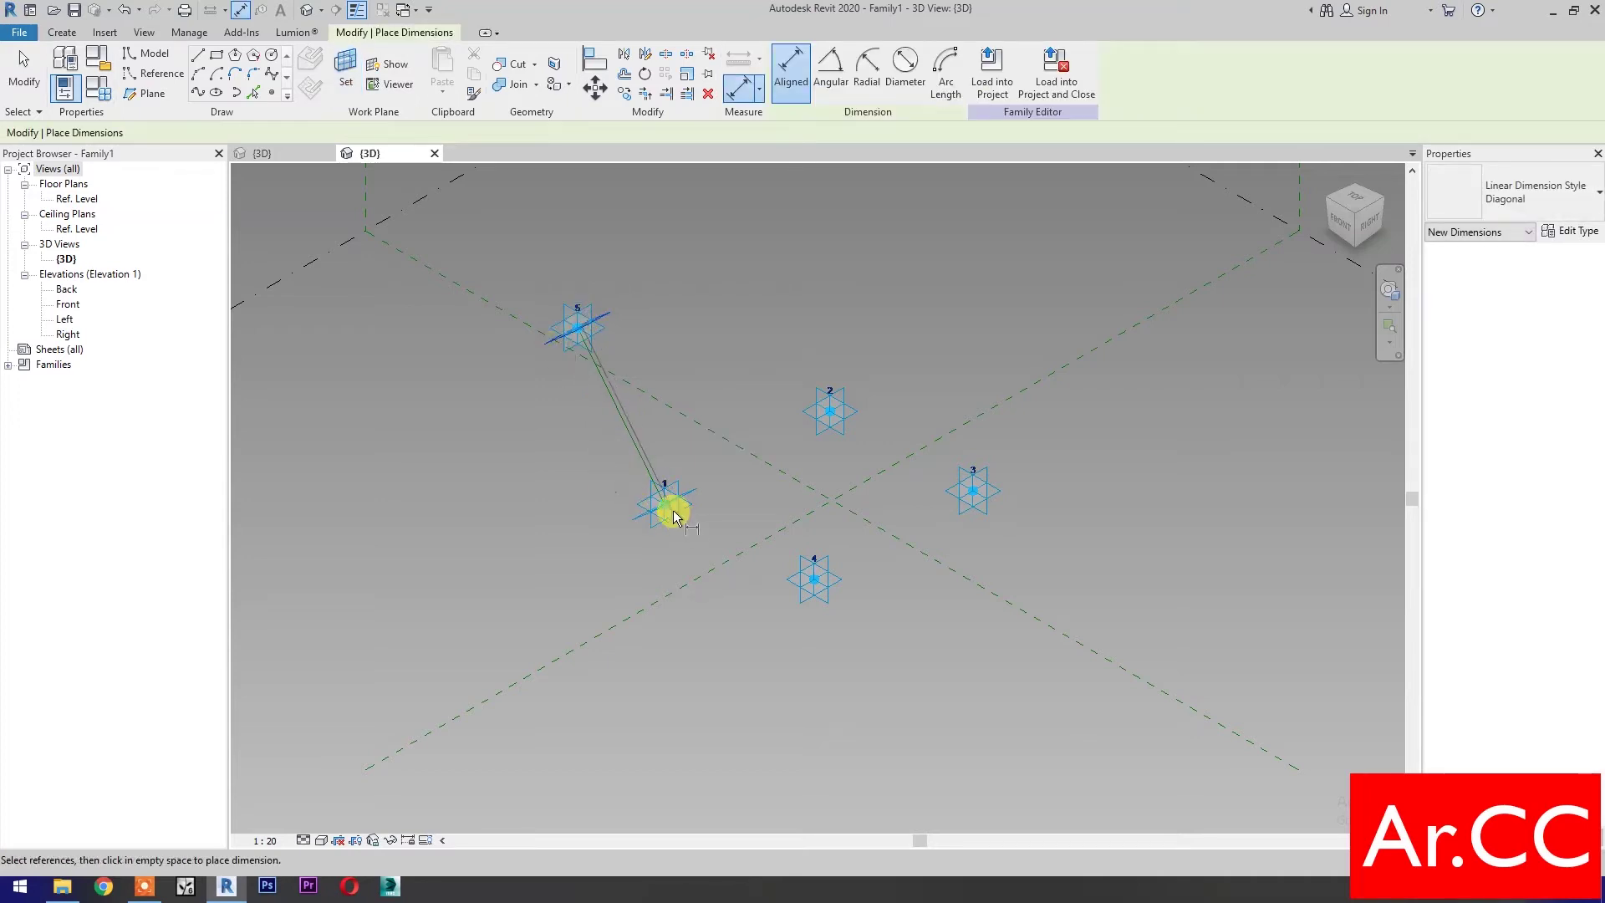
left_click(608, 517)
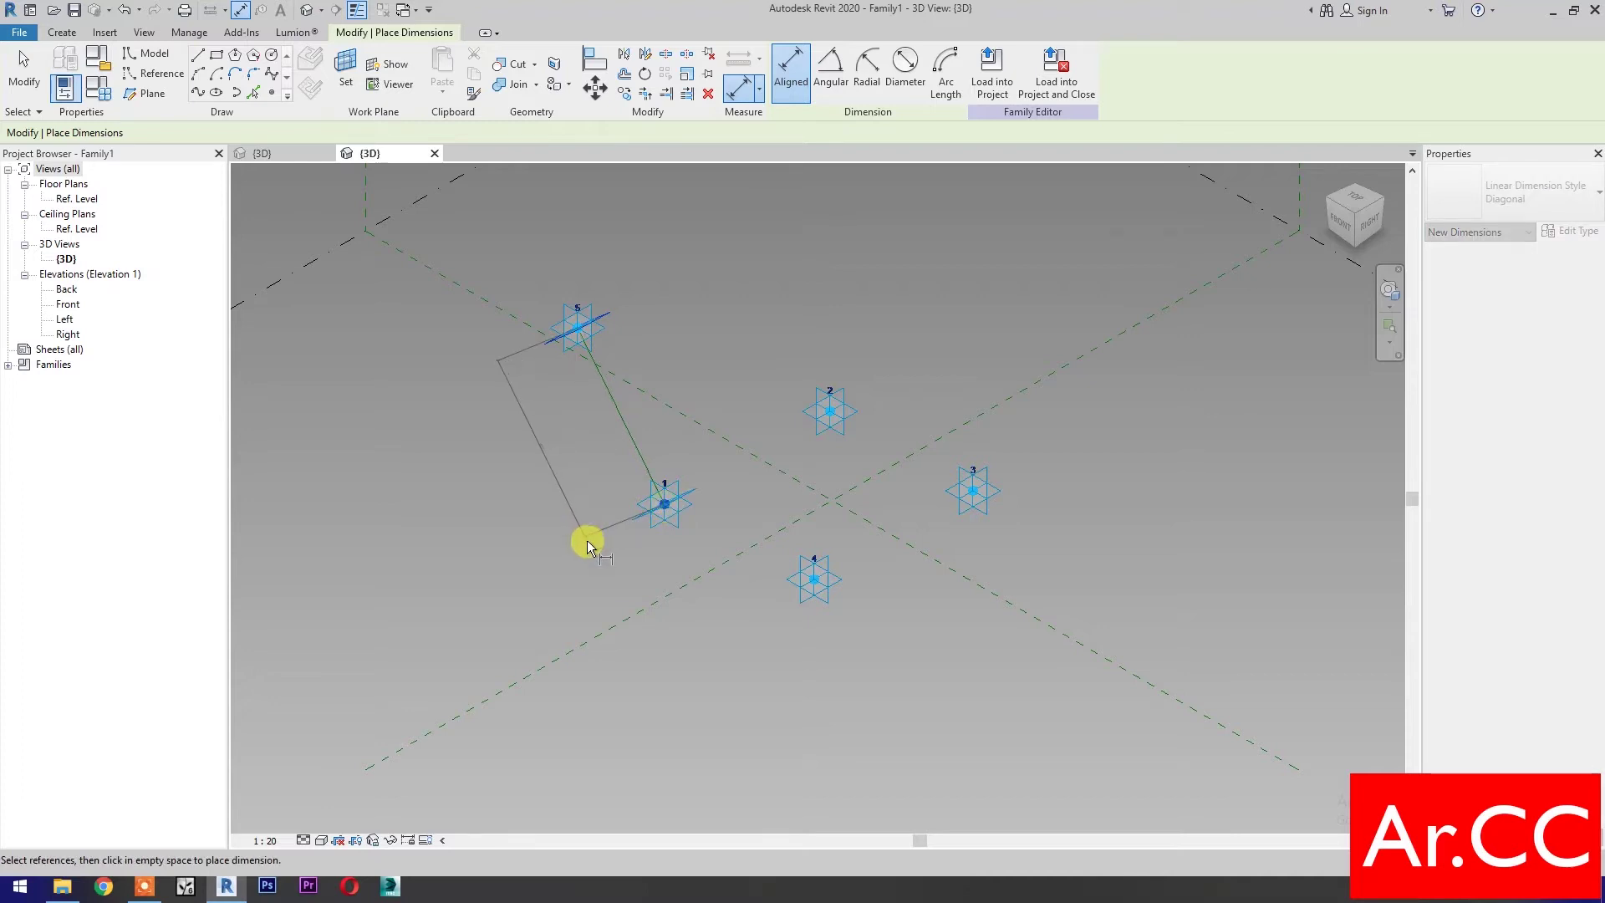
left_click(587, 539)
key("Escape")
Step: Label the dimension between points 1 and 5 with a new reporting instance parameter named Attractor Distance
left_click(605, 531)
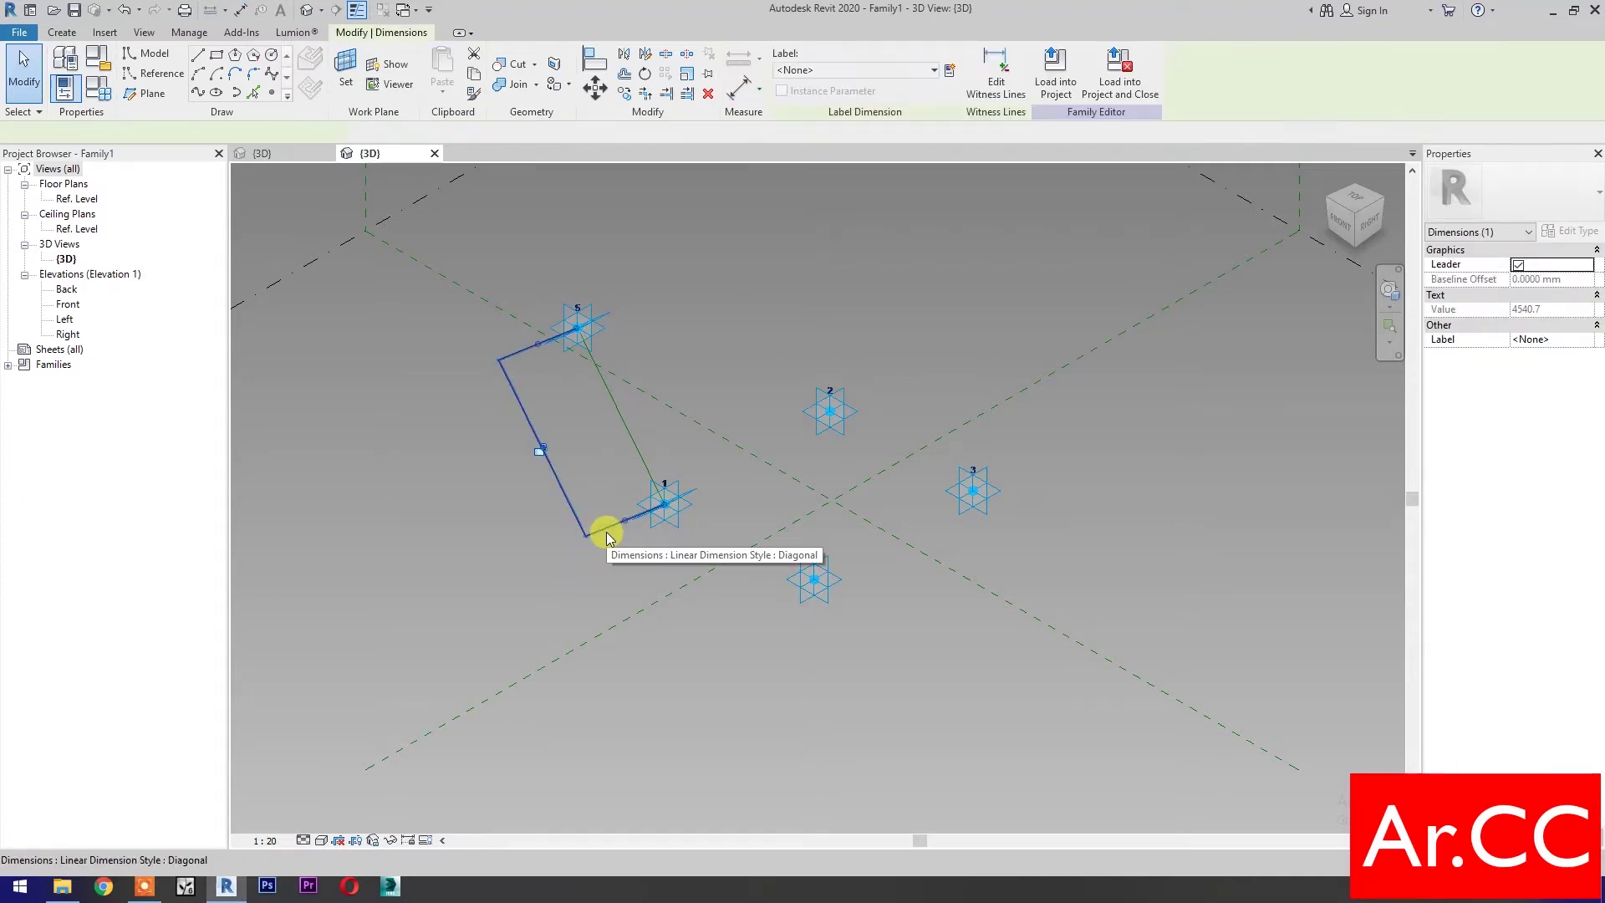
left_click(951, 71)
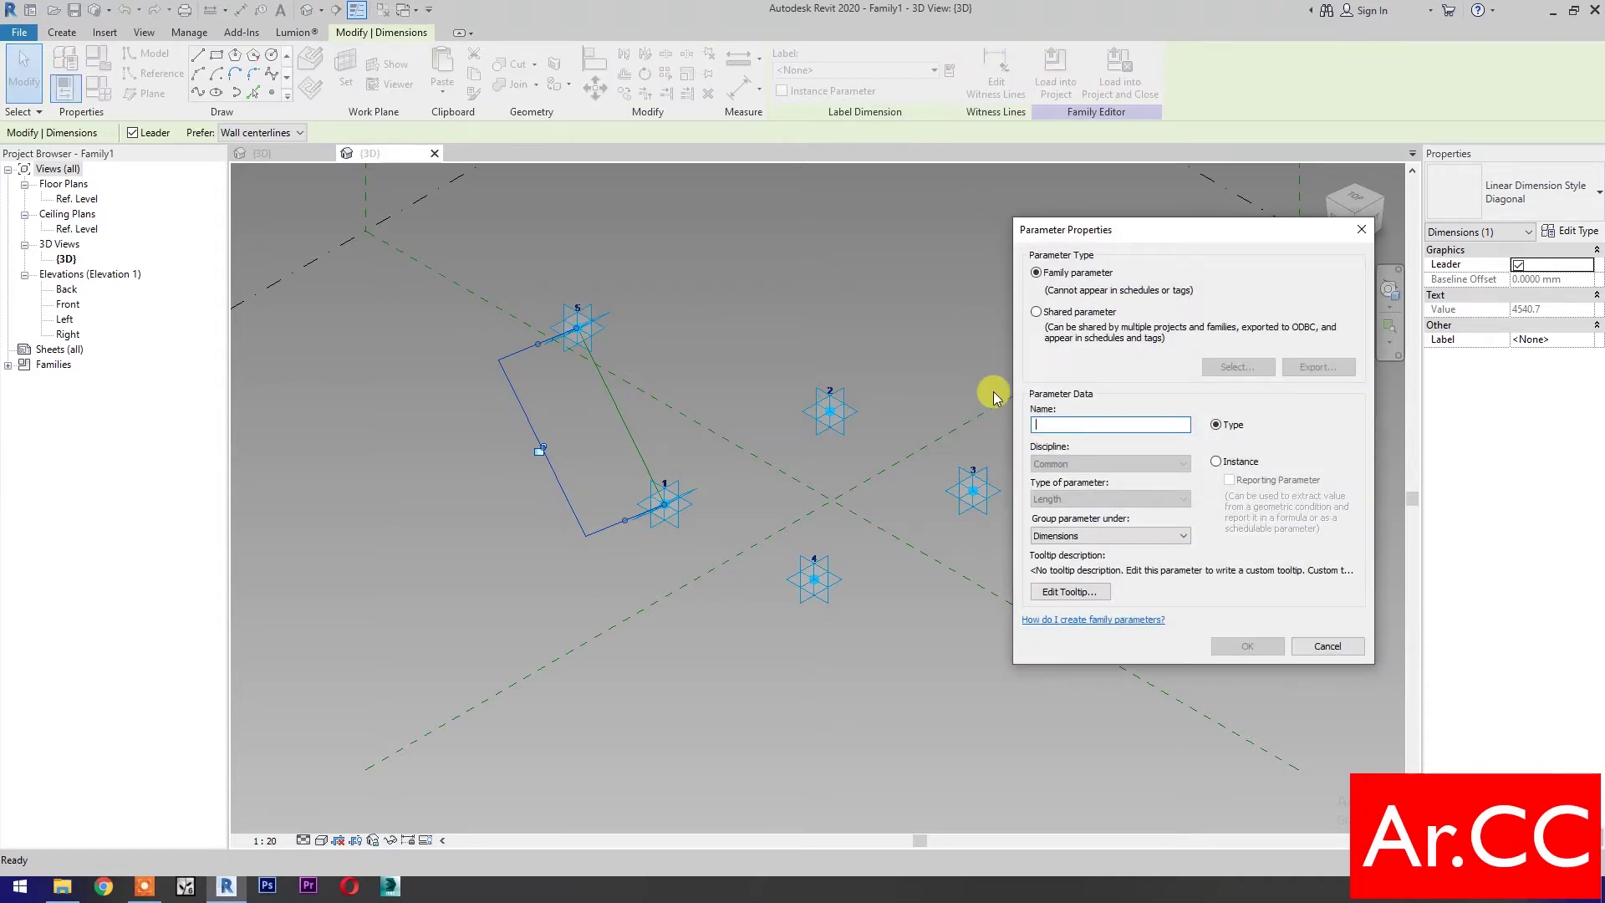
type("Attractor Distance")
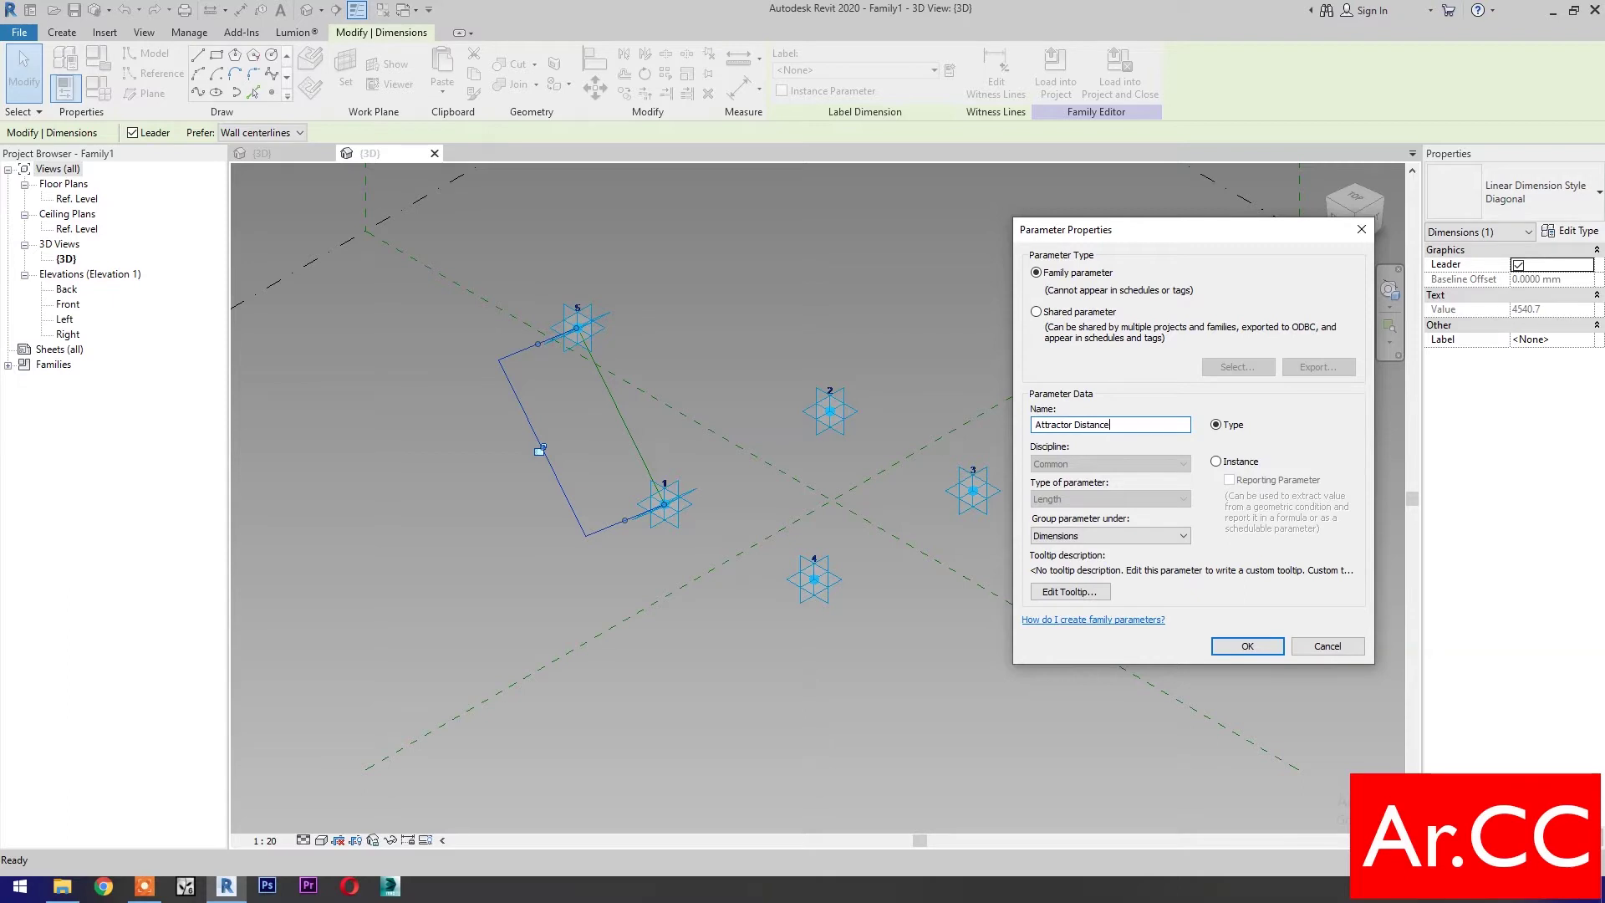
left_click(1217, 462)
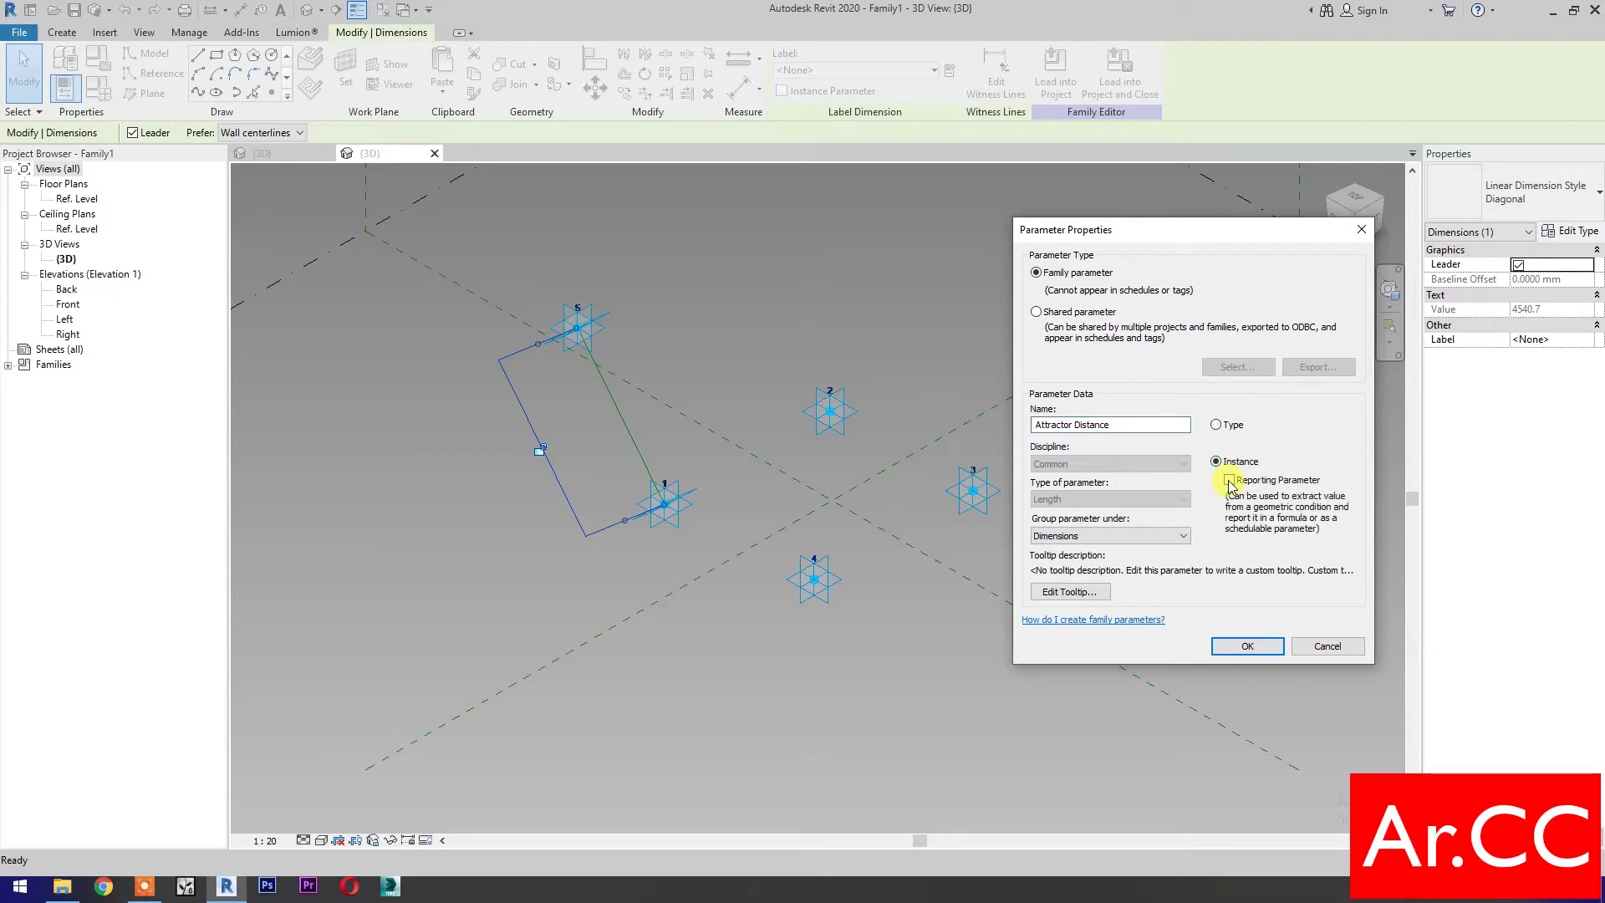
left_click(1235, 650)
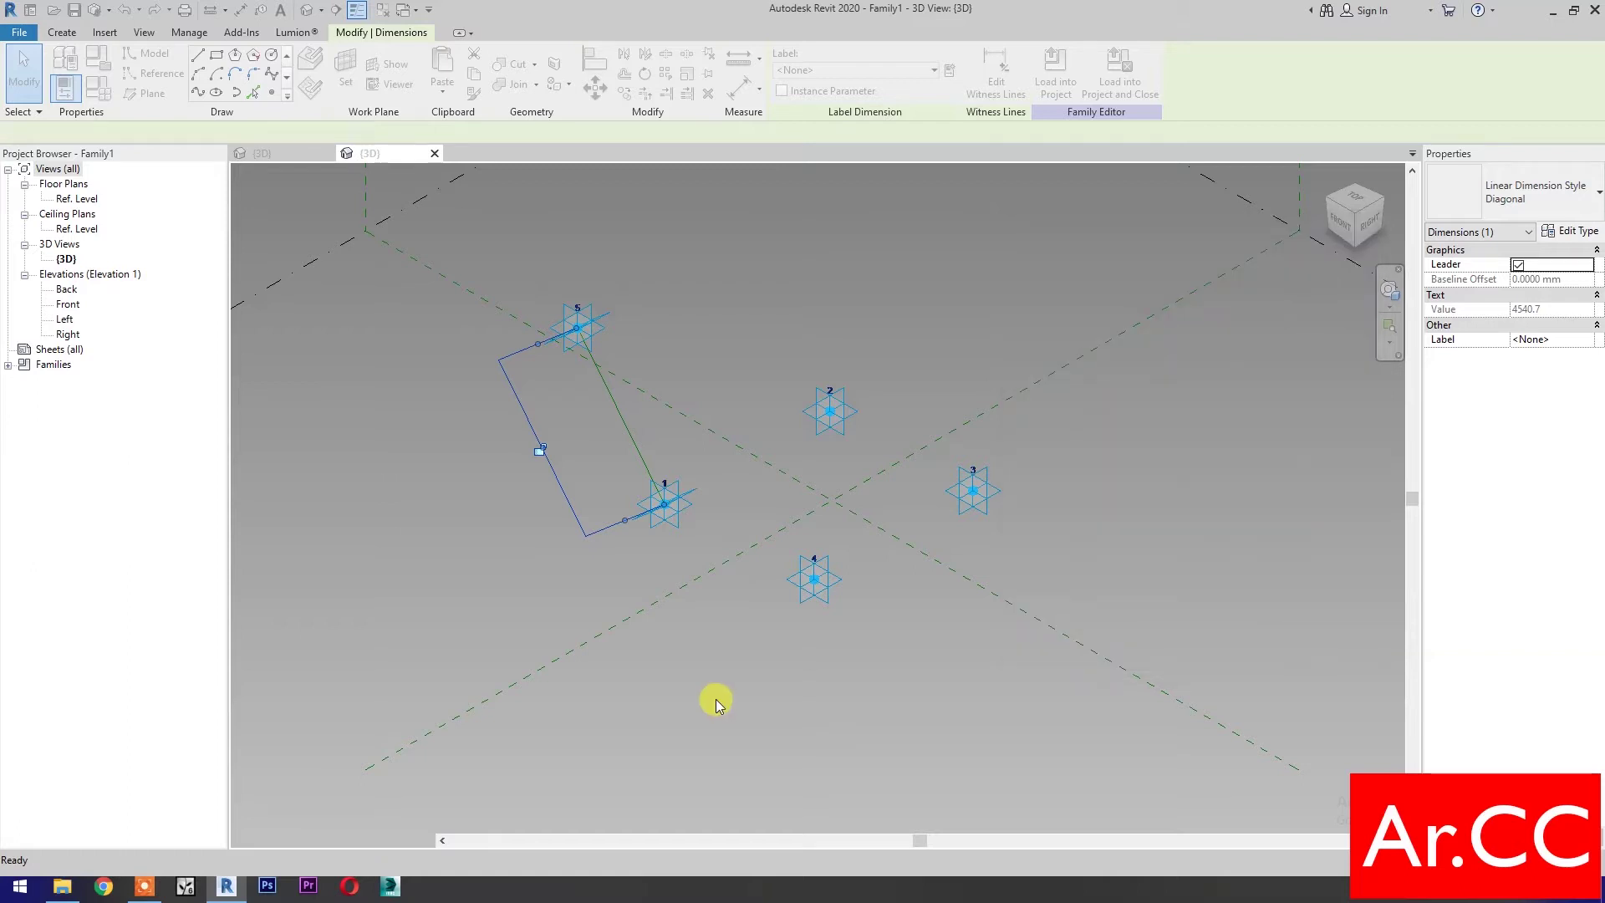
left_click(710, 639)
Step: Connect adaptive points 1 and 2 with a spline through points and convert it to a reference line
left_click(675, 525)
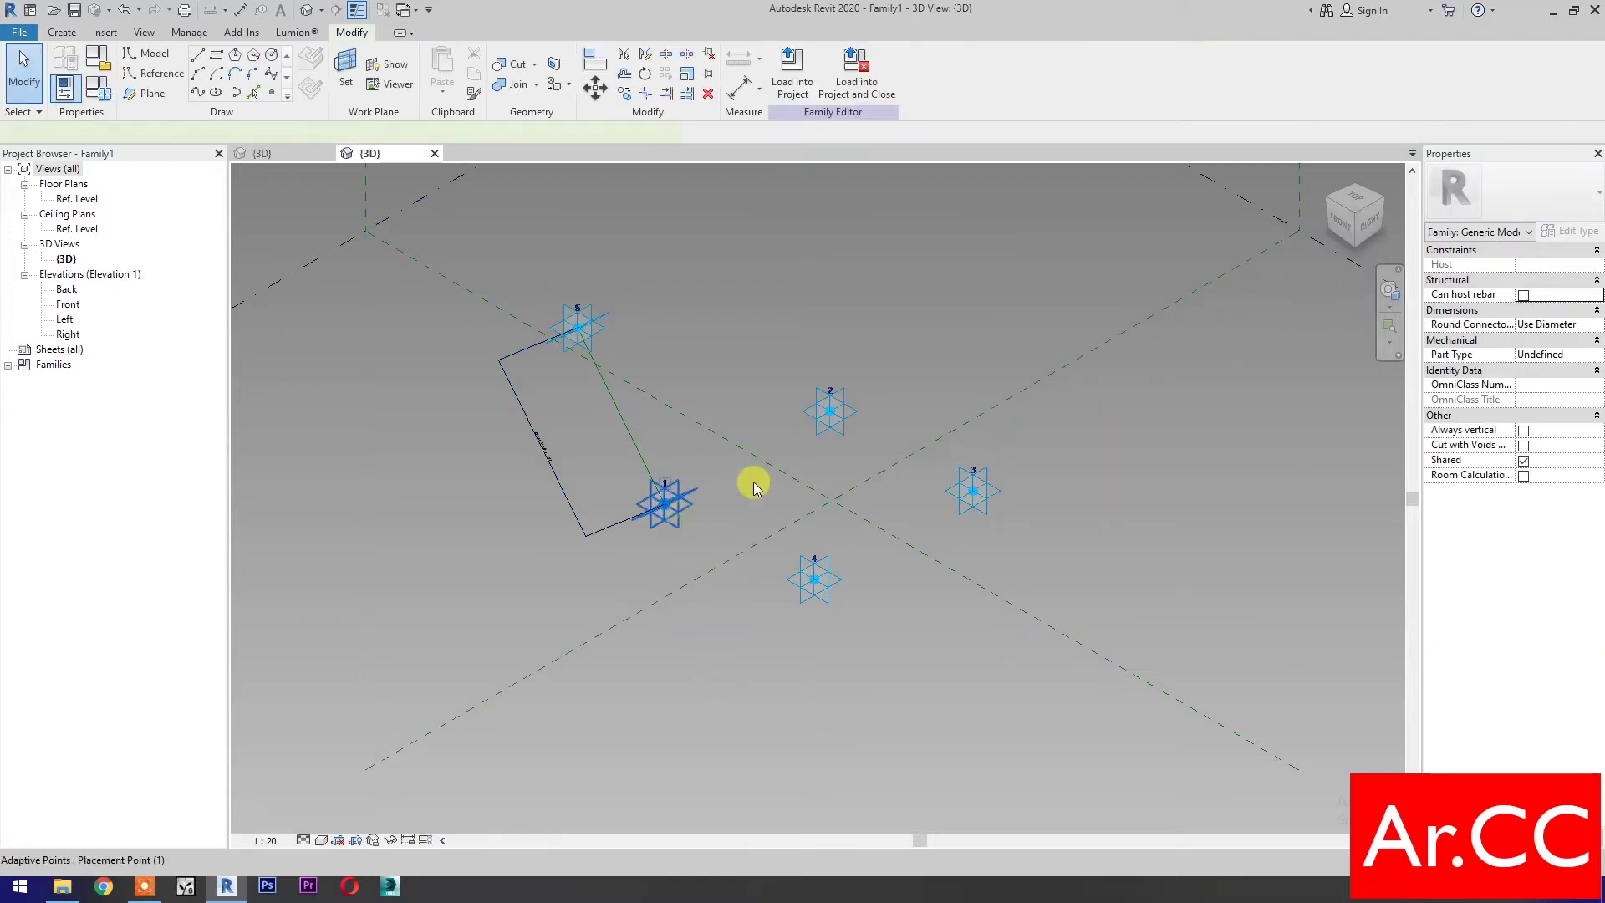
left_click(844, 410, "ctrl")
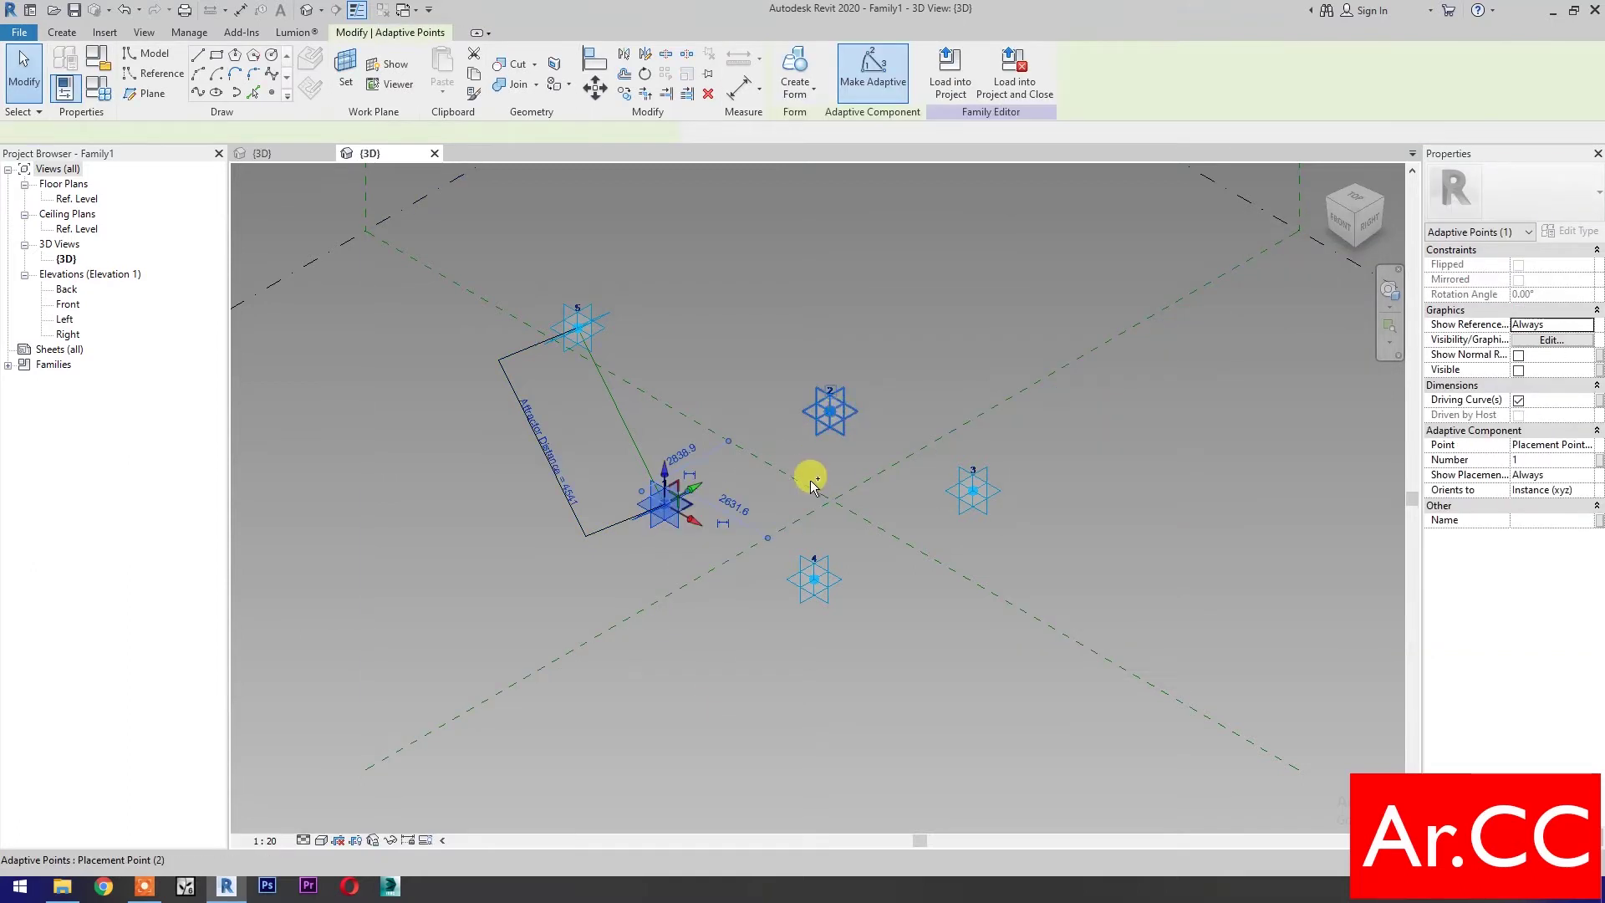
left_click(198, 92)
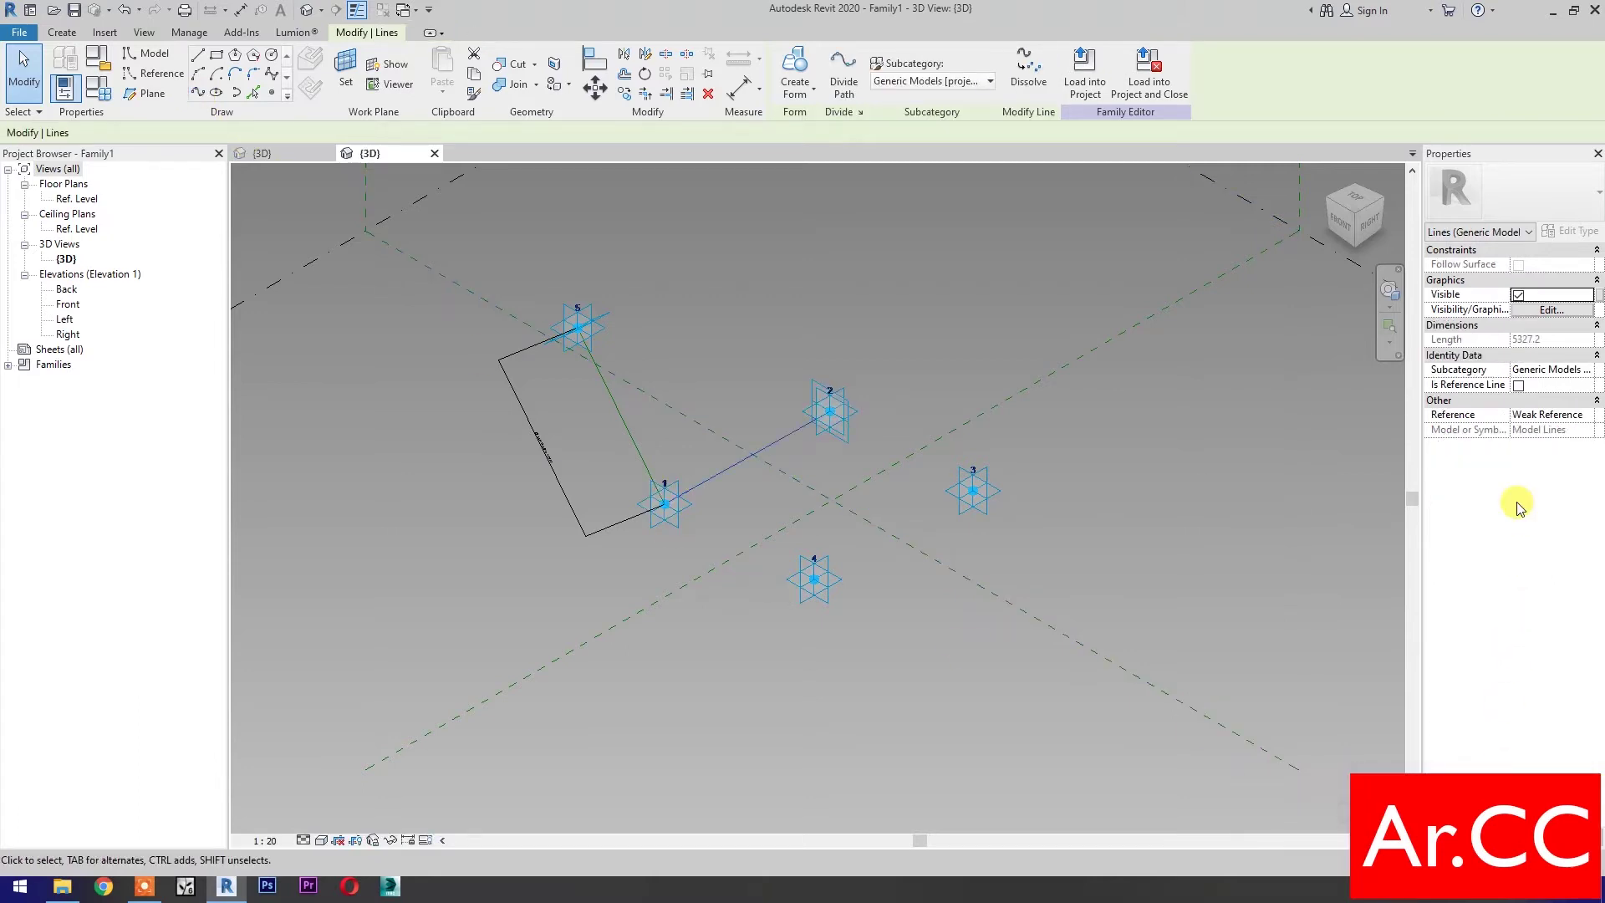
left_click(1518, 386)
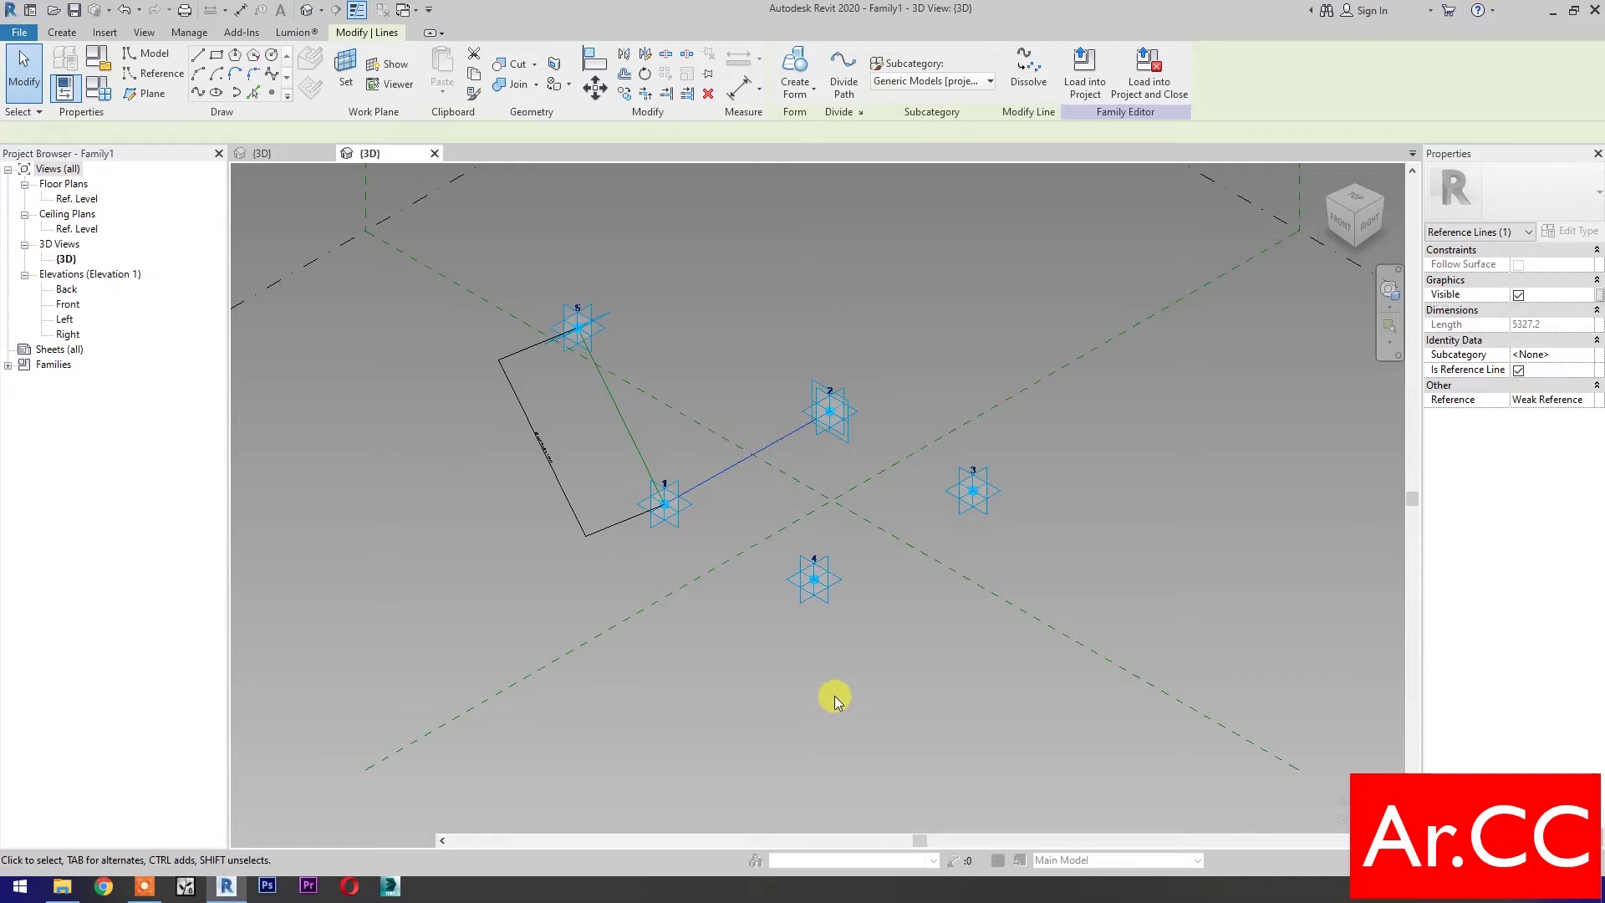
Step: Connect adaptive points 3 and 4 with a spline through points and convert it to a reference line
left_click(828, 593)
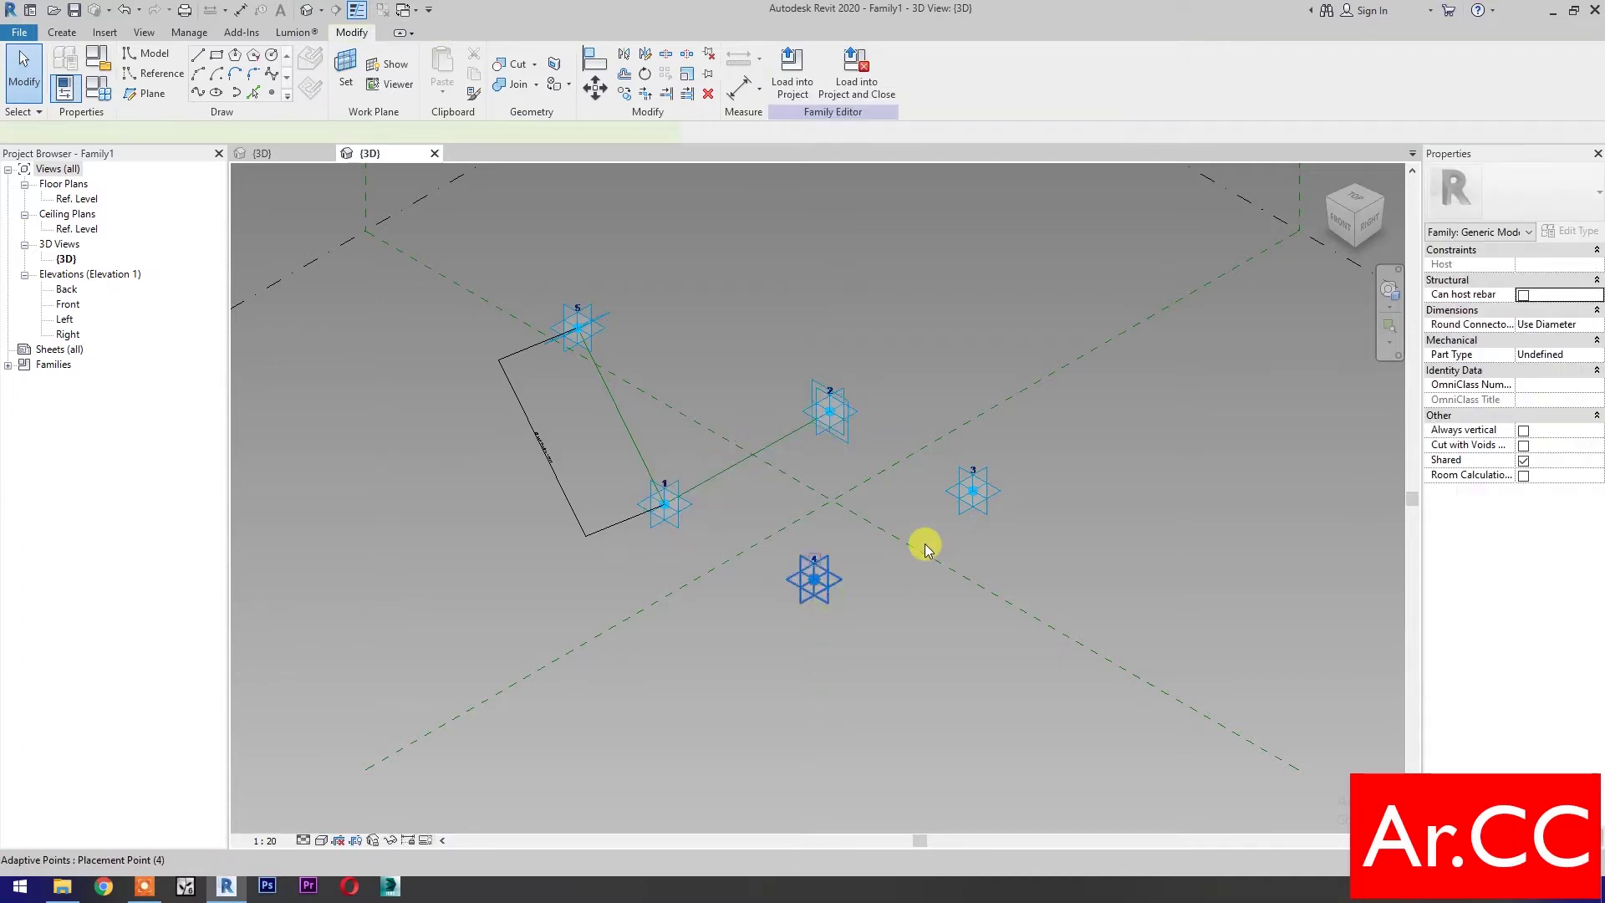
left_click(945, 558, "ctrl")
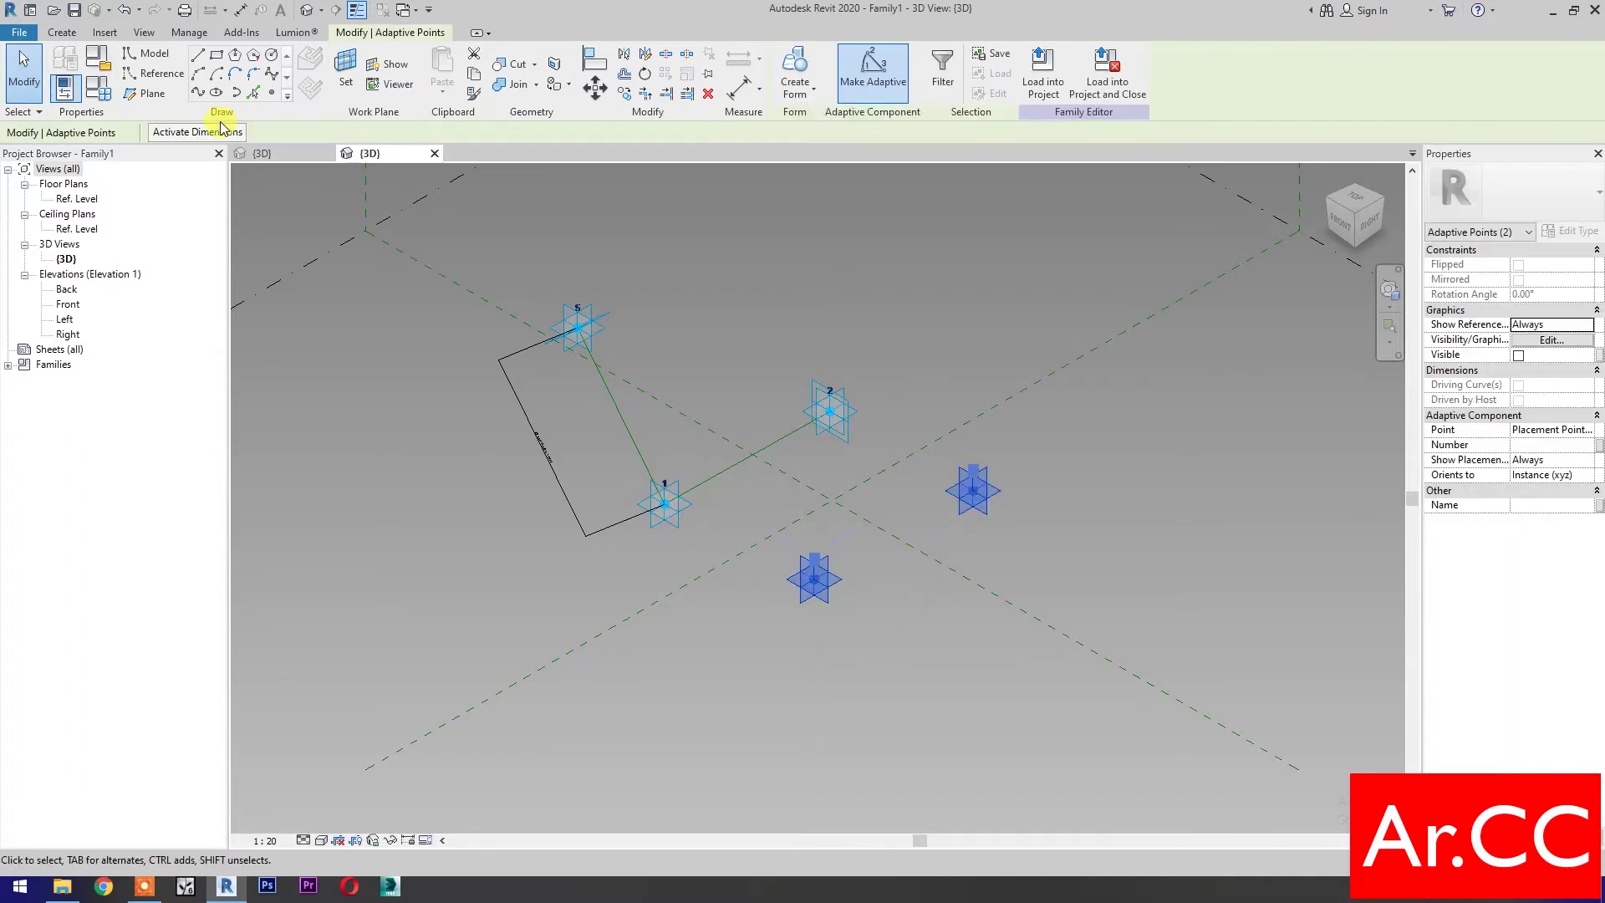
left_click(195, 93)
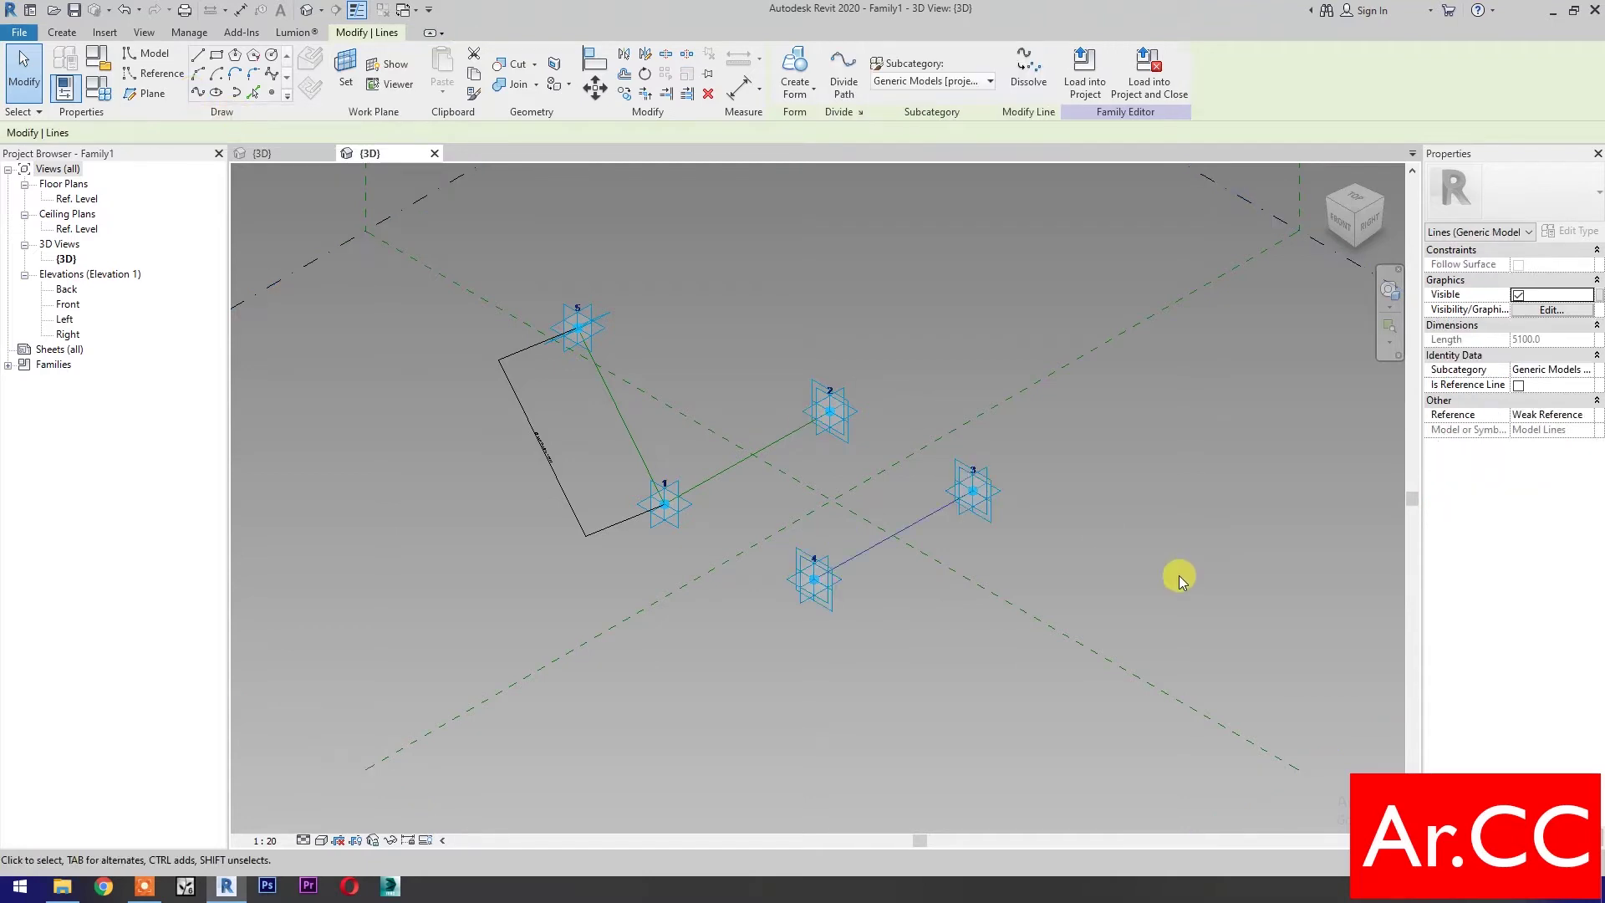
left_click(1519, 385)
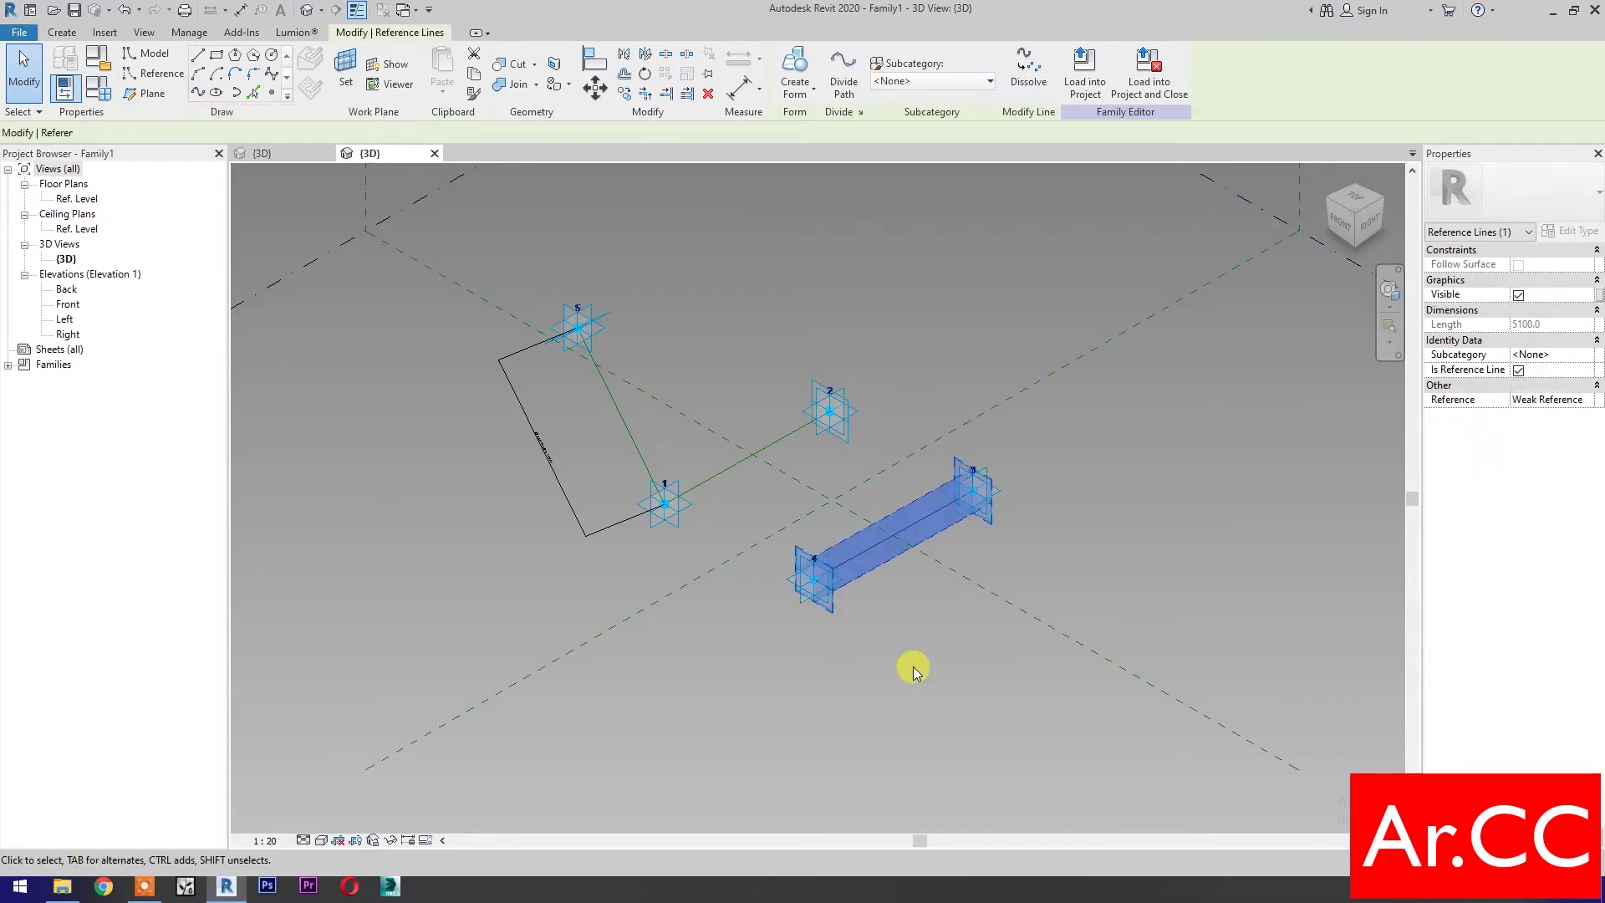
left_click(914, 670)
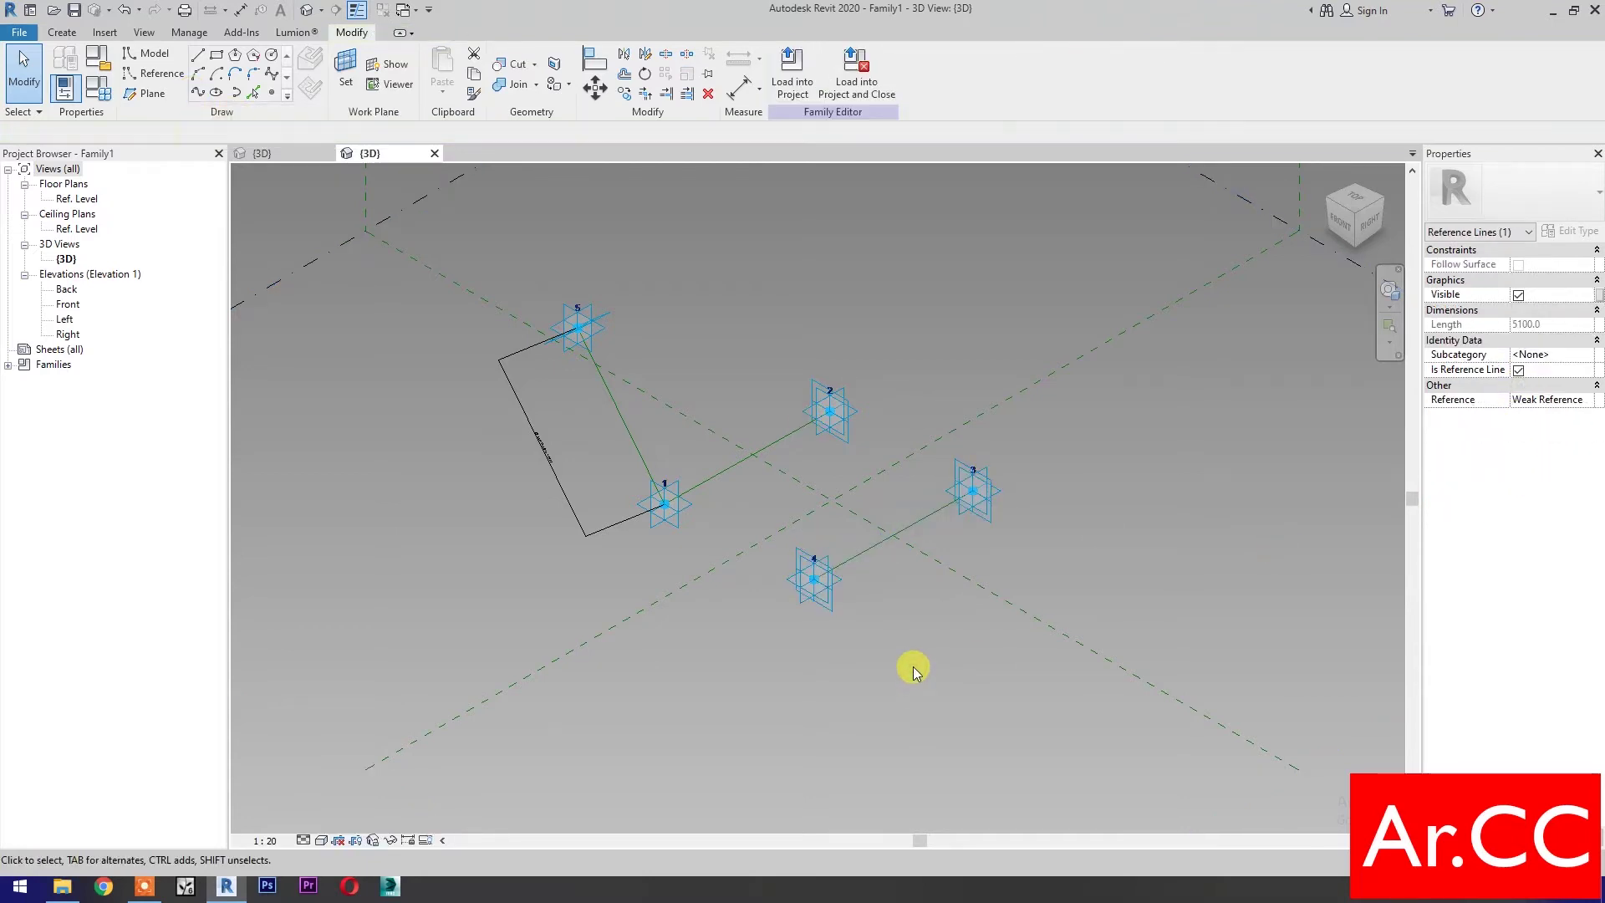
Step: Place a reference point about midway on each of the reference lines 1–2 and 3–4
left_click(270, 94)
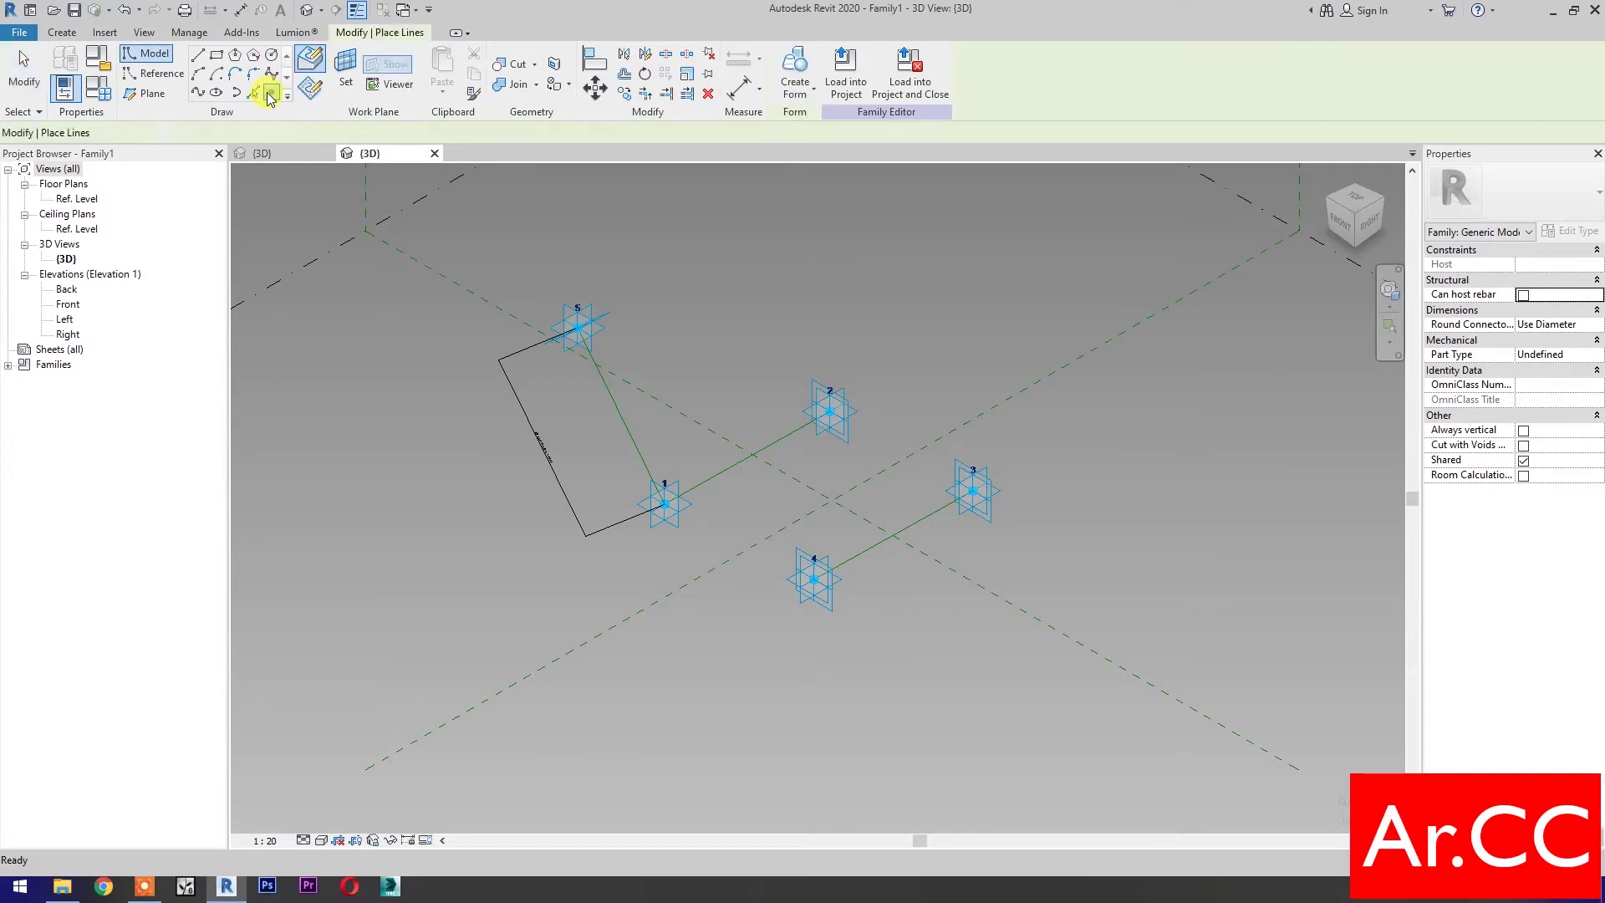
left_click(744, 458)
left_click(891, 534)
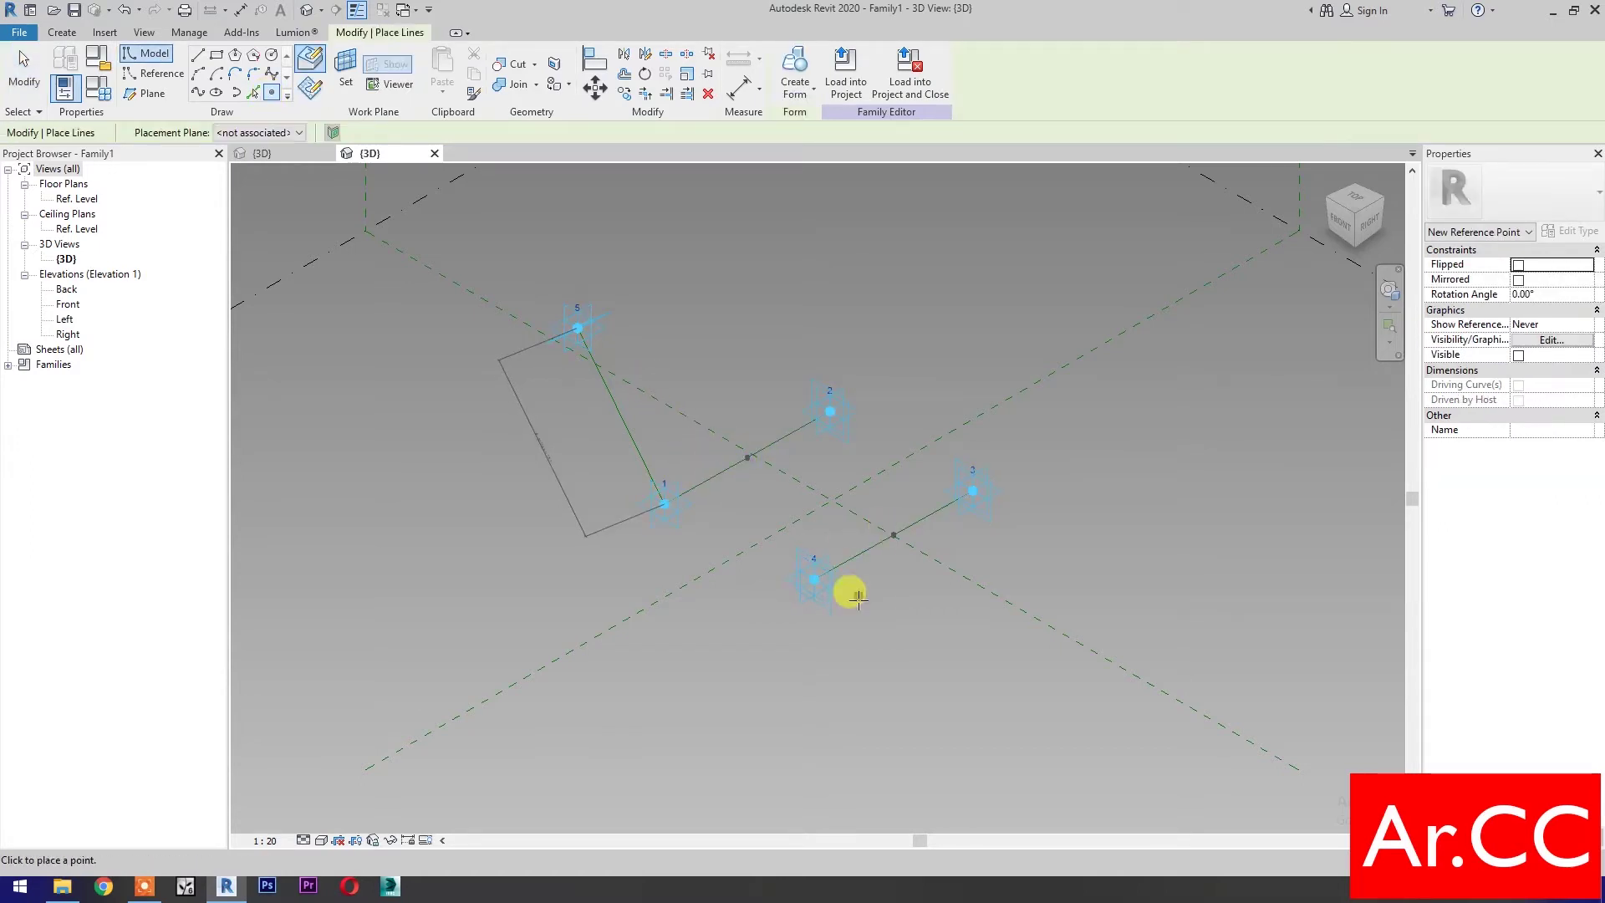
key("Escape")
key("Escape")
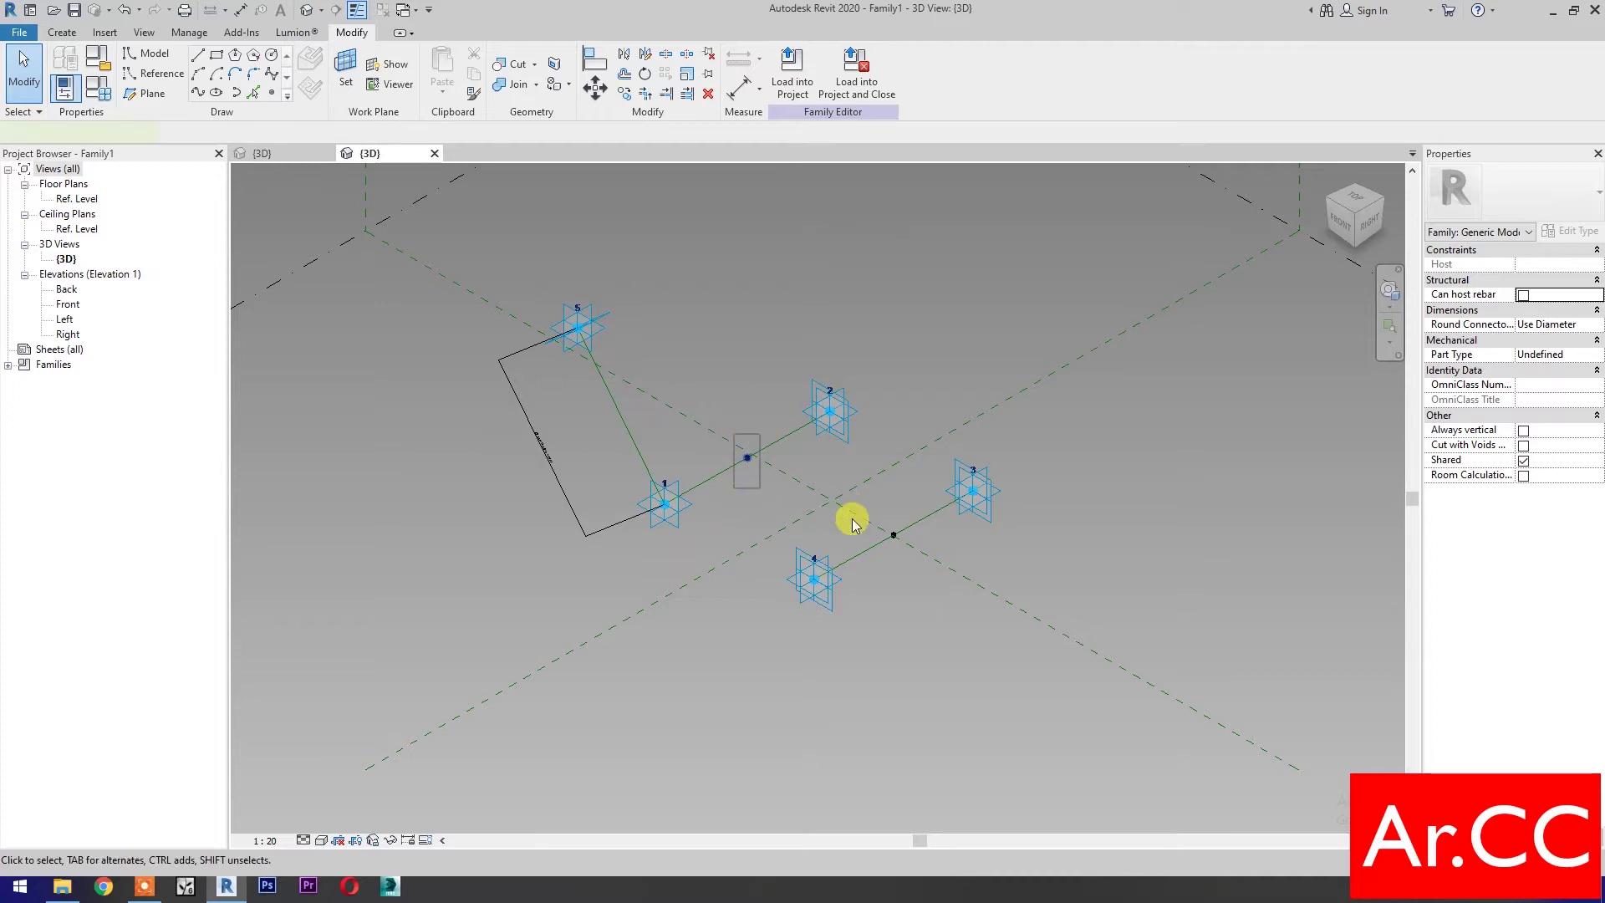
Step: Connect the midpoints of reference lines 1–2 and 3–4 with a spline through points and convert it to a reference line
left_click(893, 535)
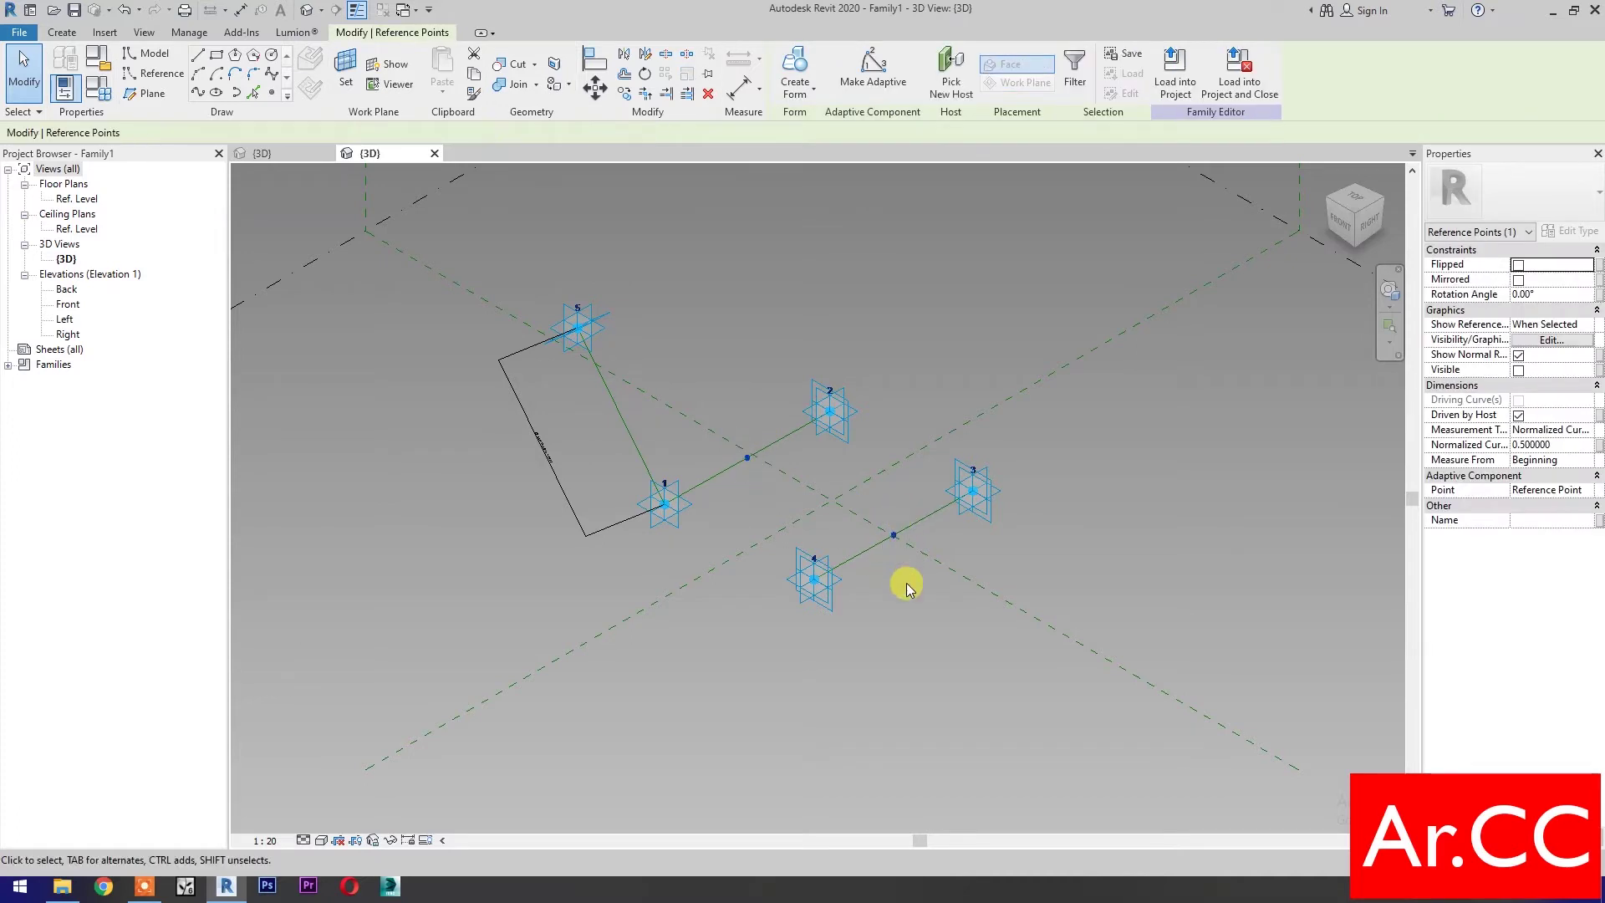
left_click(747, 457, "ctrl")
left_click(193, 94)
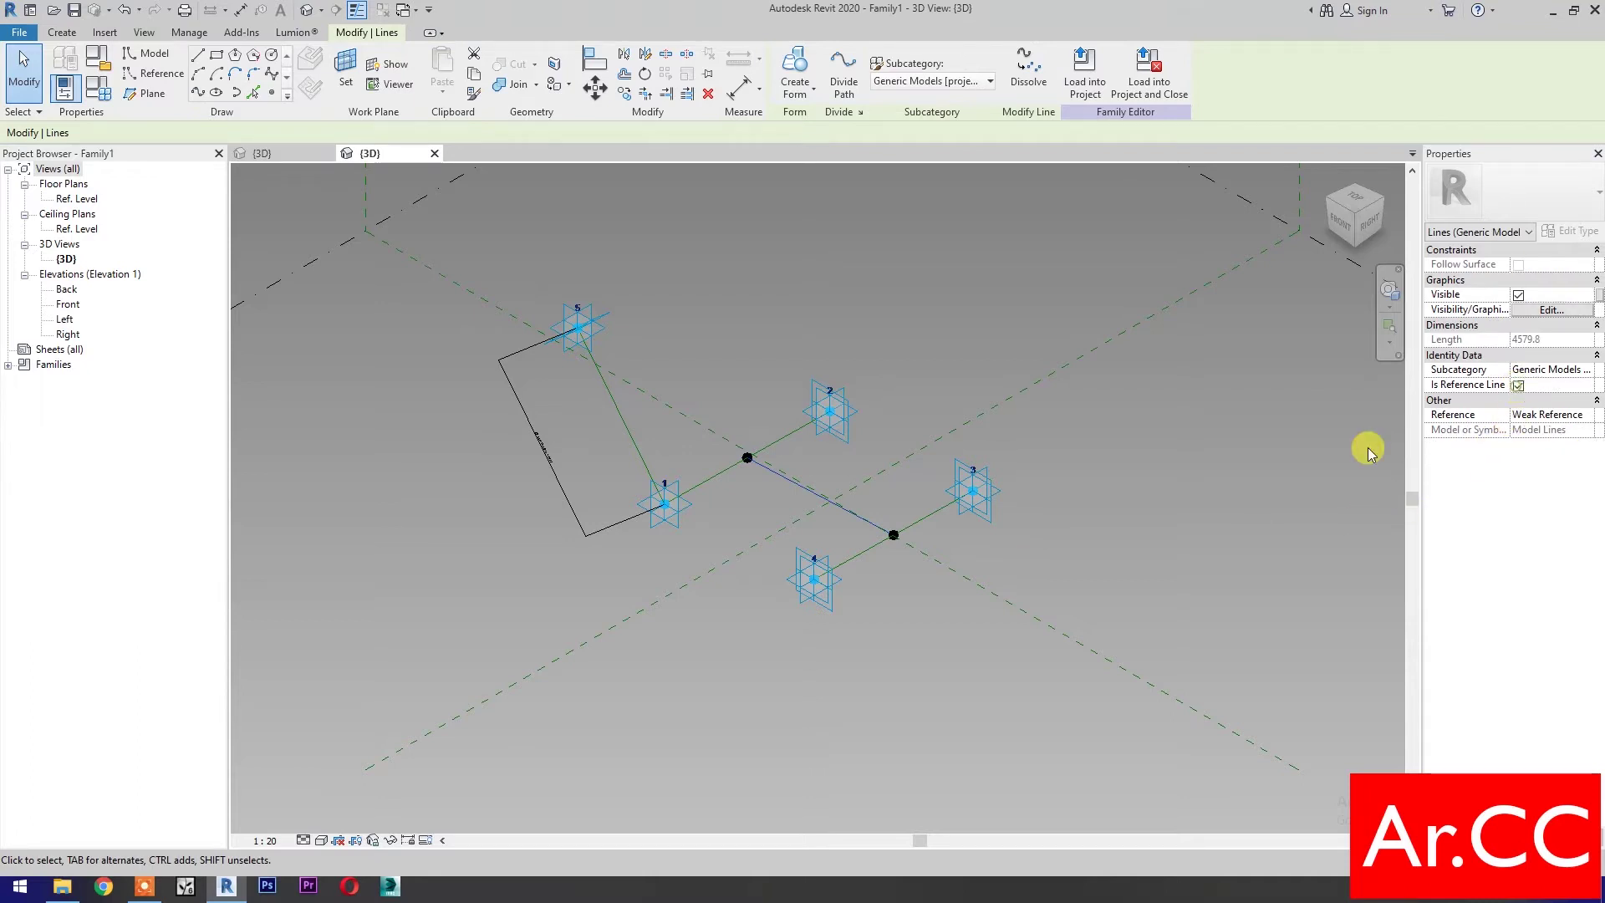
left_click(1518, 385)
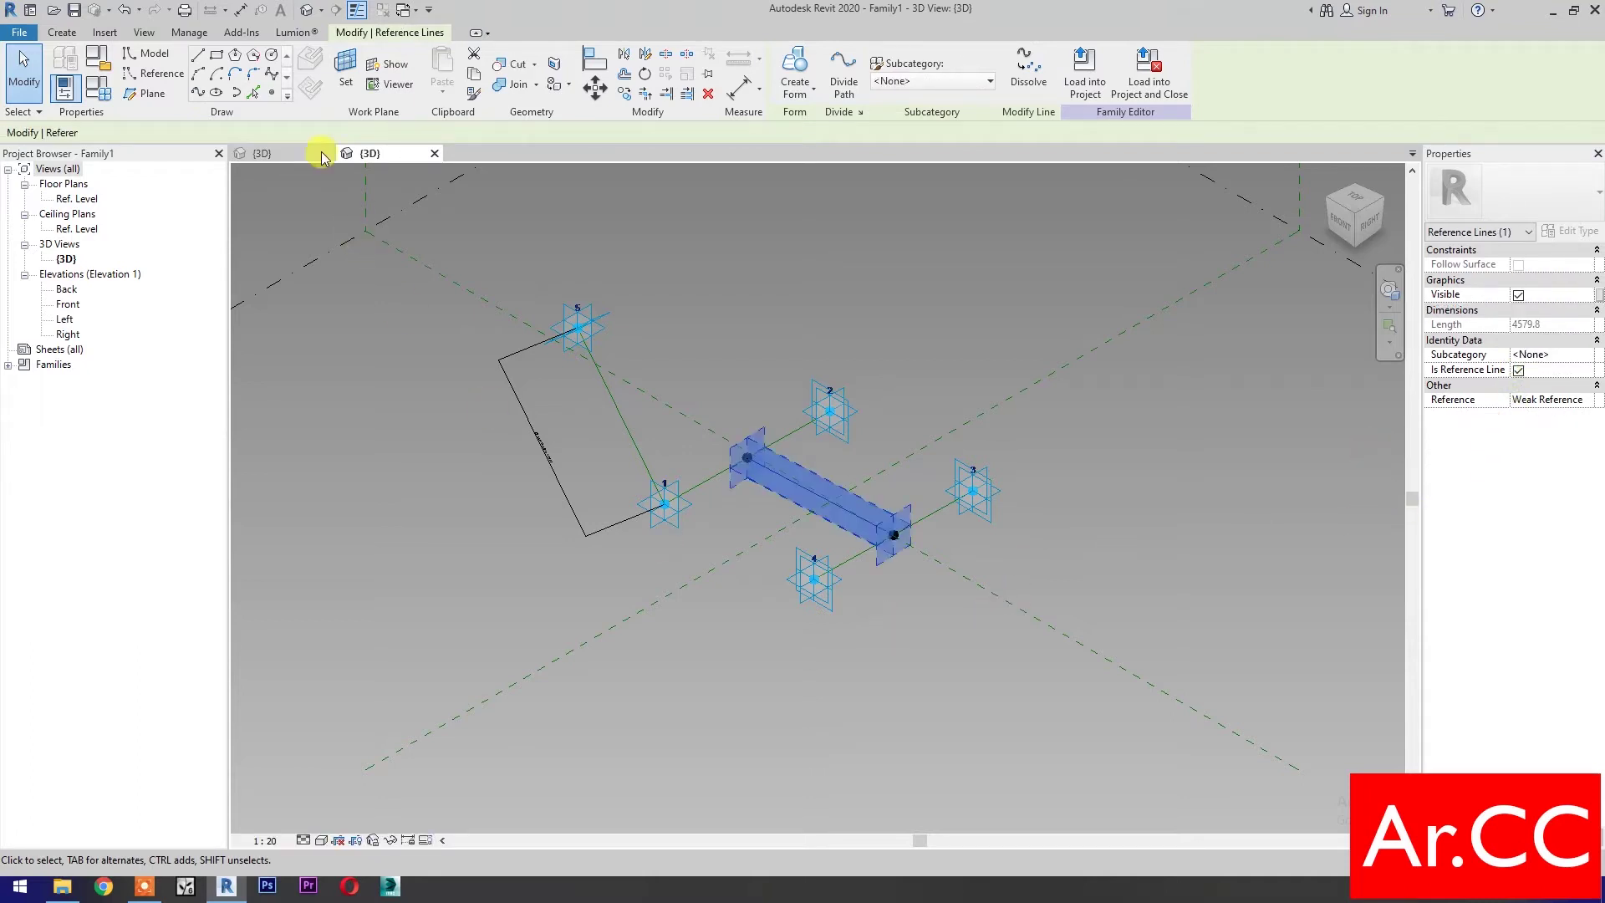
Step: Place a reference point about midway along the reference line that joins the two midpoints
left_click(272, 92)
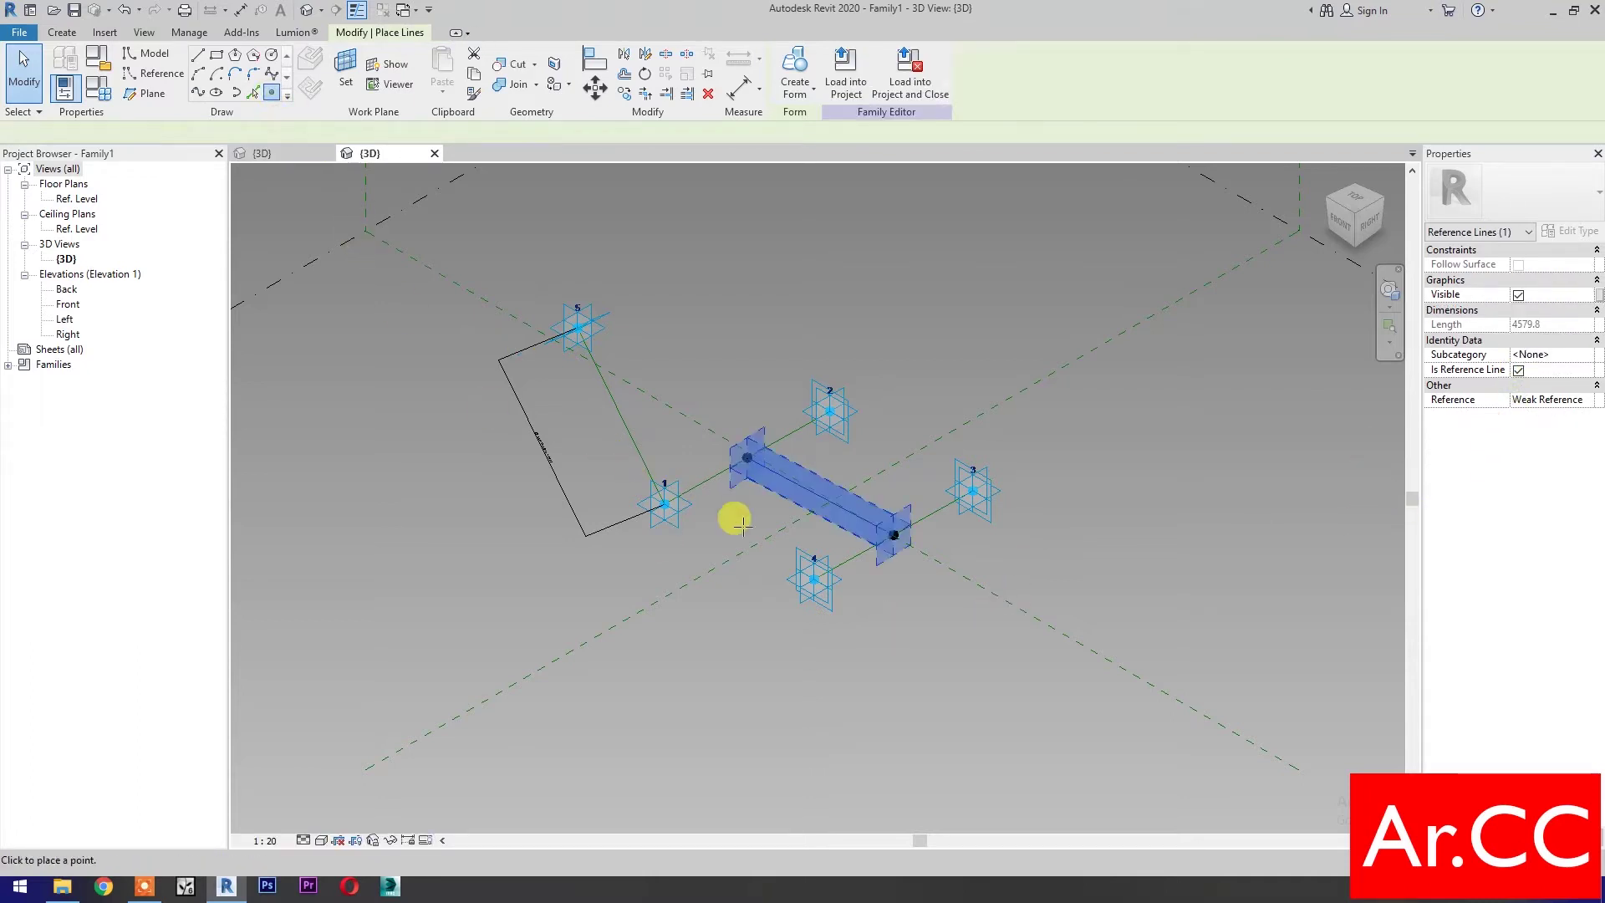
left_click(807, 500)
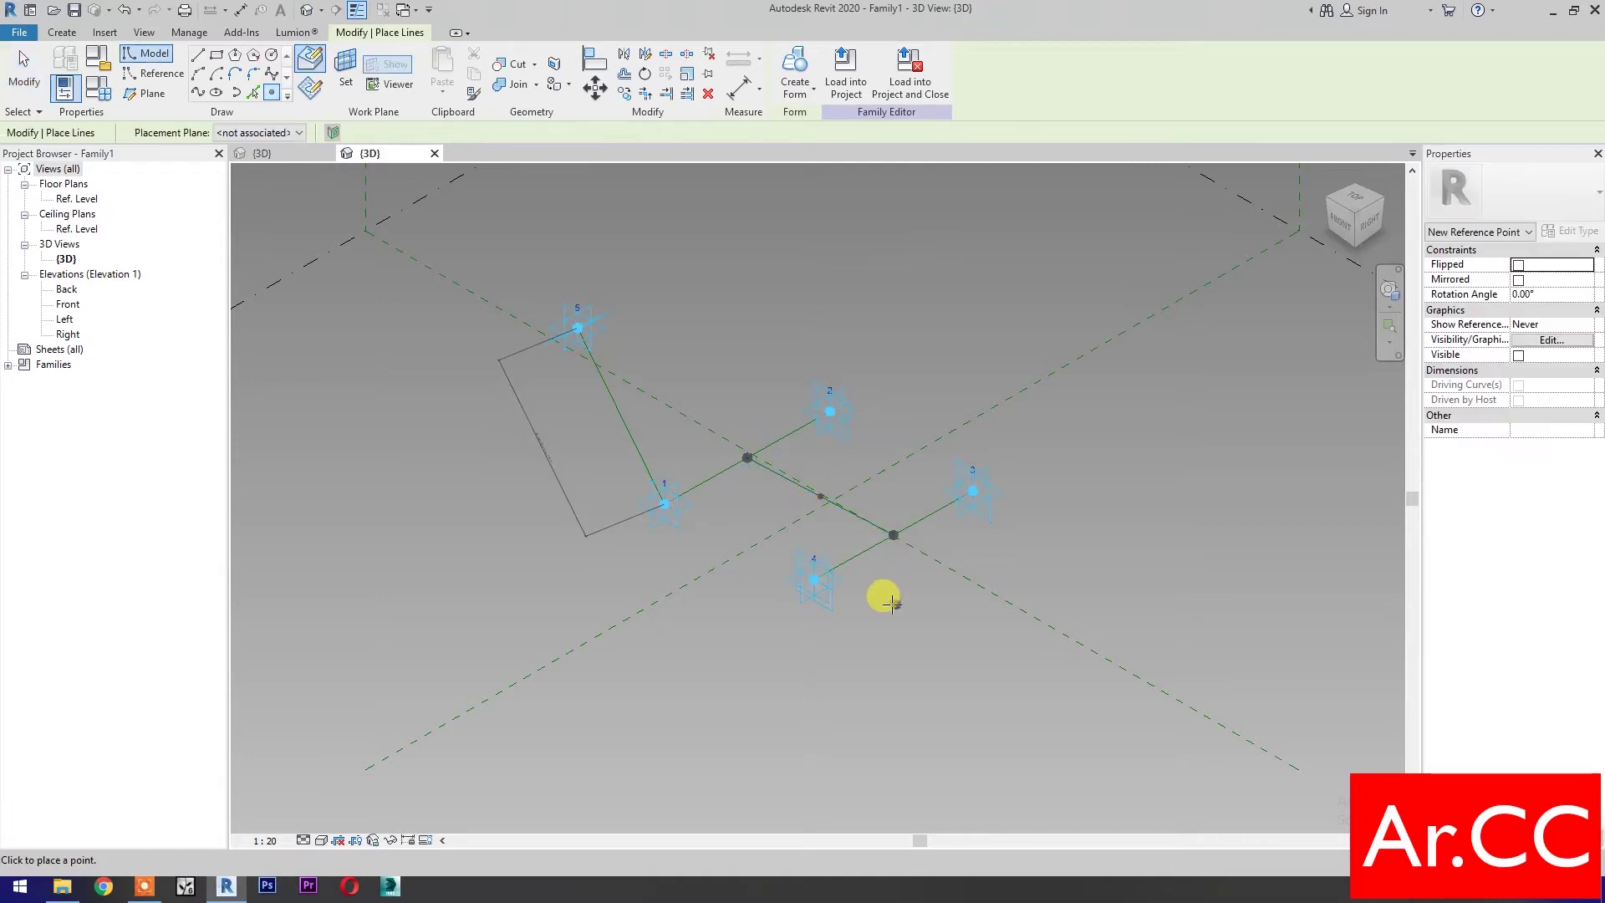
key("Escape")
key("Escape")
mouse_move(891, 604)
middle_mouse_down()
mouse_move(861, 610)
mouse_move(970, 768)
middle_mouse_up()
scroll(860, 610, "up", 3)
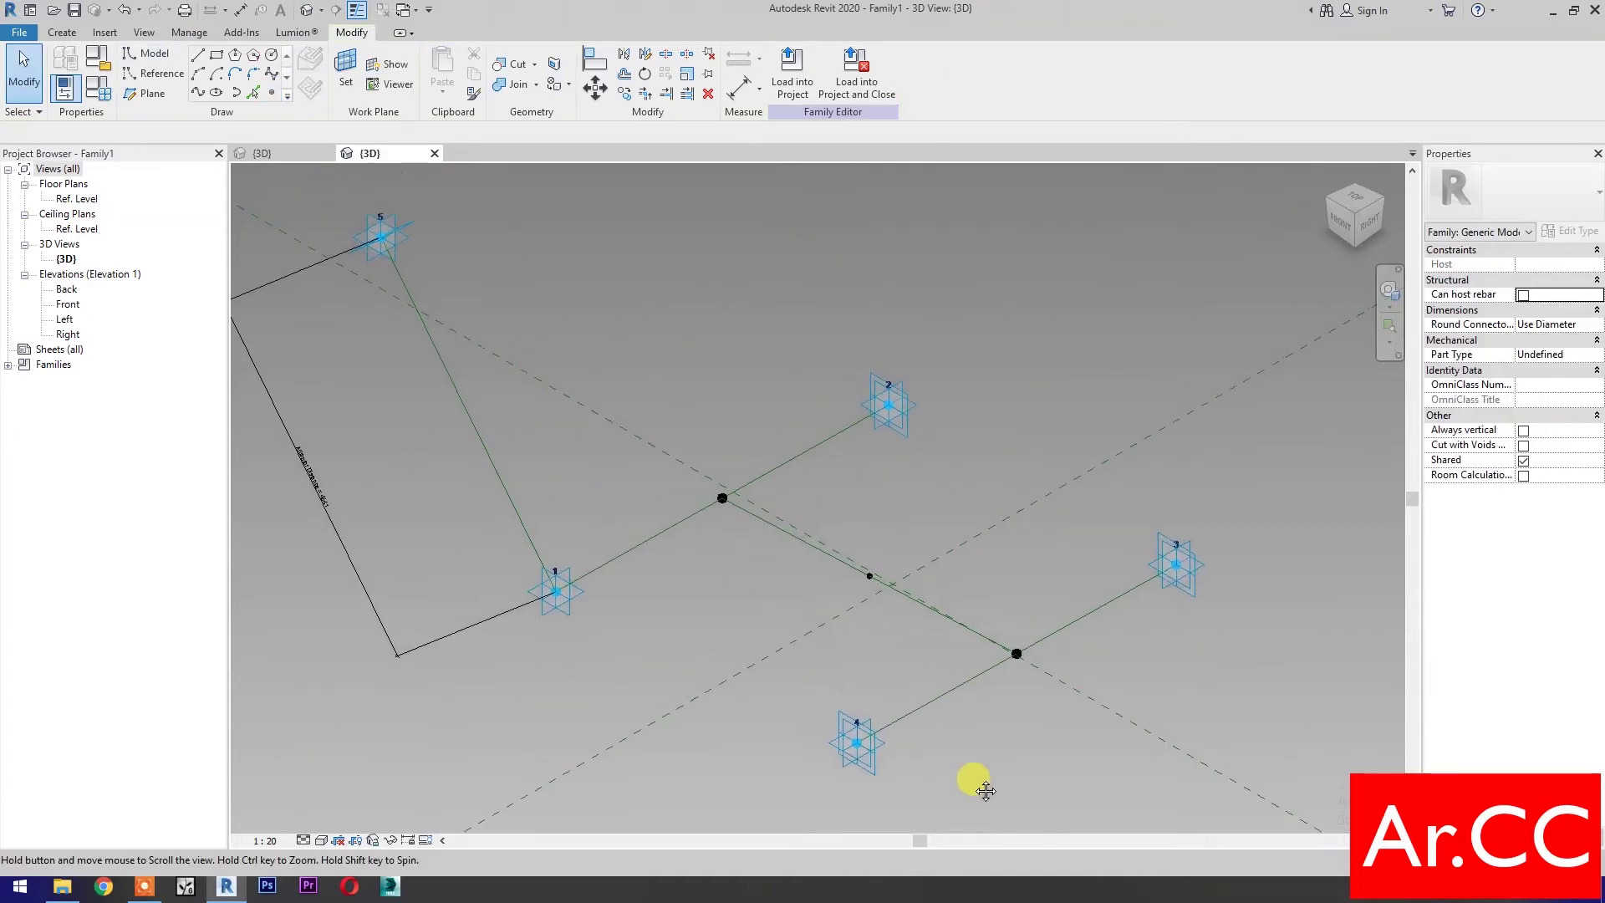
Step: Draw a circle of about 1100 radius on the central reference point's horizontal work plane, centred on that point, and convert it to a reference line
left_click(272, 56)
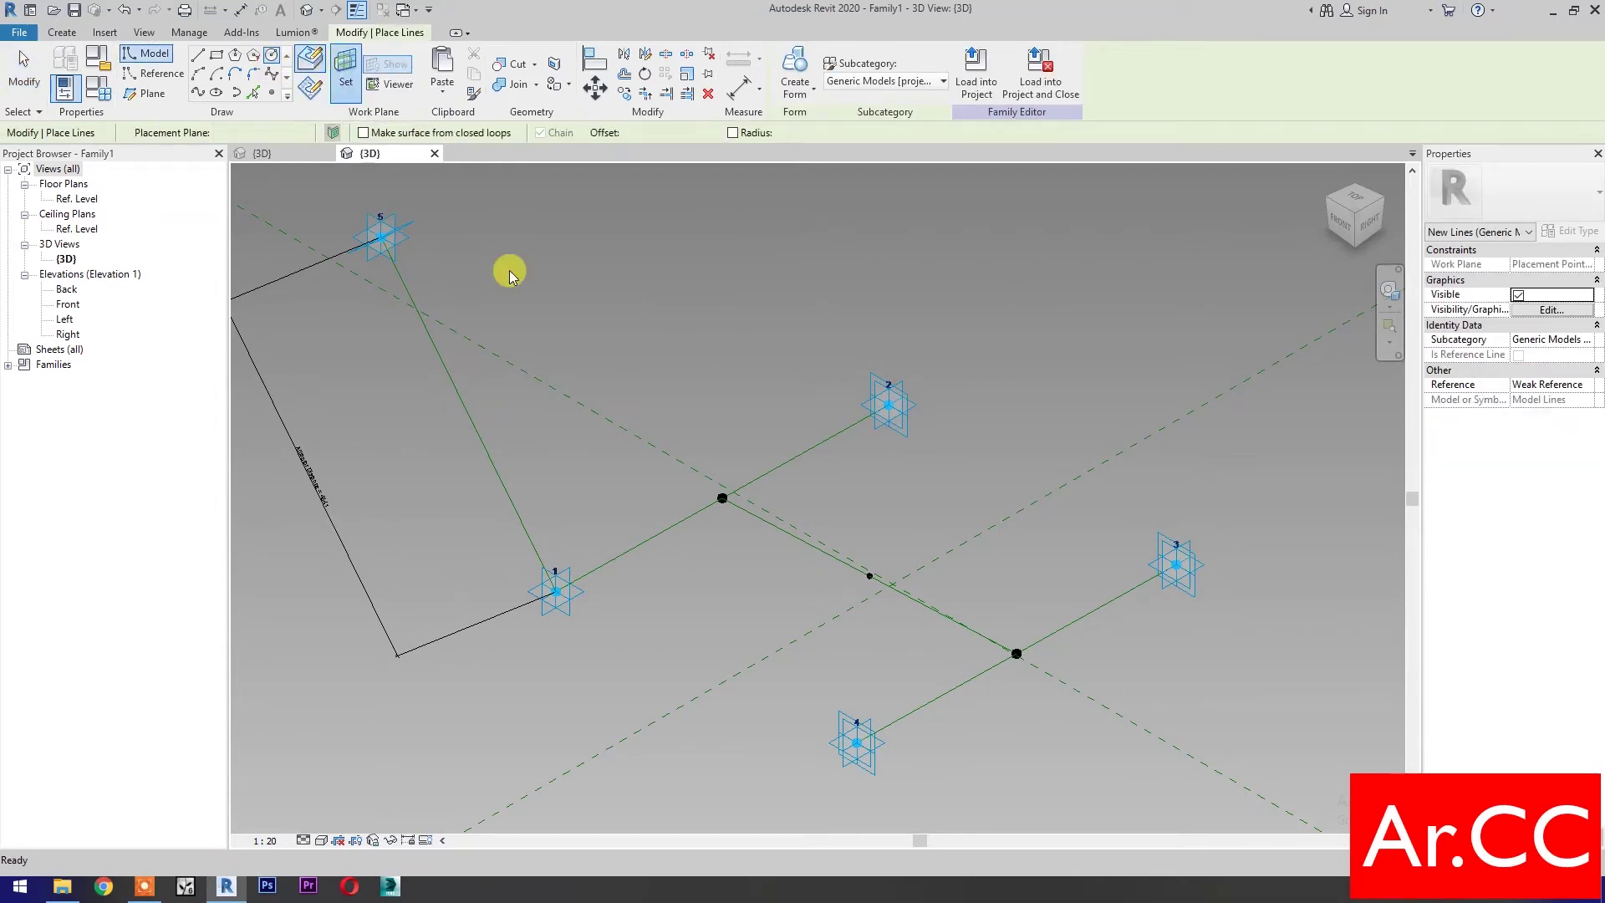
key("Escape")
key("Escape")
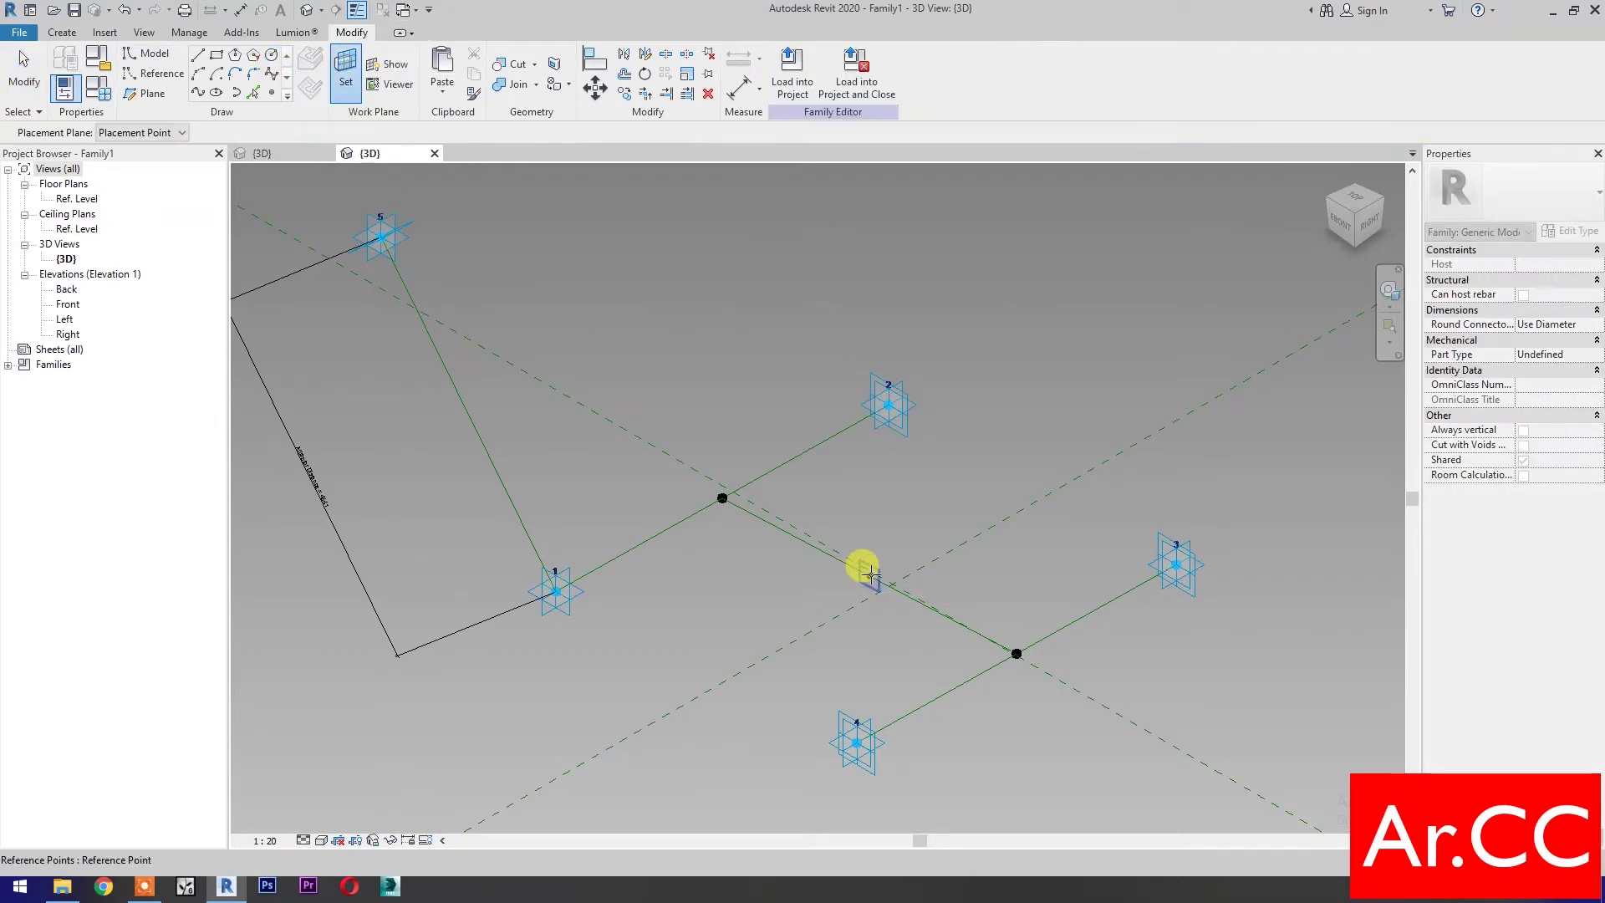
key("Return")
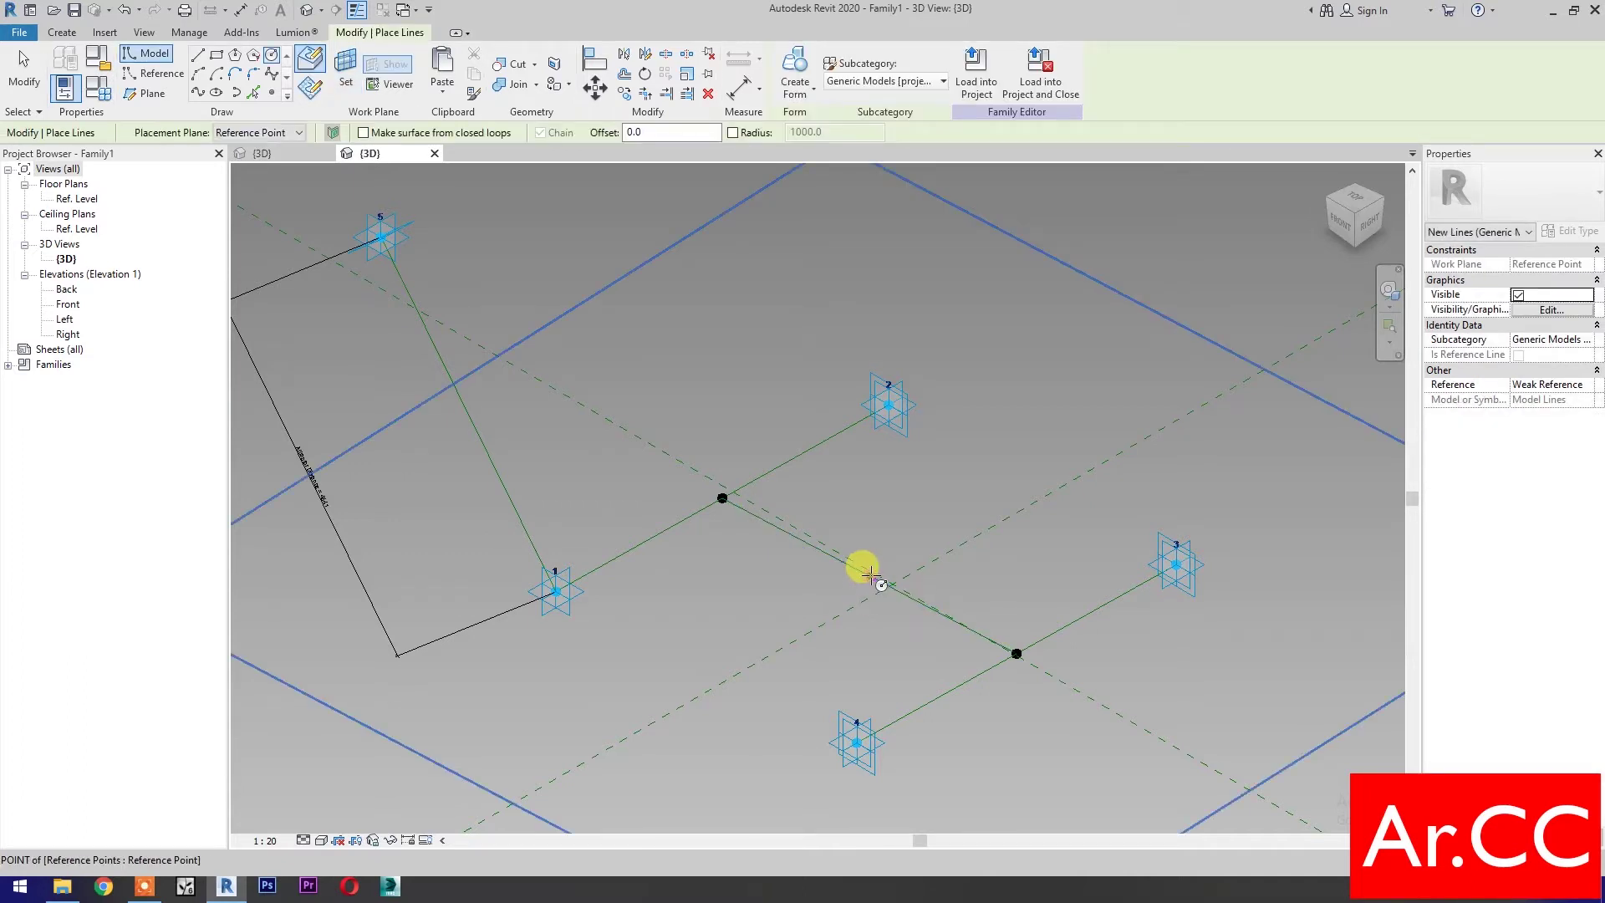
left_click(870, 575)
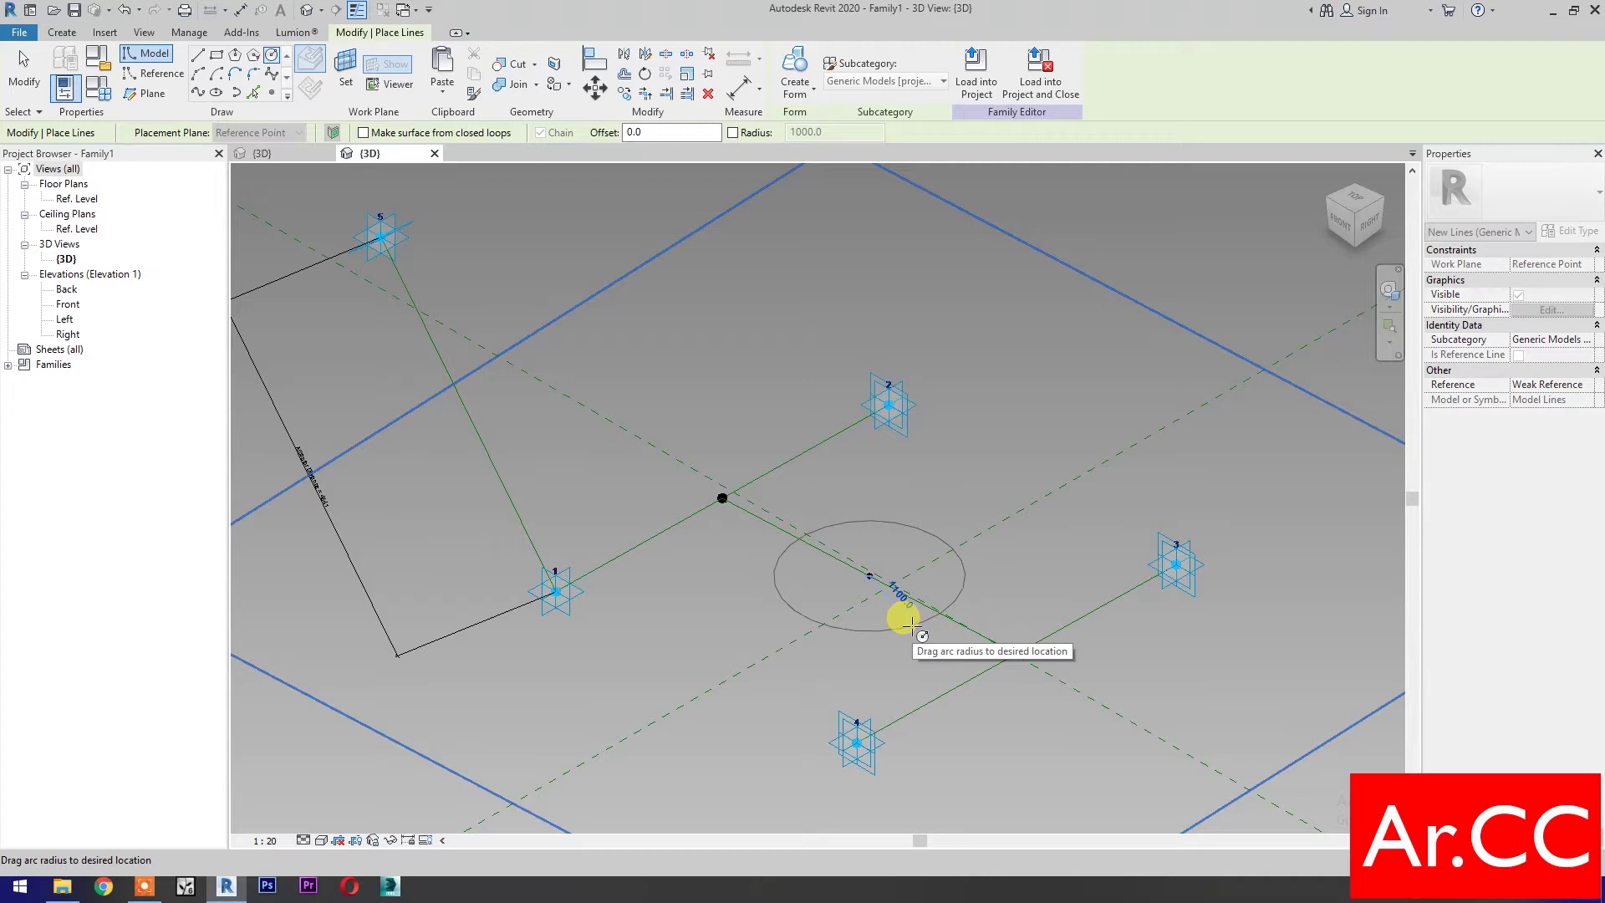
left_click(909, 625)
key("Escape")
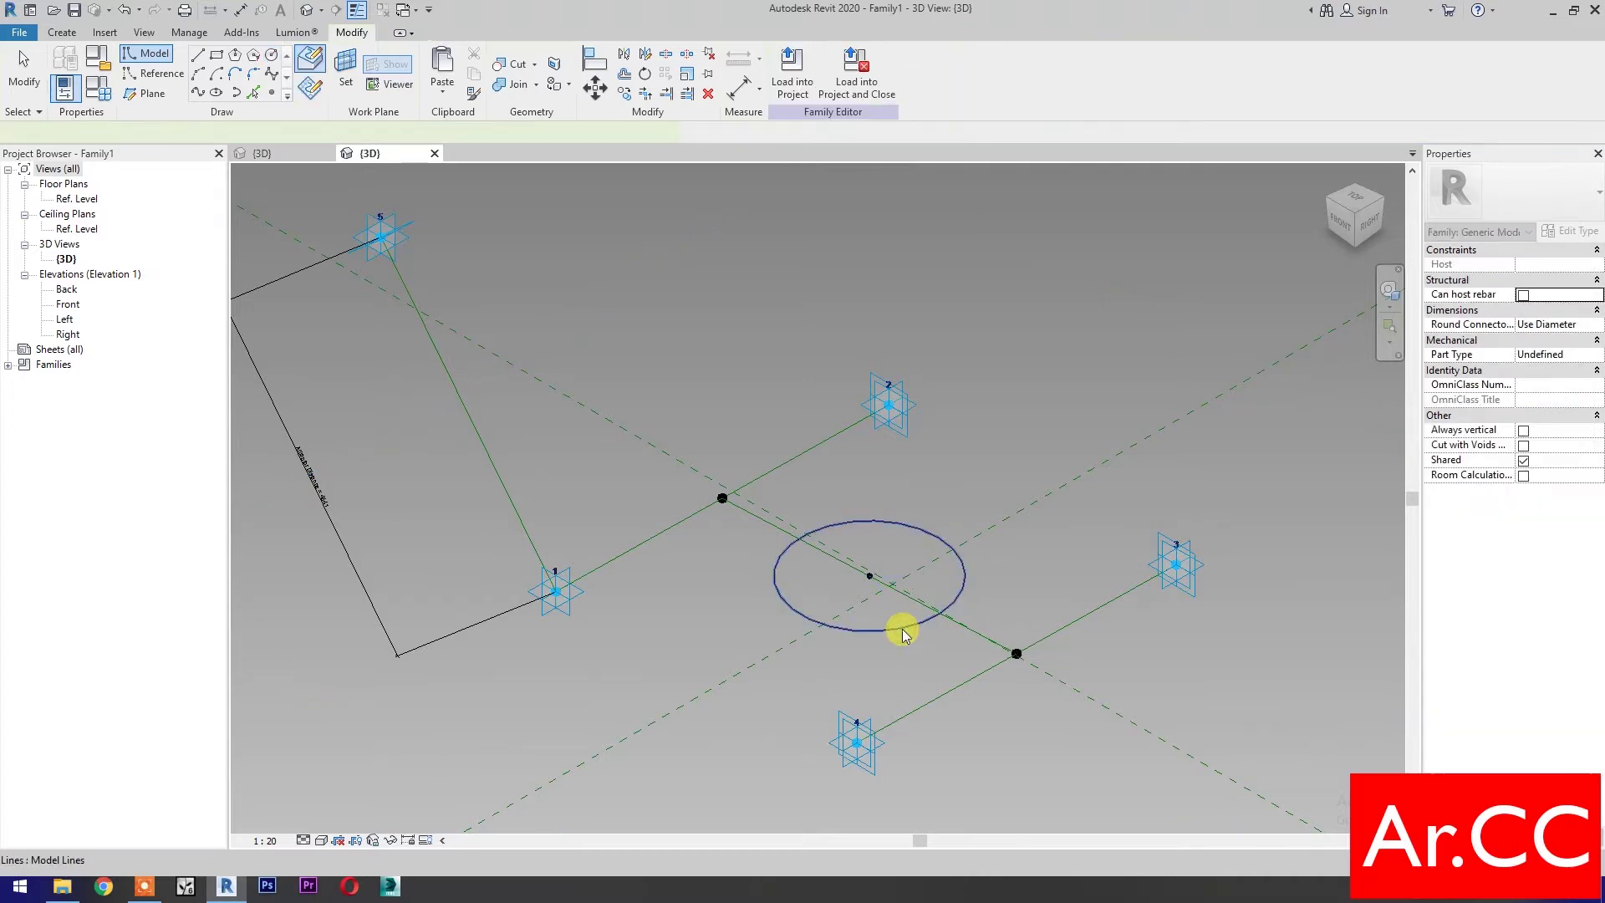
left_click(901, 628)
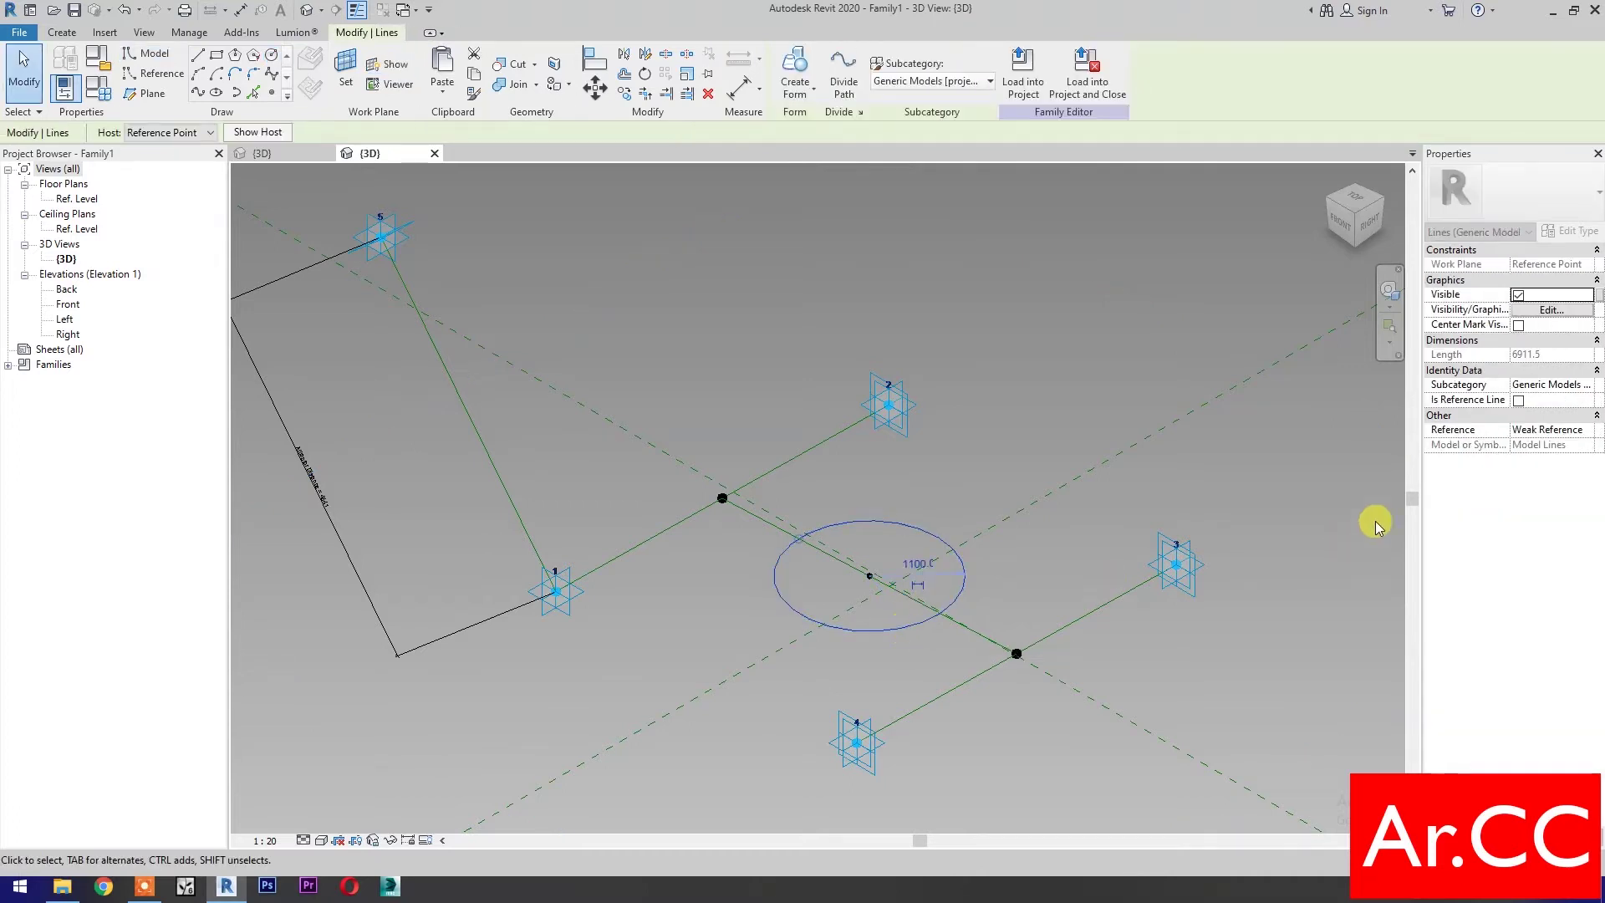
left_click(1519, 402)
left_click(911, 669)
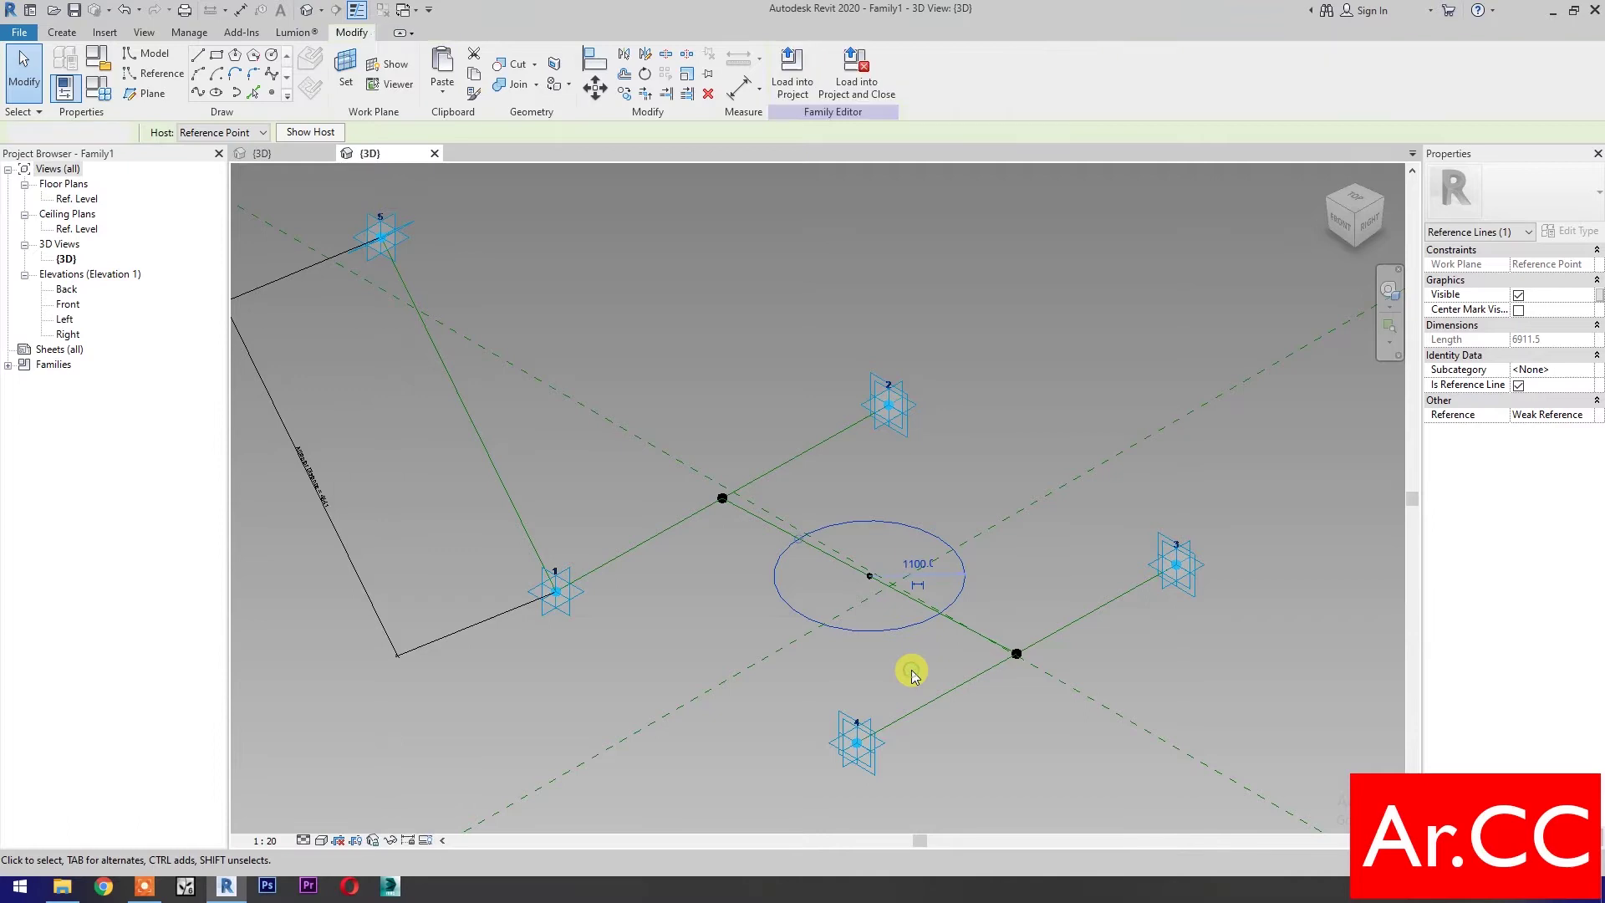
Step: Place four reference points around the circle, roughly a quarter turn apart
key("l")
key("i")
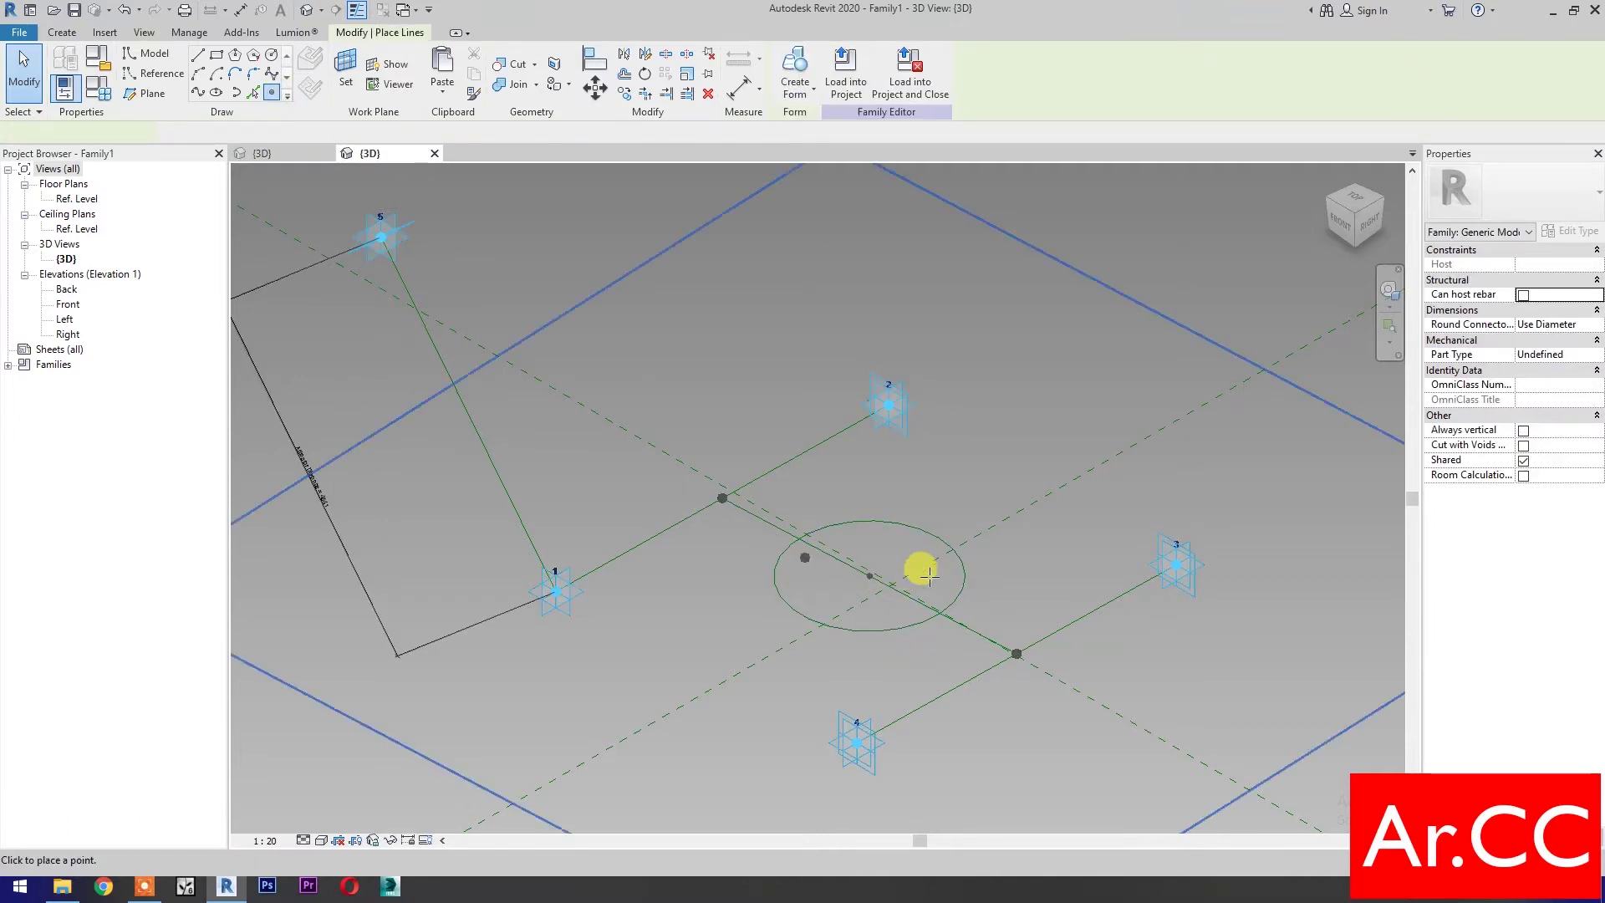
left_click(871, 522)
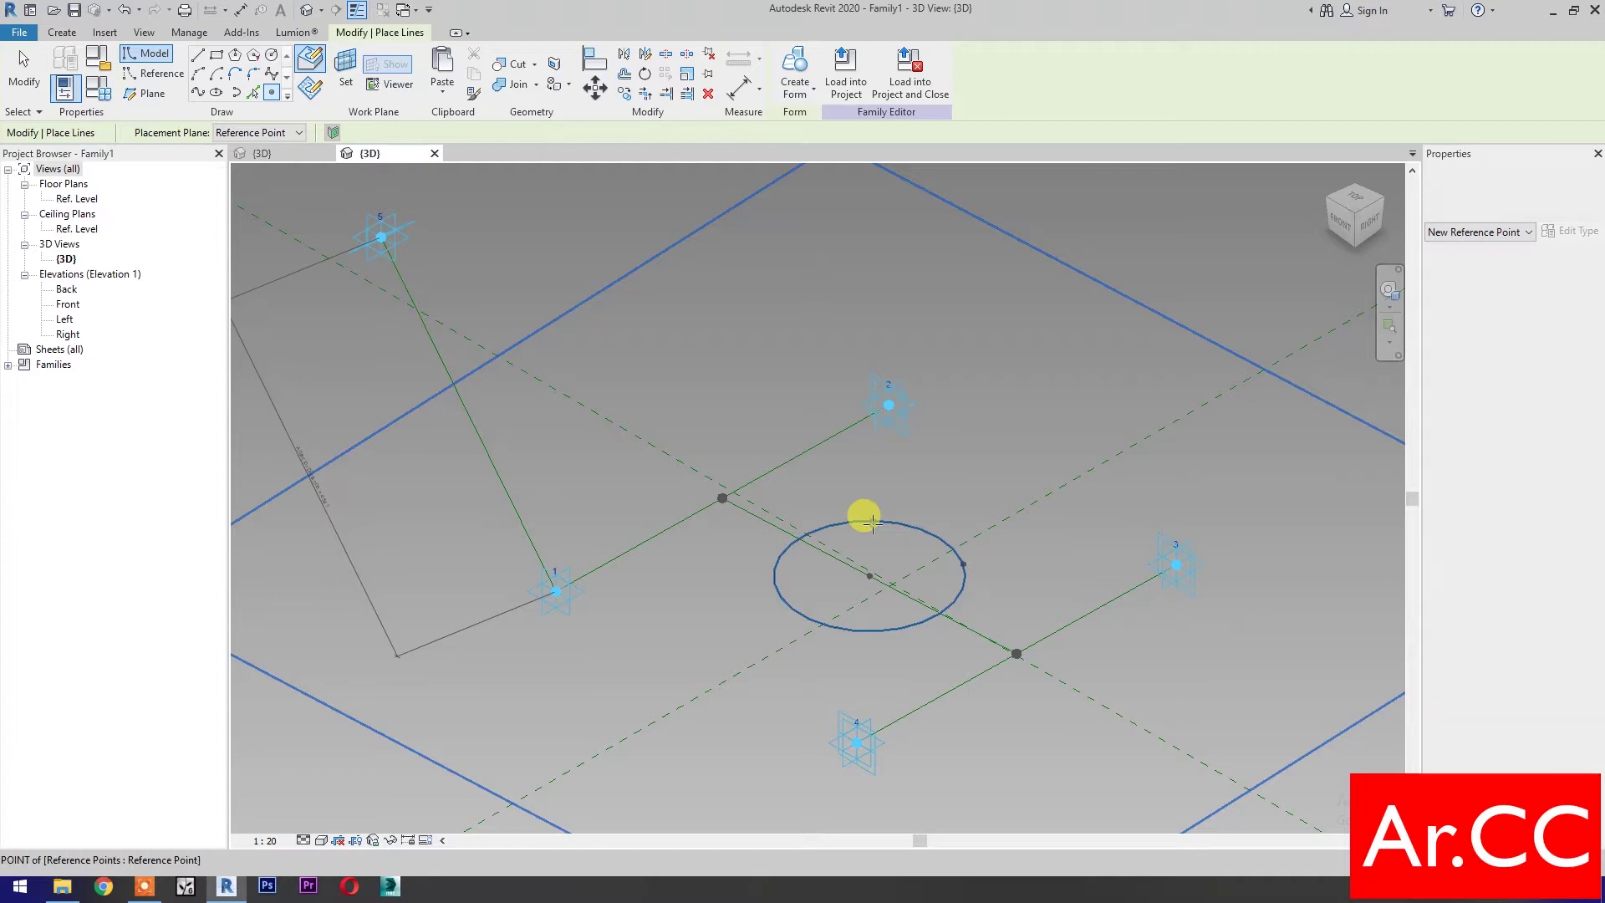
left_click(778, 585)
left_click(887, 628)
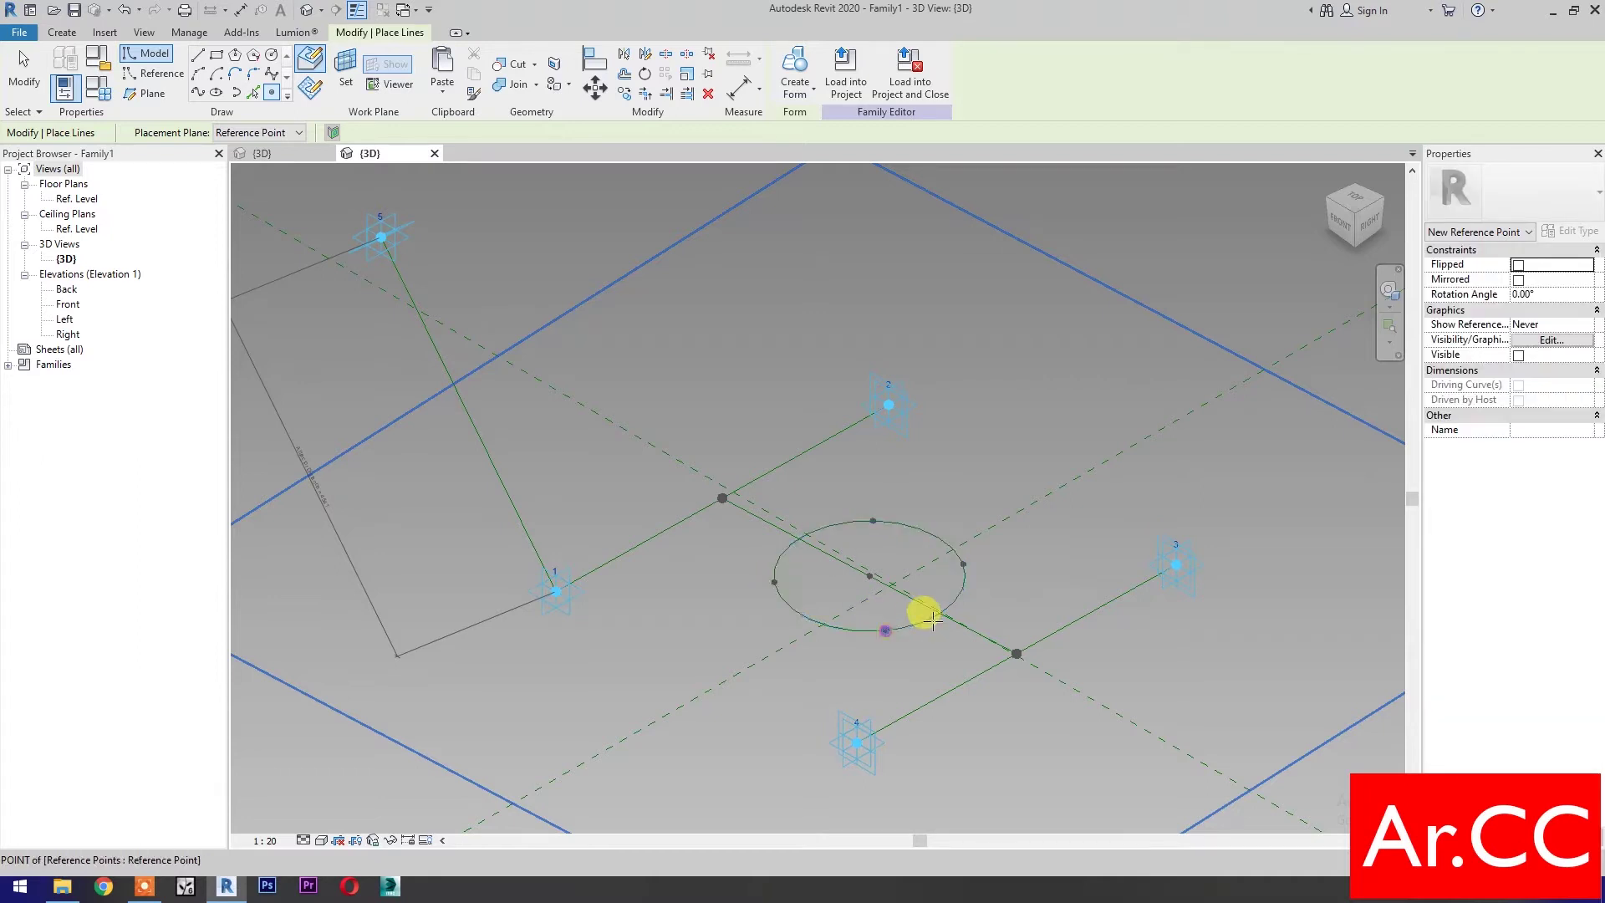
key("Escape")
key("Escape")
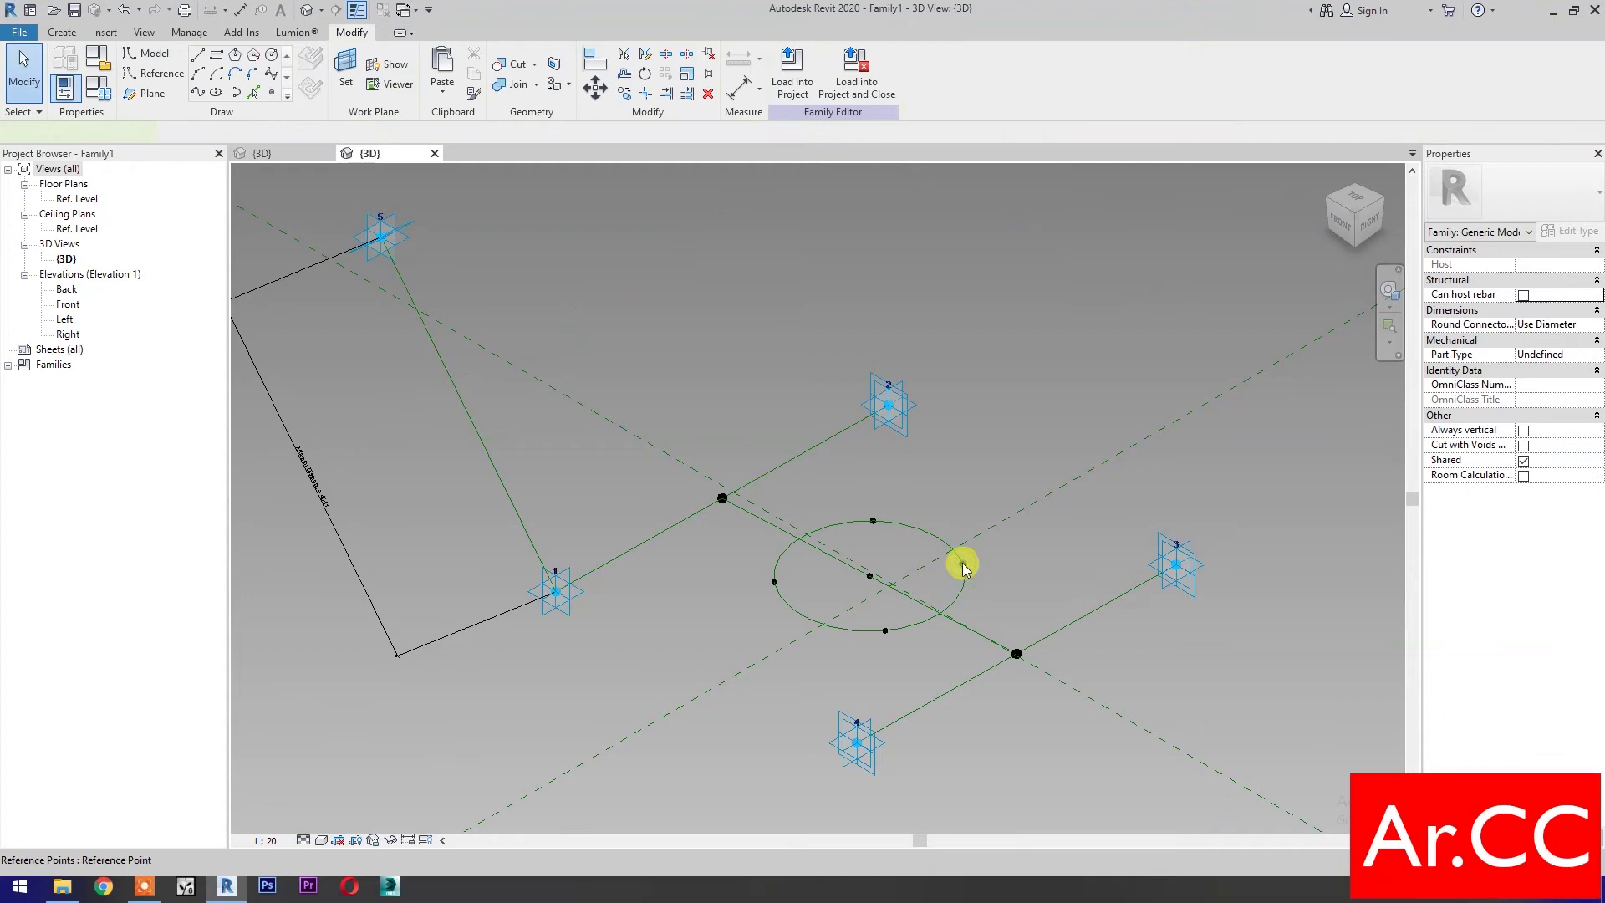
Step: Set the normalized curve parameter of the circle point facing adaptive point 3 to 0.125
left_click(963, 567)
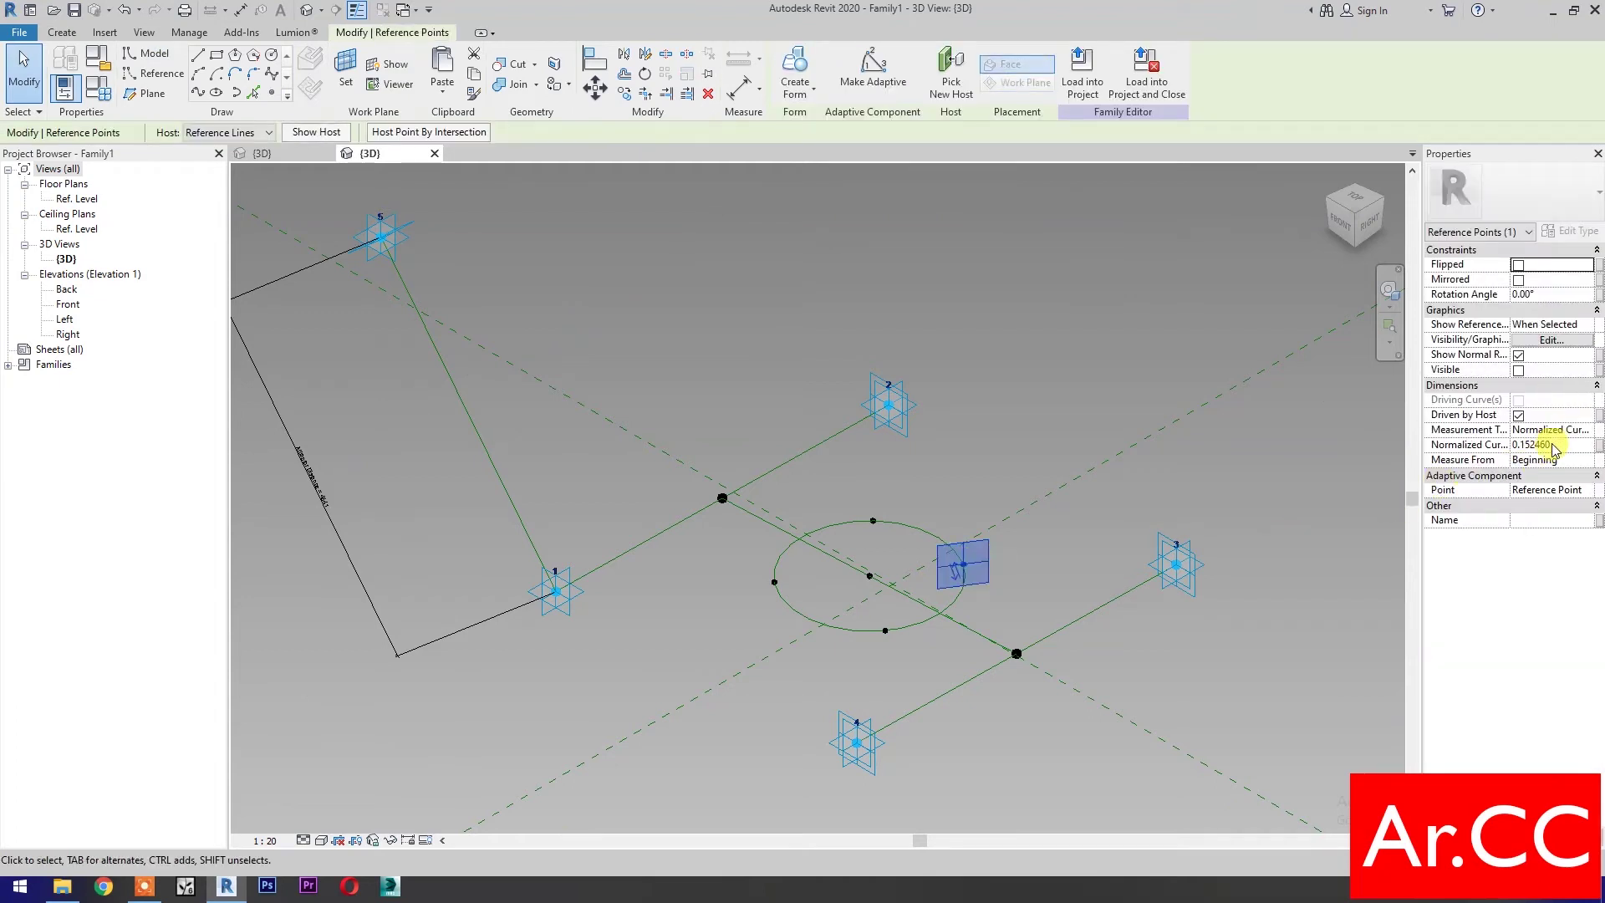
left_click(1554, 446)
left_click_drag(1558, 444, 1522, 443)
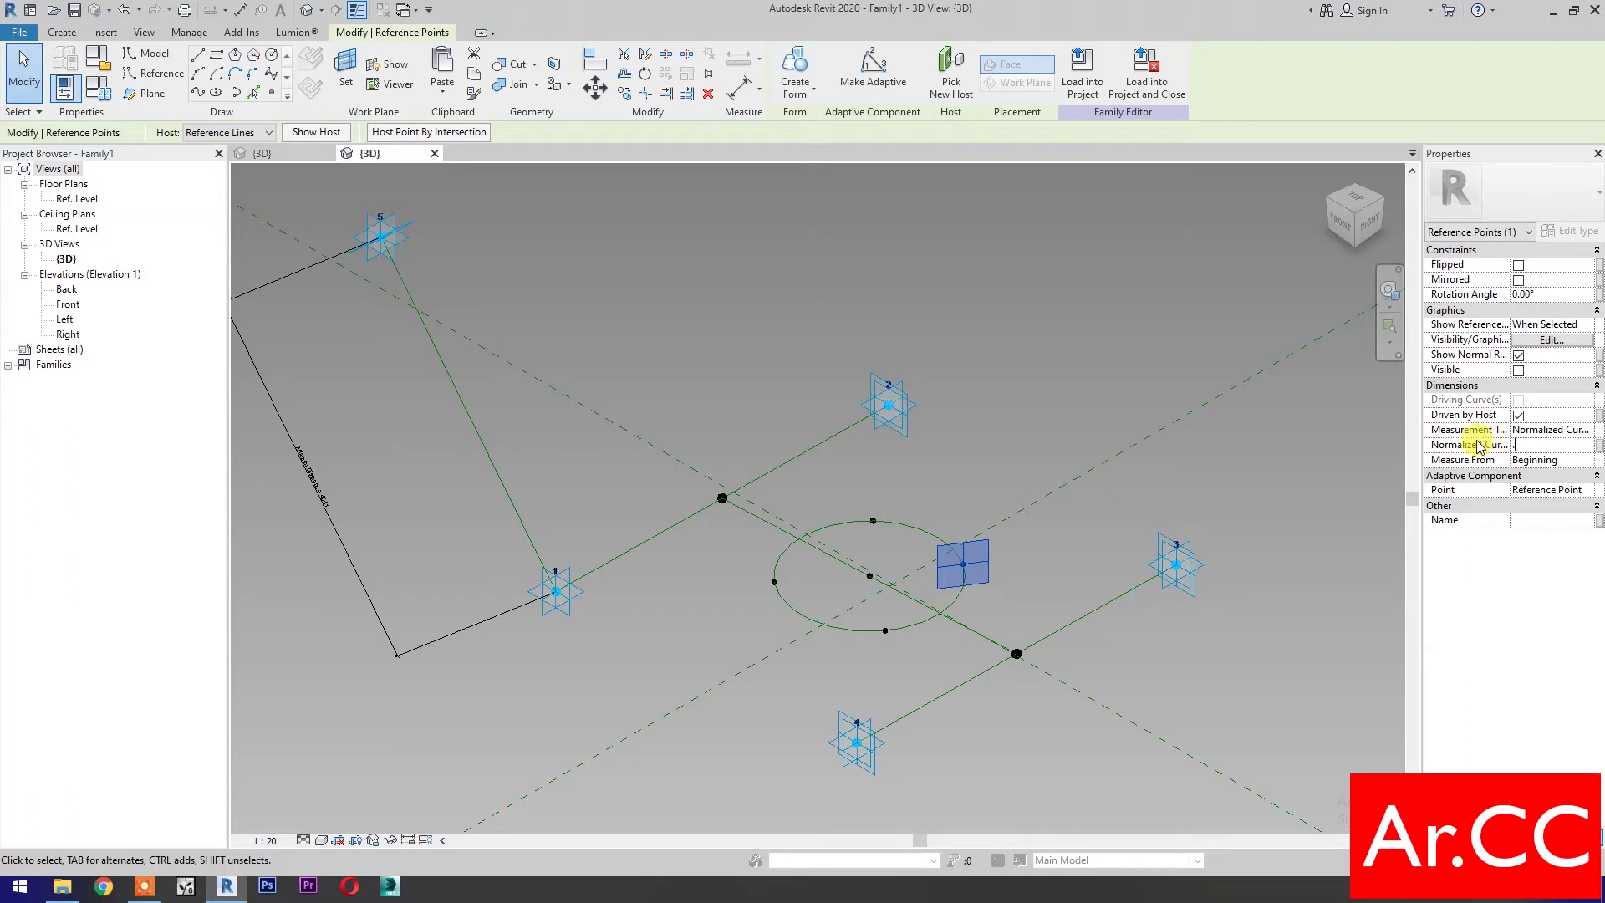
type("0.125")
key("Return")
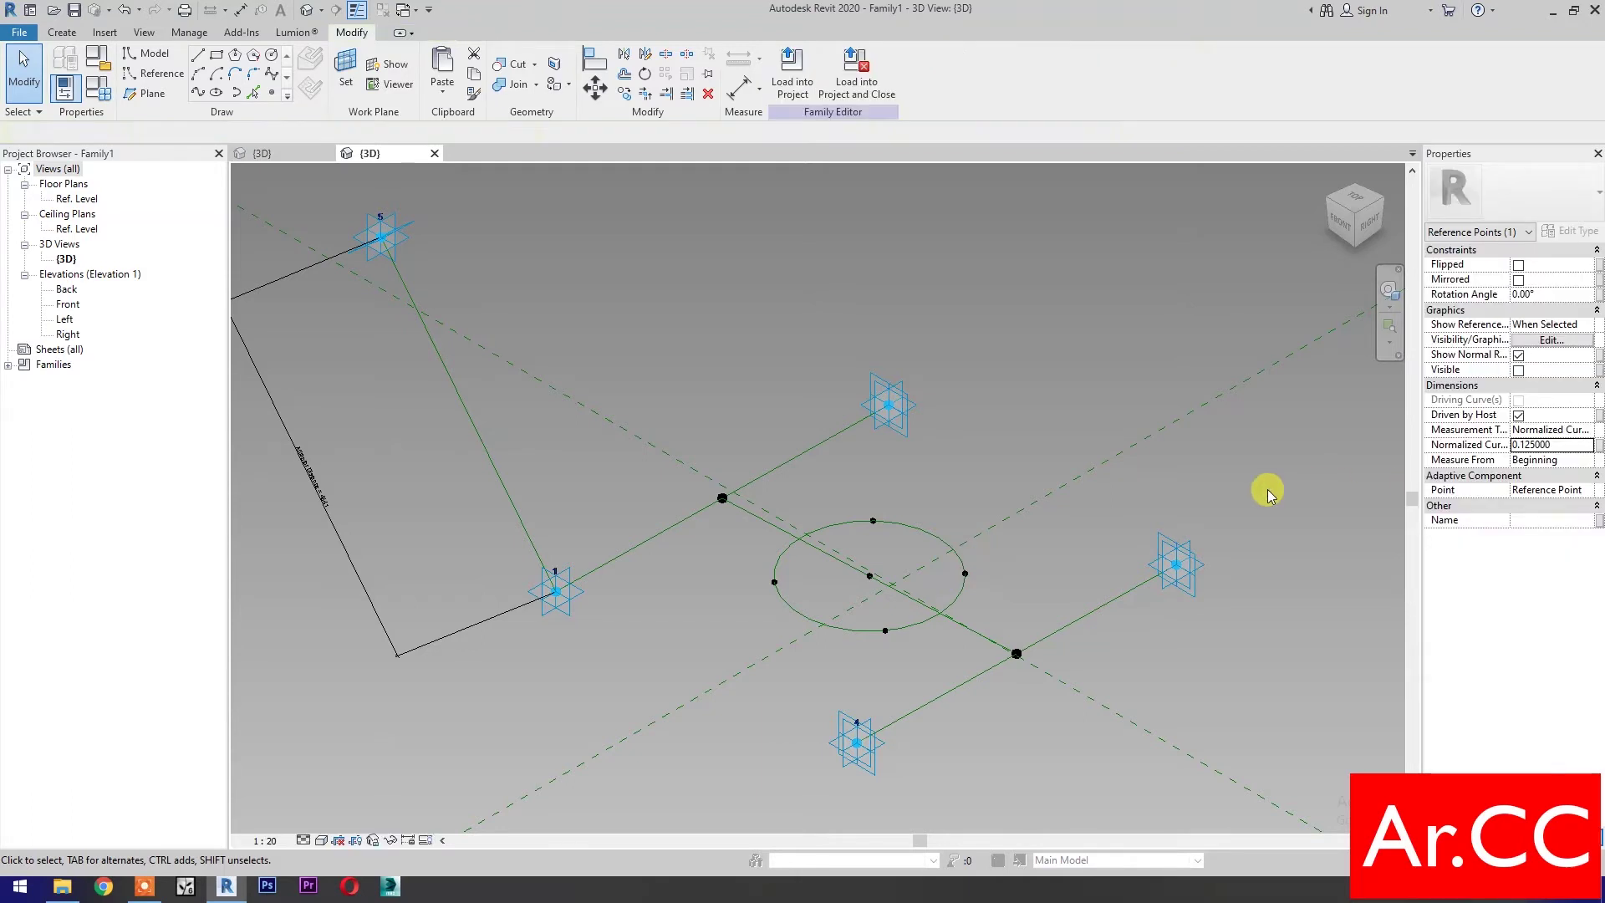
left_click(970, 507)
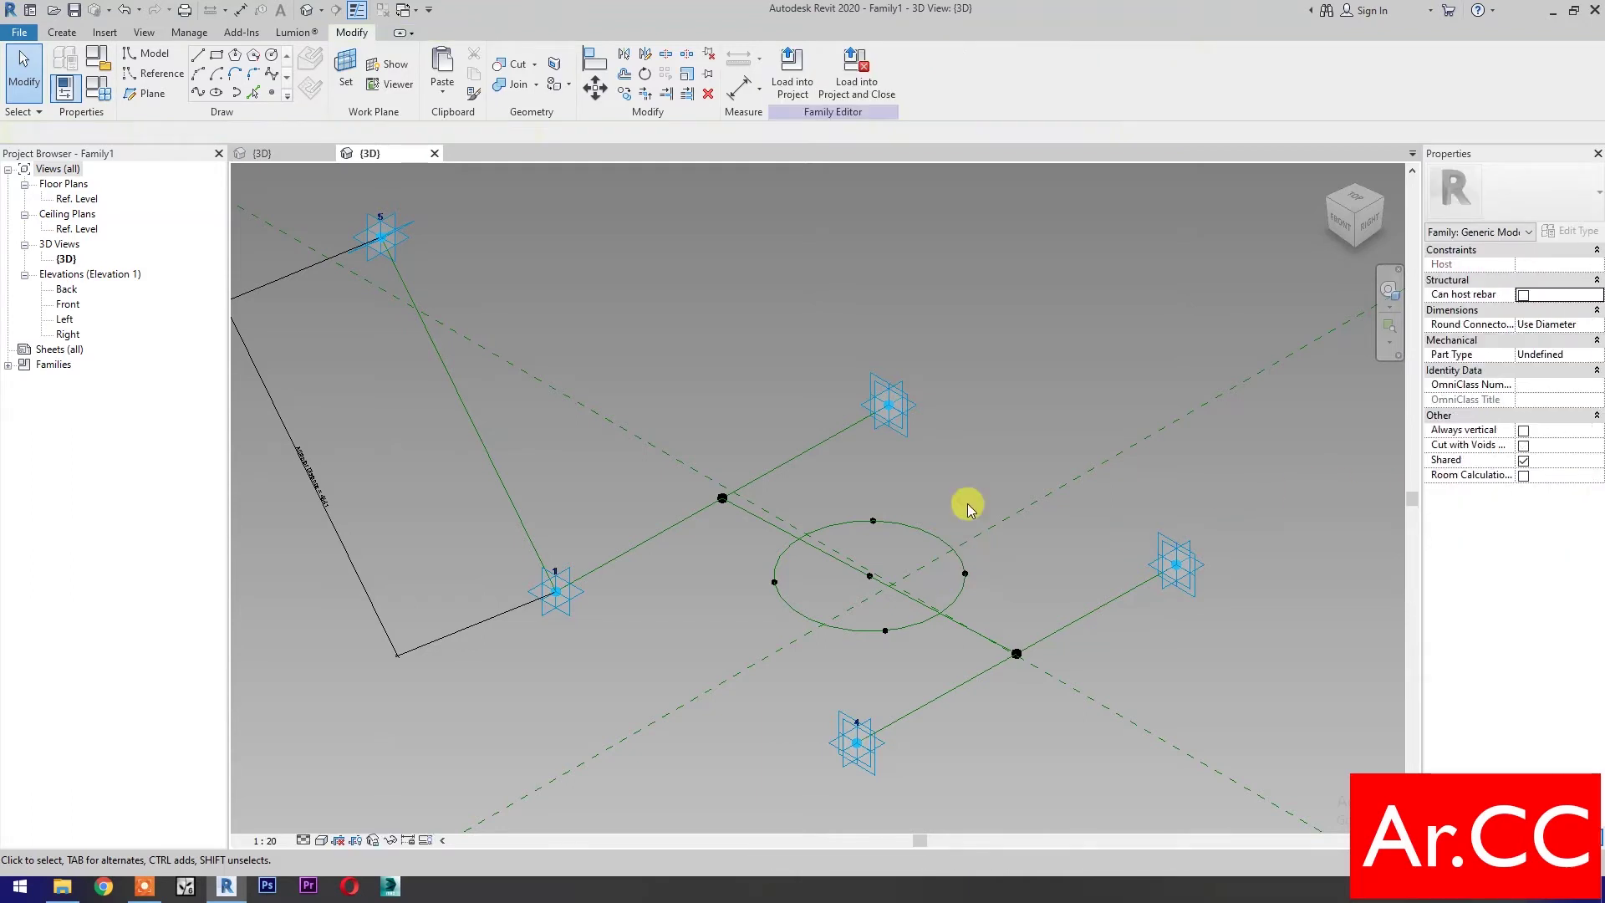
Step: Set the normalized curve parameter of the circle point facing adaptive point 2 to 0.375
left_click(871, 520)
left_click(1563, 442)
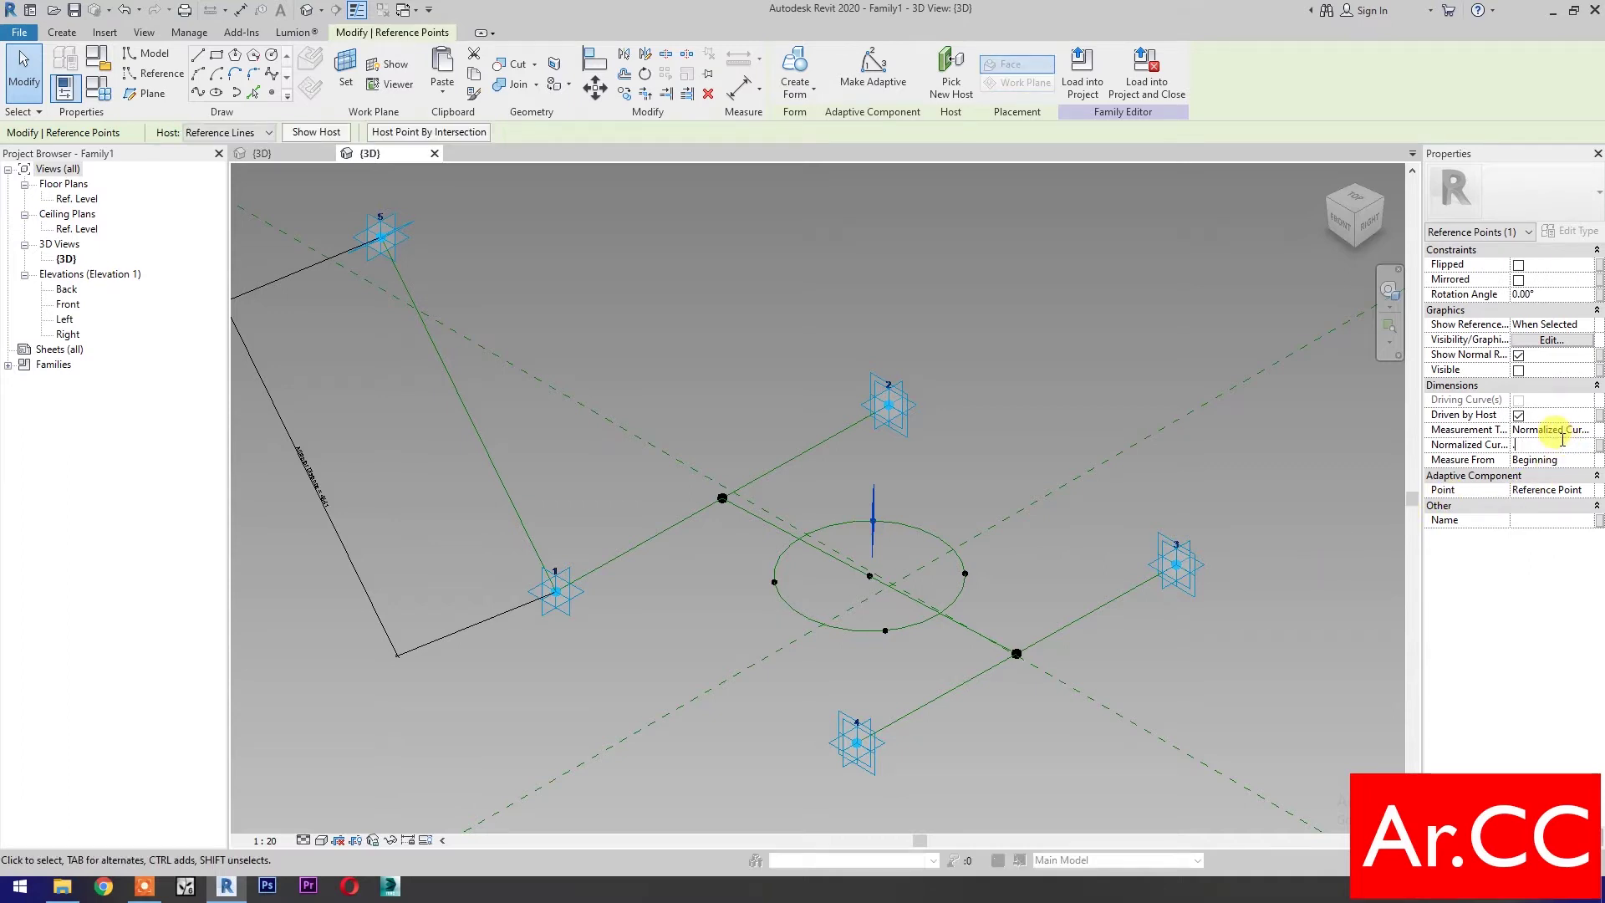
key("Return")
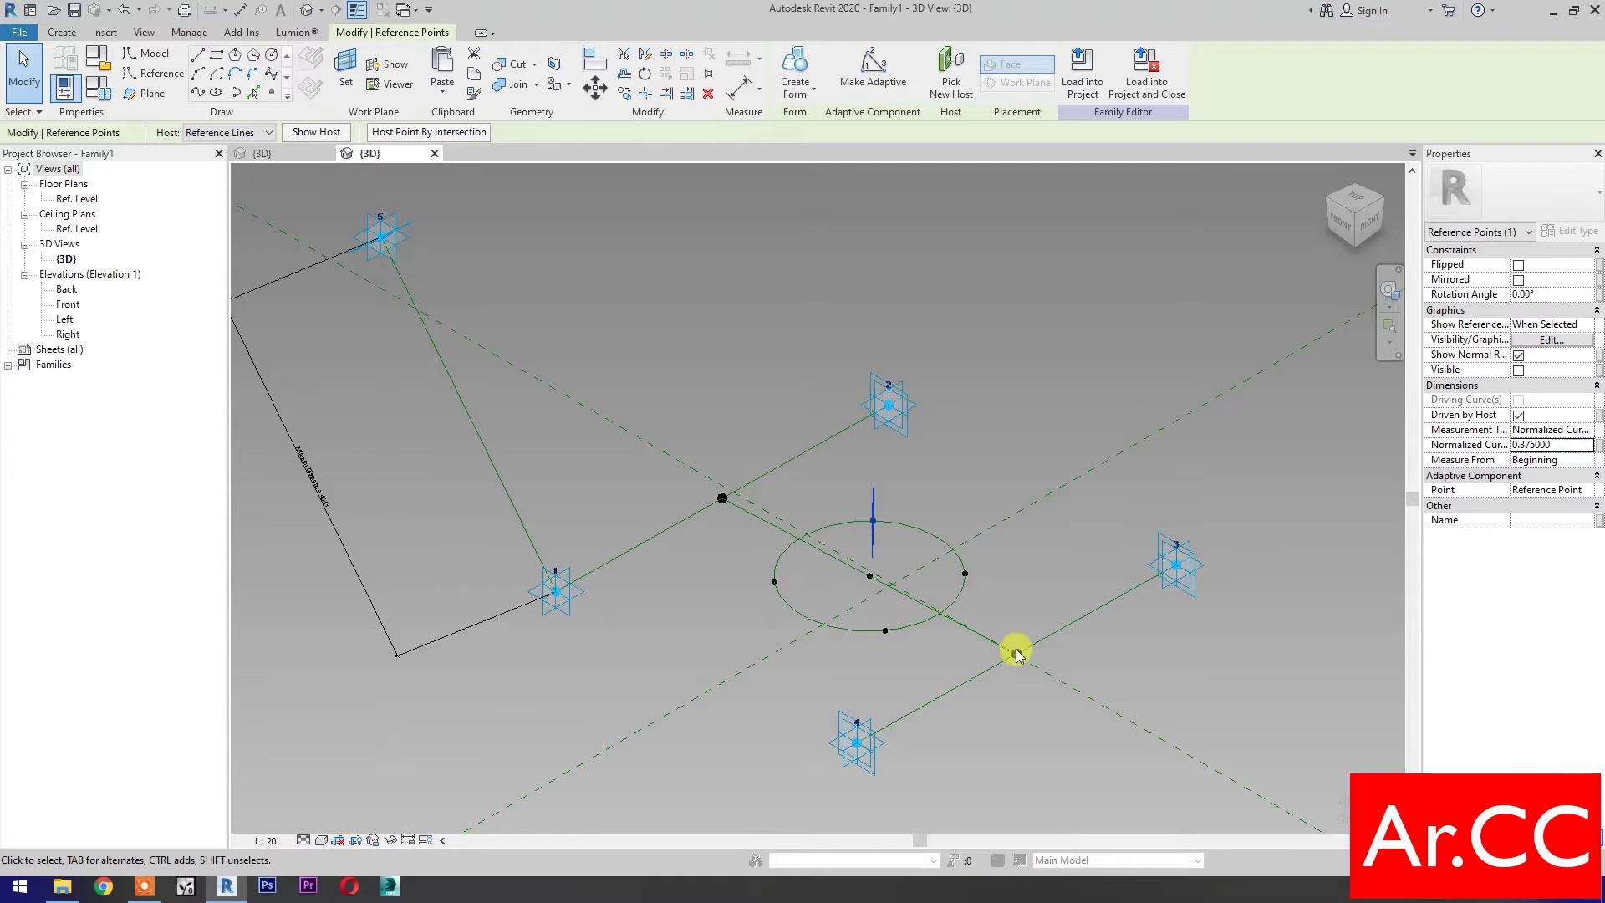
left_click(802, 666)
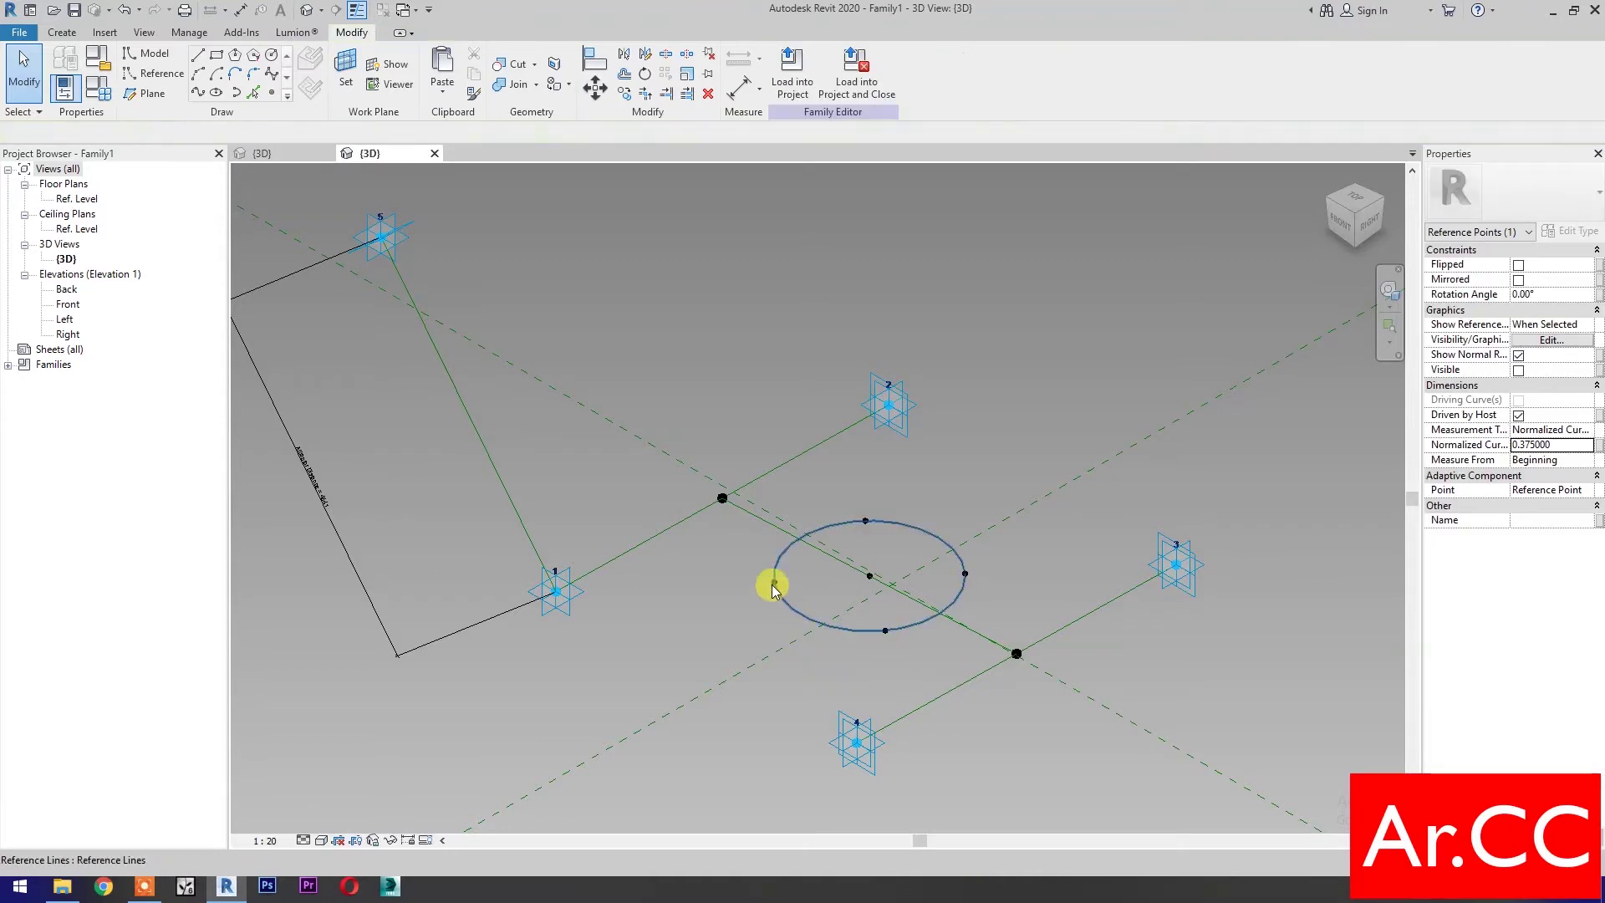
Step: Adjust the normalized curve parameter of the circle point facing adaptive point 1 so it sits directly opposite the point at 0.125
left_click(772, 583)
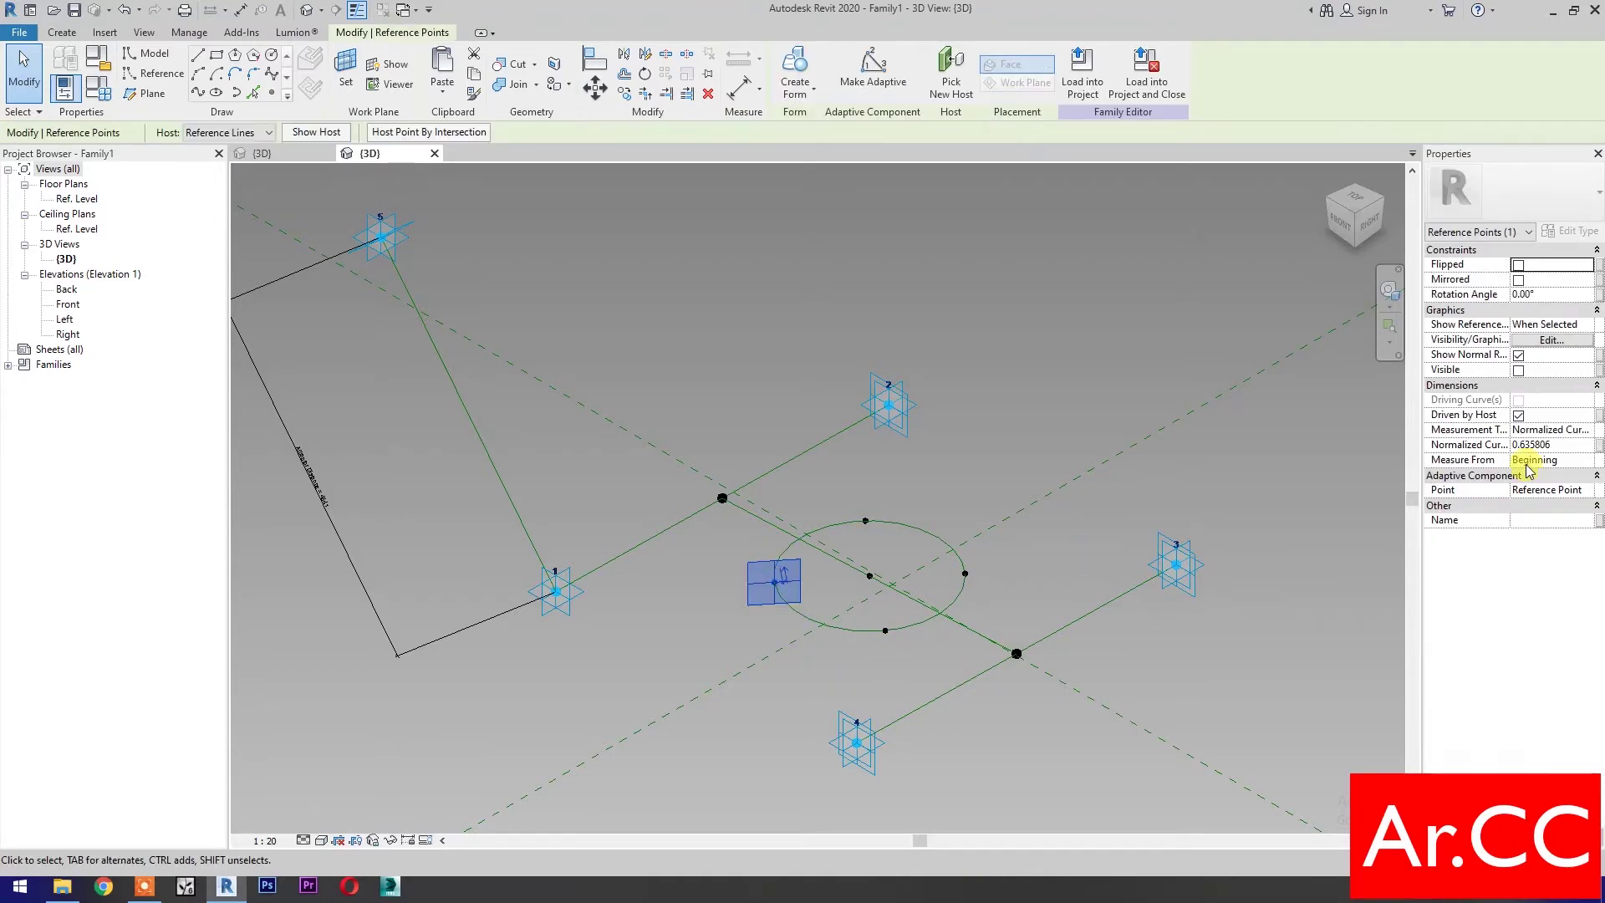
left_click(1566, 448)
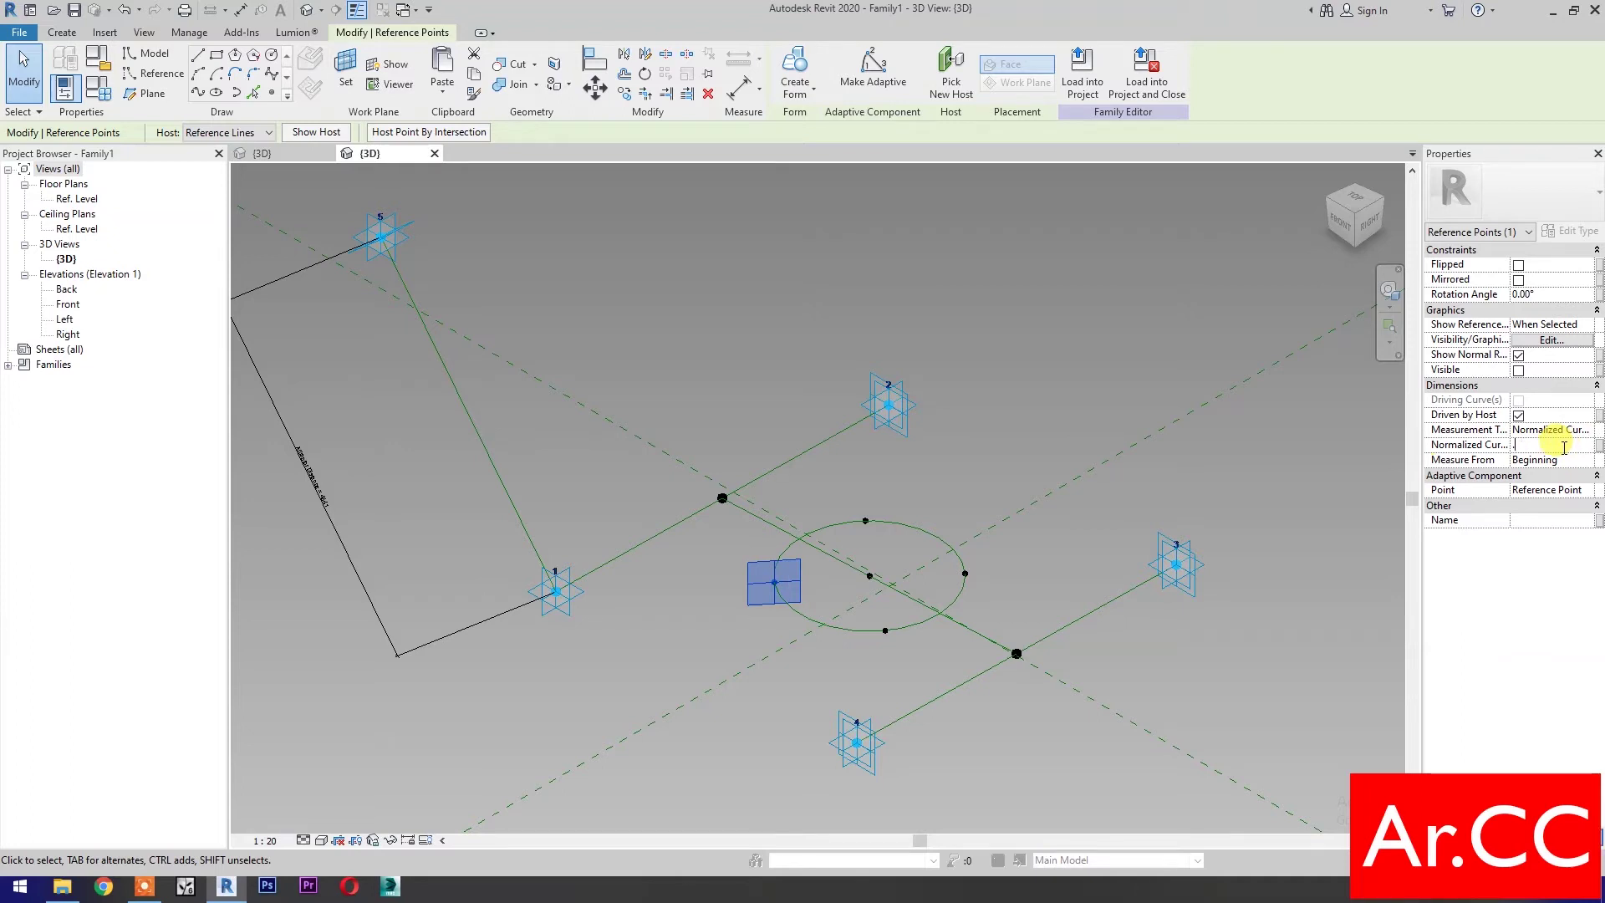
key("Return")
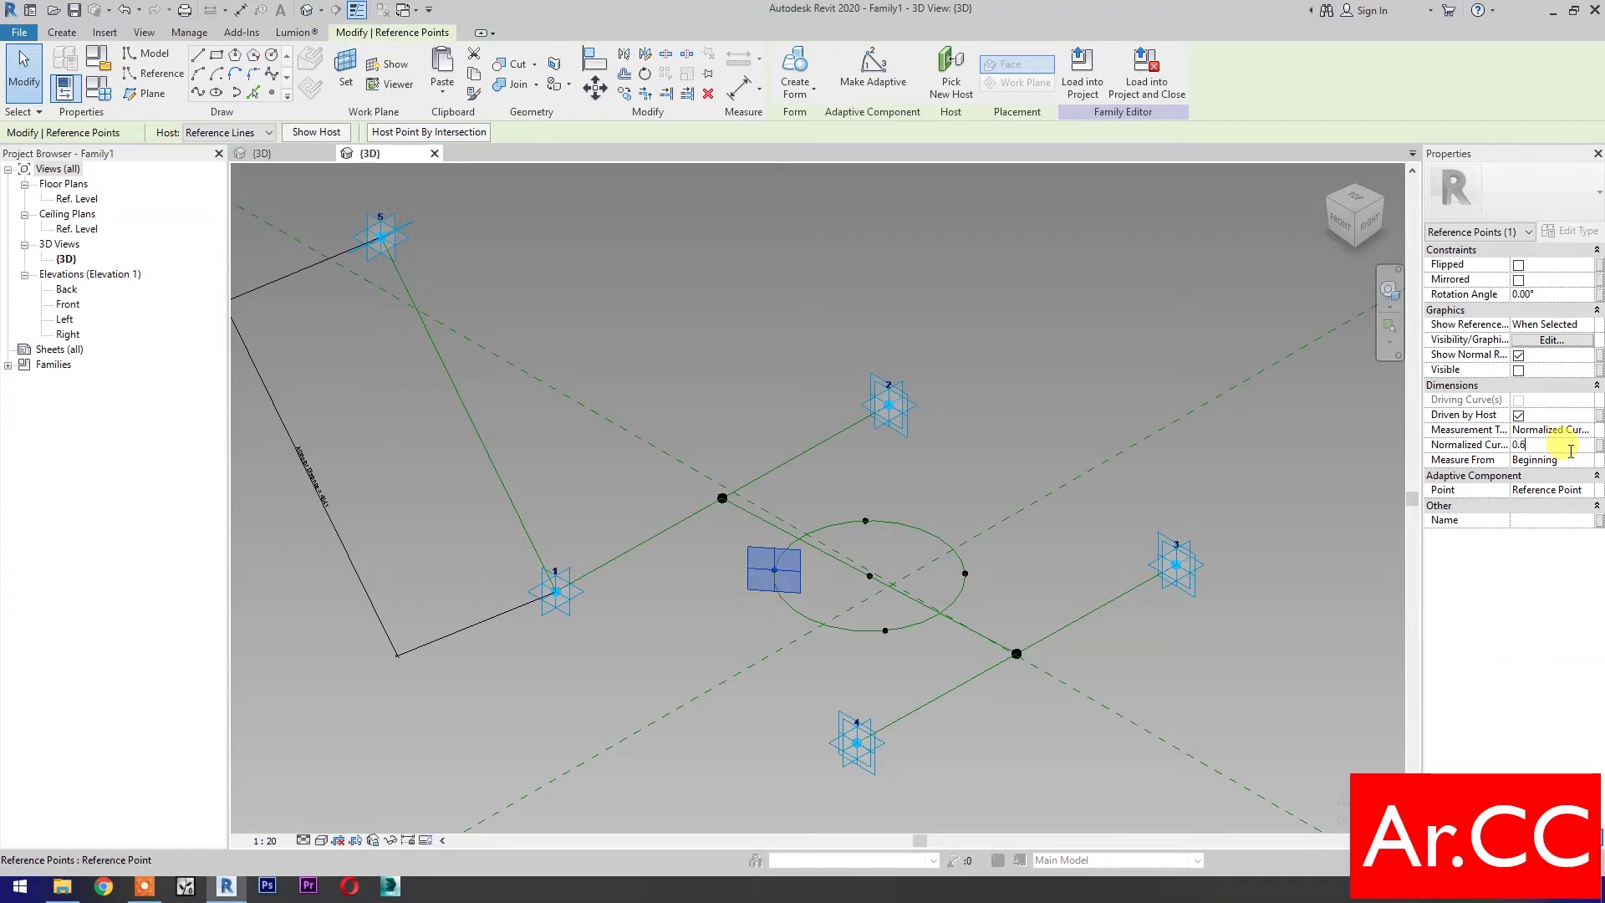
key("Return")
left_click(977, 710)
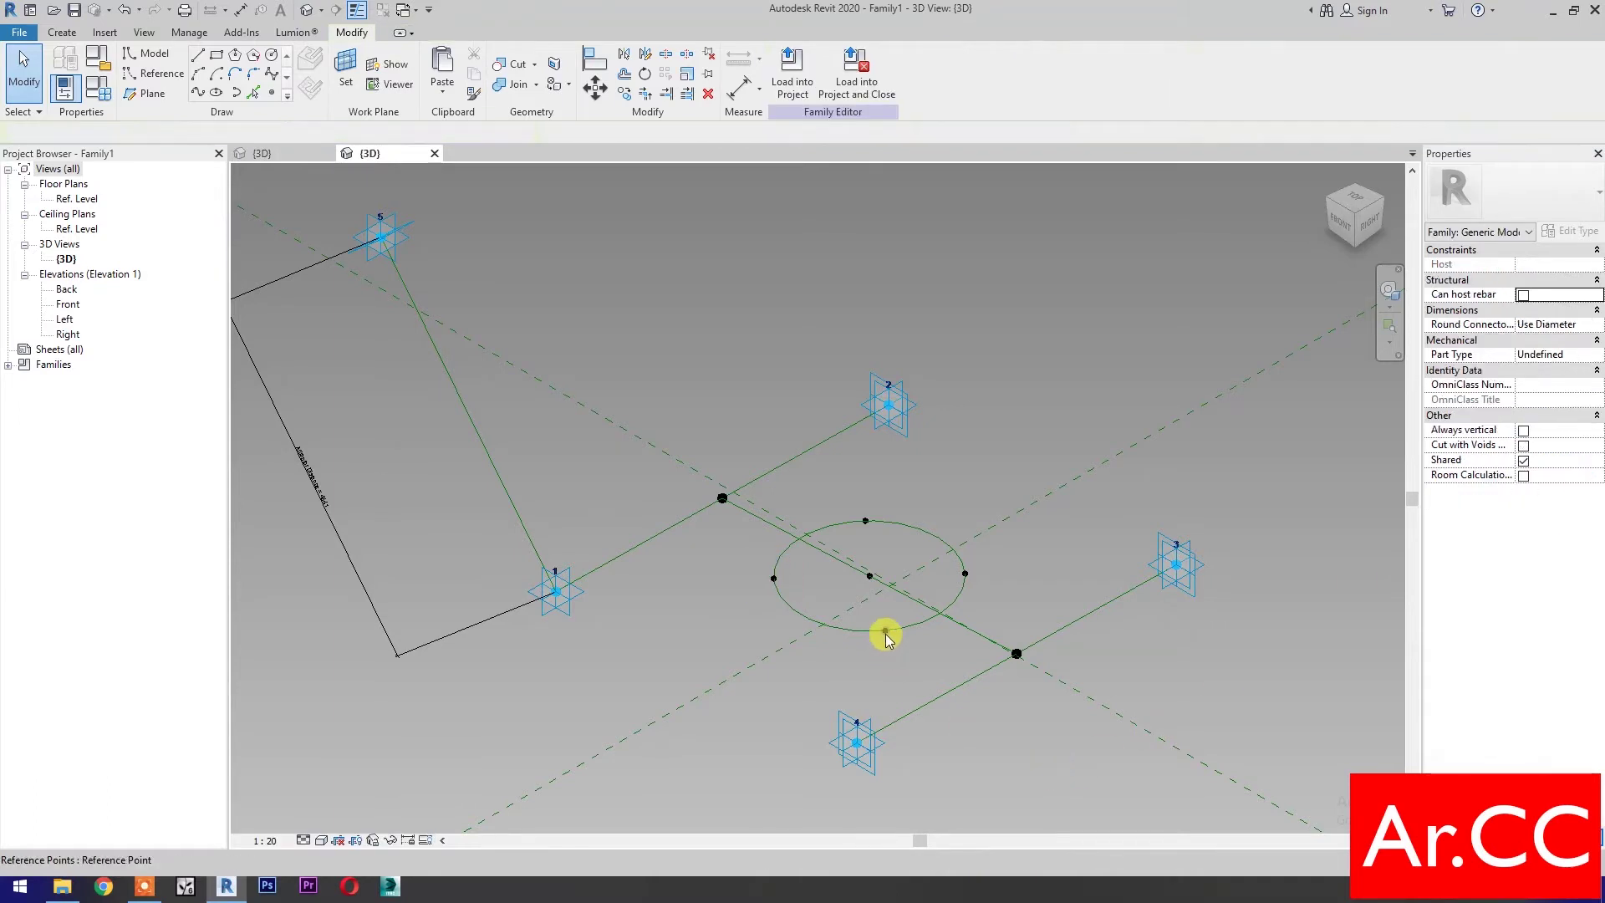
Step: Set the normalized curve parameter of the circle point facing adaptive point 4 to 0.875
left_click(886, 635)
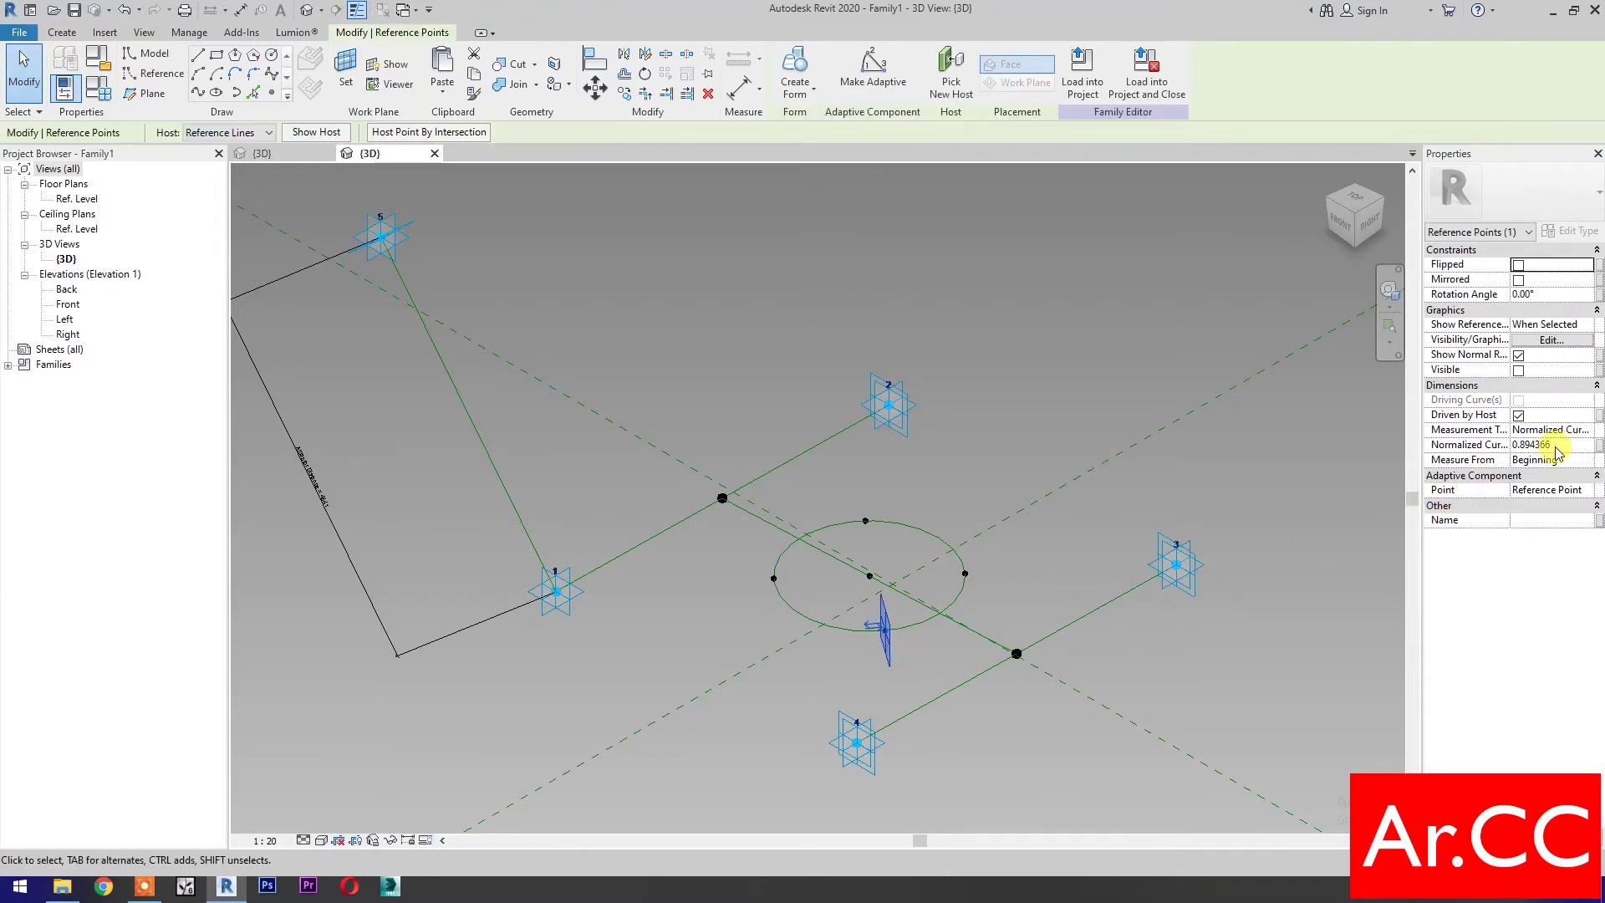
left_click(1577, 444)
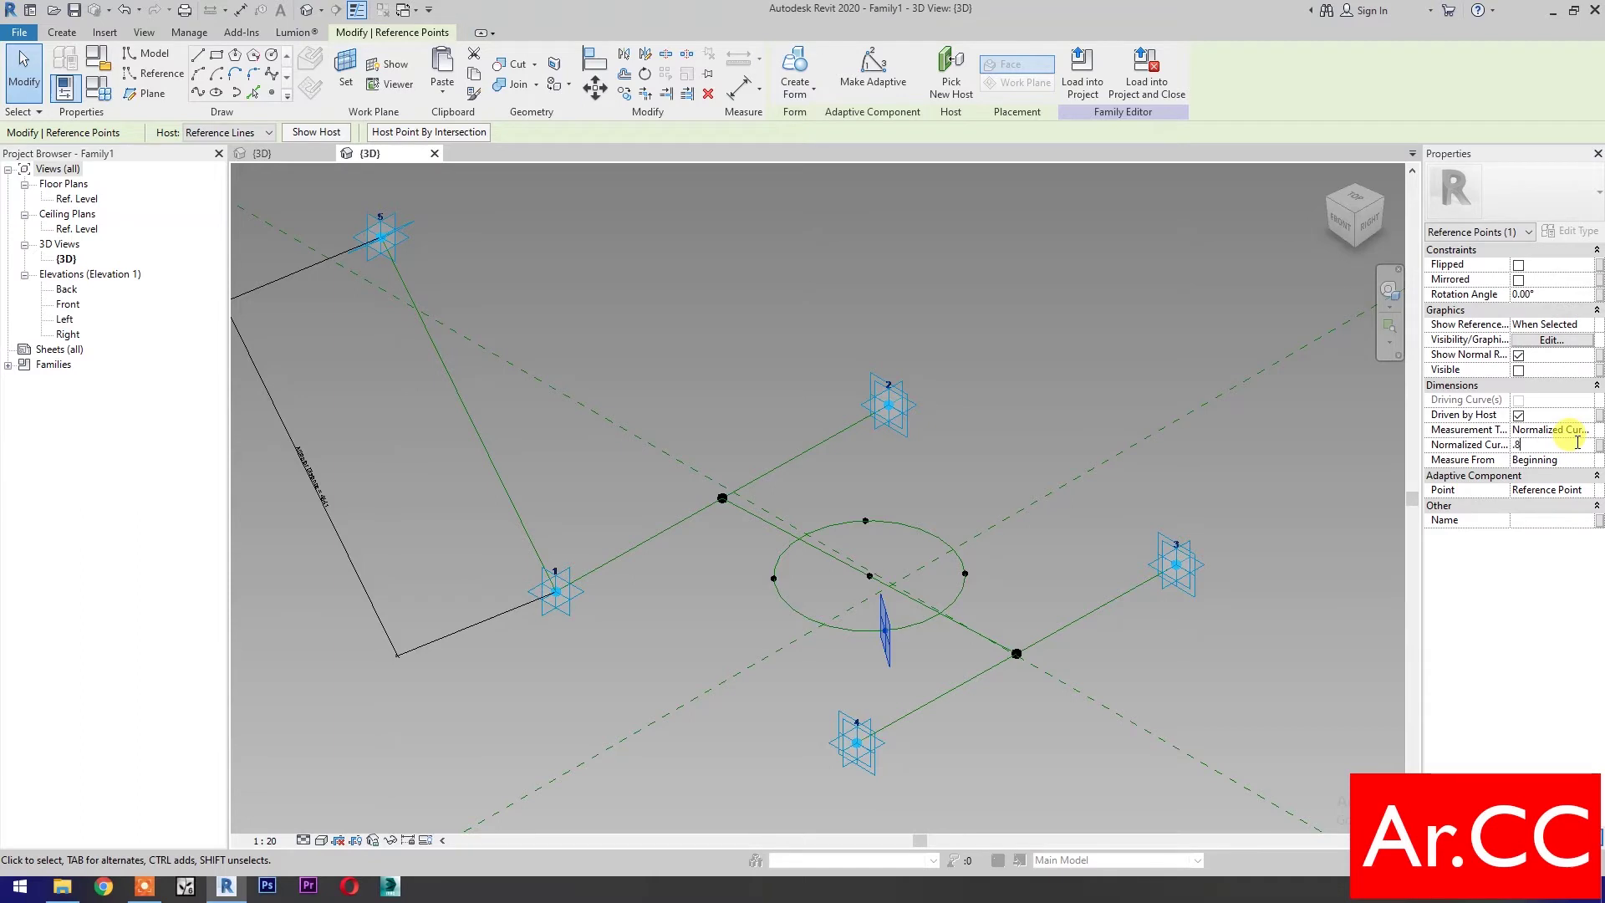
key("Return")
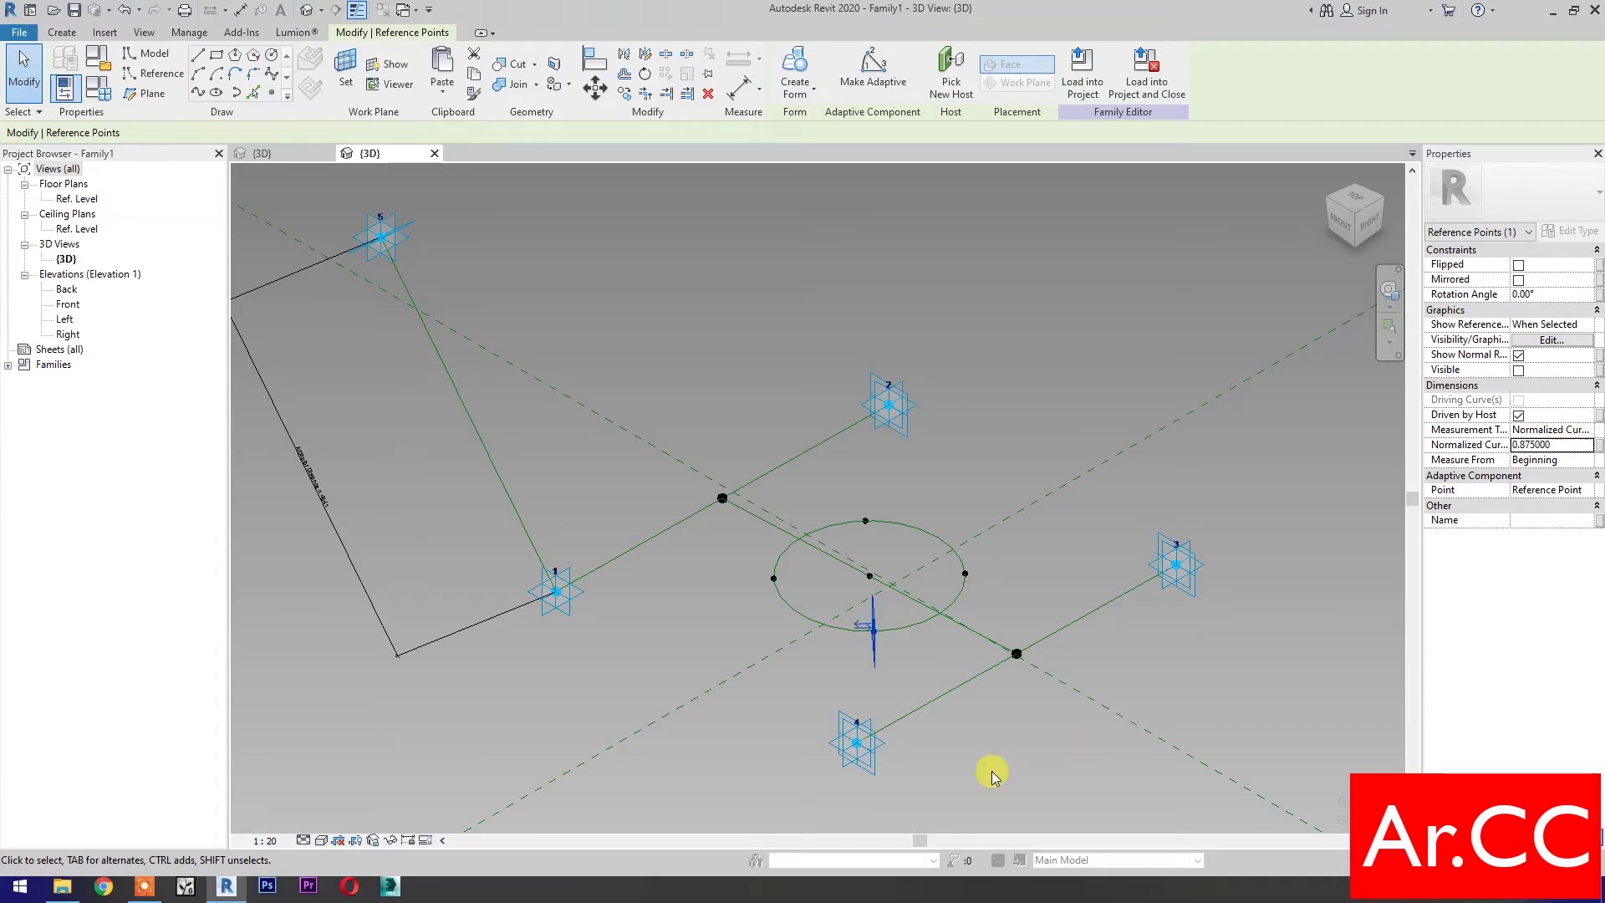
left_click(991, 771)
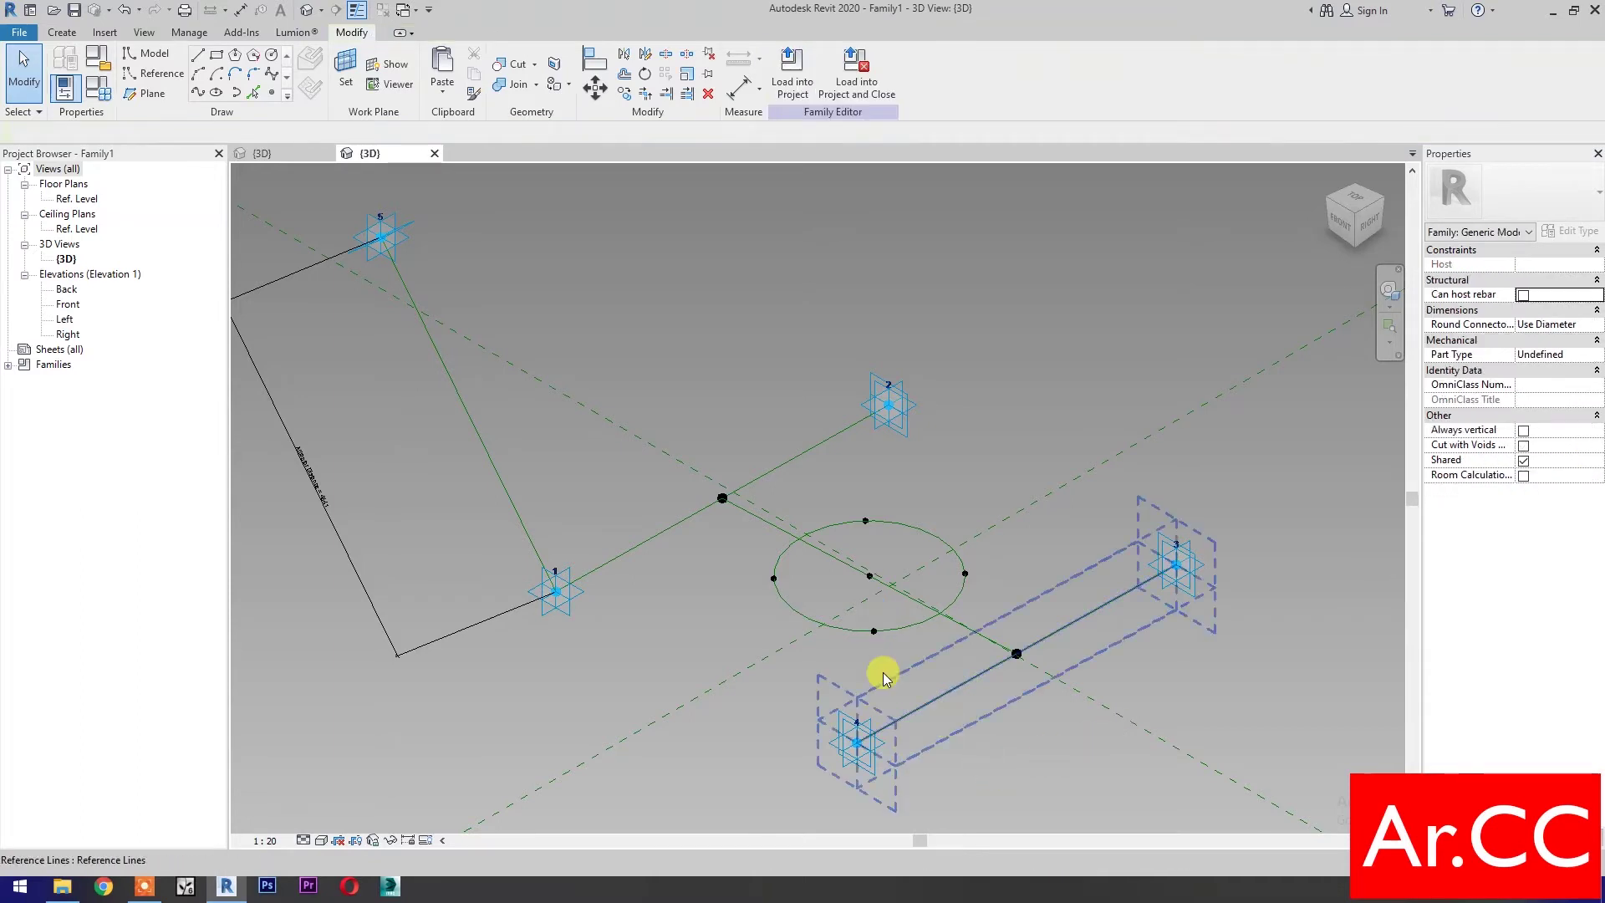
Step: Dimension the central circle's diameter on the work plane of its centre reference point
left_click(58, 33)
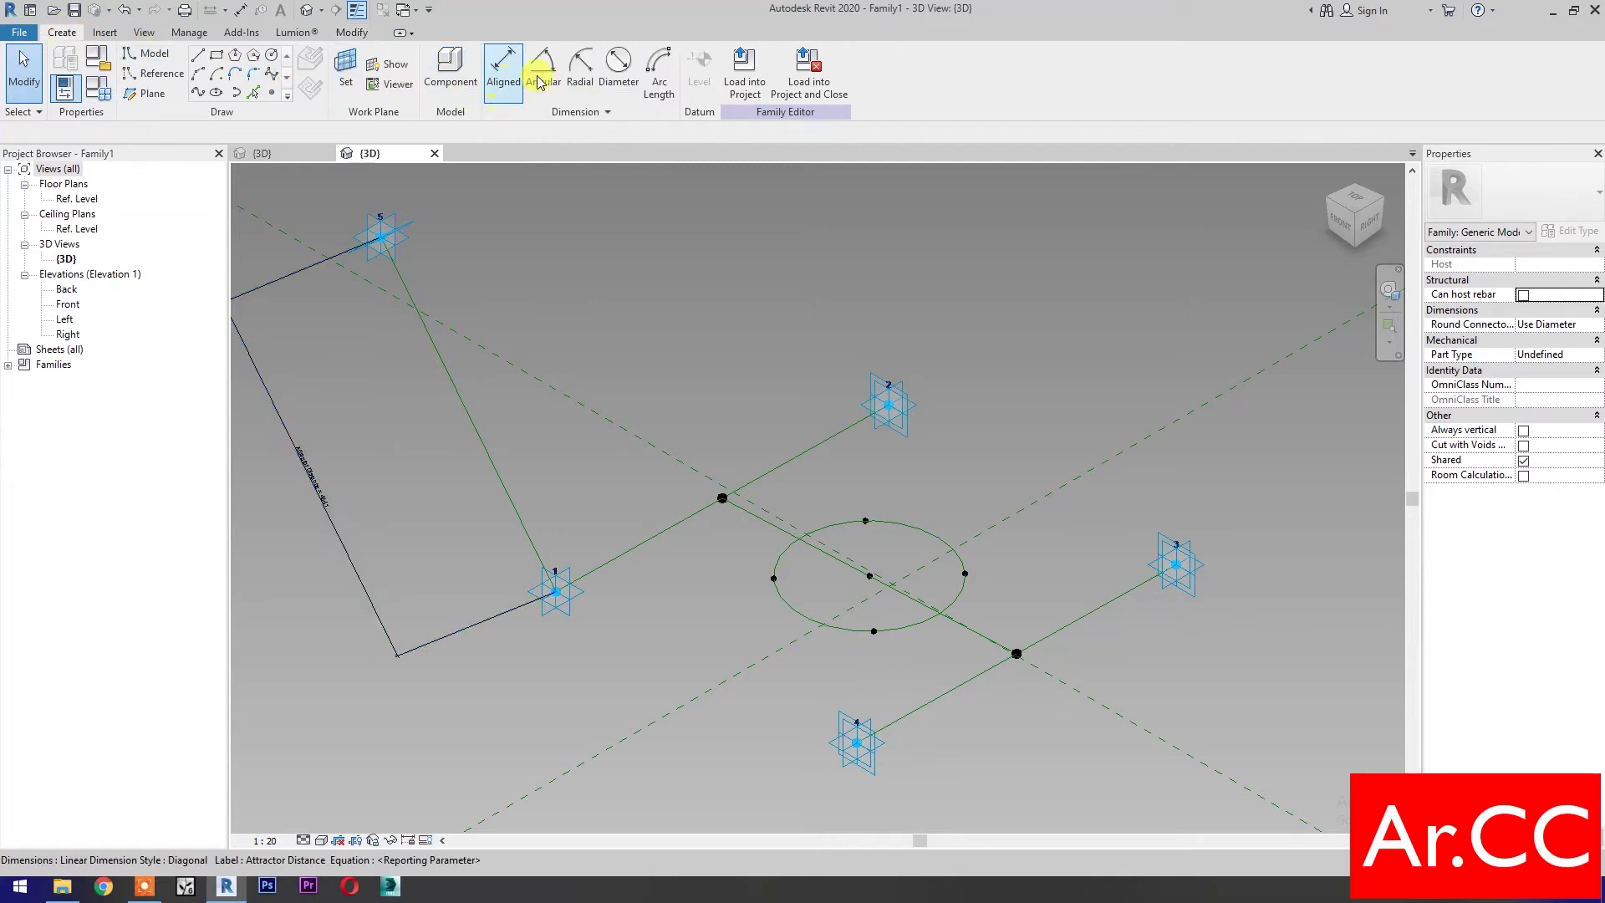
left_click(619, 65)
left_click(341, 74)
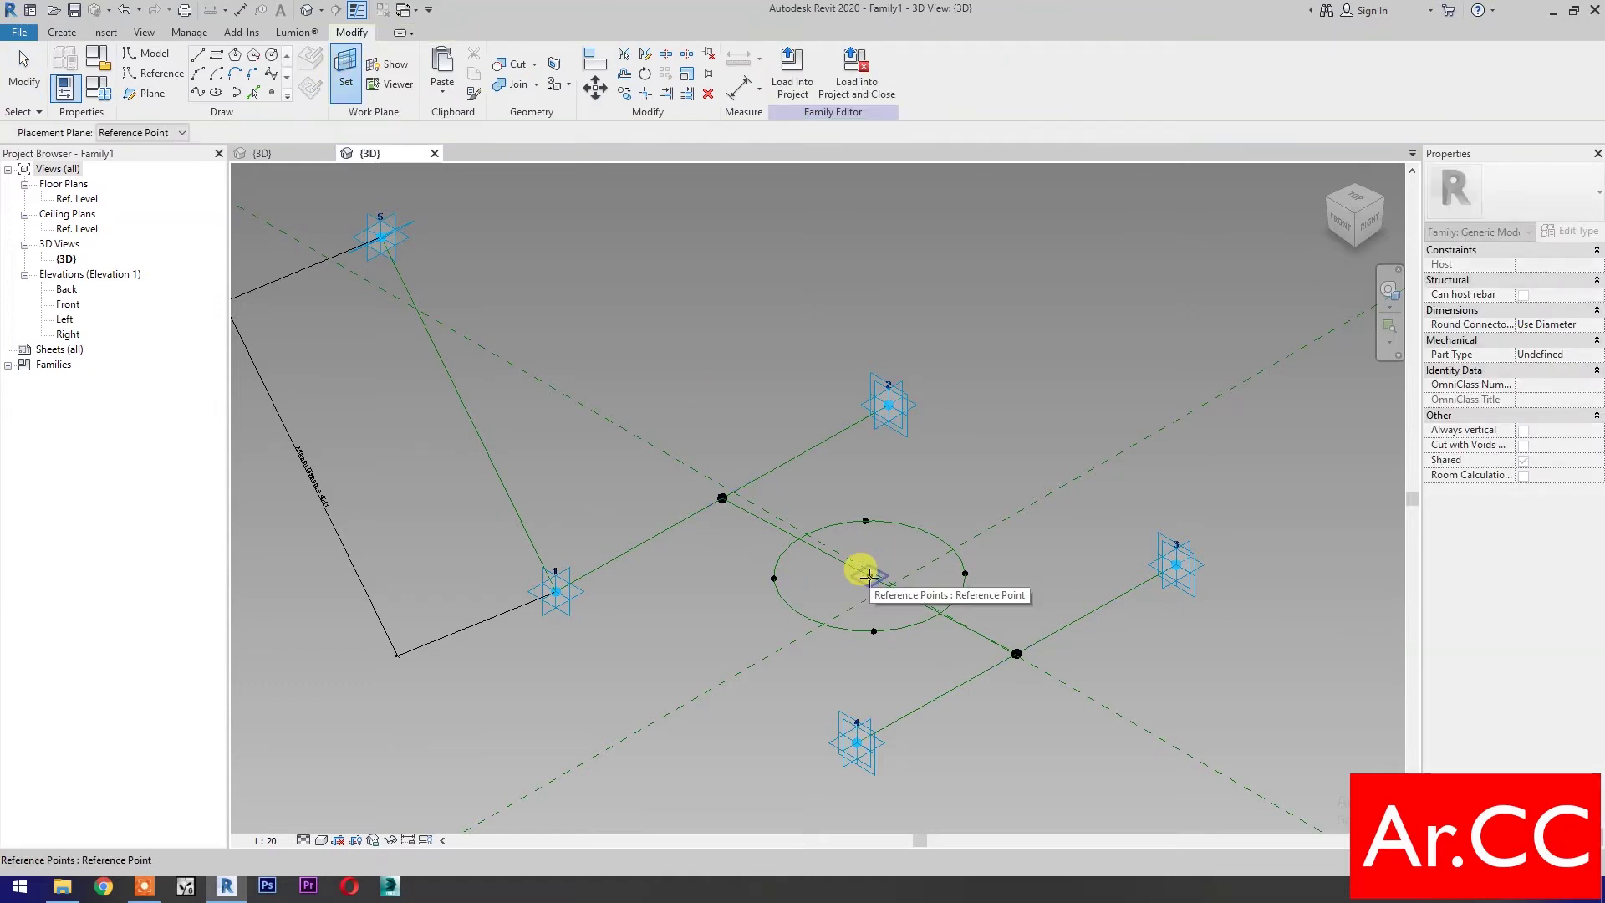
left_click(869, 577)
left_click(926, 534)
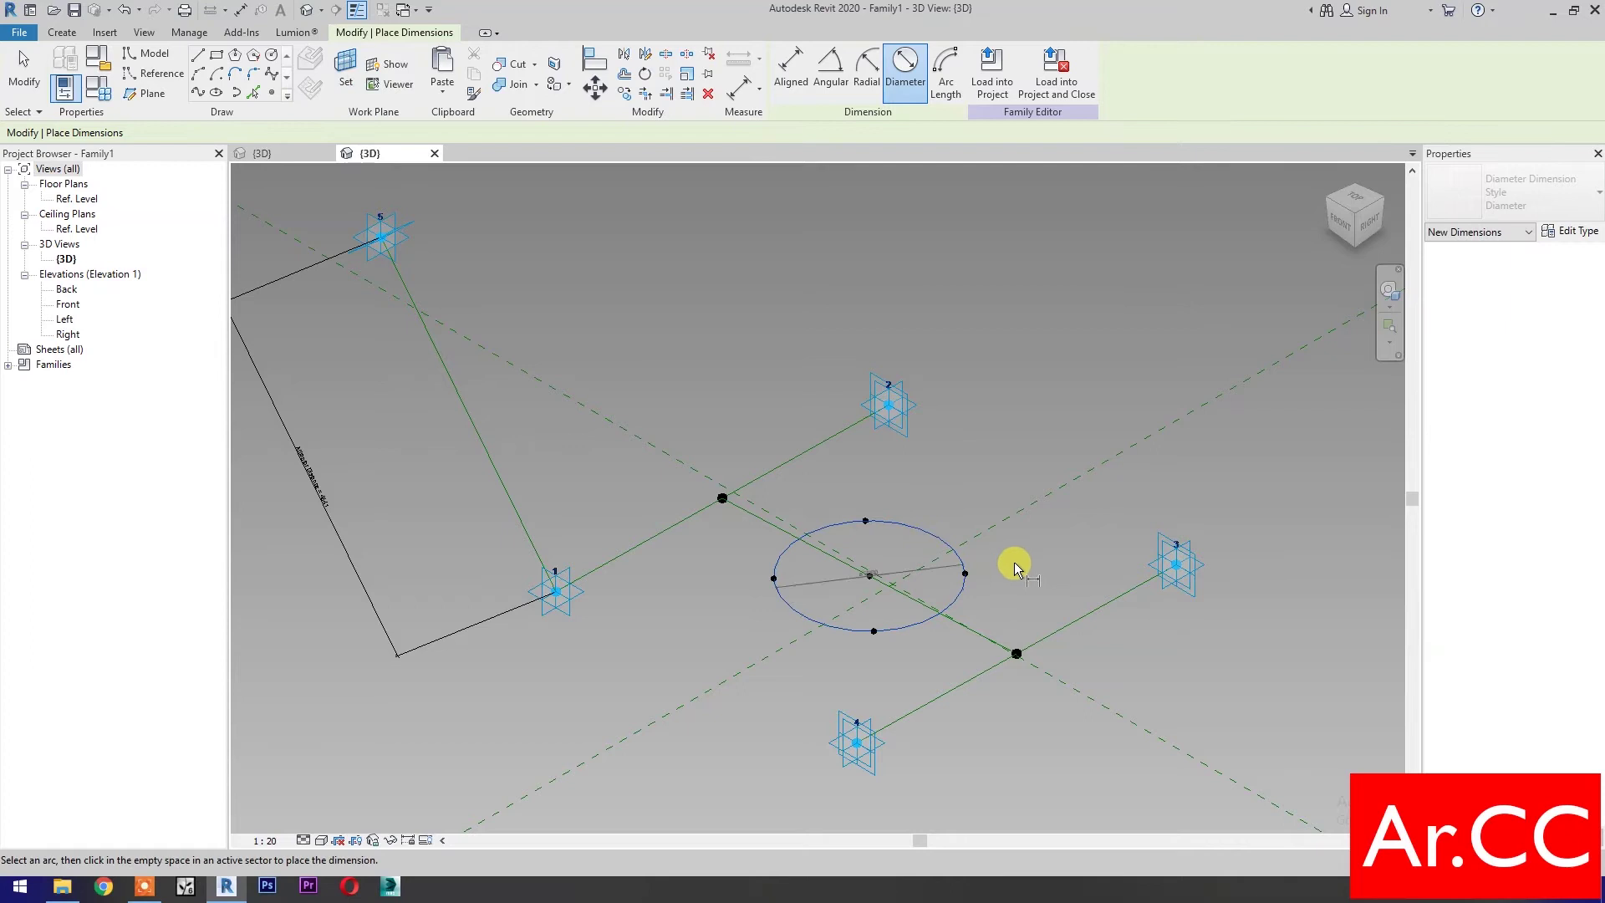
left_click(1020, 545)
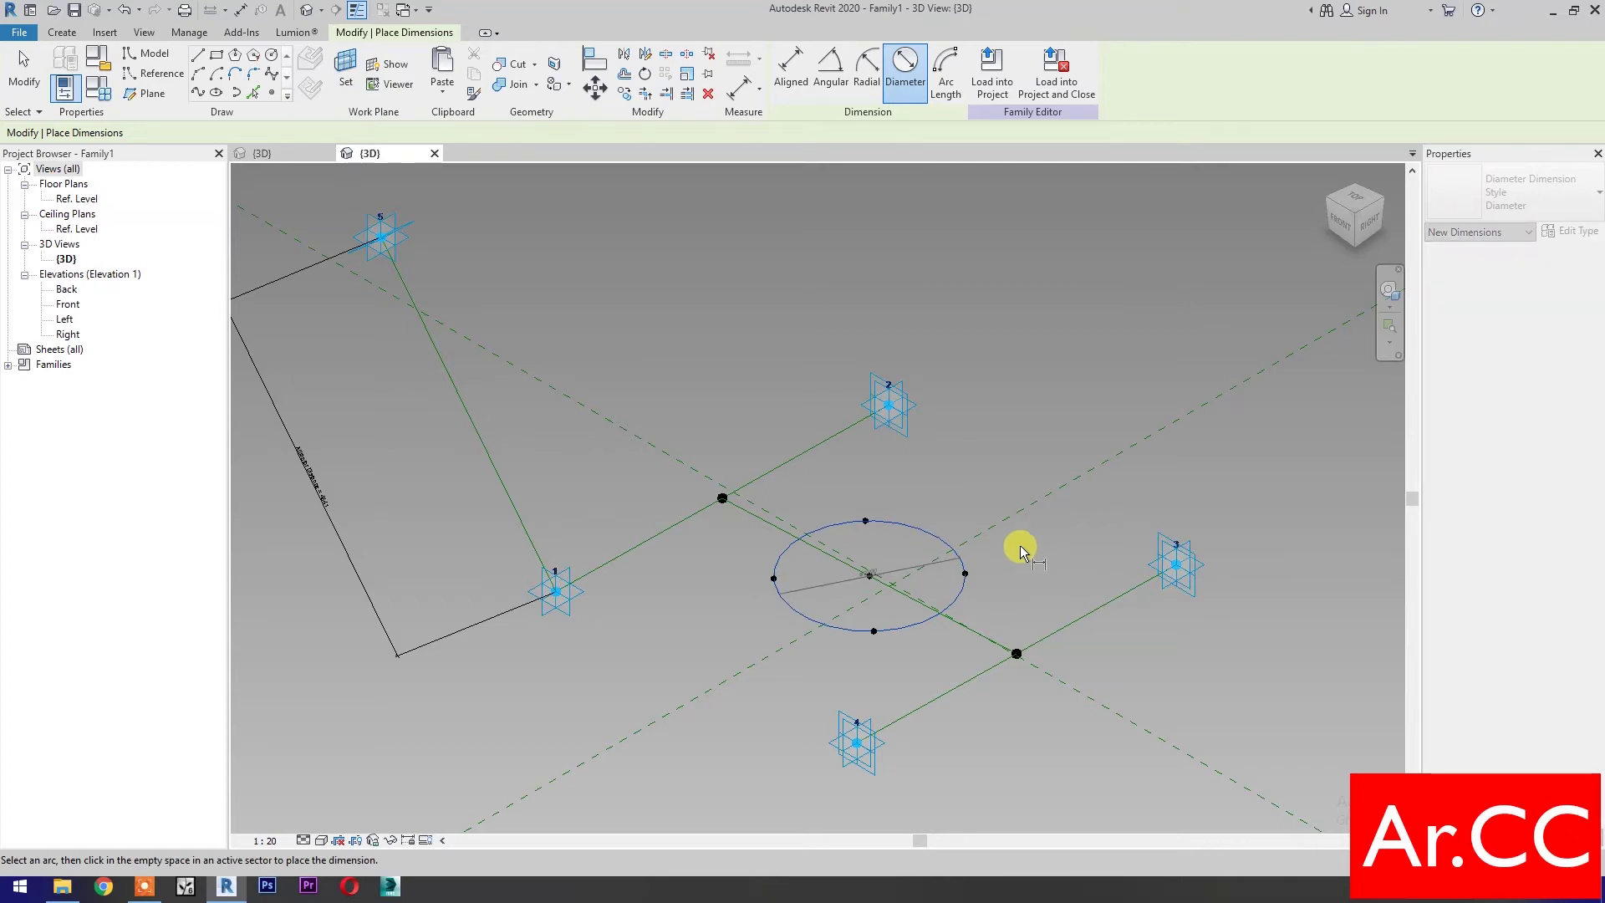
key("Escape")
key("Escape")
Step: Label the circle's diameter dimension with a new instance family parameter named Diameter
left_click(909, 569)
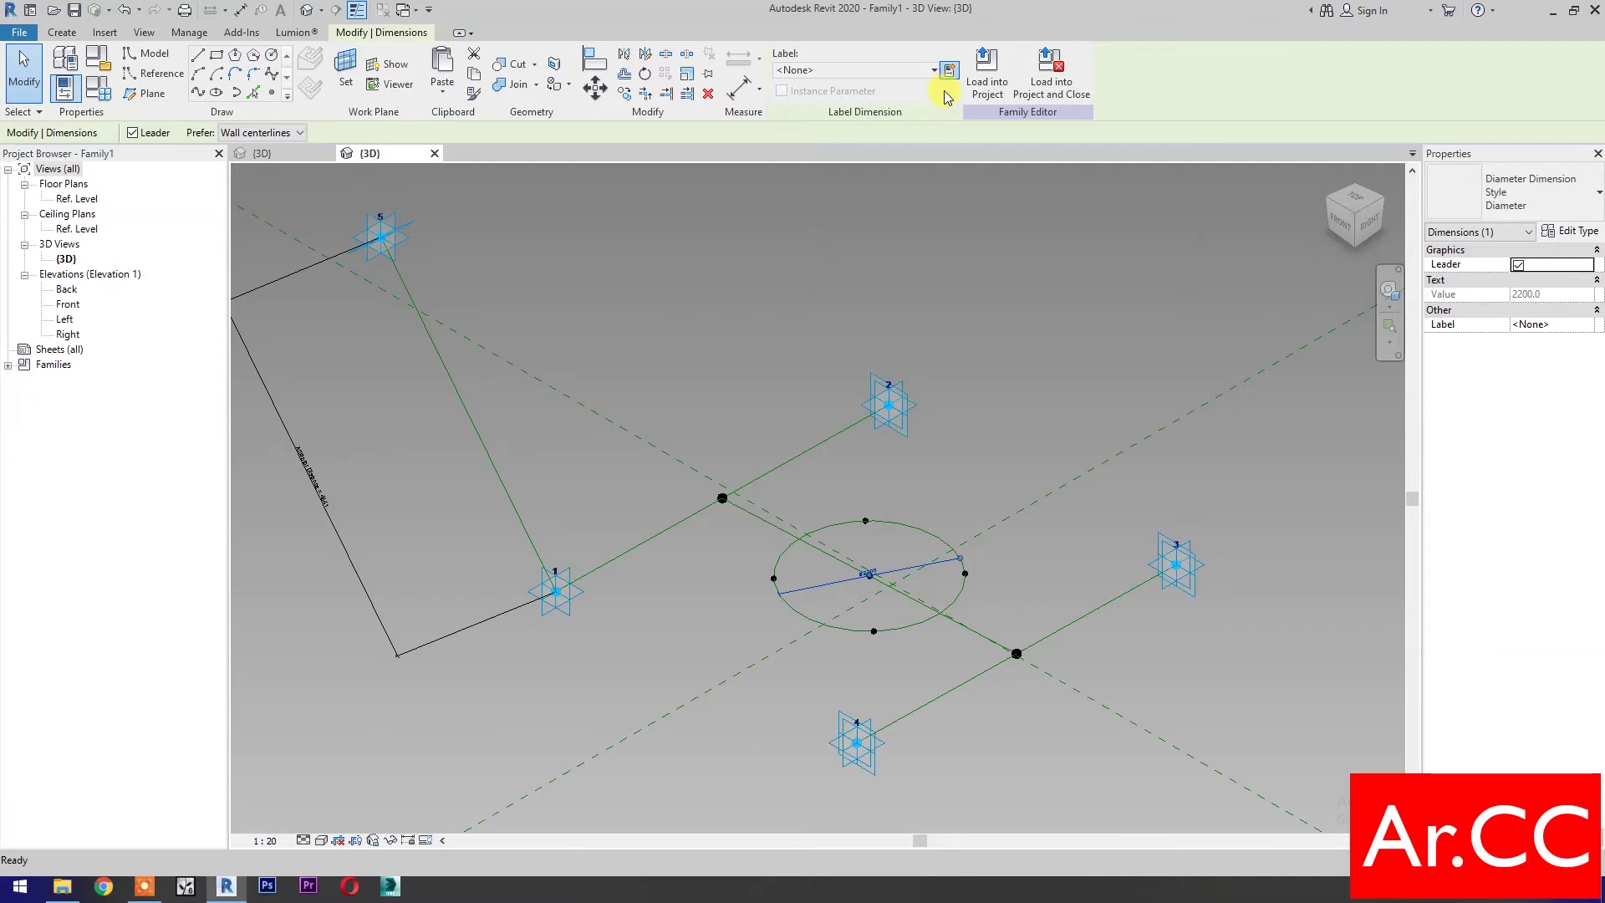
left_click(948, 71)
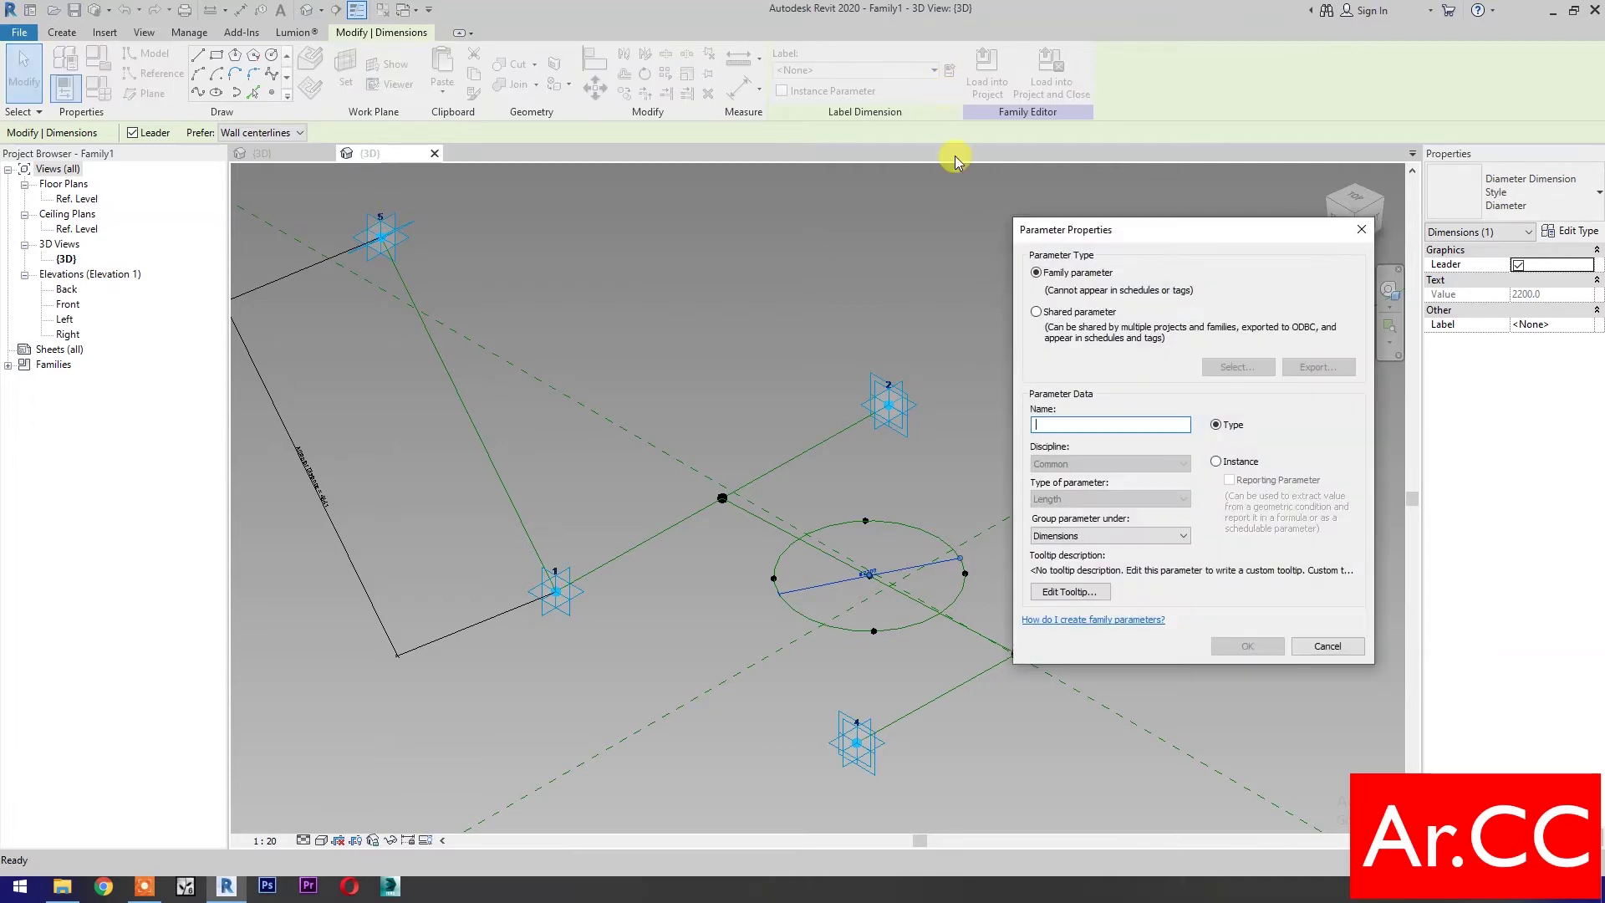
left_click(1217, 462)
type("Diameter")
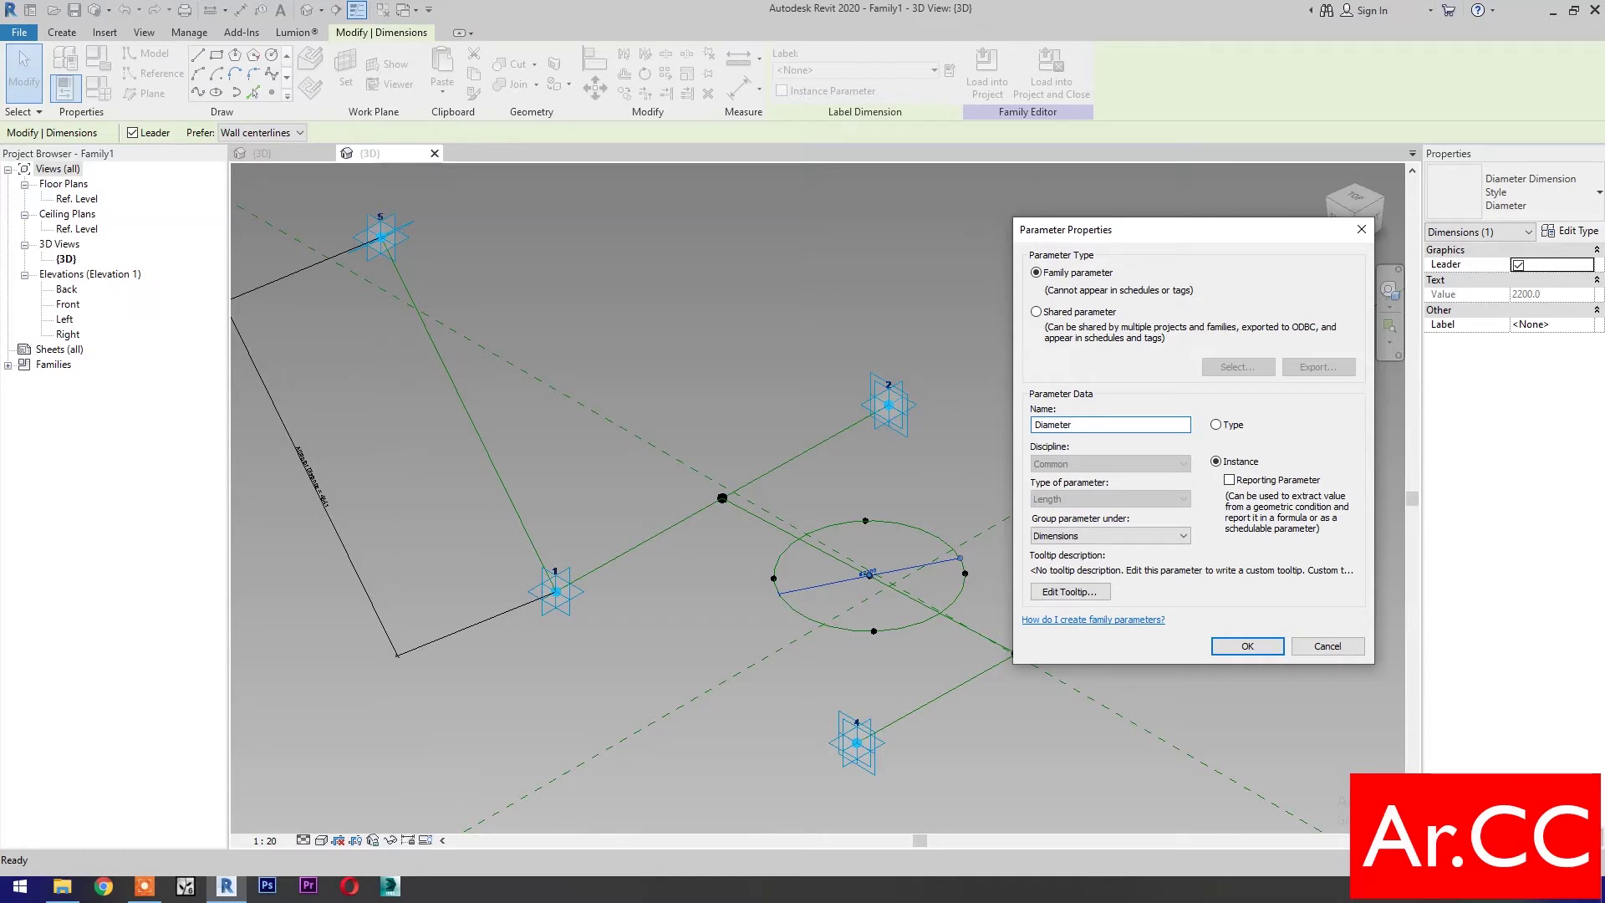
left_click(1248, 648)
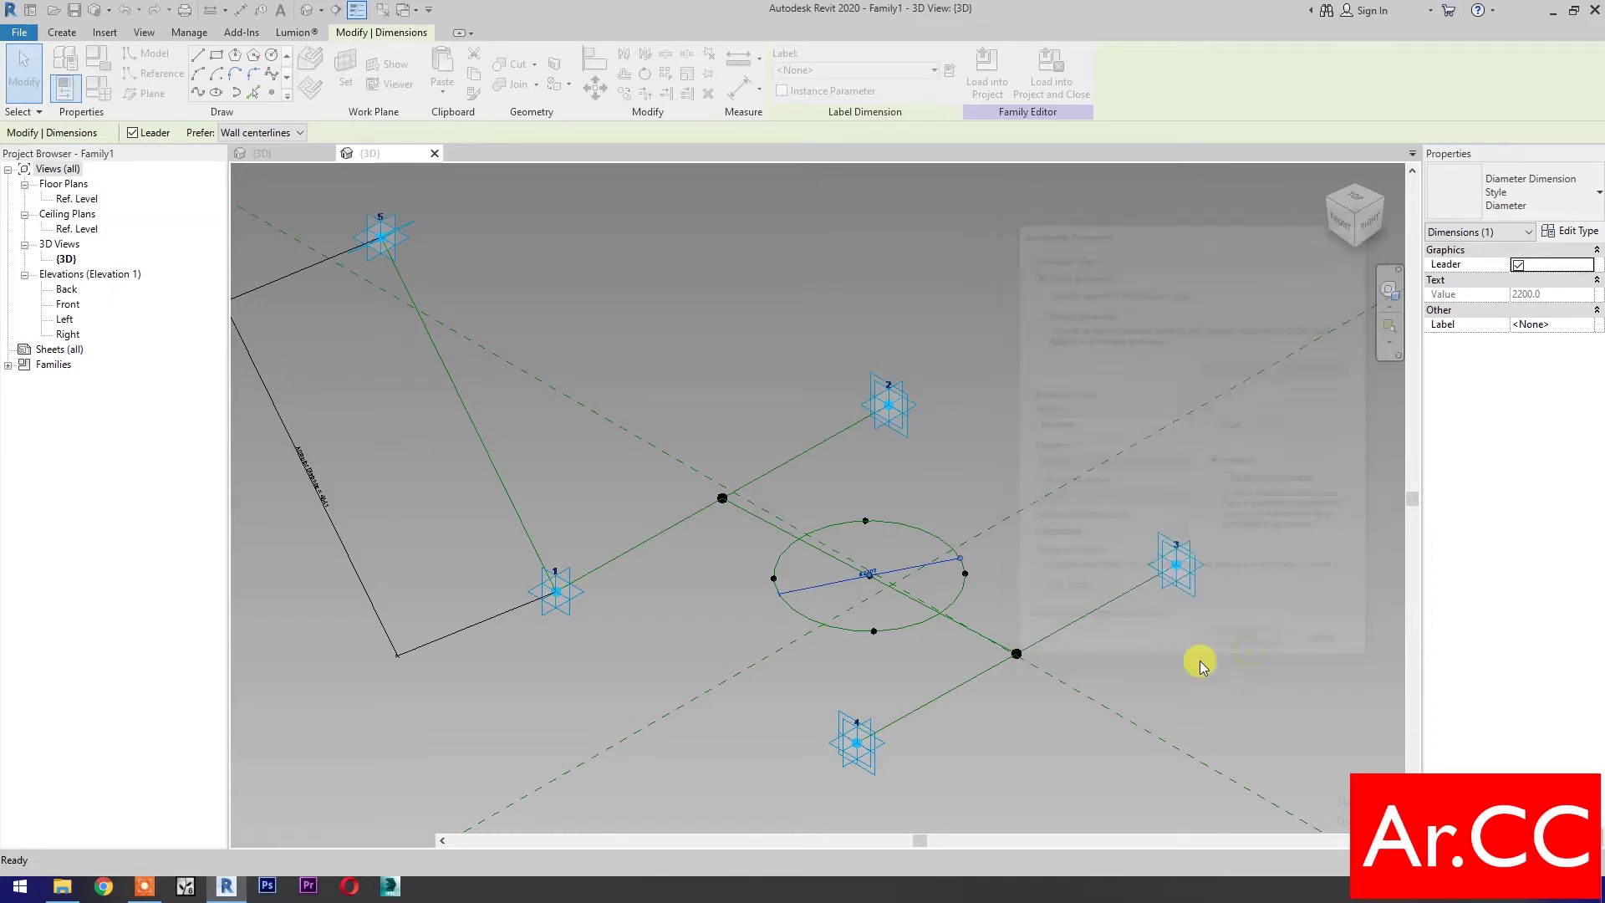
left_click(966, 734)
Step: Place a reference point on adaptive points 1 and 2, each hosted on that point's horizontal reference plane
left_click(274, 92)
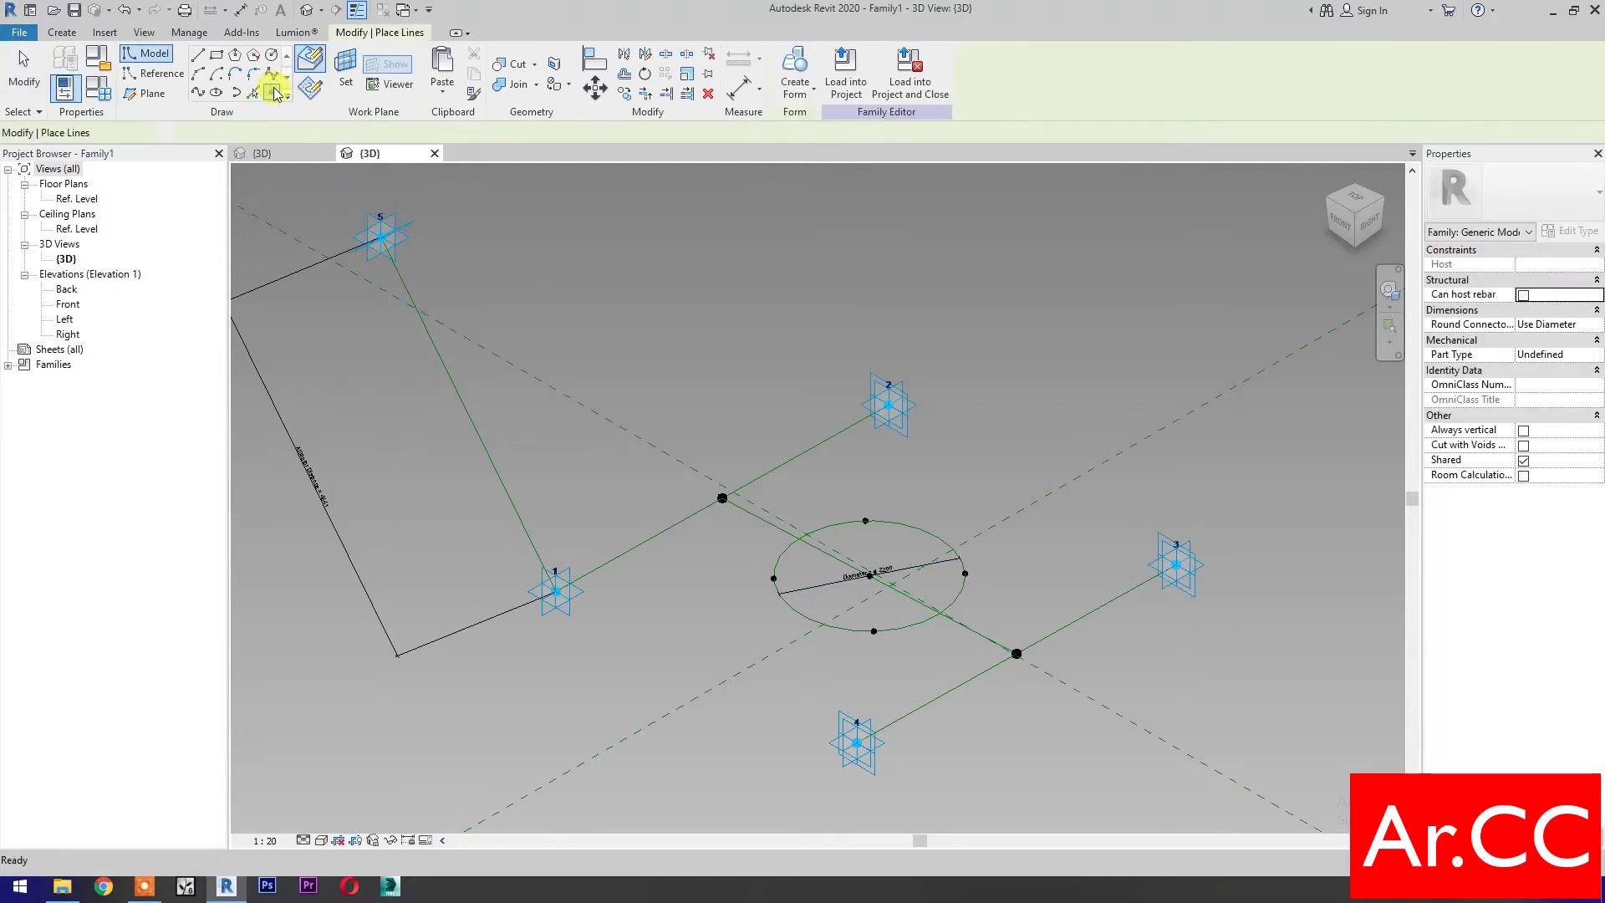
left_click(345, 84)
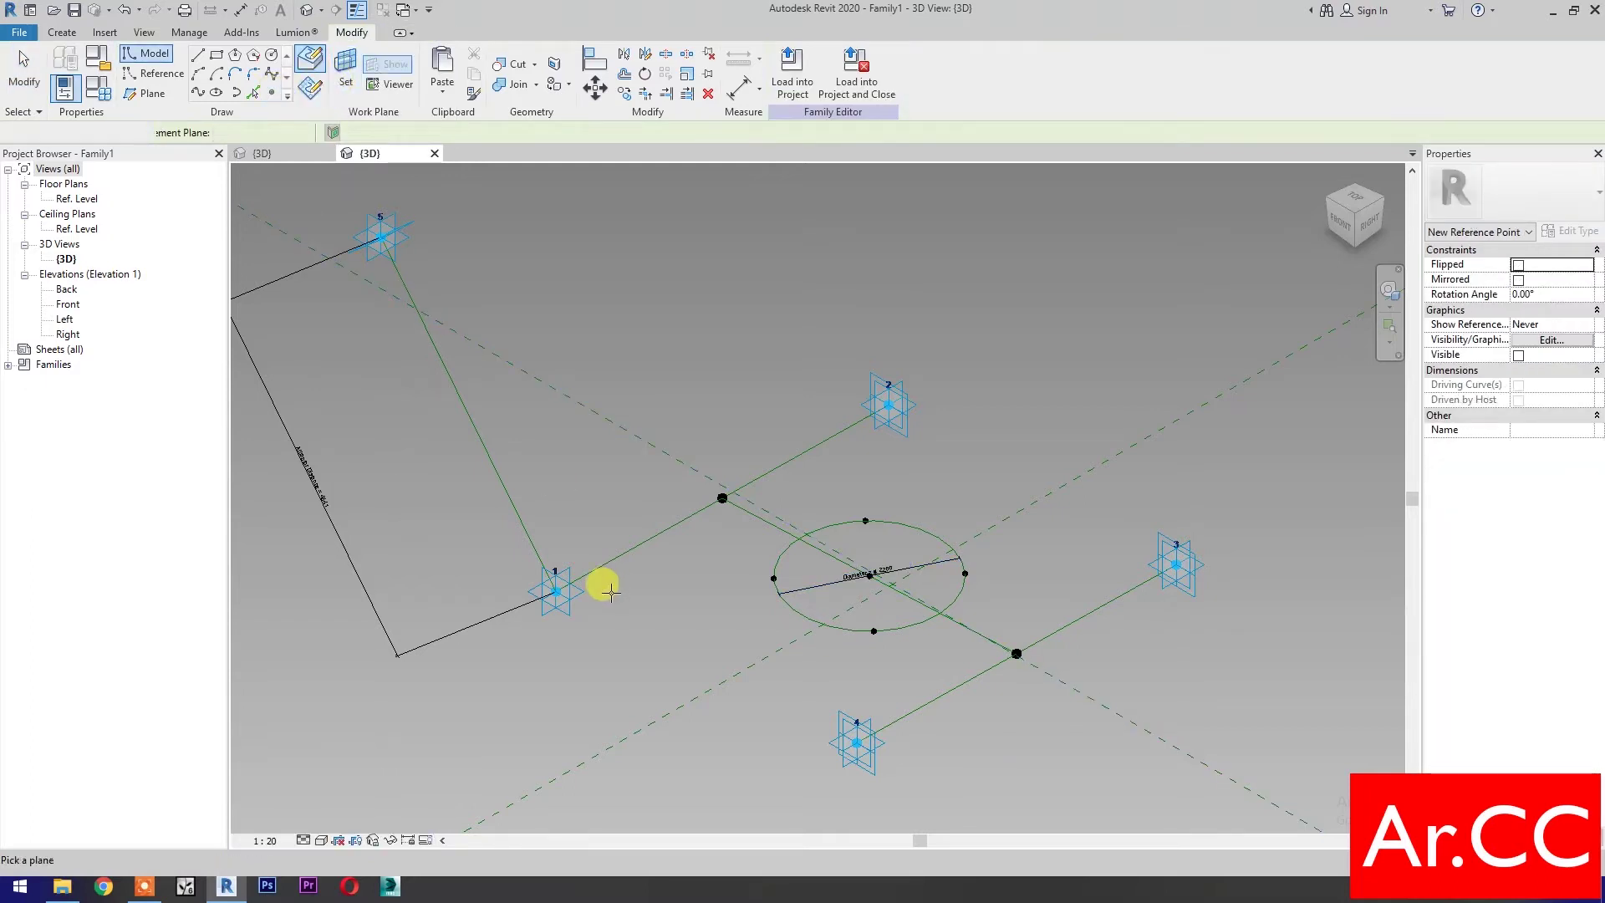
left_click(565, 589)
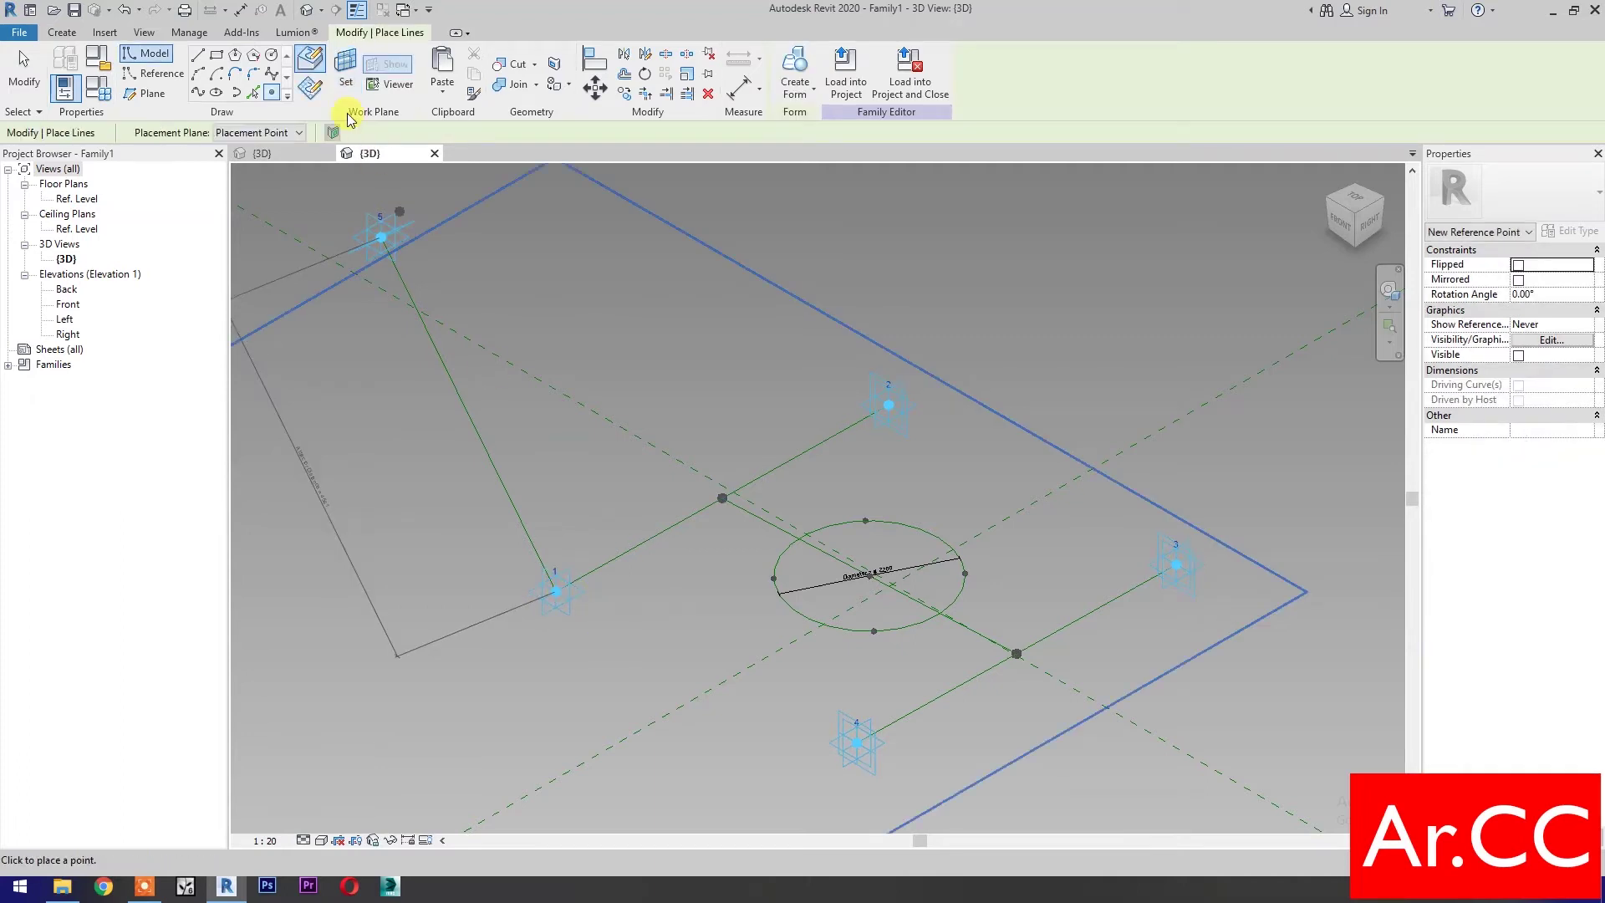
left_click(345, 75)
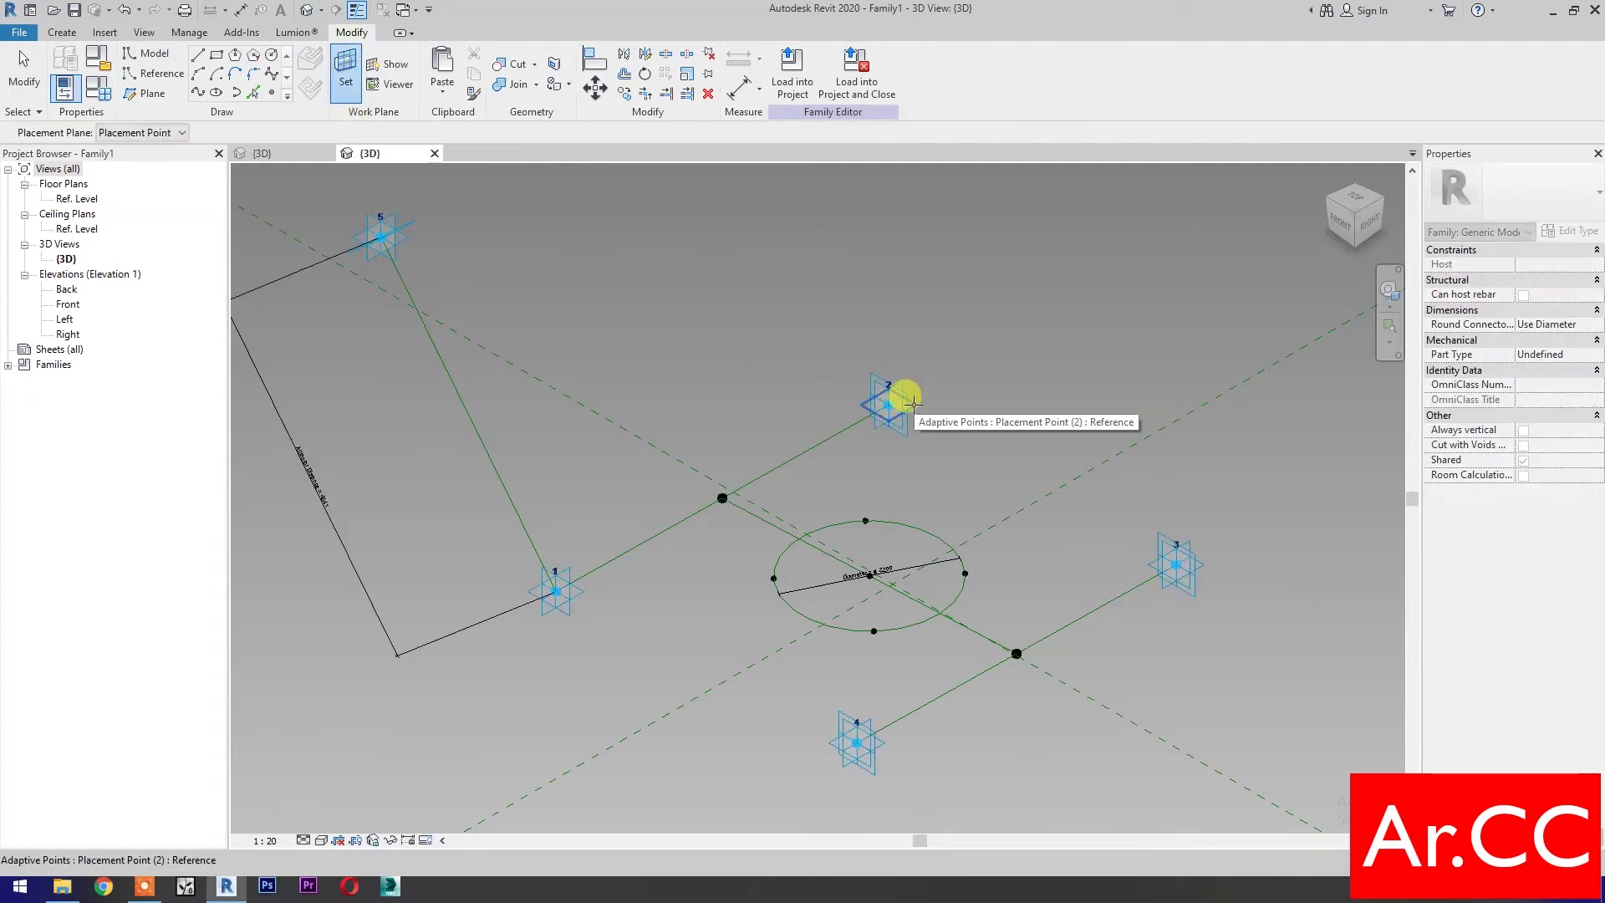
left_click(887, 405)
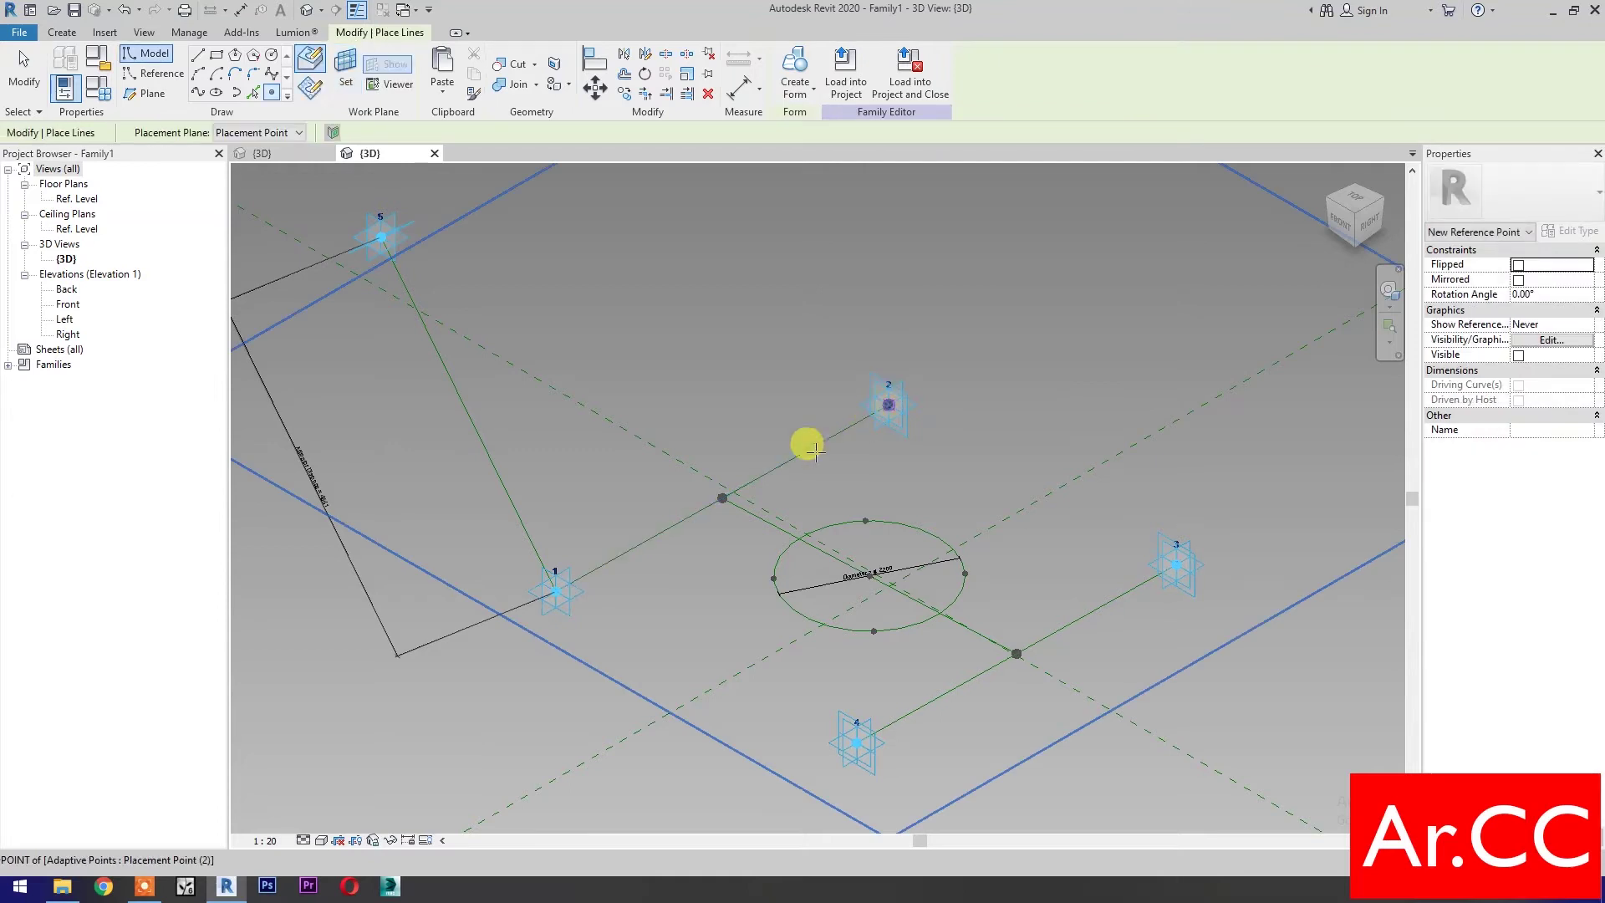
left_click(746, 400)
Step: Place a reference point on adaptive points 3 and 4, each hosted on that point's horizontal reference plane
left_click(345, 75)
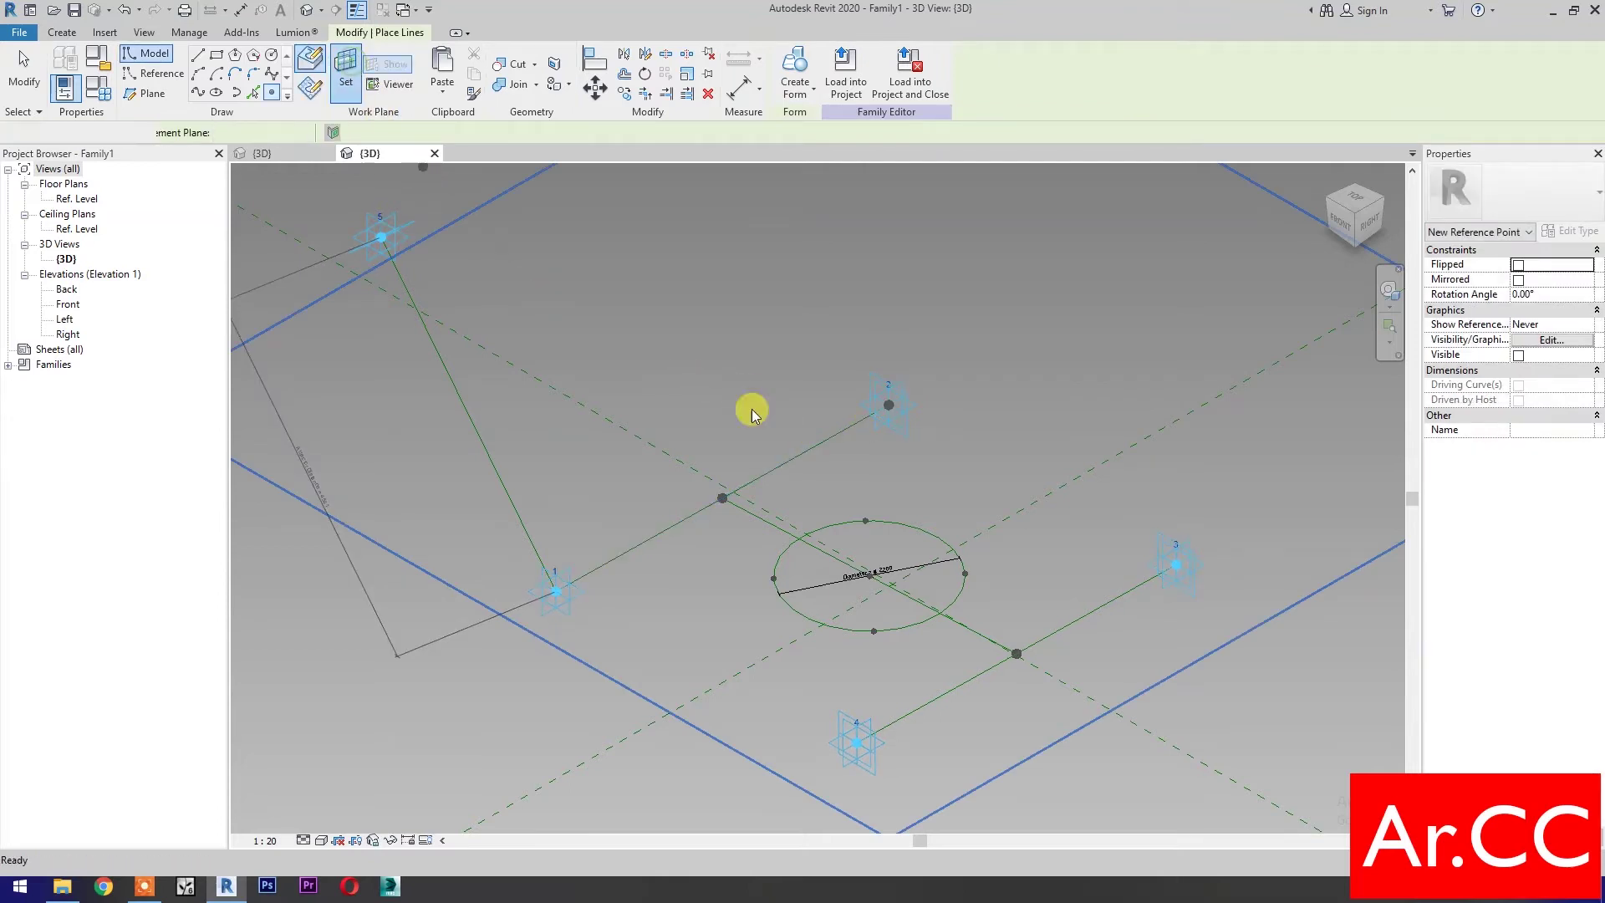
left_click(1178, 565)
left_click(1176, 565)
left_click(310, 59)
left_click(856, 741)
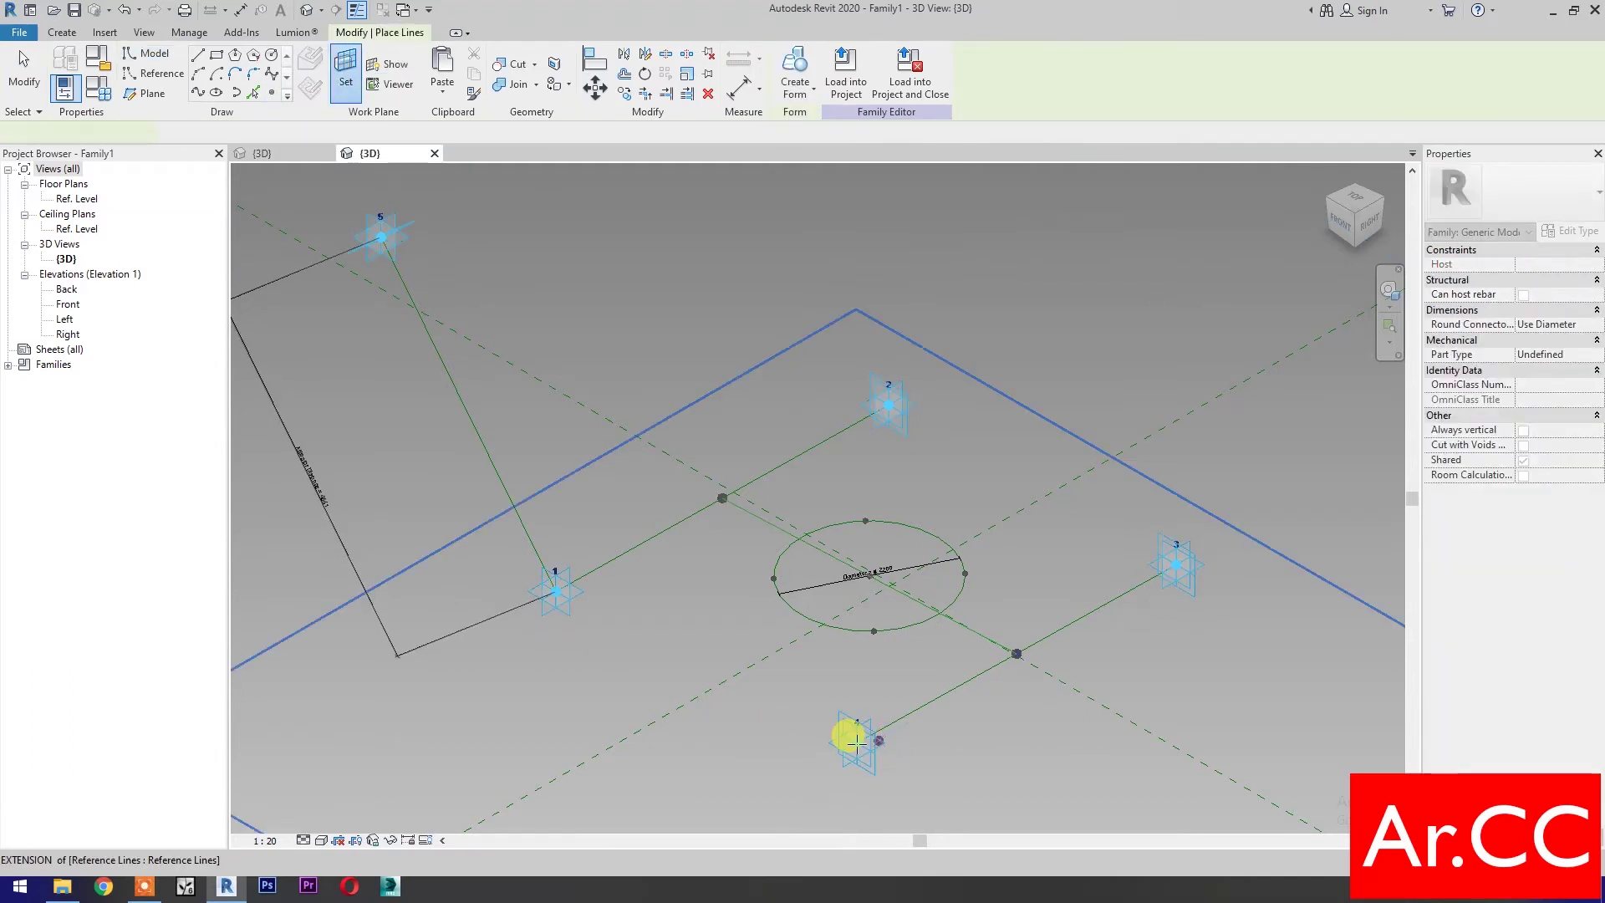
key("Escape")
key("Escape")
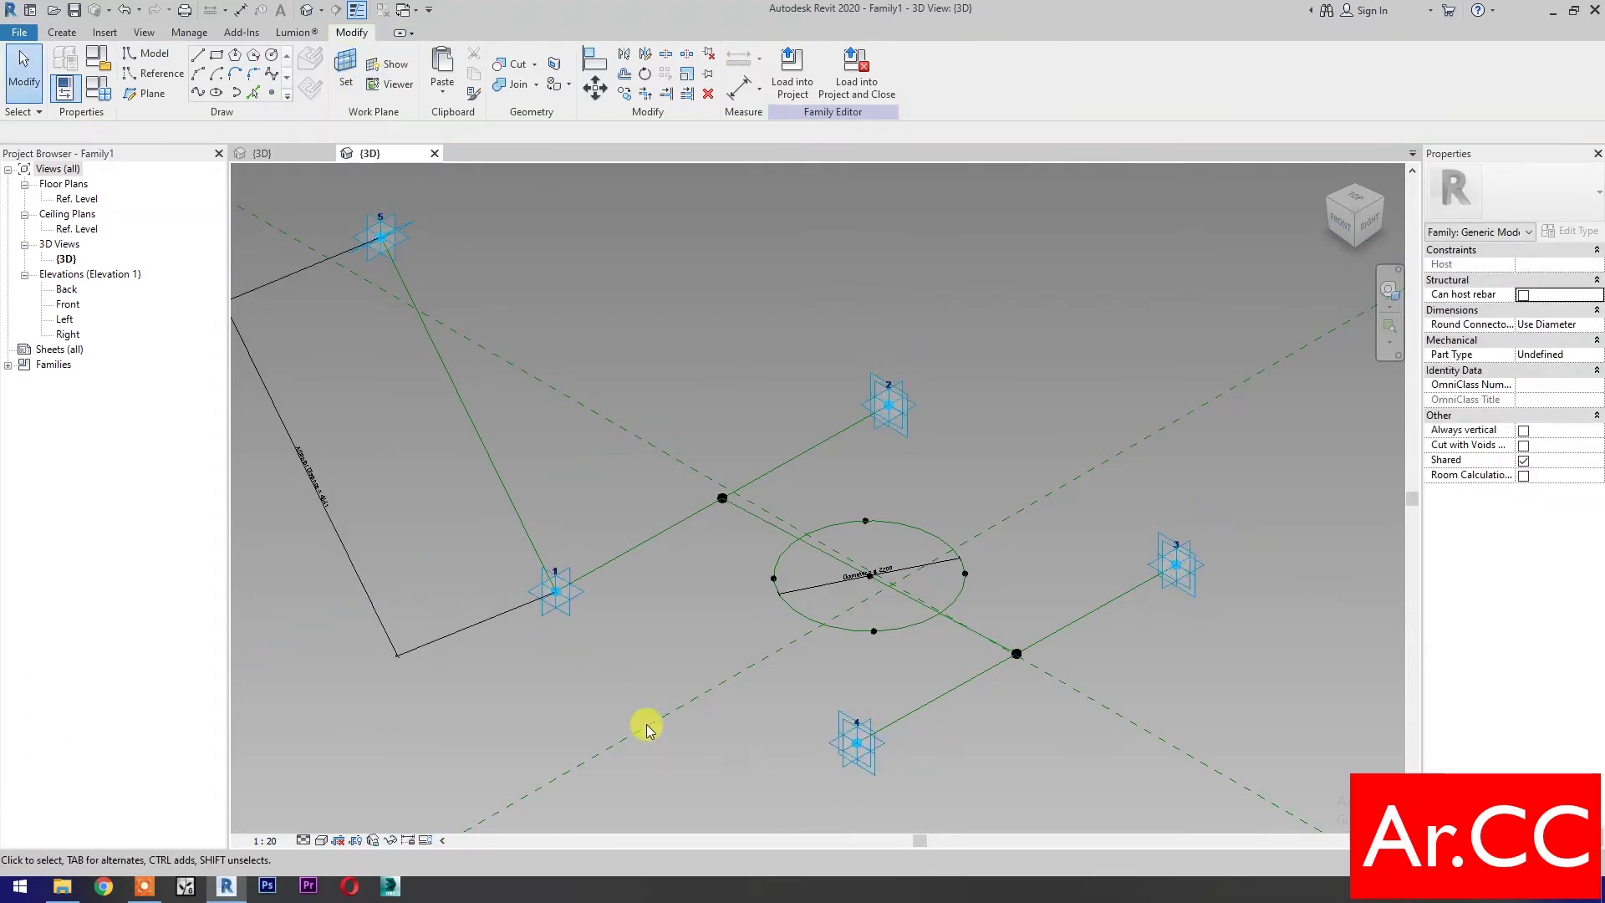
Step: Associate the offset of only the four reference points hosted at adaptive points 1 to 4 with a new instance parameter named Thickness
left_click(590, 542)
left_click(911, 418, "ctrl")
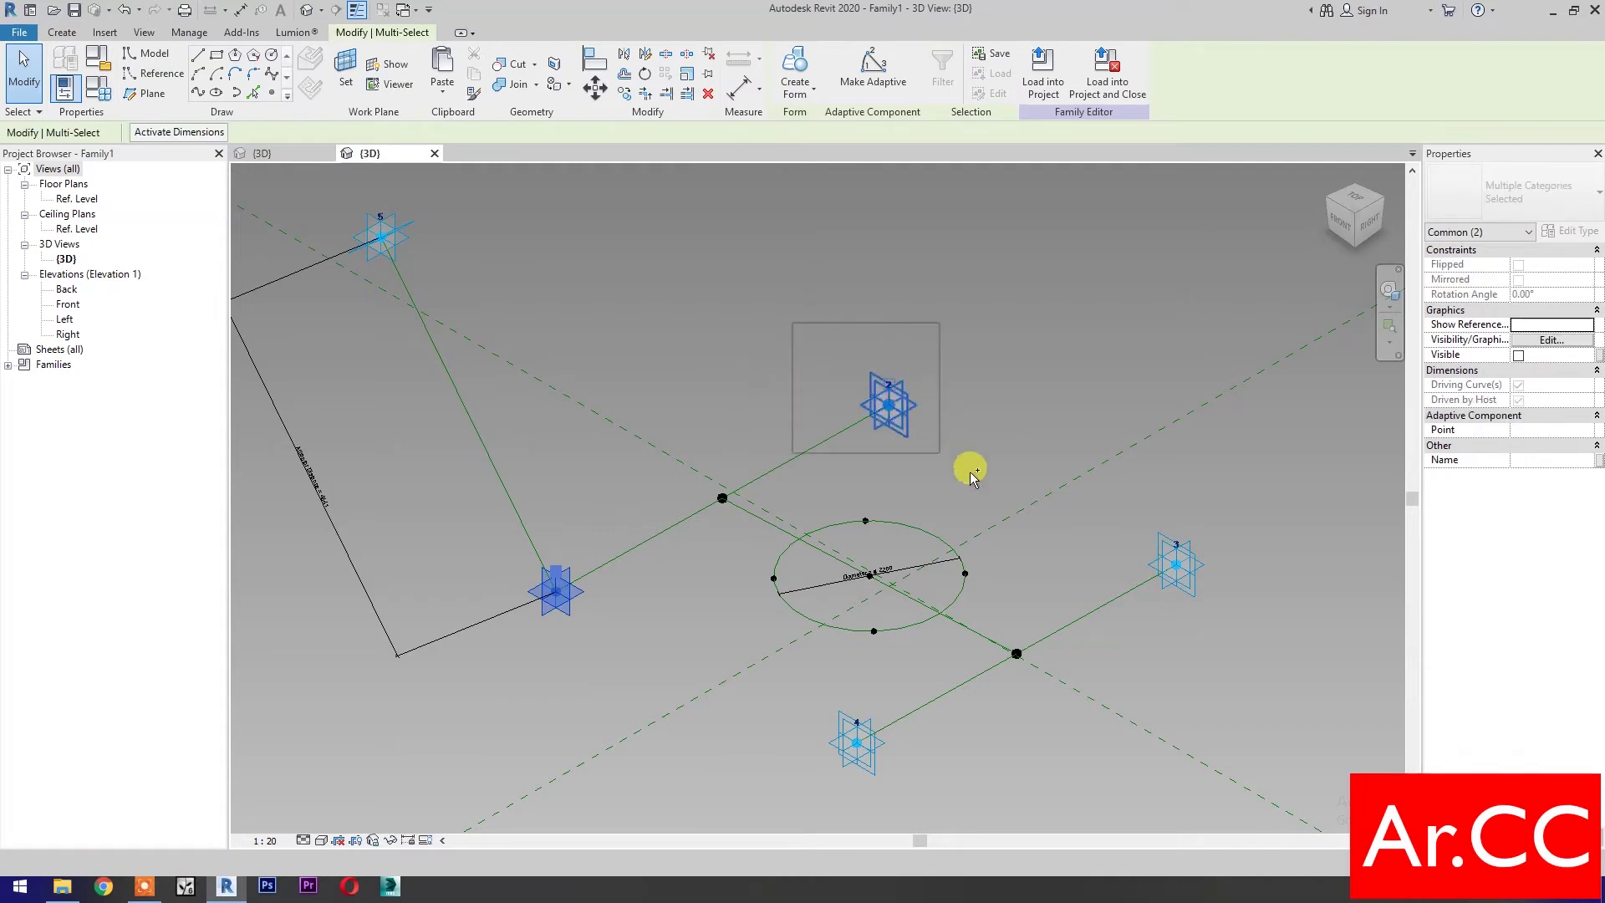
left_click(1158, 547, "ctrl")
left_click_drag(796, 692, 900, 804, "ctrl")
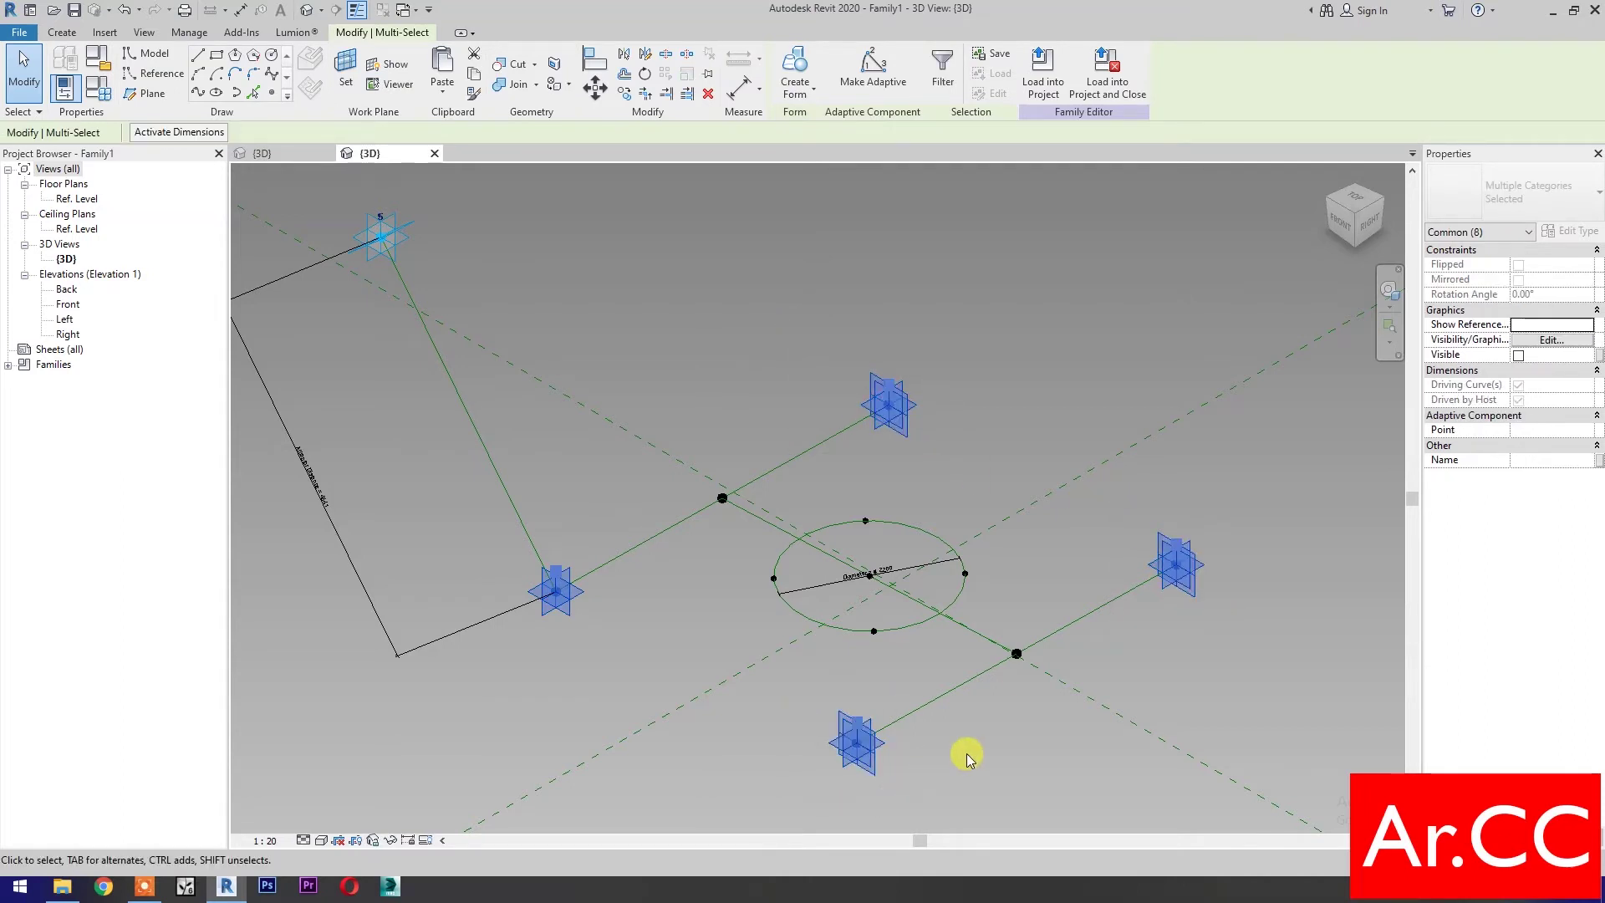
left_click(942, 77)
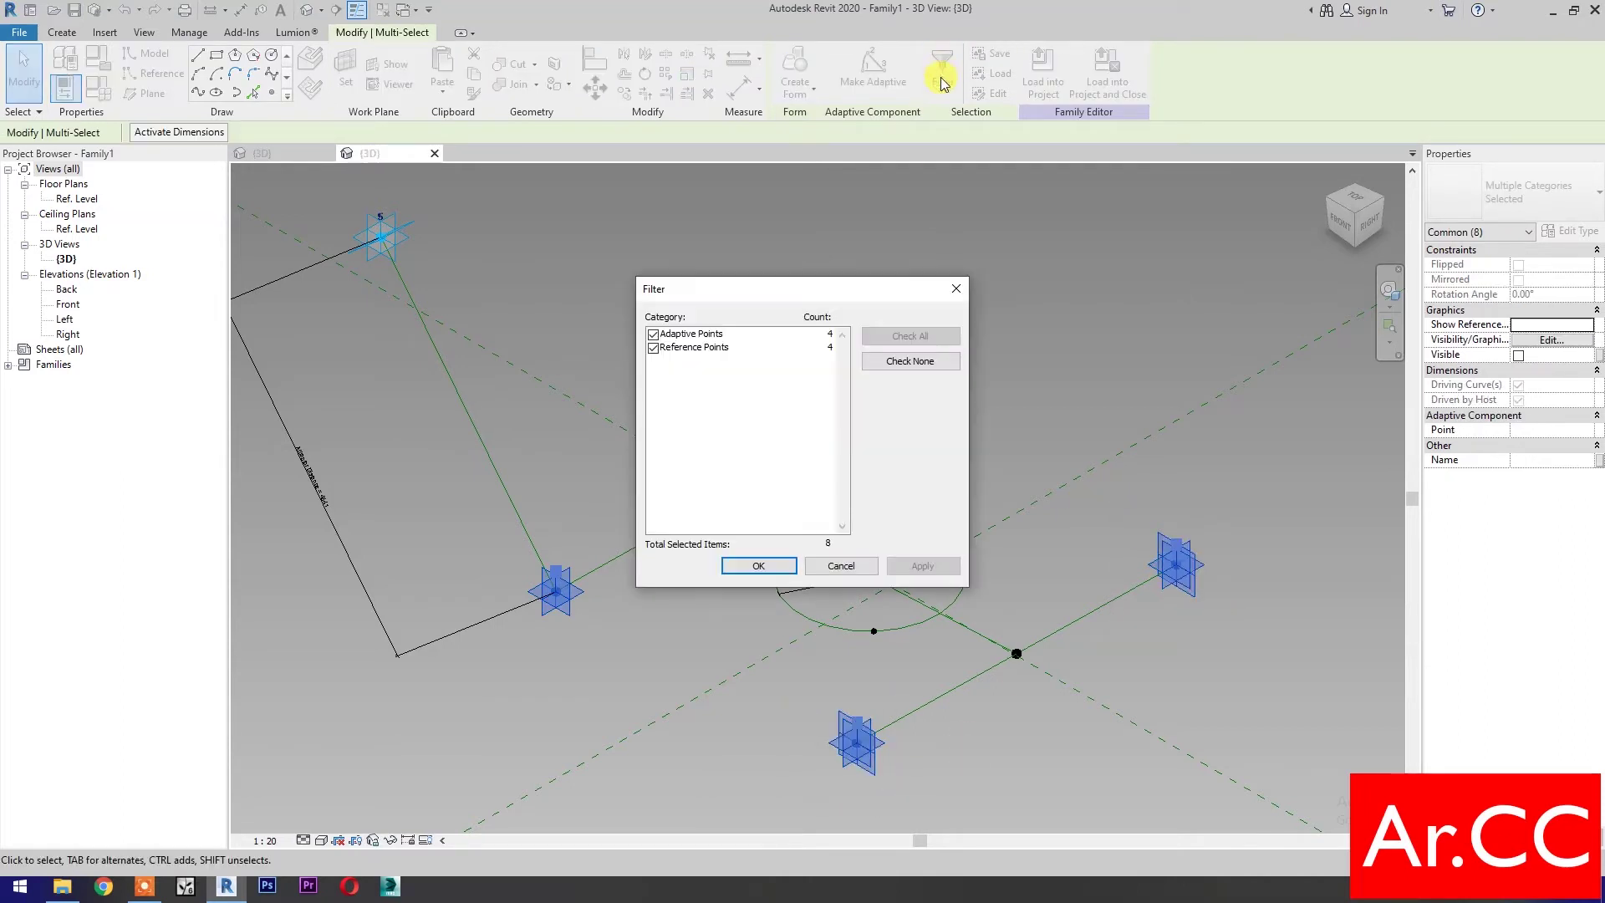
left_click(901, 365)
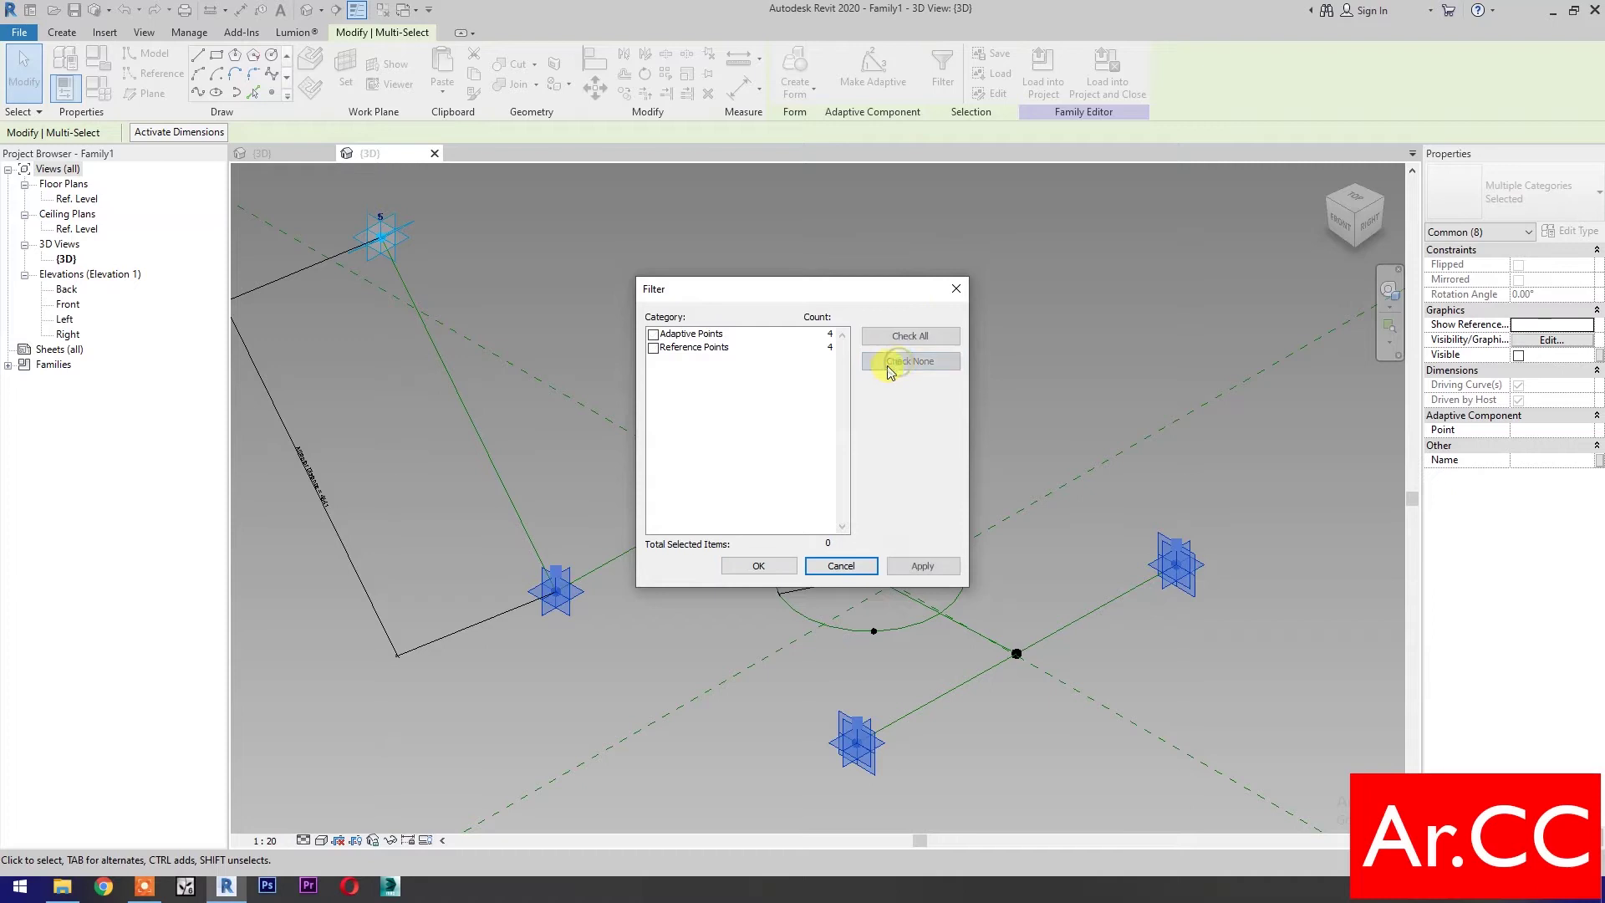
left_click(654, 349)
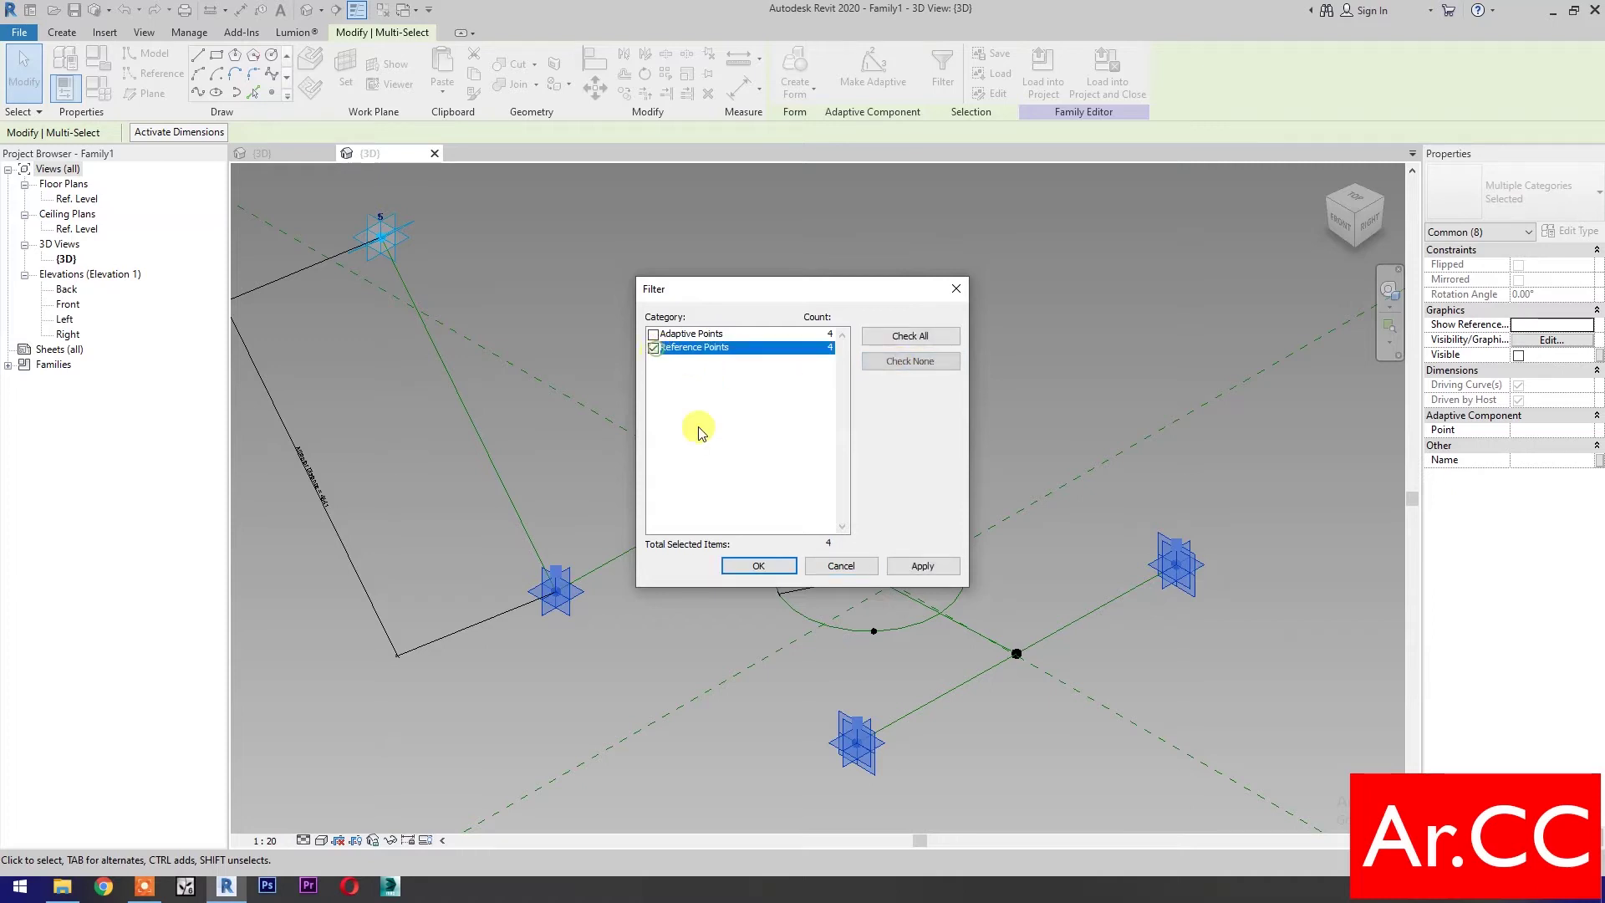
left_click(759, 577)
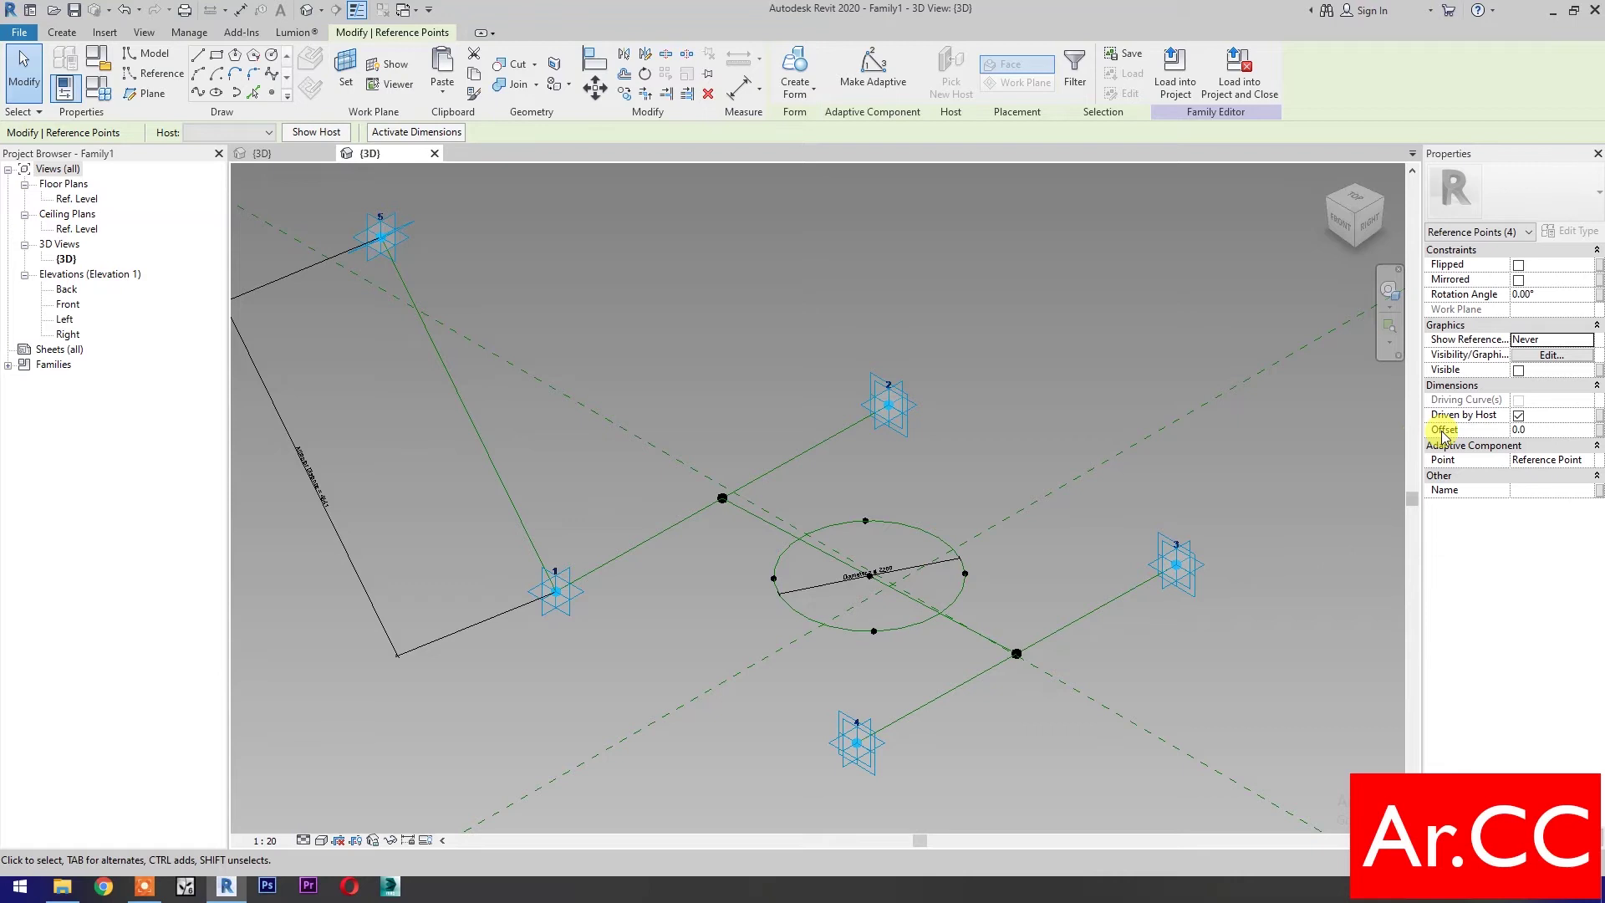
left_click(1599, 431)
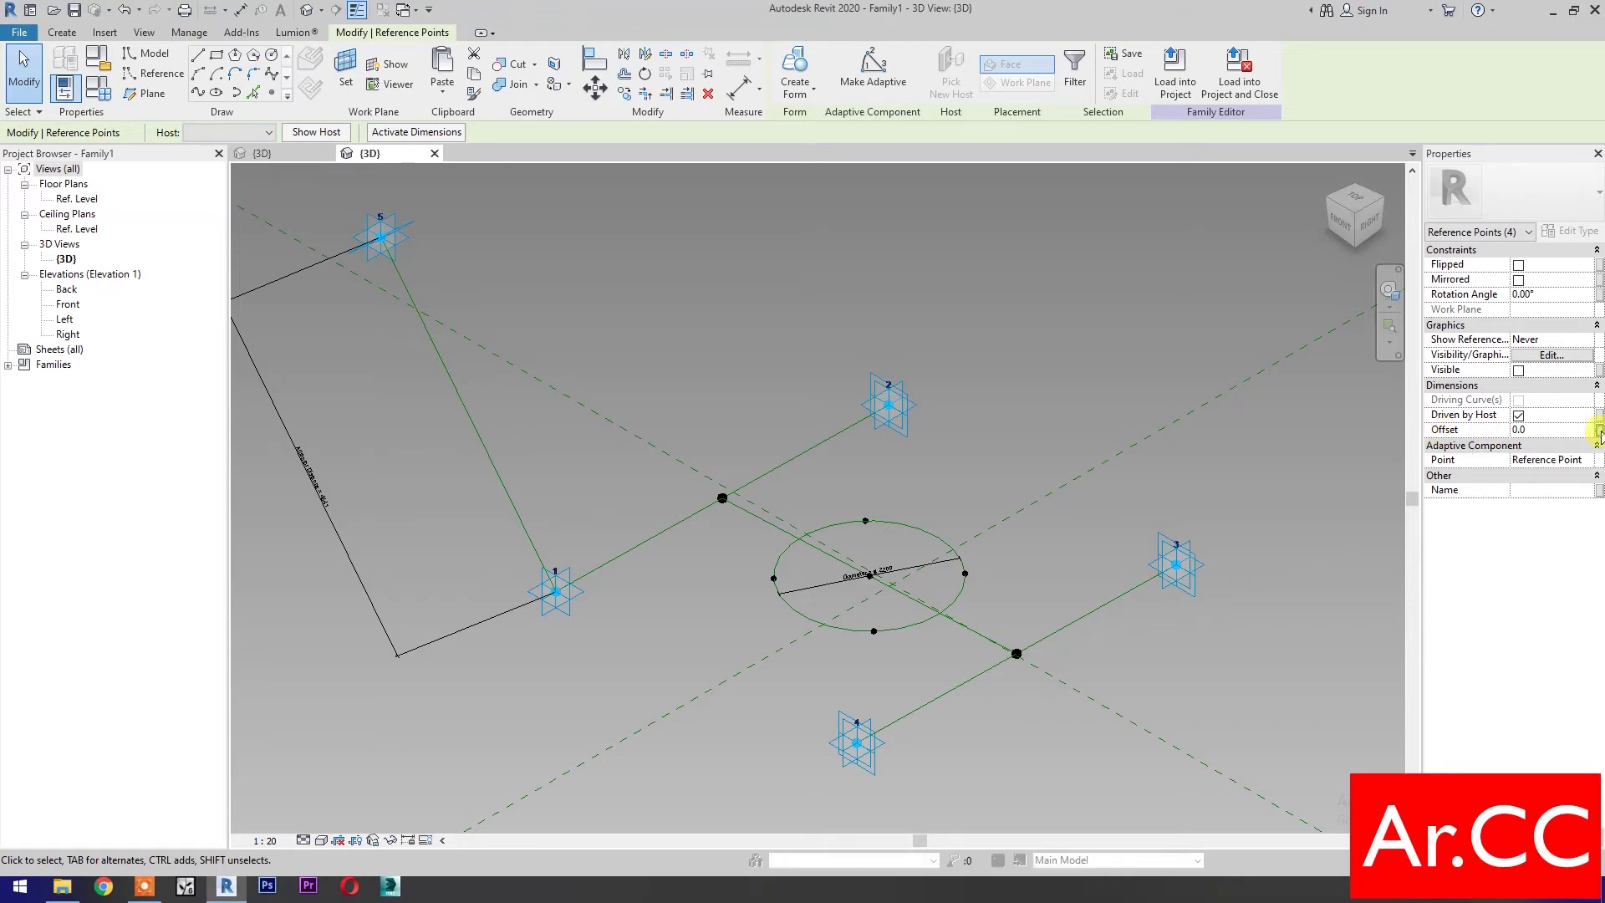
left_click(899, 628)
type("Thickness")
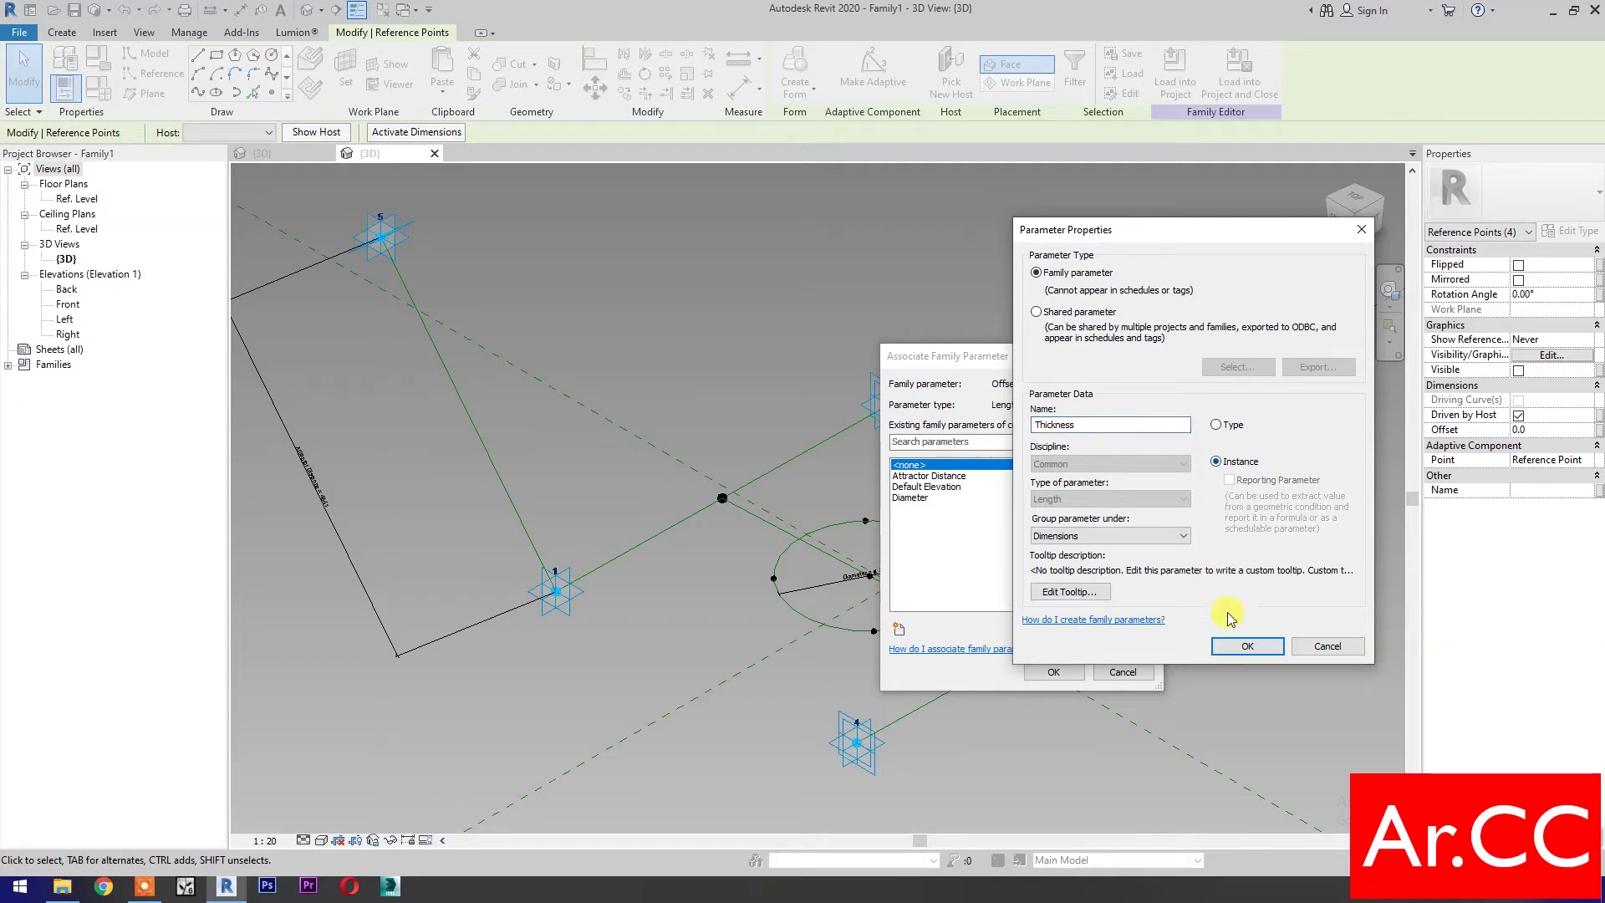
left_click(1246, 646)
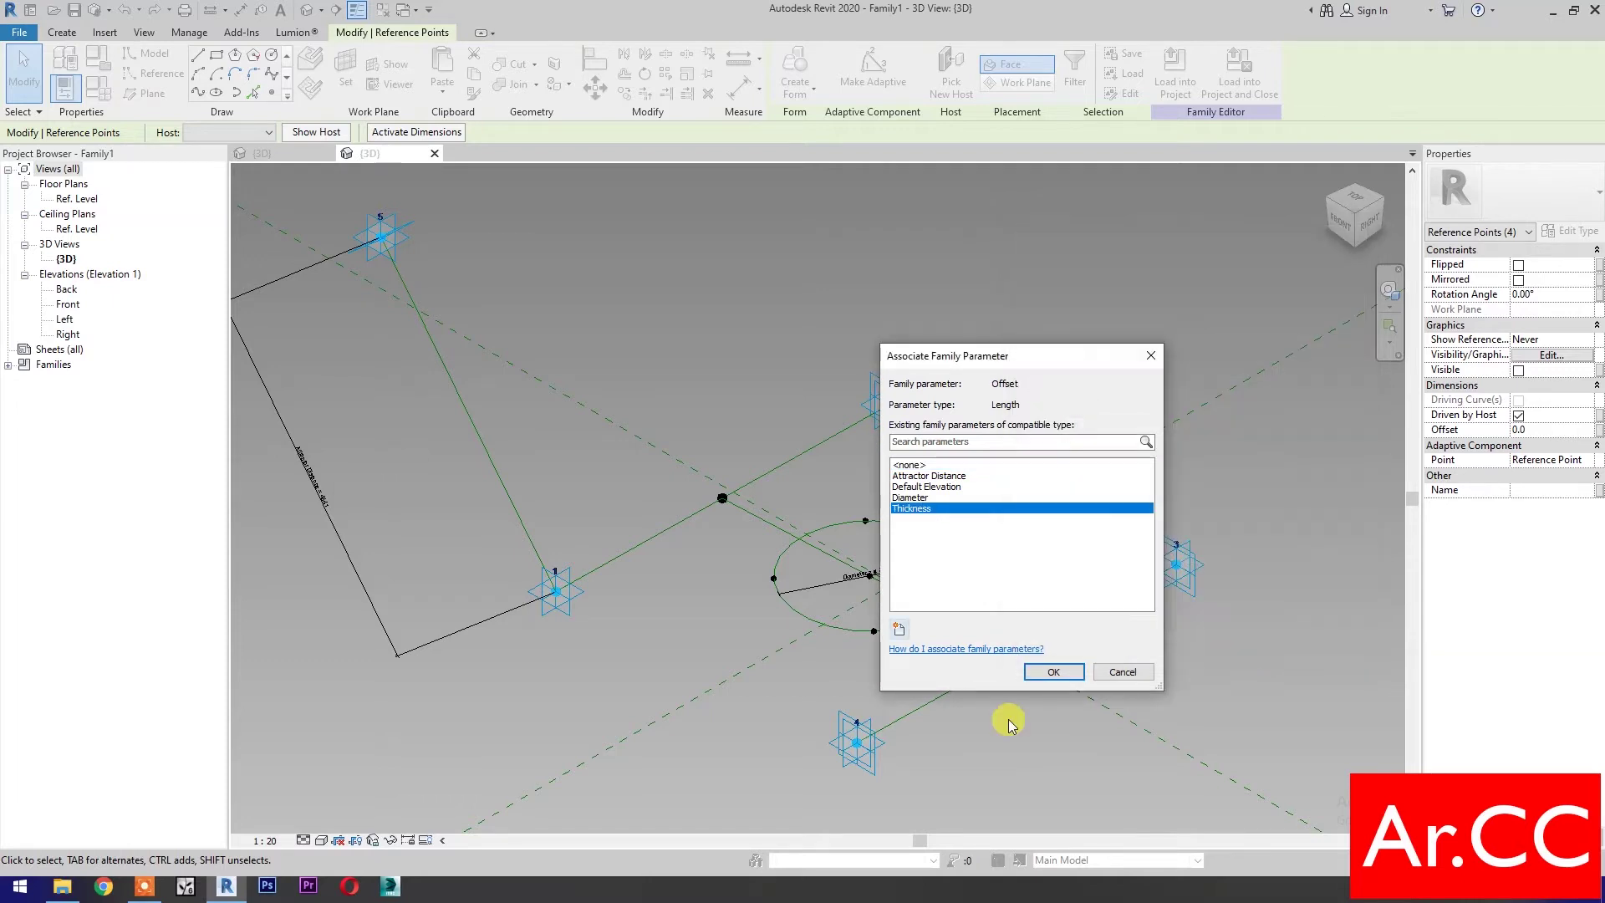
left_click(1052, 674)
Step: Set the Thickness parameter to 100 in the family types and apply it to the model
left_click(97, 87)
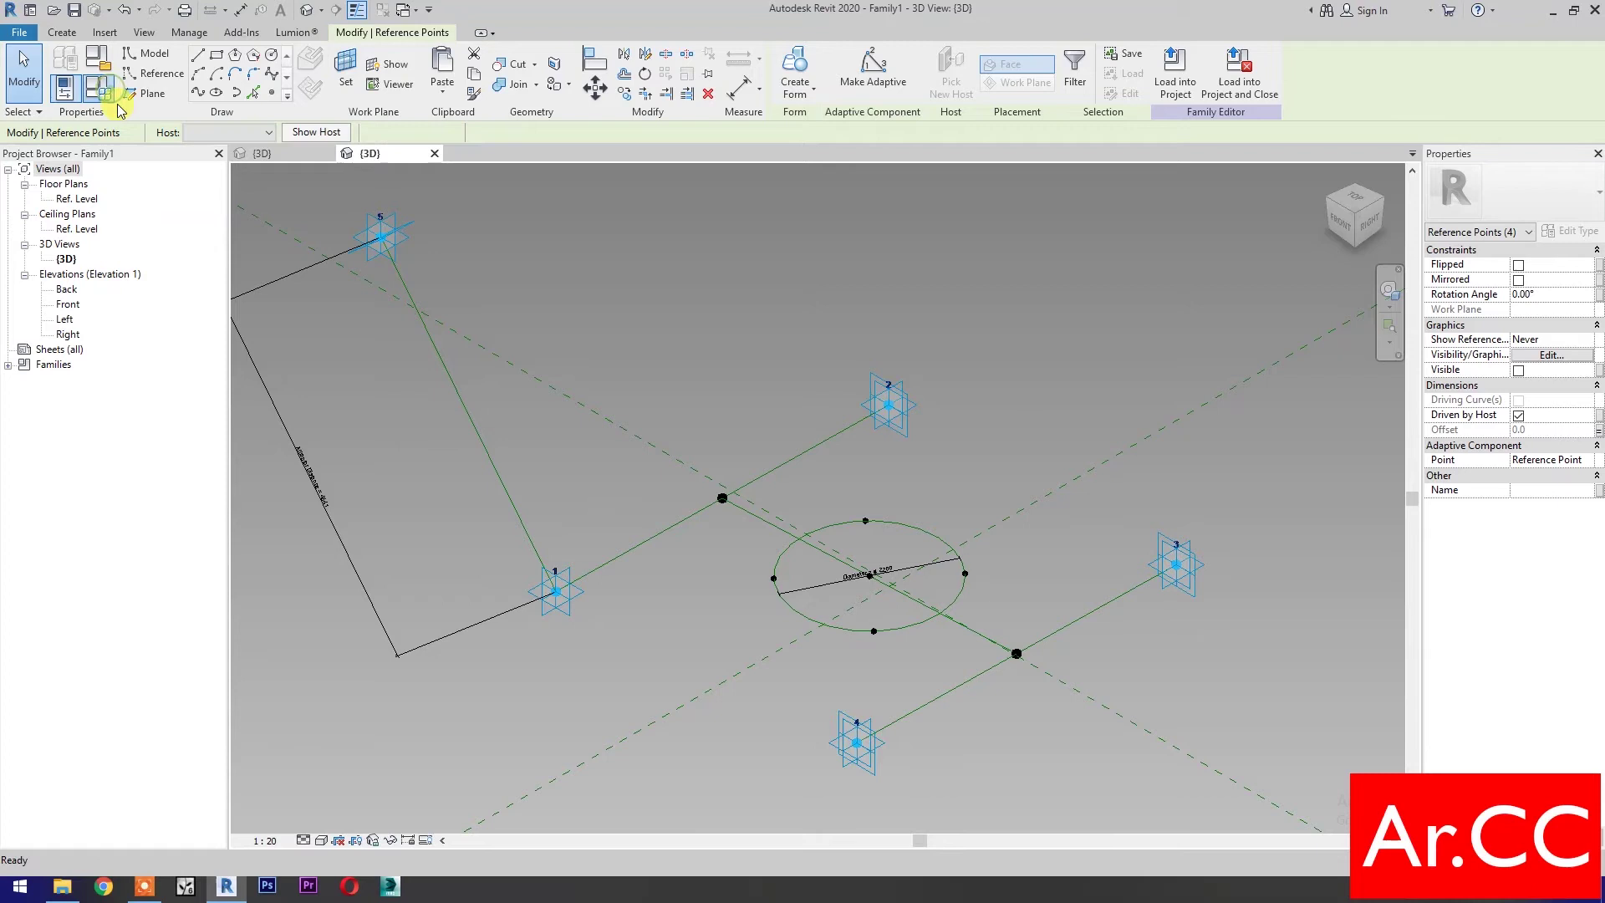
left_click(309, 331)
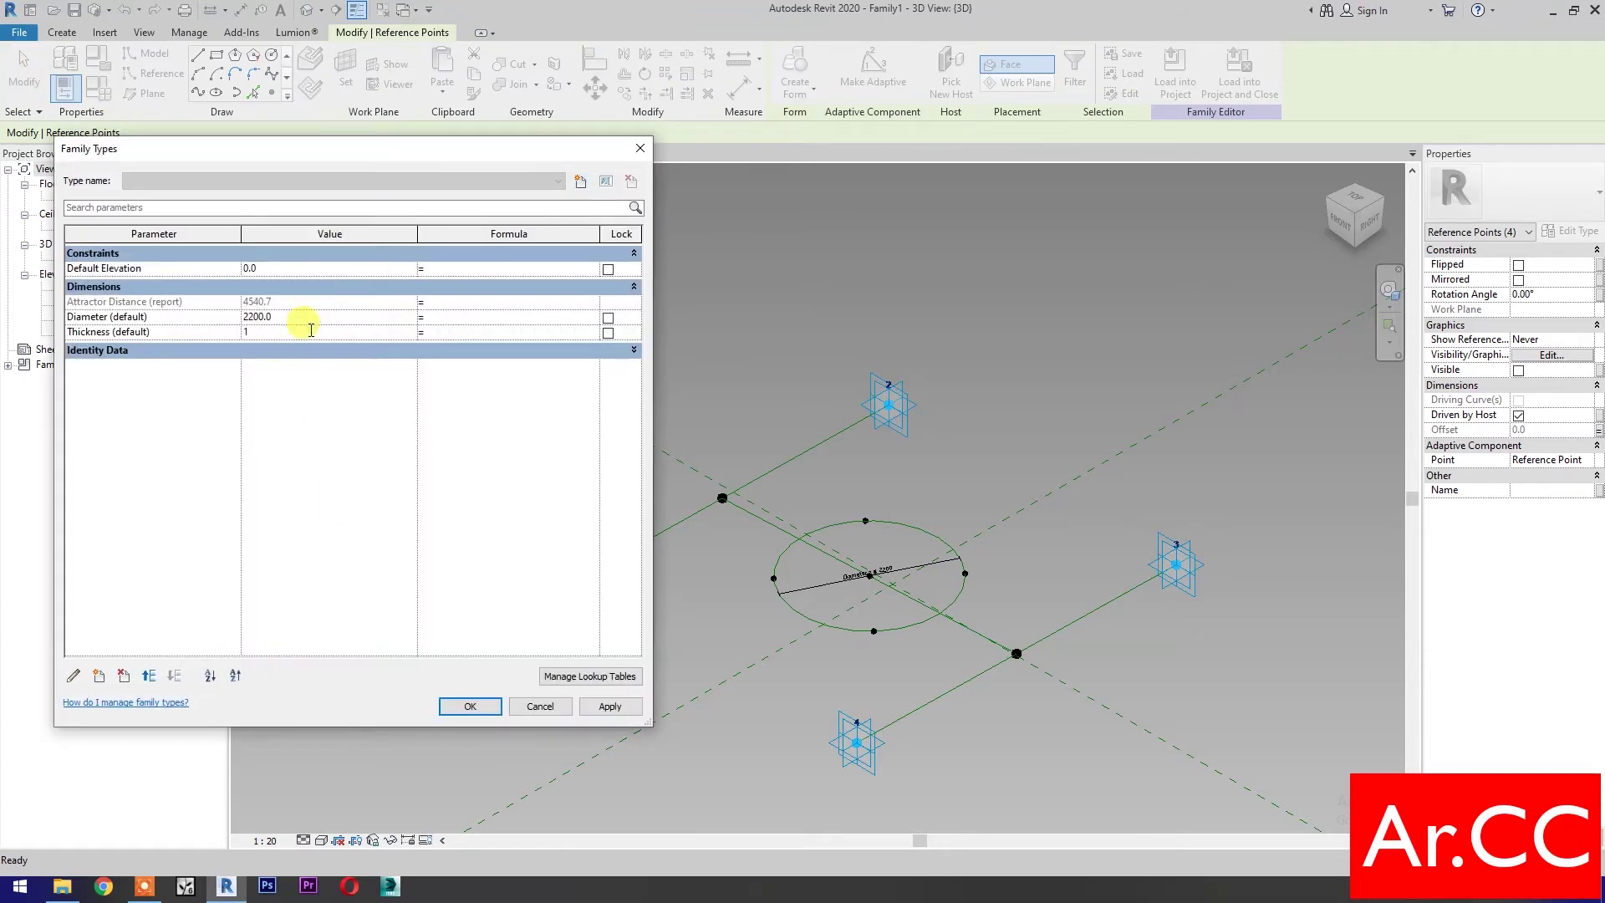
left_click(597, 710)
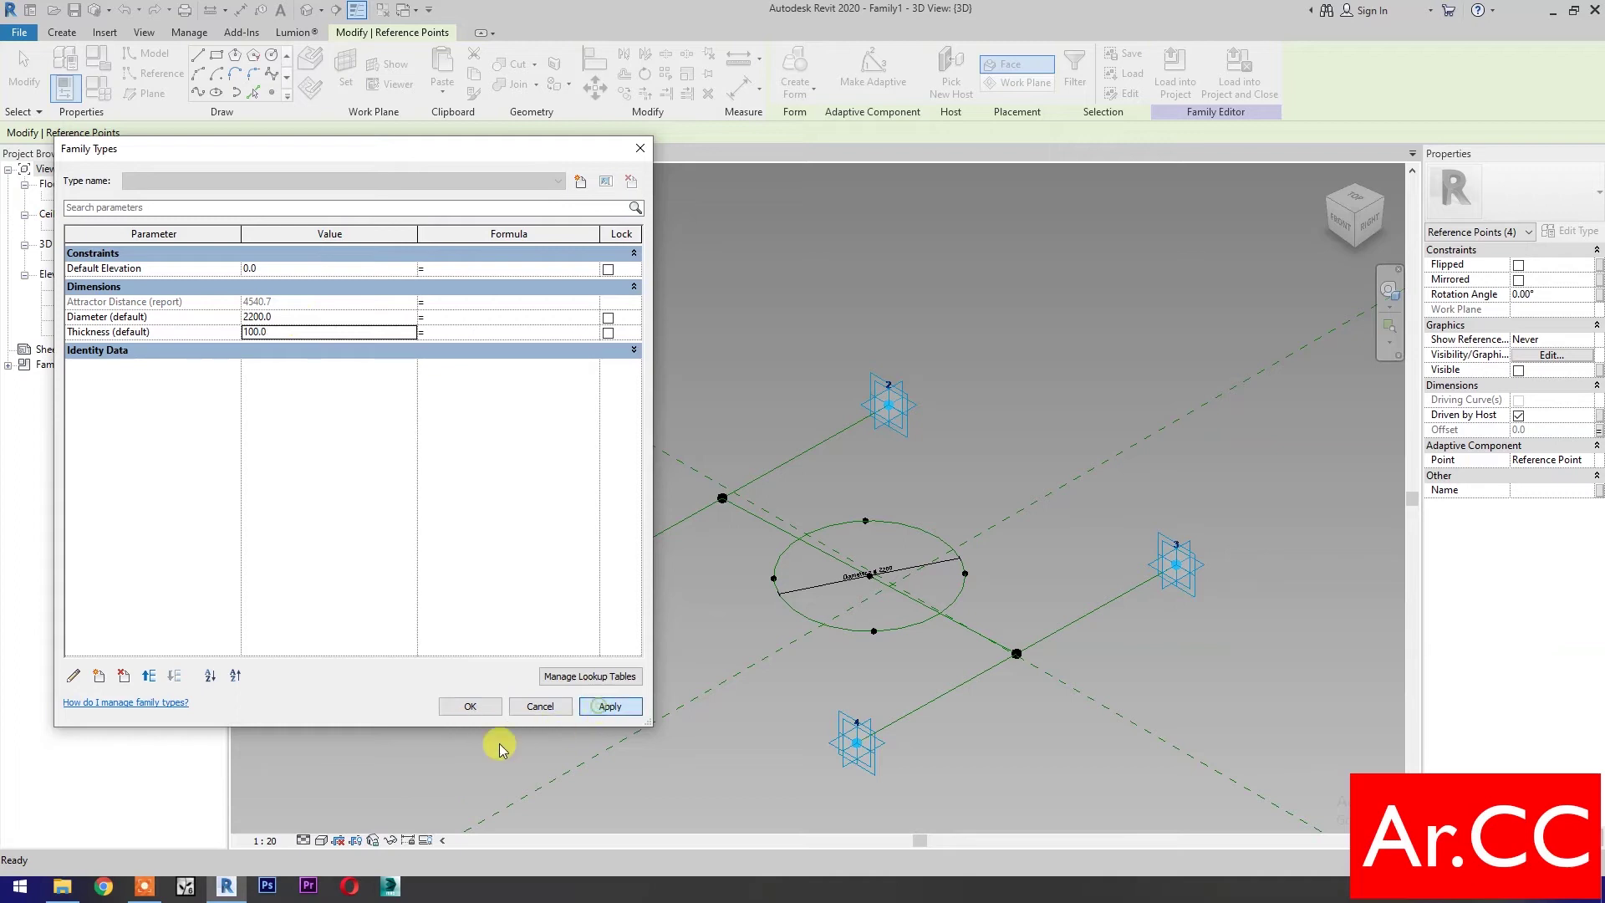
left_click(470, 709)
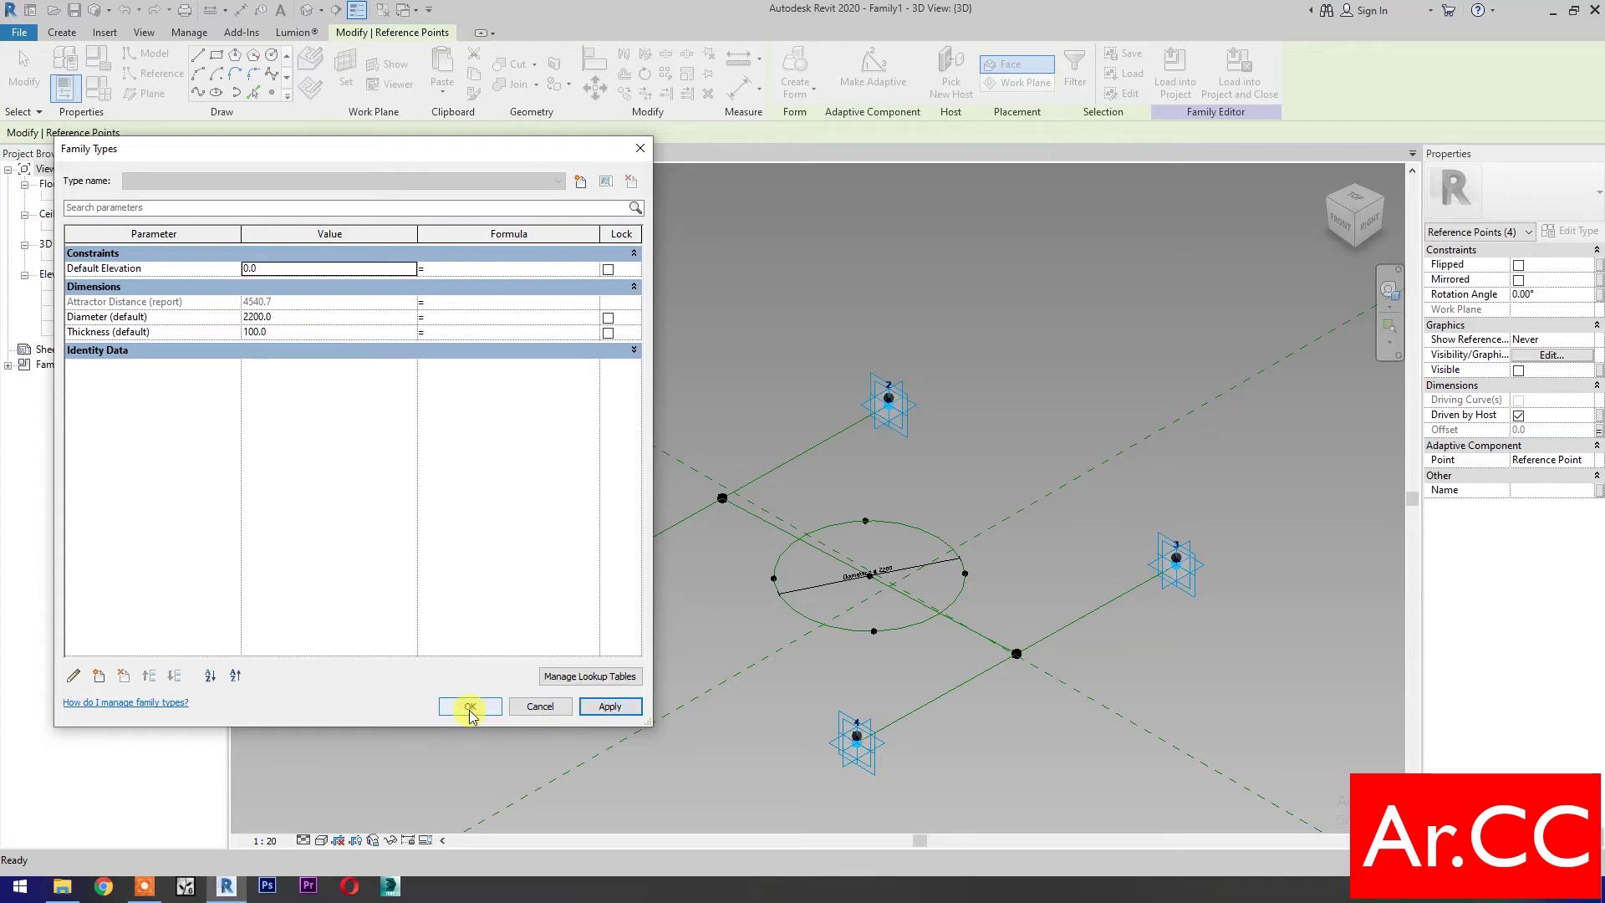
left_click(1002, 781)
Step: Create an instance family parameter named Attractor Divisor, of type Integer, grouped under Dimensions
scroll(1001, 780, "up", 2)
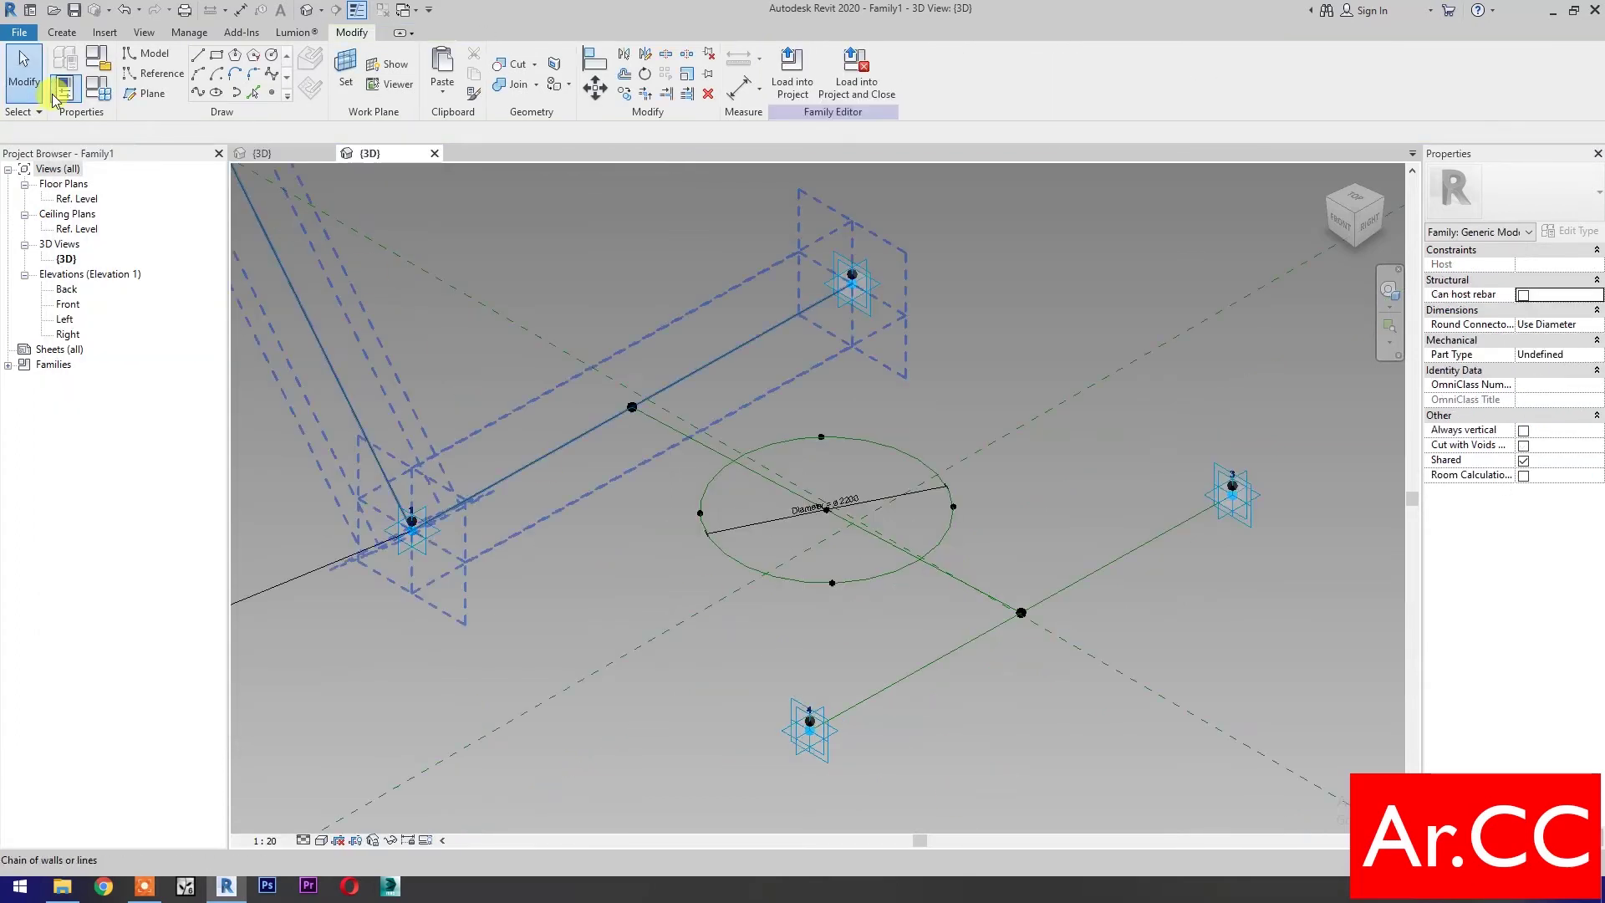
left_click(107, 88)
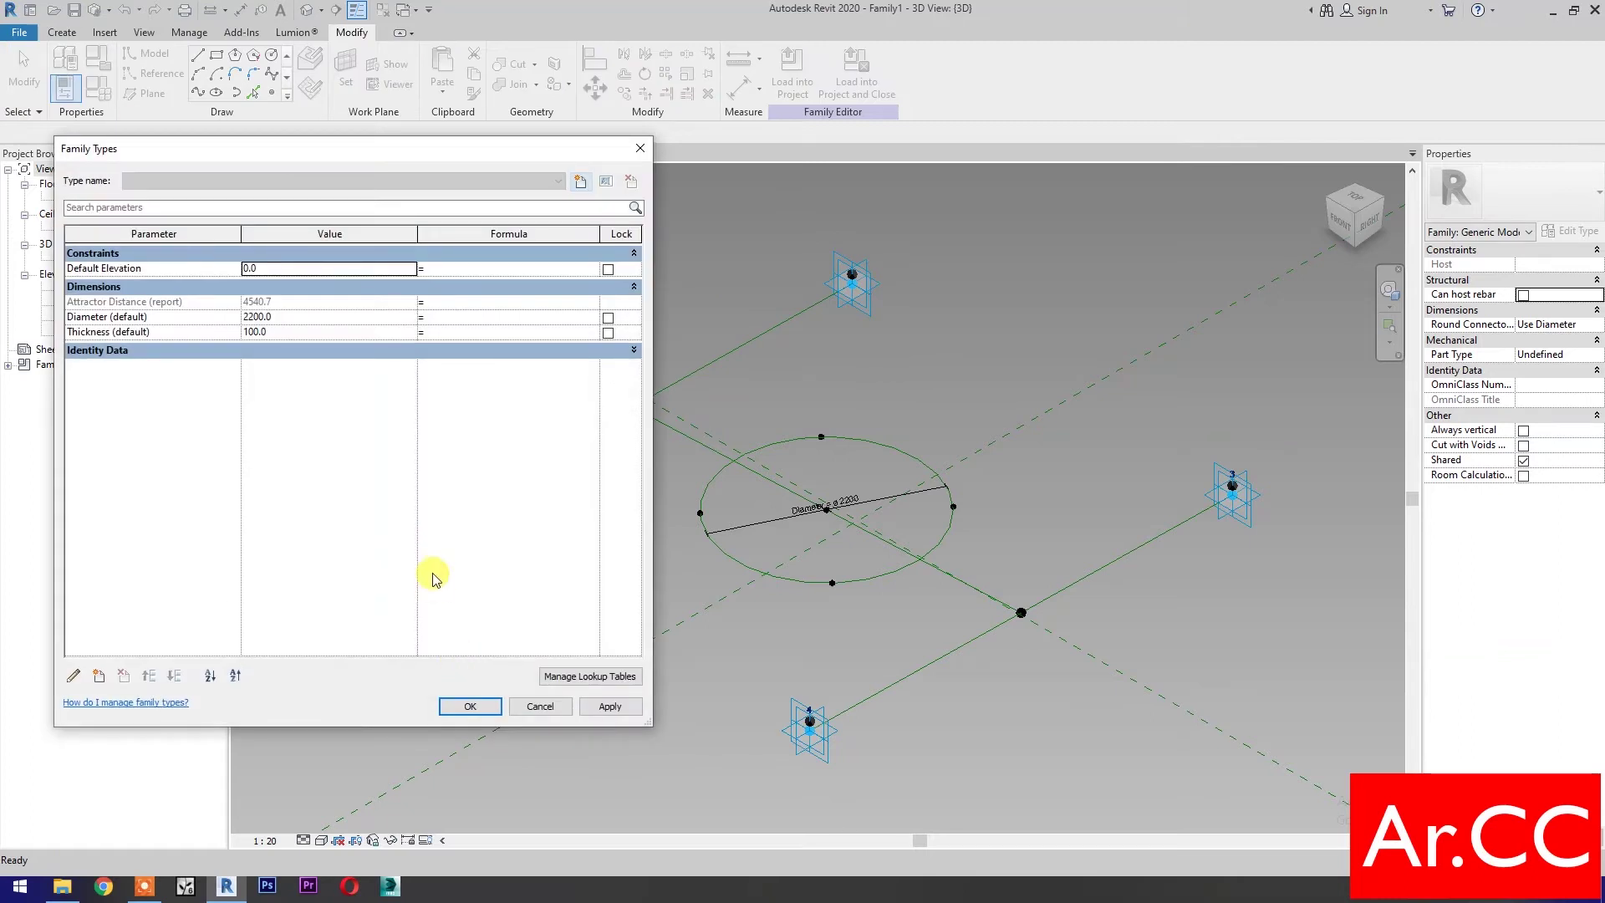
left_click(99, 675)
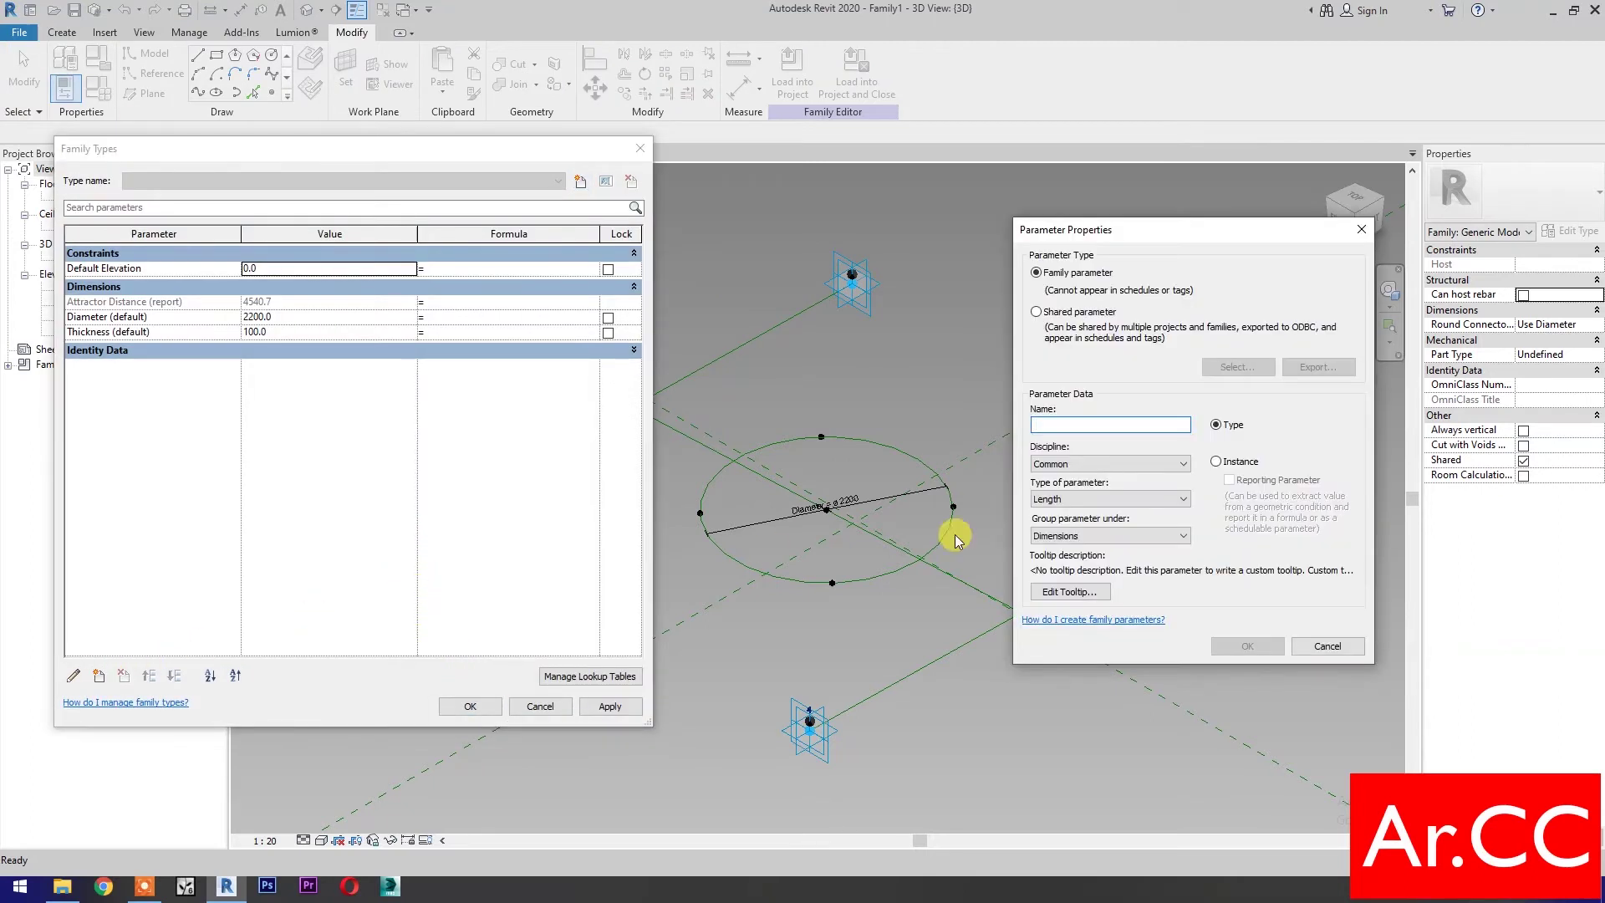
left_click(1216, 463)
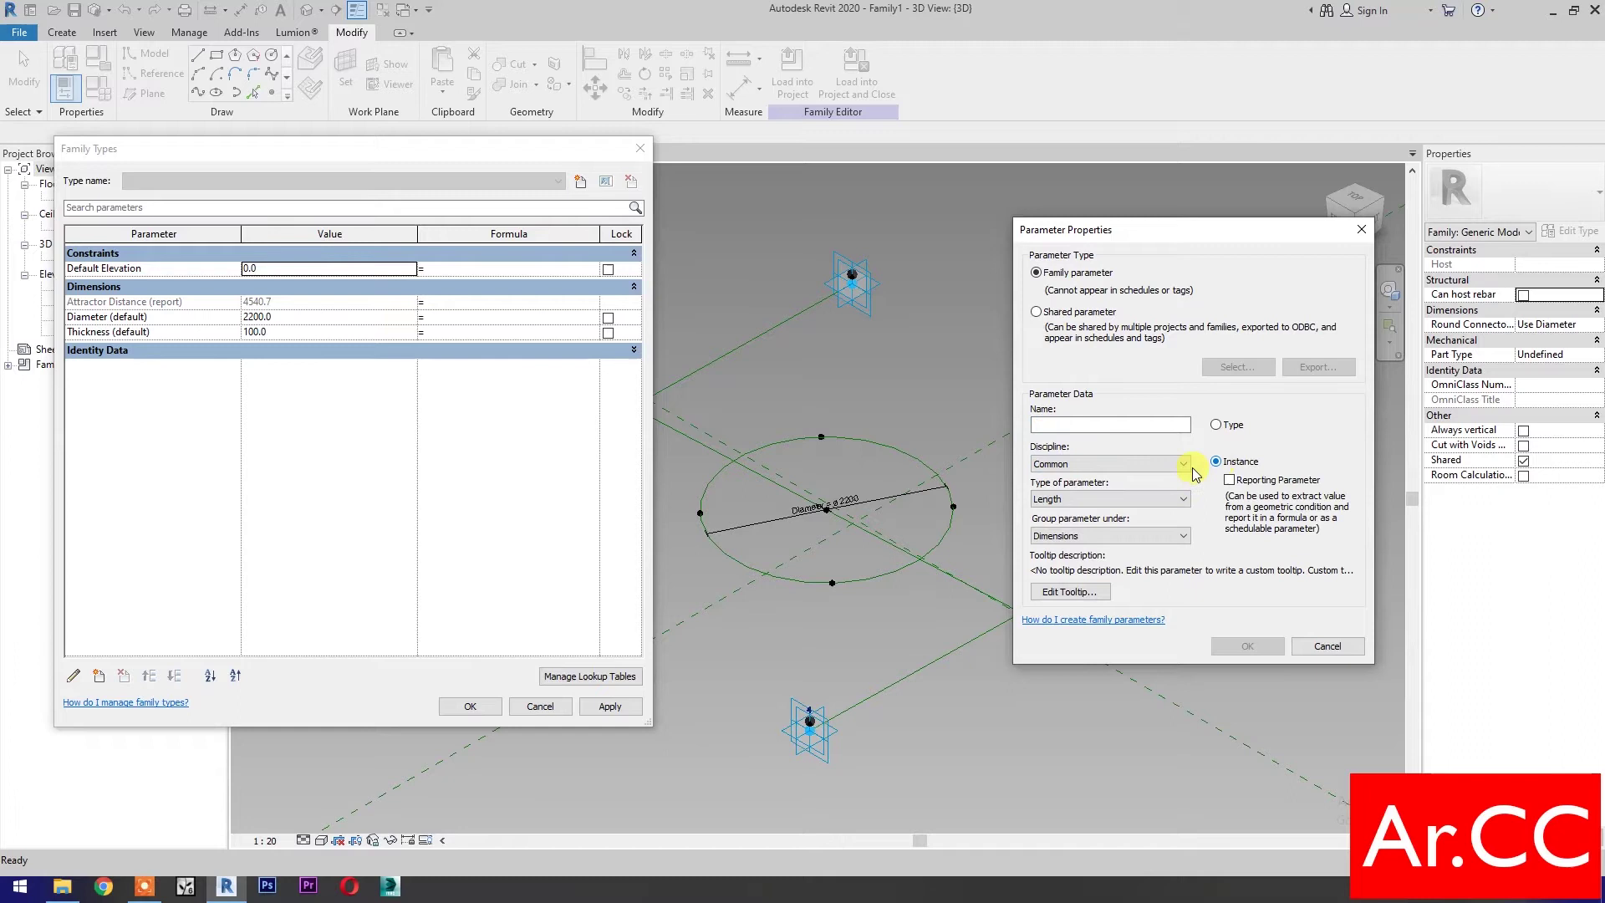
left_click(1124, 500)
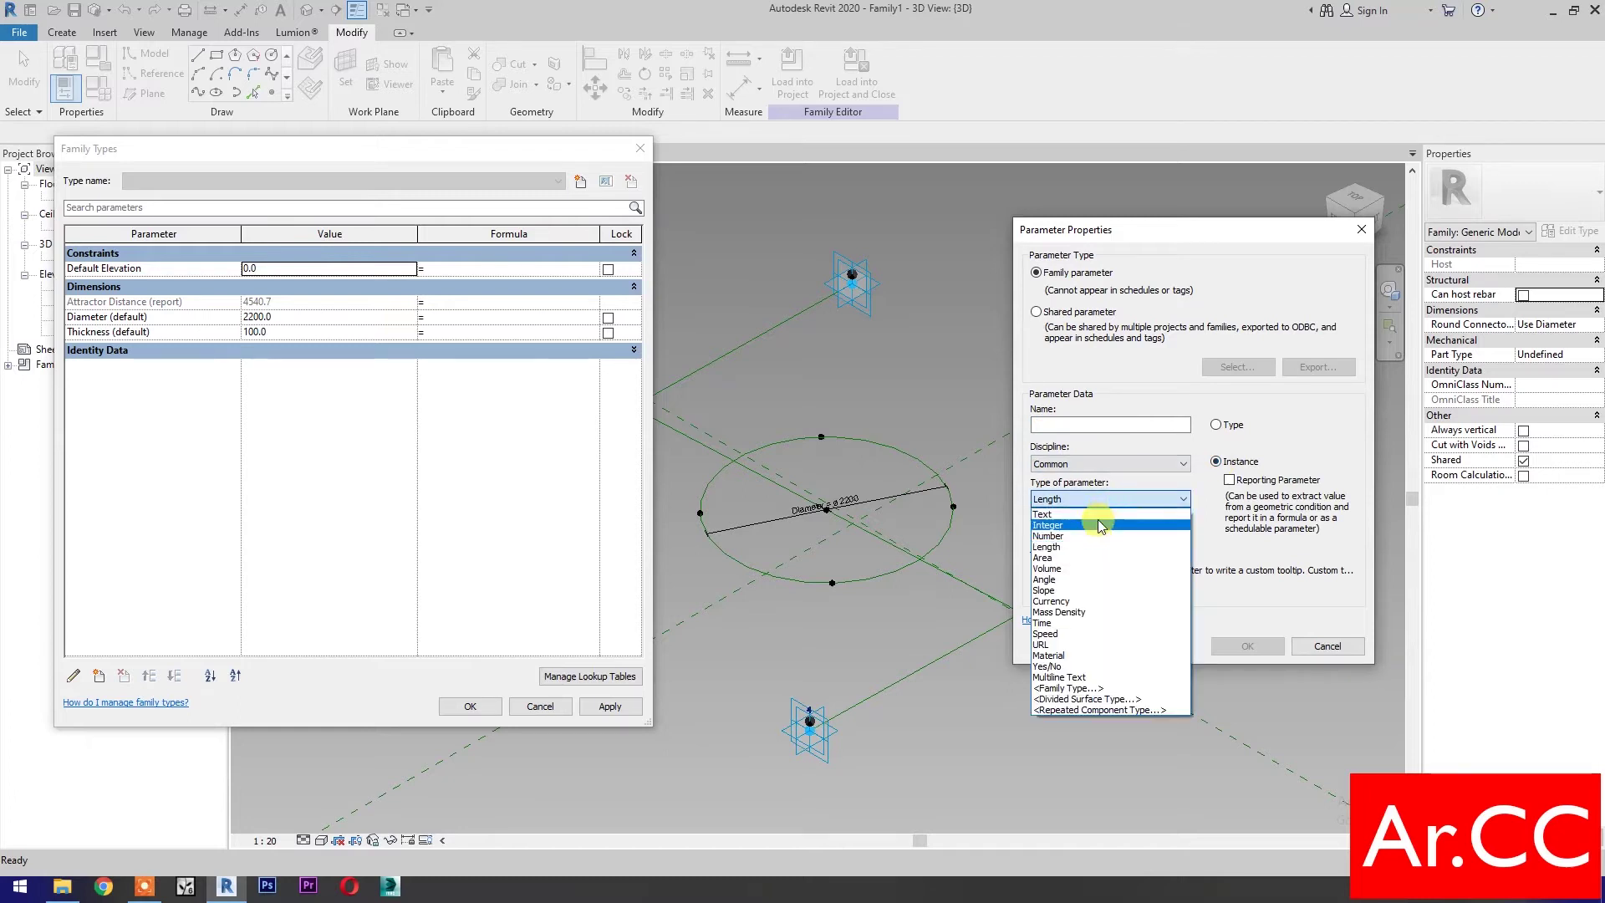
left_click(1097, 525)
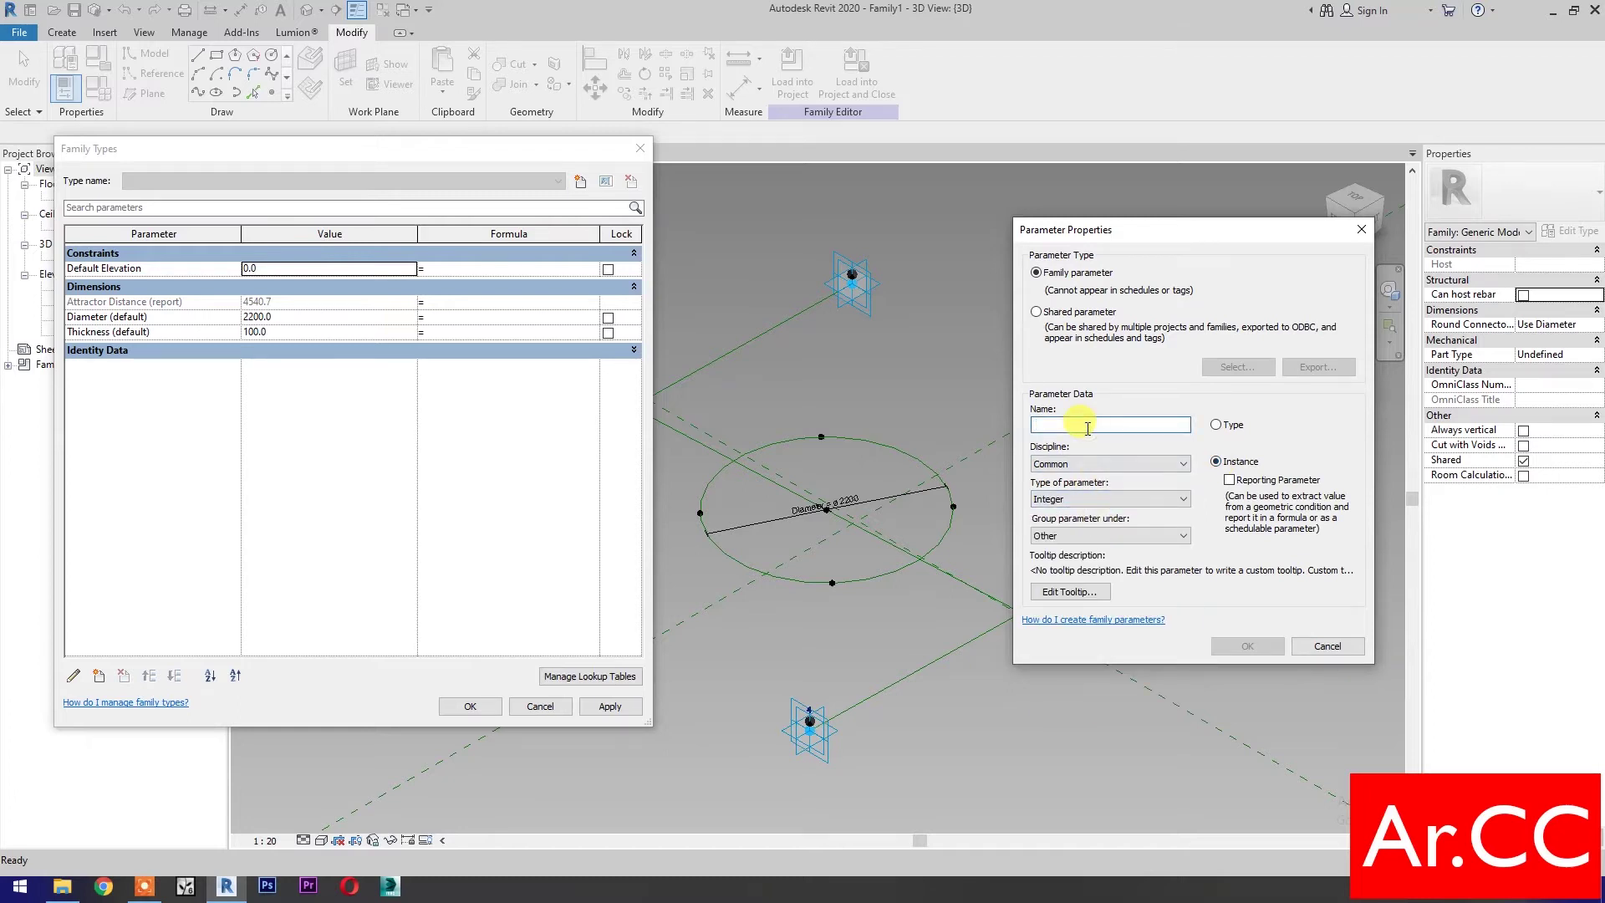
type("Attractor Divisor")
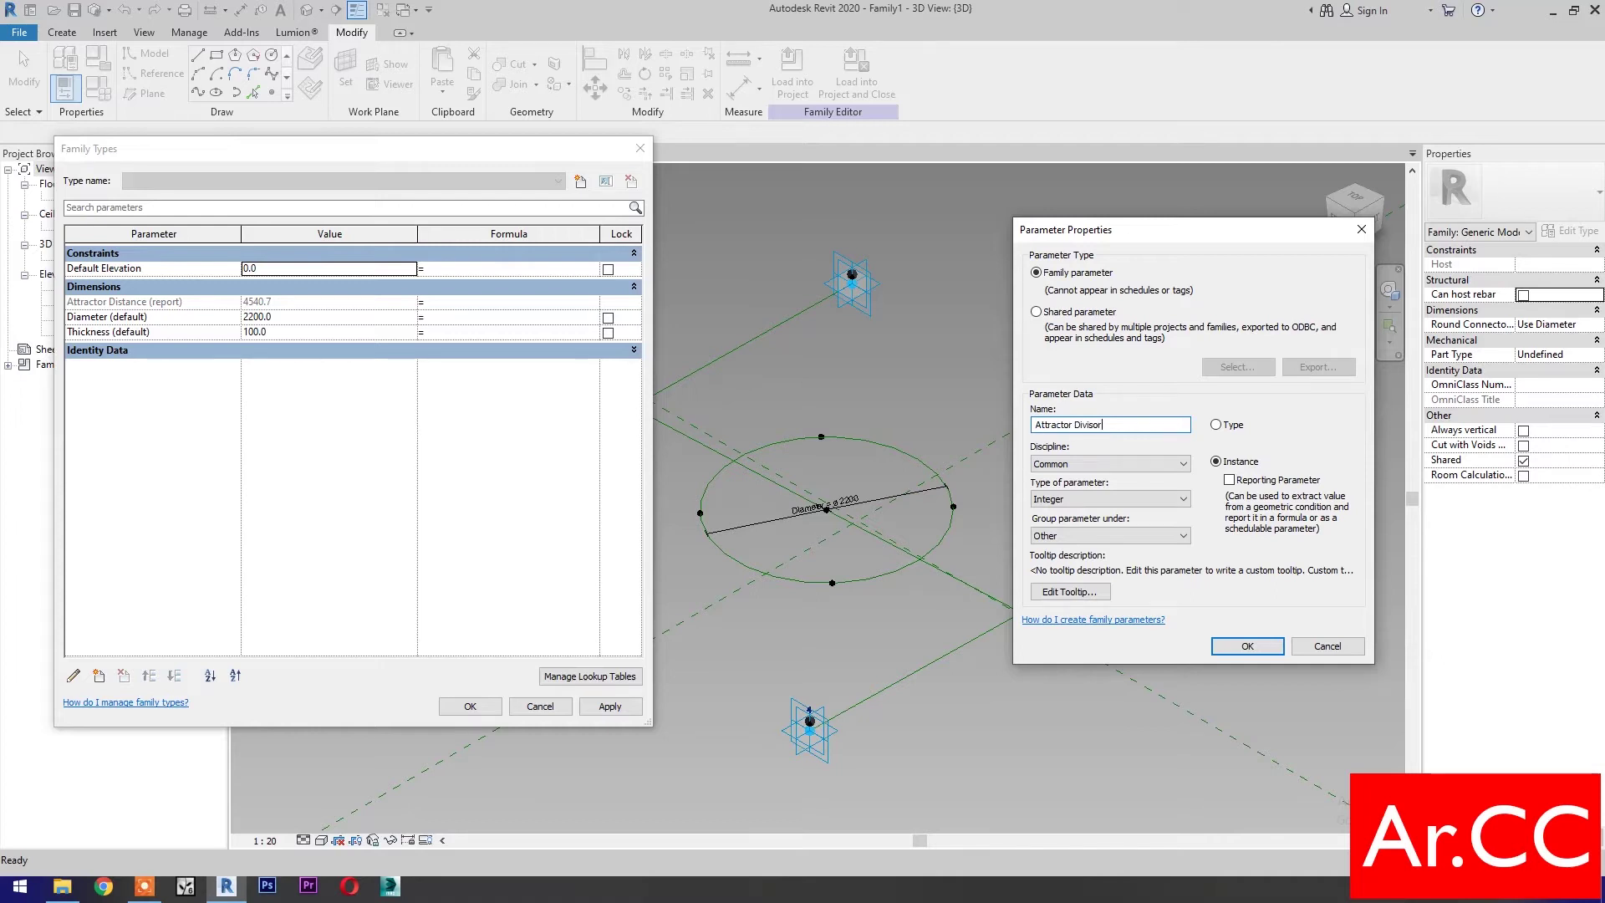
left_click(1095, 535)
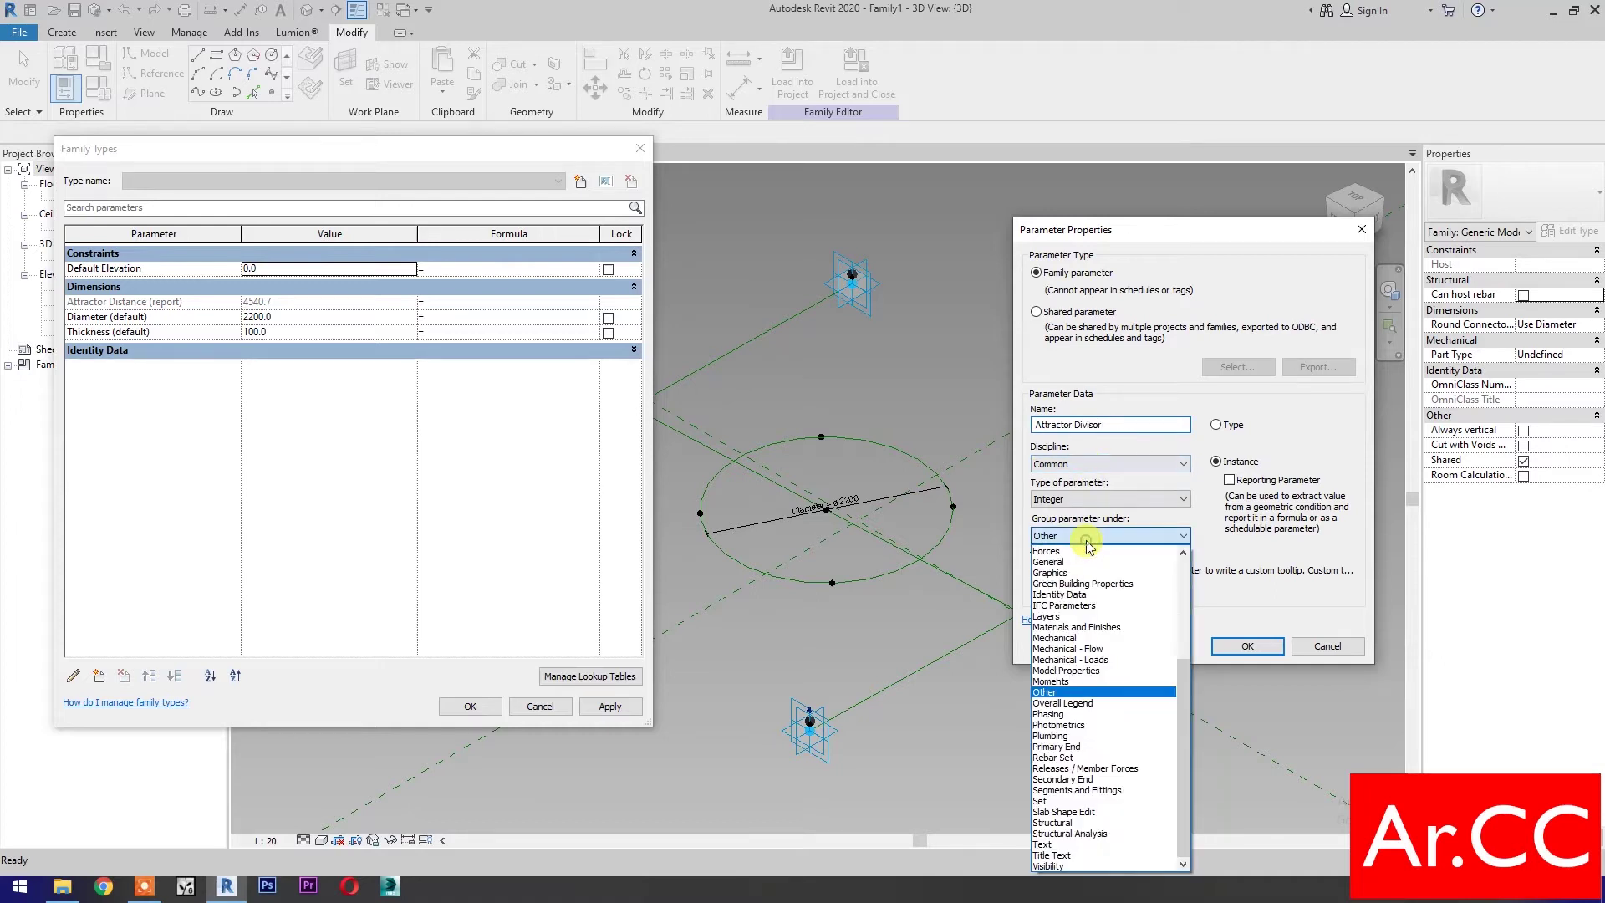
scroll(1082, 580, "up", 4)
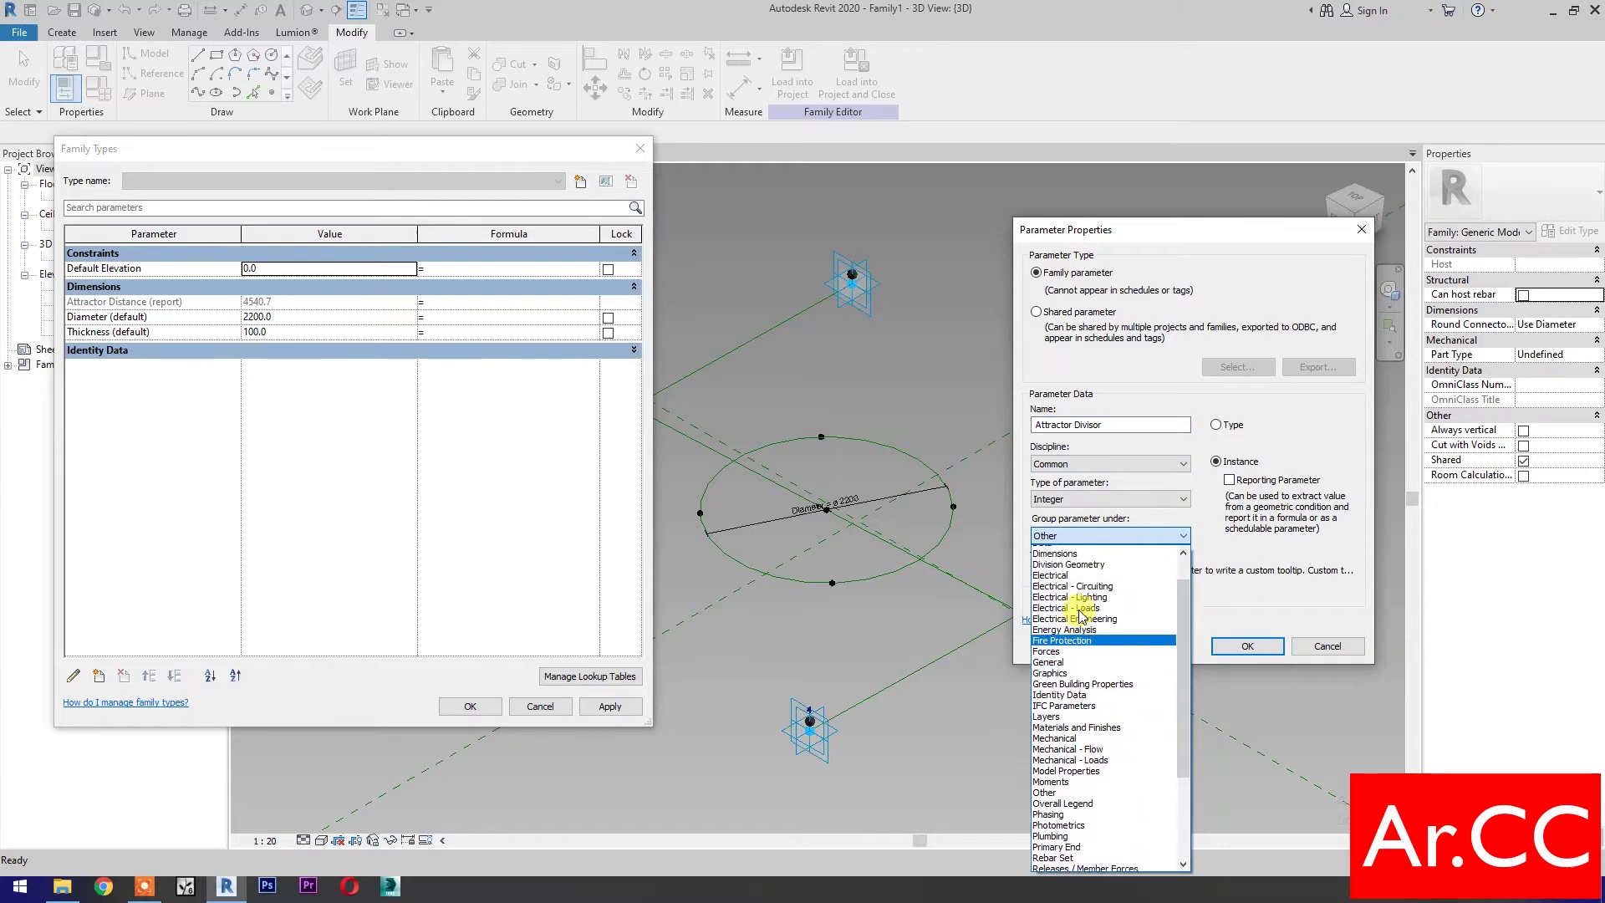
left_click(1074, 583)
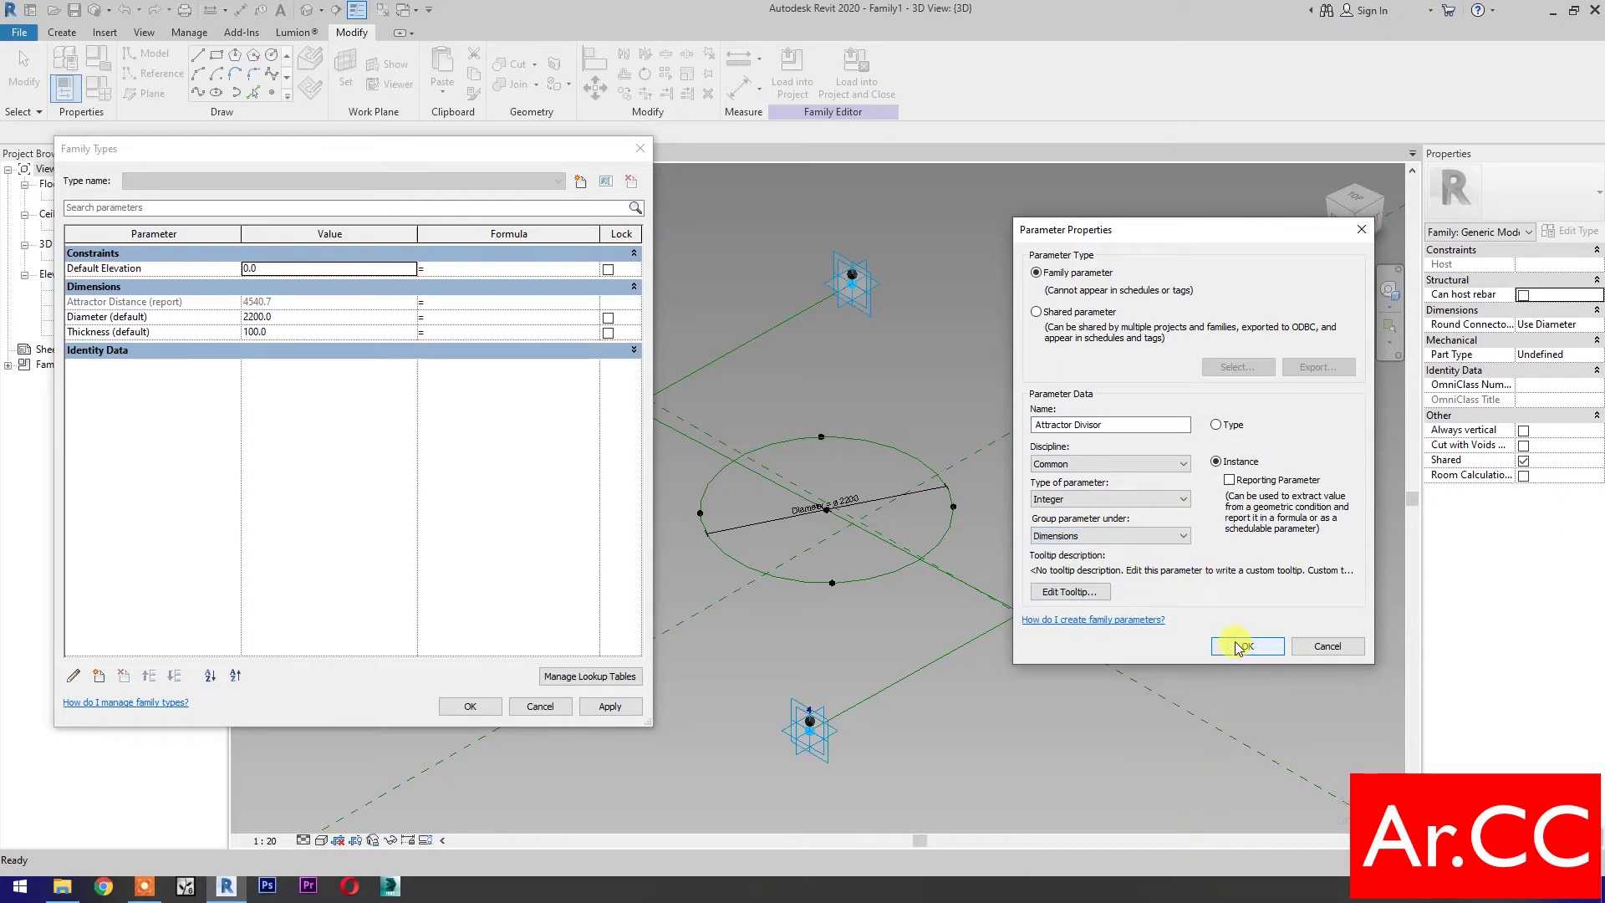
left_click(1238, 647)
Step: Set Attractor Divisor to 15 and give Diameter the formula Attractor Distance / Attractor Divisor
left_click(297, 318)
type("15")
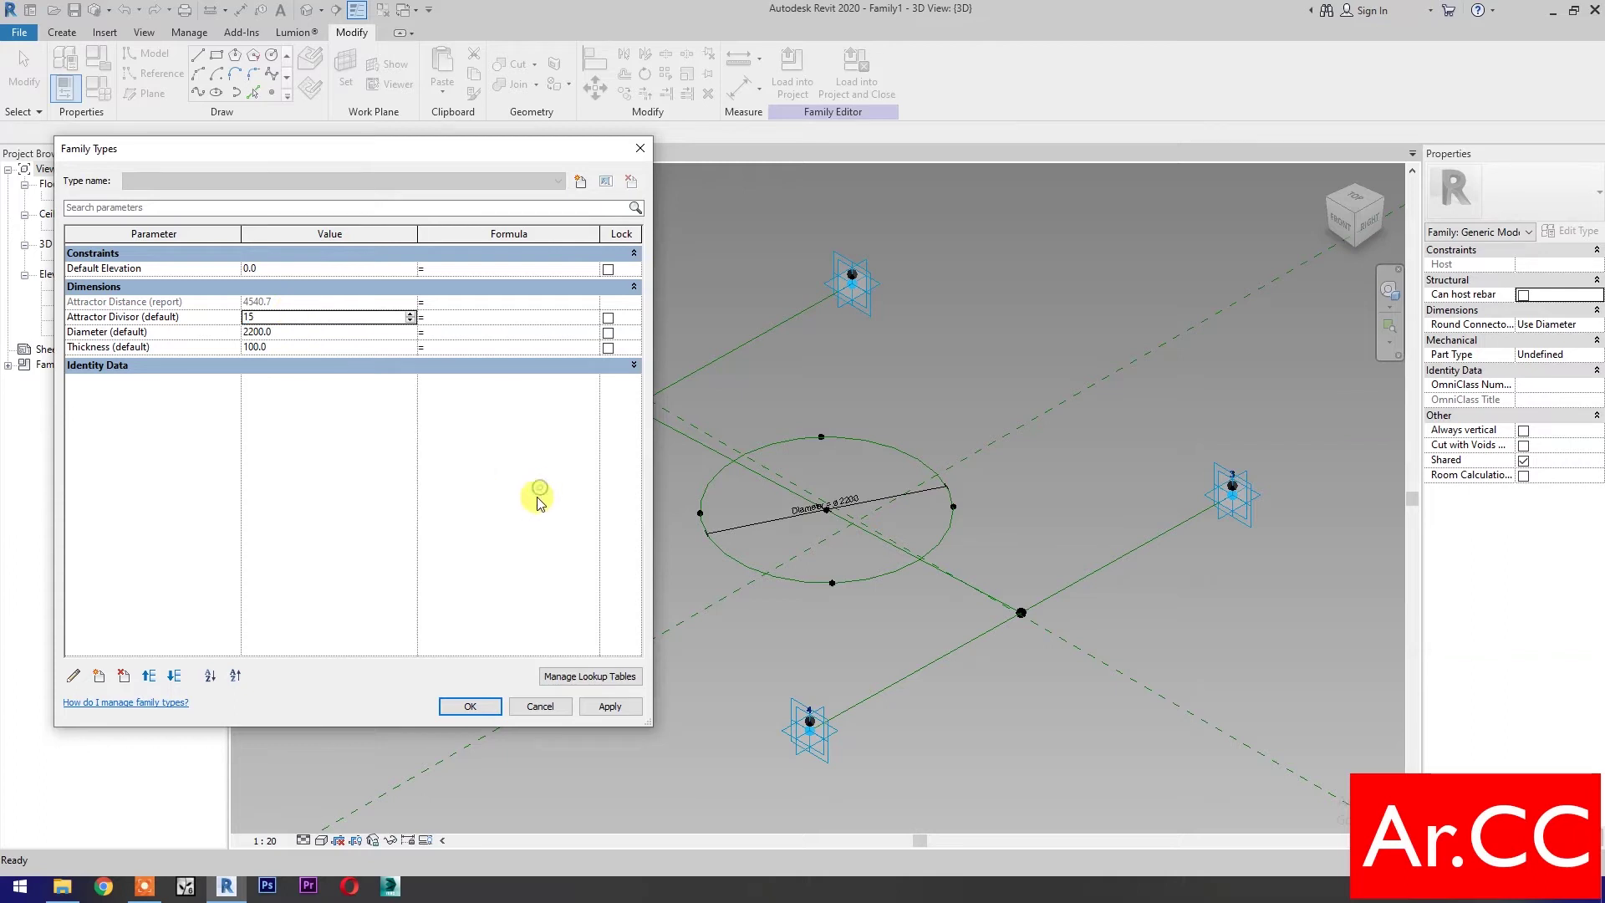
left_click(456, 326)
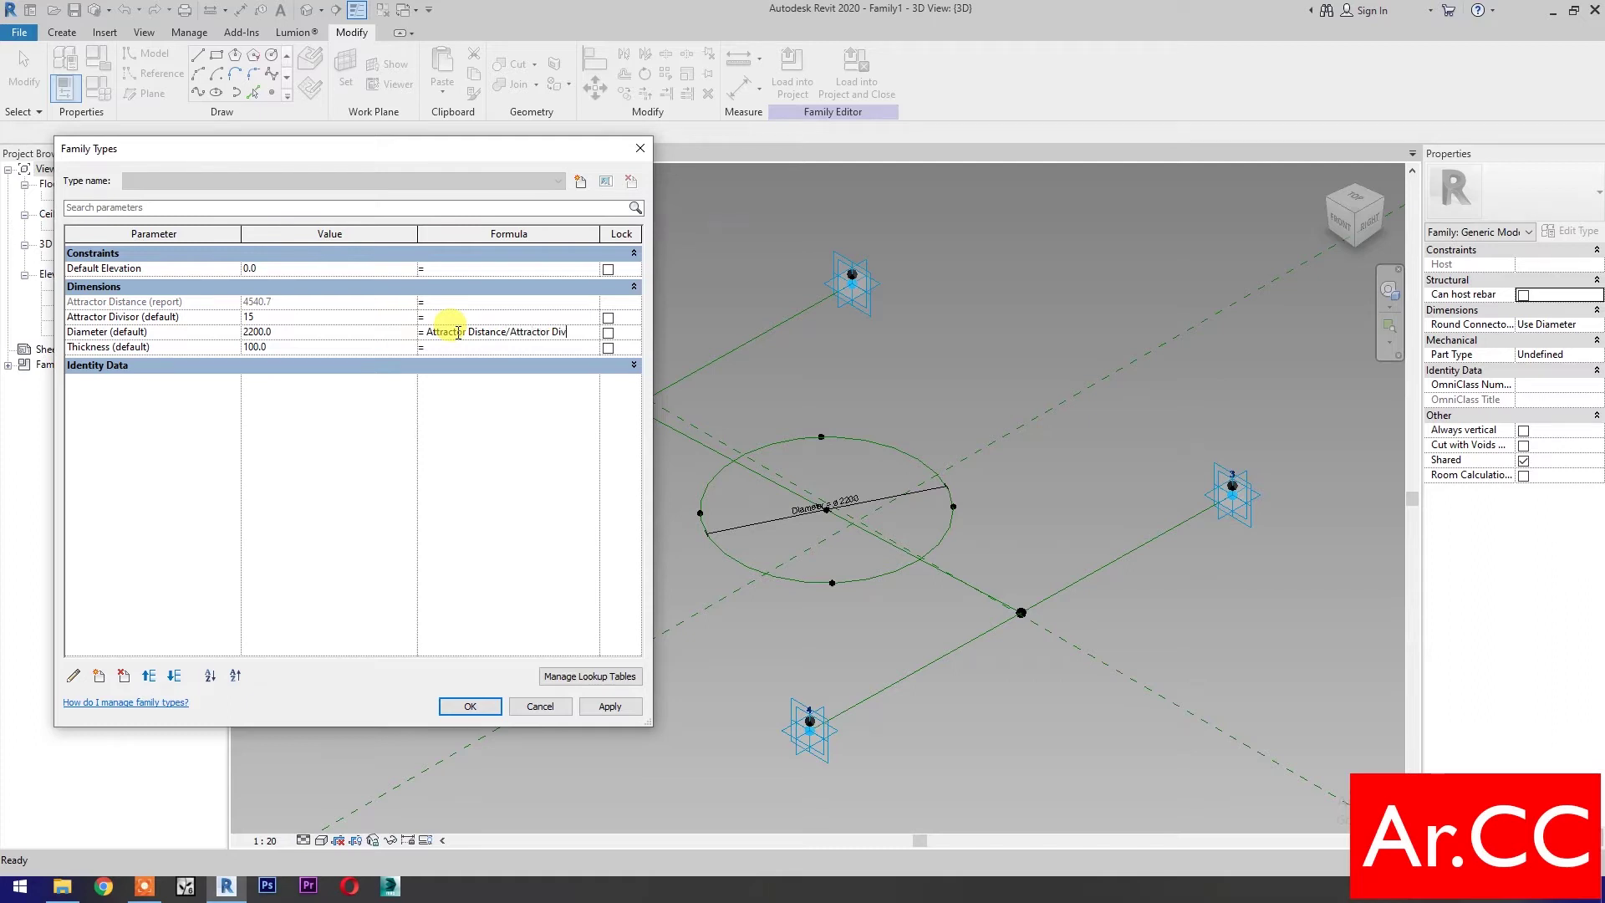
Step: Set the Thickness parameter to 300 and apply the family type changes to the model
left_click(325, 345)
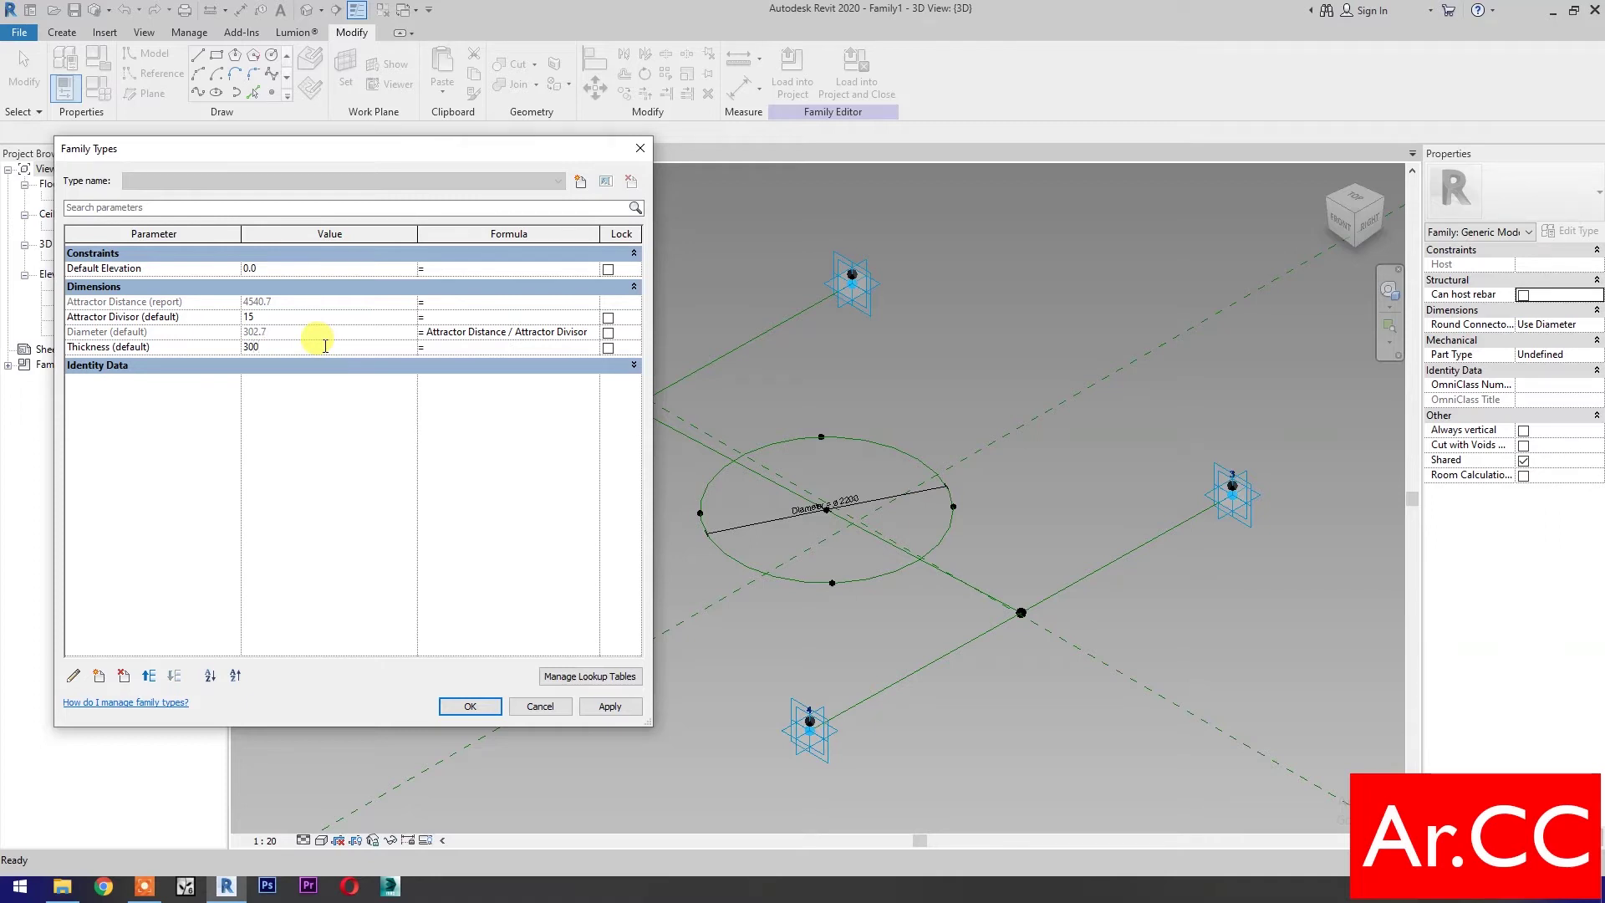
left_click(609, 706)
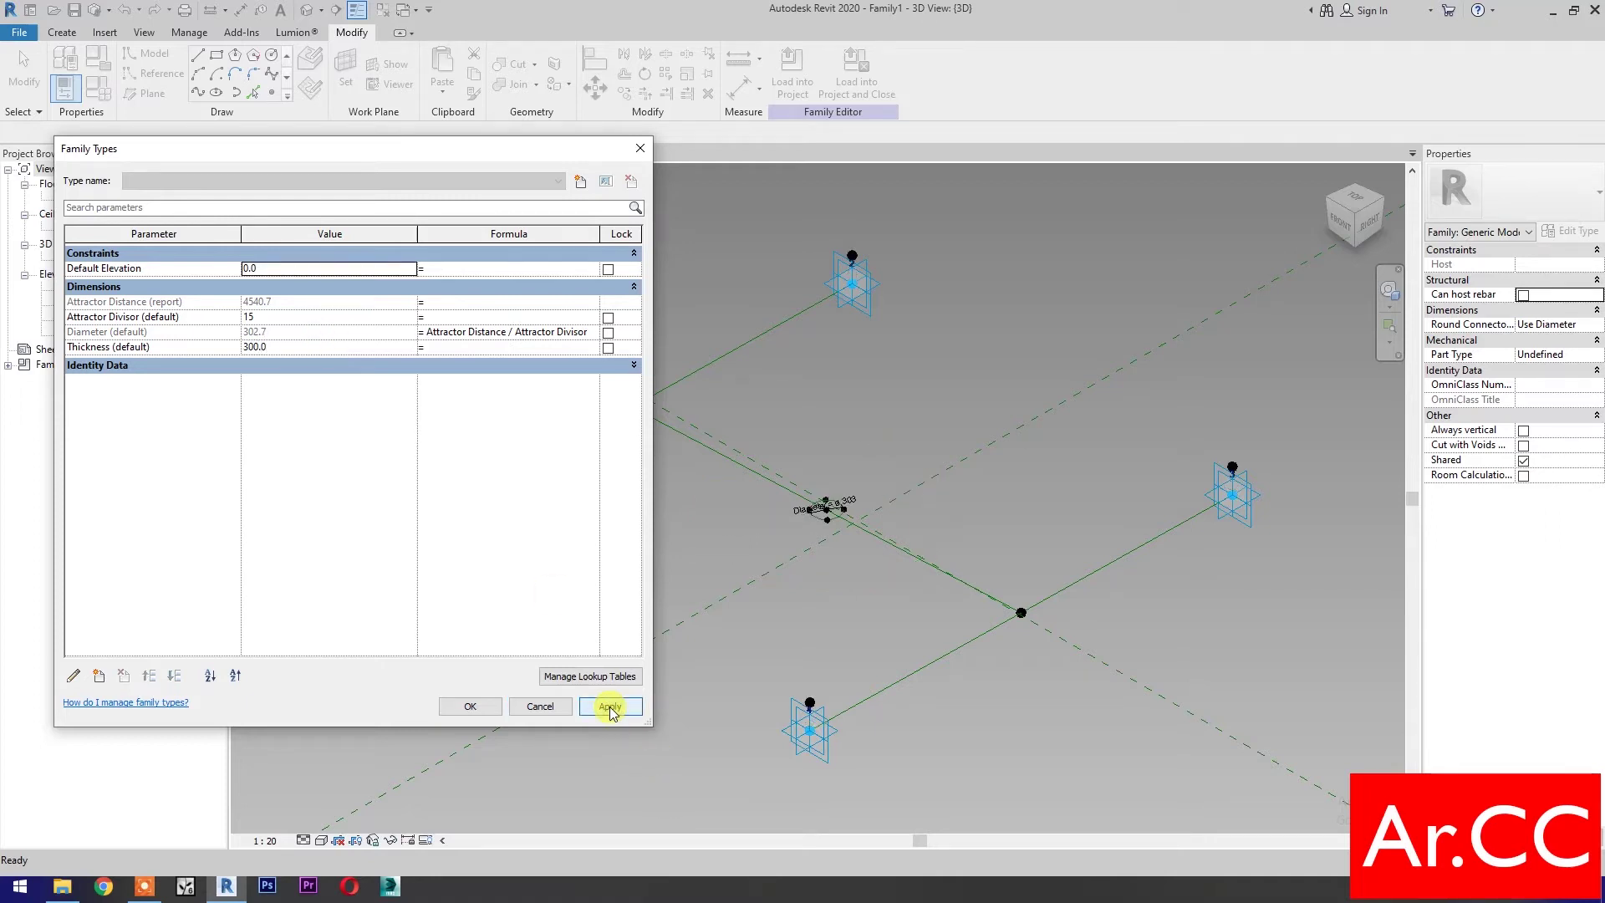
left_click(478, 709)
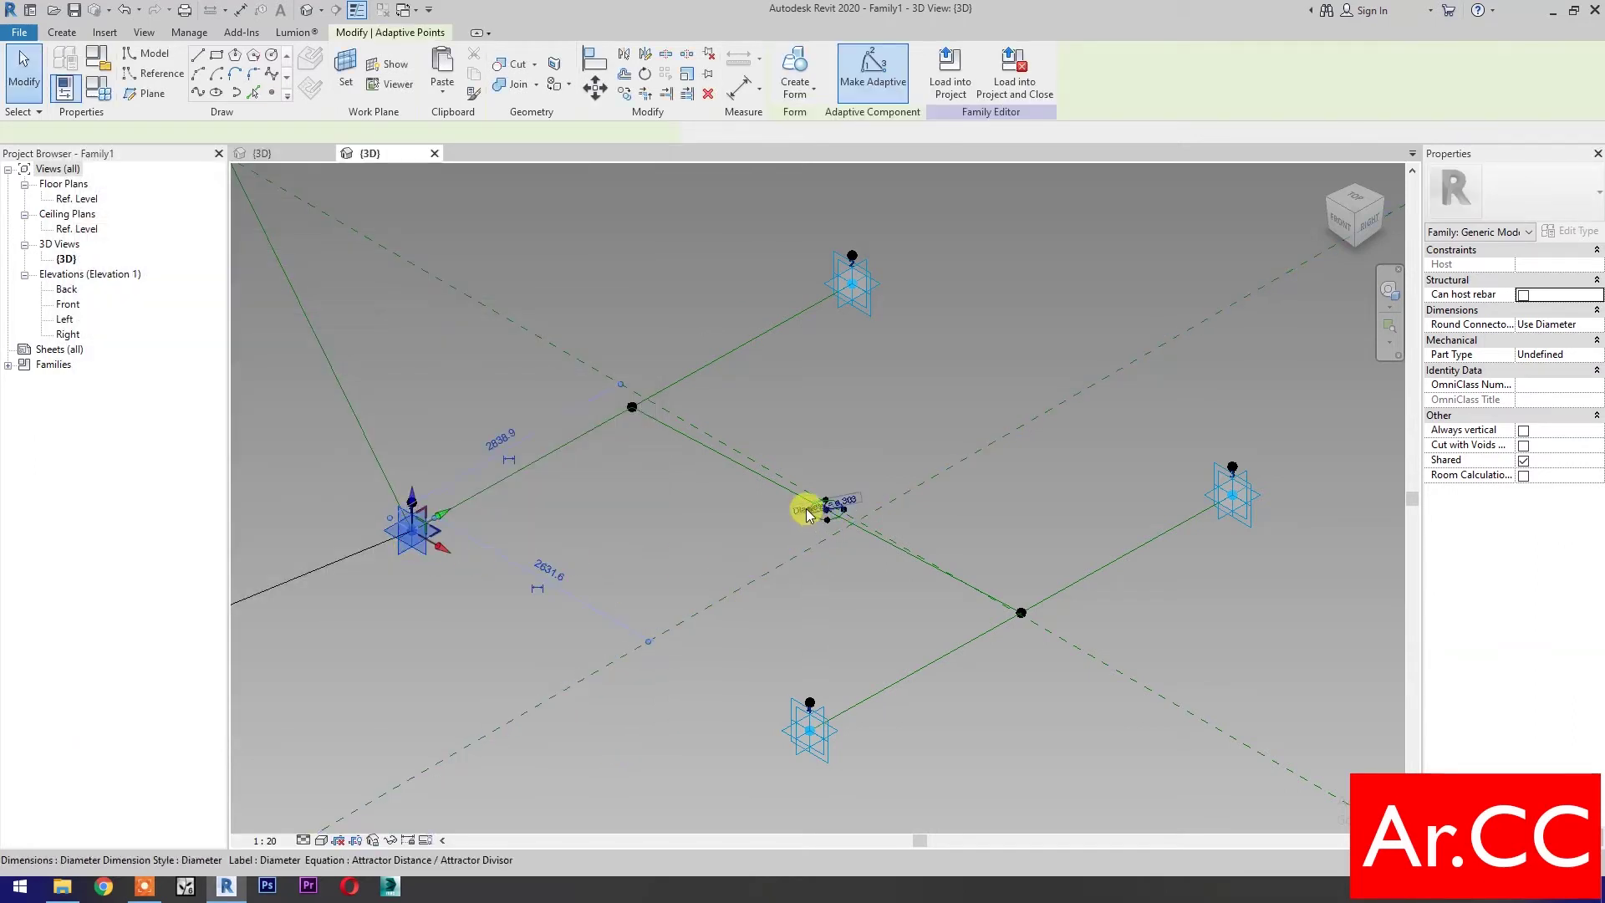
Step: Connect adaptive point 1 to the circle's nearest point with a spline through points, made a reference line
left_click(707, 553, "ctrl")
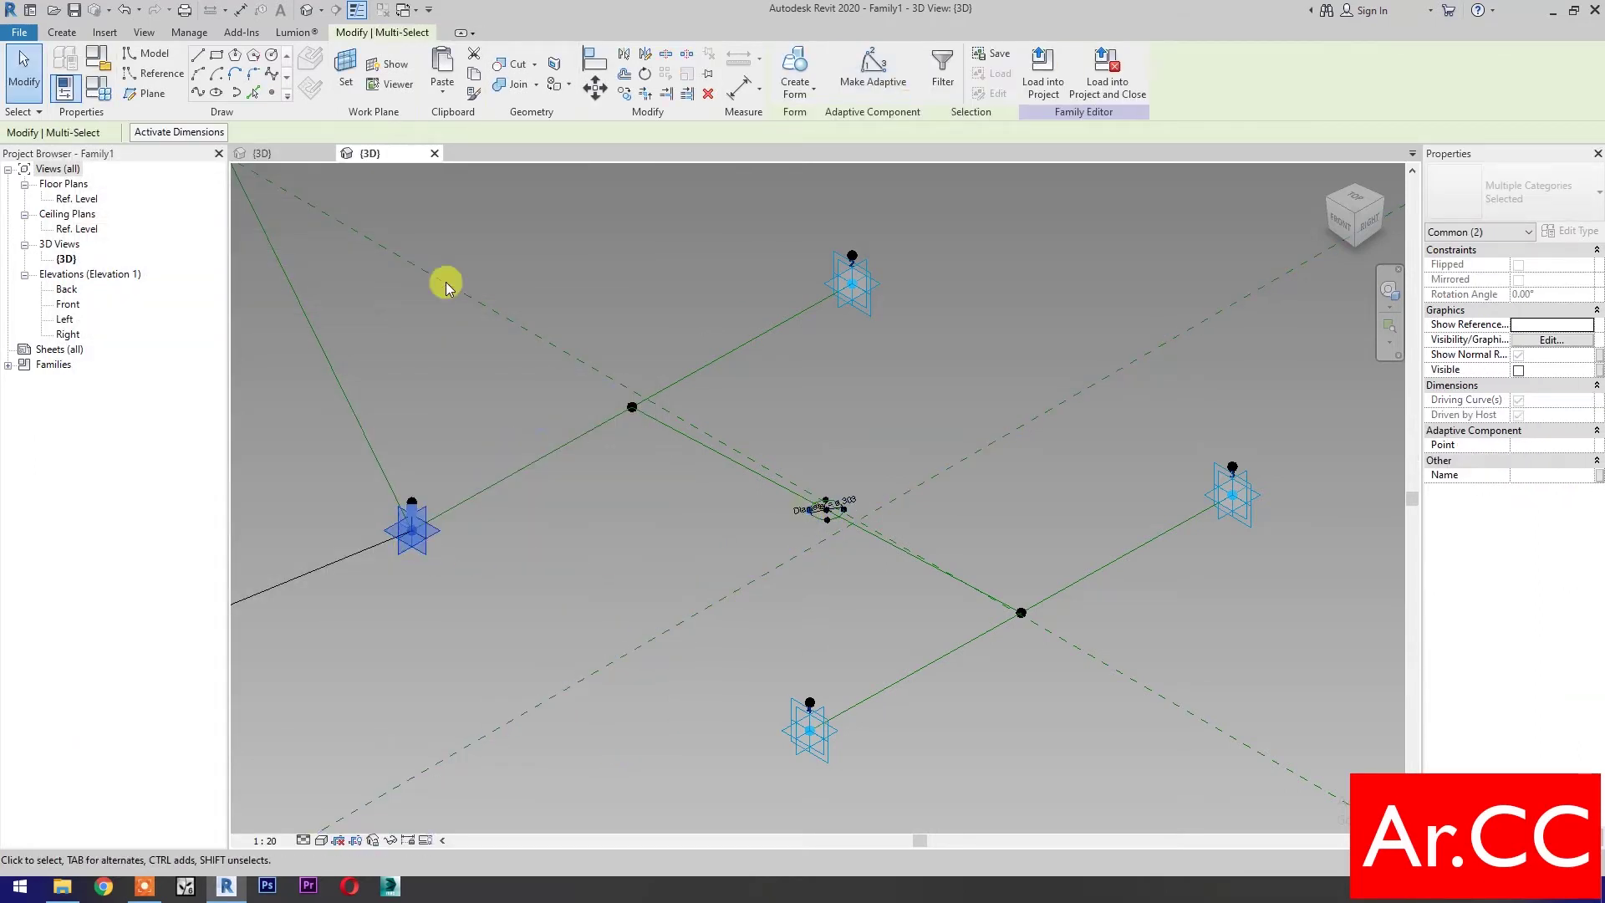
left_click(202, 95)
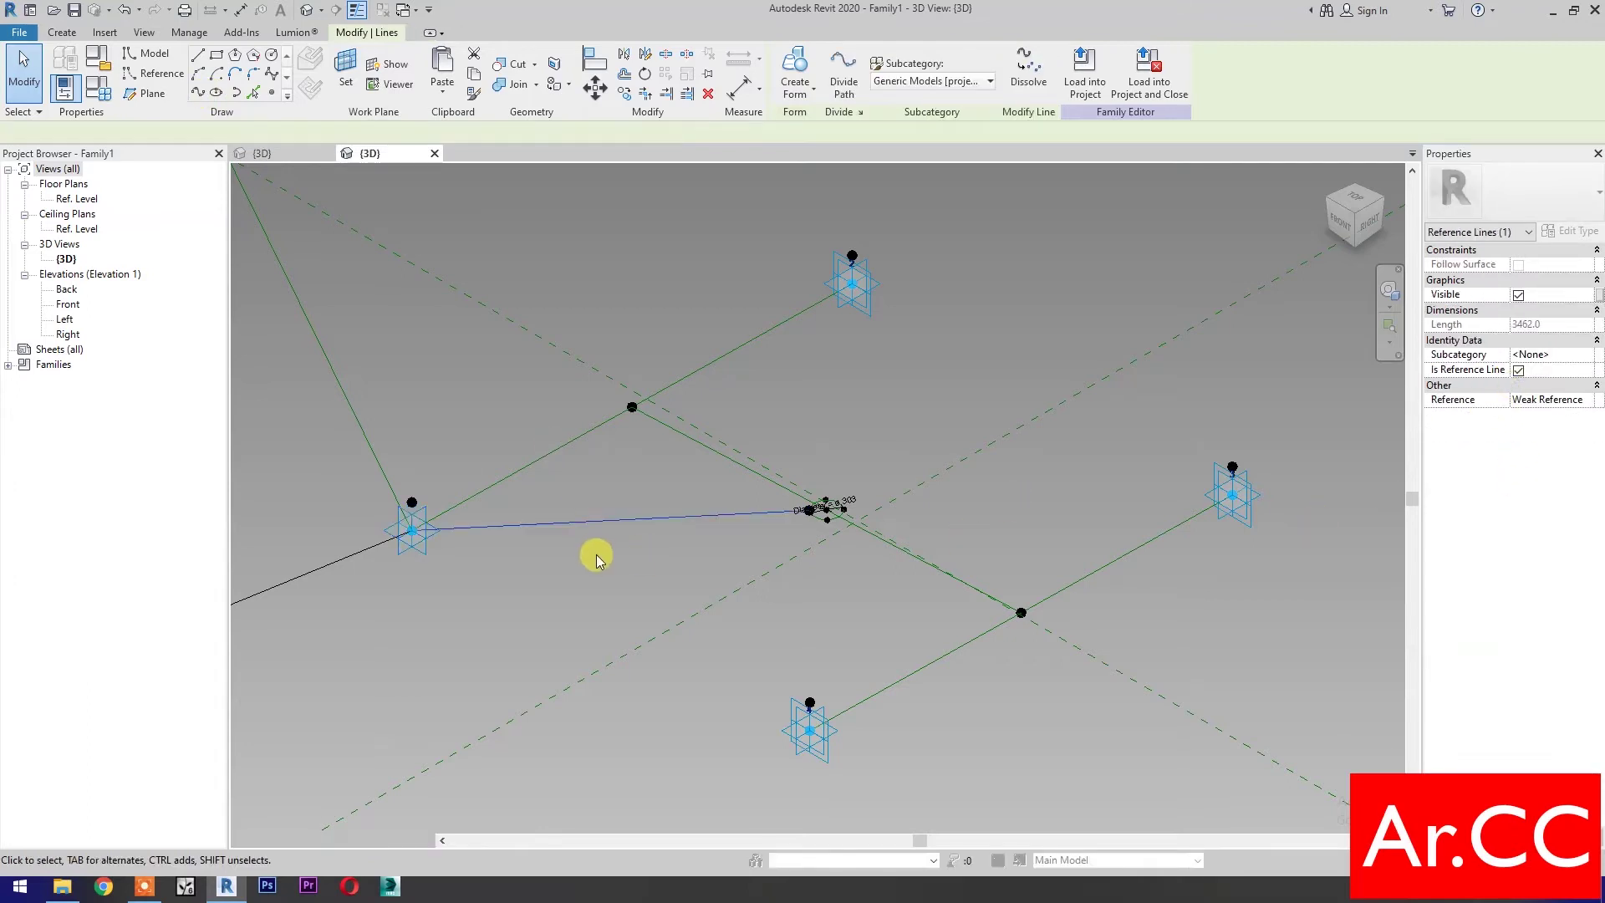
left_click(545, 604)
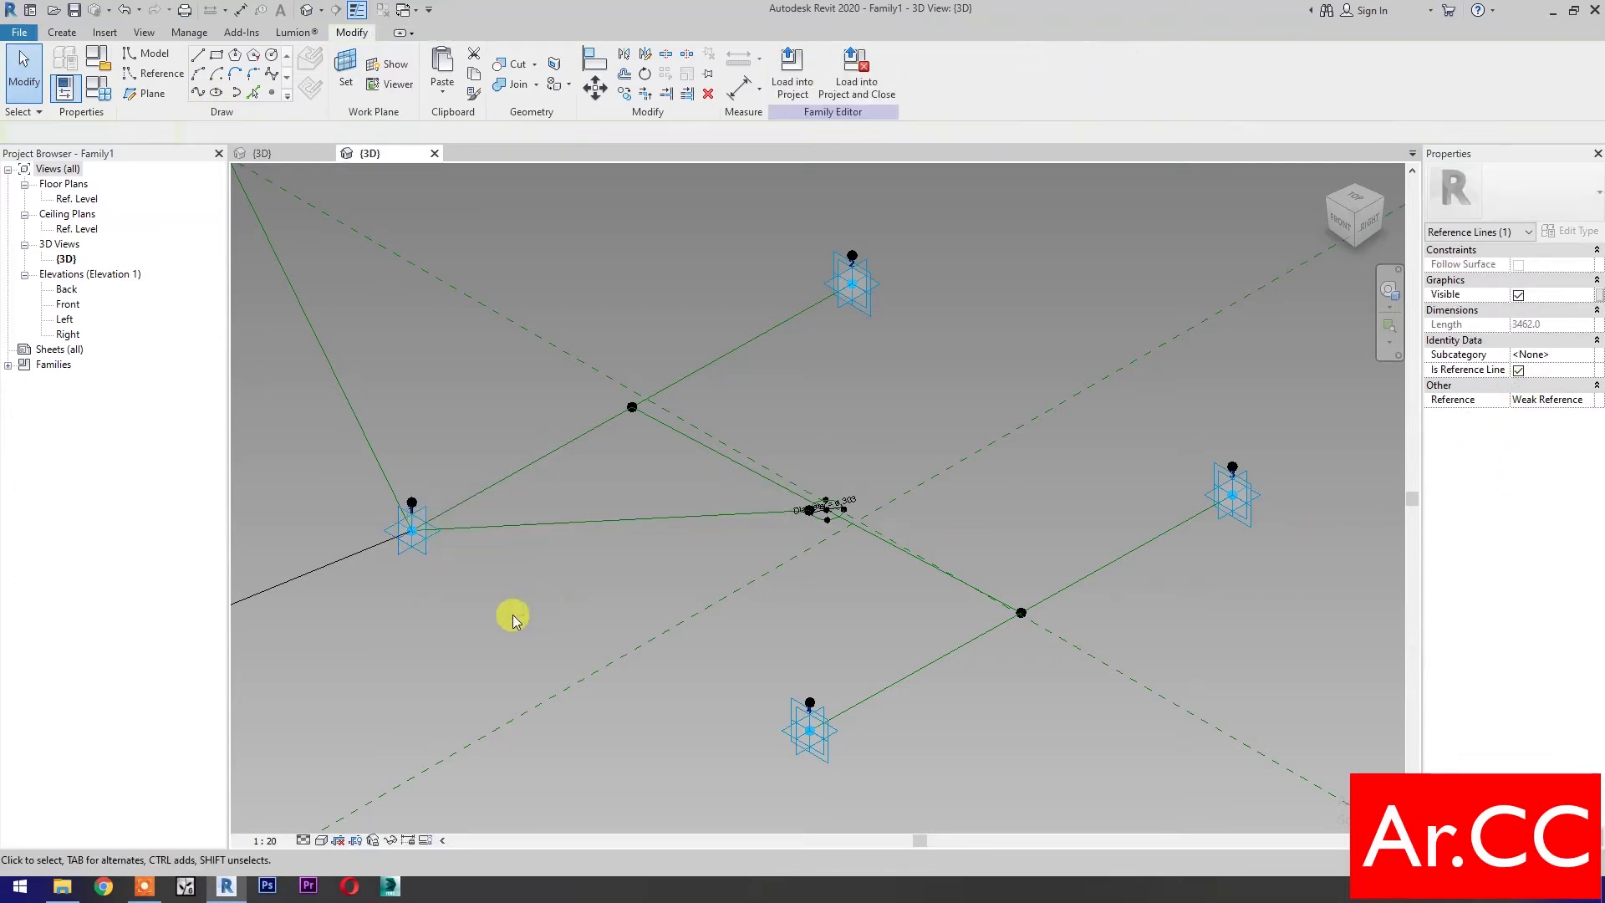
Step: Join adaptive point 1 and the reference point above it with a vertical spline through points, made a reference line
left_click_drag(409, 524, 456, 573)
left_click(197, 91)
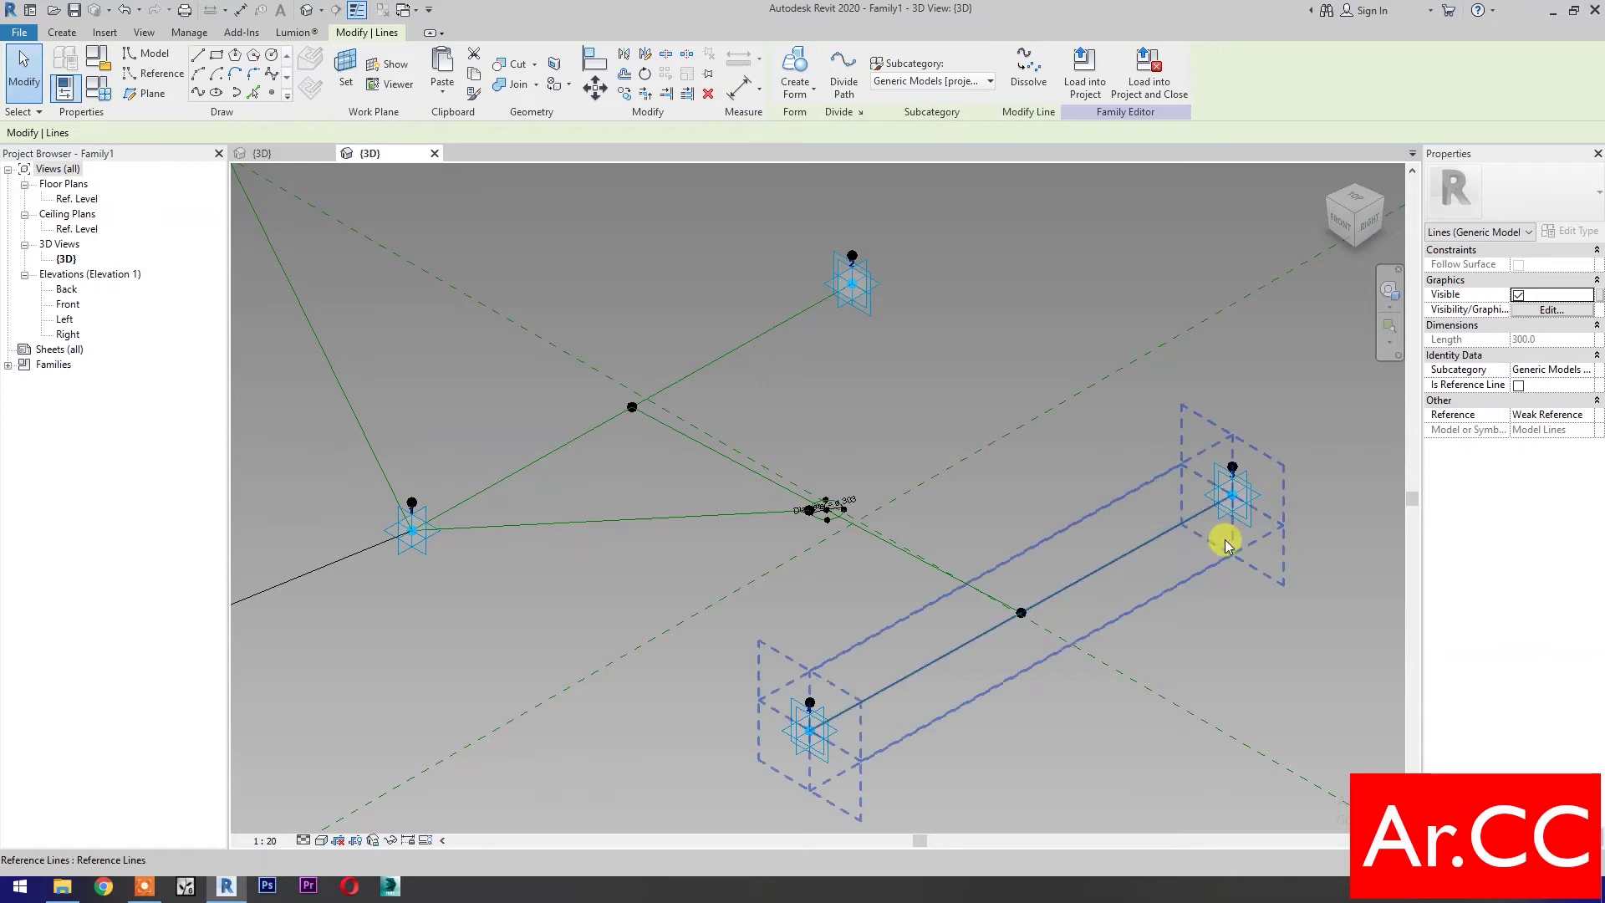
left_click(1517, 385)
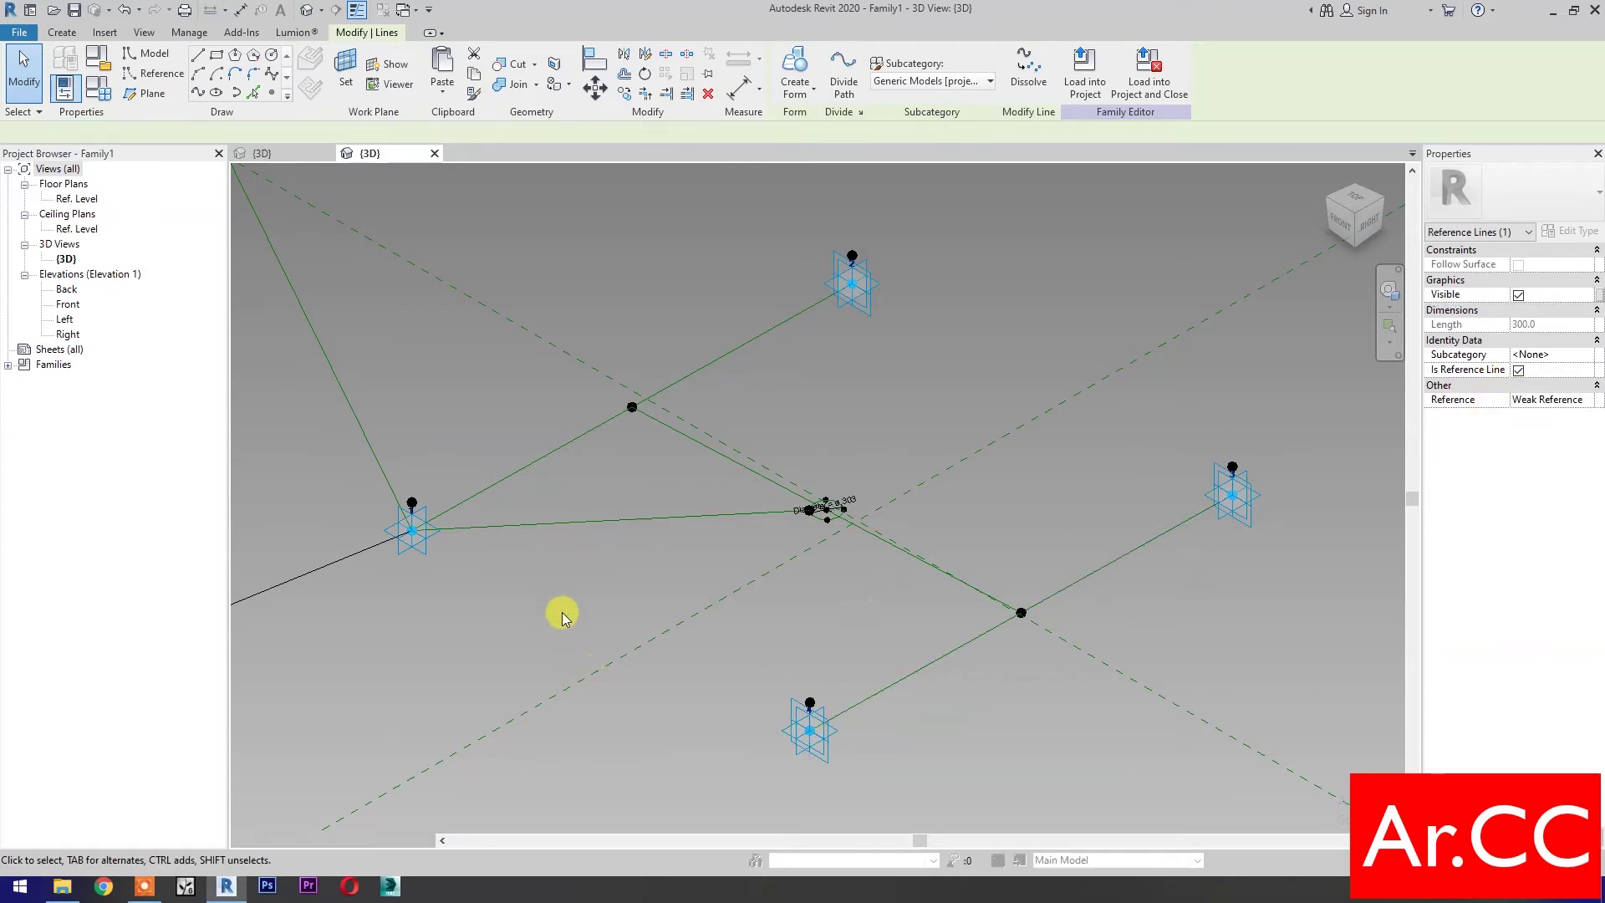
left_click(478, 580)
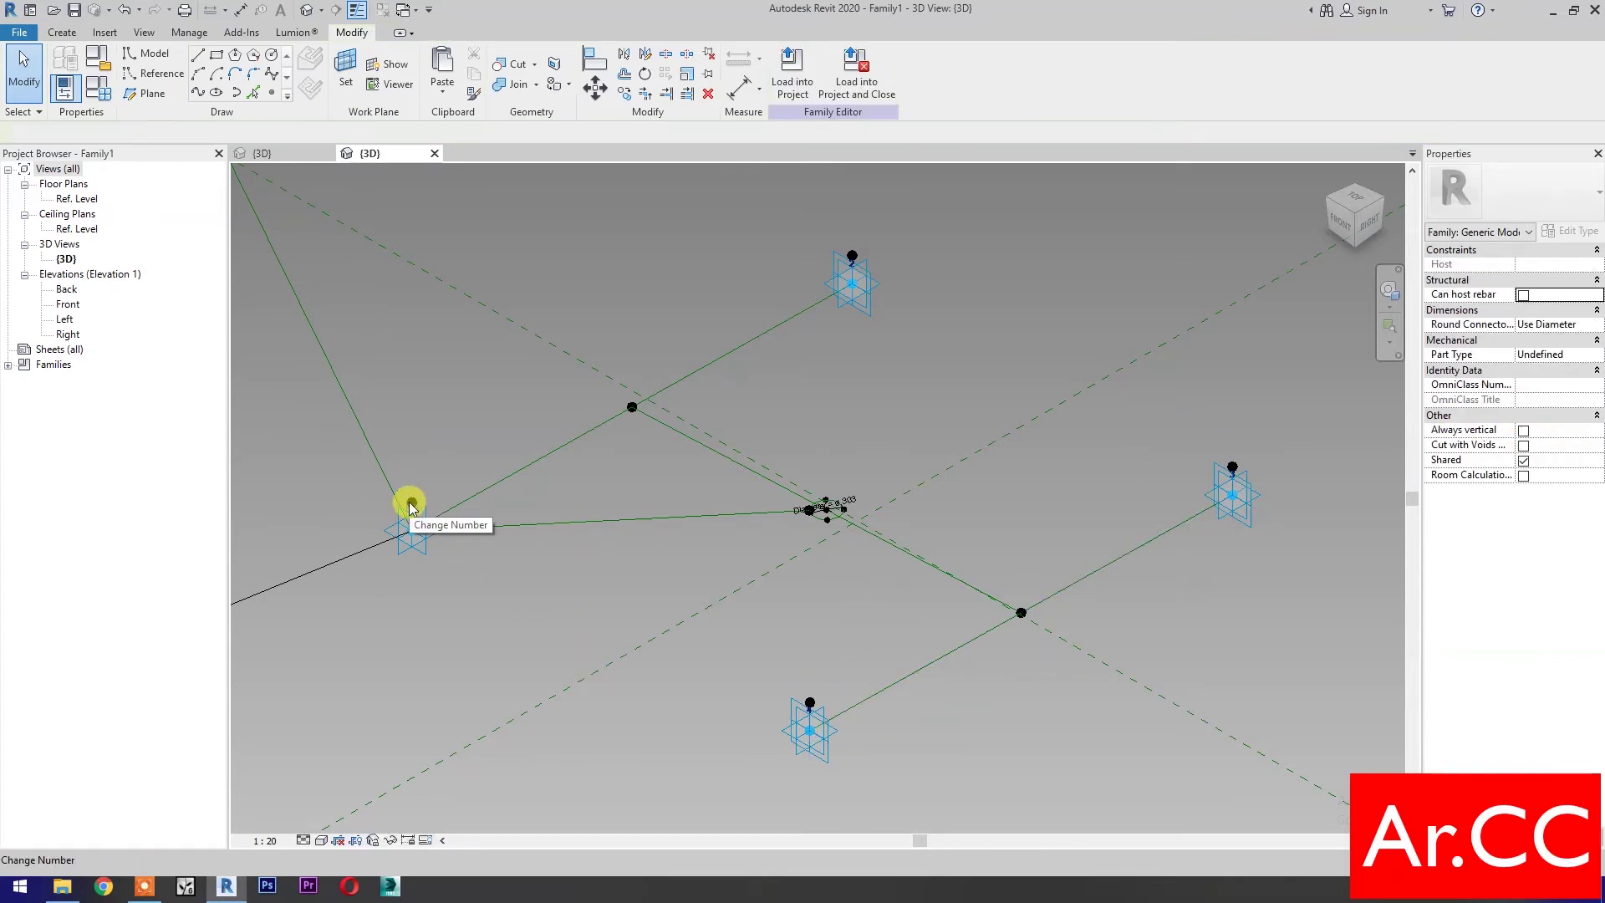
Step: Connect the reference point above adaptive point 1 to the circle's nearest point with a spline through points, made a reference line
left_click_drag(358, 469, 439, 514)
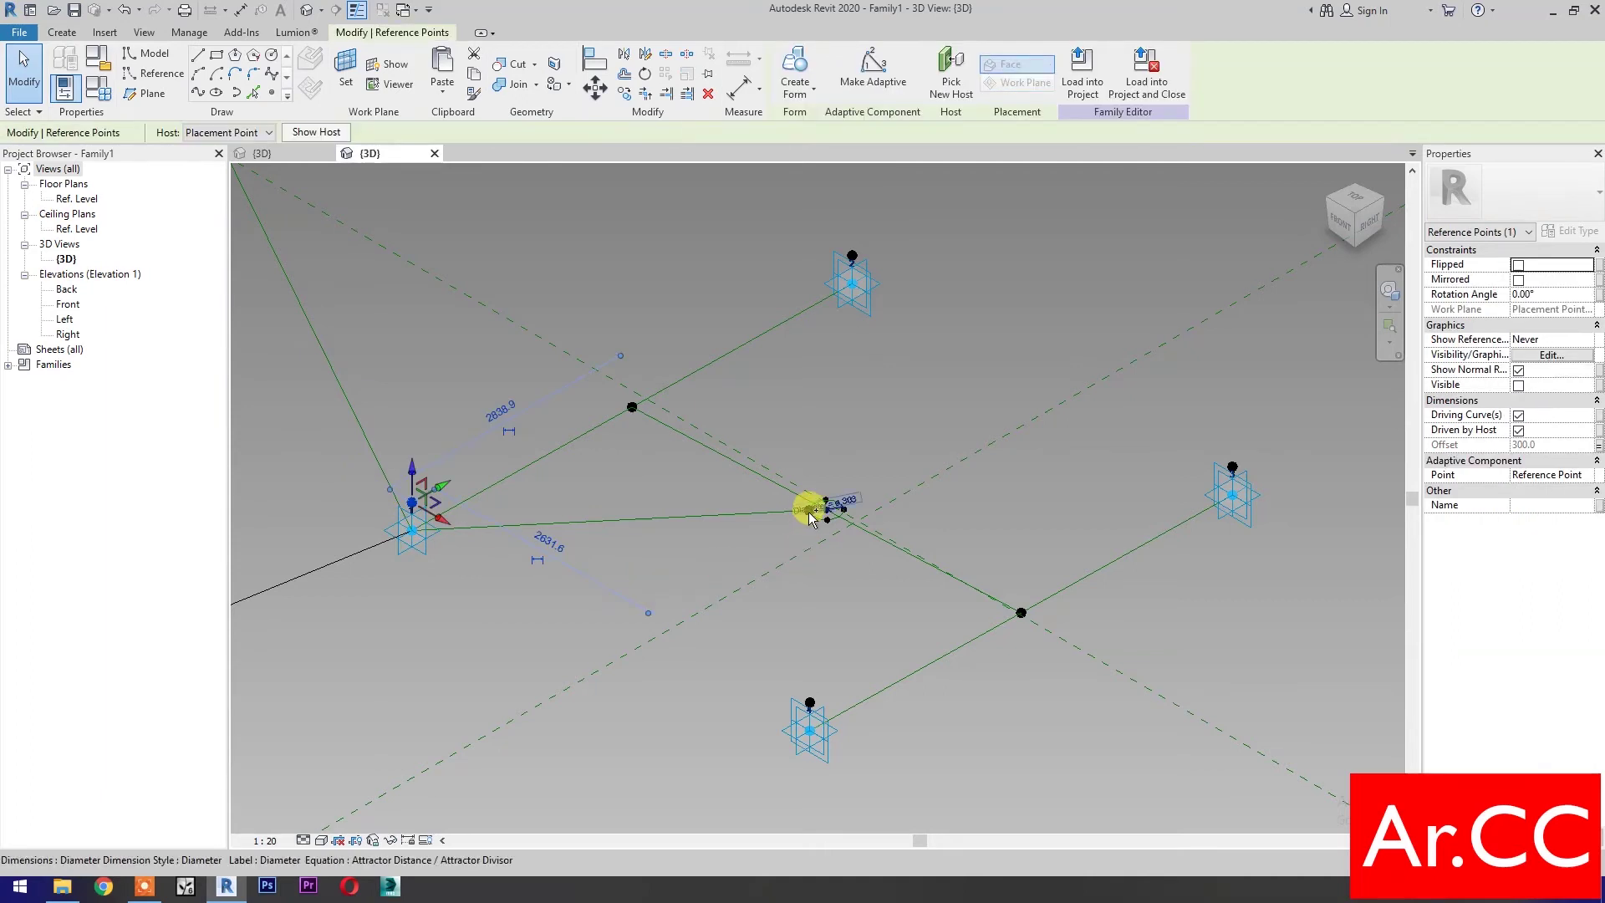
scroll(809, 512, "up", 3)
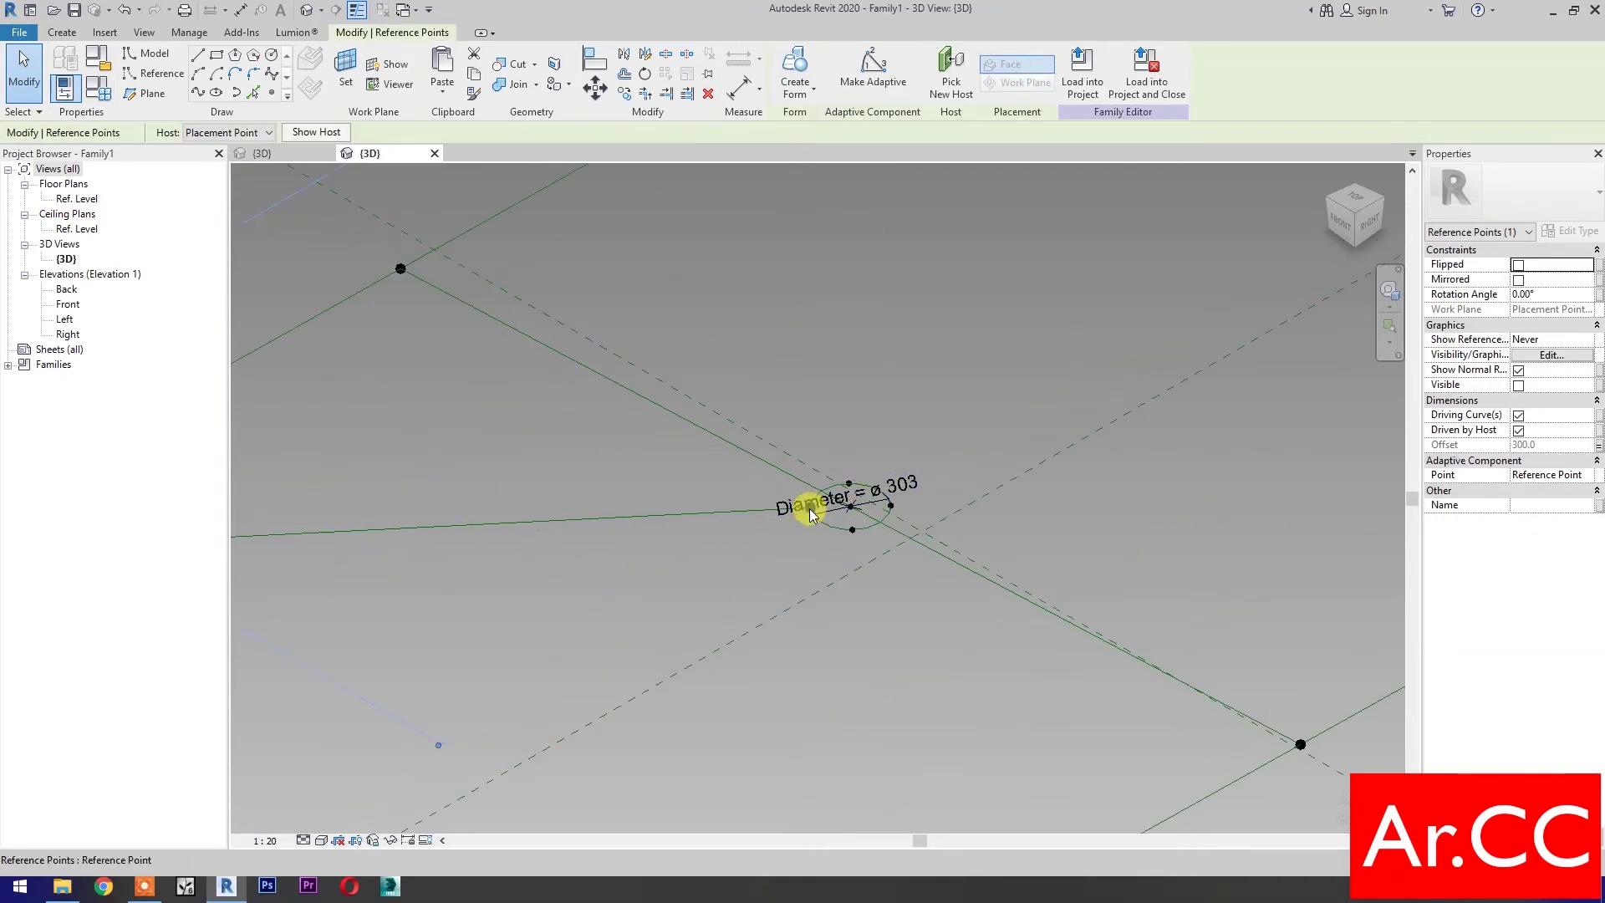
left_click(777, 575, "ctrl")
scroll(775, 577, "down", 3)
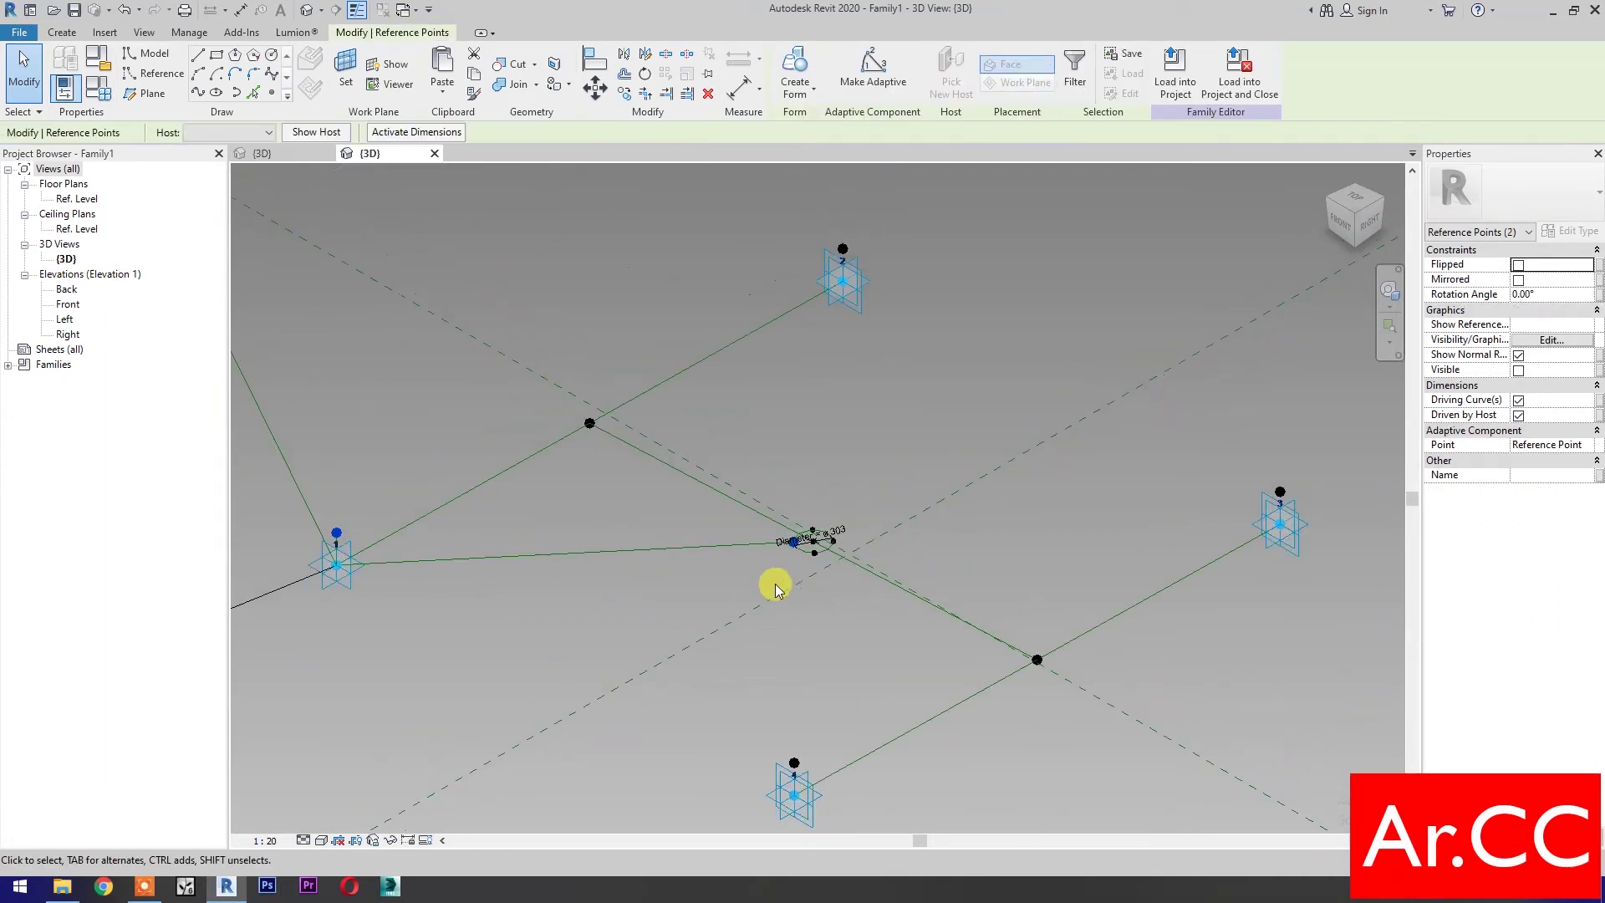
left_click(198, 95)
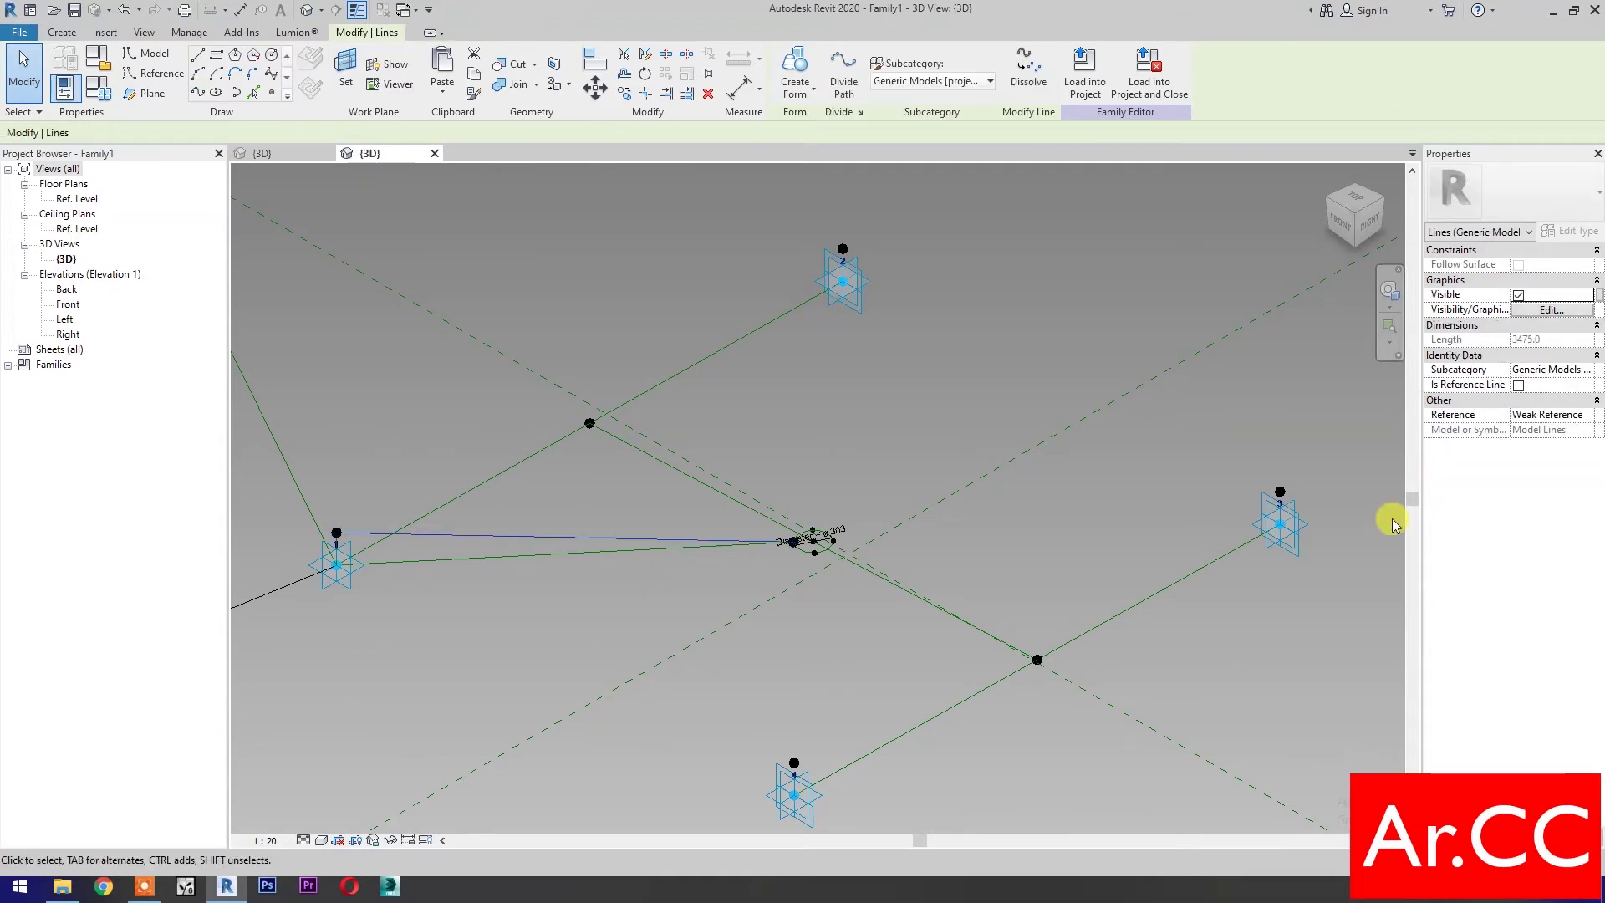
left_click(1518, 386)
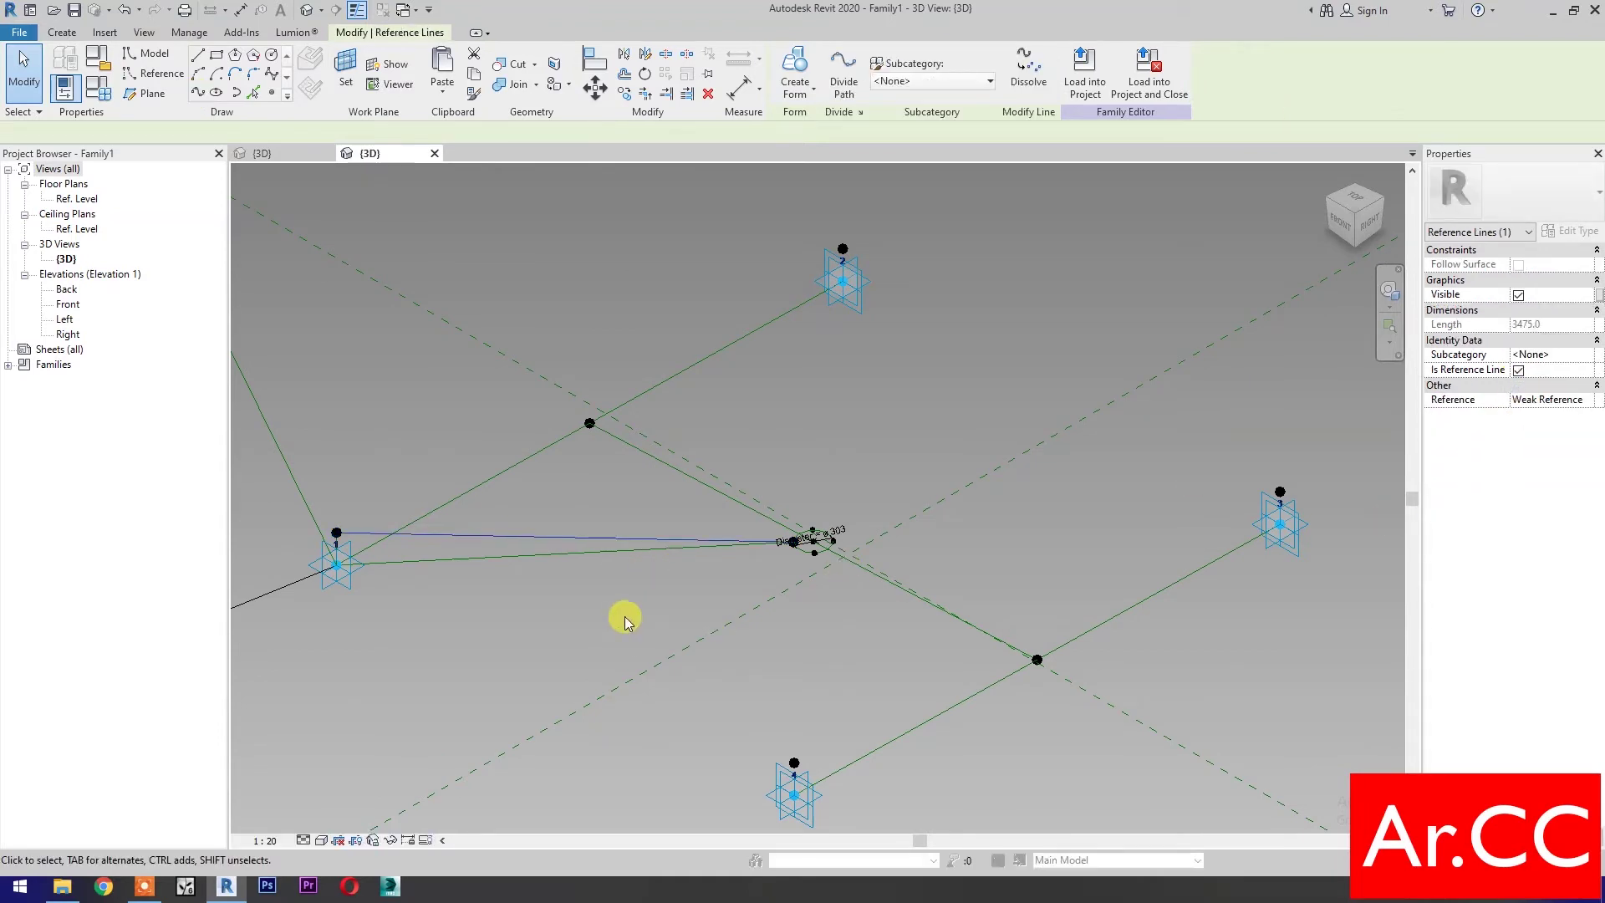
left_click(623, 618)
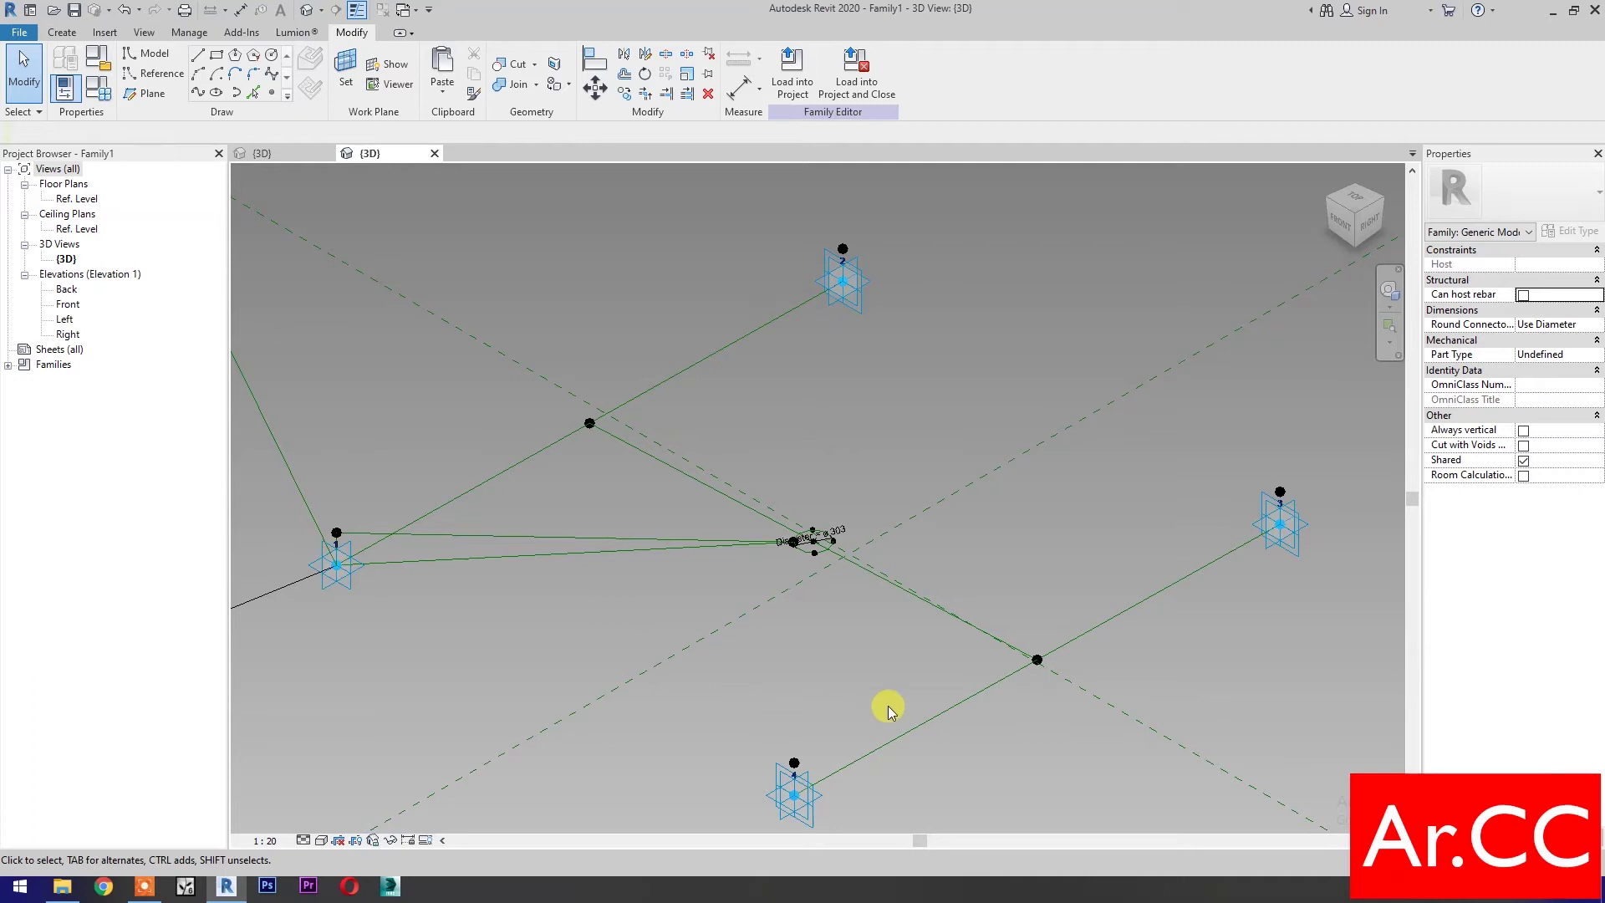
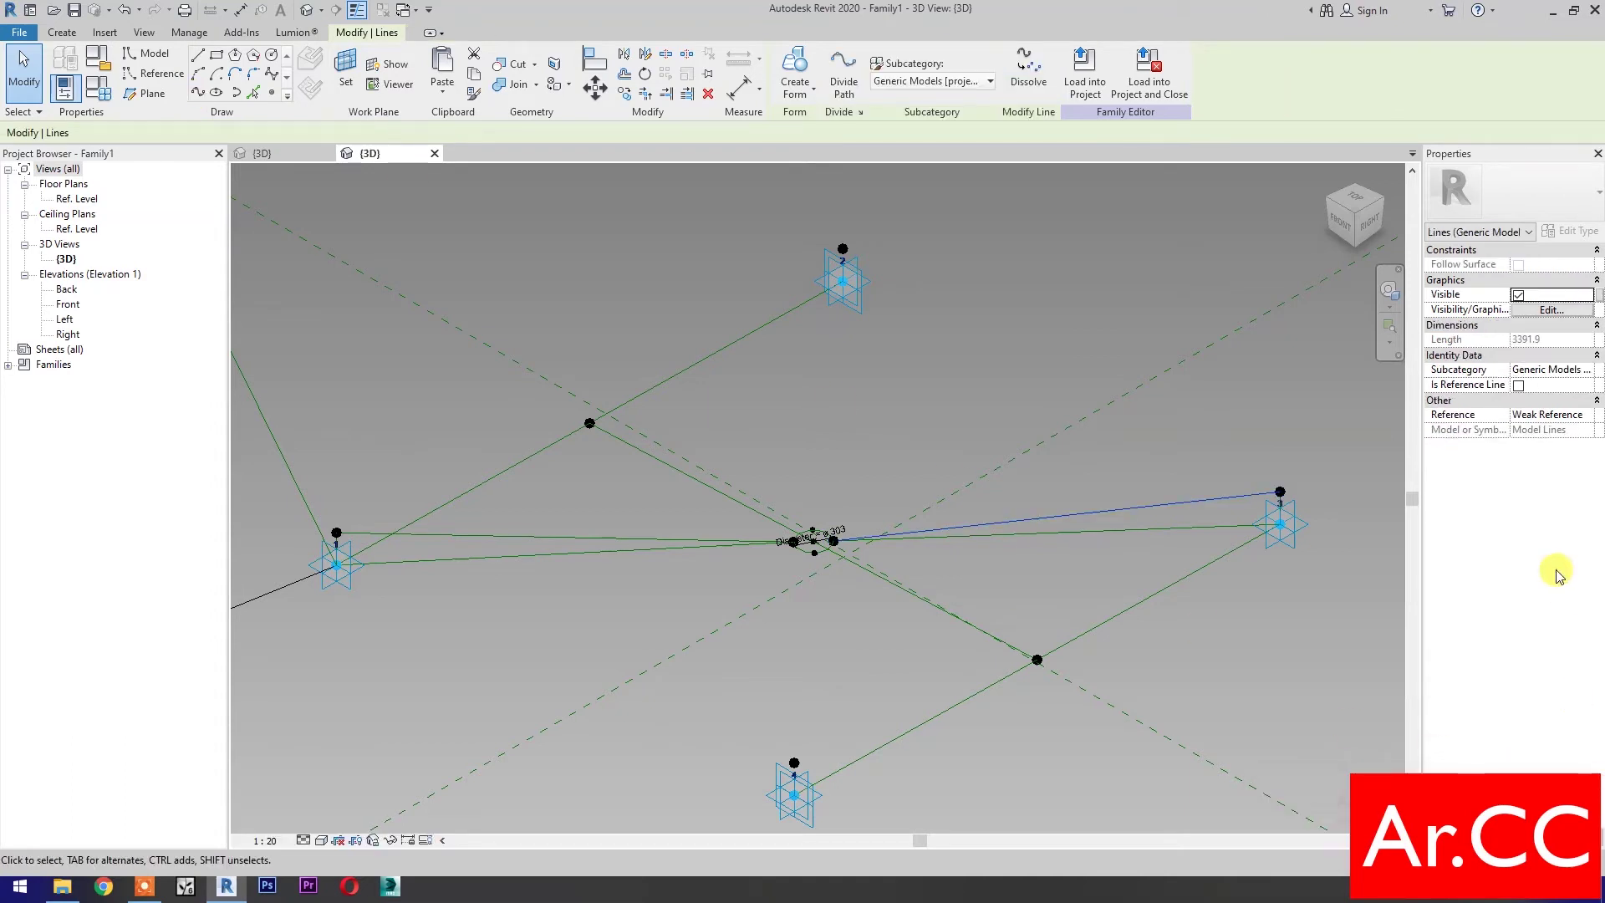
Step: Convert the line between the circle and the reference point above adaptive point 3 into a reference line
left_click(1518, 386)
left_click(1308, 635)
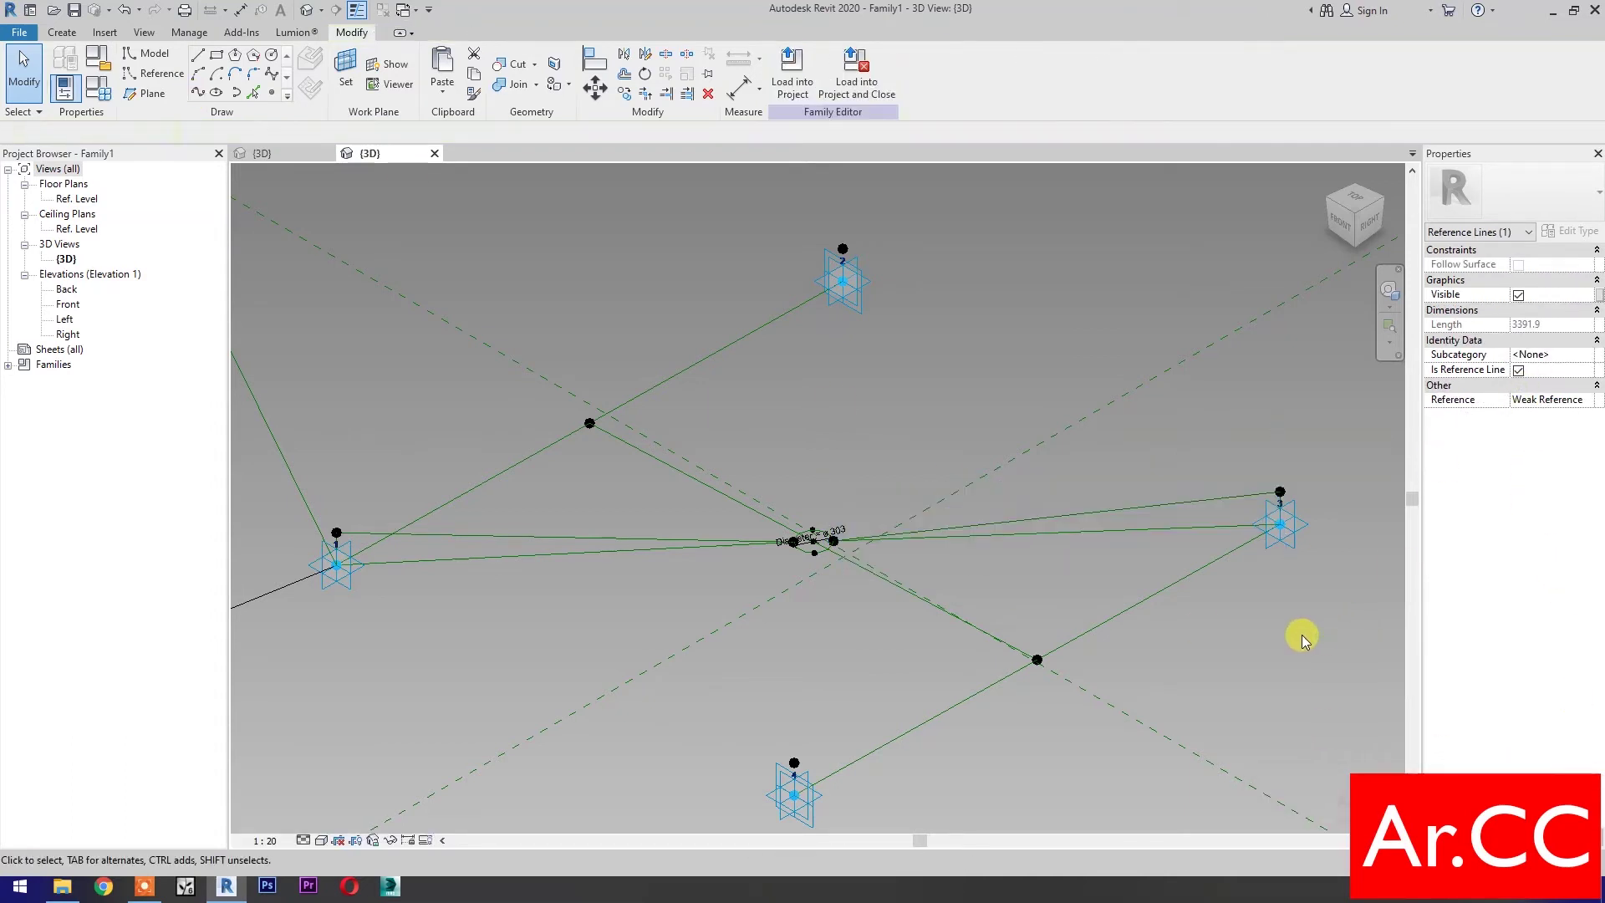
Step: Connect adaptive point 2 to the circle point facing it with a spline through points, made a reference line
left_click(844, 283)
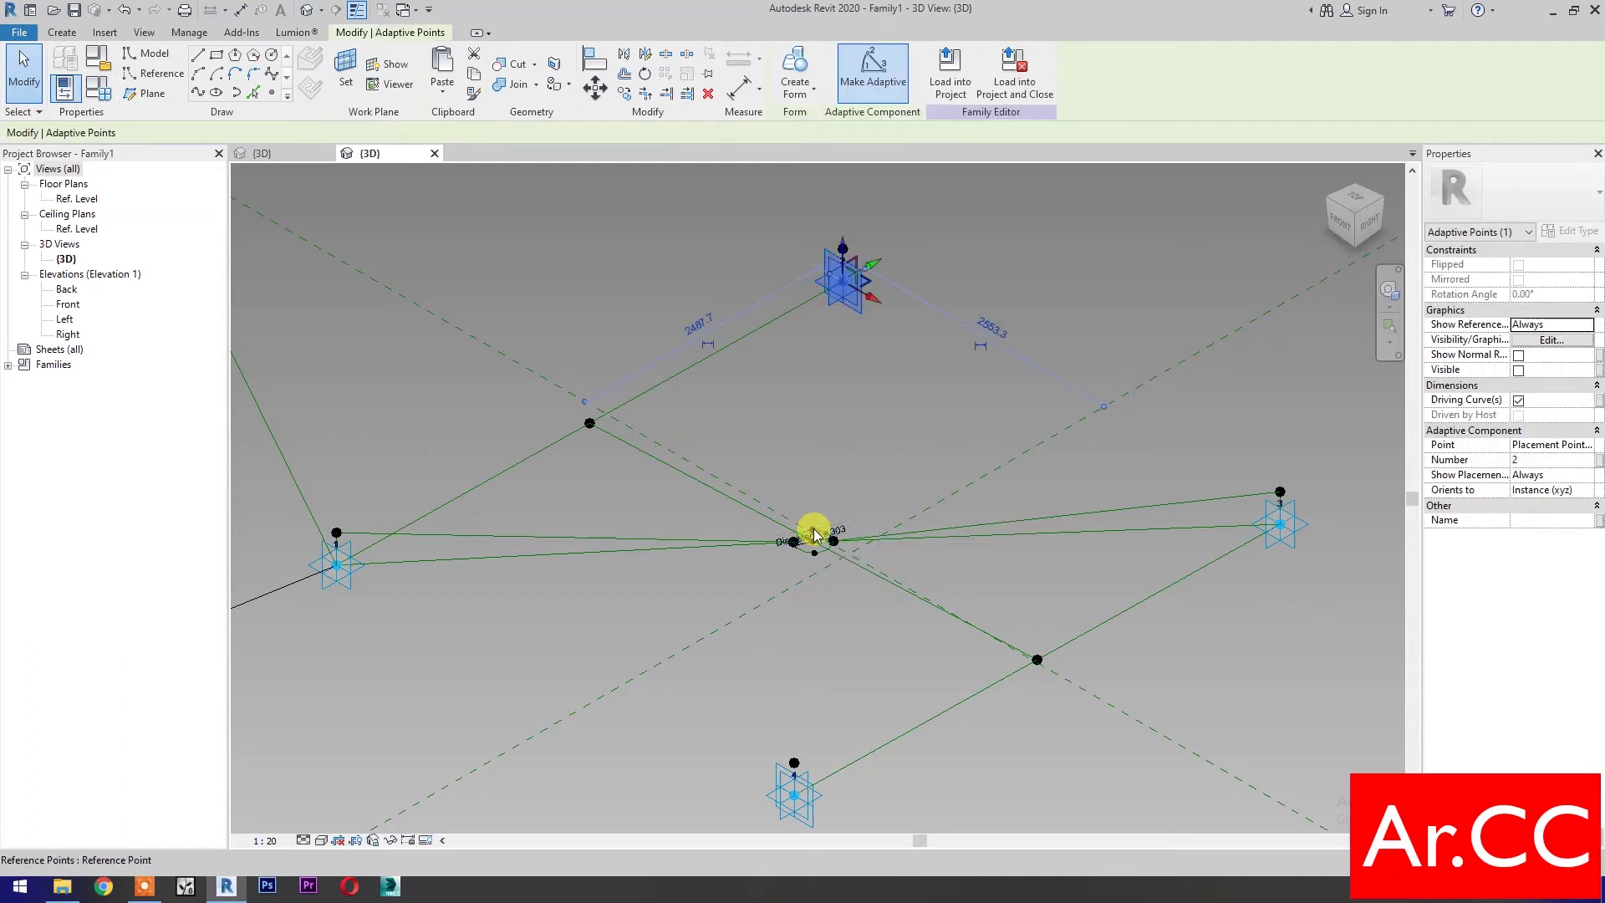
left_click(811, 532, "ctrl")
left_click(198, 92)
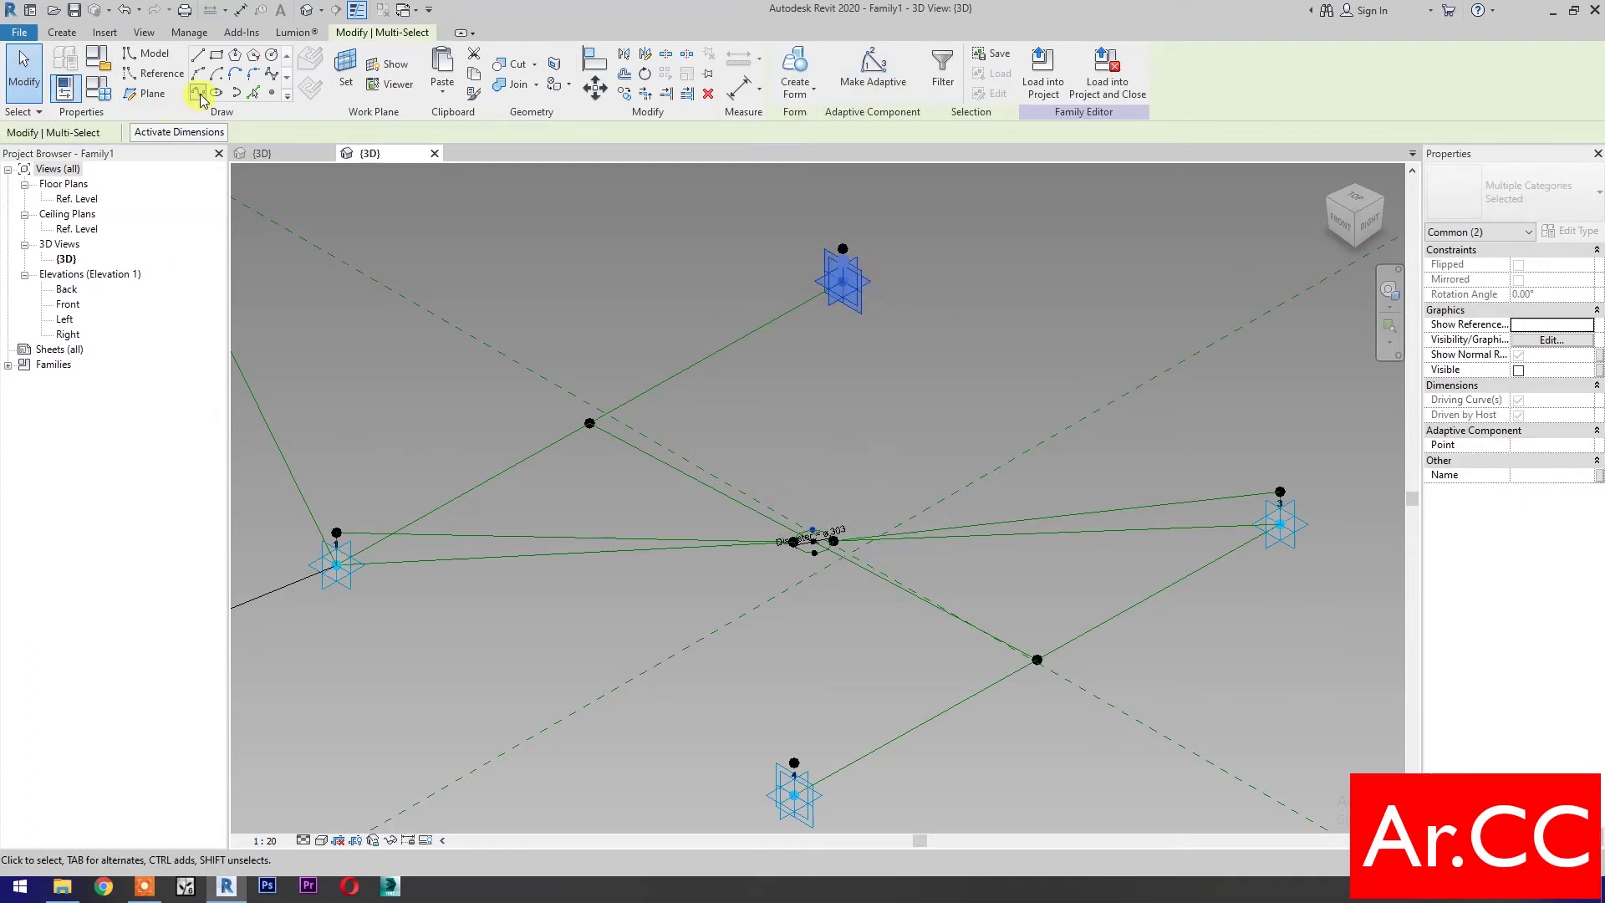
left_click(1518, 385)
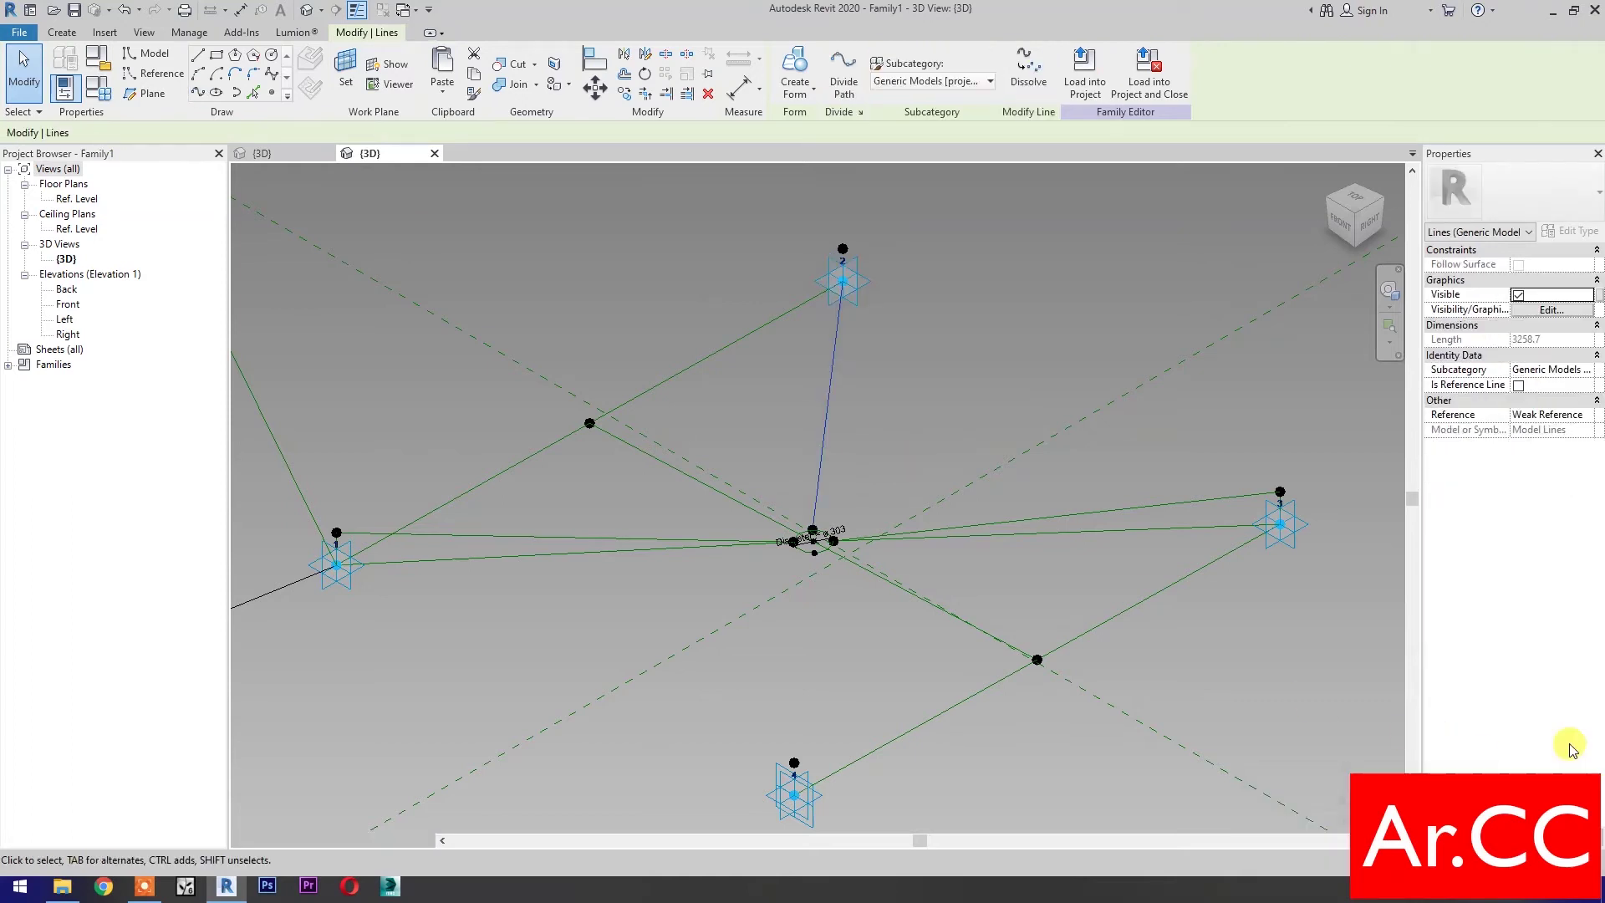
left_click(968, 413)
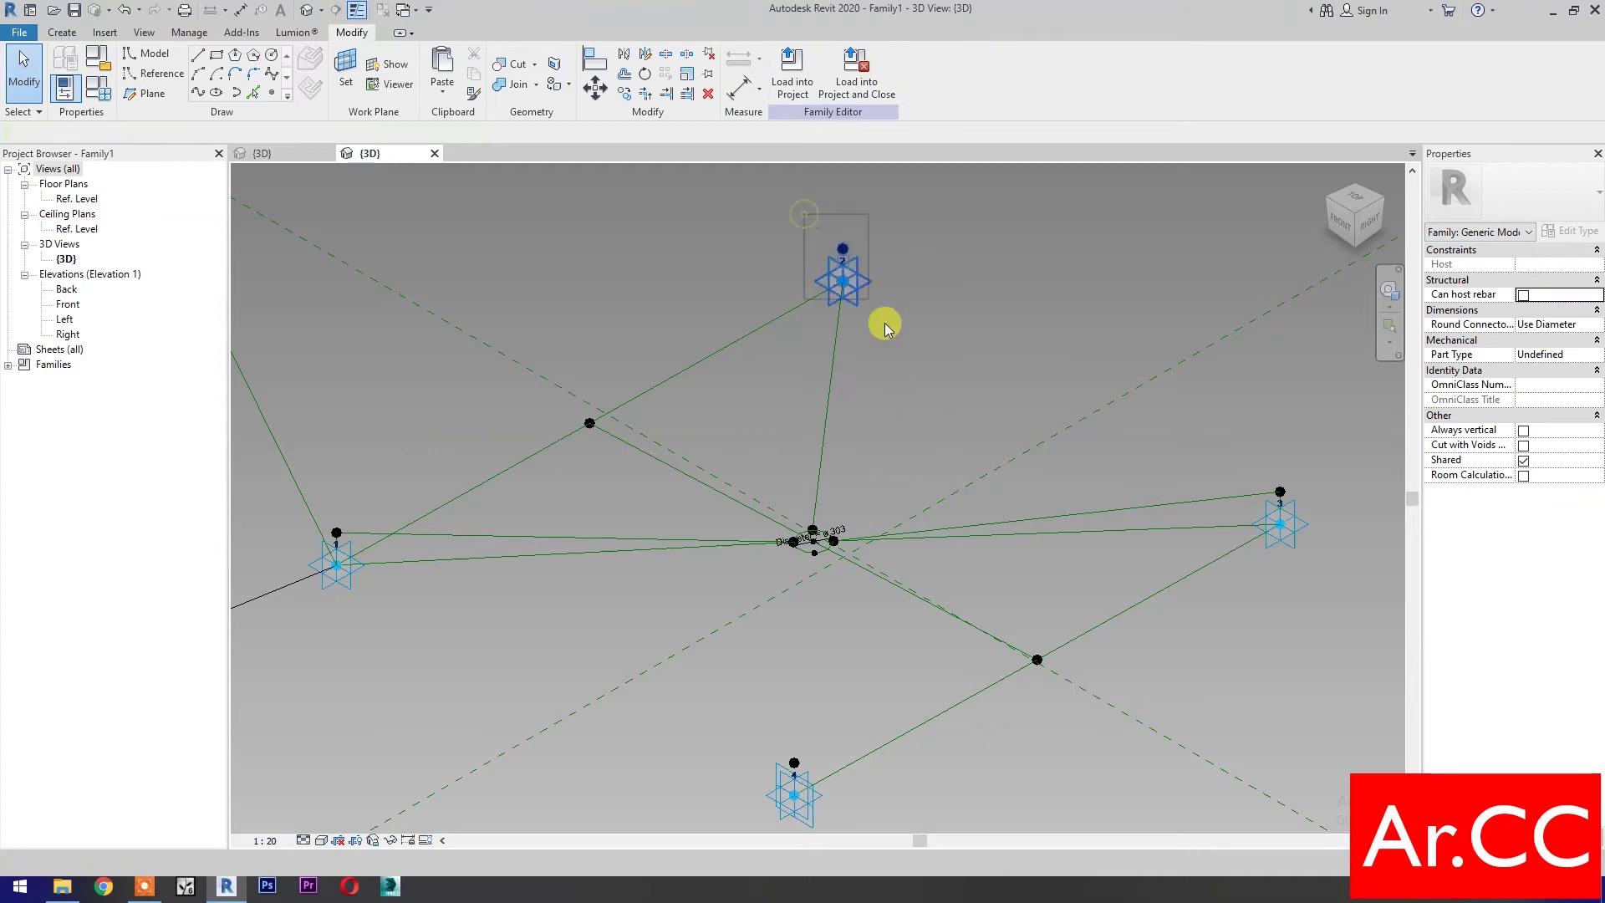
Step: Join adaptive point 2 and the reference point above it with a vertical spline through points, made a reference line
left_click_drag(945, 394, 875, 360)
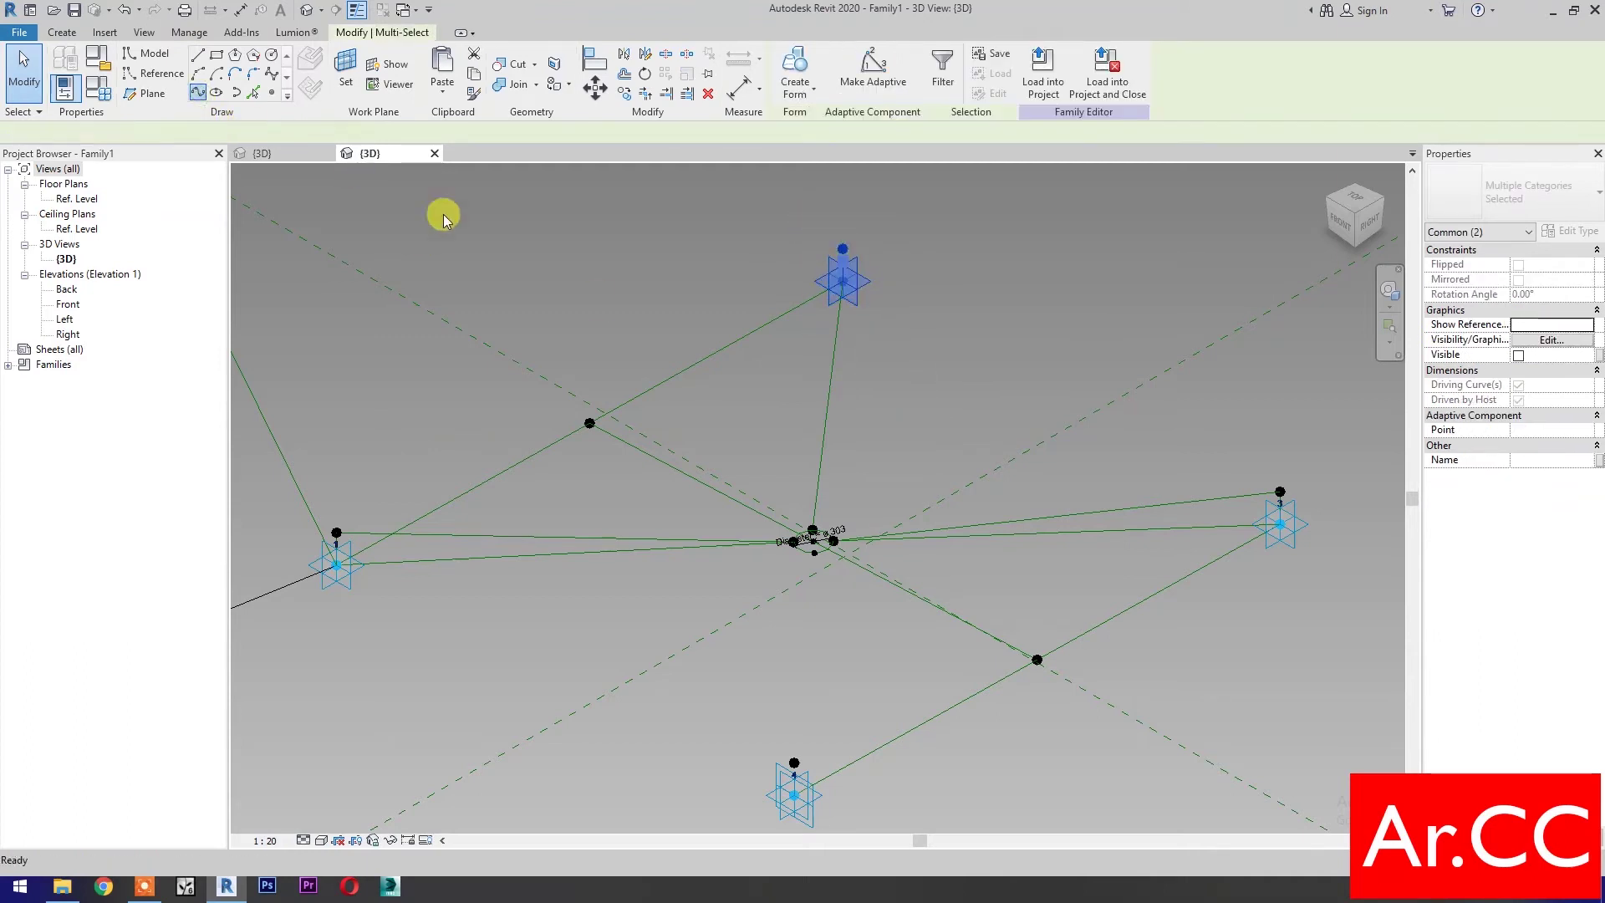
left_click(830, 349)
left_click(1518, 385)
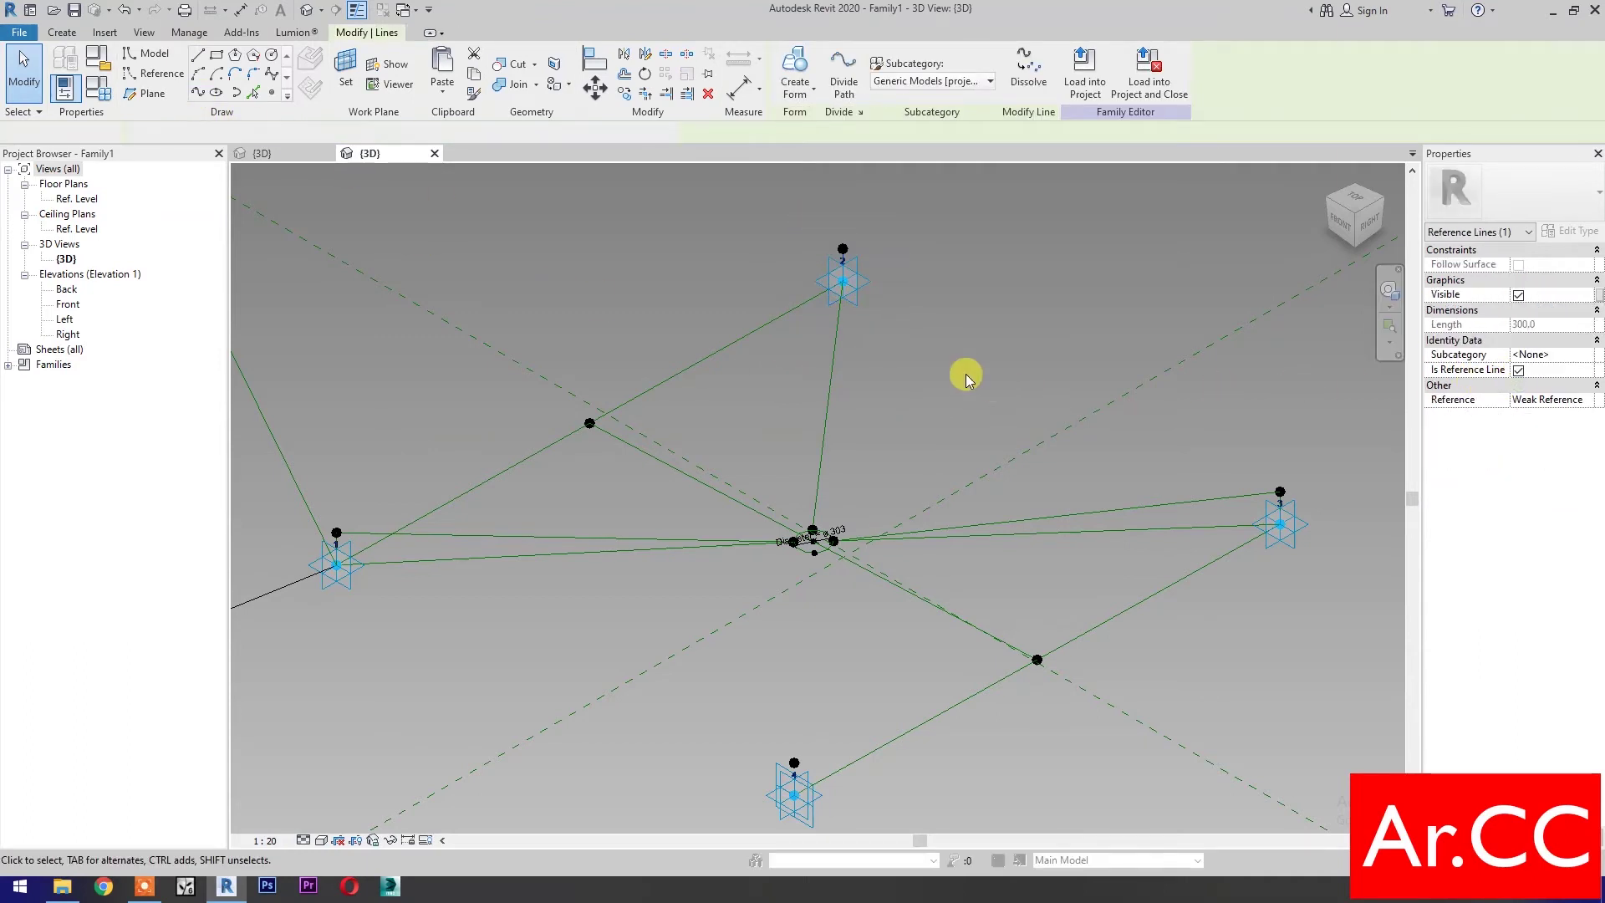
Step: Connect the reference point above adaptive point 2 to the circle point facing it with a spline through points, made a reference line
left_click(965, 374)
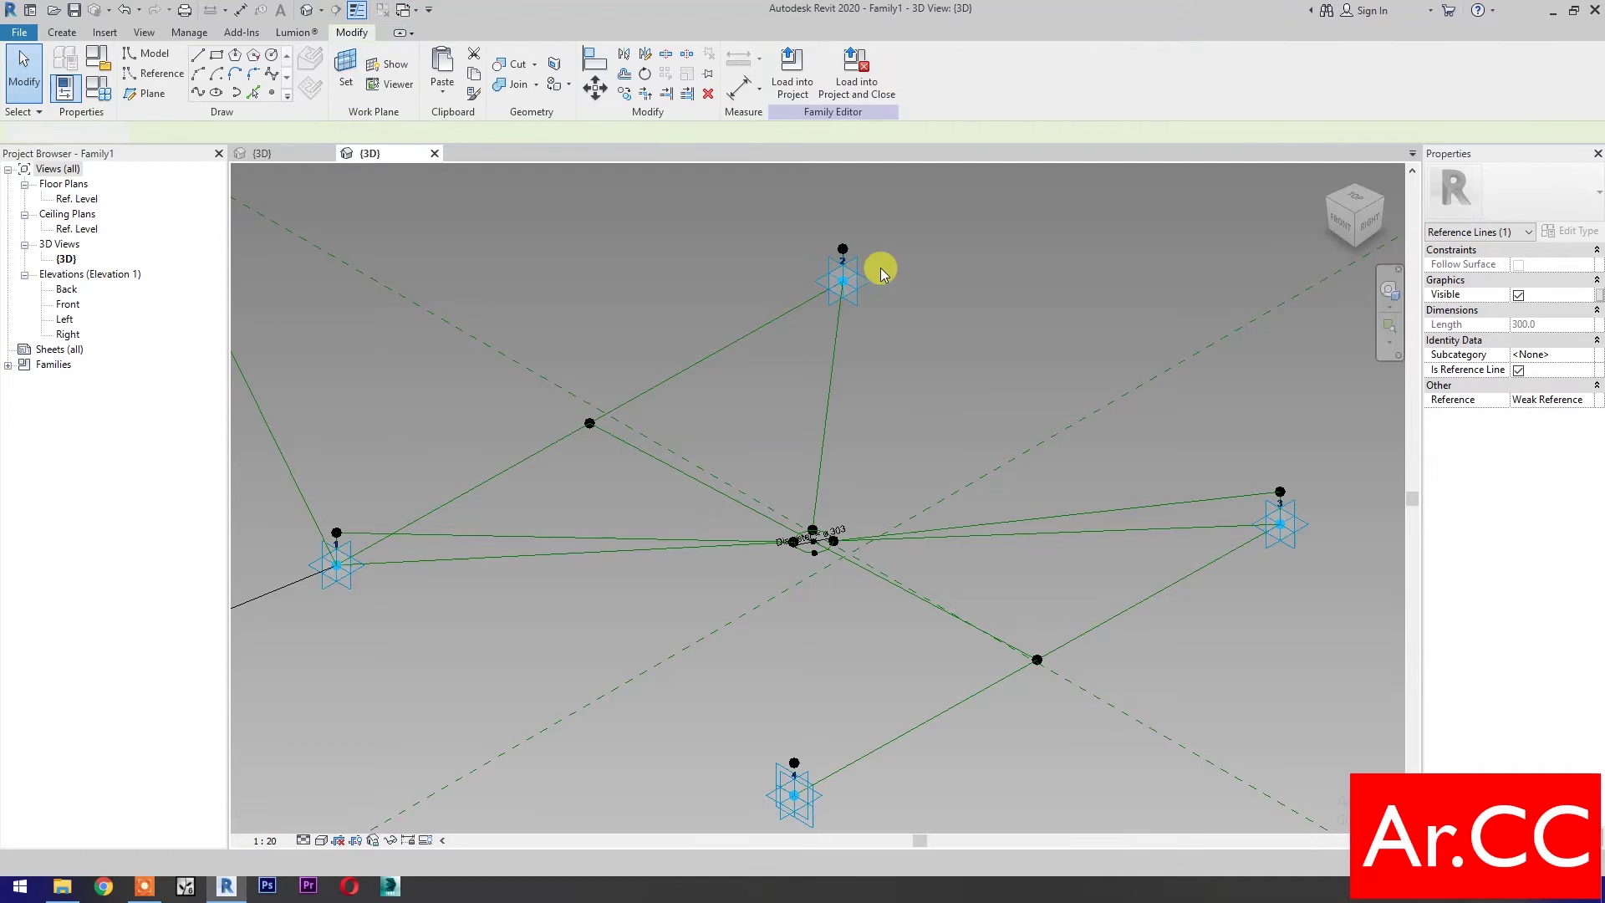
left_click(842, 246)
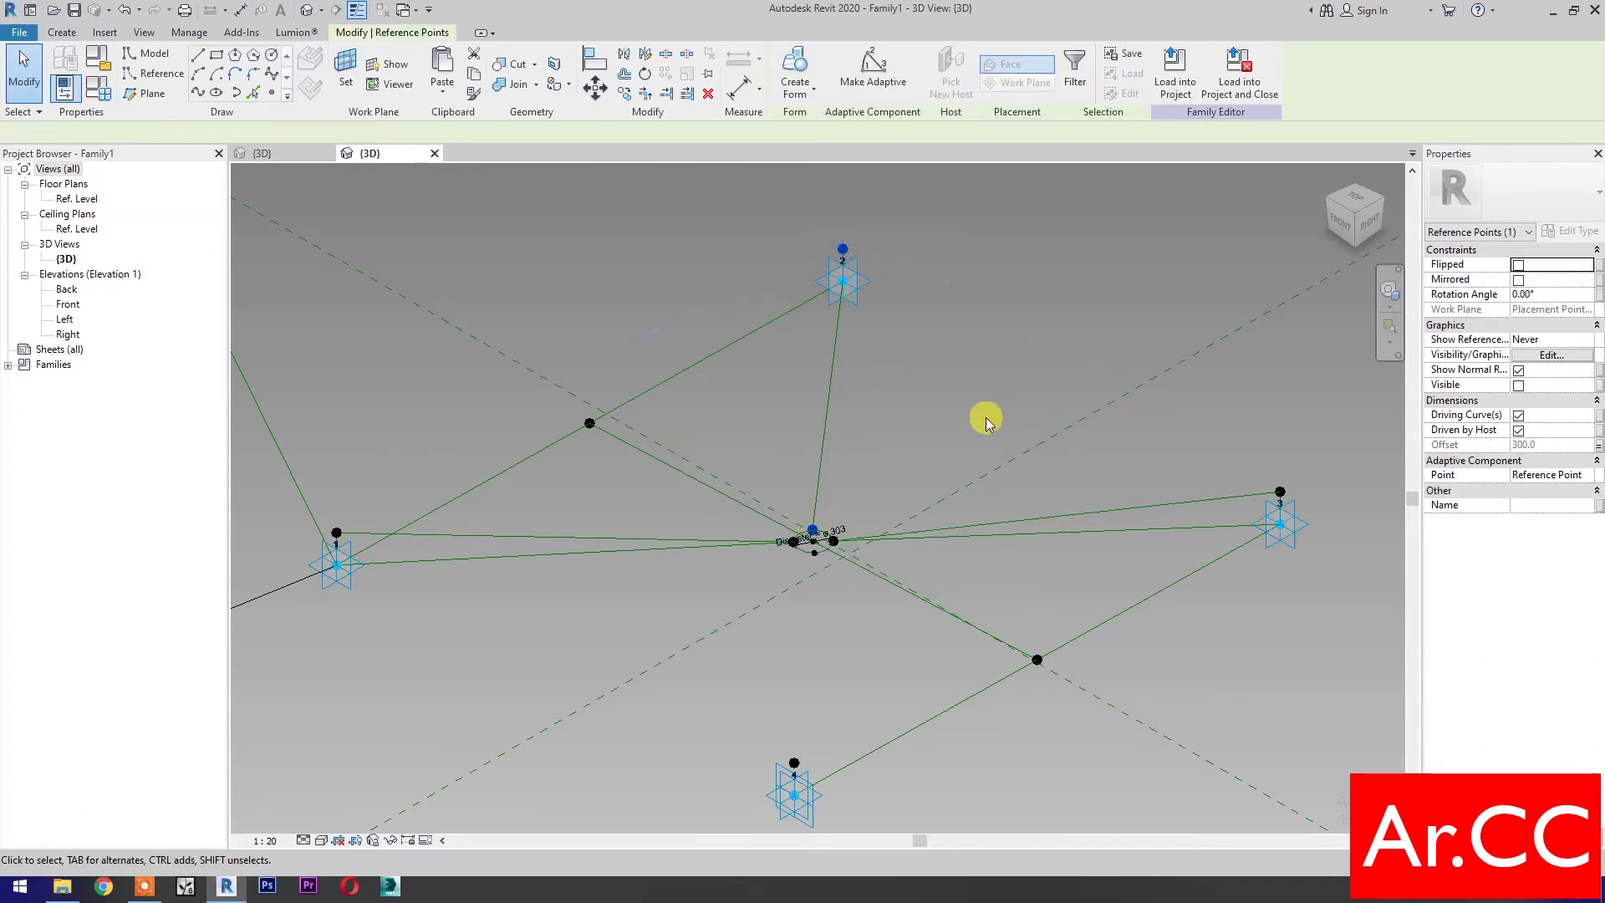
left_click(200, 95)
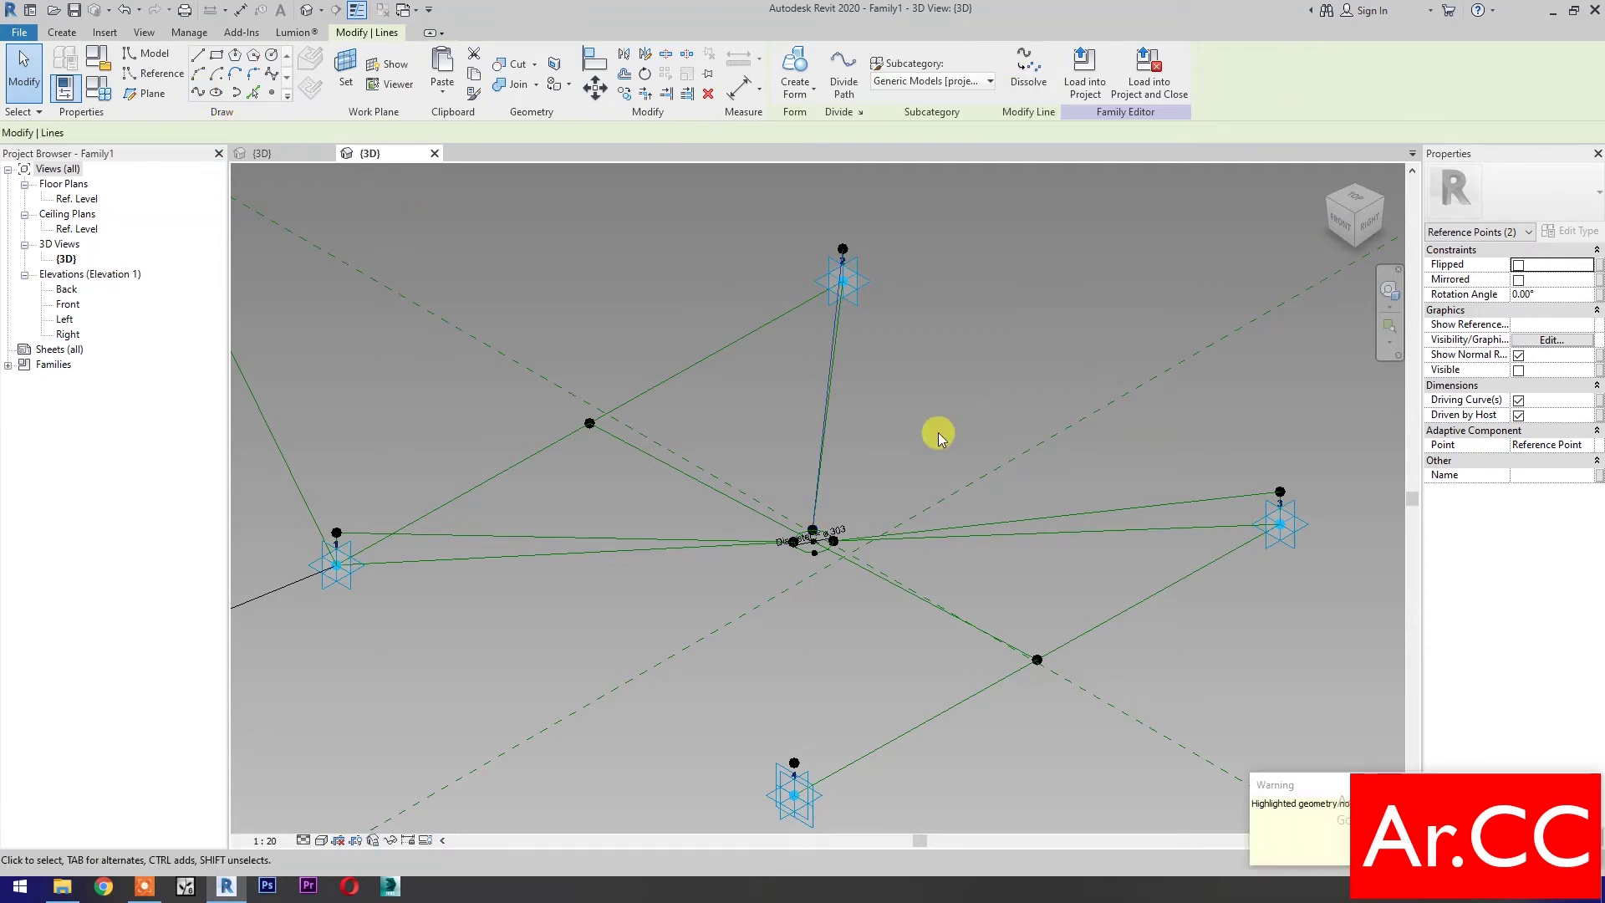
left_click(1517, 385)
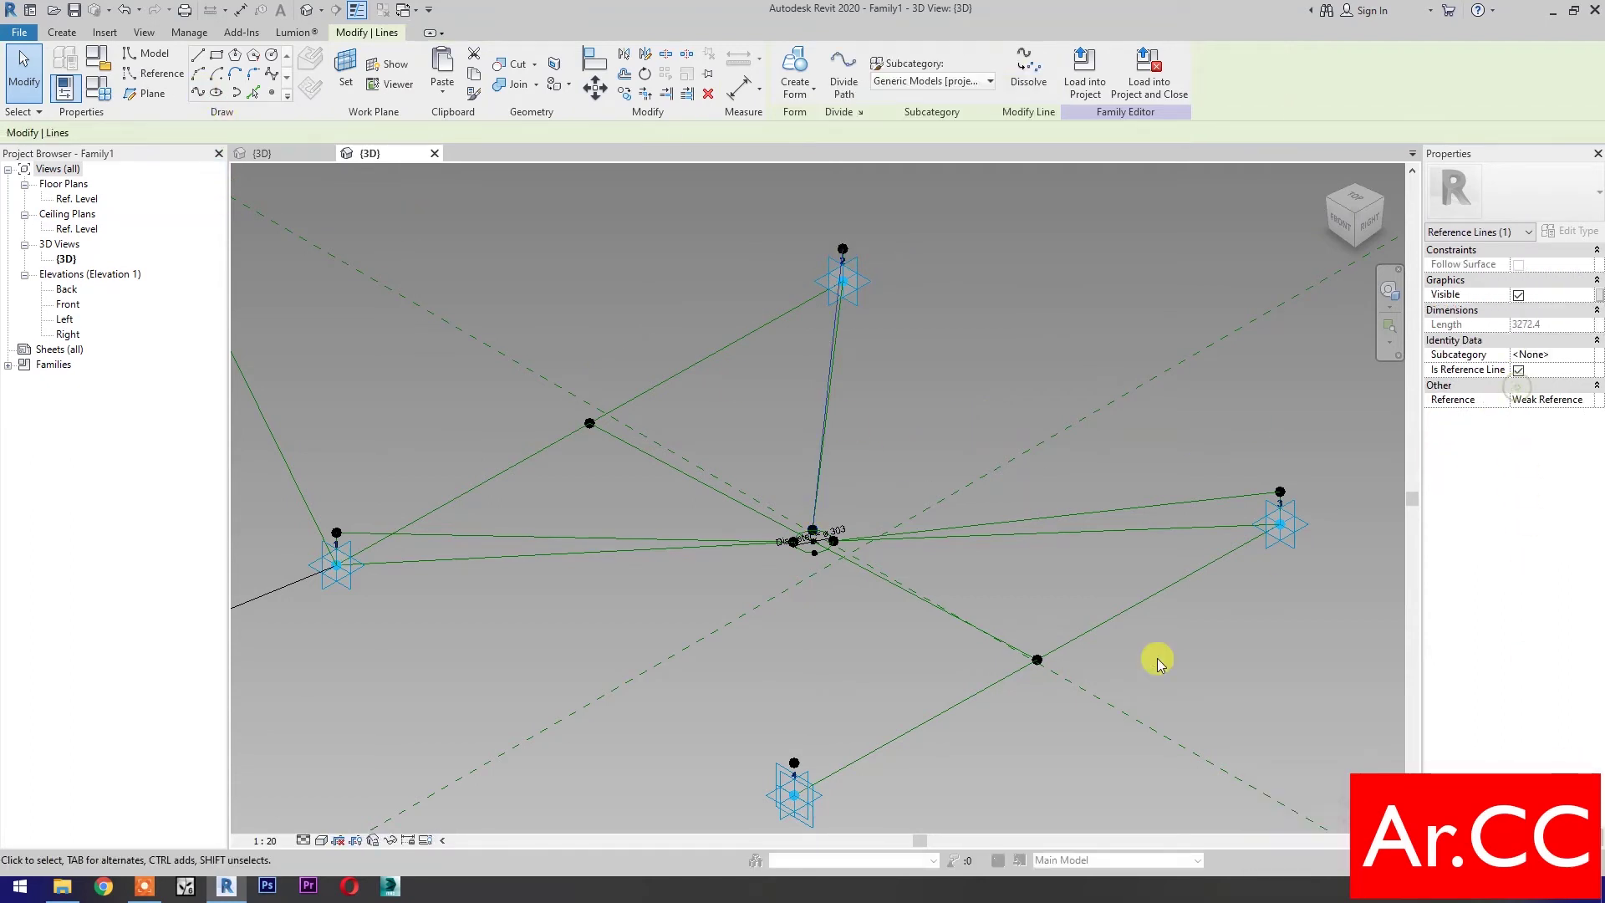
left_click(953, 777)
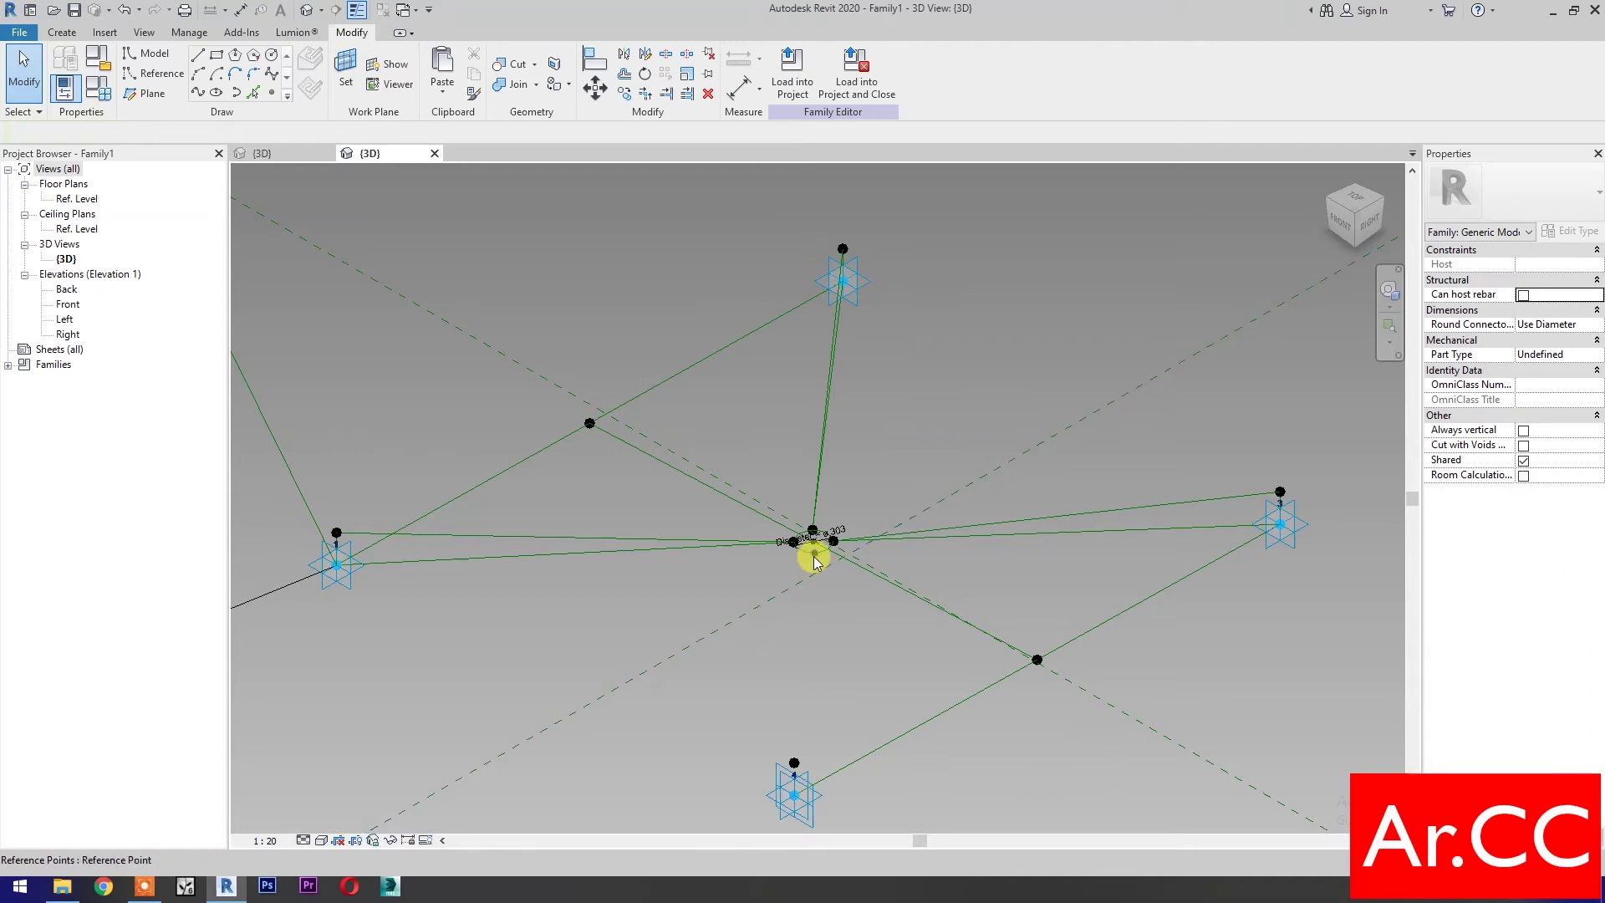
Step: Connect adaptive point 4 to the circle point facing it with a spline through points, made a reference line
left_click(795, 801, "ctrl")
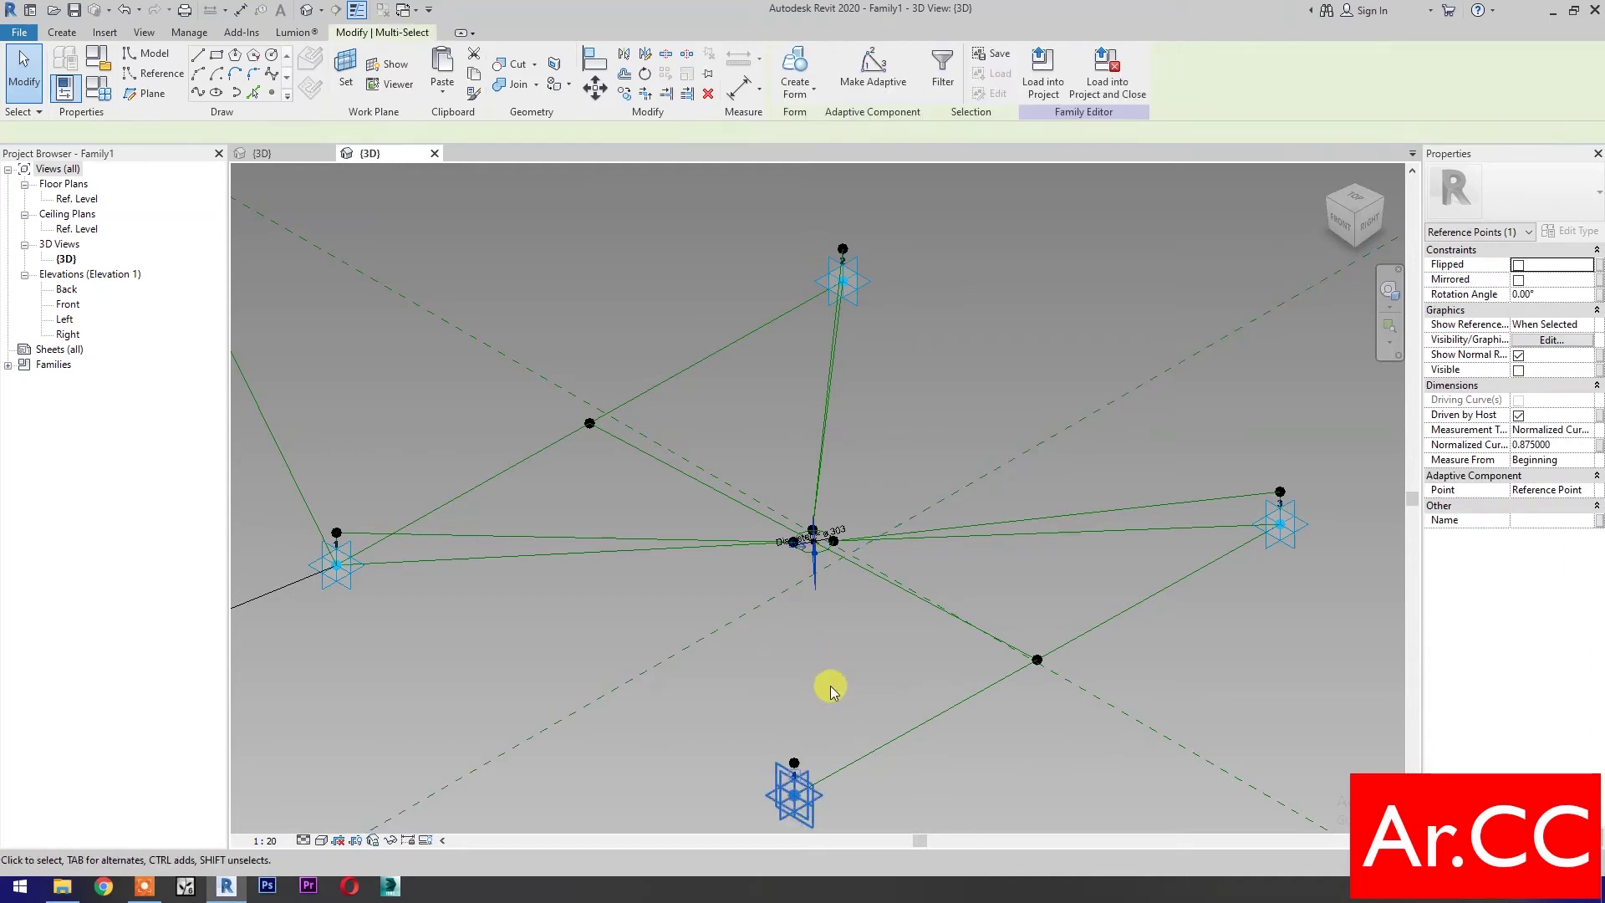
left_click(204, 92)
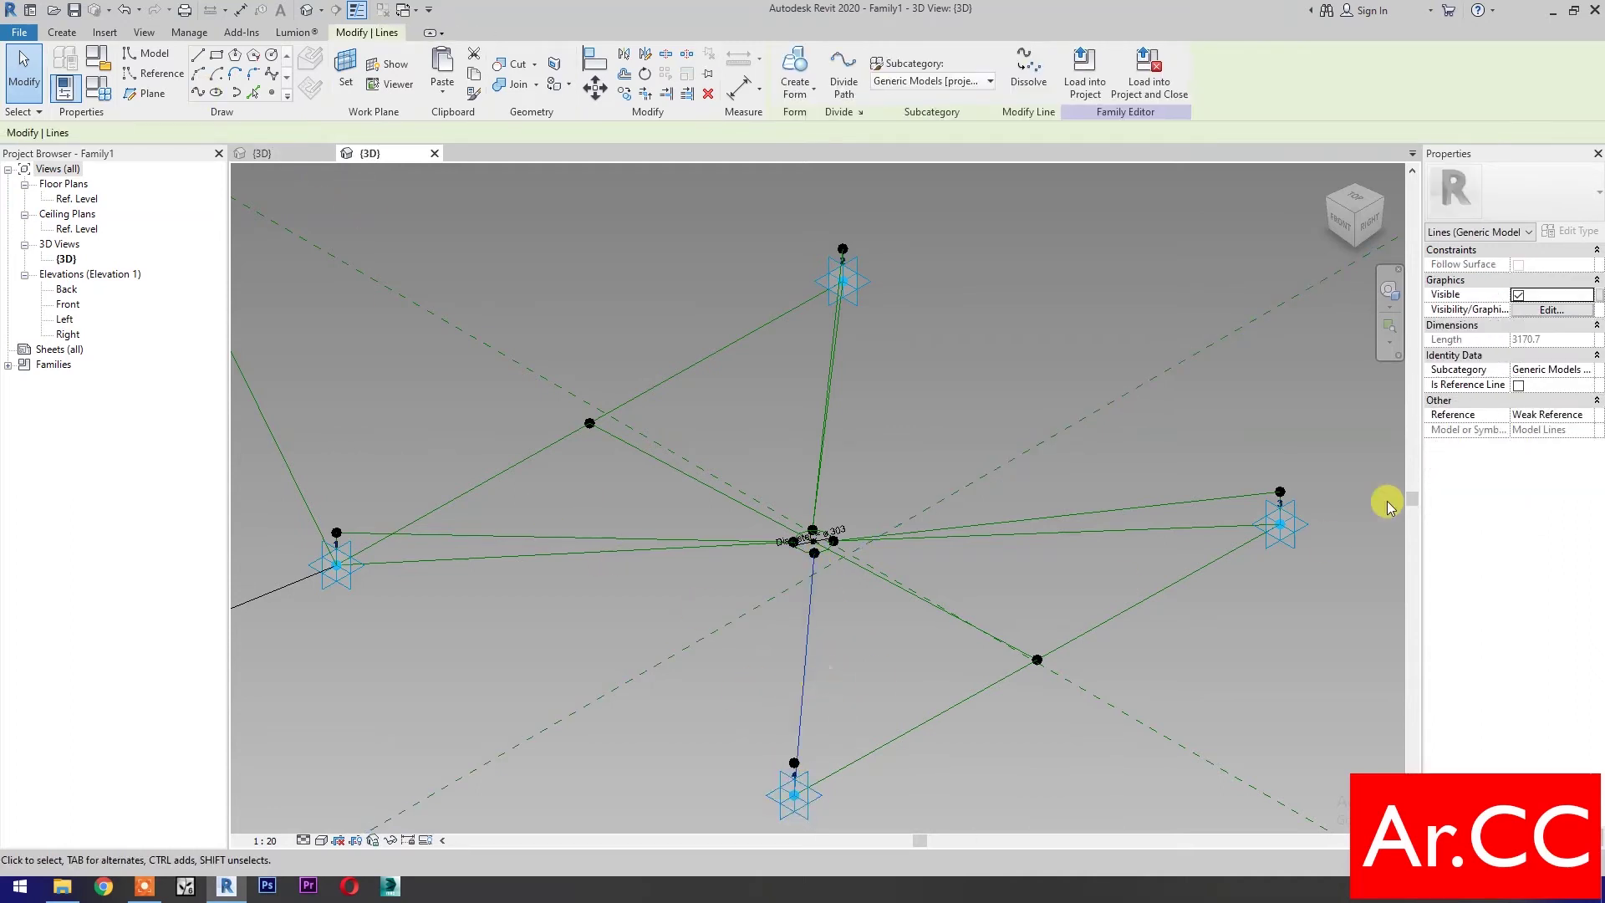
left_click(1520, 386)
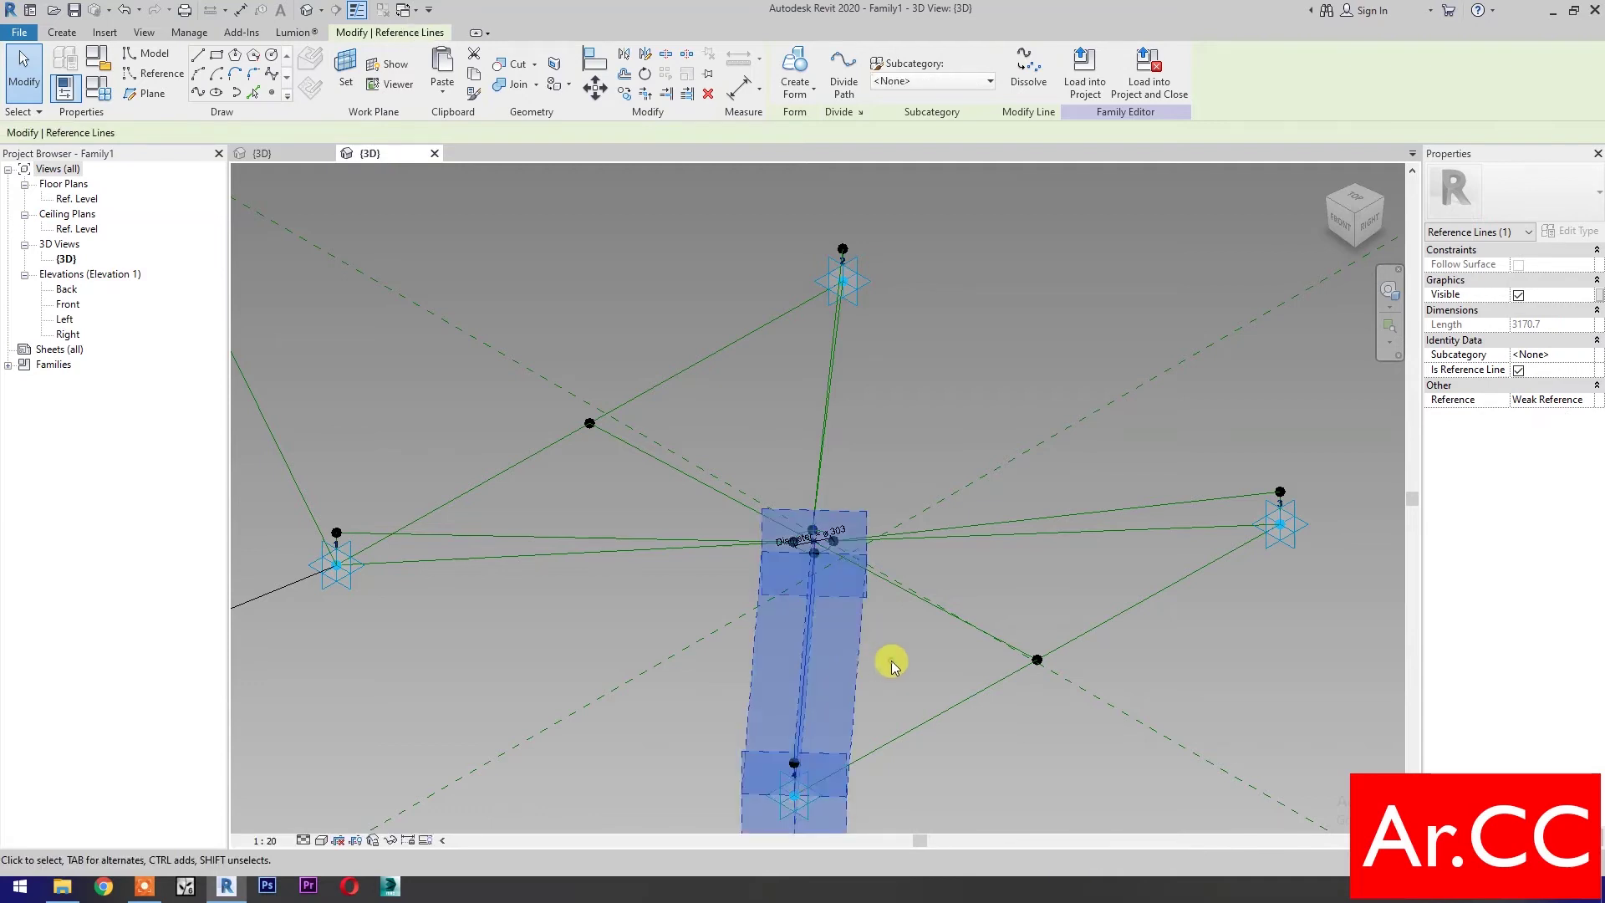
left_click(870, 664)
Step: Join adaptive point 4 and the reference point above it with a vertical spline through points, made a reference line
left_click_drag(729, 714, 870, 824)
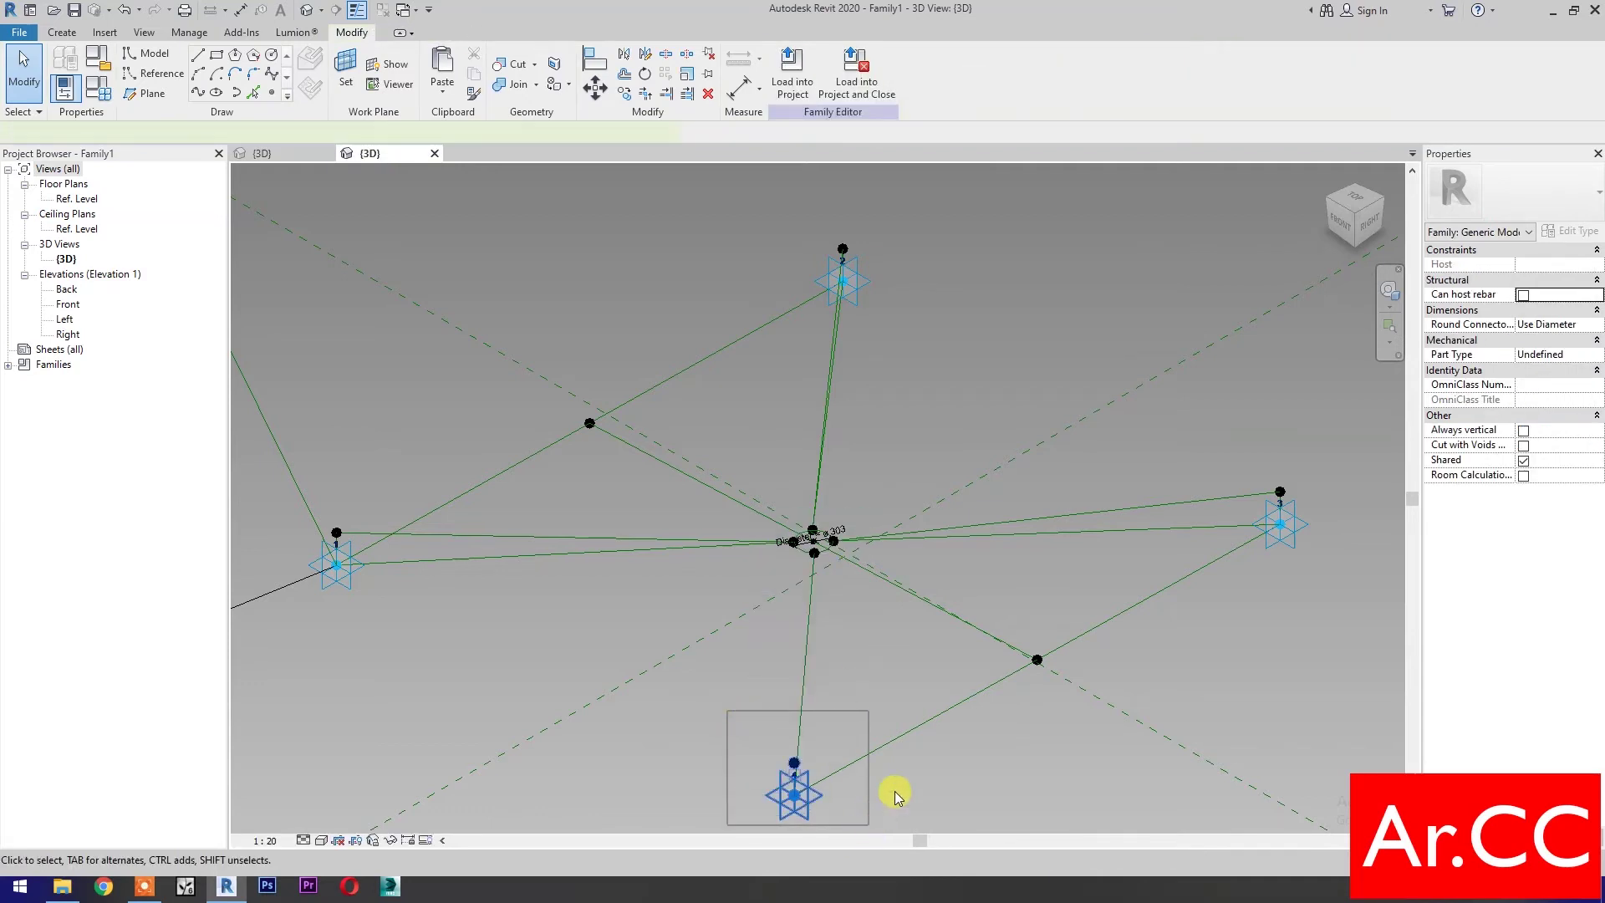
left_click(203, 92)
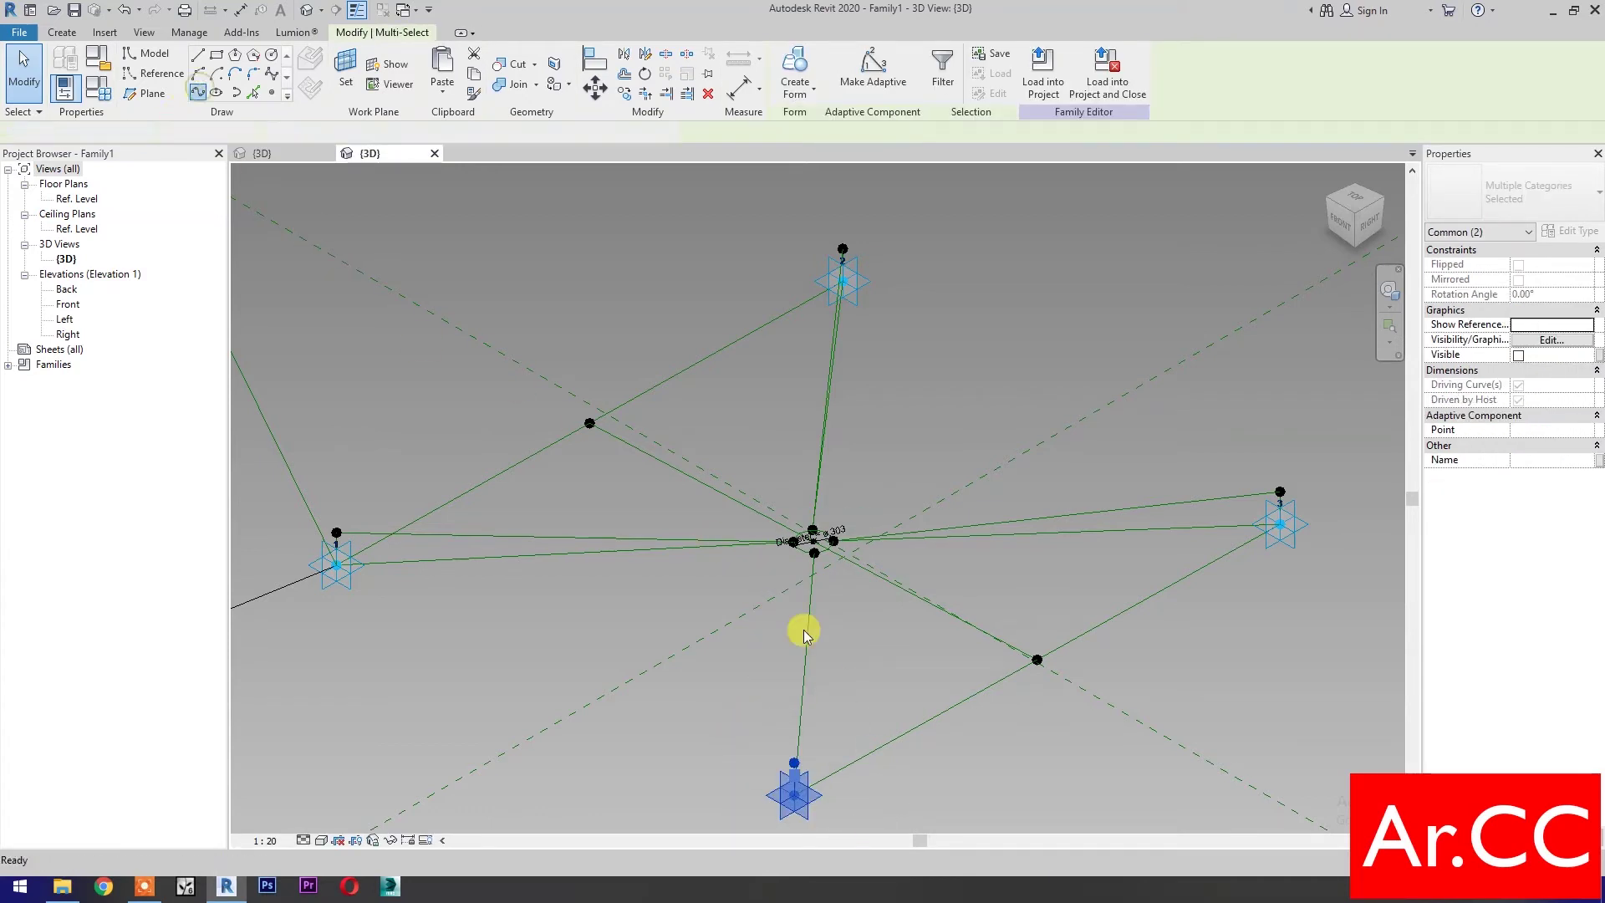
left_click(1519, 384)
left_click(885, 668)
Step: Connect the reference point above adaptive point 4 to the circle point facing it with a spline through points, made a reference line
left_click(796, 762)
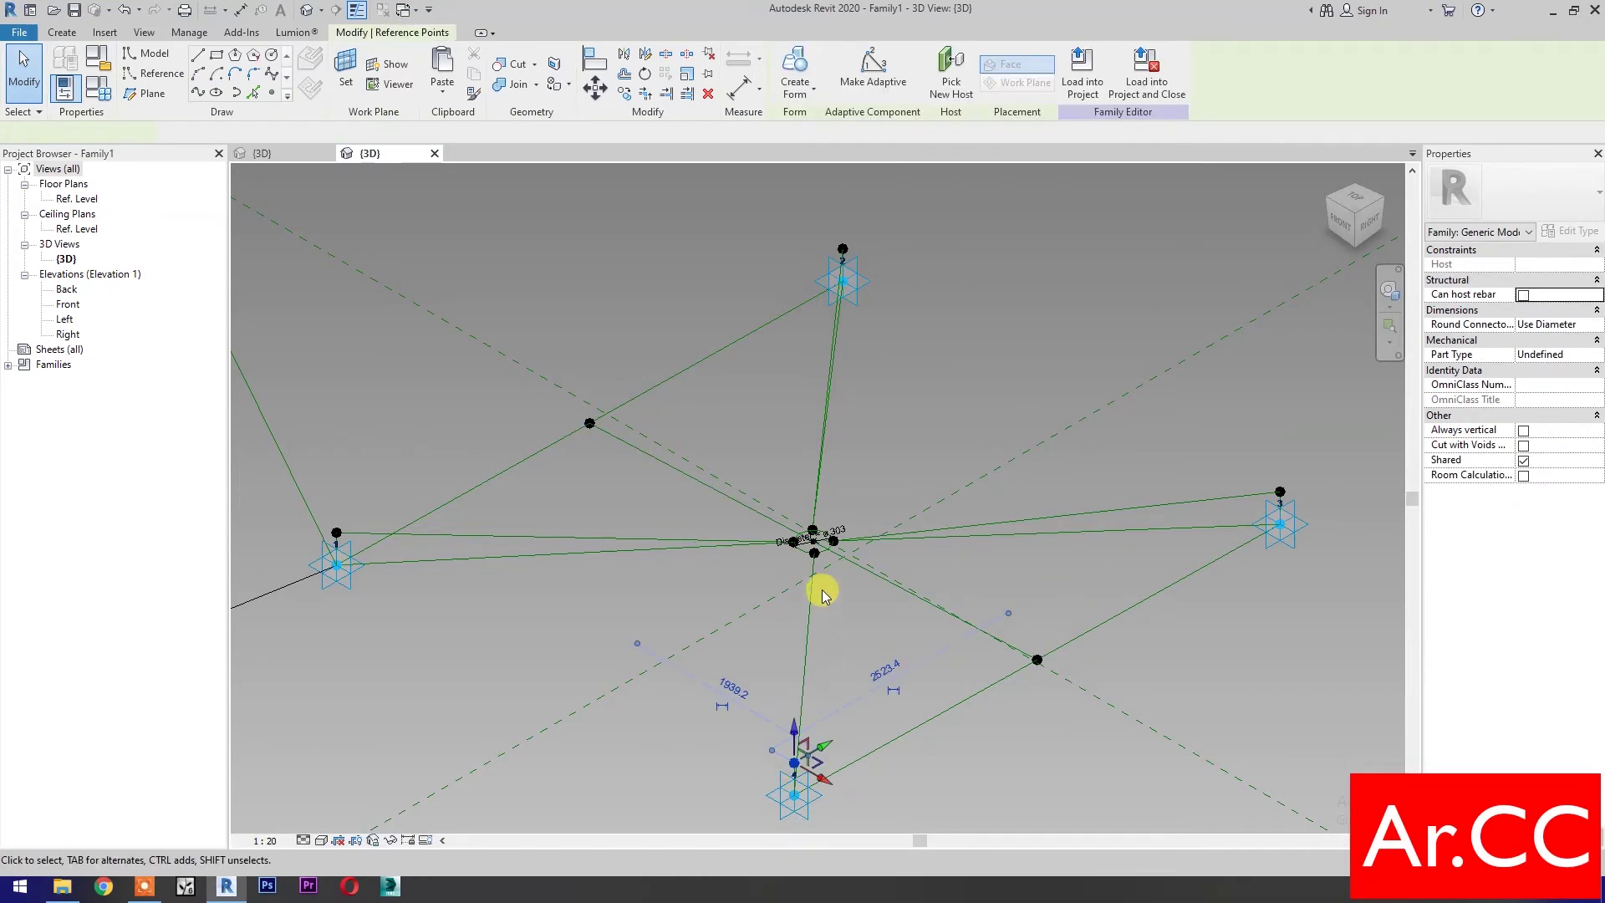
left_click(815, 553, "ctrl")
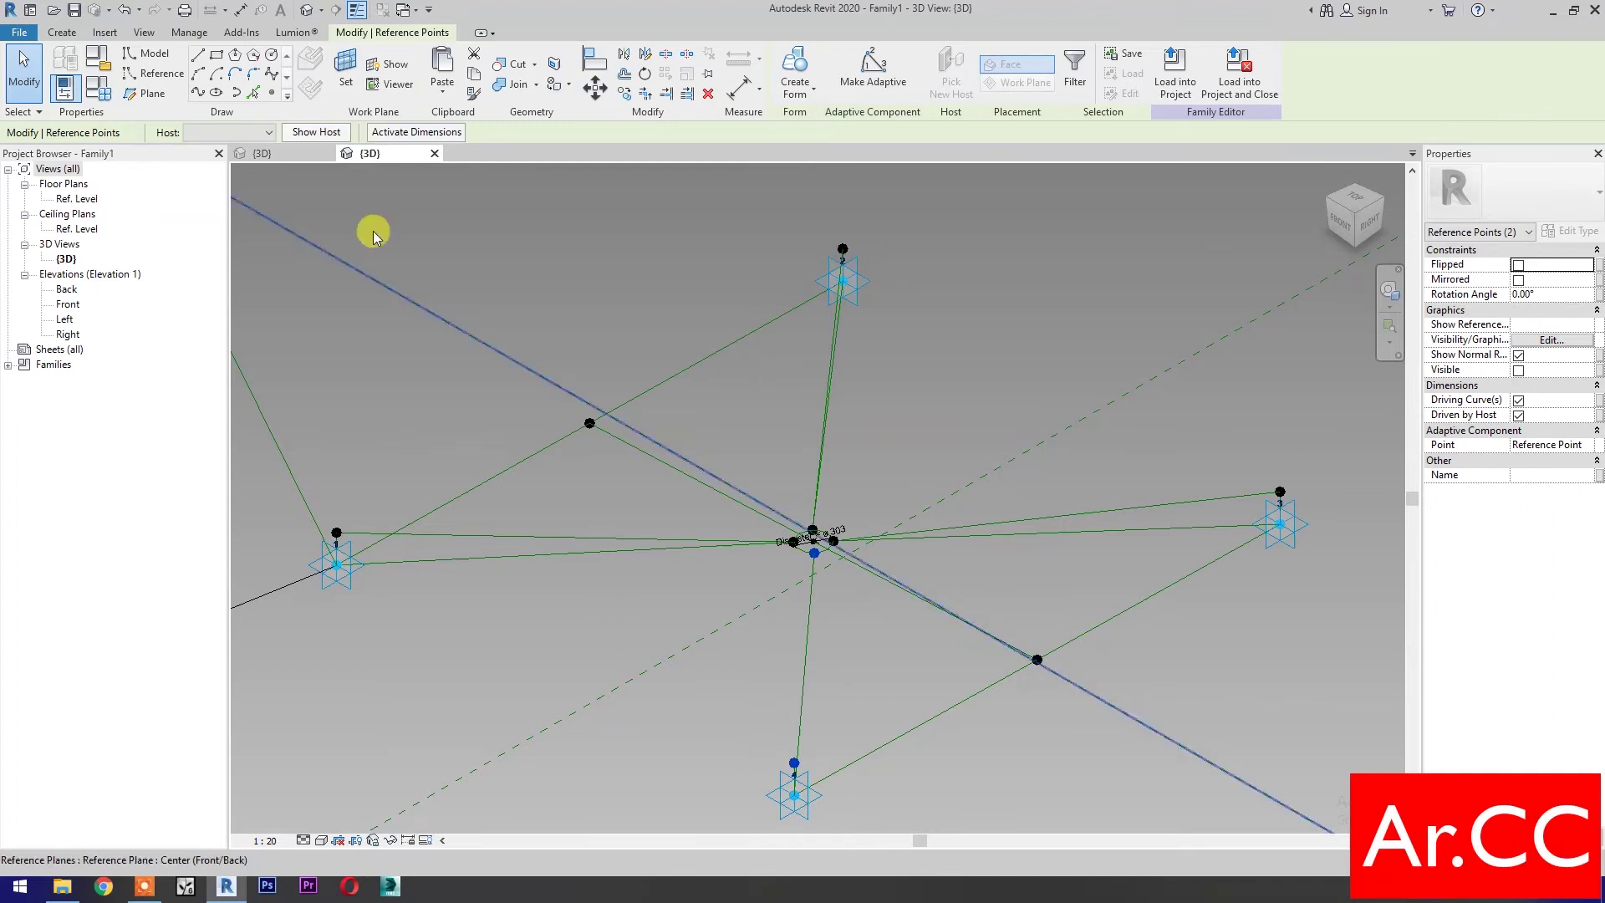
left_click(203, 94)
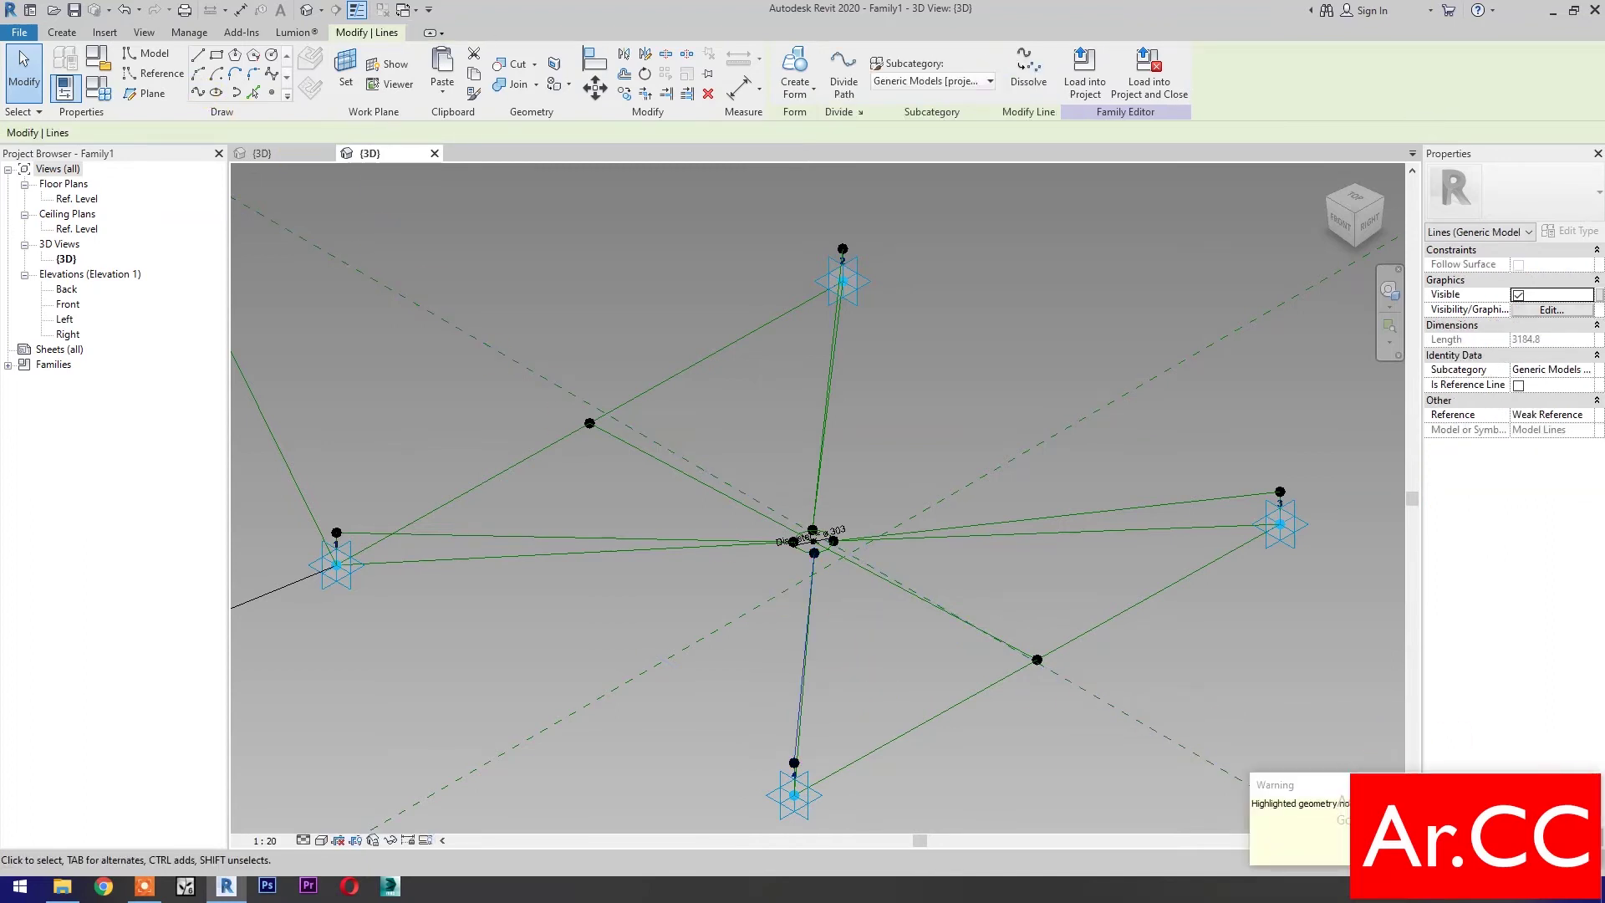
left_click(1518, 386)
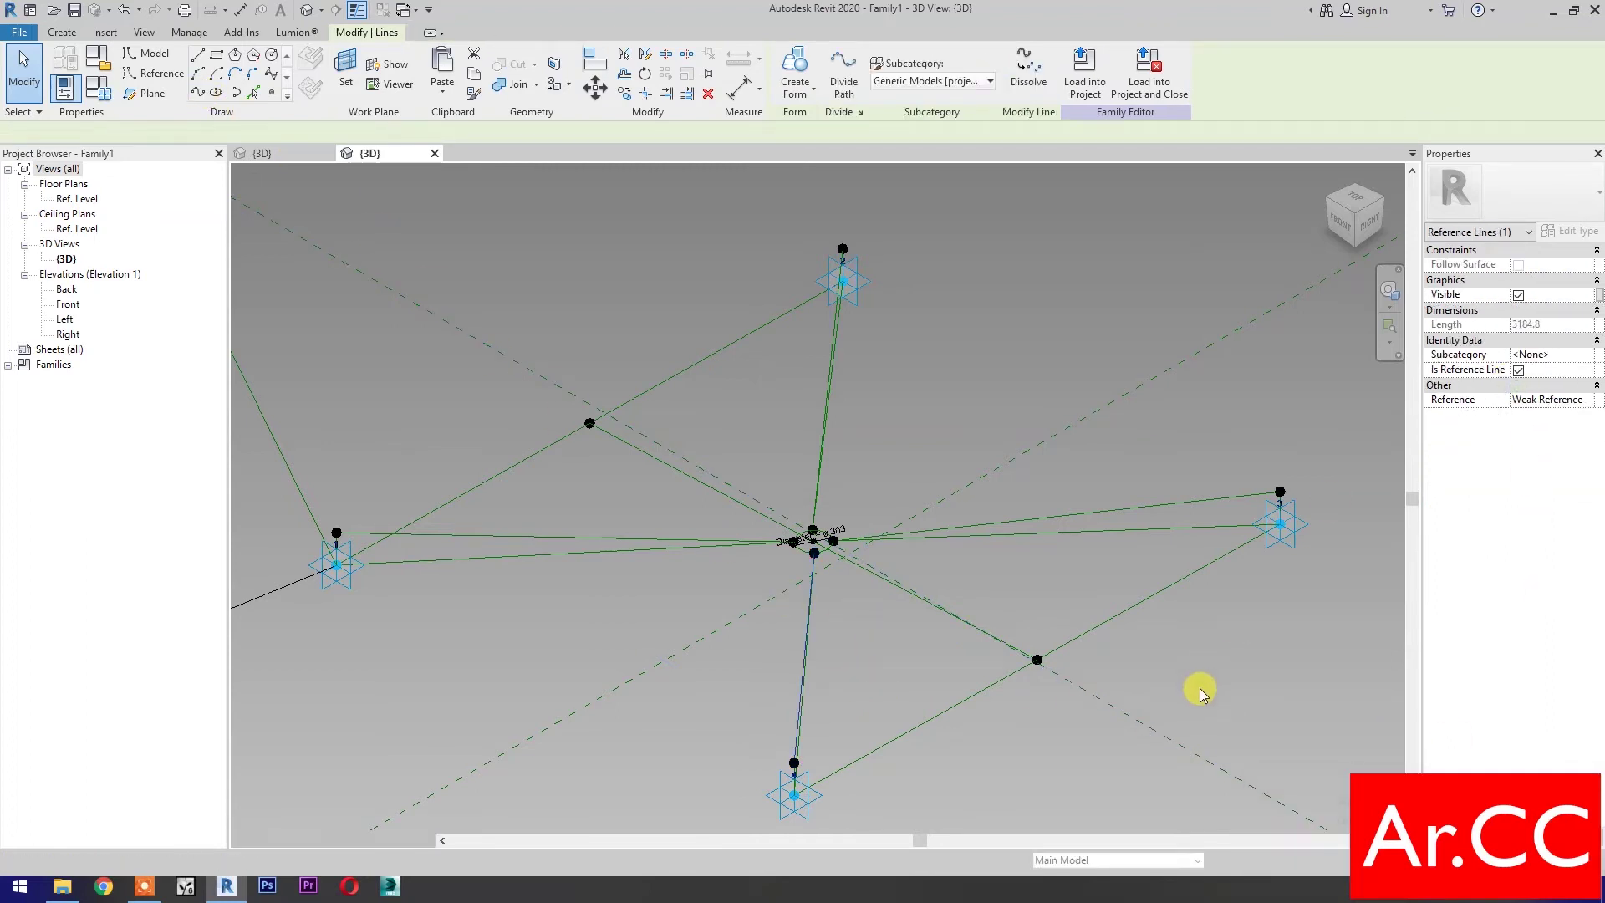
Step: Create a solid form between the triangular reference-line chains at adaptive points 1 and 2
left_click(1388, 290)
left_click_drag(1170, 529, 1111, 518)
key("Escape")
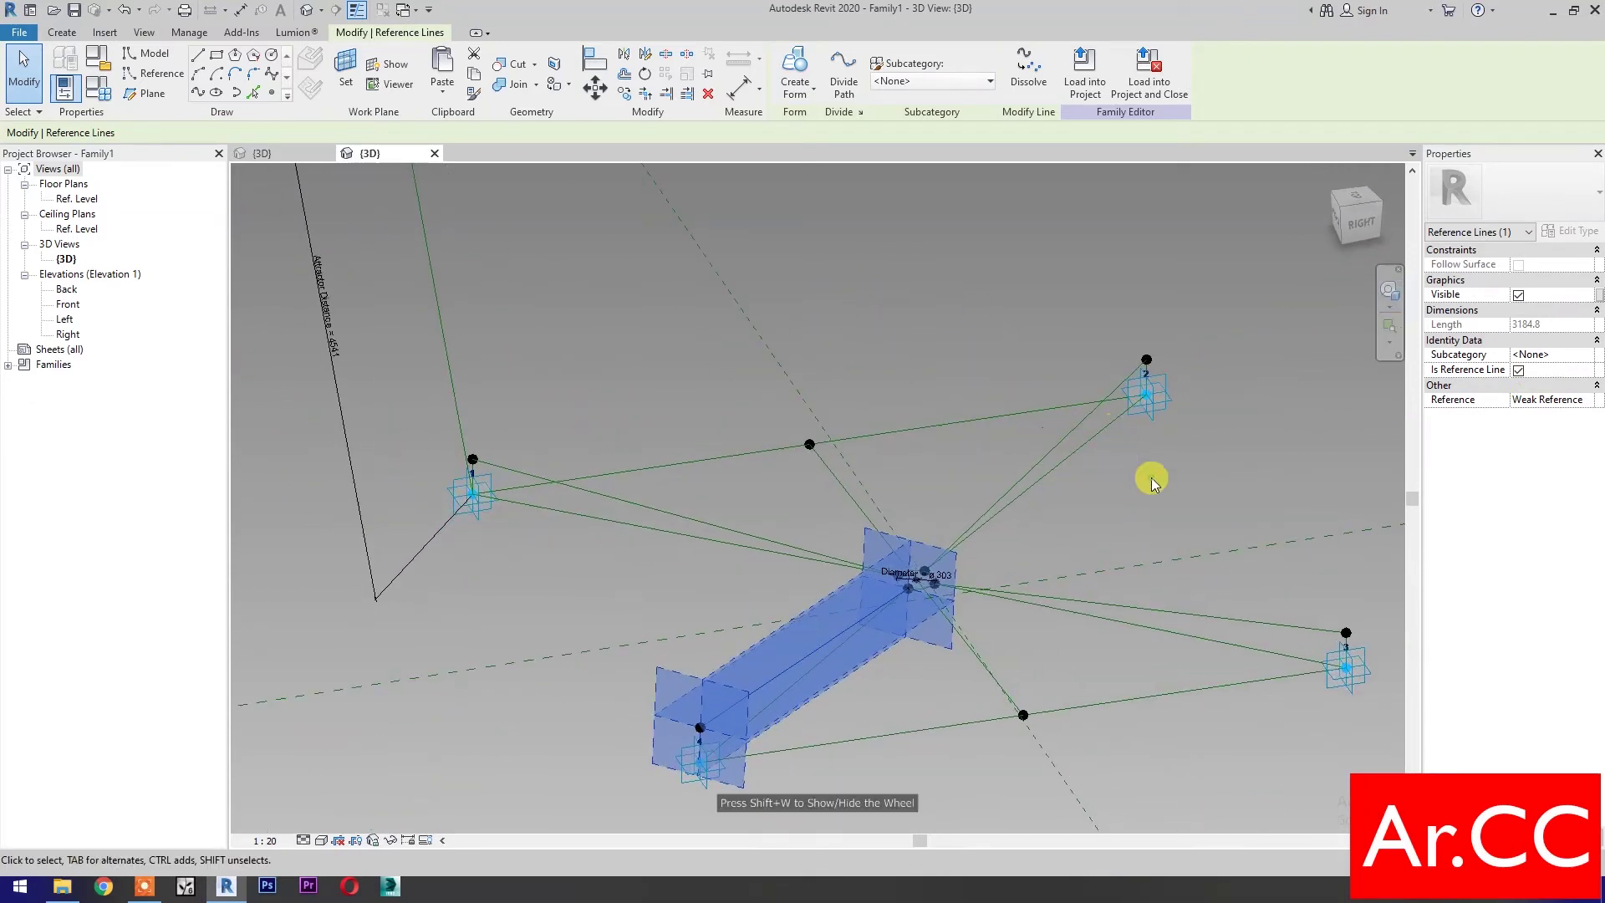
key("Escape")
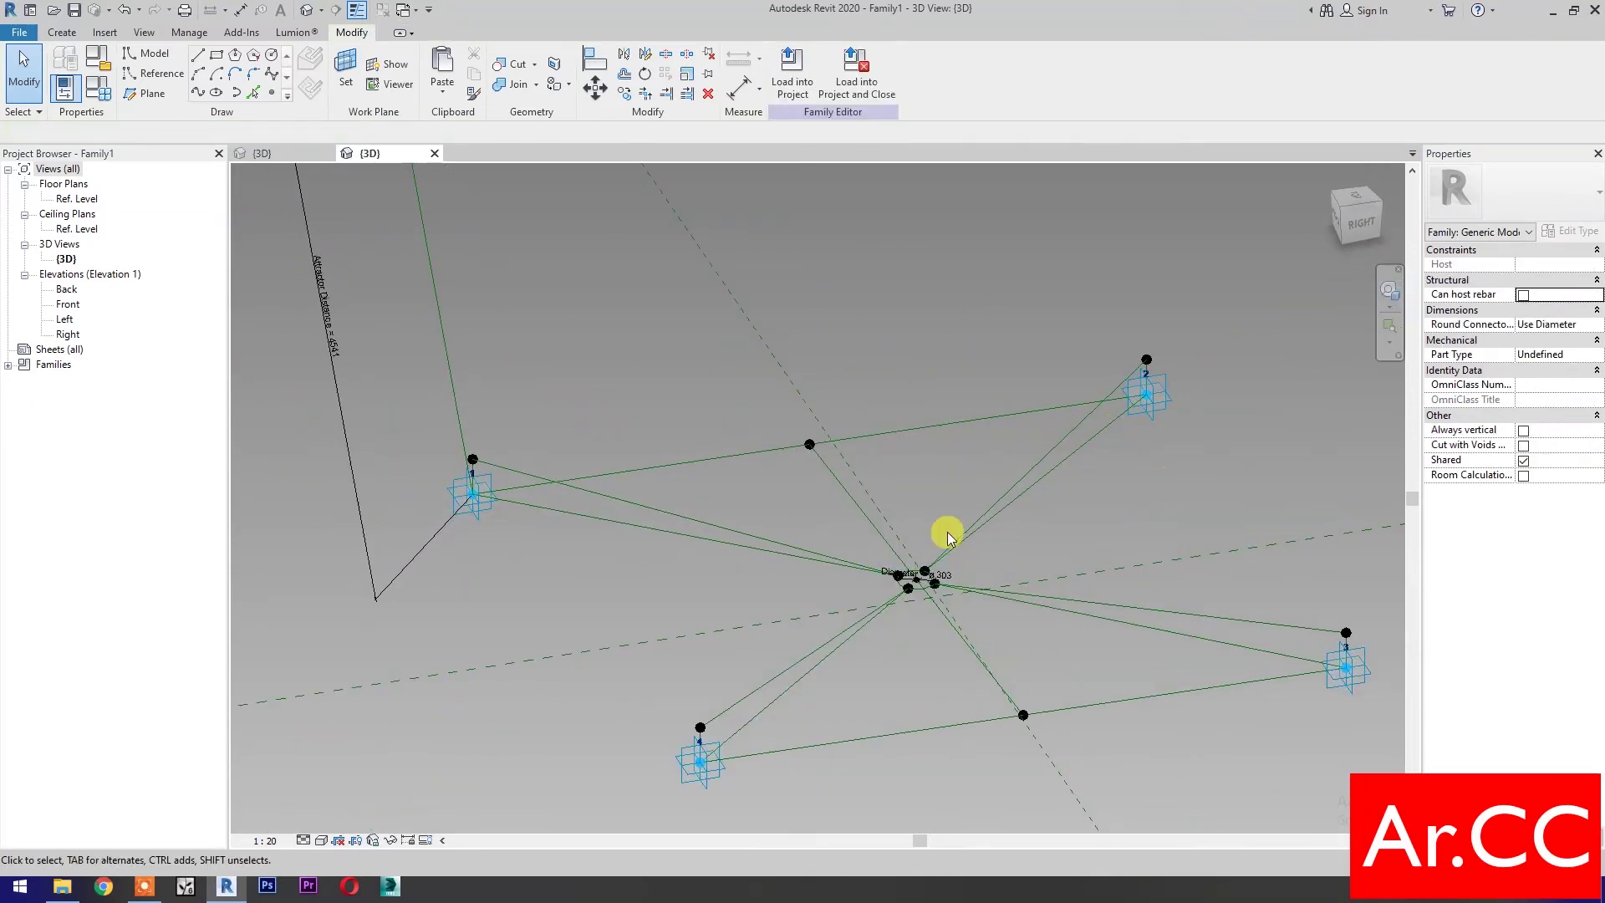
left_click(759, 540)
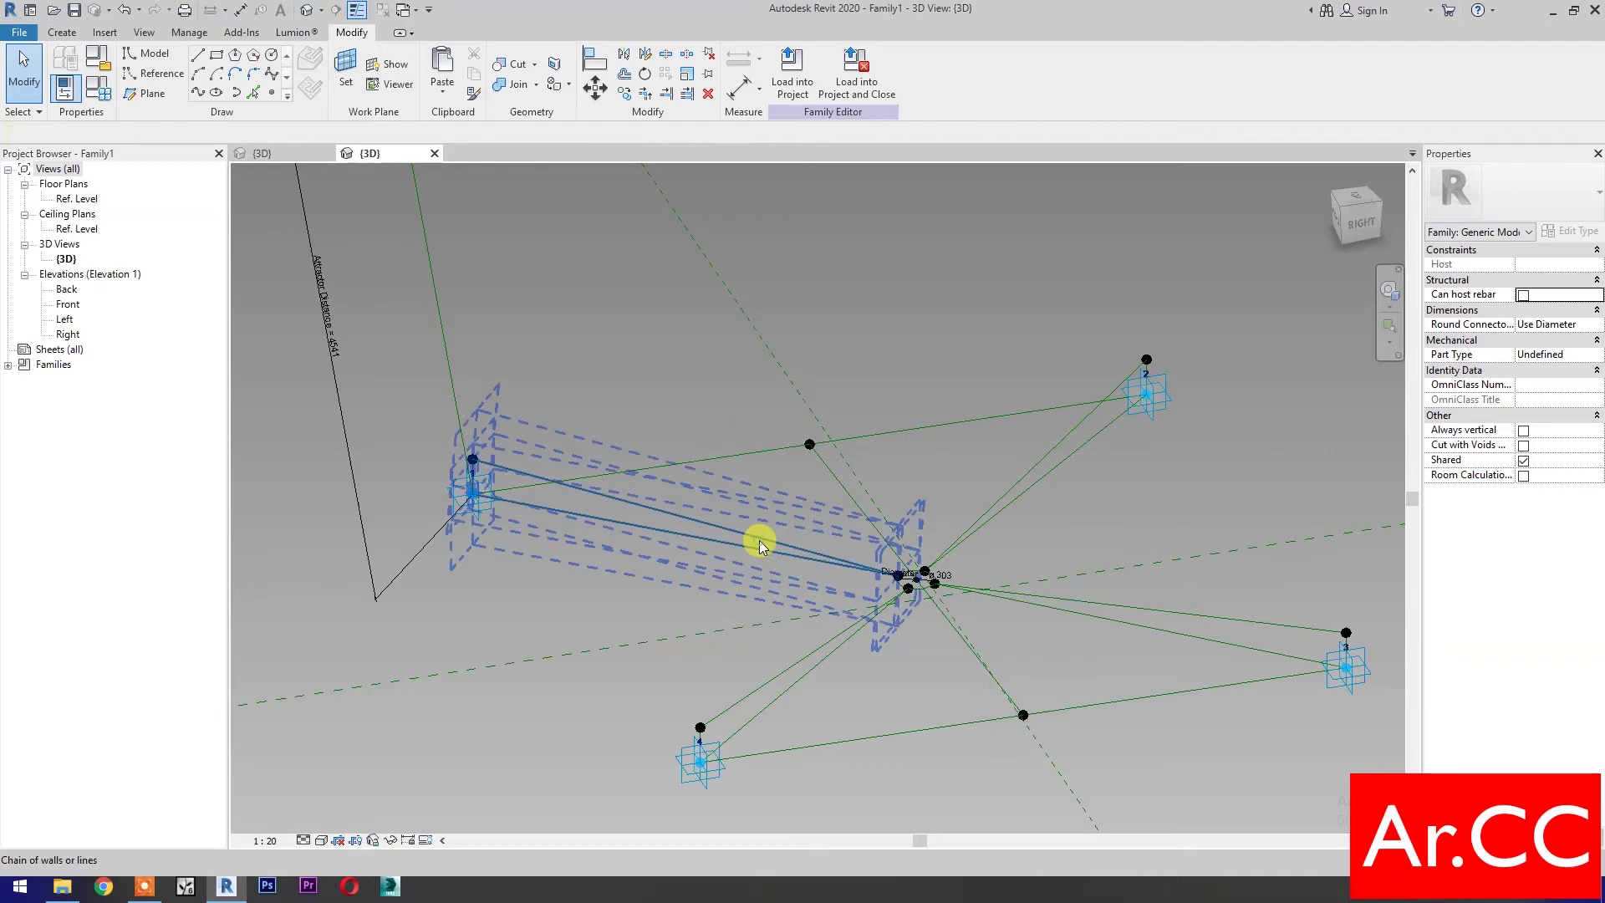
left_click(1041, 461, "ctrl")
left_click(794, 71)
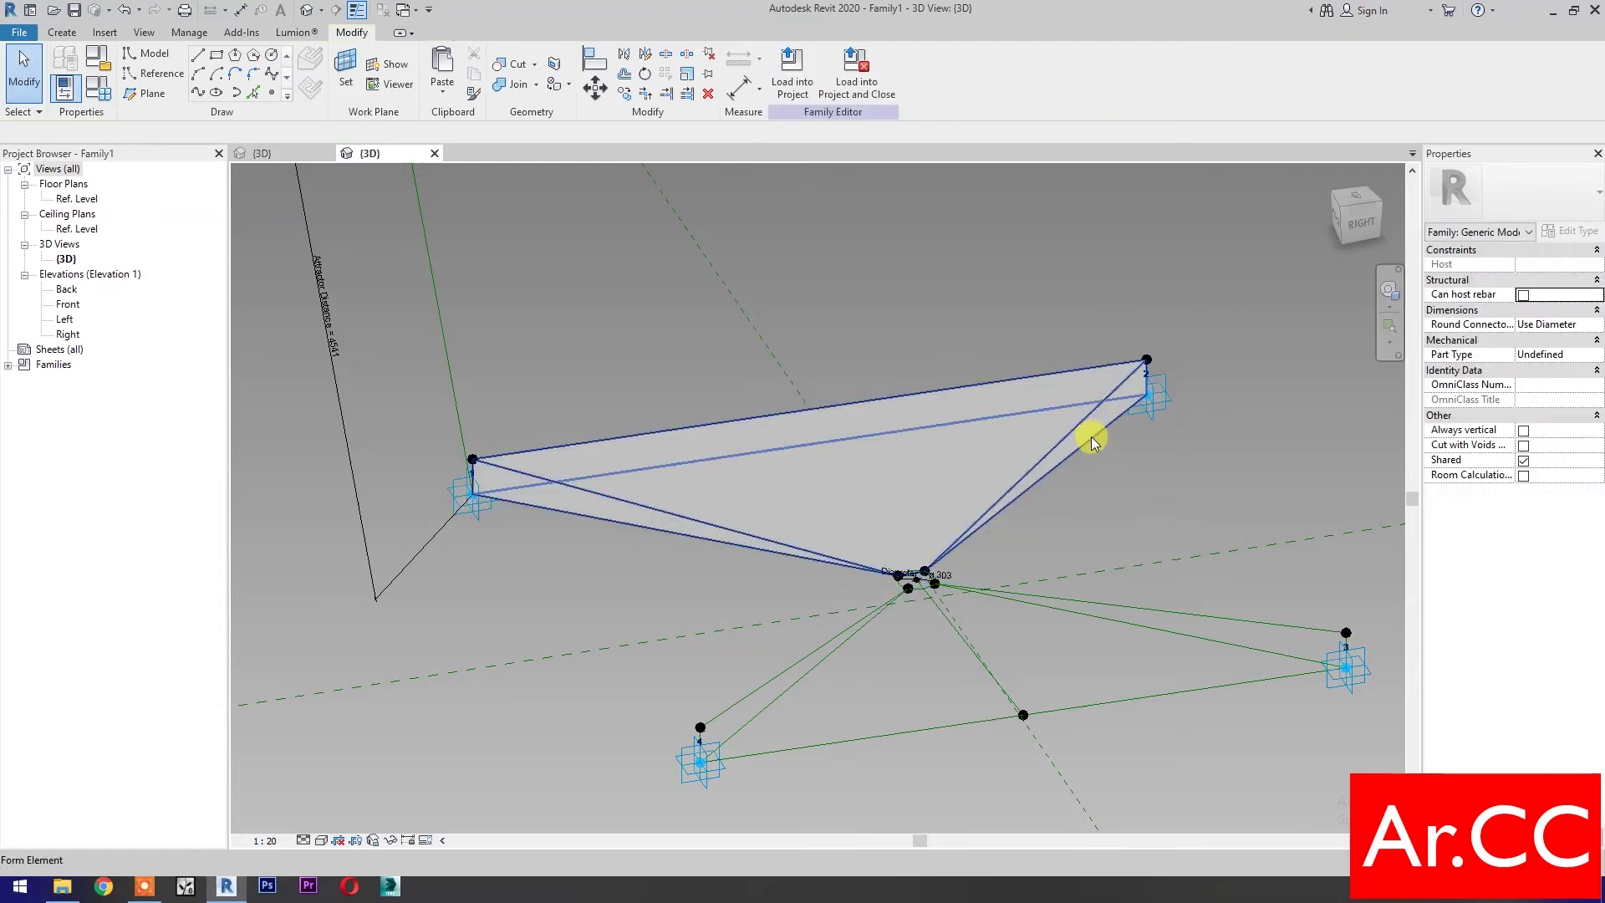
Step: Create a solid form between the triangular reference-line chains at adaptive points 2 and 3
key("Tab")
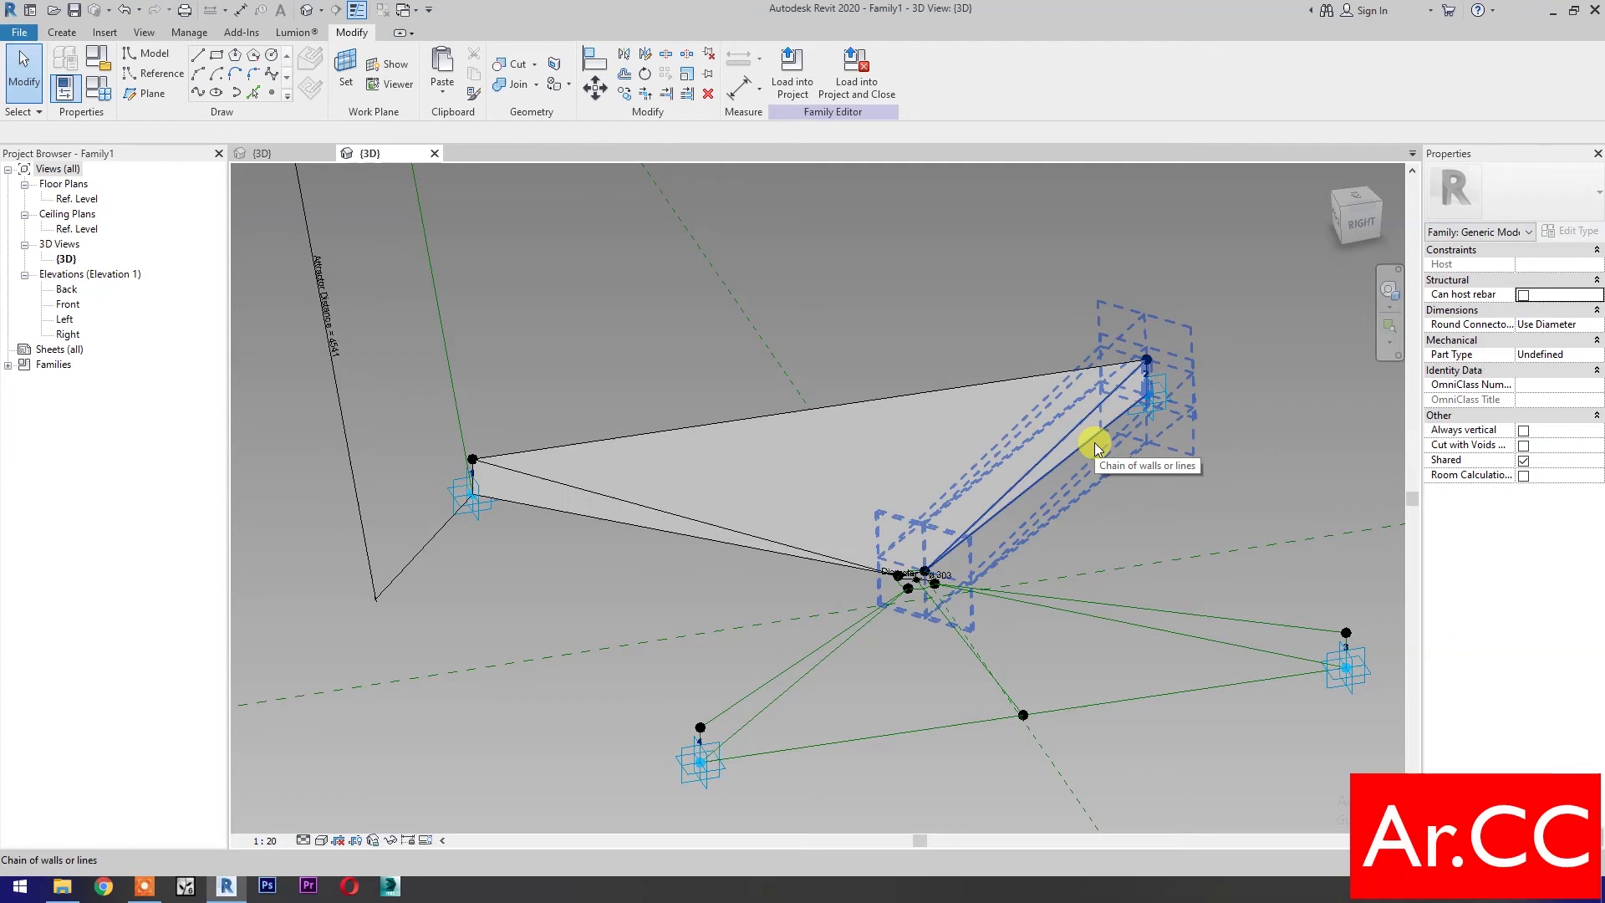
left_click(1160, 494)
left_click(1182, 630, "ctrl")
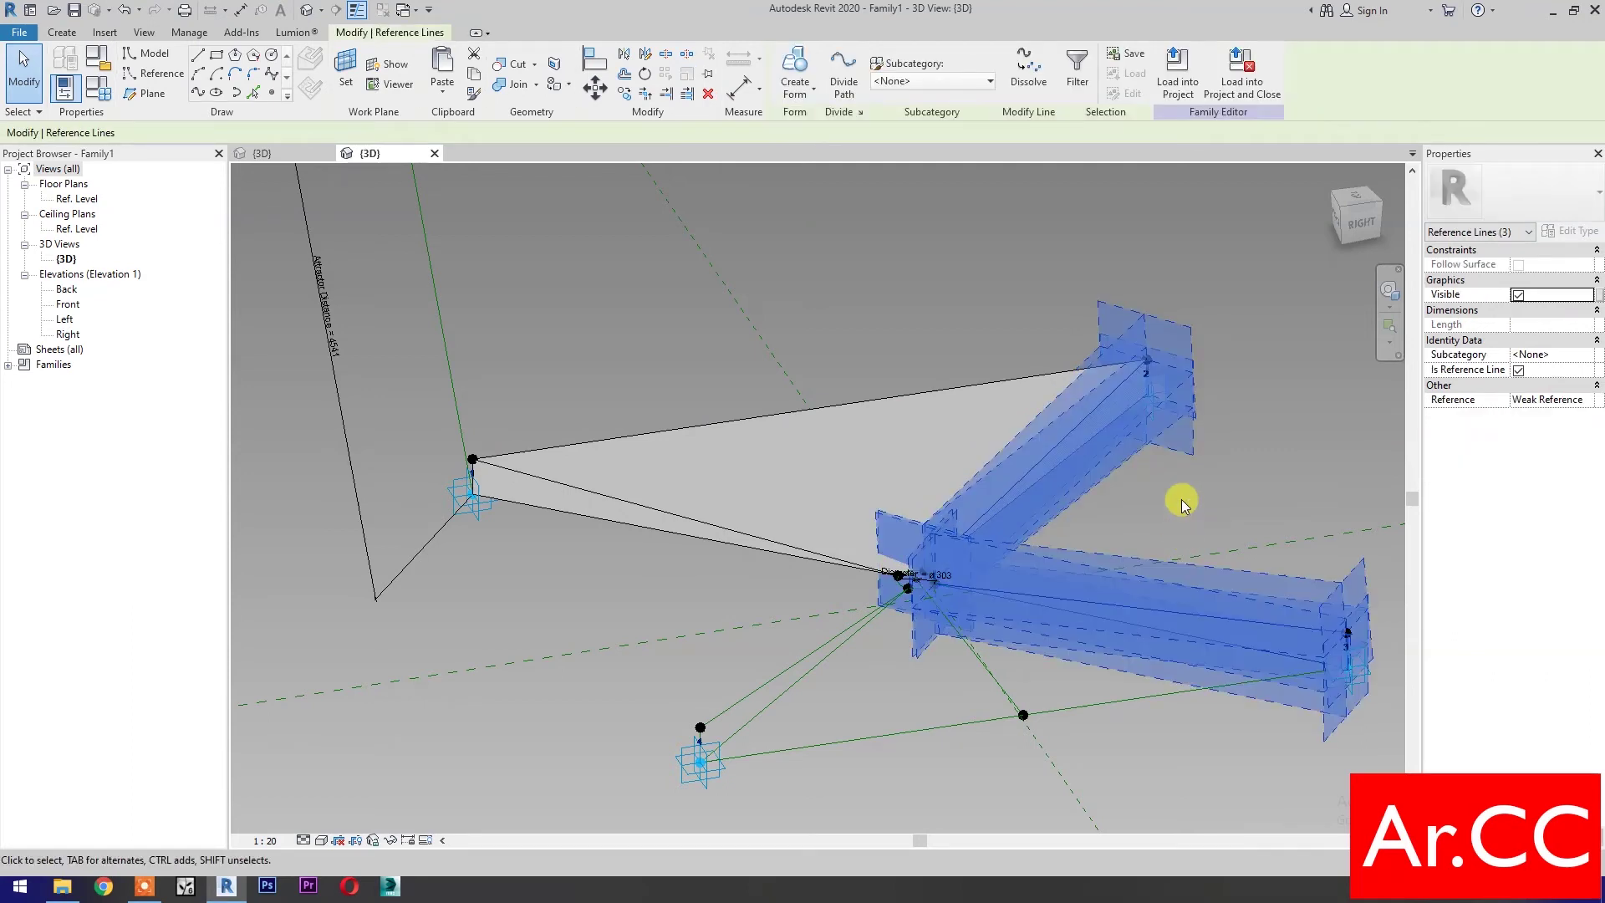
left_click(794, 71)
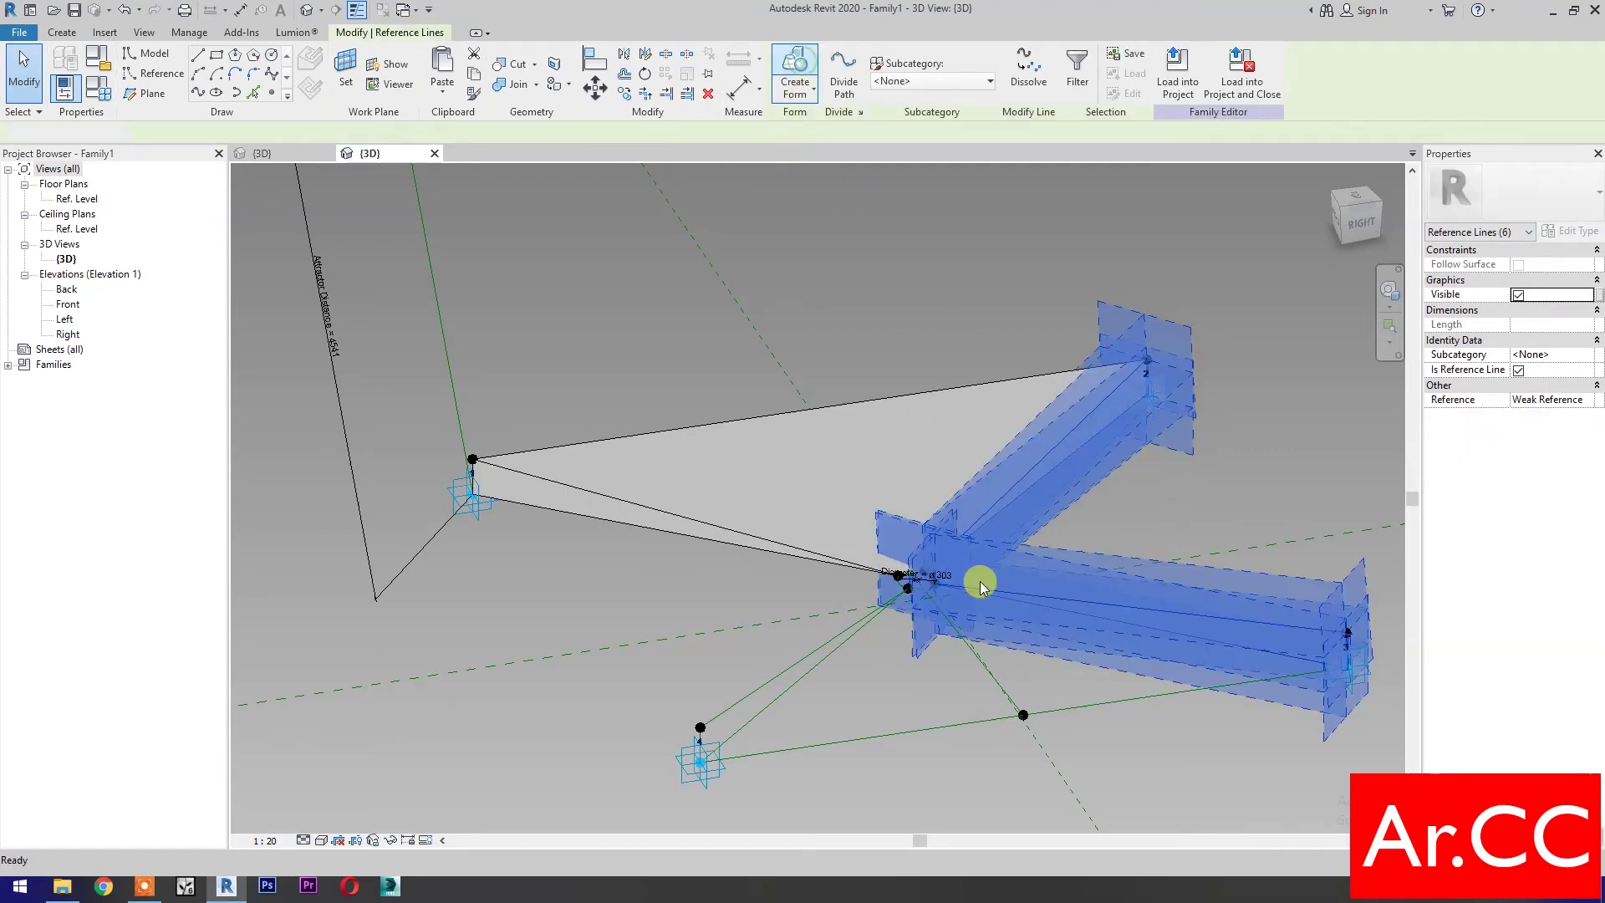
Step: Create the two remaining solid forms between the triangular chains at adaptive points 3 and 4, and at points 1 and 4
left_click(1141, 628)
left_click(799, 682, "ctrl")
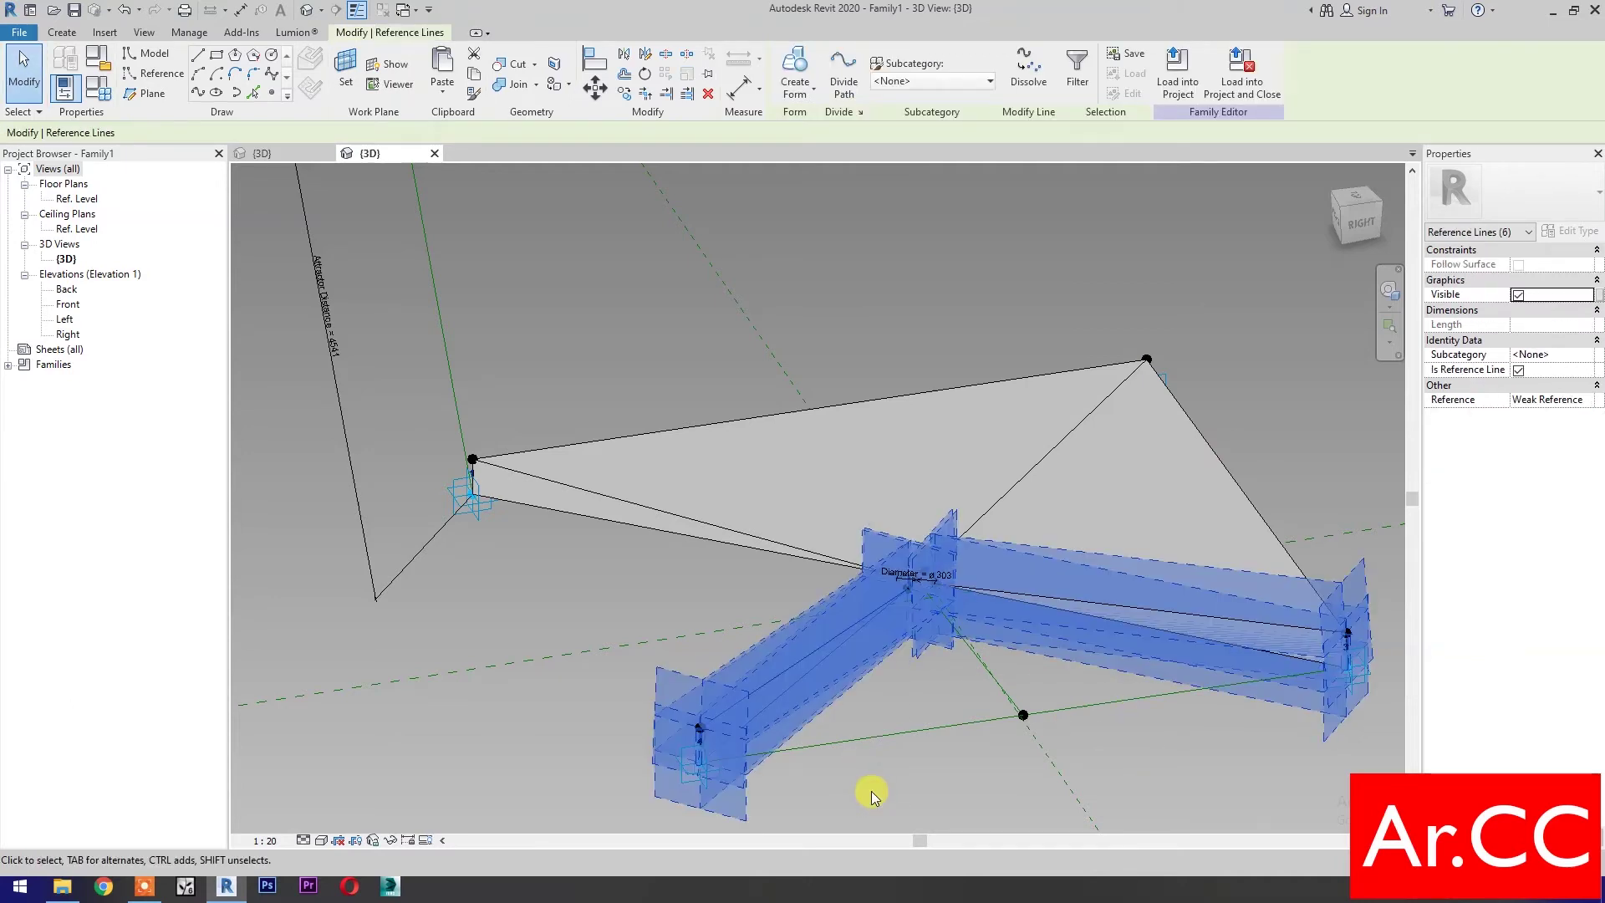
key("Escape")
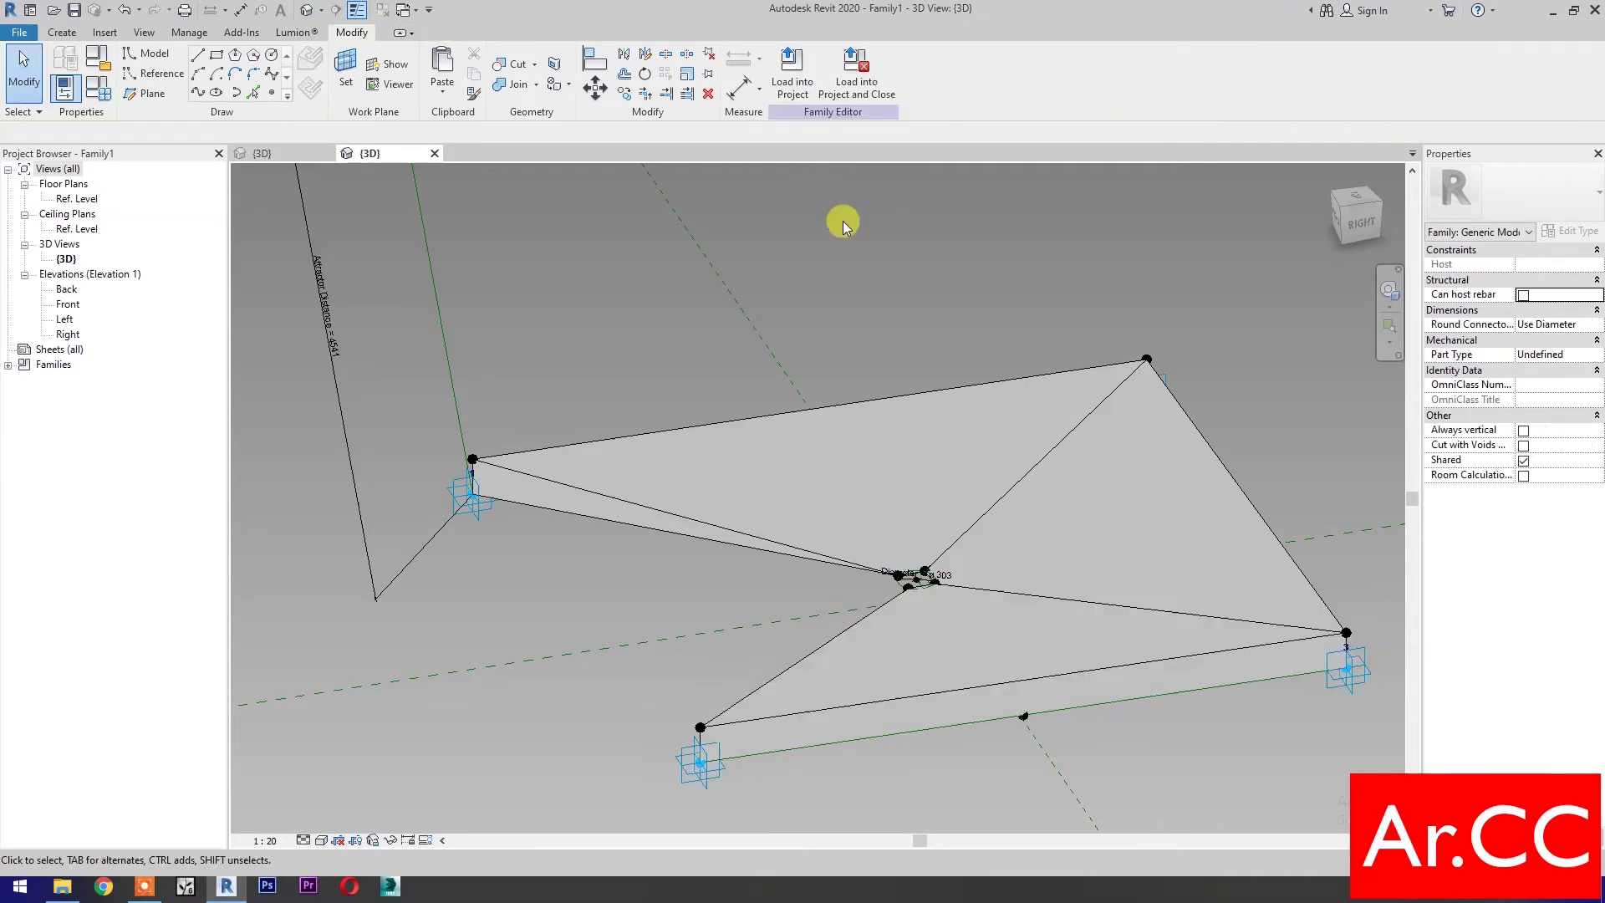
left_click(674, 510)
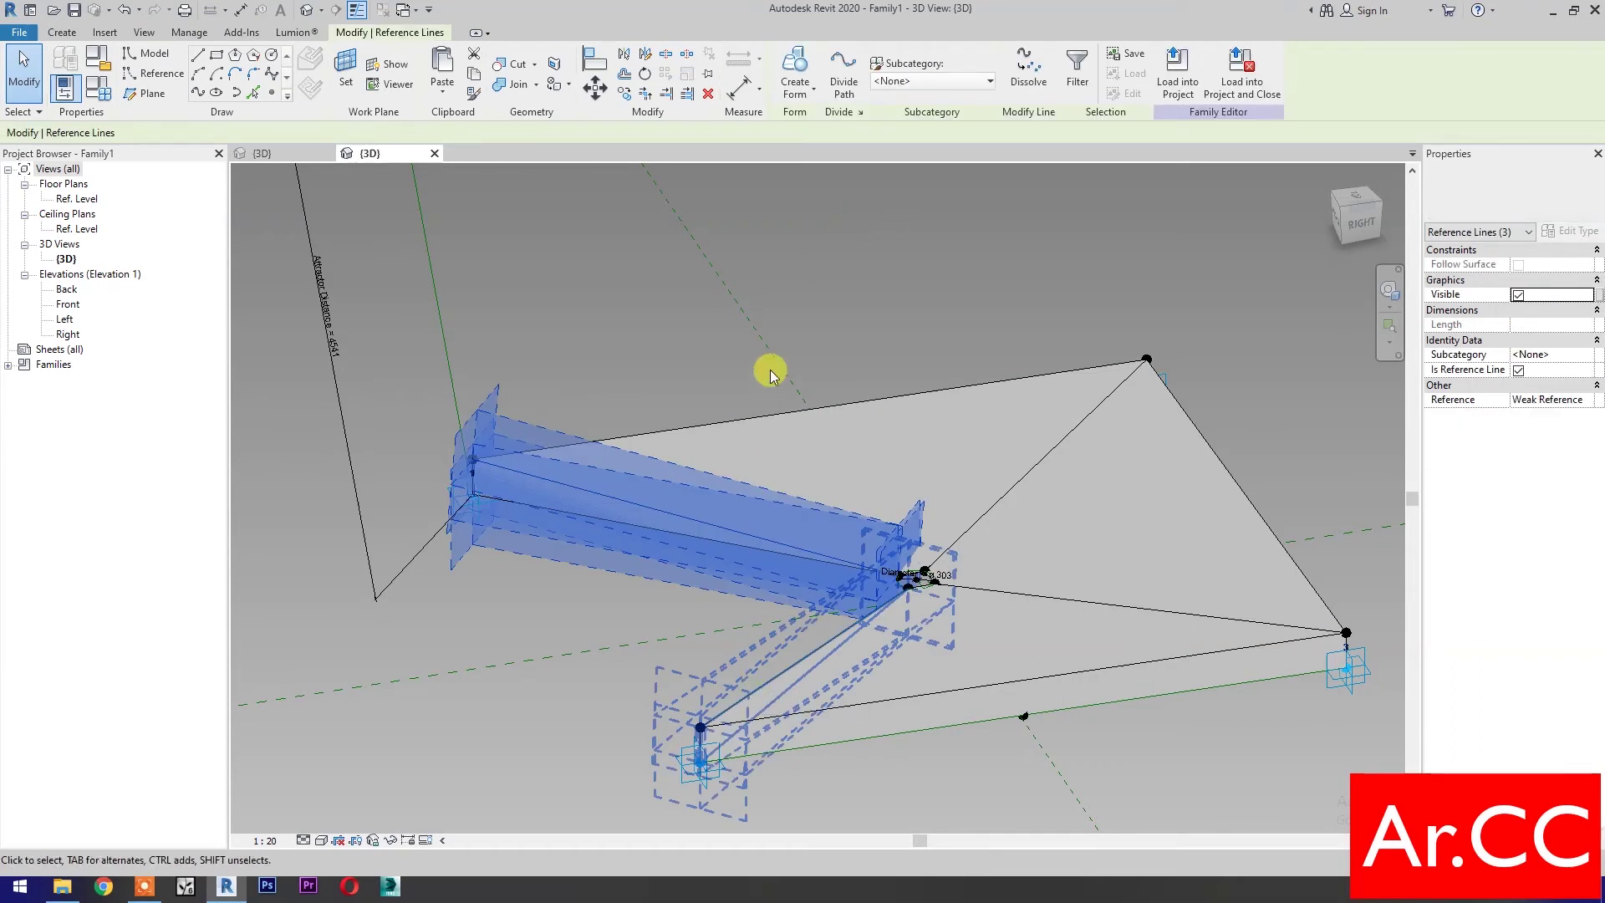
left_click(794, 75)
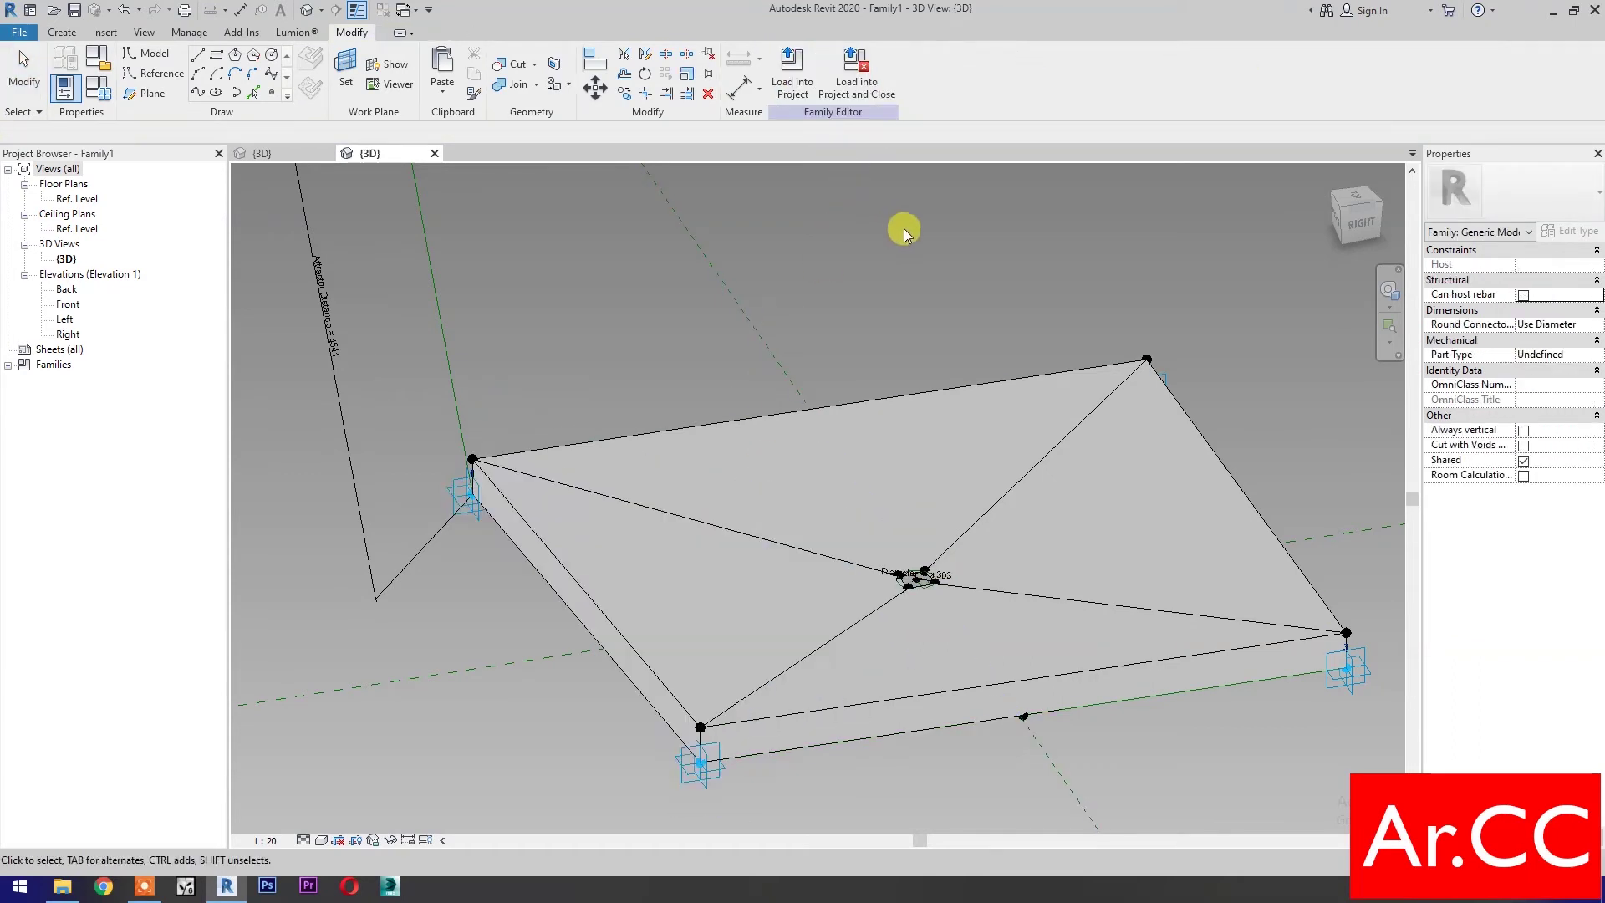
Step: Associate the material of all four solid forms with a new instance family parameter named Pattern Finish, grouped under Materials and Finishes
left_click(1014, 427)
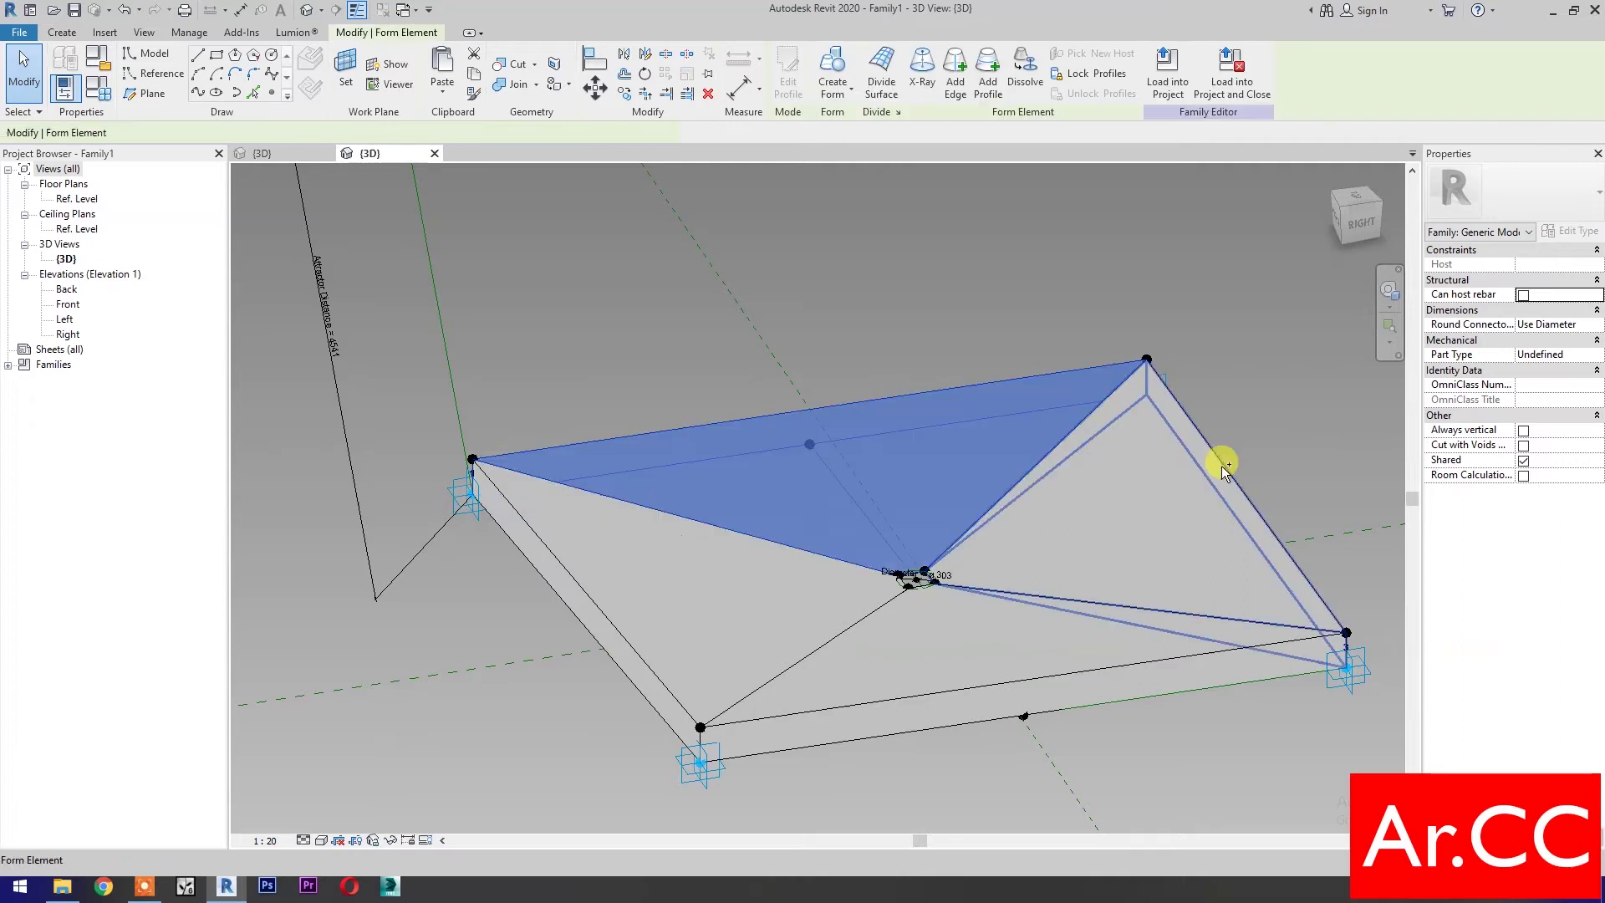
left_click(1061, 677, "ctrl")
left_click(651, 660, "ctrl")
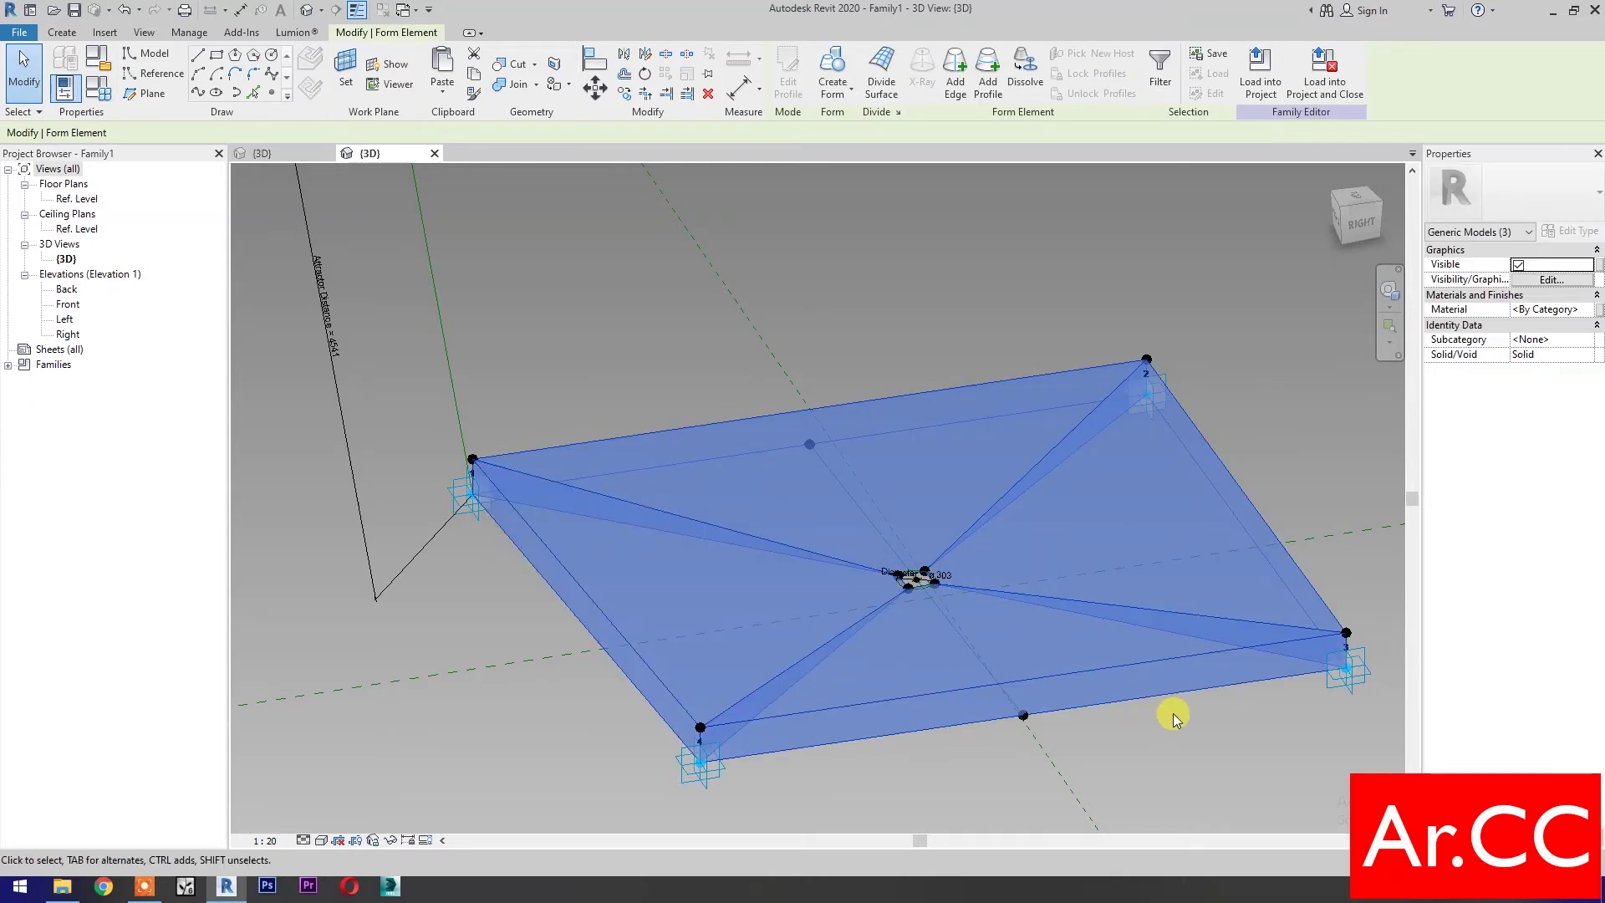
left_click(1597, 311)
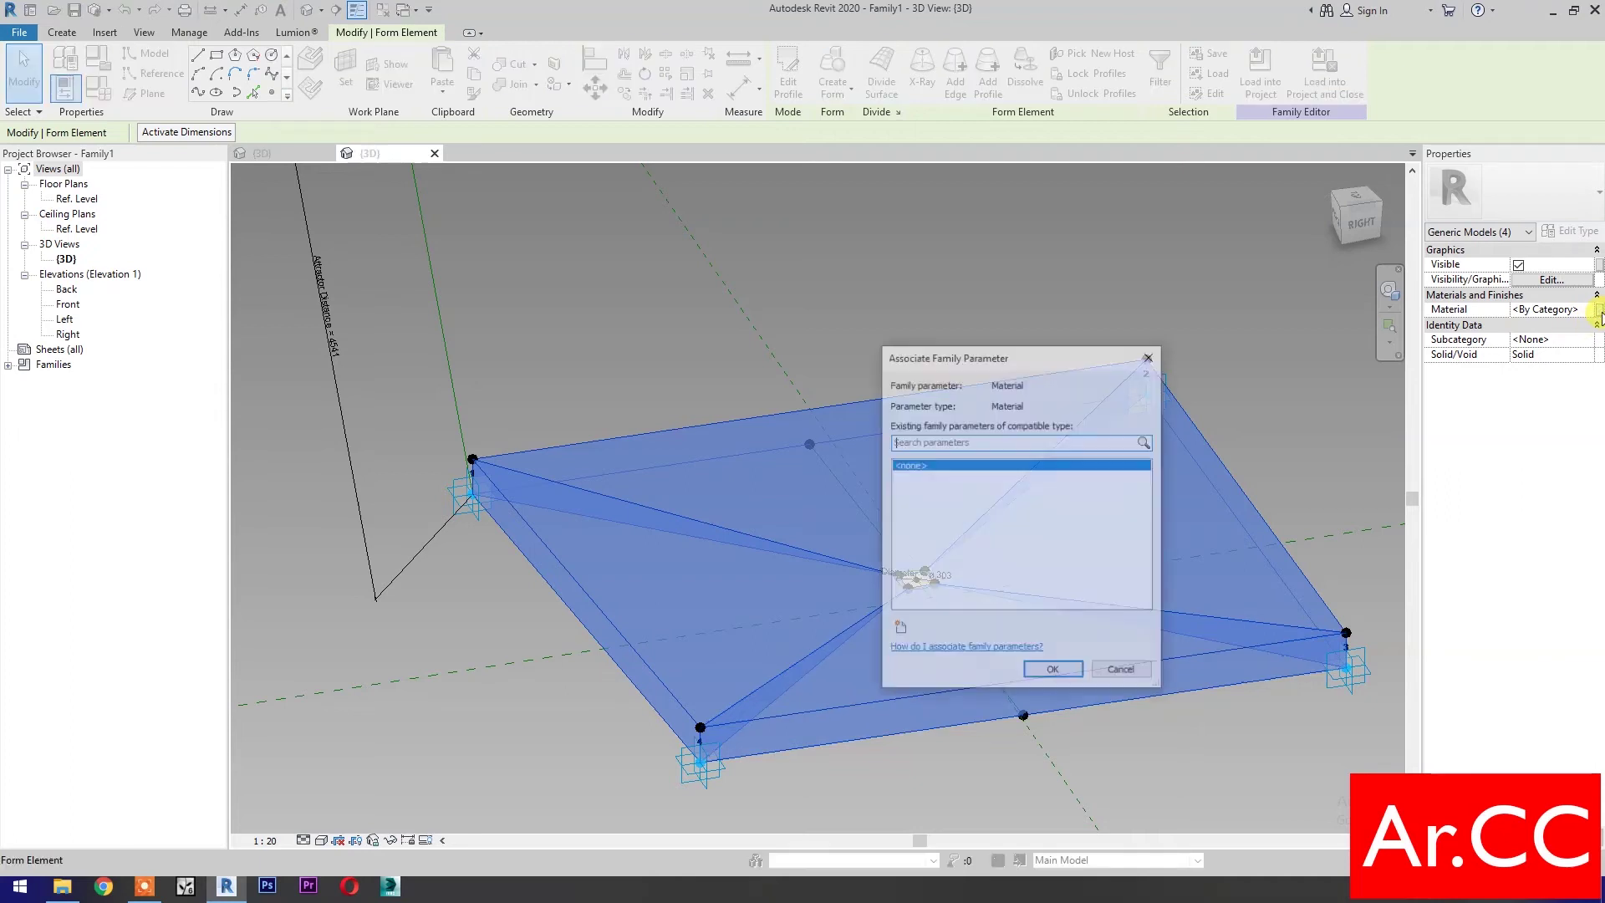
left_click(900, 632)
type("Pattern Finish")
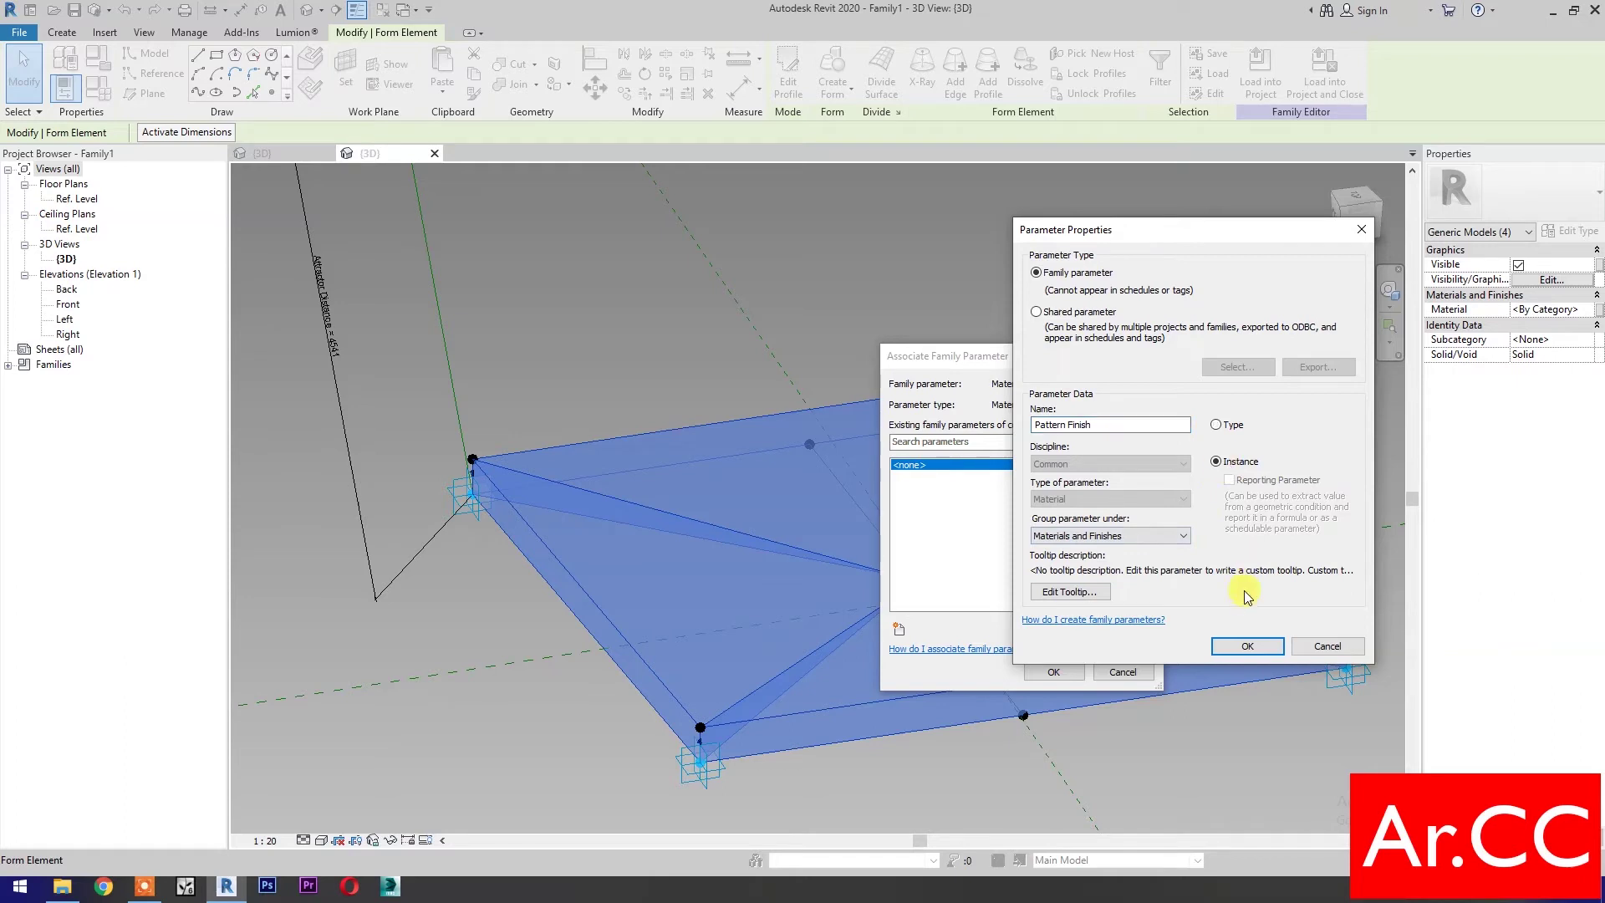
left_click(1246, 648)
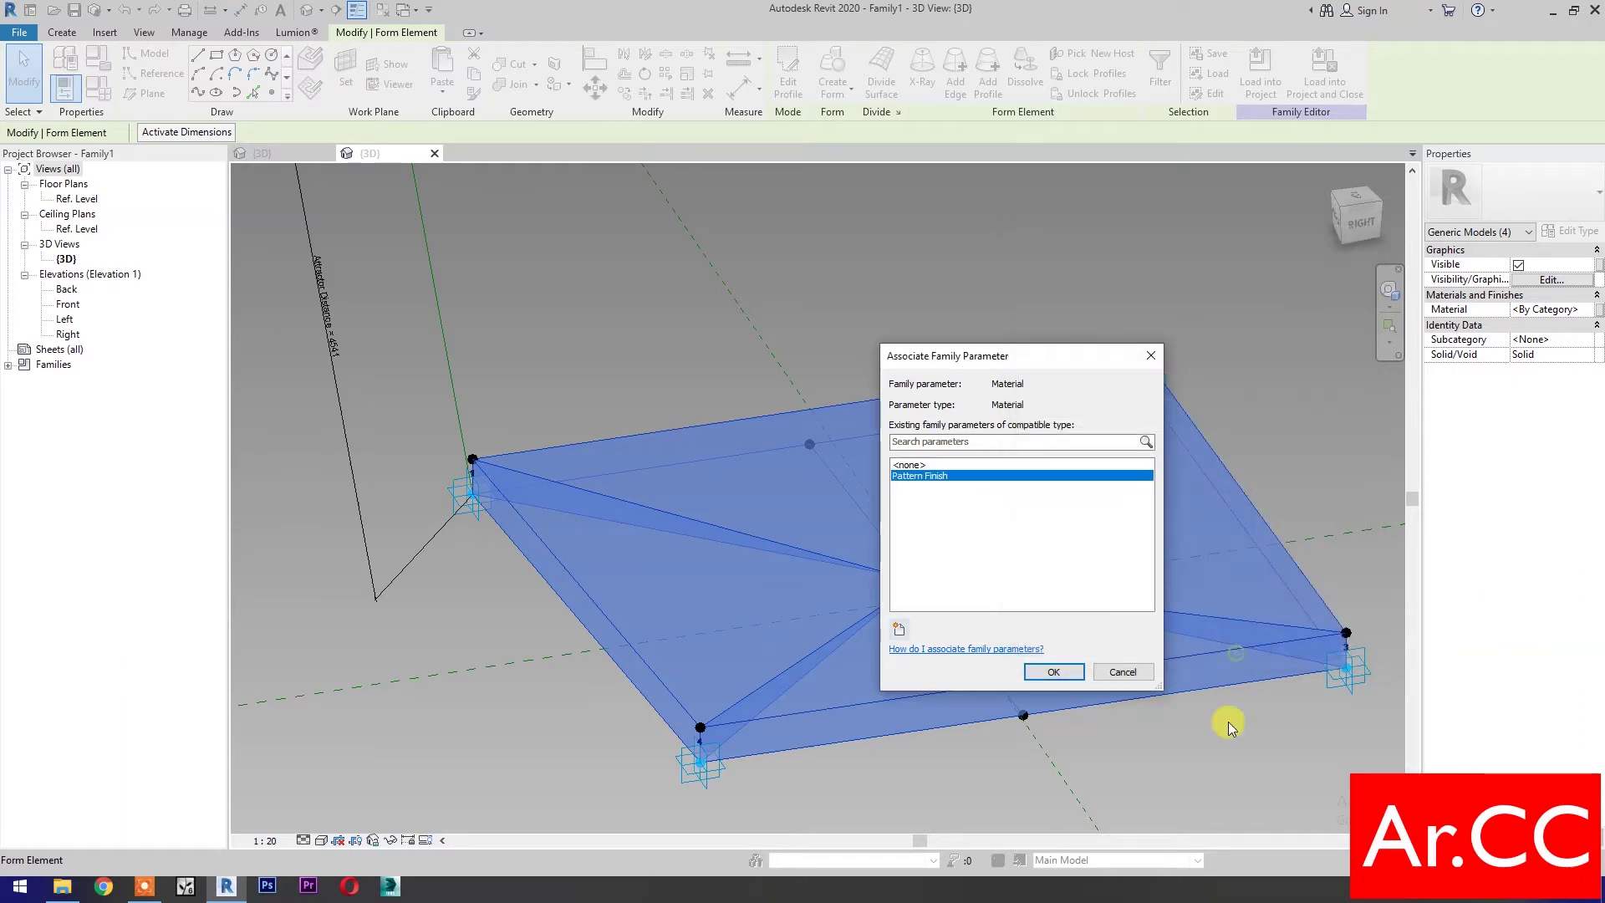
left_click(1036, 671)
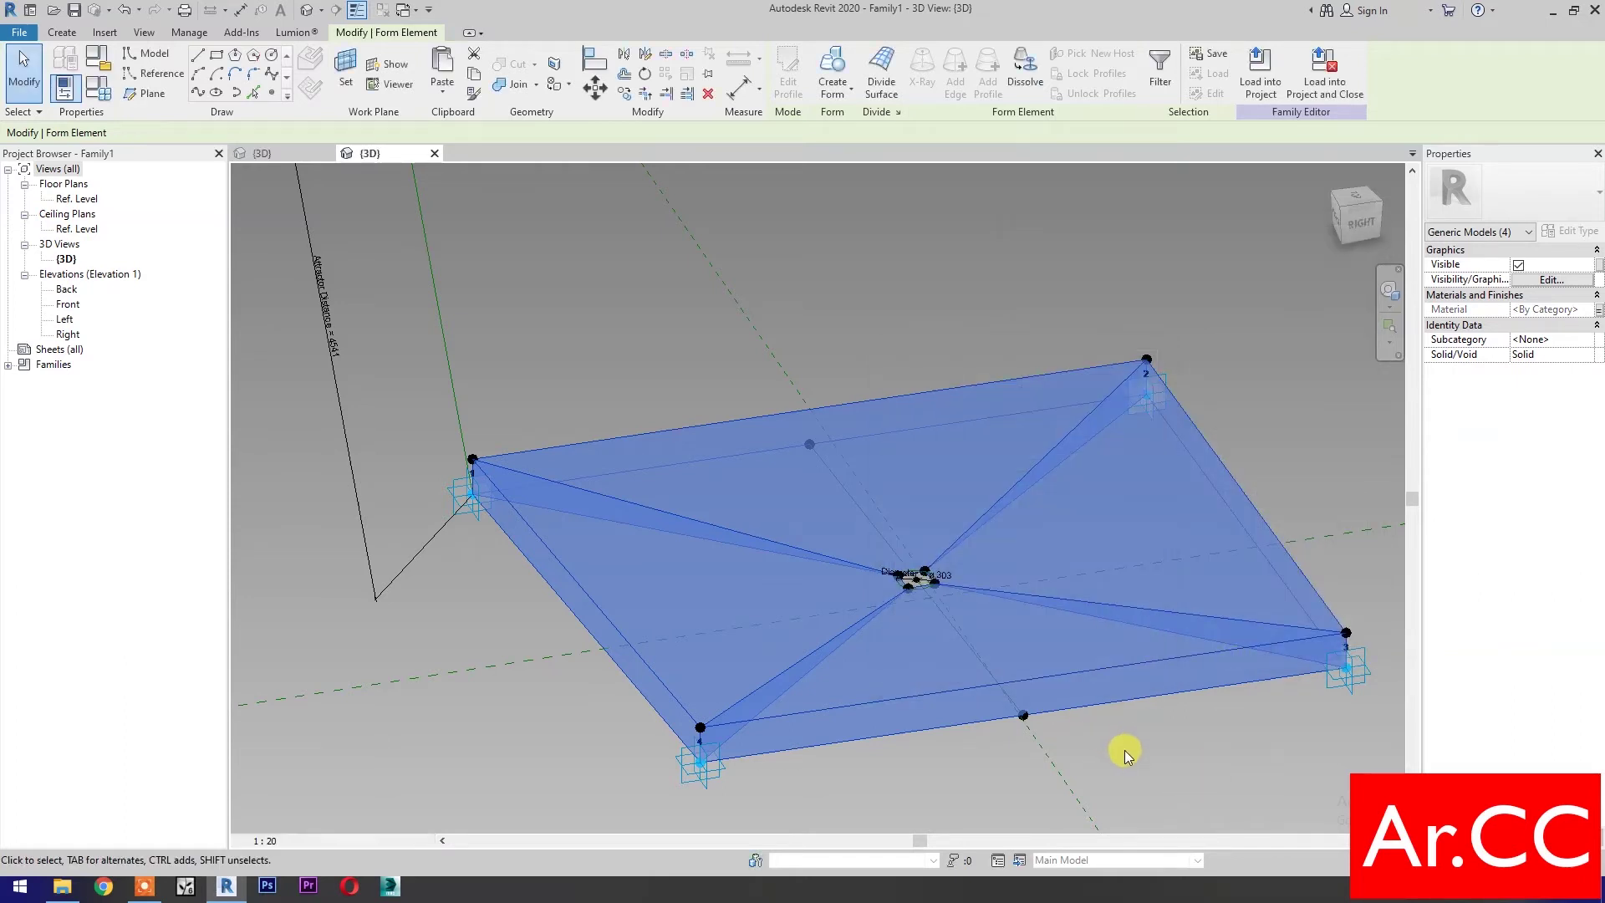
left_click(1125, 750)
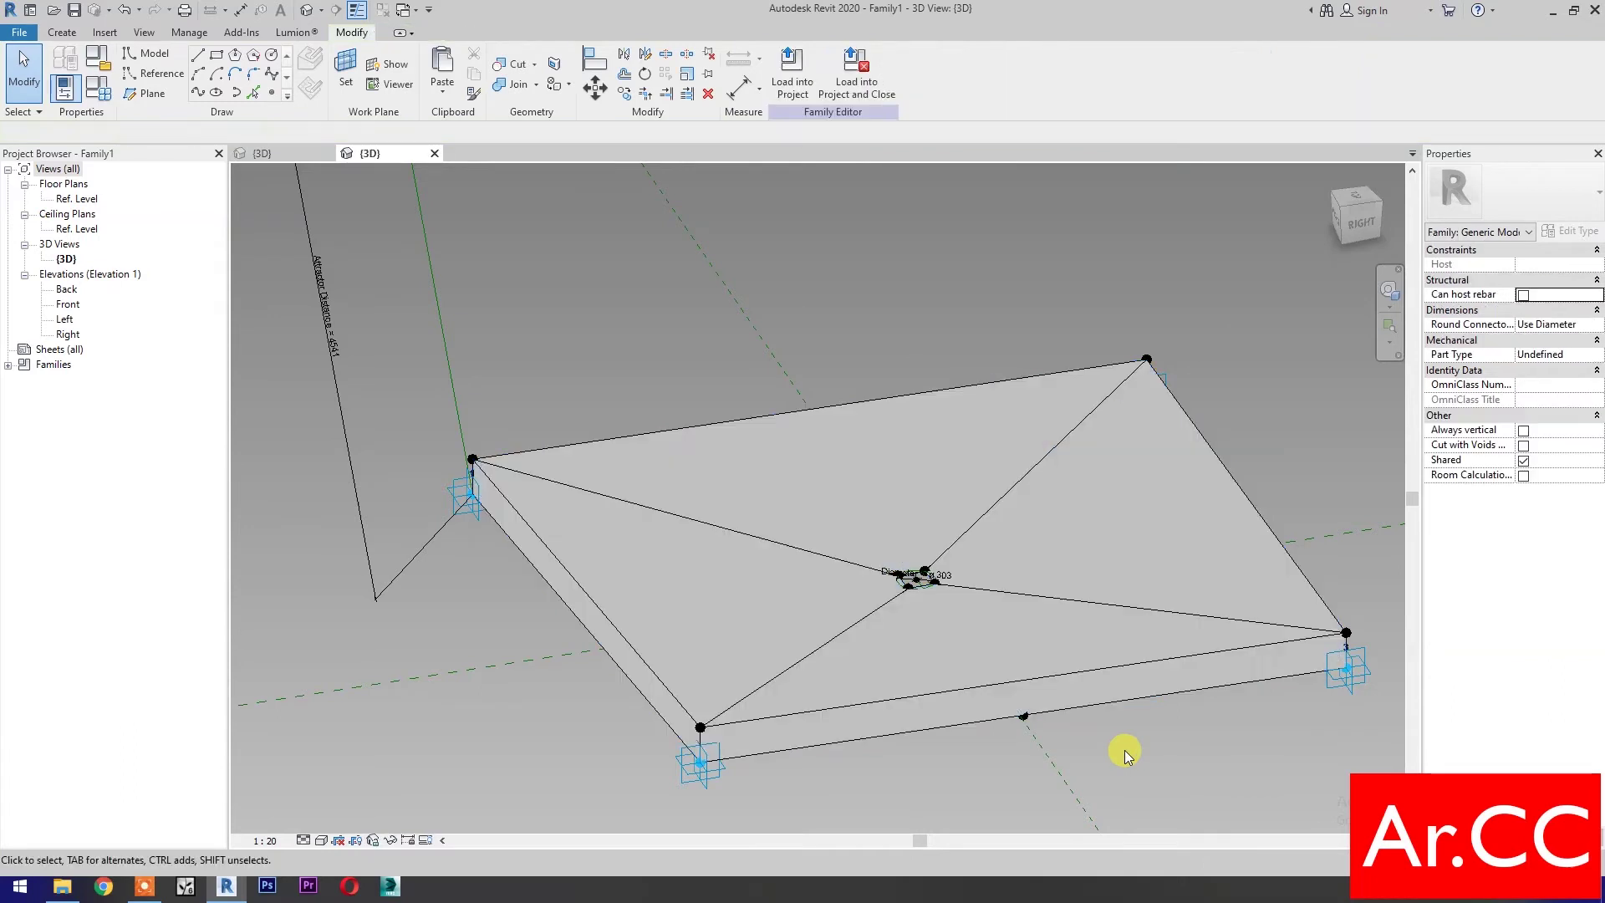
Step: Turn off the family's Shared option and save it to the Desktop as Adaptive Screen Attractor
left_click(1341, 215)
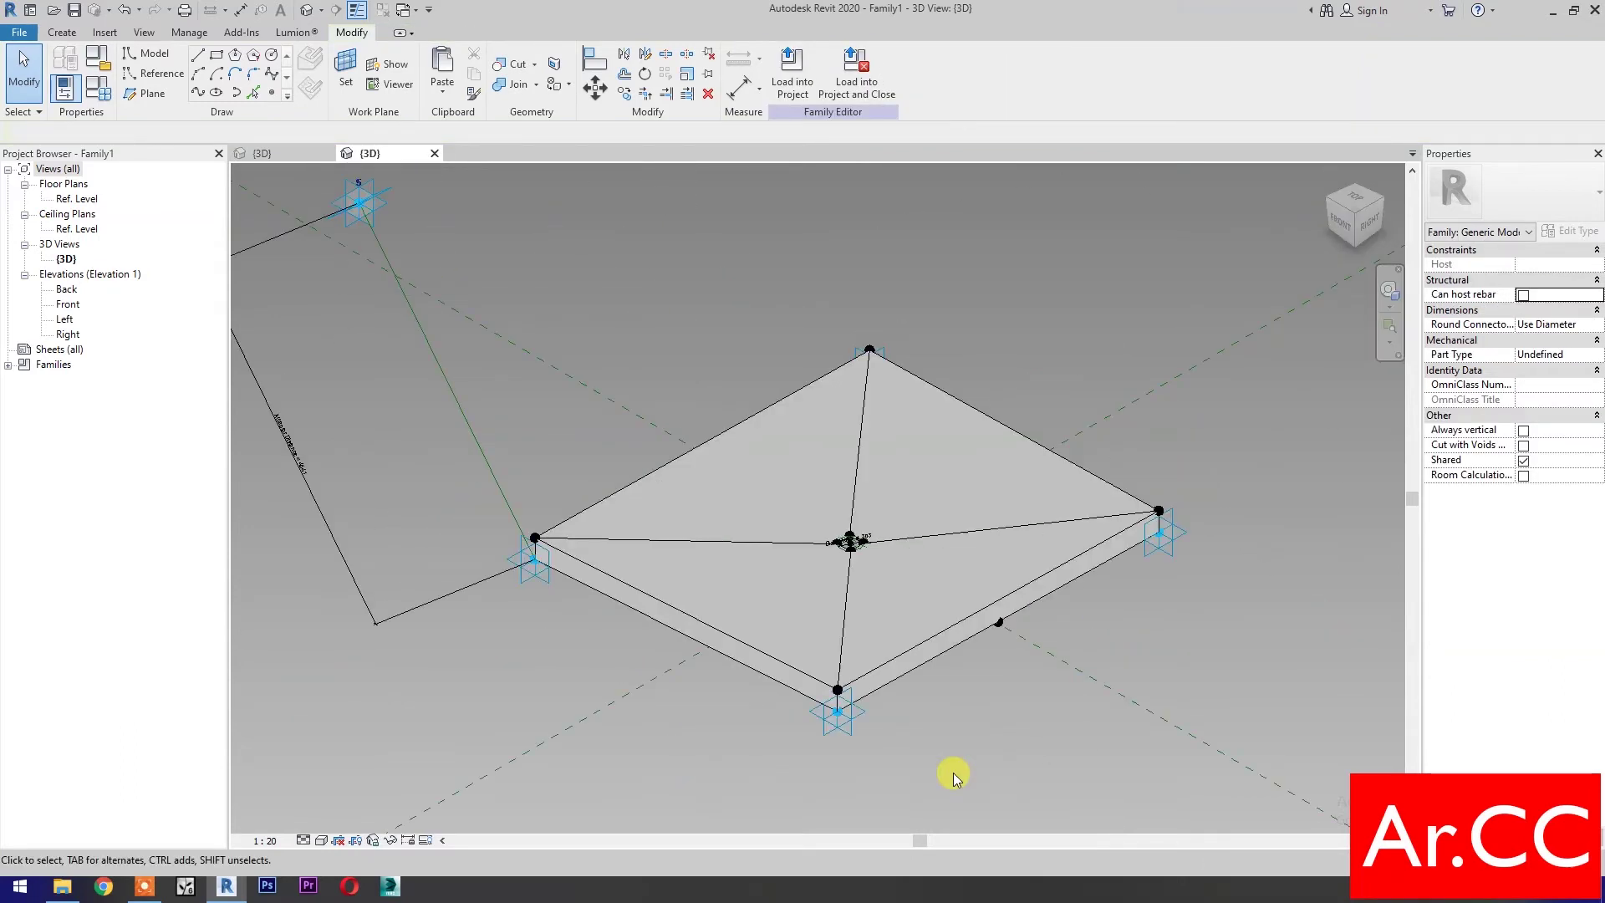
left_click(1523, 461)
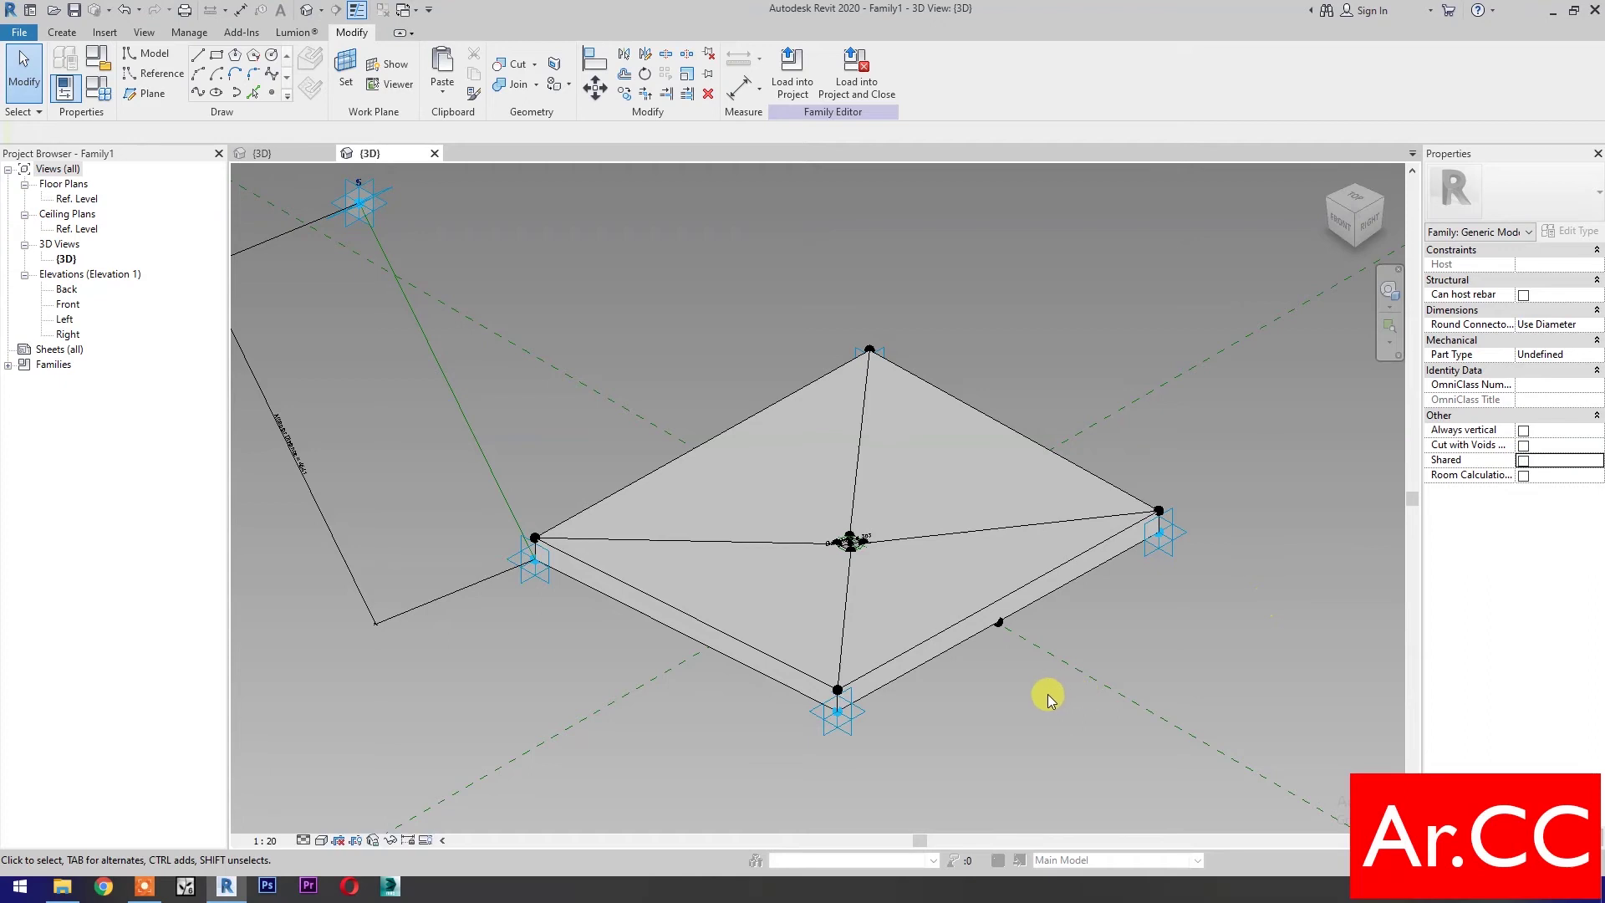
key("ctrl+s")
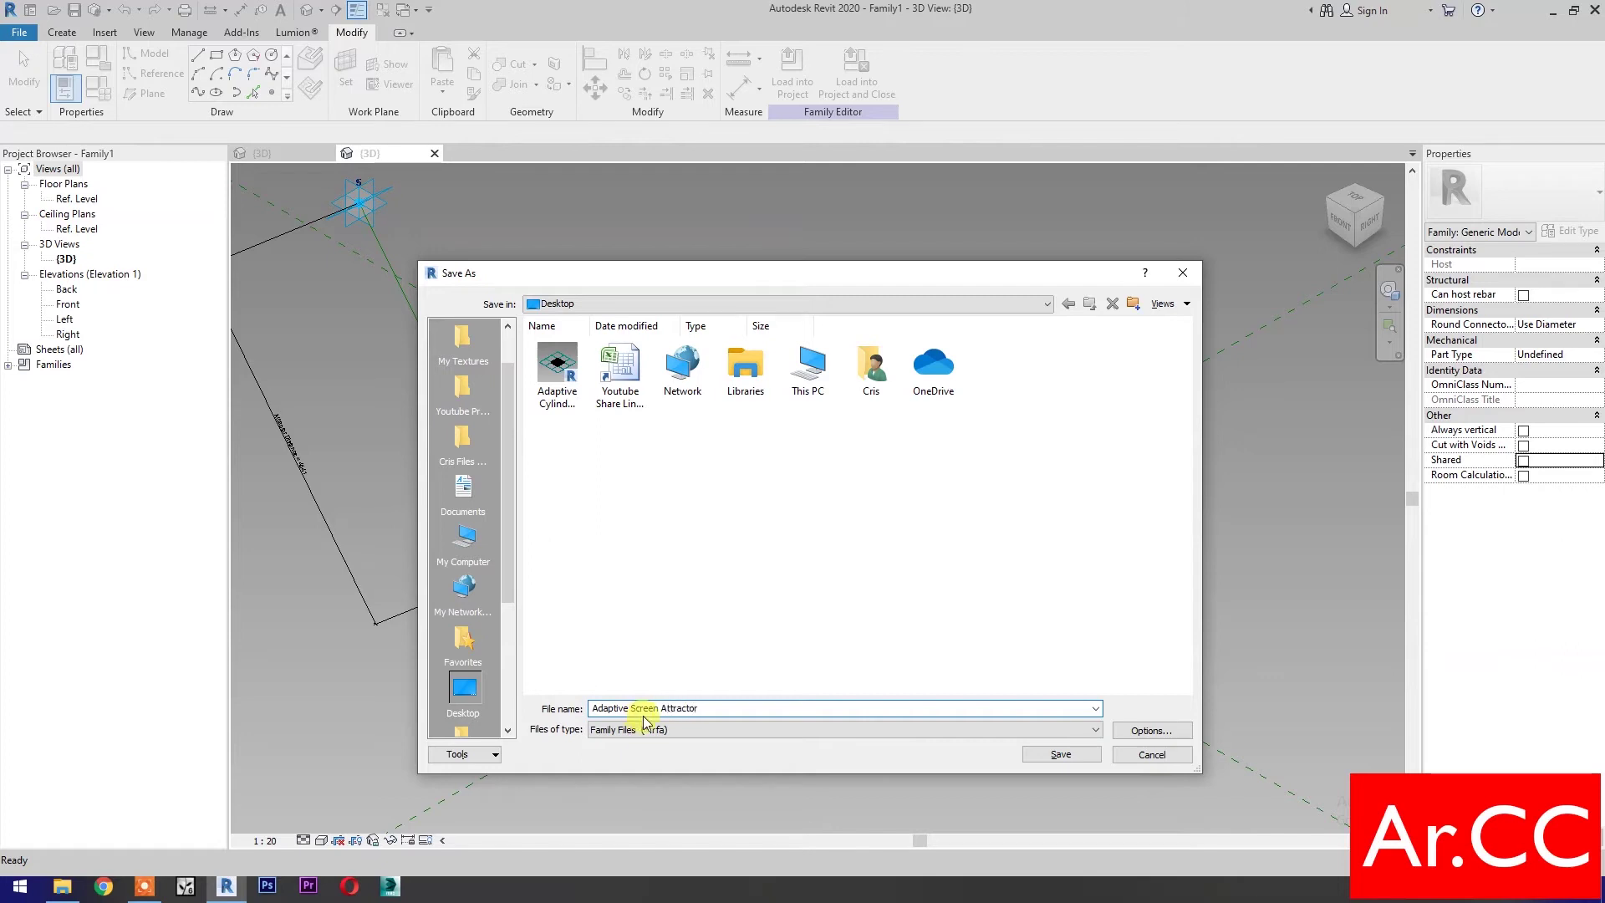
left_click(1027, 755)
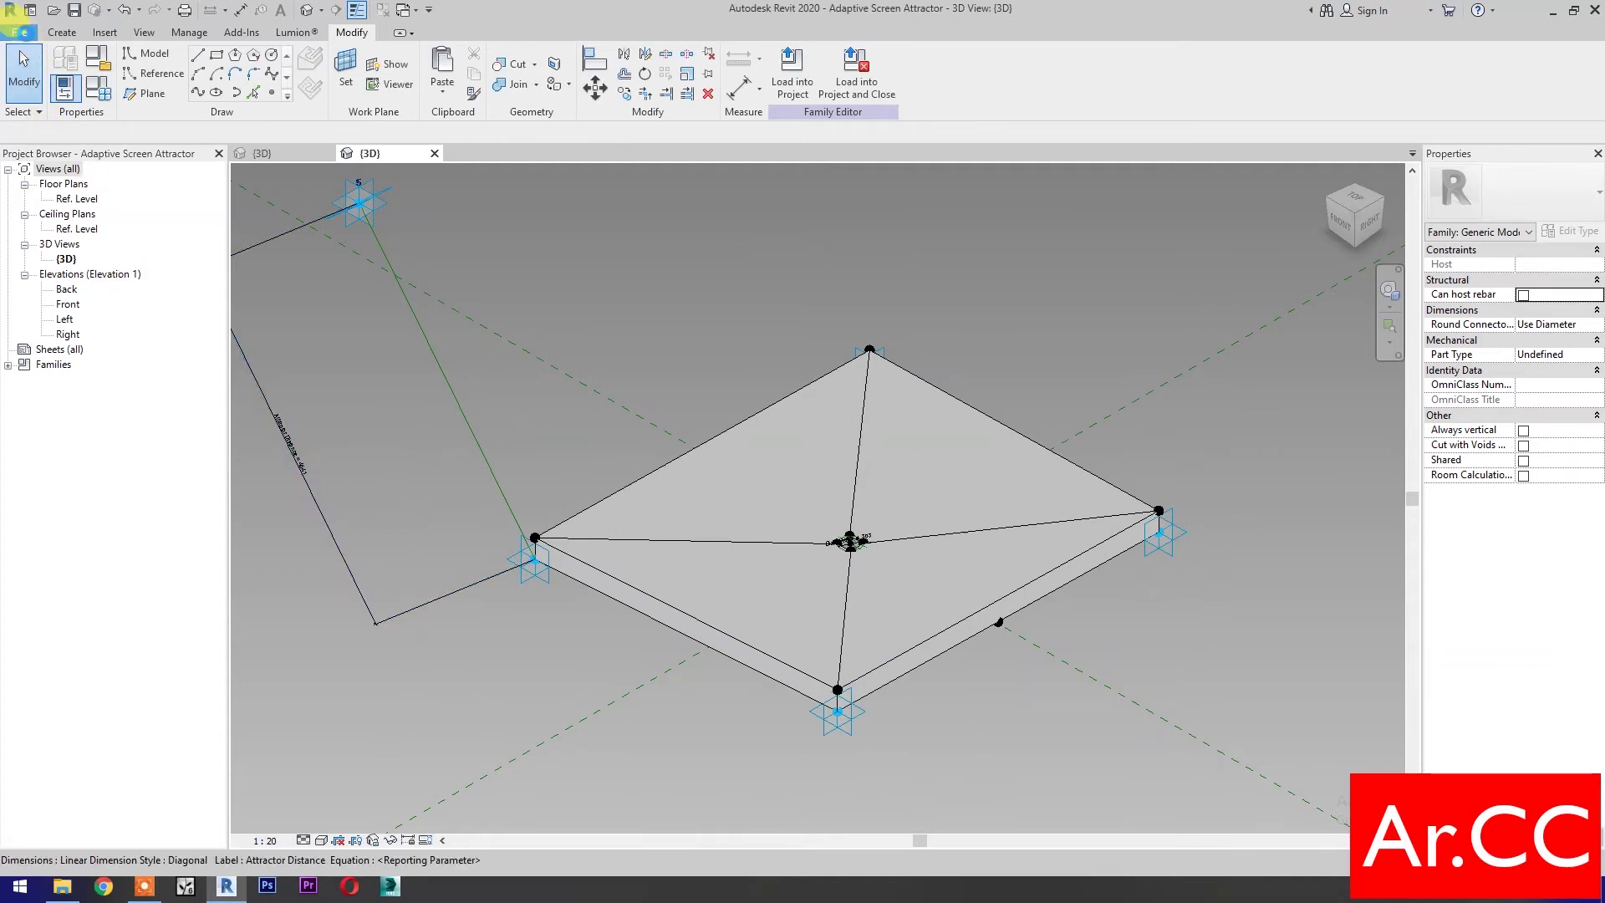
Step: Create a new family from the Metric Generic Model Pattern Based template
left_click(25, 37)
mouse_move(46, 95)
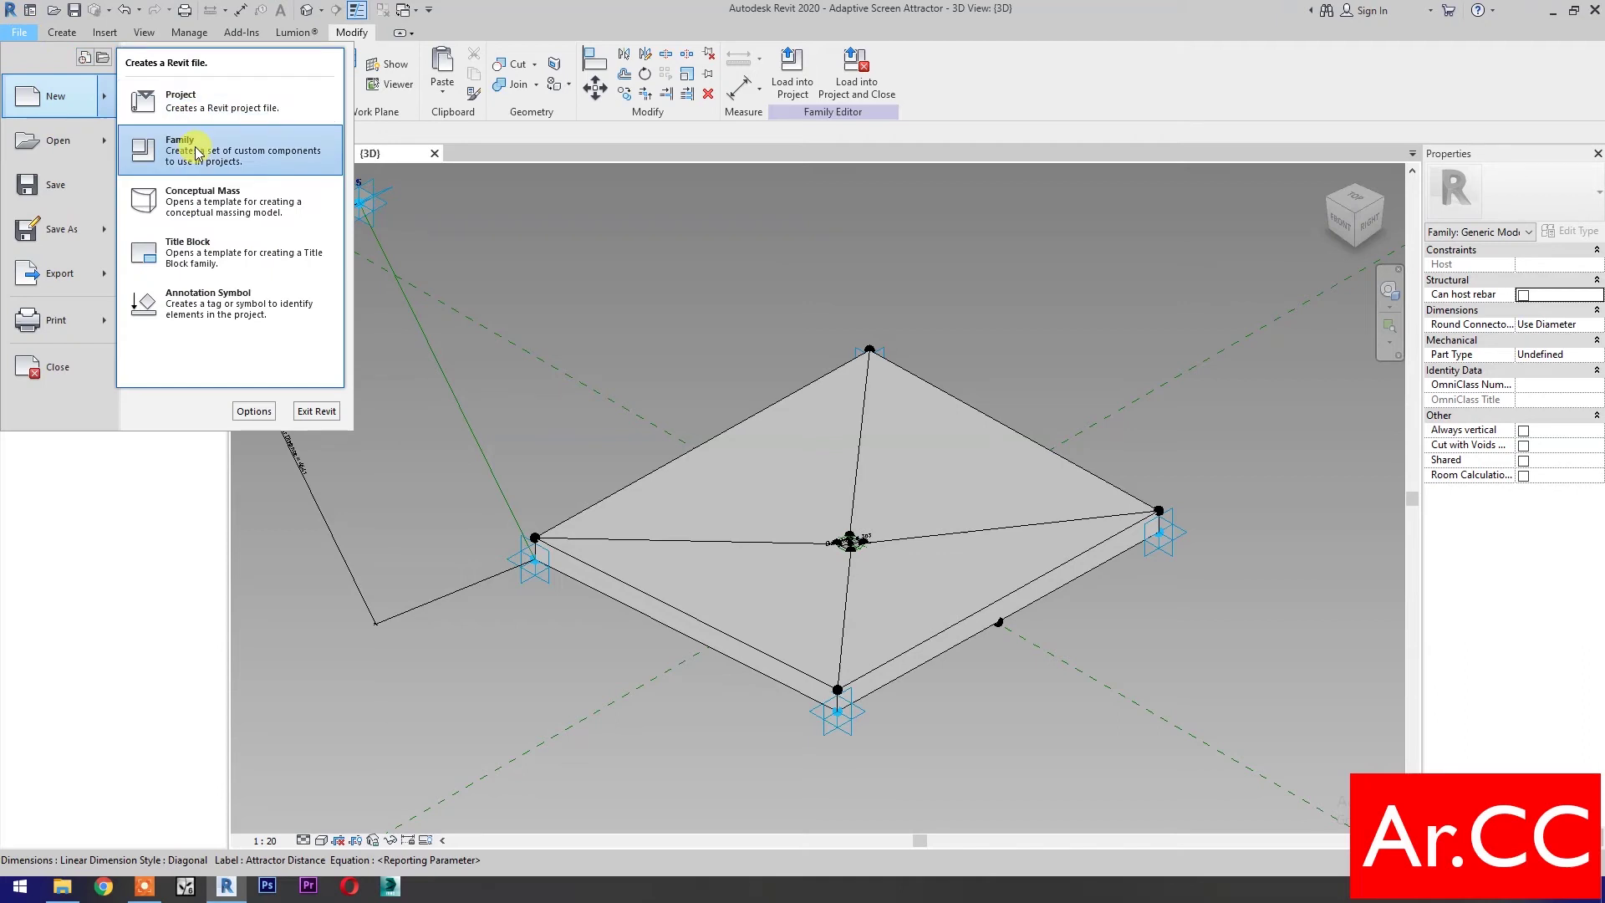
left_click(243, 201)
scroll(919, 401, "right", 3)
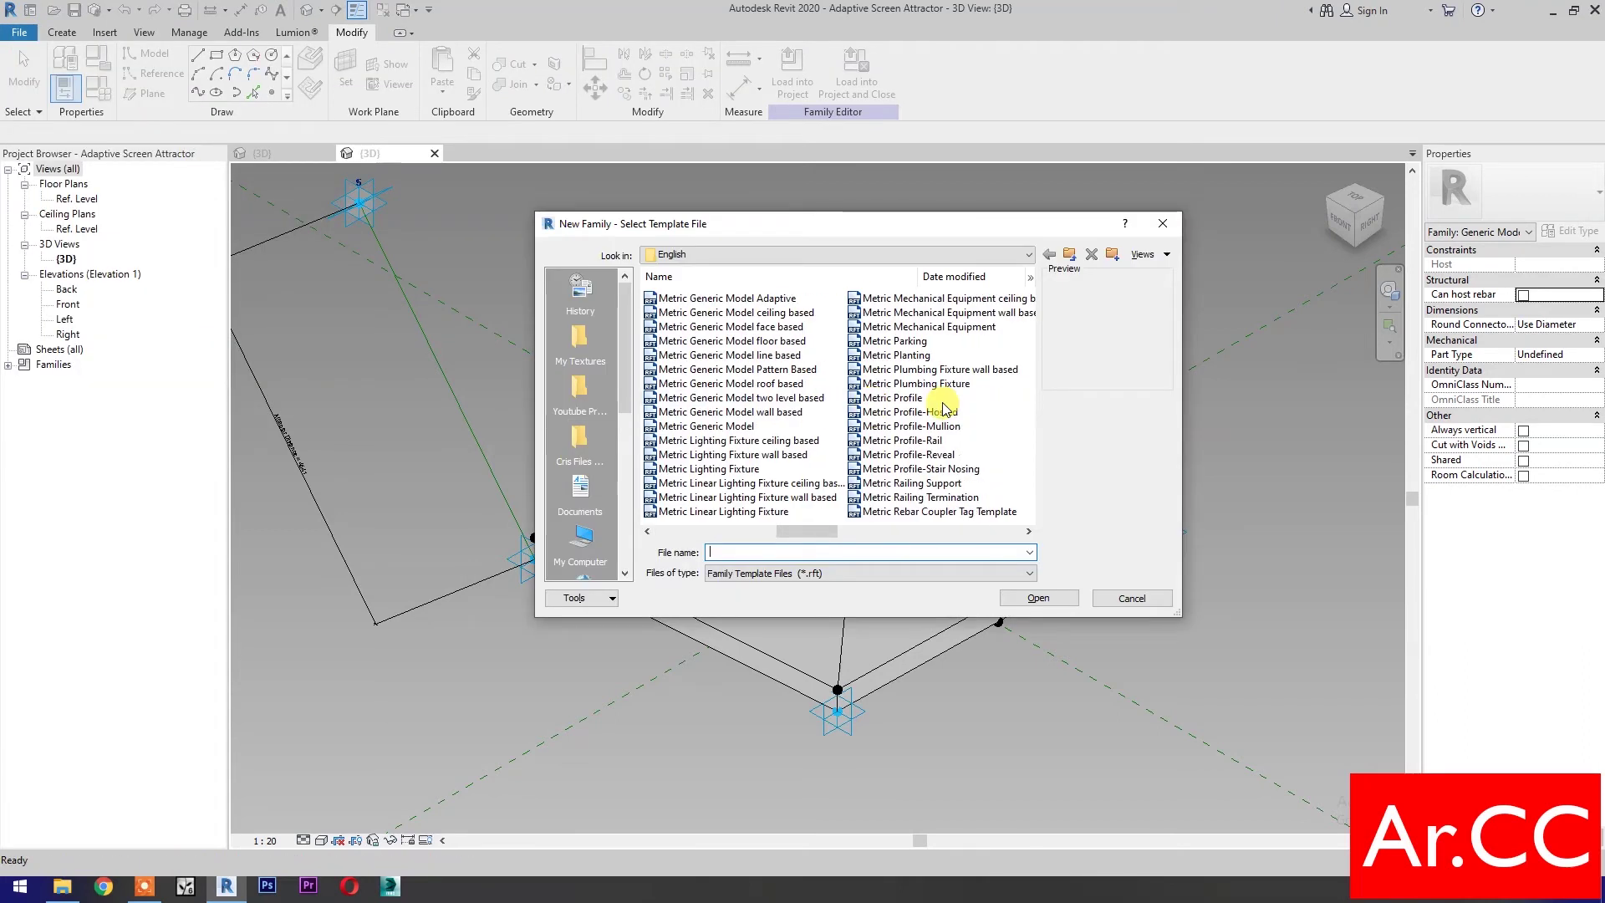
left_click(730, 370)
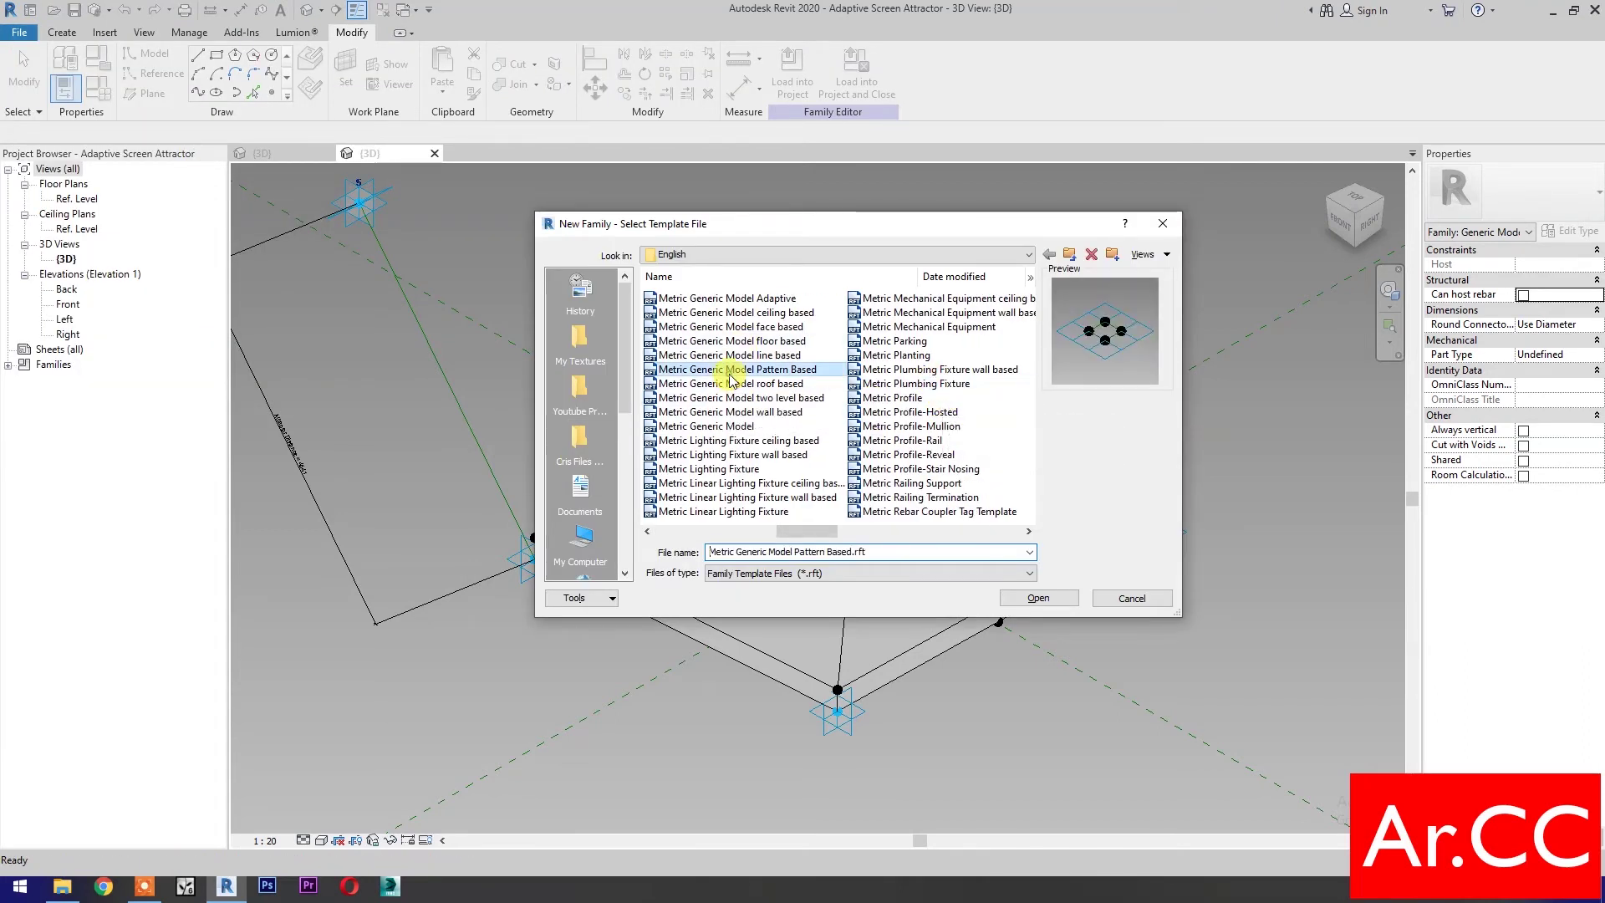
left_click(1037, 598)
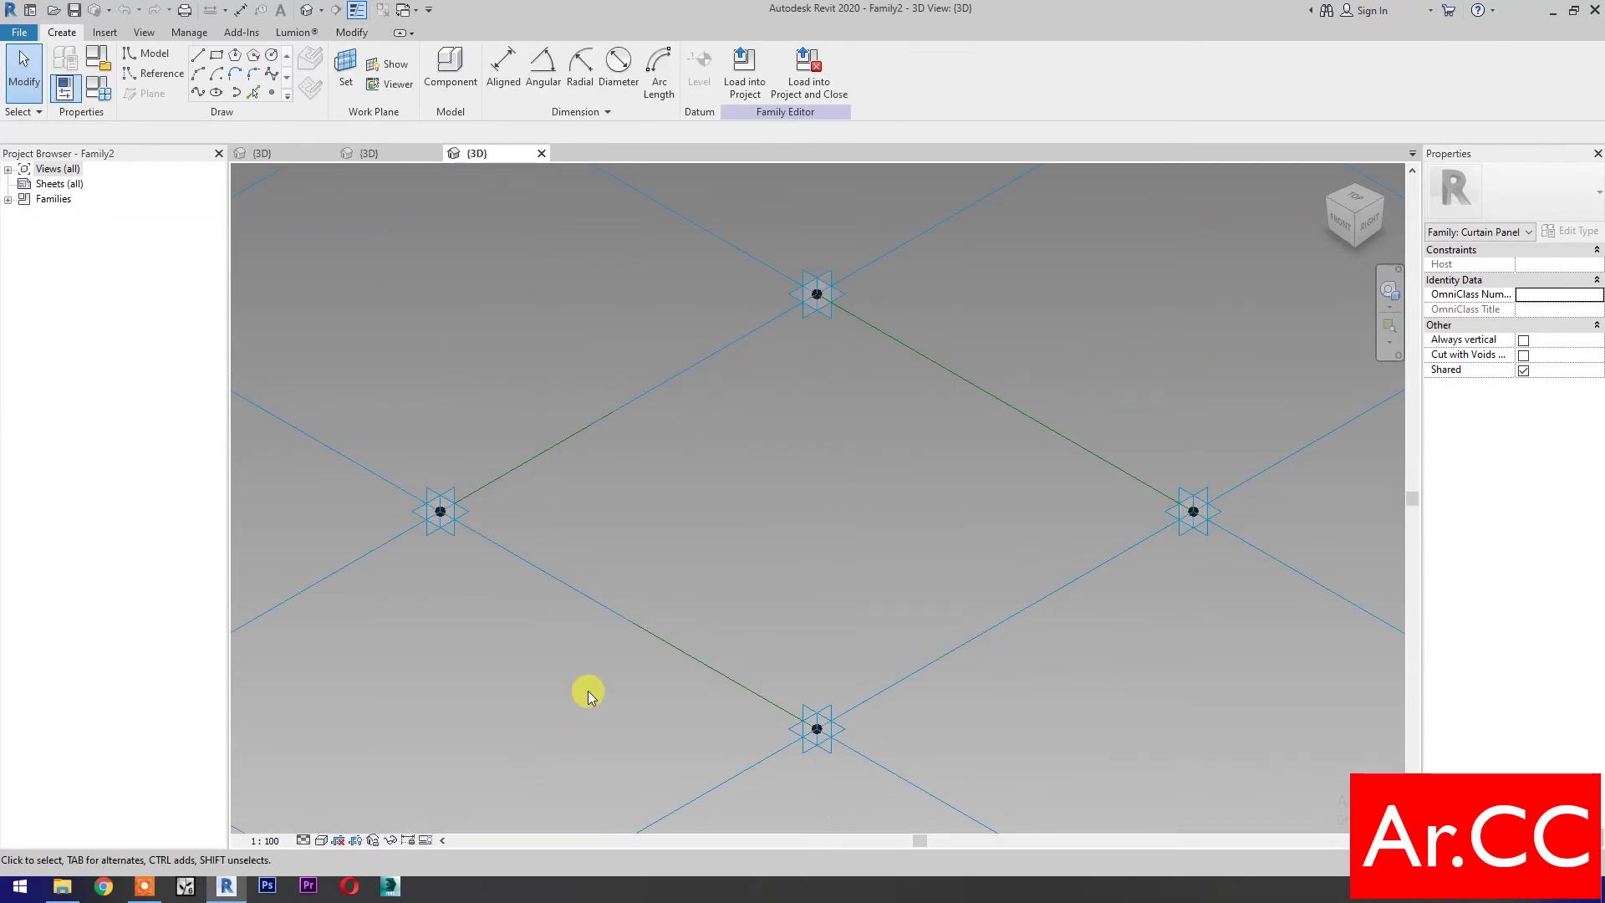
Step: Place a reference point on the horizontal work plane of adaptive placement point 1
left_click(272, 93)
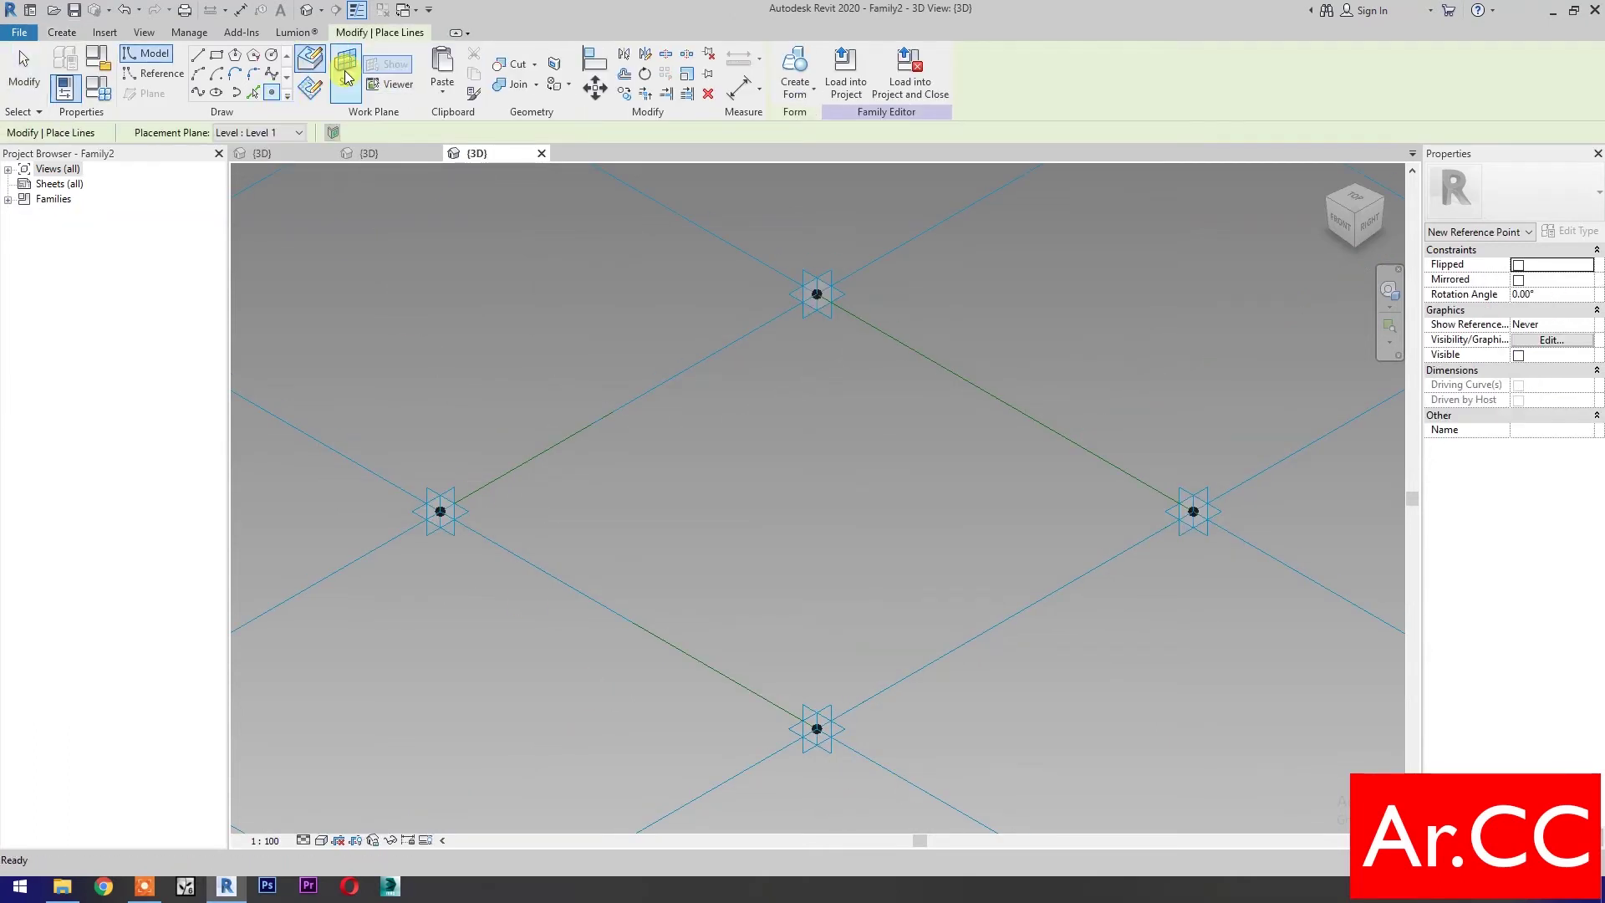
left_click(347, 77)
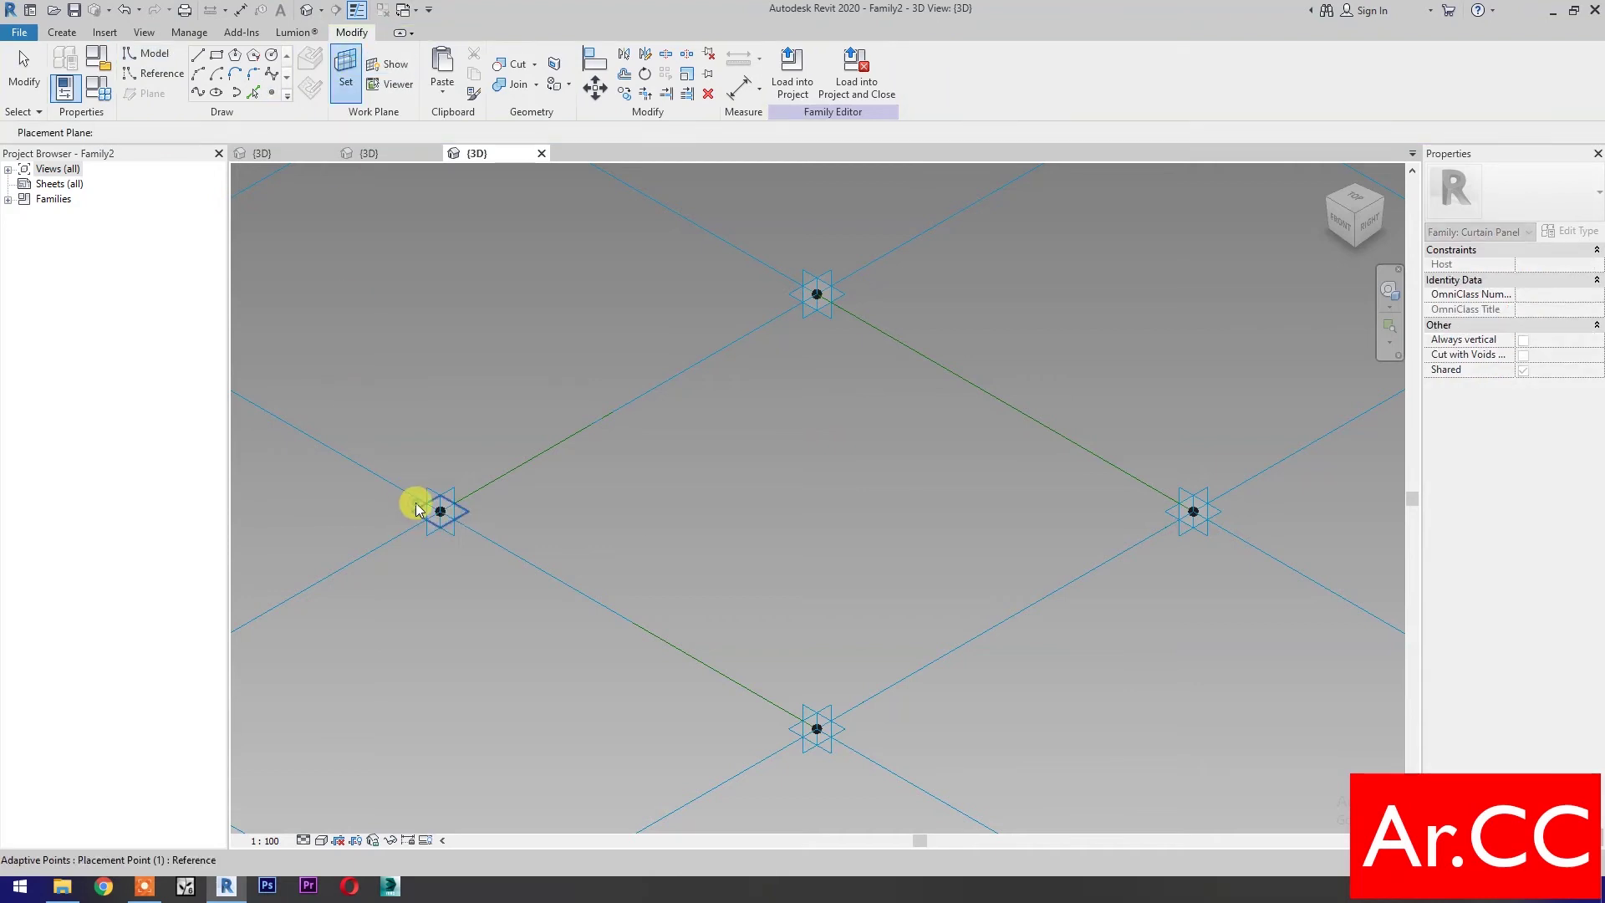
left_click(435, 506)
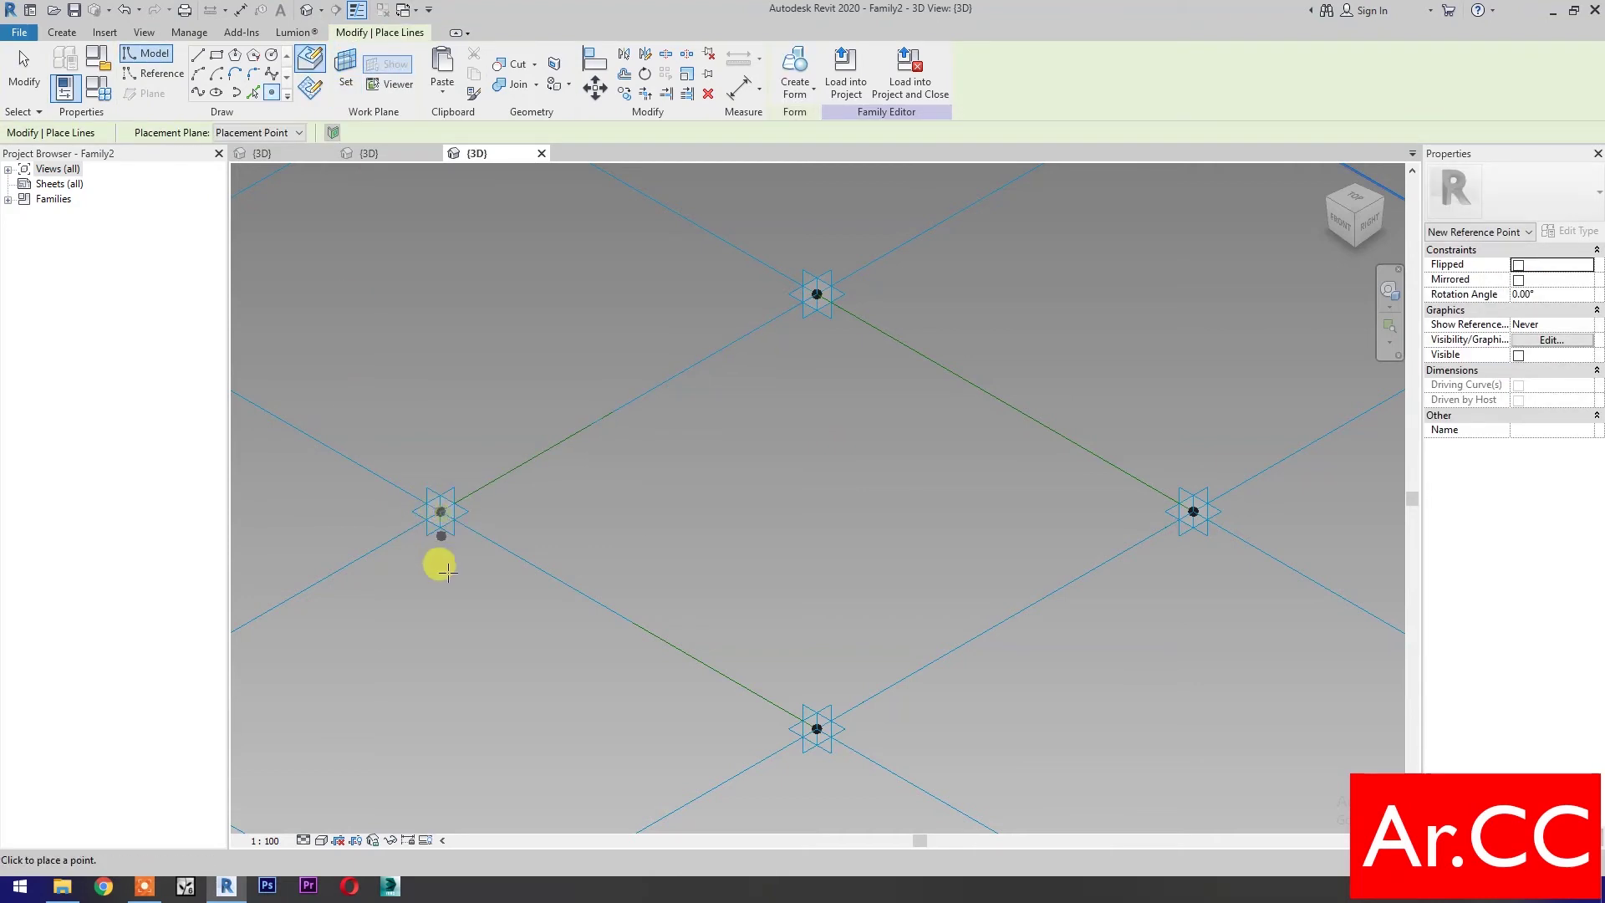
key("Escape")
key("Escape")
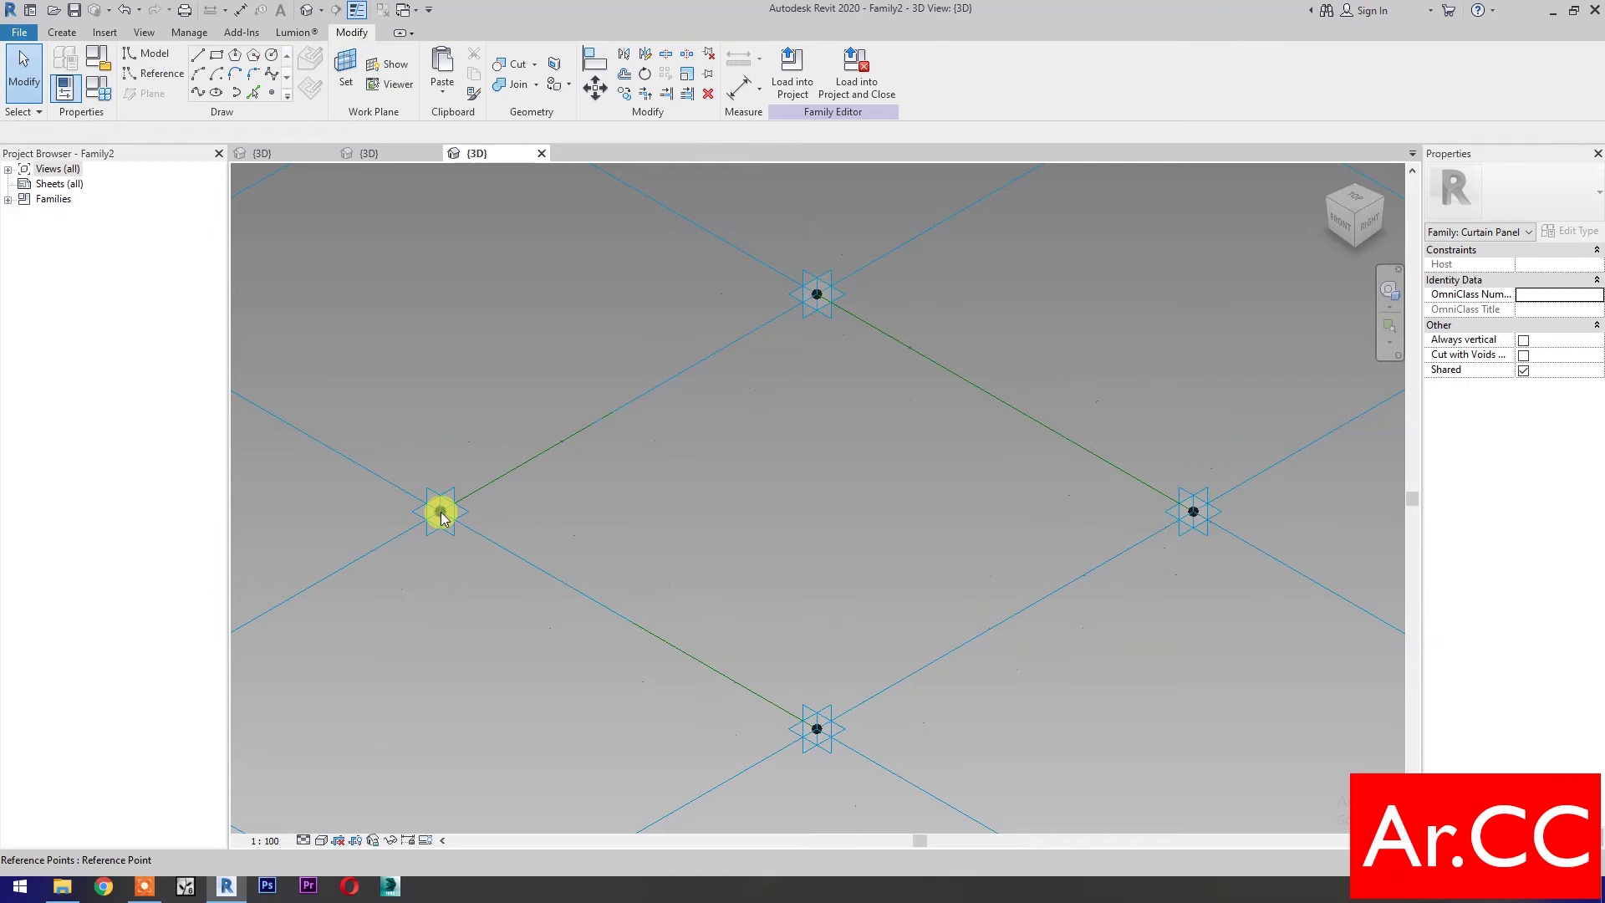
Step: Associate the new reference point's offset with a new instance family parameter named Attractor Distance, grouped under Dimensions
left_click(440, 513)
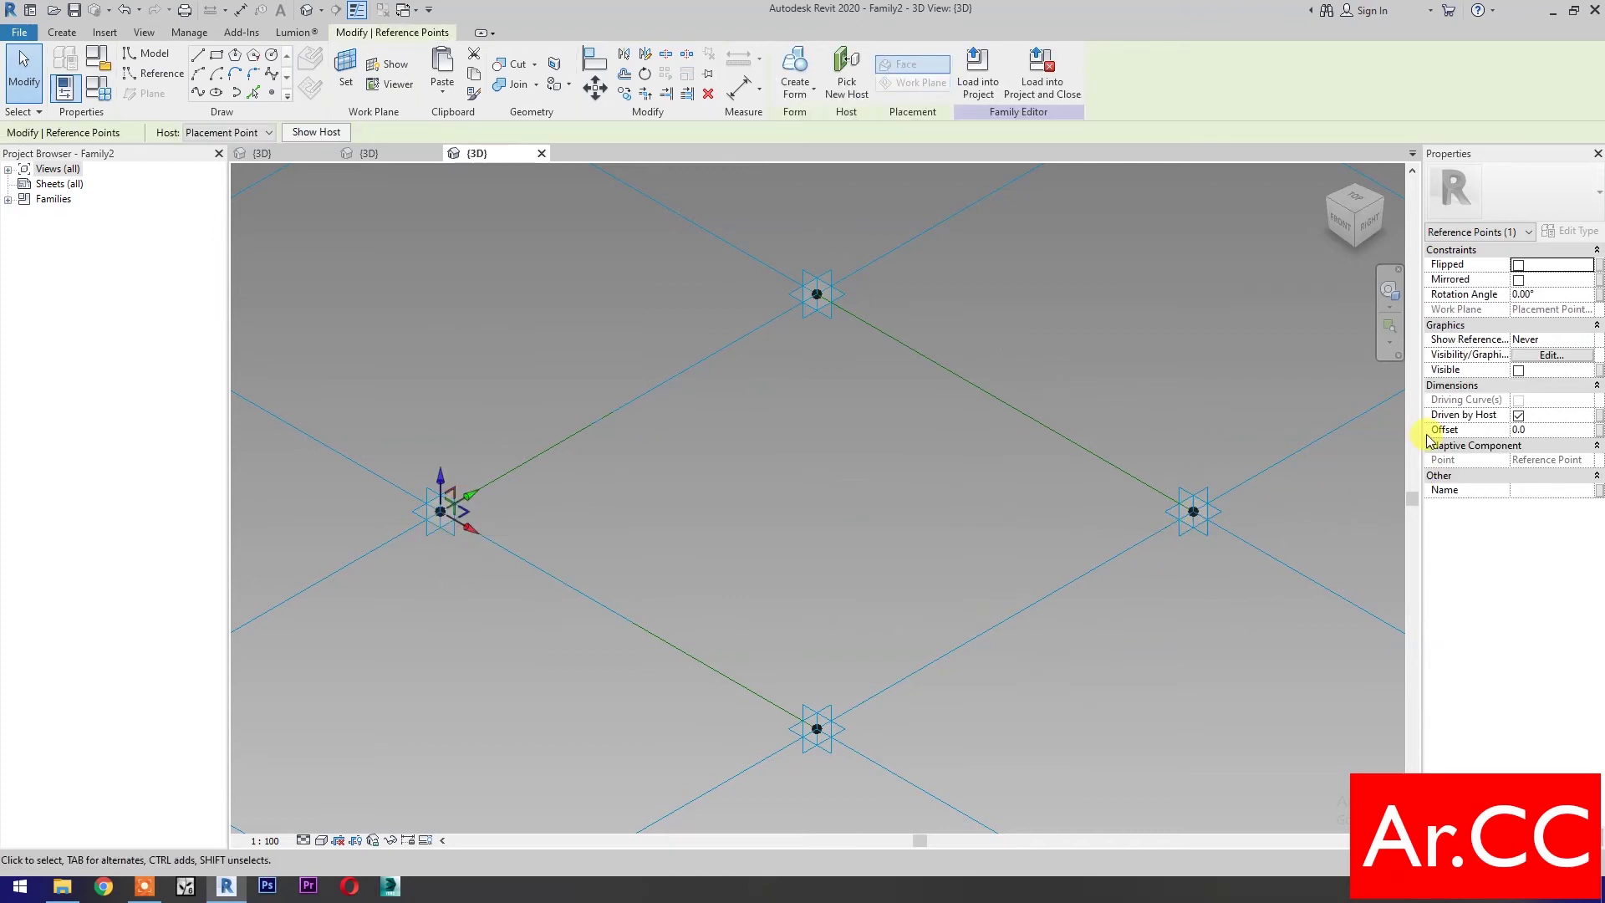
left_click(1597, 431)
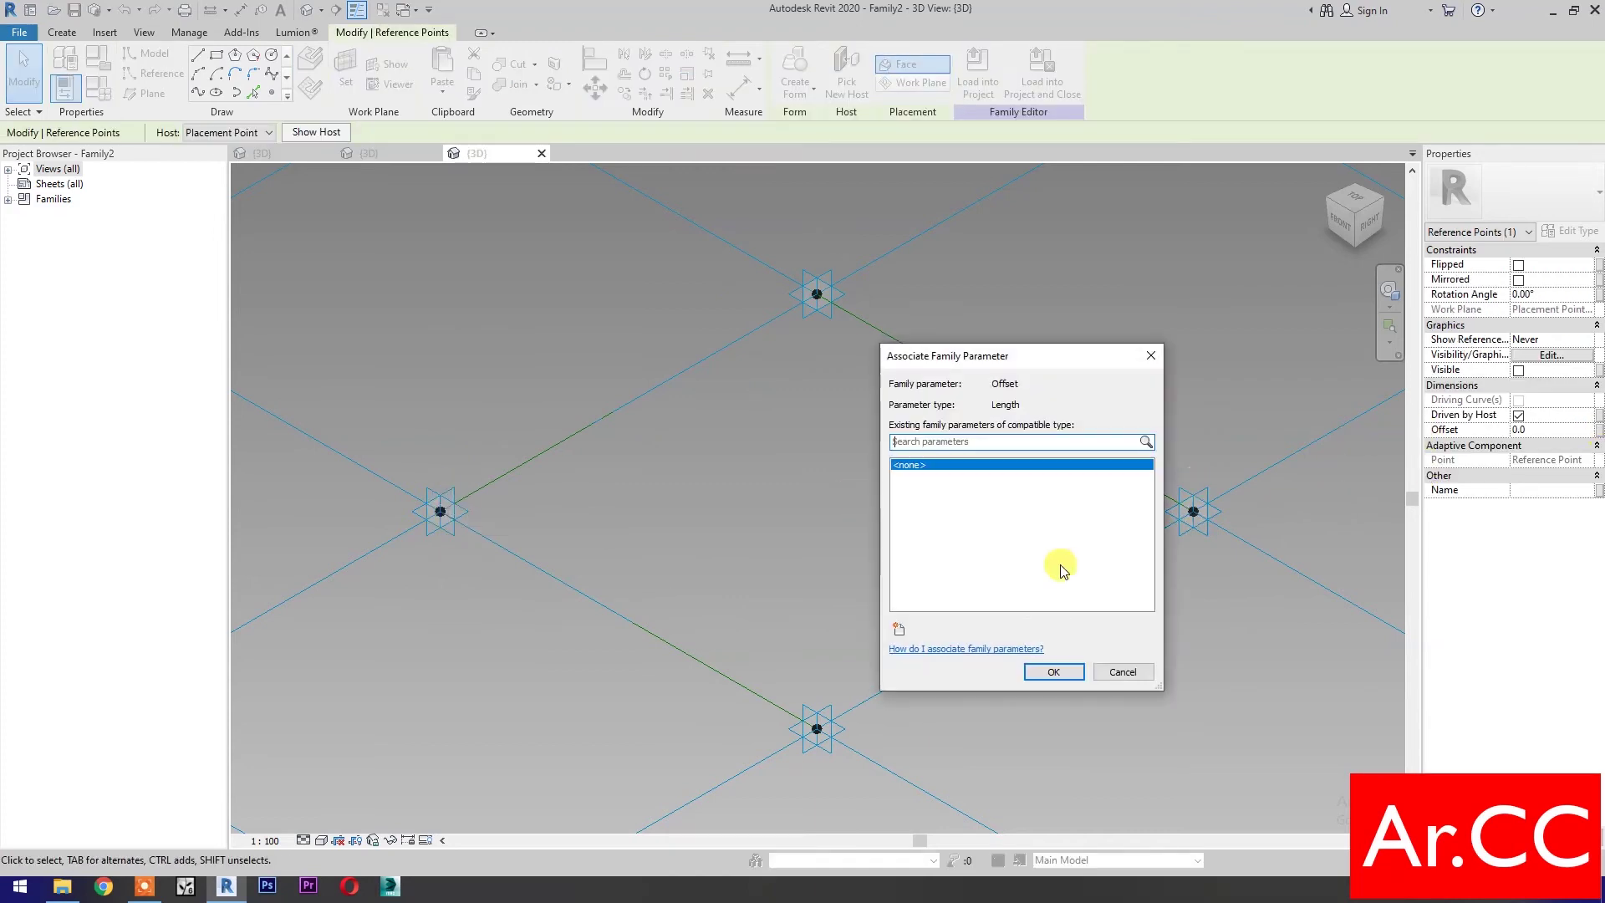
left_click(896, 633)
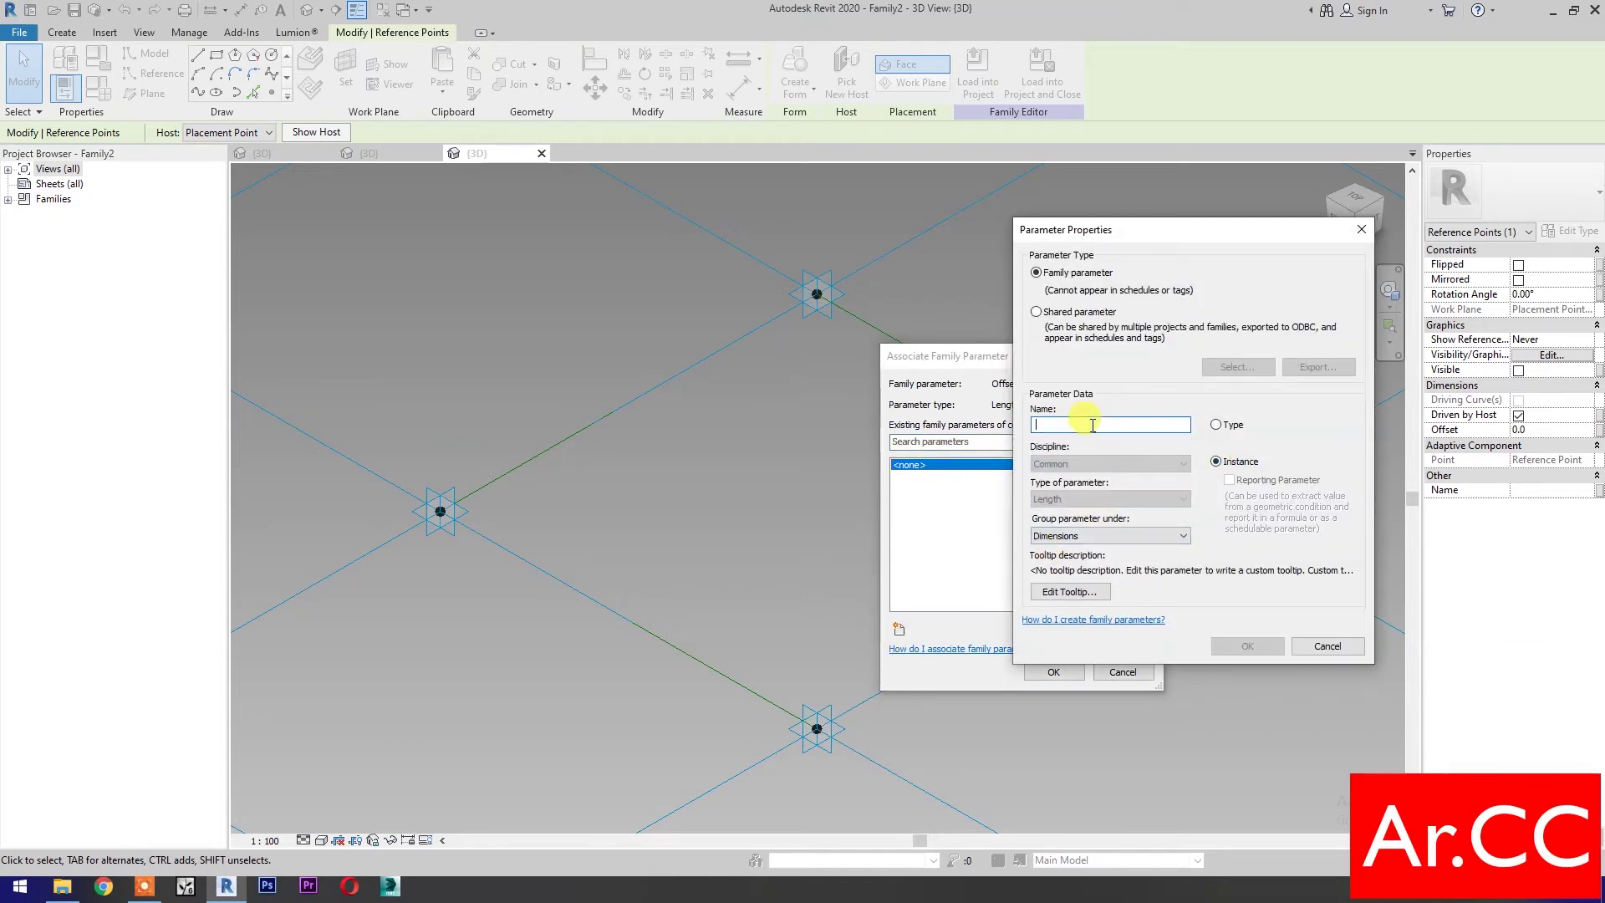
type("Attractor Distance")
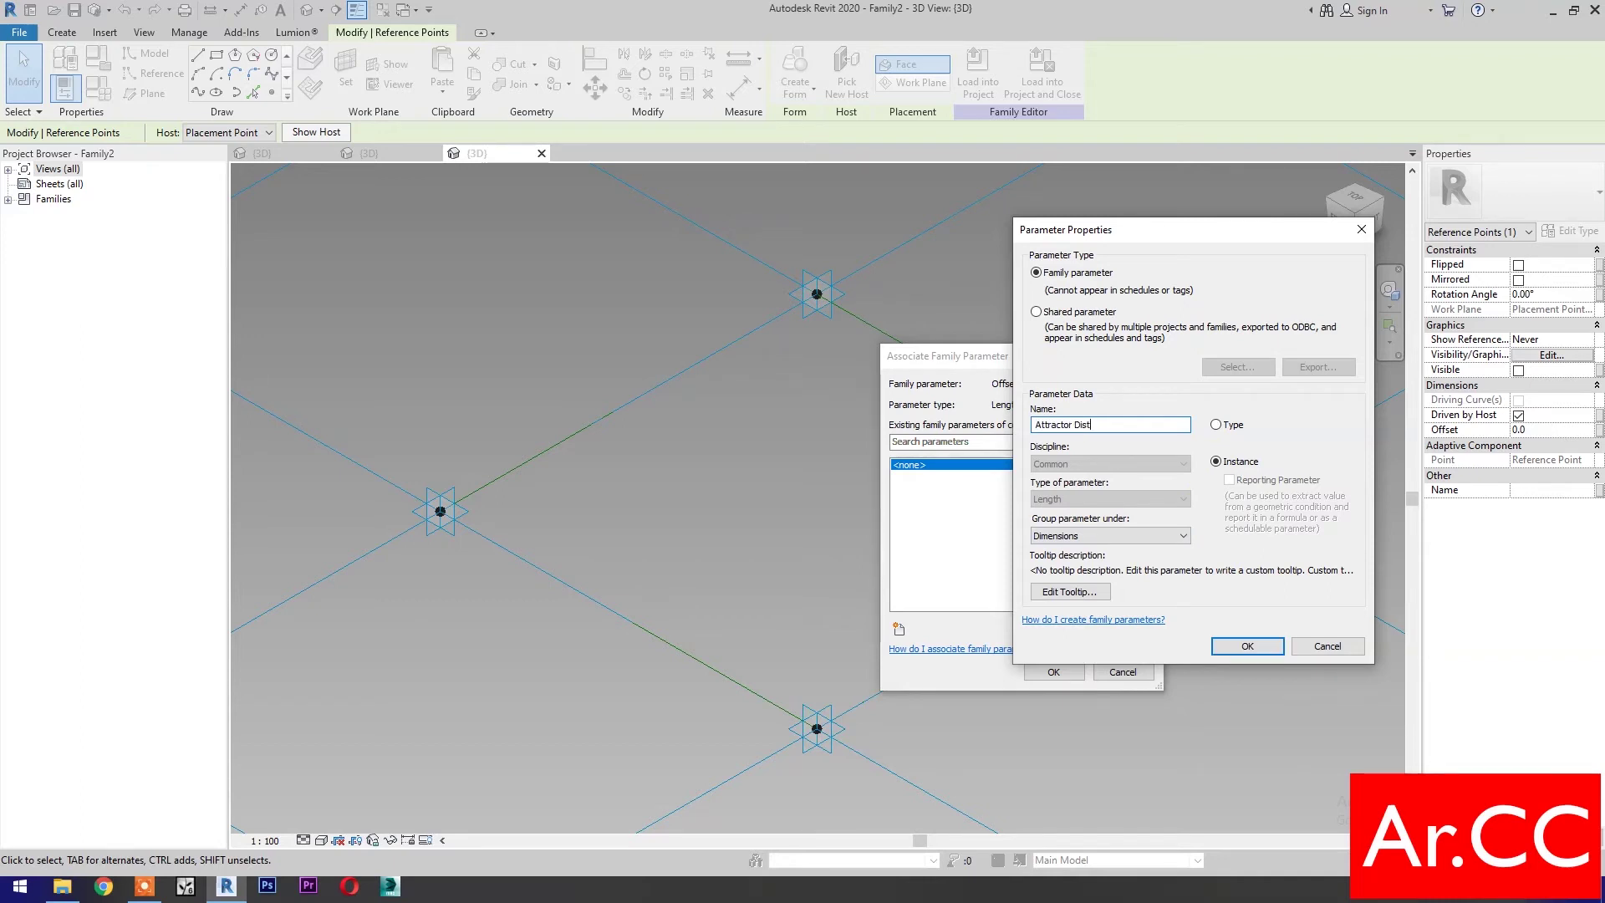
left_click(1223, 647)
left_click(1050, 672)
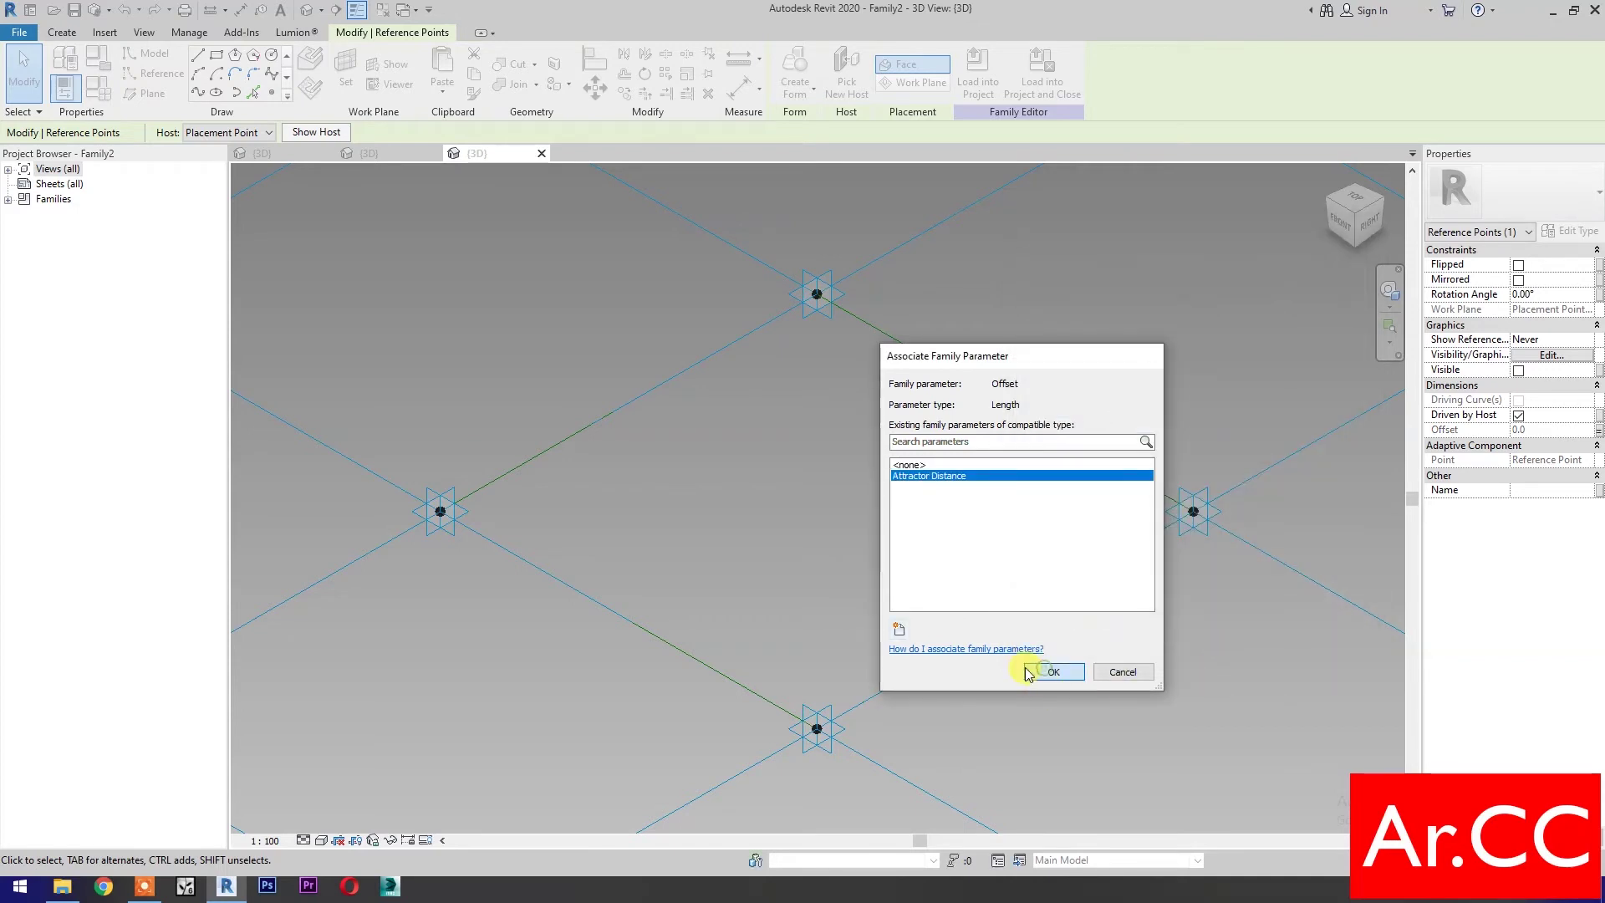
Step: Set the Attractor Distance family parameter to 500
left_click(117, 98)
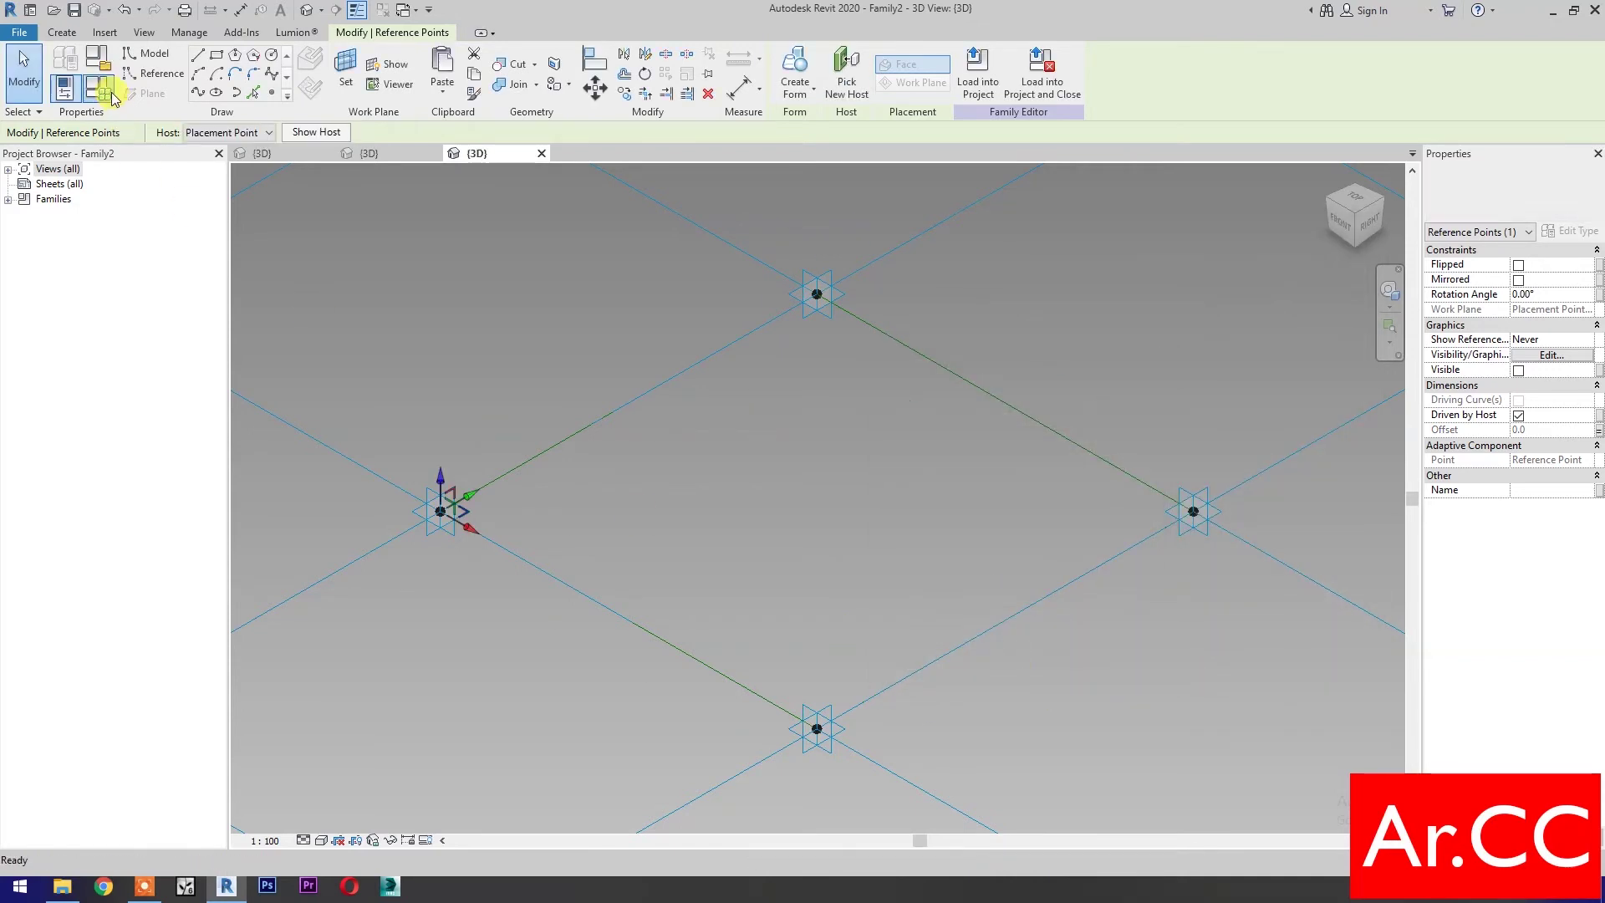
left_click(289, 335)
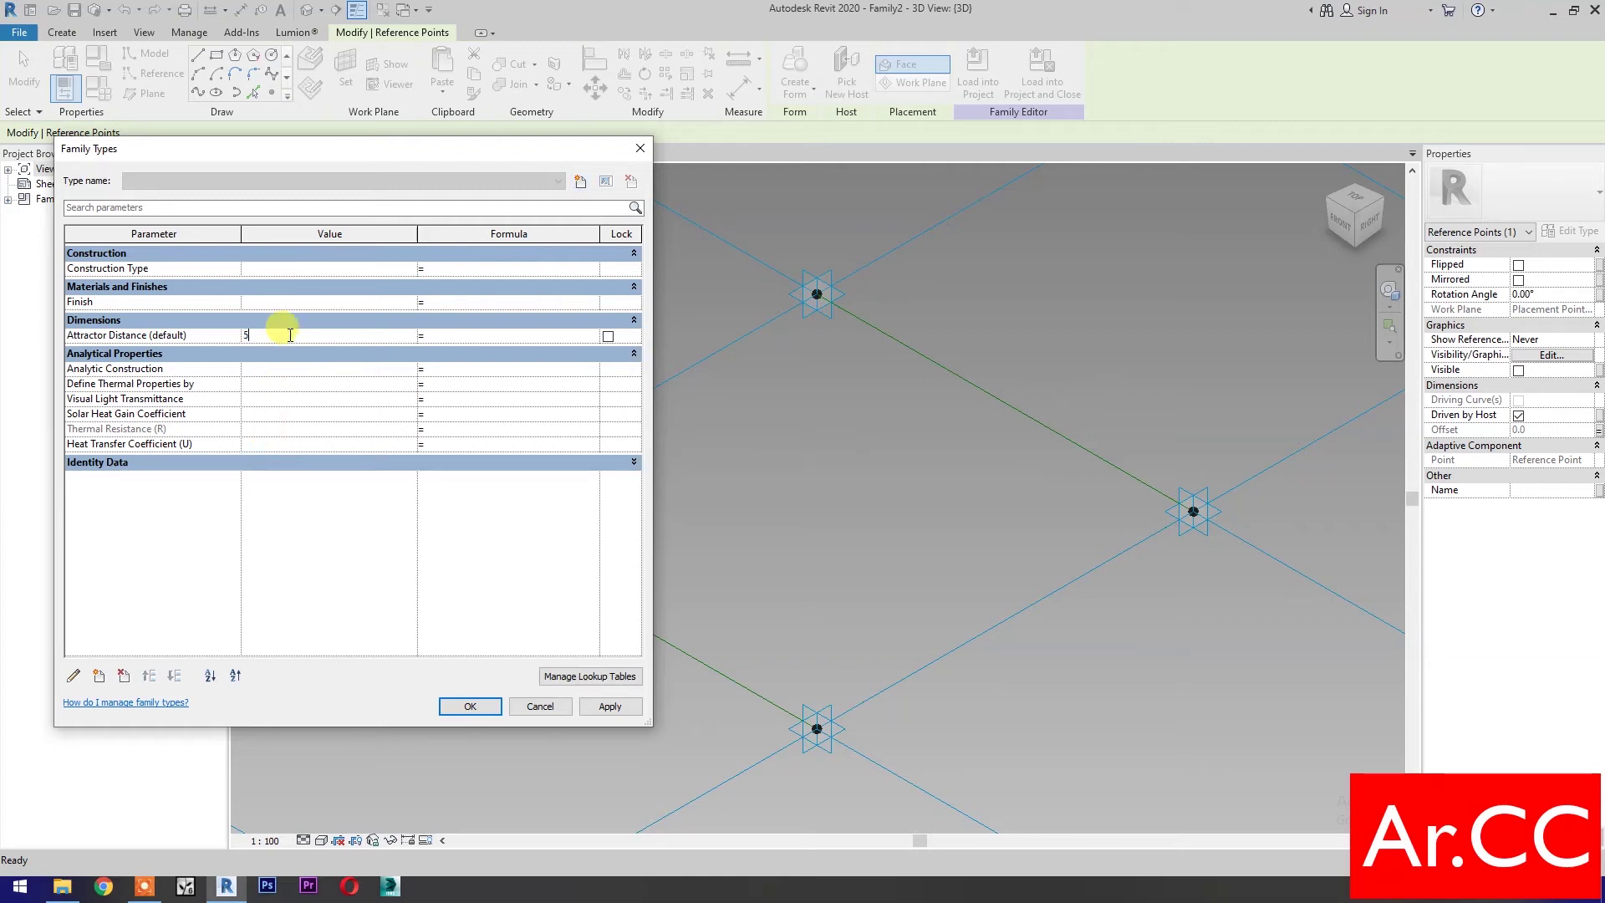
left_click(467, 708)
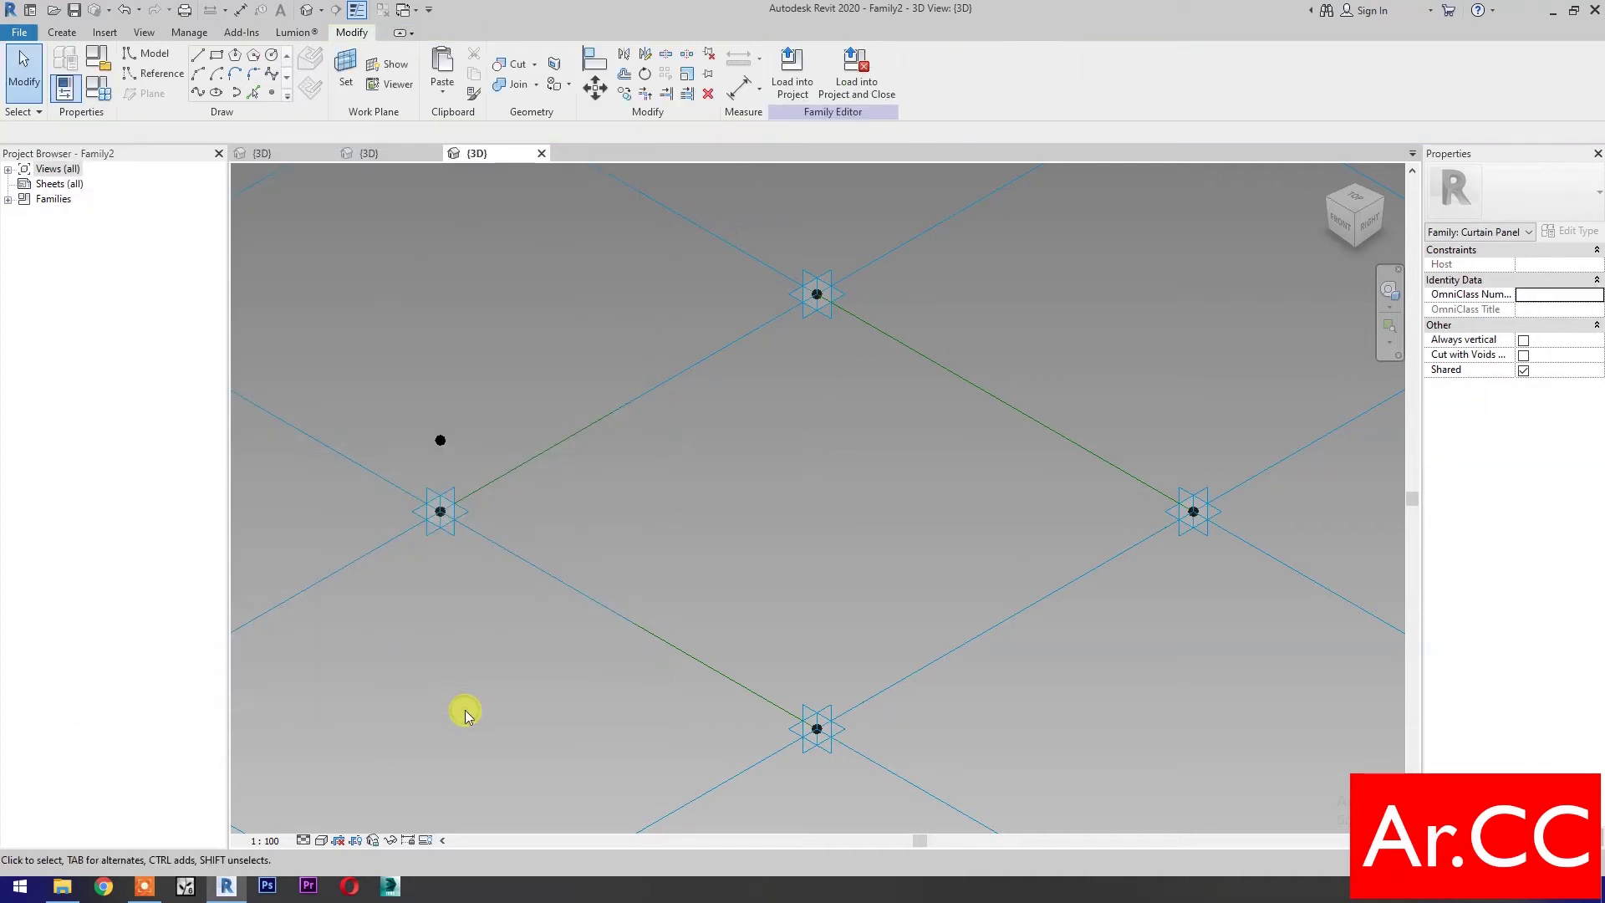
Step: Create a planar surface form from the four reference lines connecting the adaptive points
left_click(560, 590)
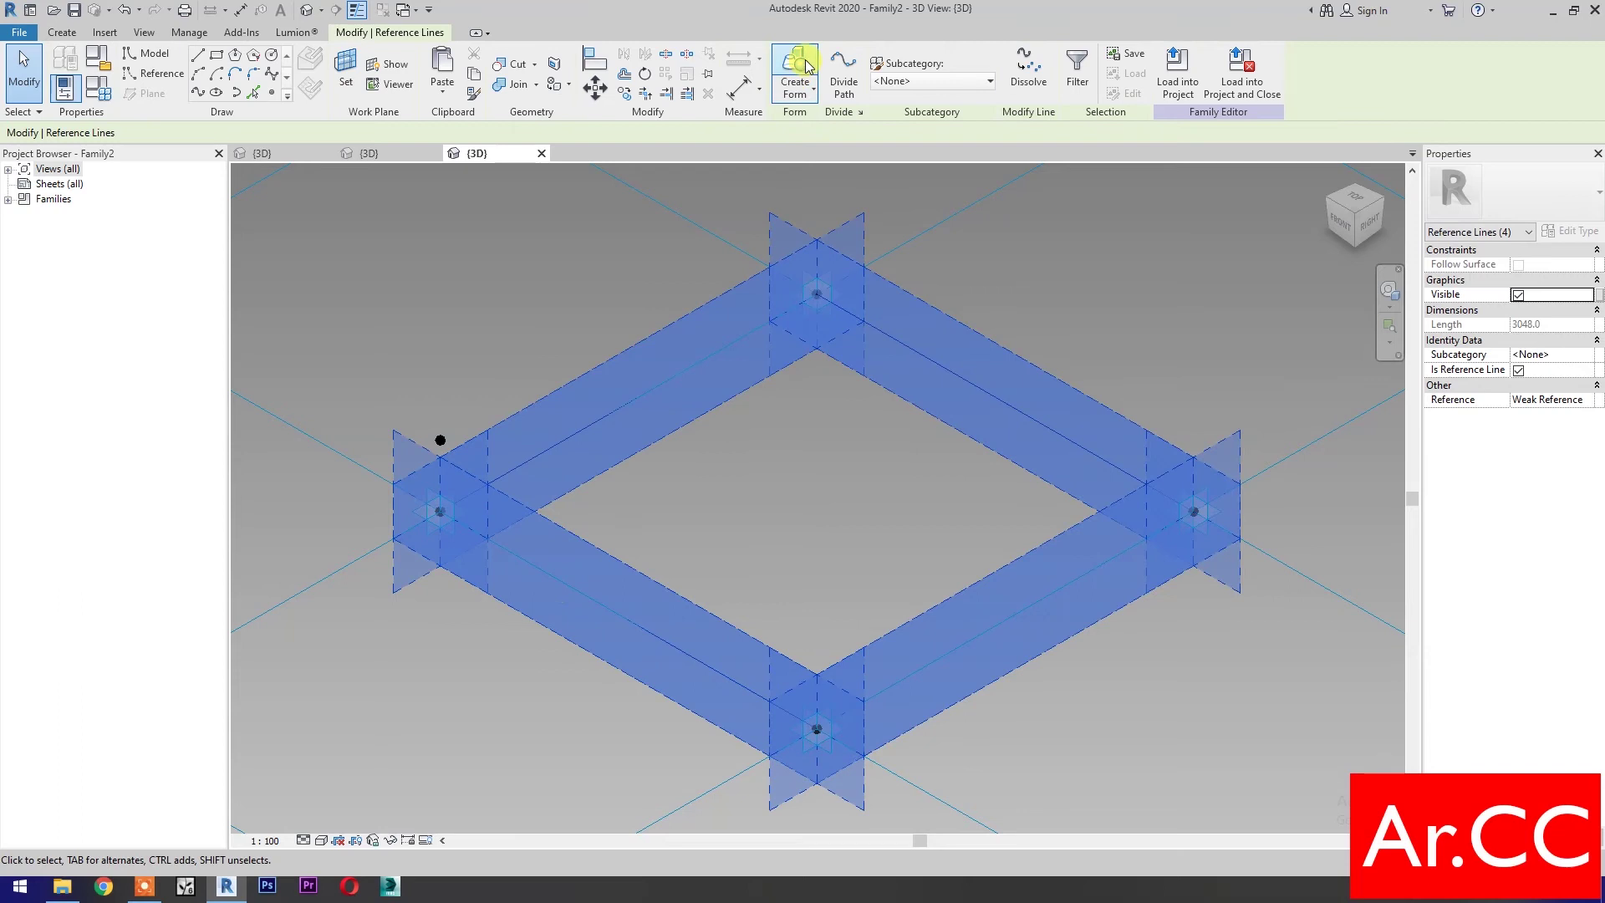
key("c")
key("f")
left_click(562, 756)
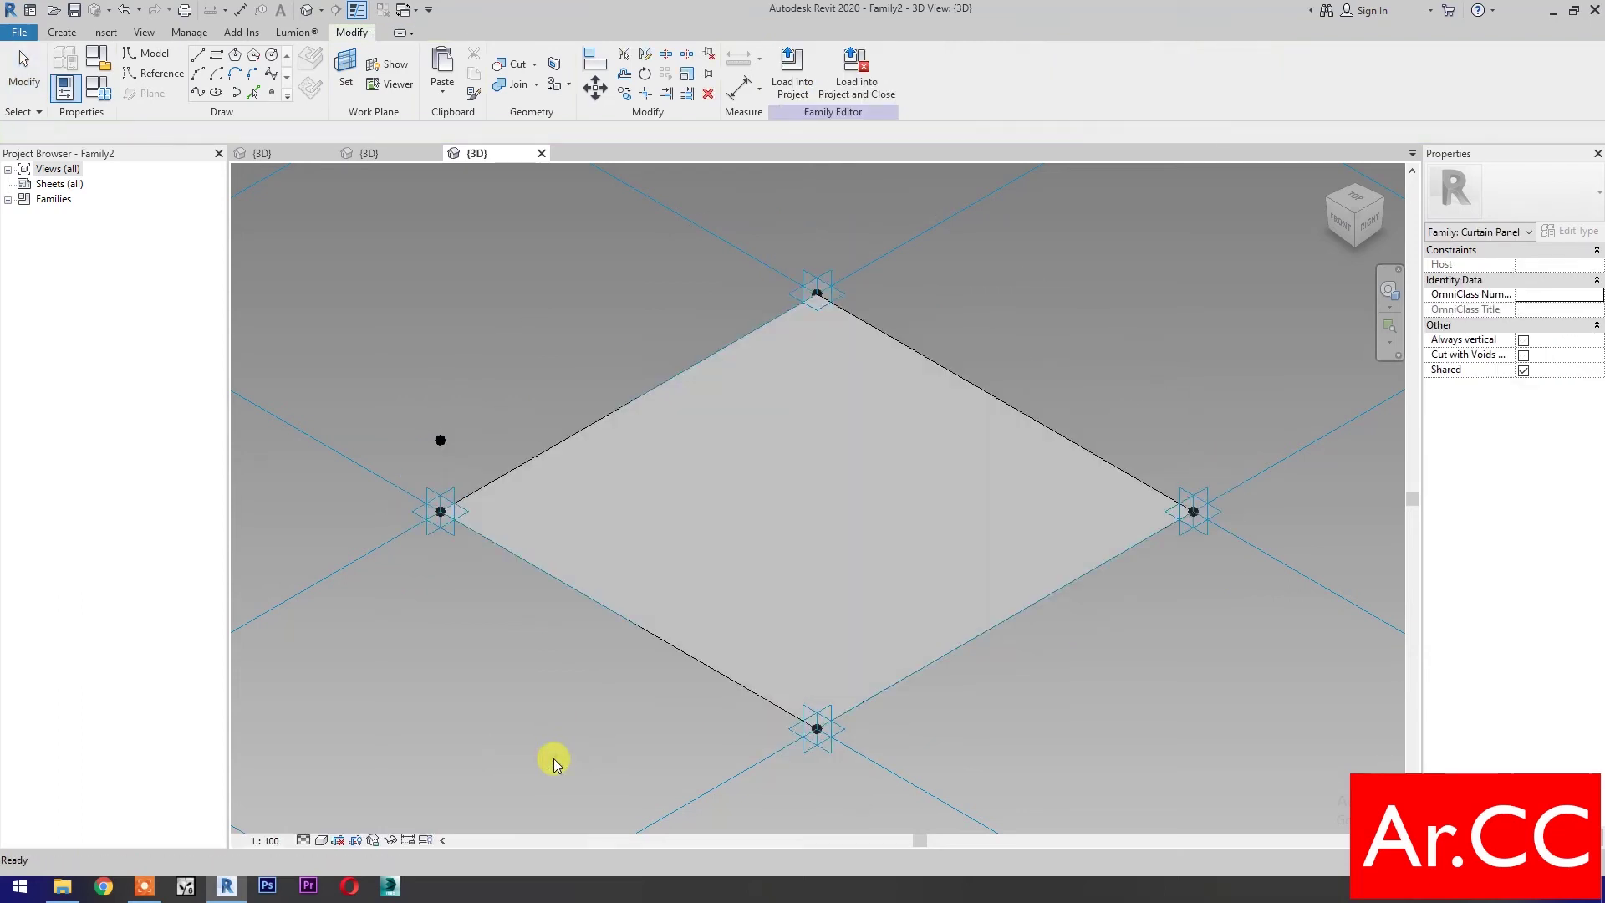
Step: Divide the surface, setting both the U grid and V grid numbers to 6
left_click(651, 400)
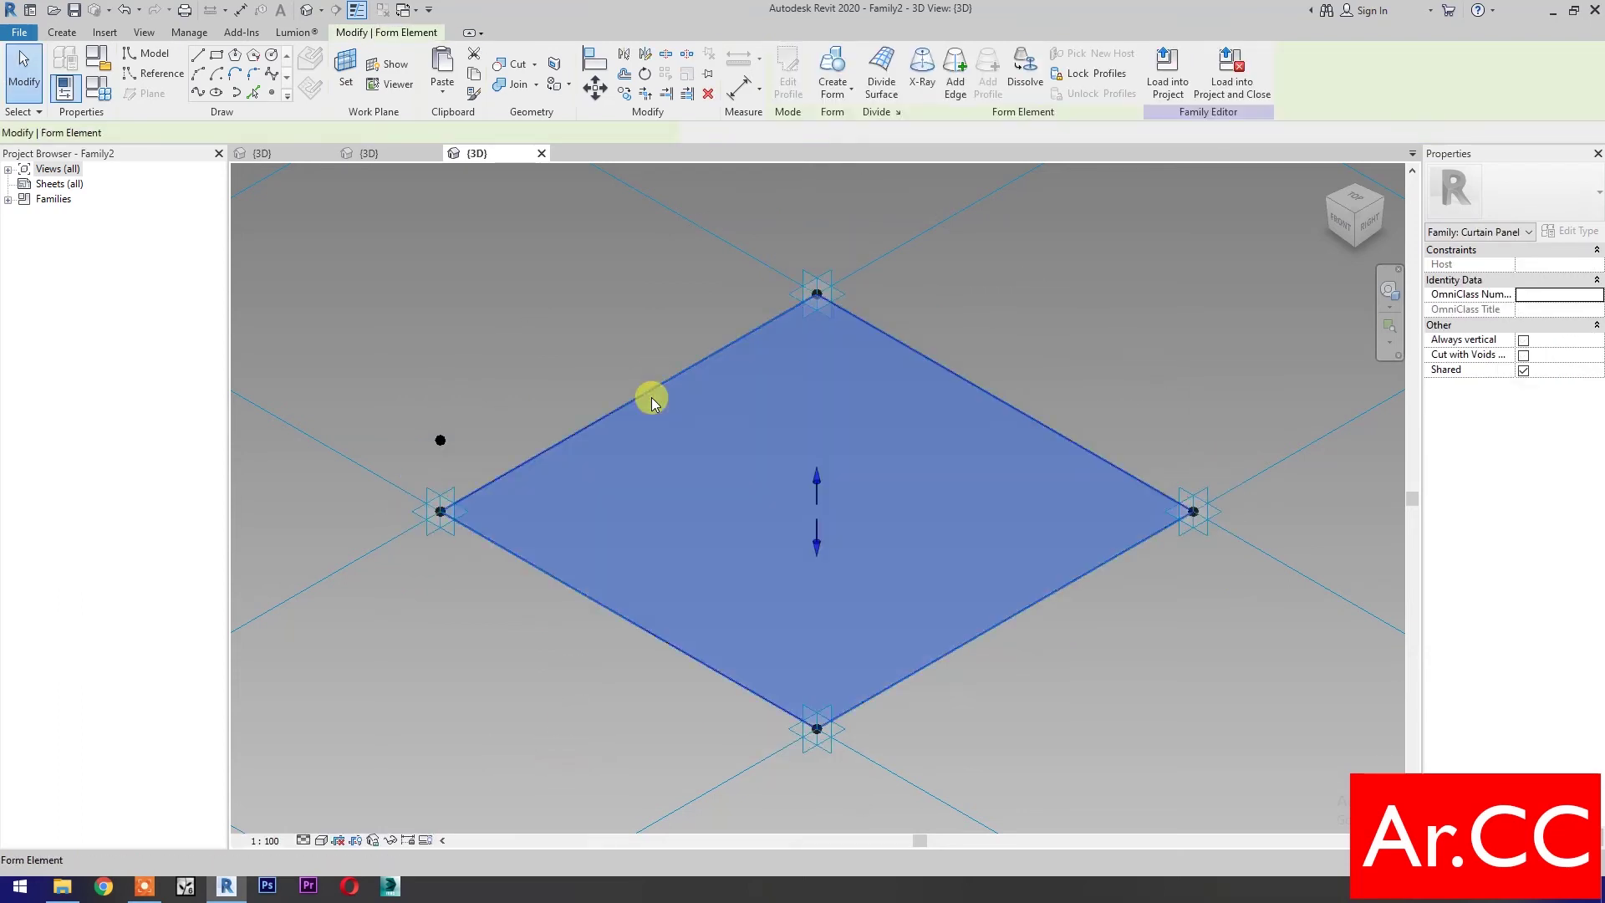
left_click(881, 77)
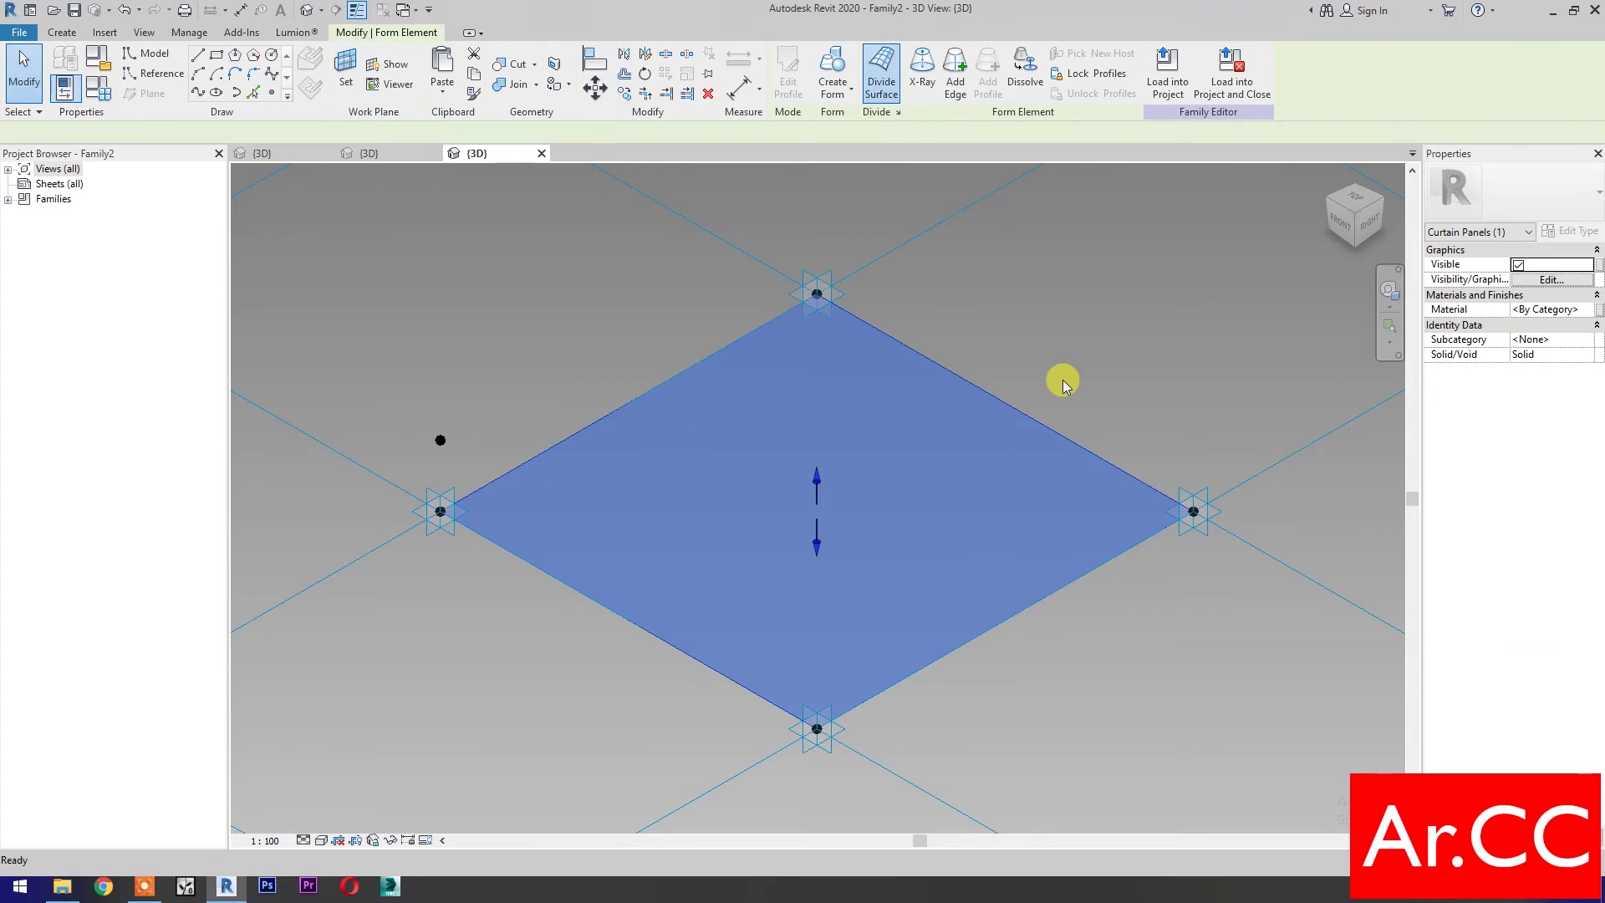
left_click(1552, 325)
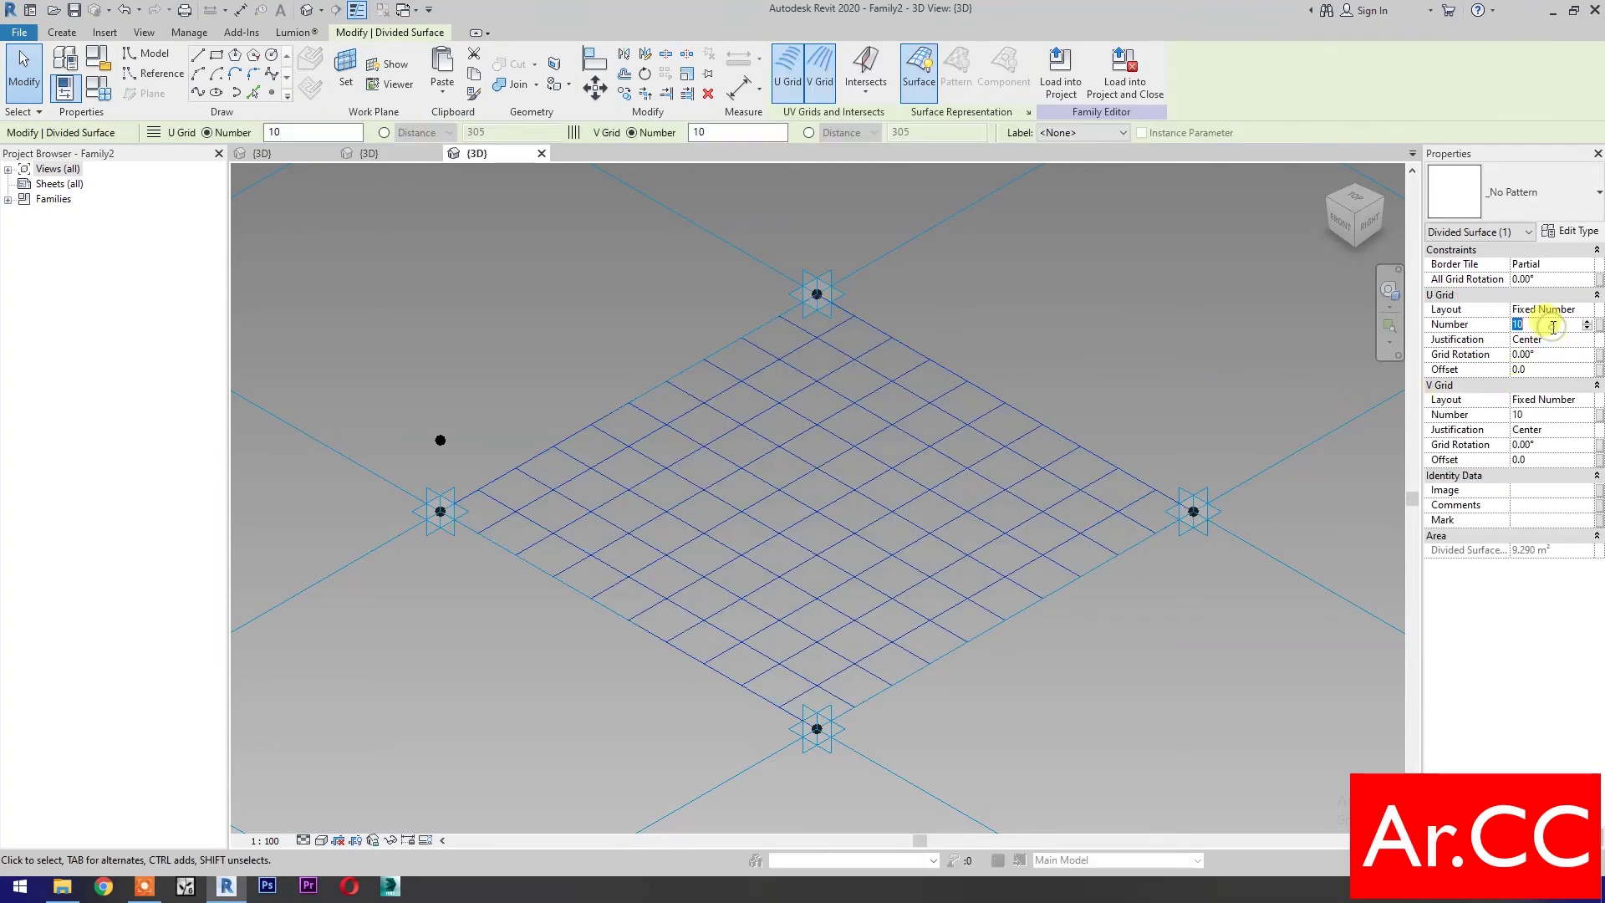
type("6")
left_click(1538, 414)
type("6")
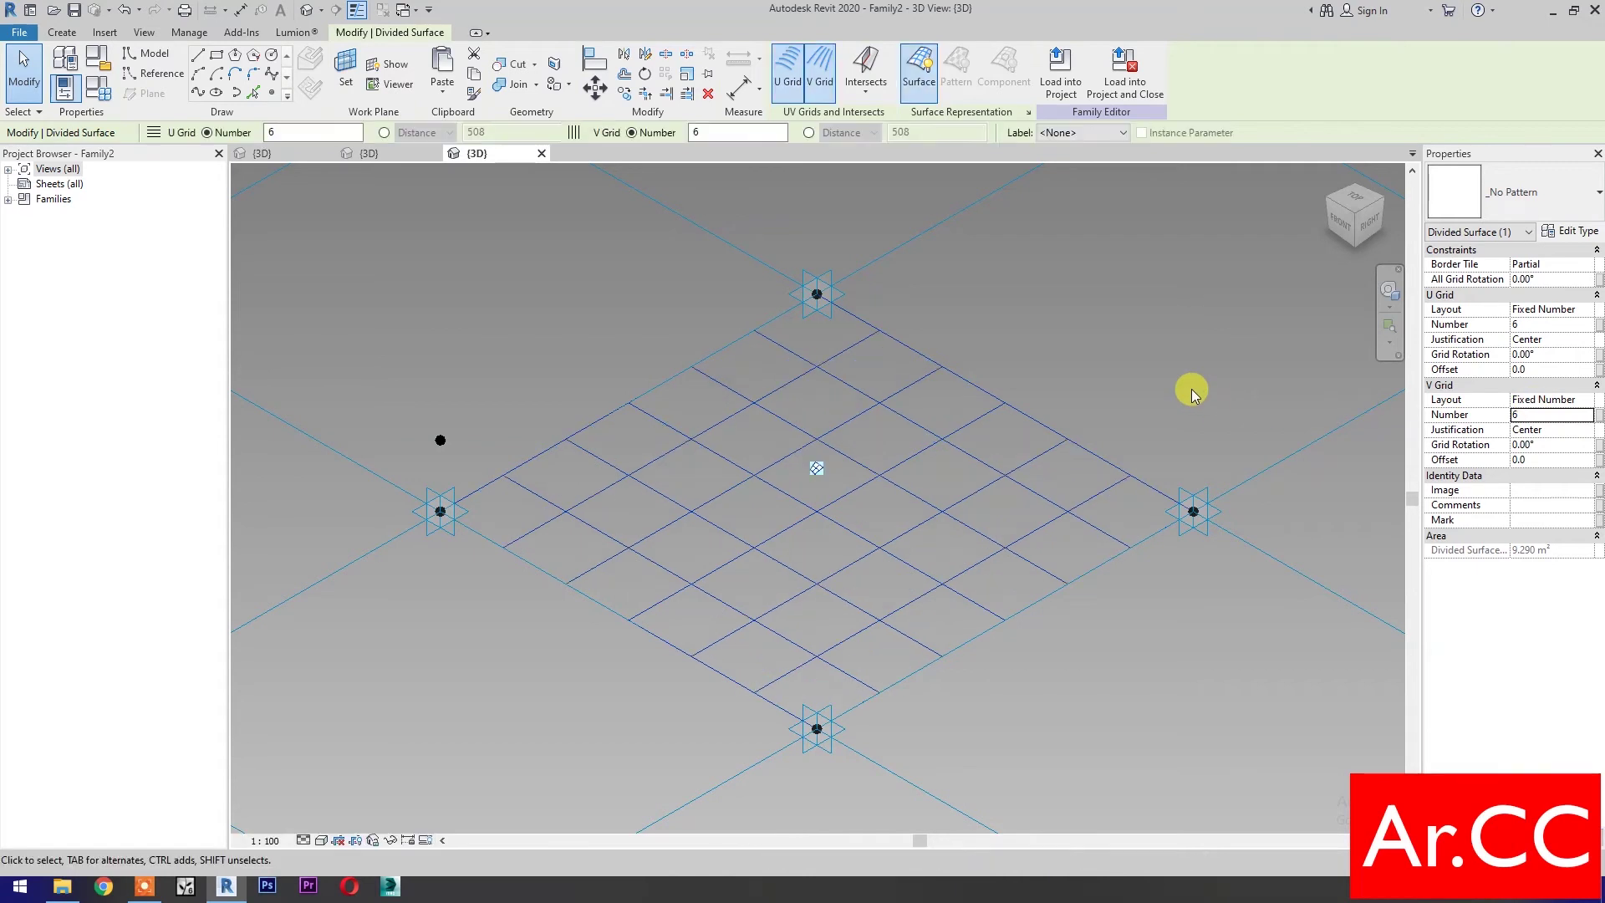
Step: Display the nodes of the divided surface in its surface representation
left_click(1031, 113)
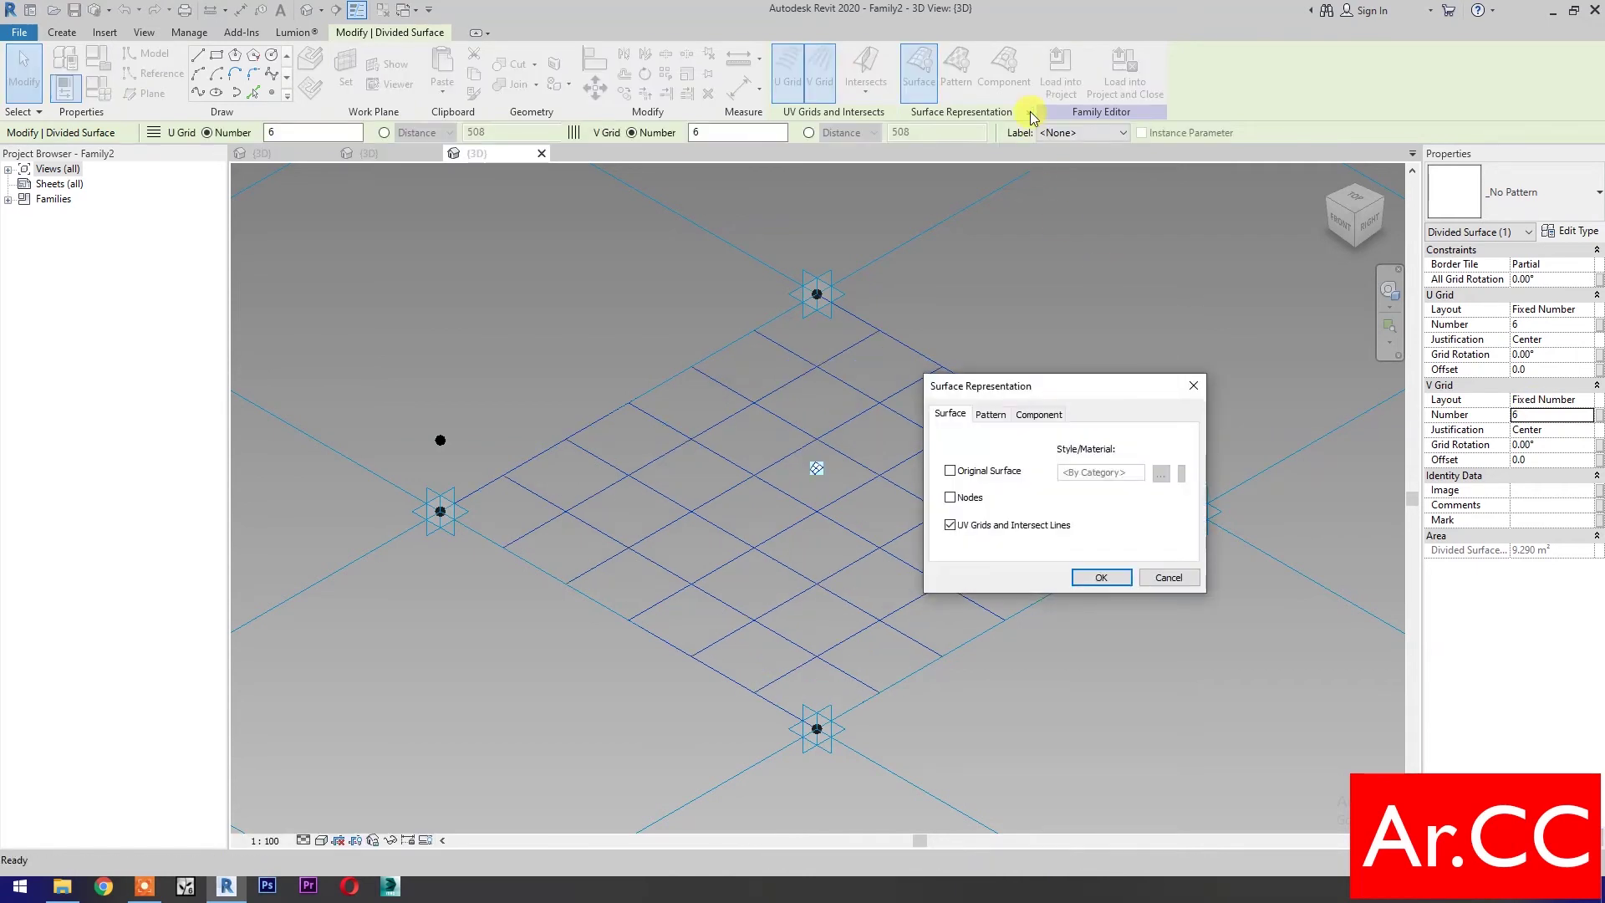
left_click(950, 497)
left_click(1101, 579)
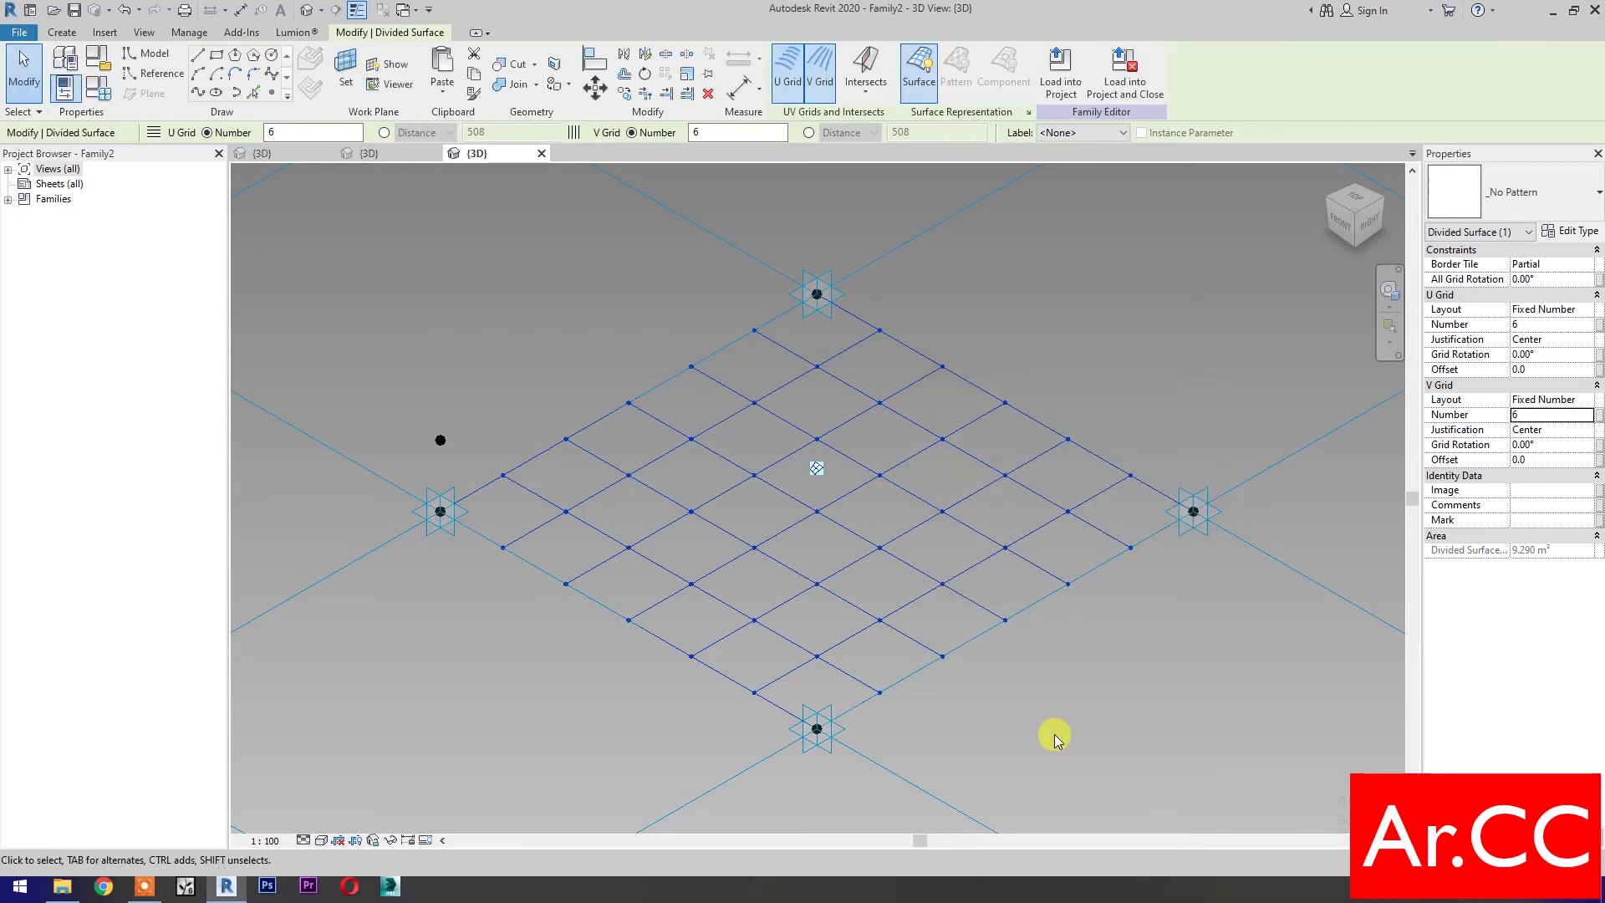
left_click(1056, 739)
Step: Enable Always vertical in the Adaptive Screen Attractor family and load it into the pattern-based family, closing the source
left_click(391, 155)
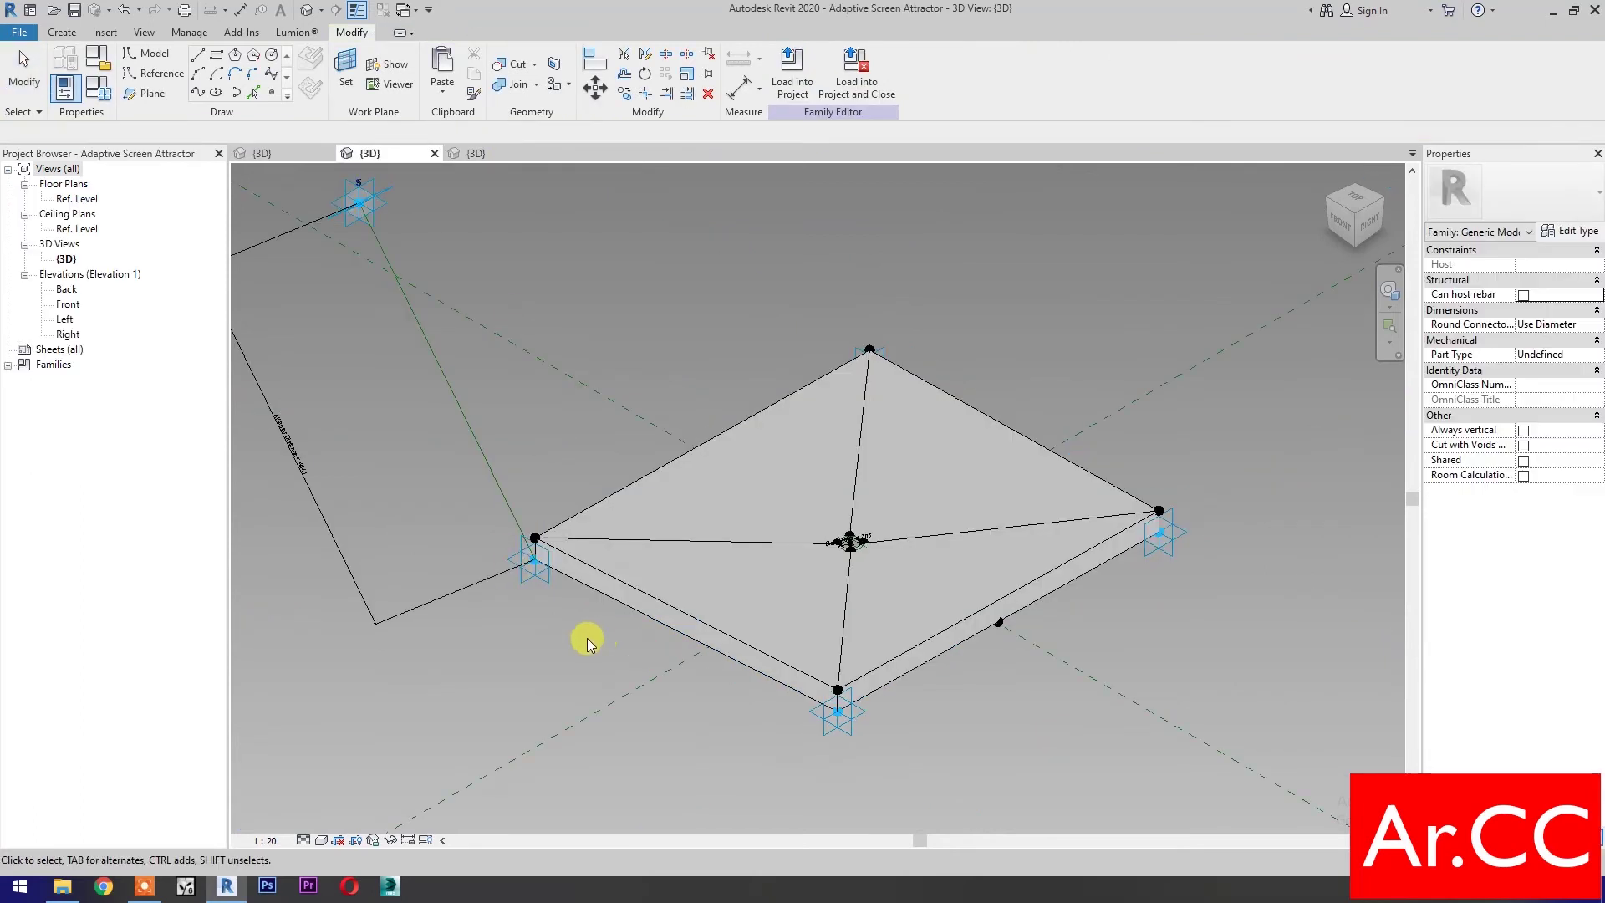
left_click(1524, 431)
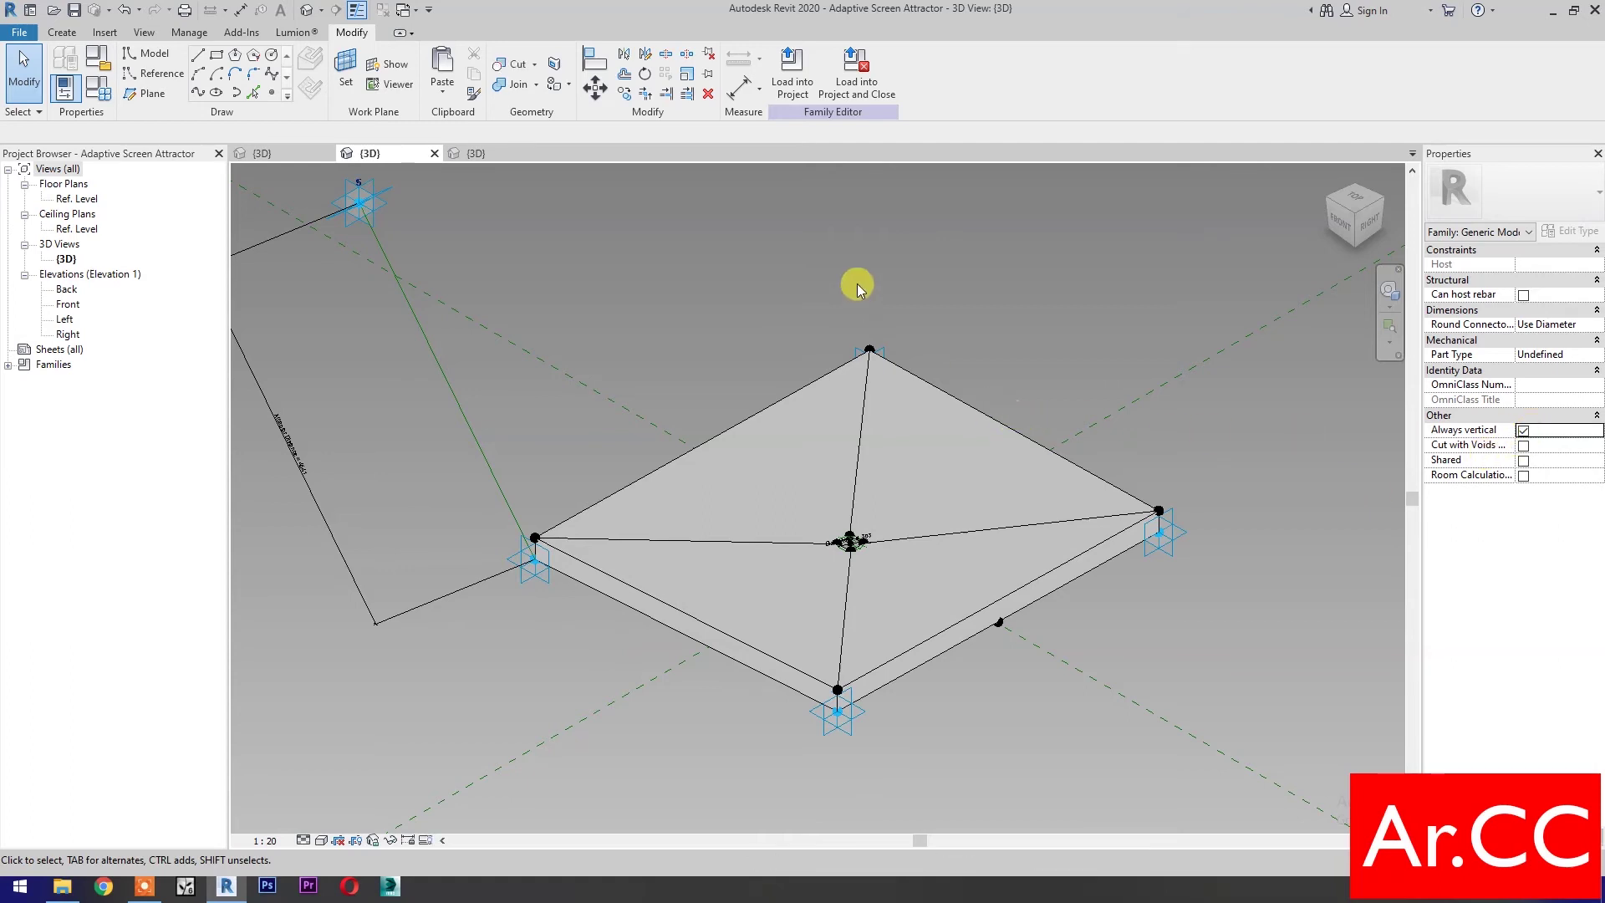
left_click(856, 92)
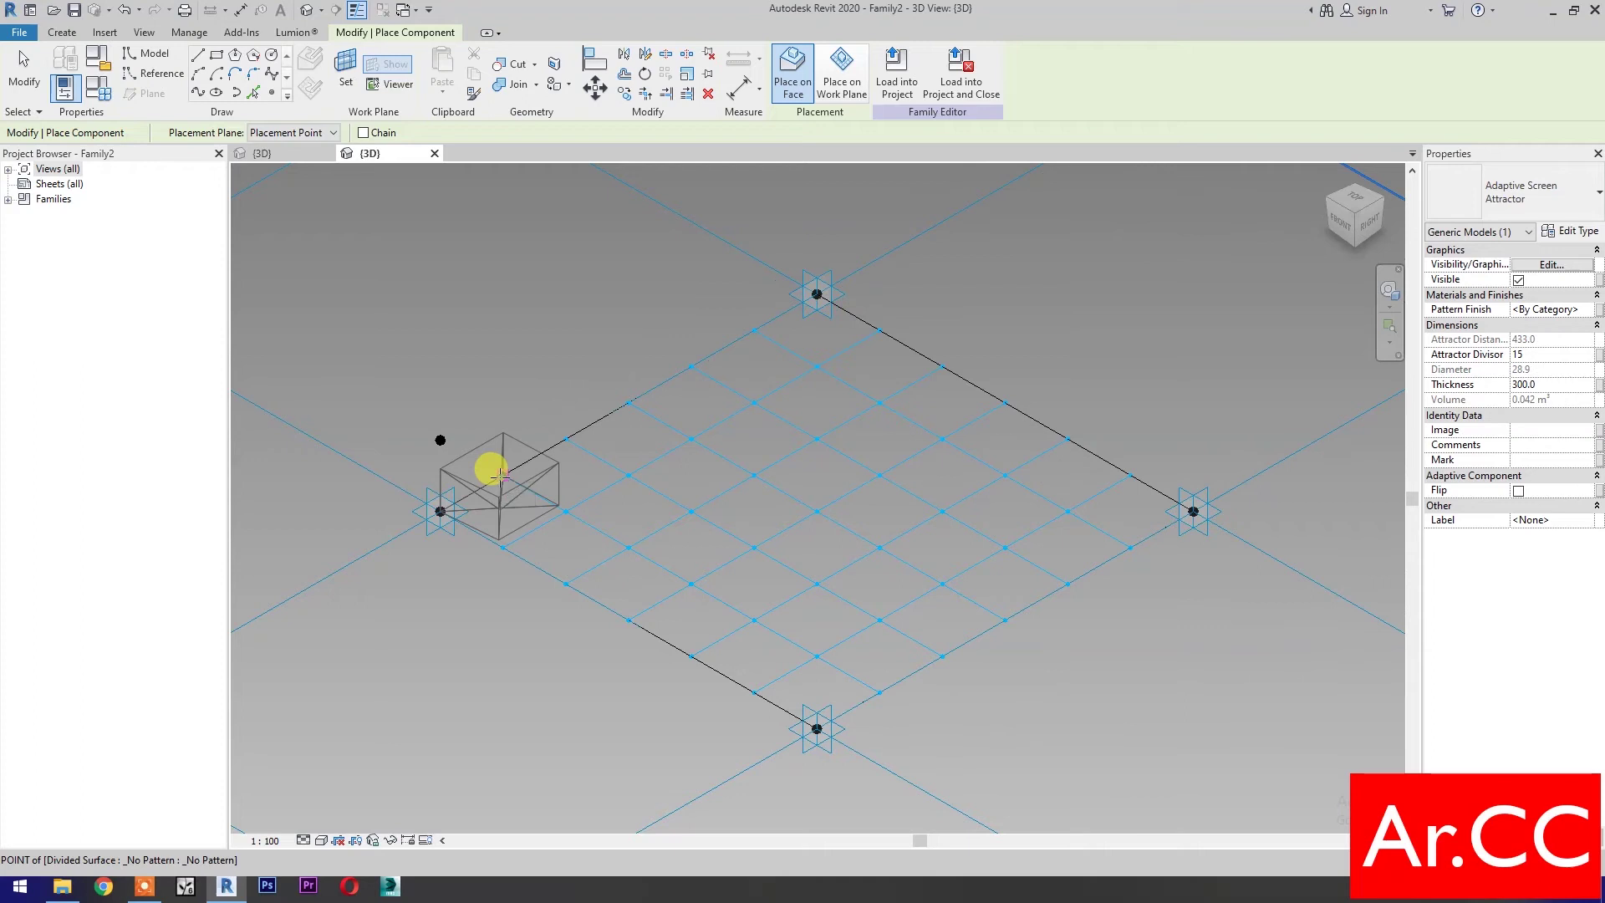
Step: Place an Adaptive Screen Attractor component on the four nodes of the grid cell at placement point 1, with its attractor on the offset point
left_click(502, 545)
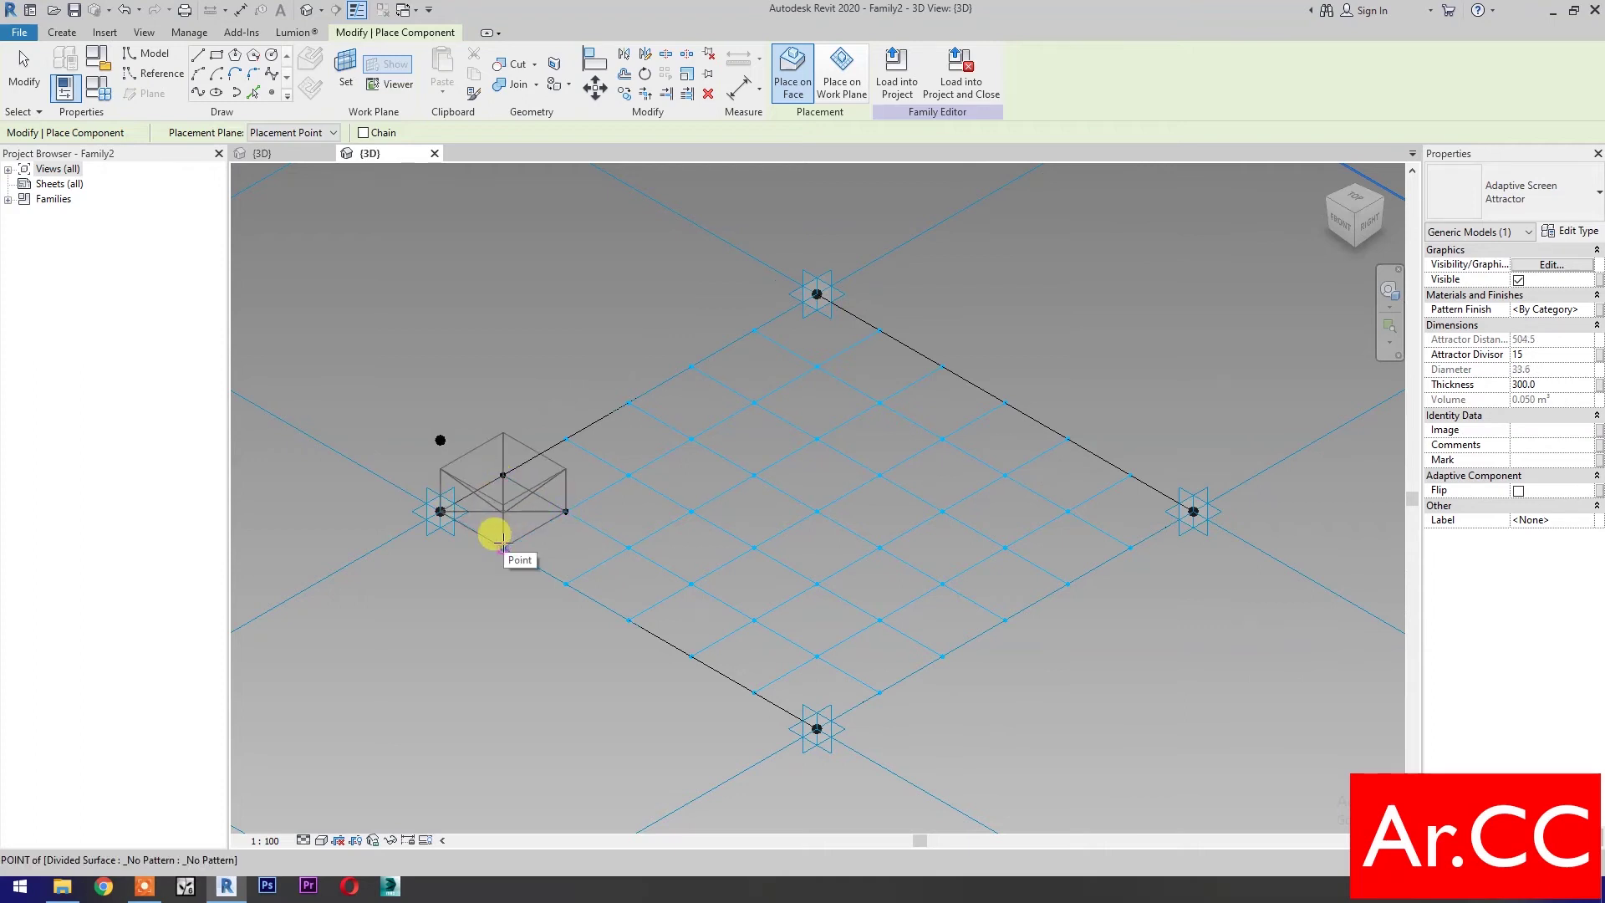
left_click(441, 438)
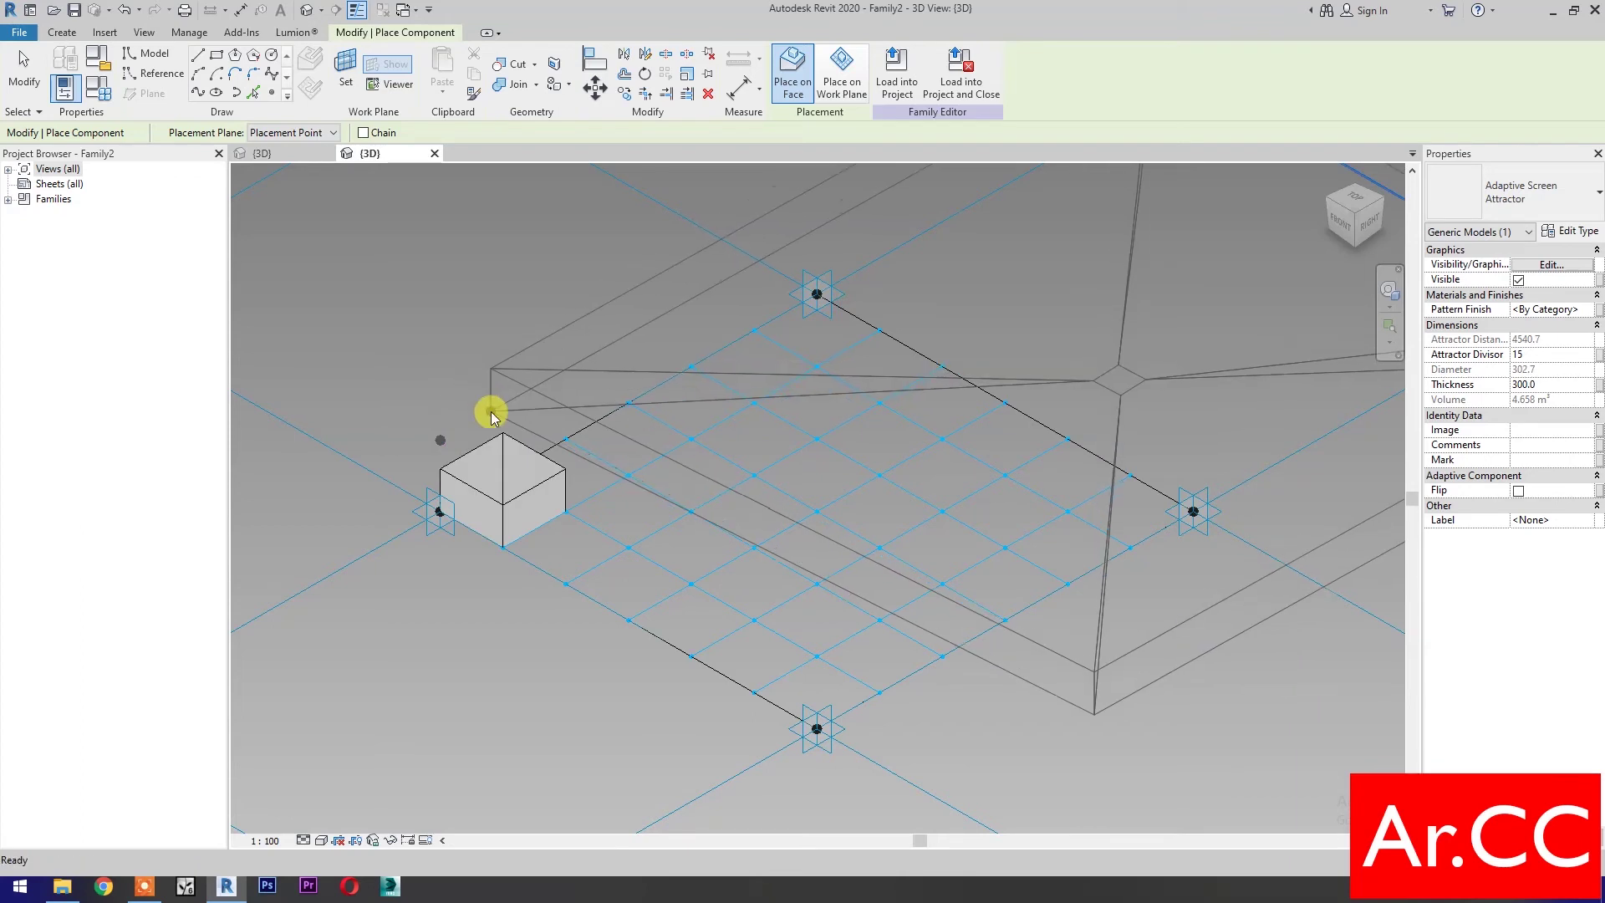
key("Escape")
Step: Associate the placed attractor component's Pattern Finish with a new instance material parameter named Pattern Finish
left_click(494, 433)
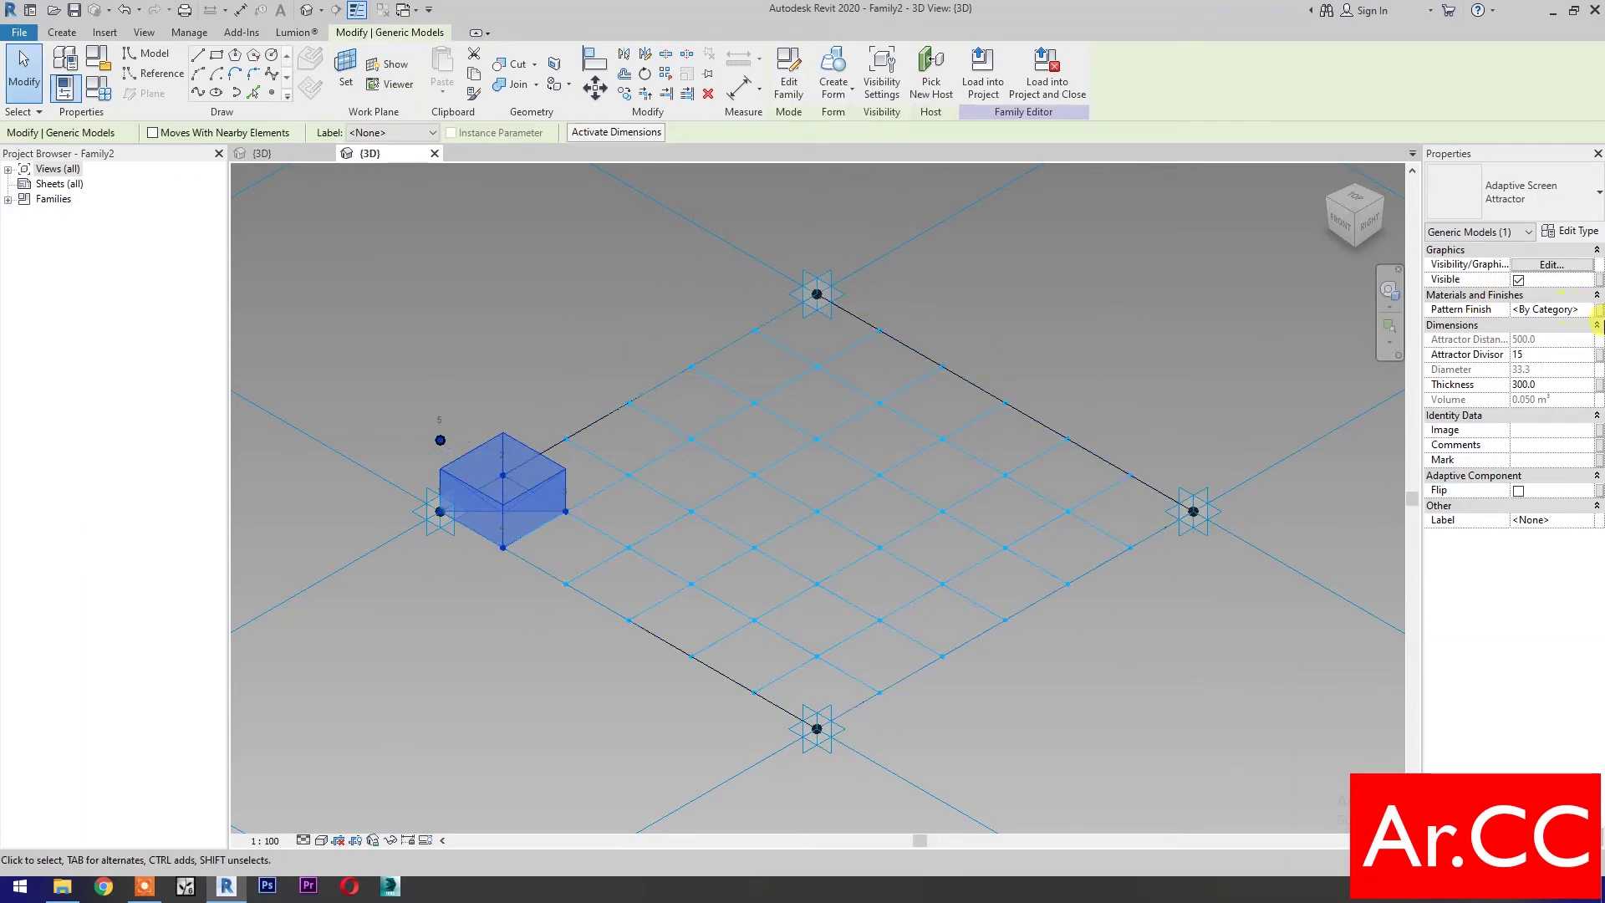
left_click(1600, 316)
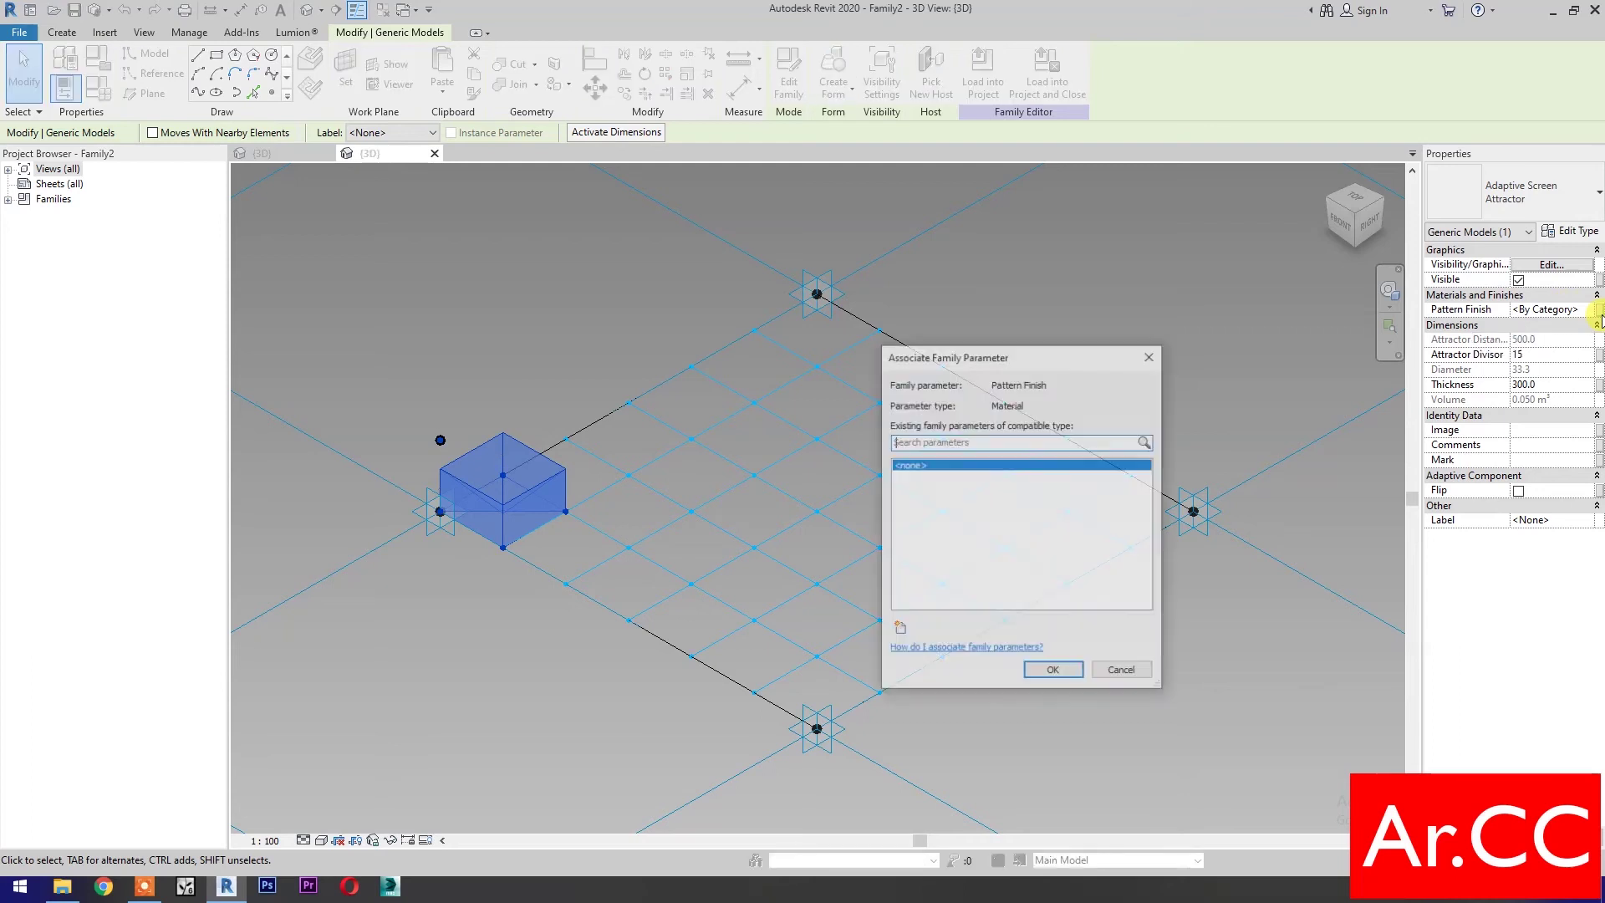
left_click(896, 632)
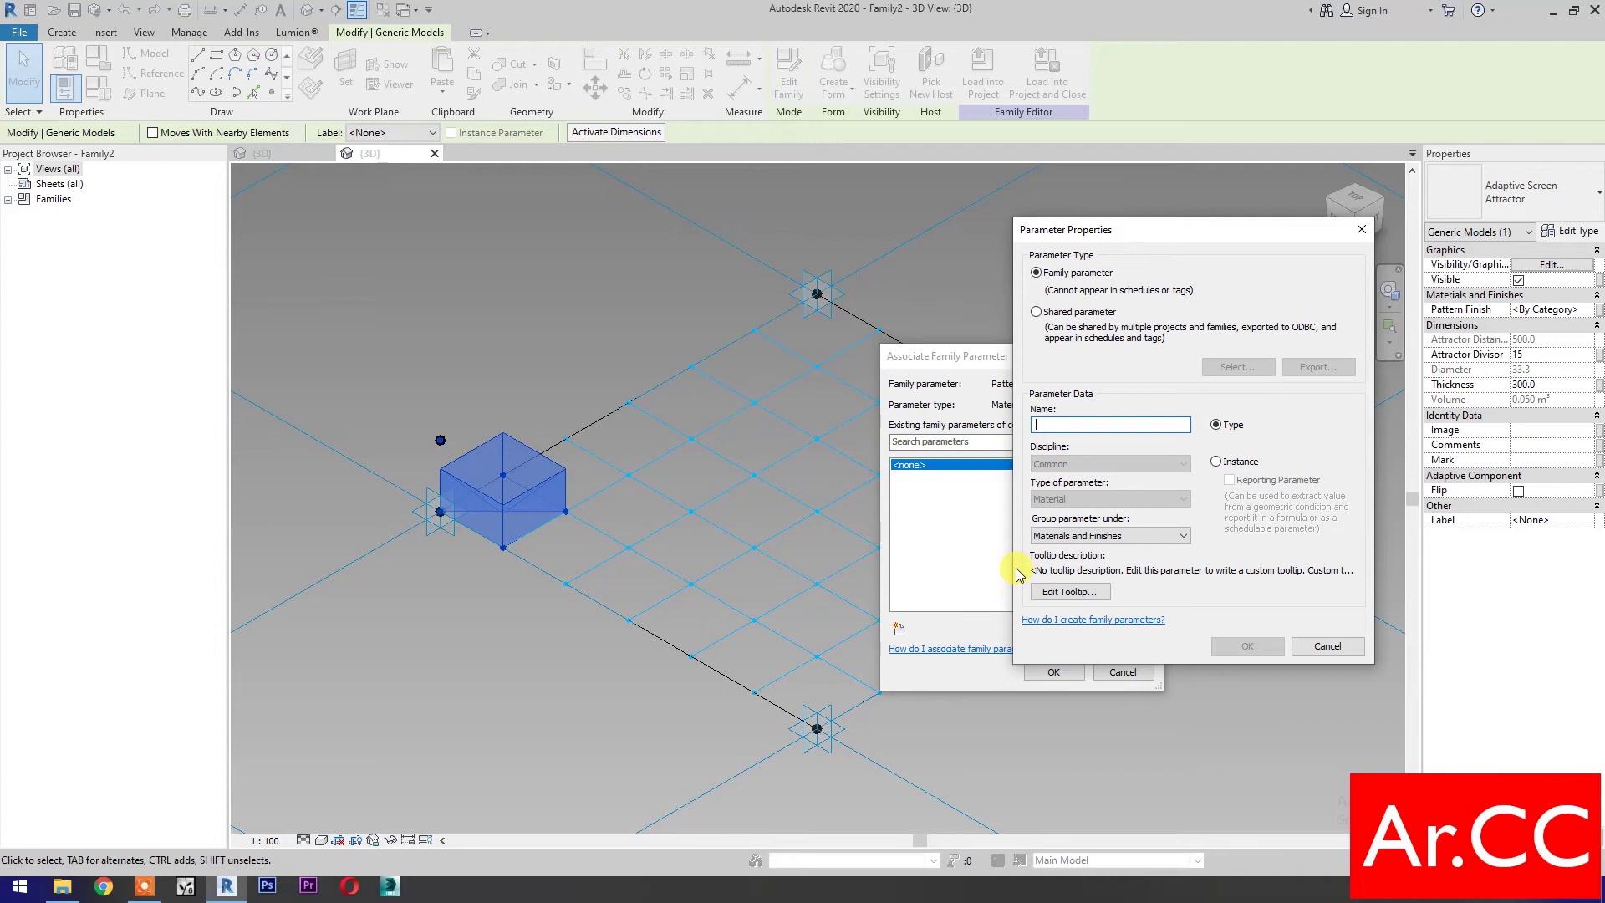
type("Pattern Finish")
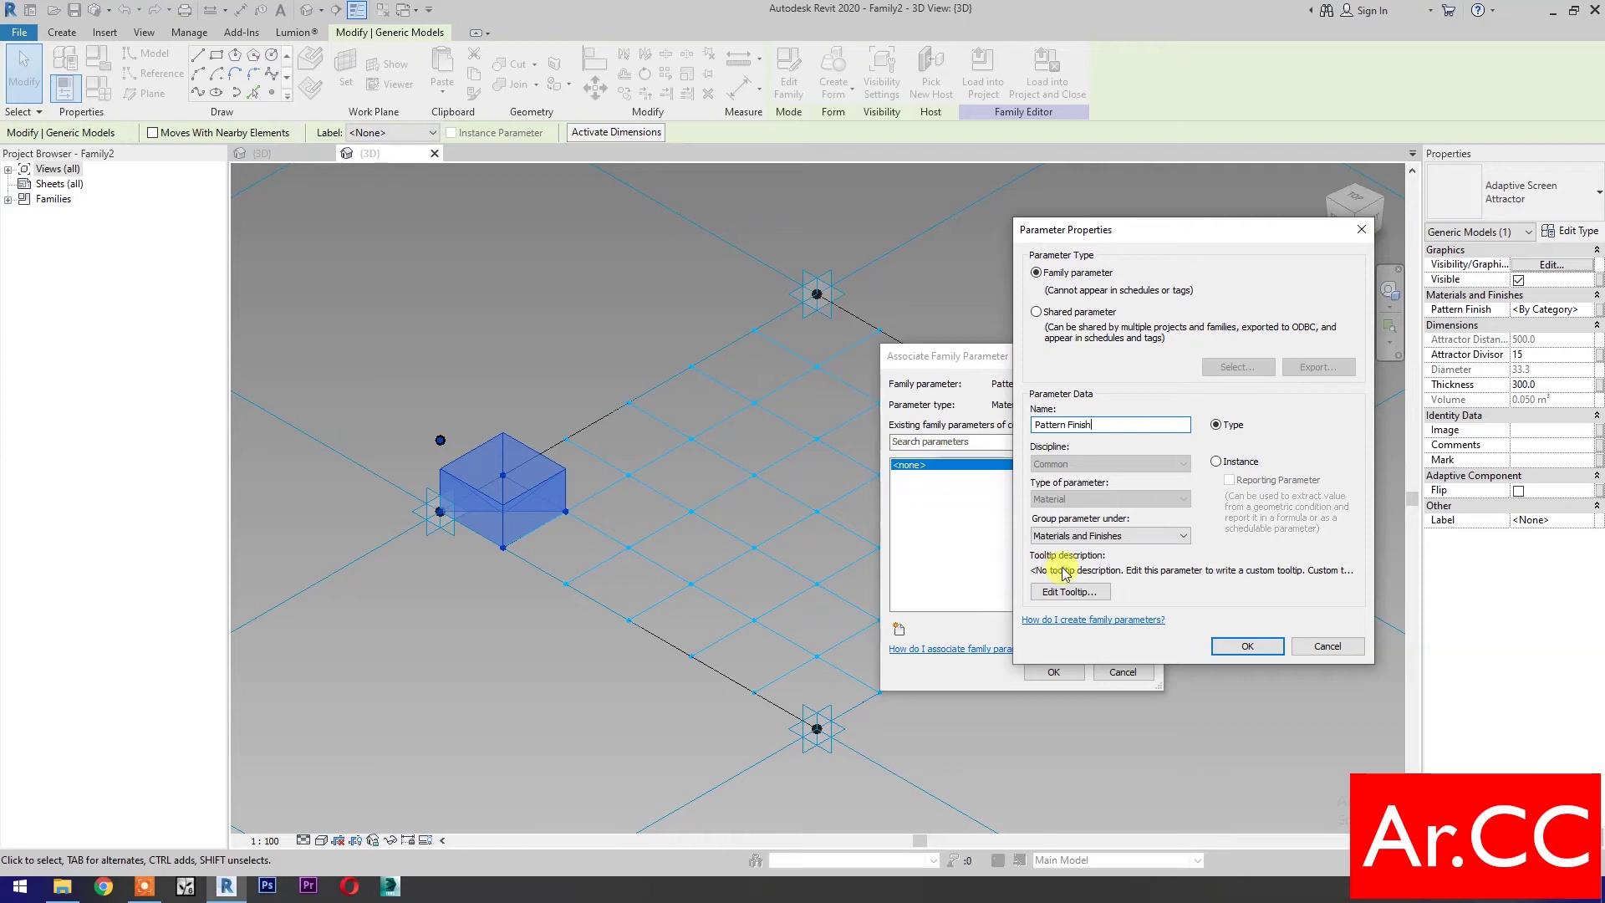
left_click(1213, 461)
left_click(1229, 645)
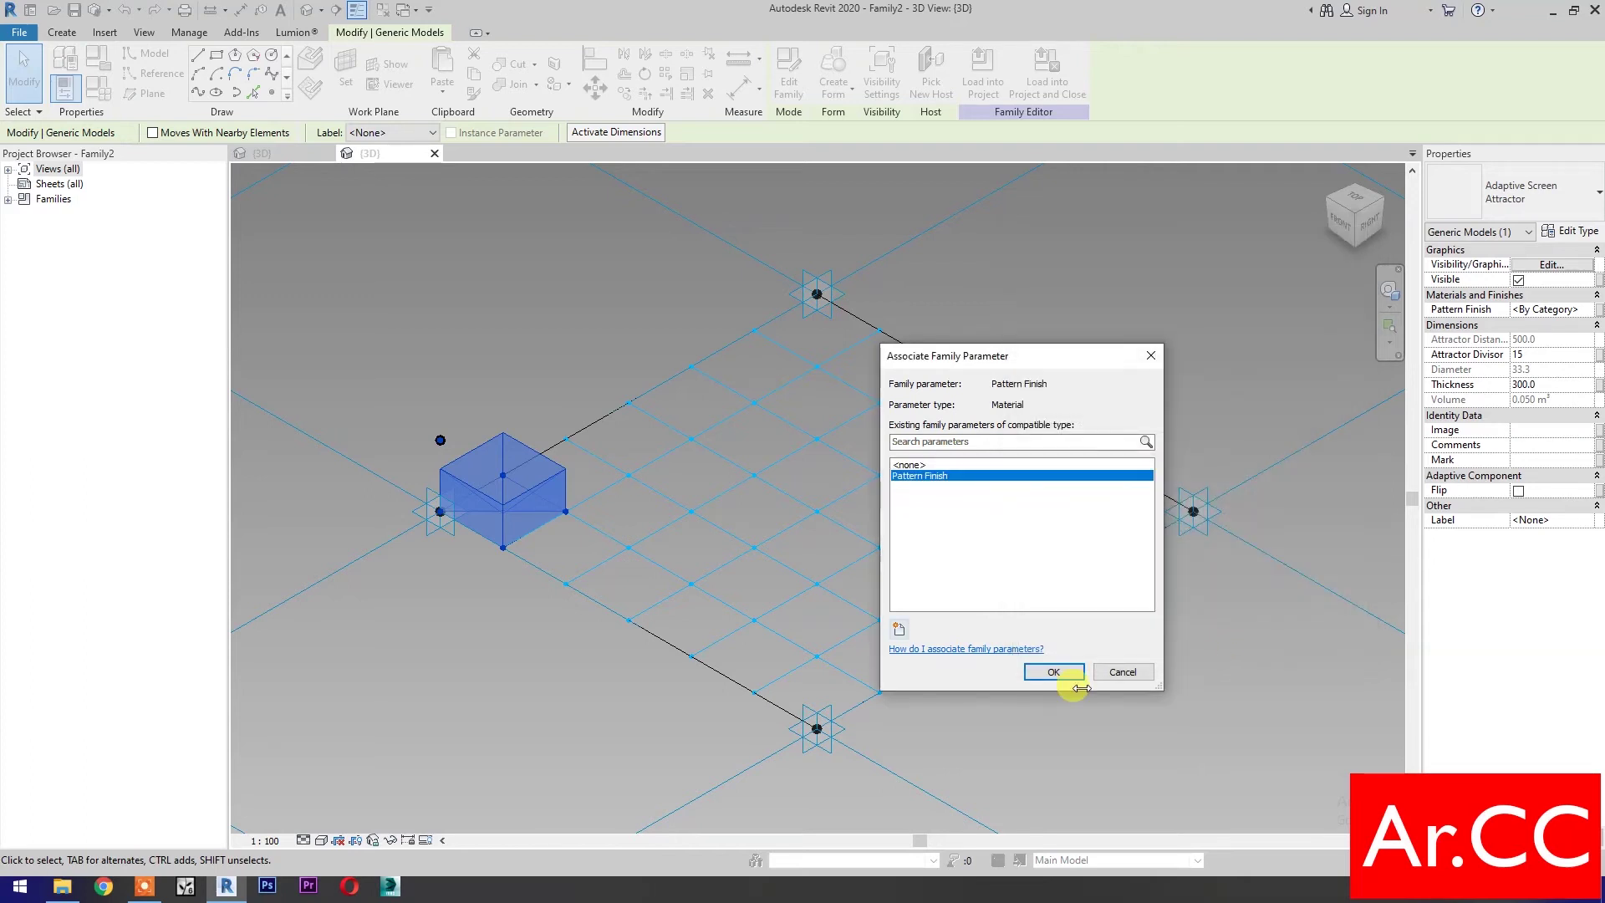
left_click(1055, 671)
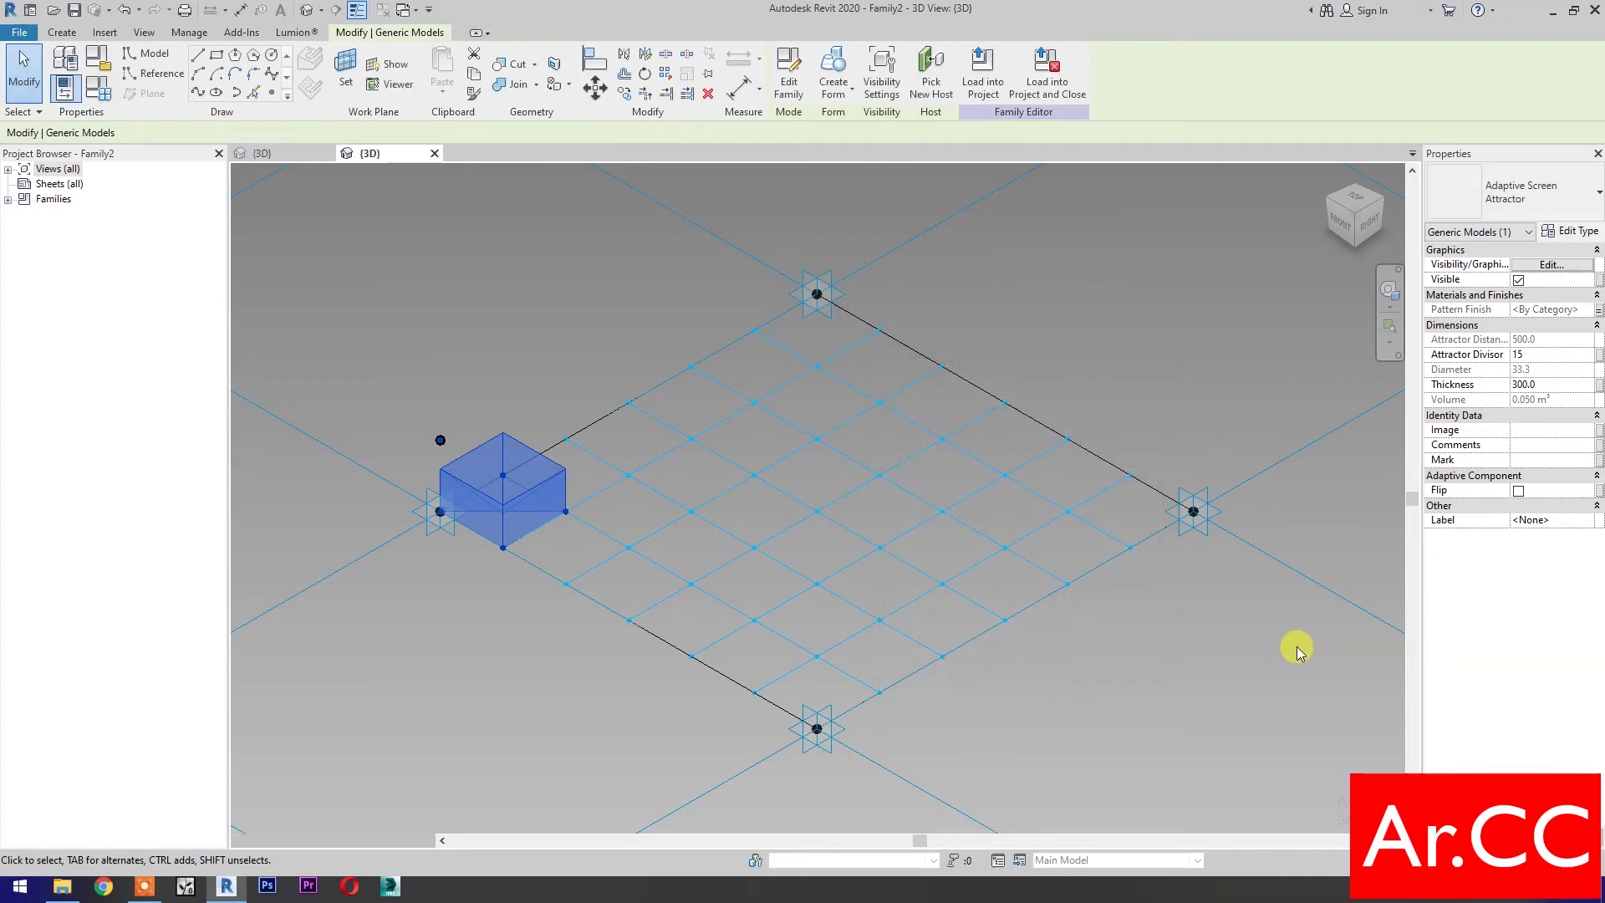
Step: Set the component's Attractor Divisor to 10 and associate it with a new instance parameter named Attractor Divisor
left_click(1572, 356)
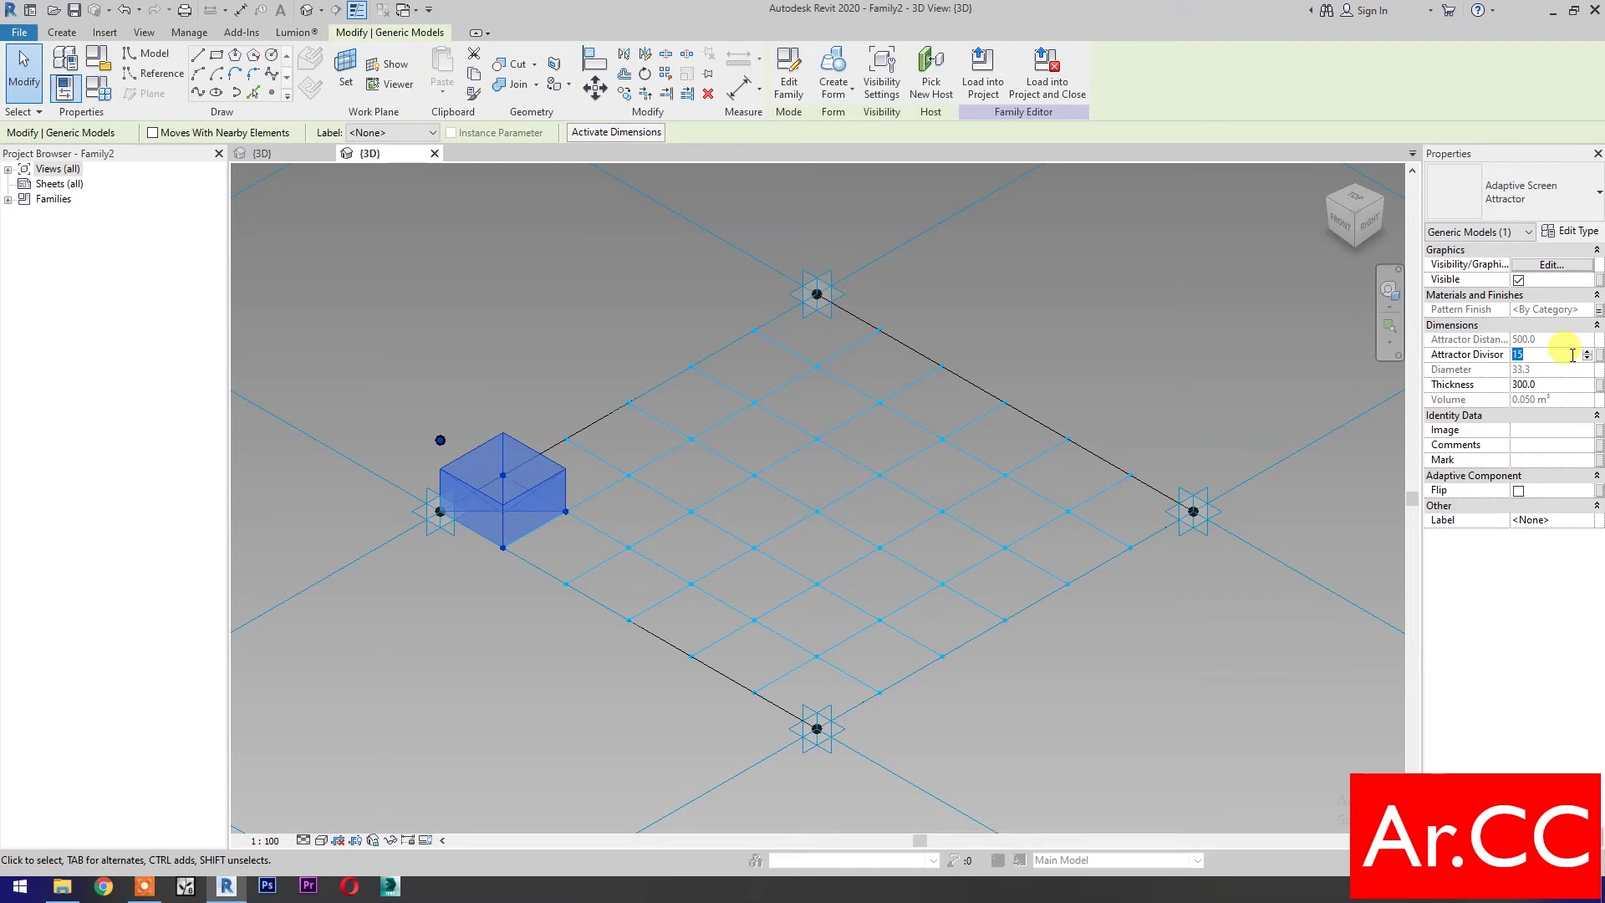
type("10")
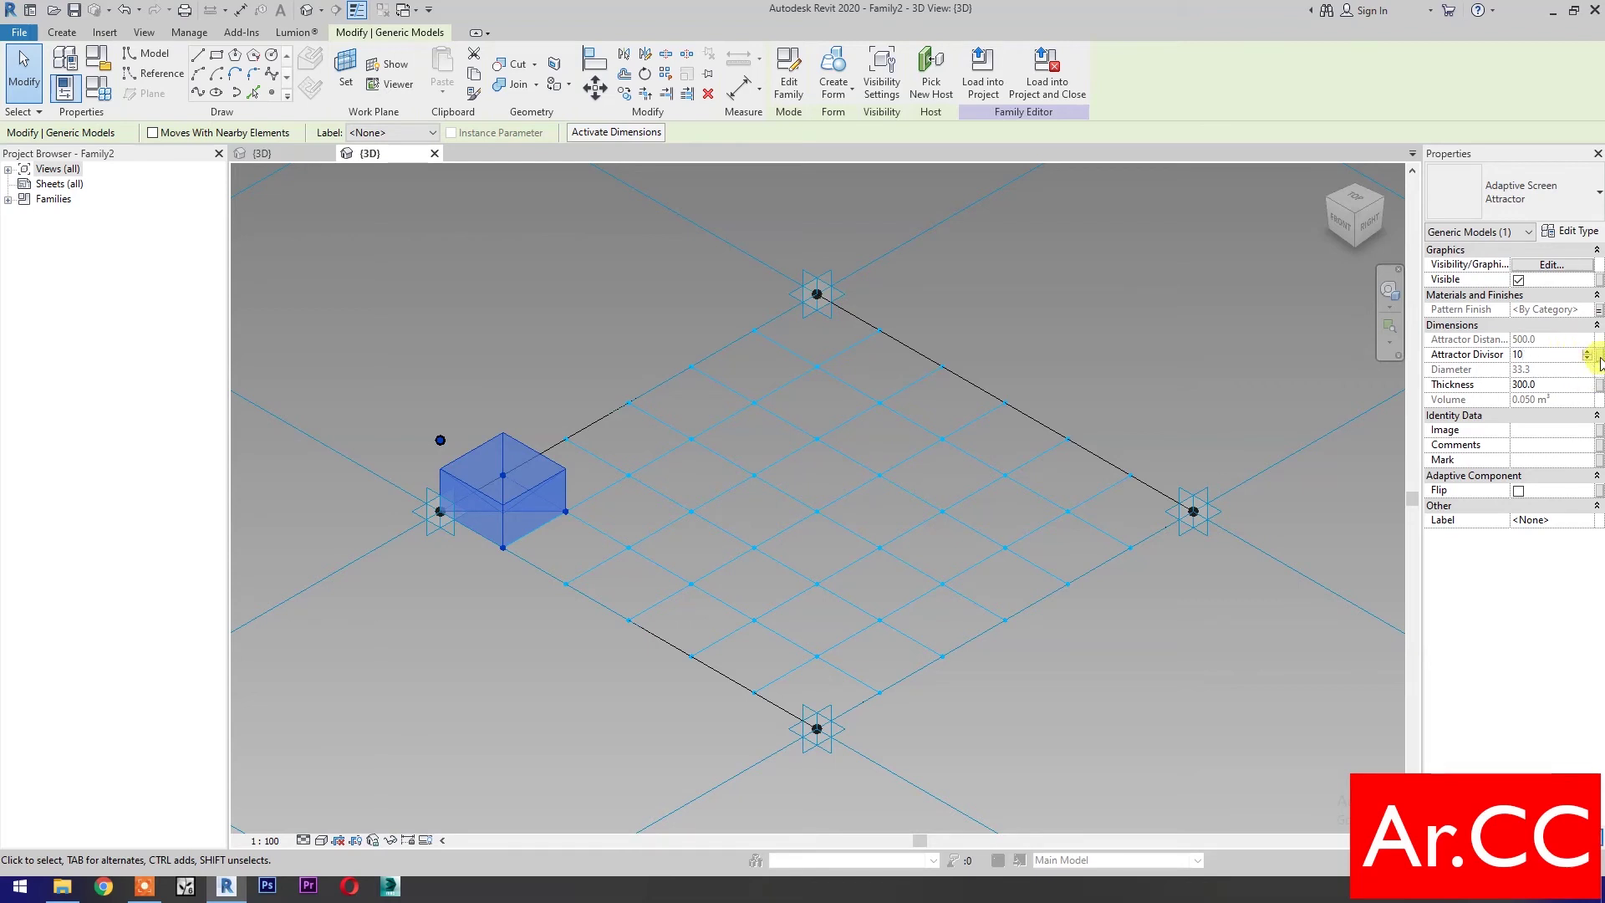
left_click(1588, 355)
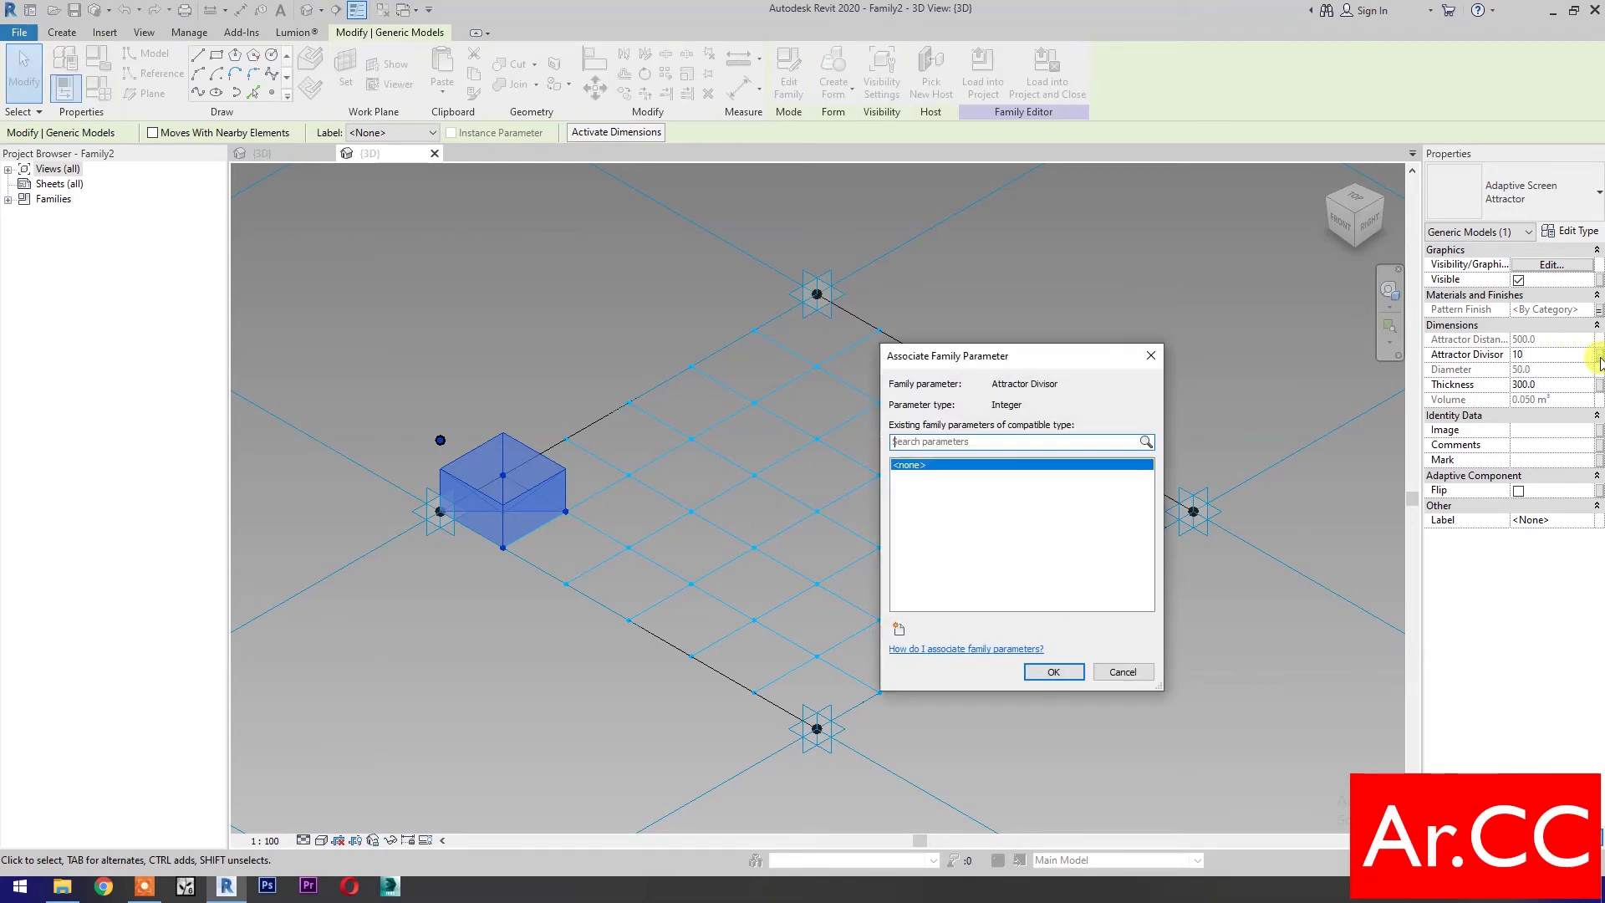
left_click(898, 629)
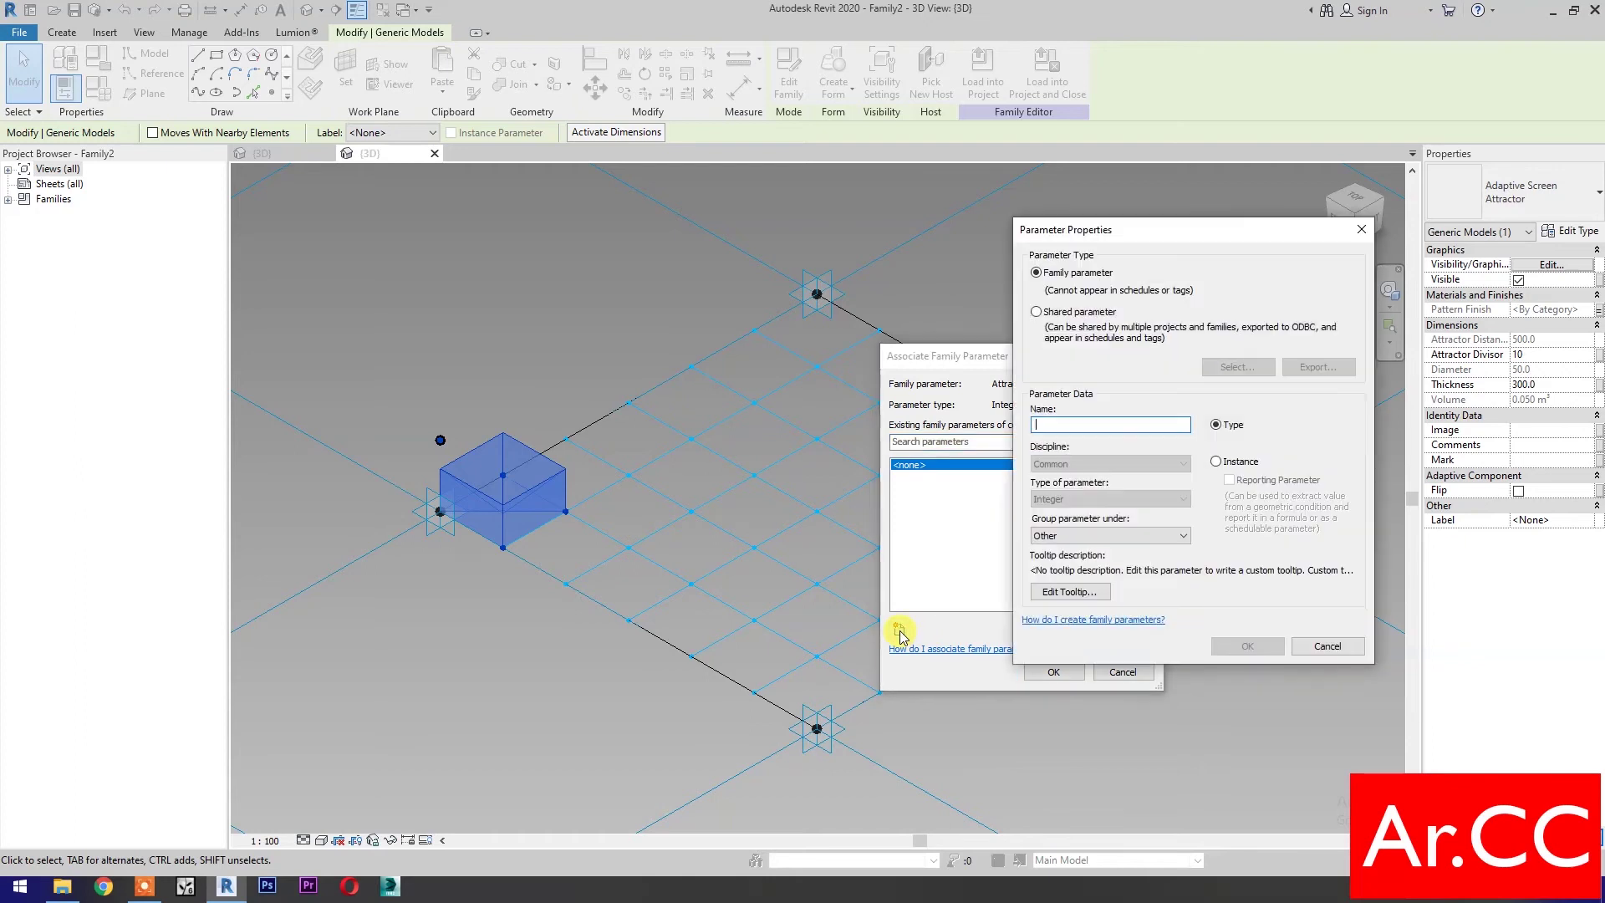
left_click(1216, 462)
left_click(1094, 423)
type("Attractor Divisor")
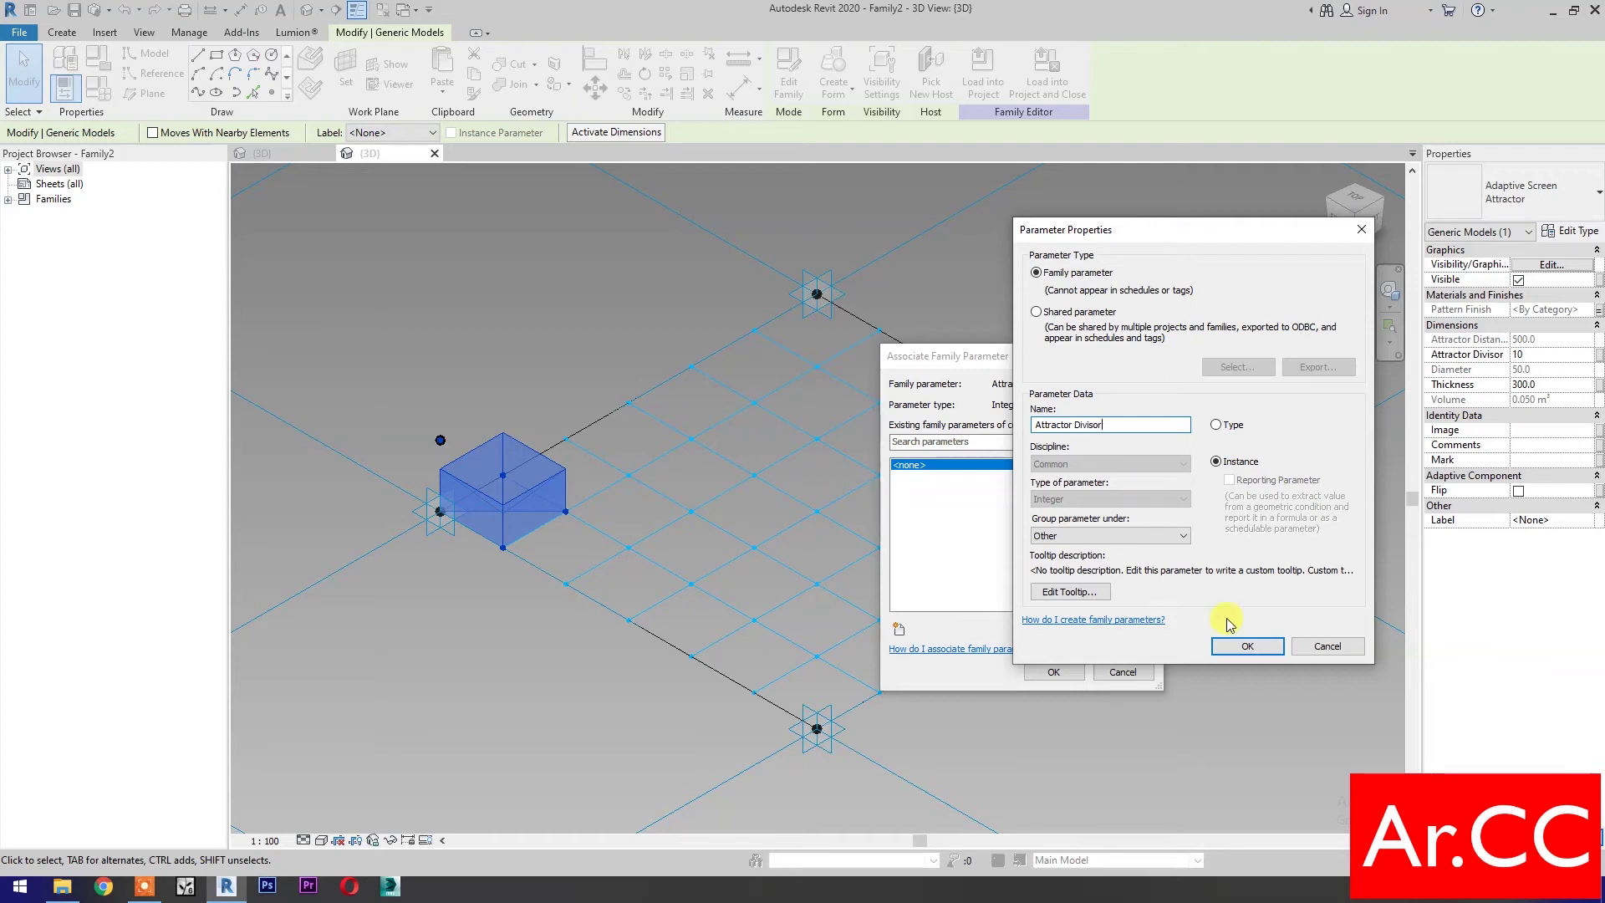
left_click(1242, 646)
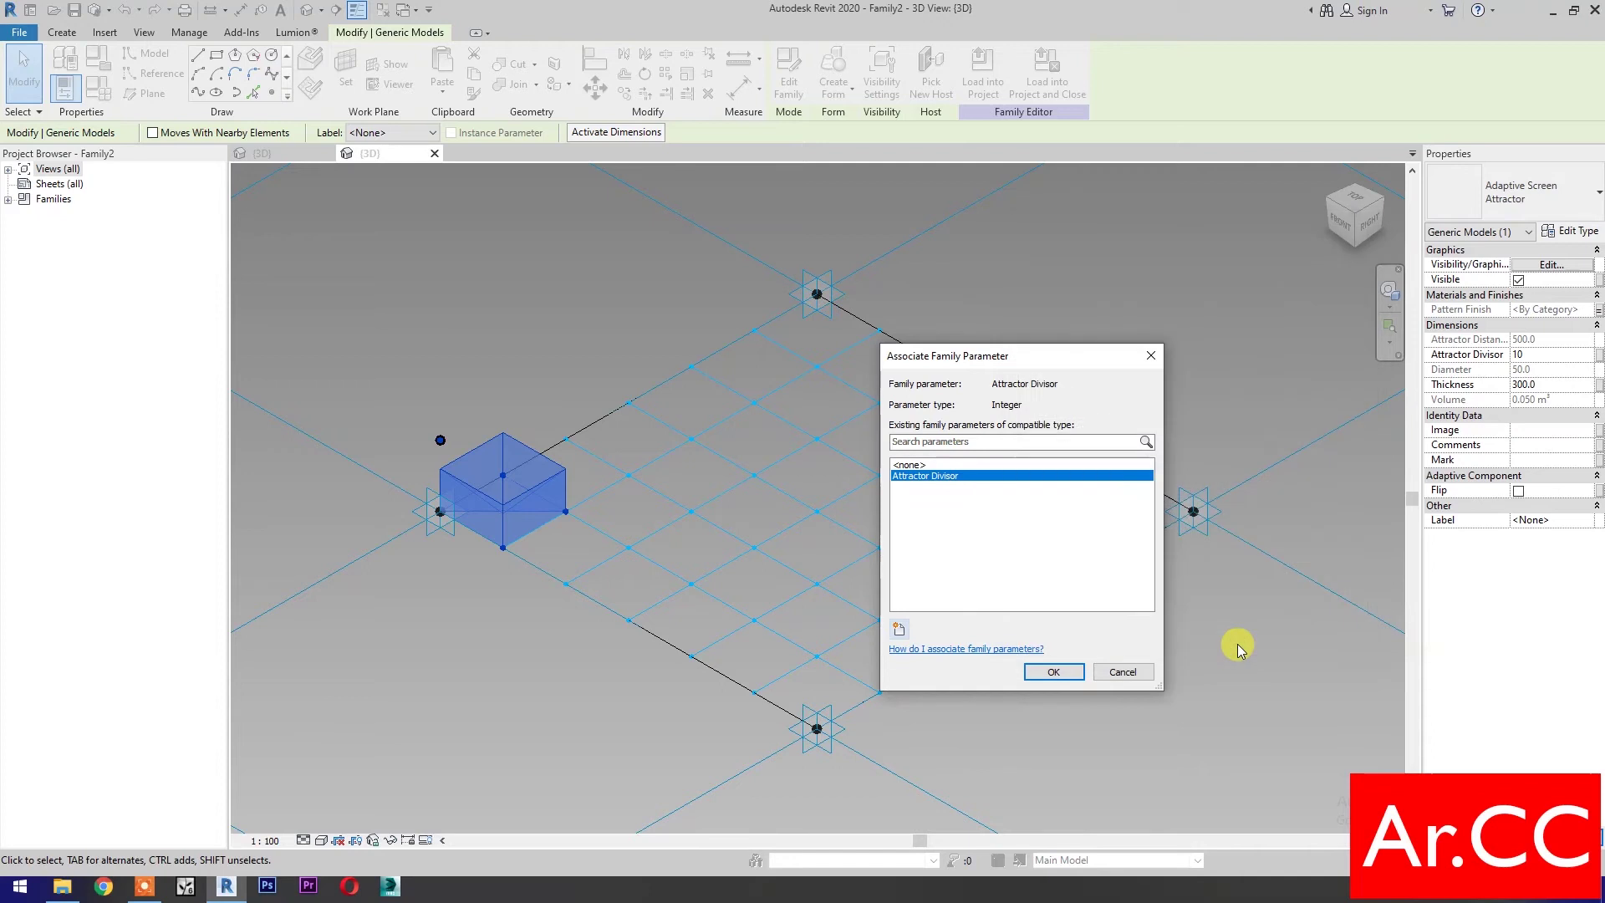
left_click(1054, 673)
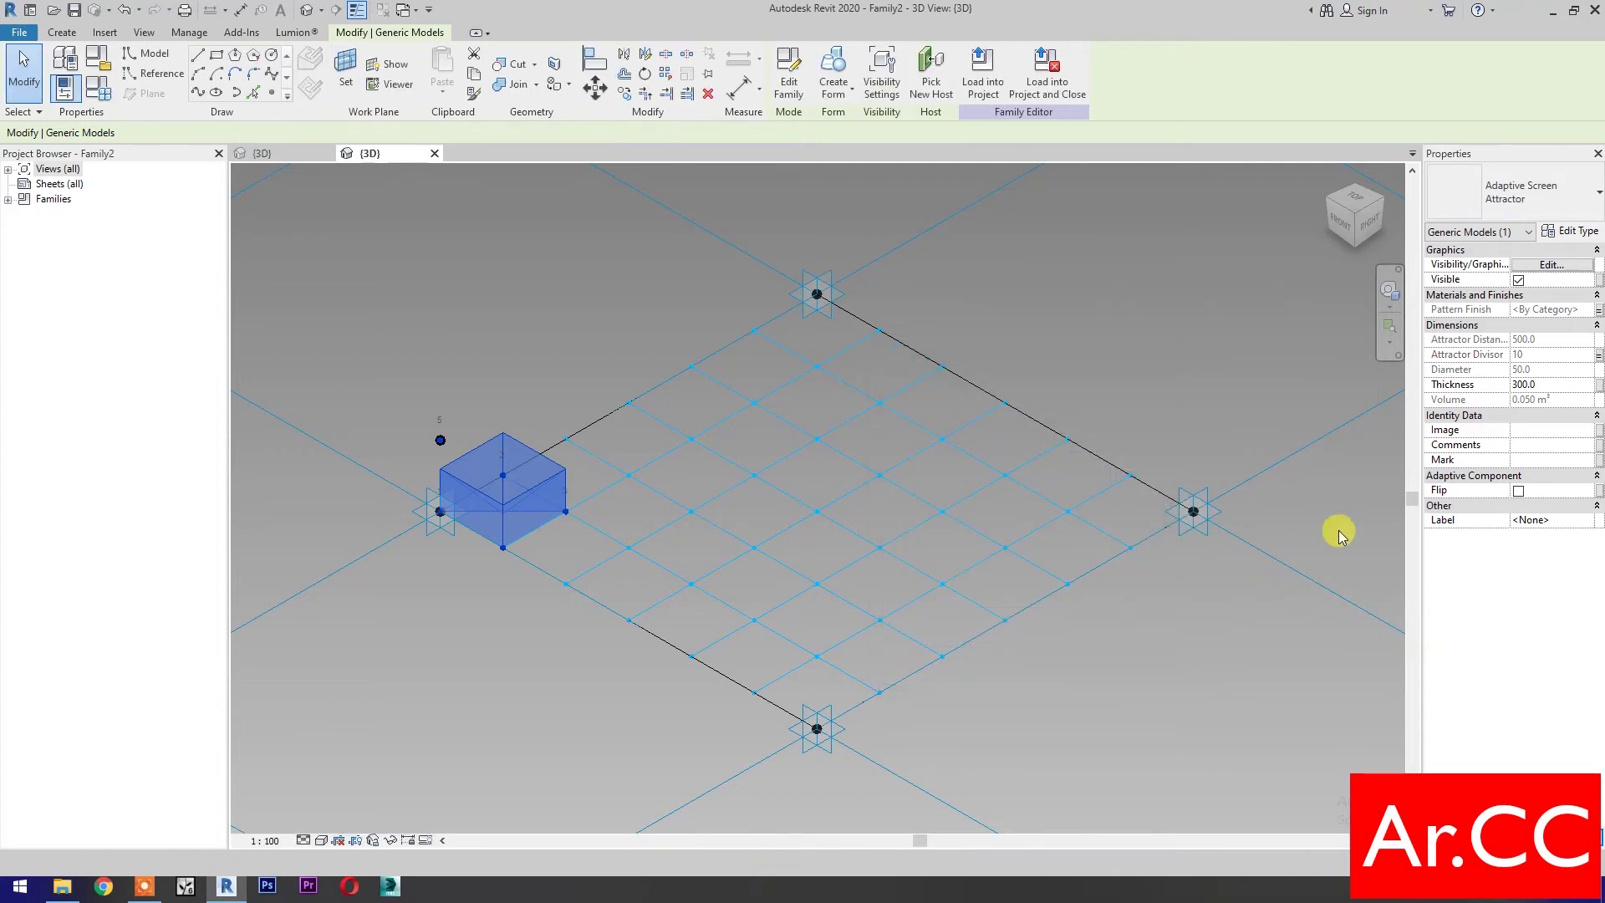
Step: Set the component's Thickness to 100 and associate it with a new instance parameter named Thickness
left_click(1587, 386)
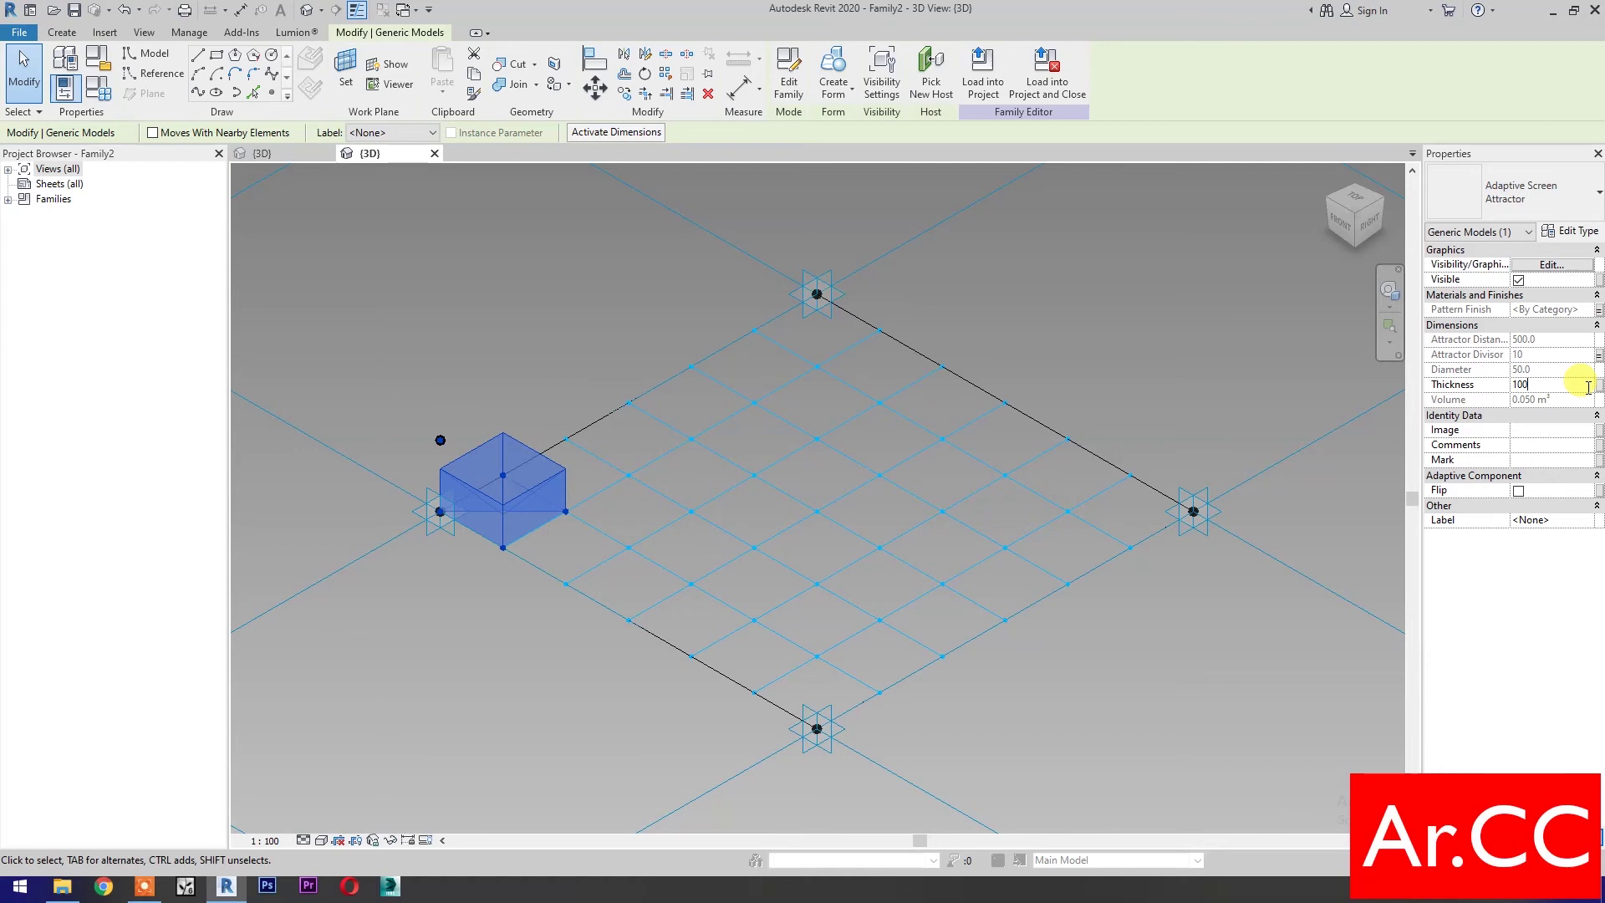
left_click(1597, 386)
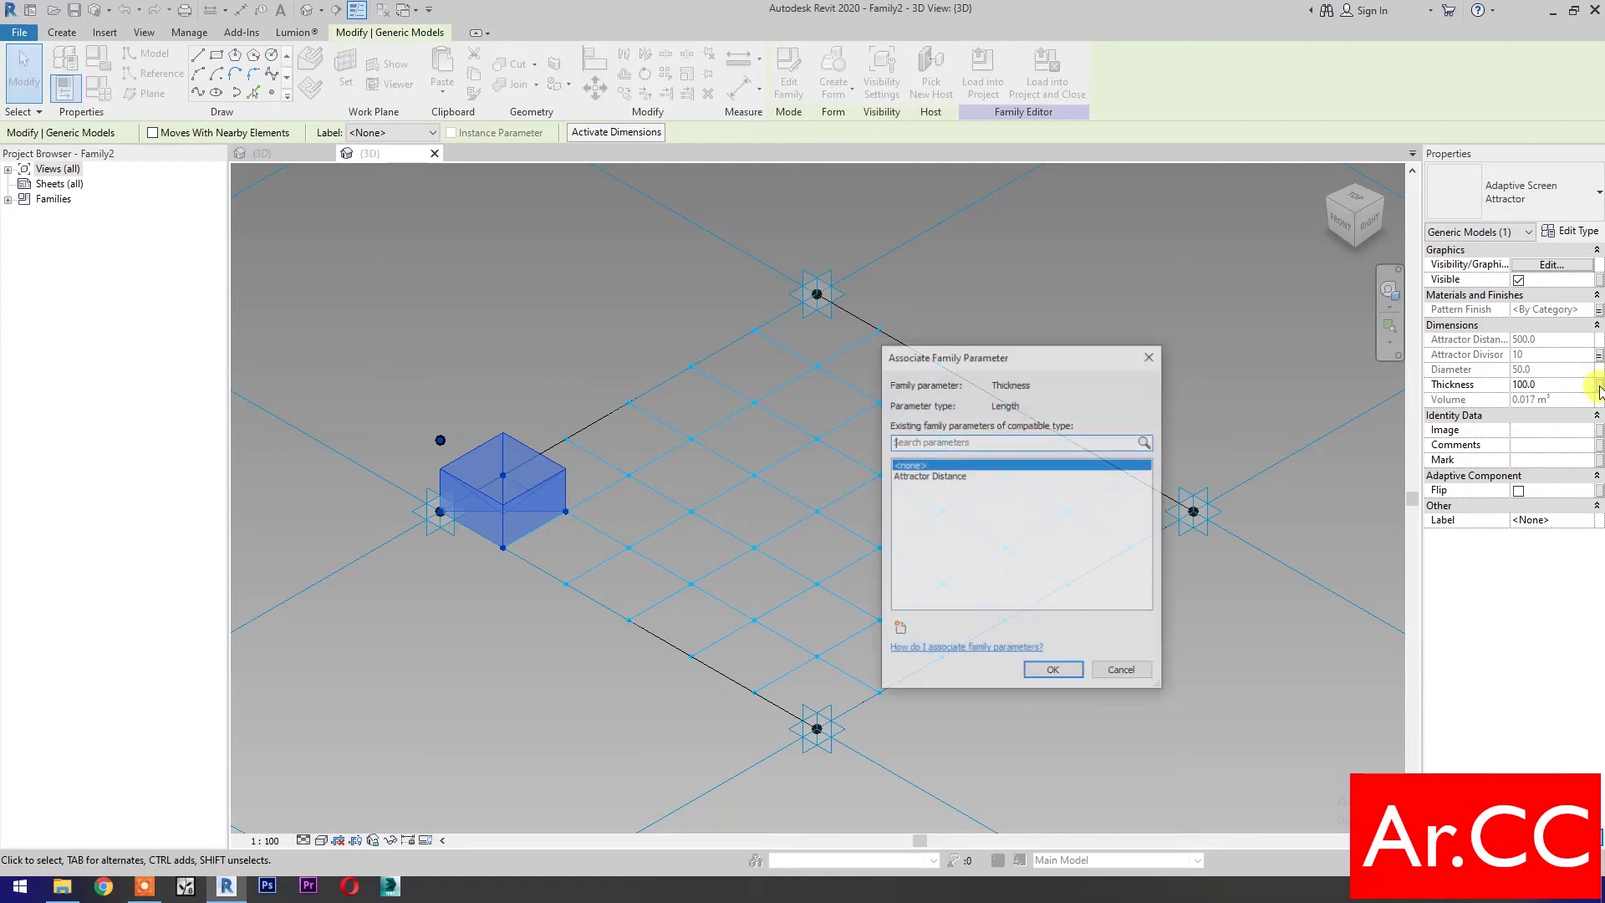
left_click(900, 629)
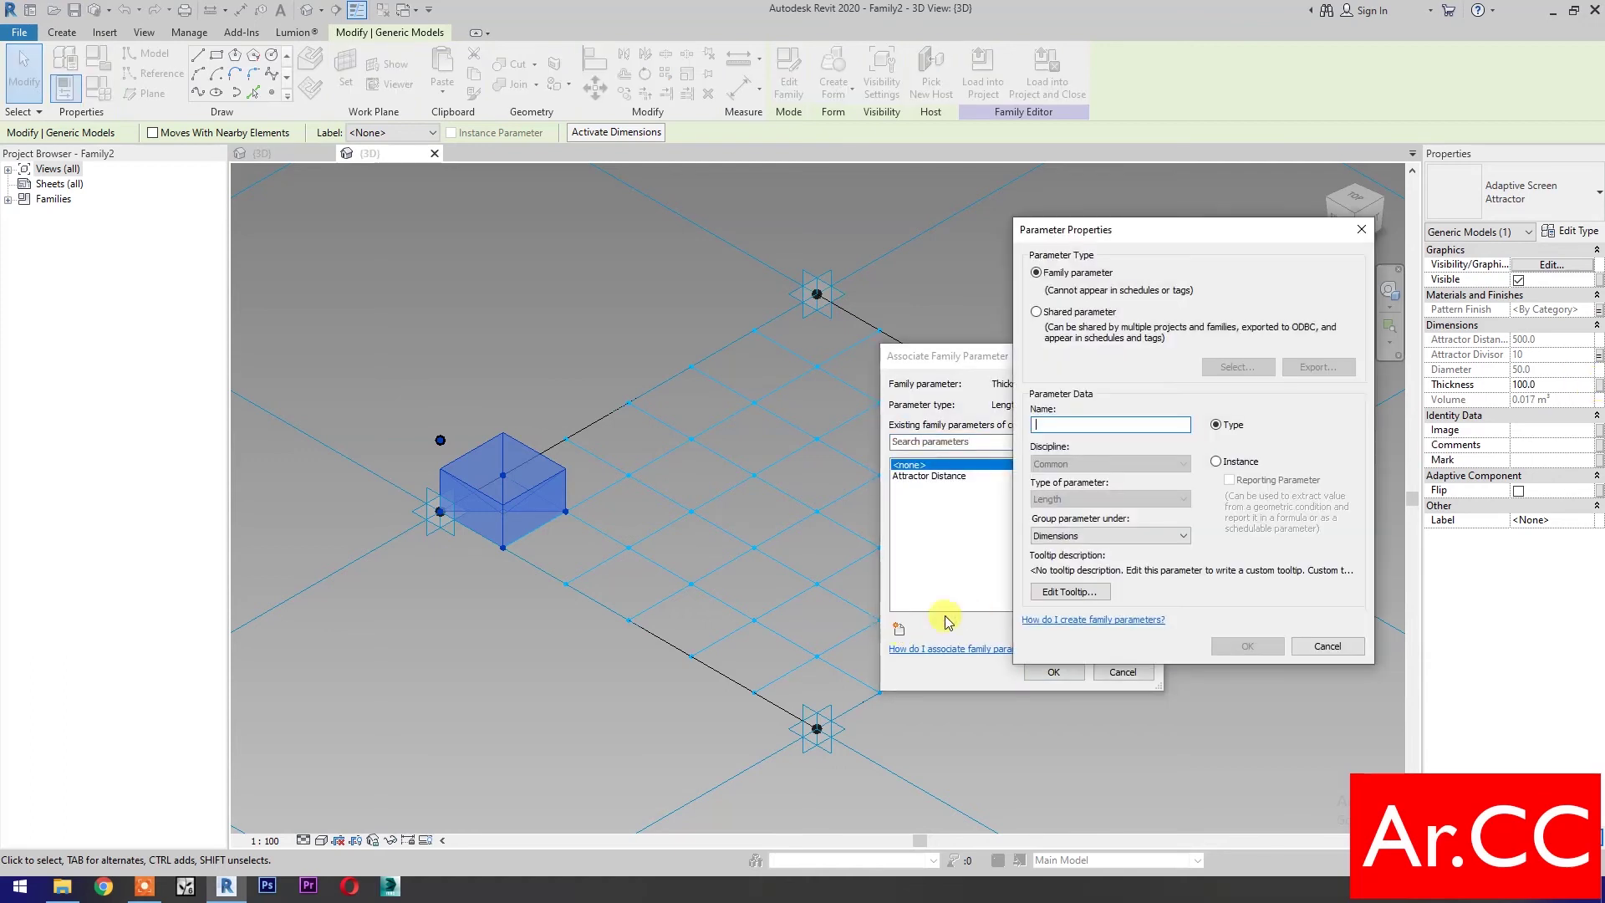
left_click(1229, 464)
type("Thickness")
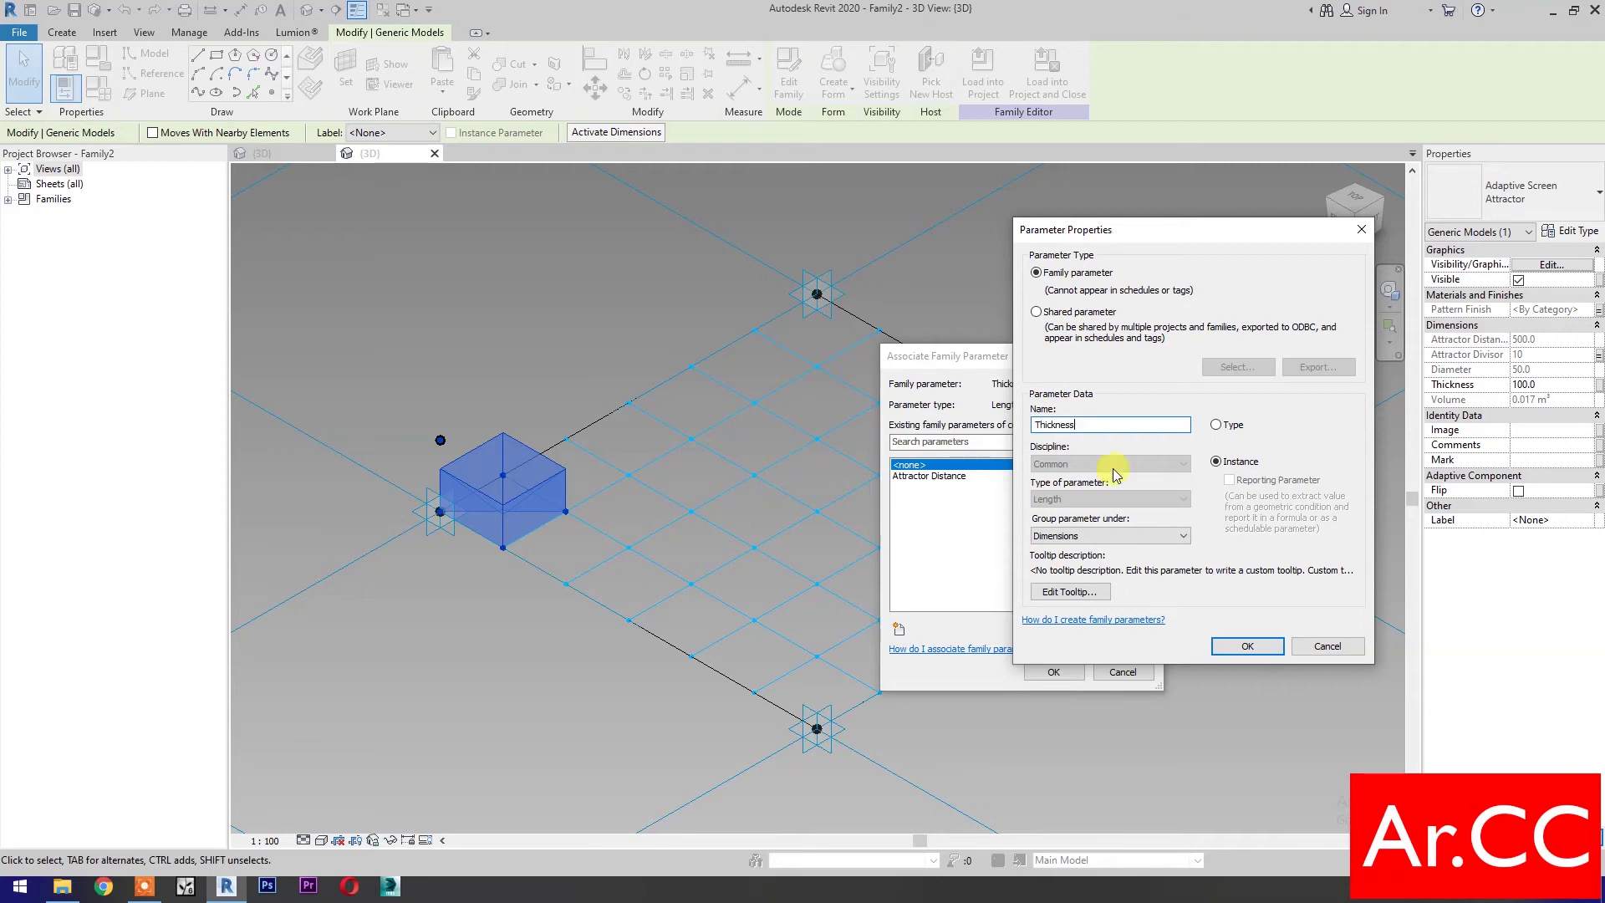
left_click(1228, 649)
left_click(1060, 671)
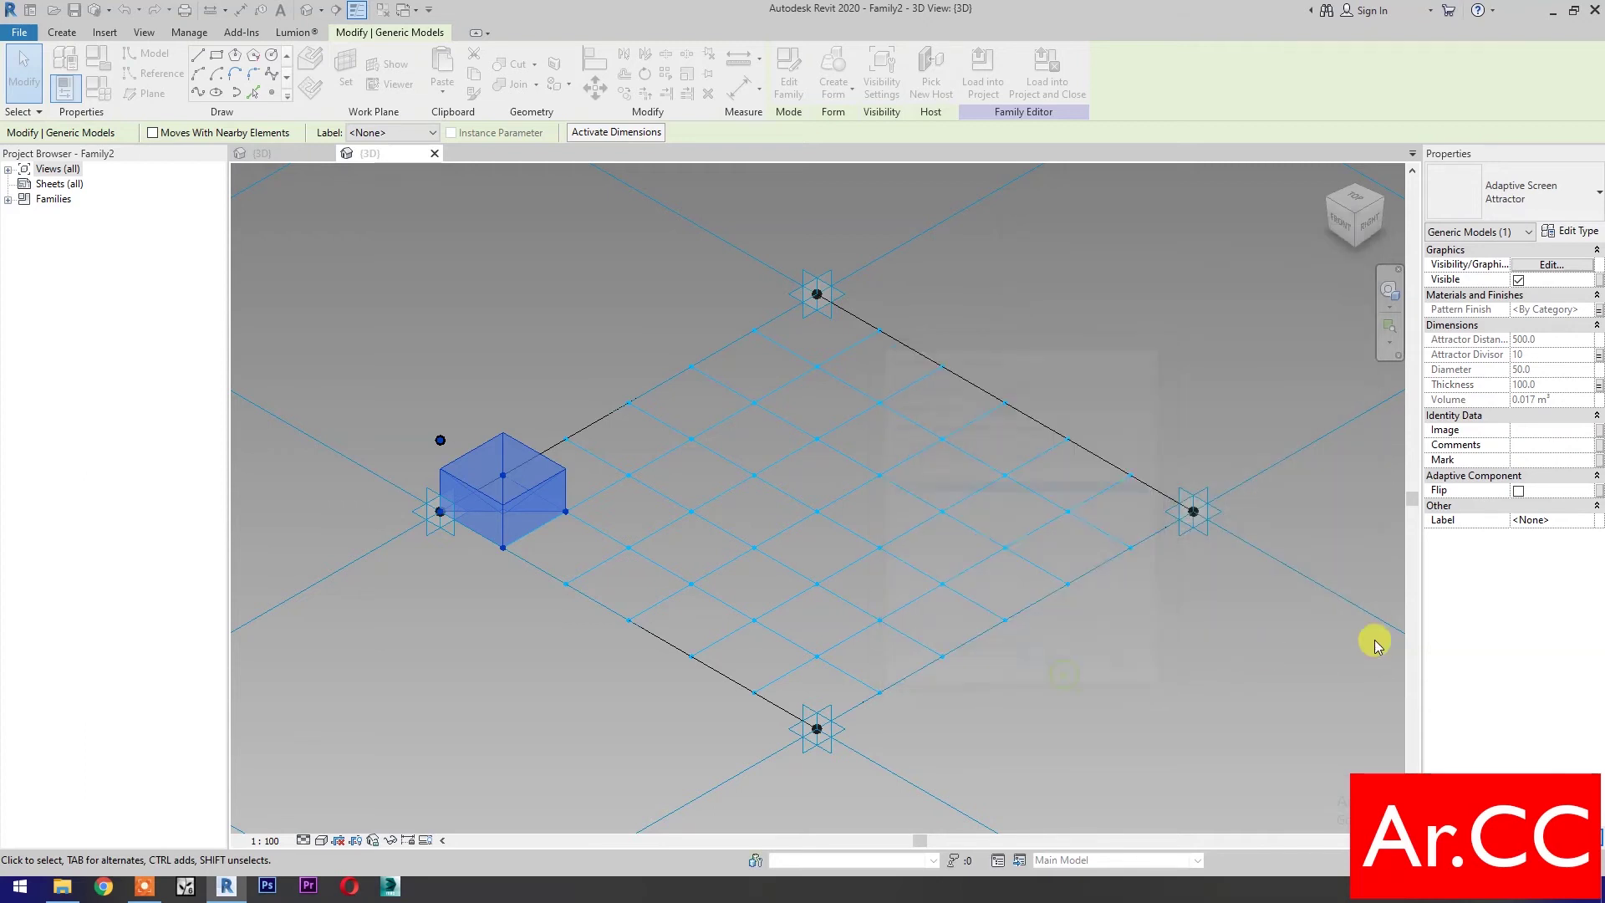
key("Escape")
Step: Associate the divided surface's U grid number with a new instance parameter named U Grid
left_click(1033, 572)
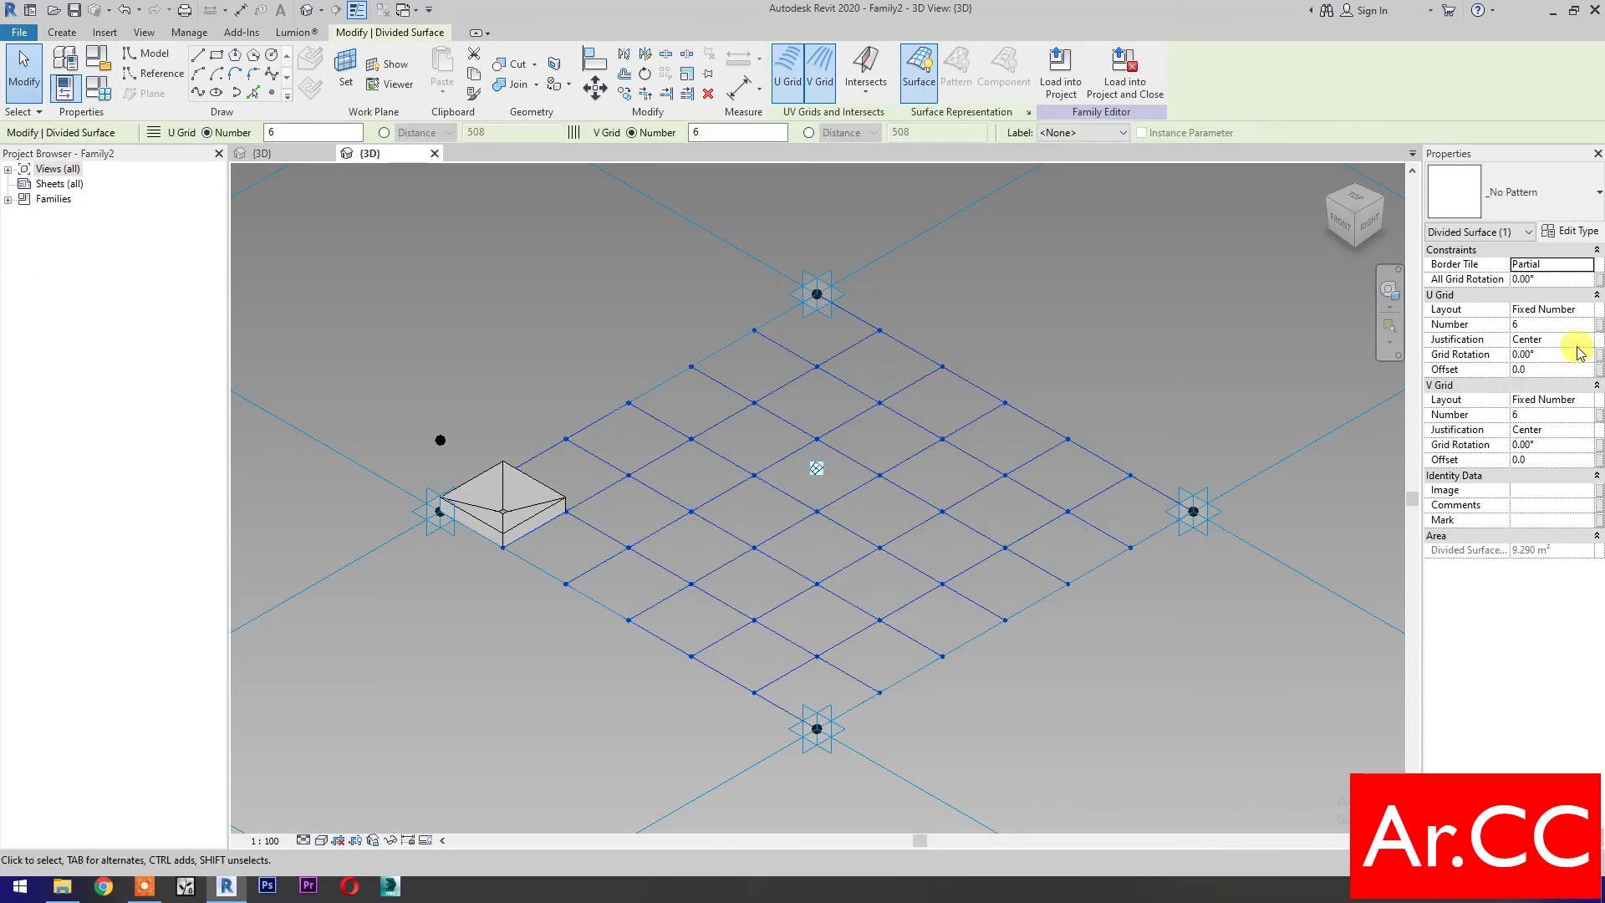
left_click(1597, 327)
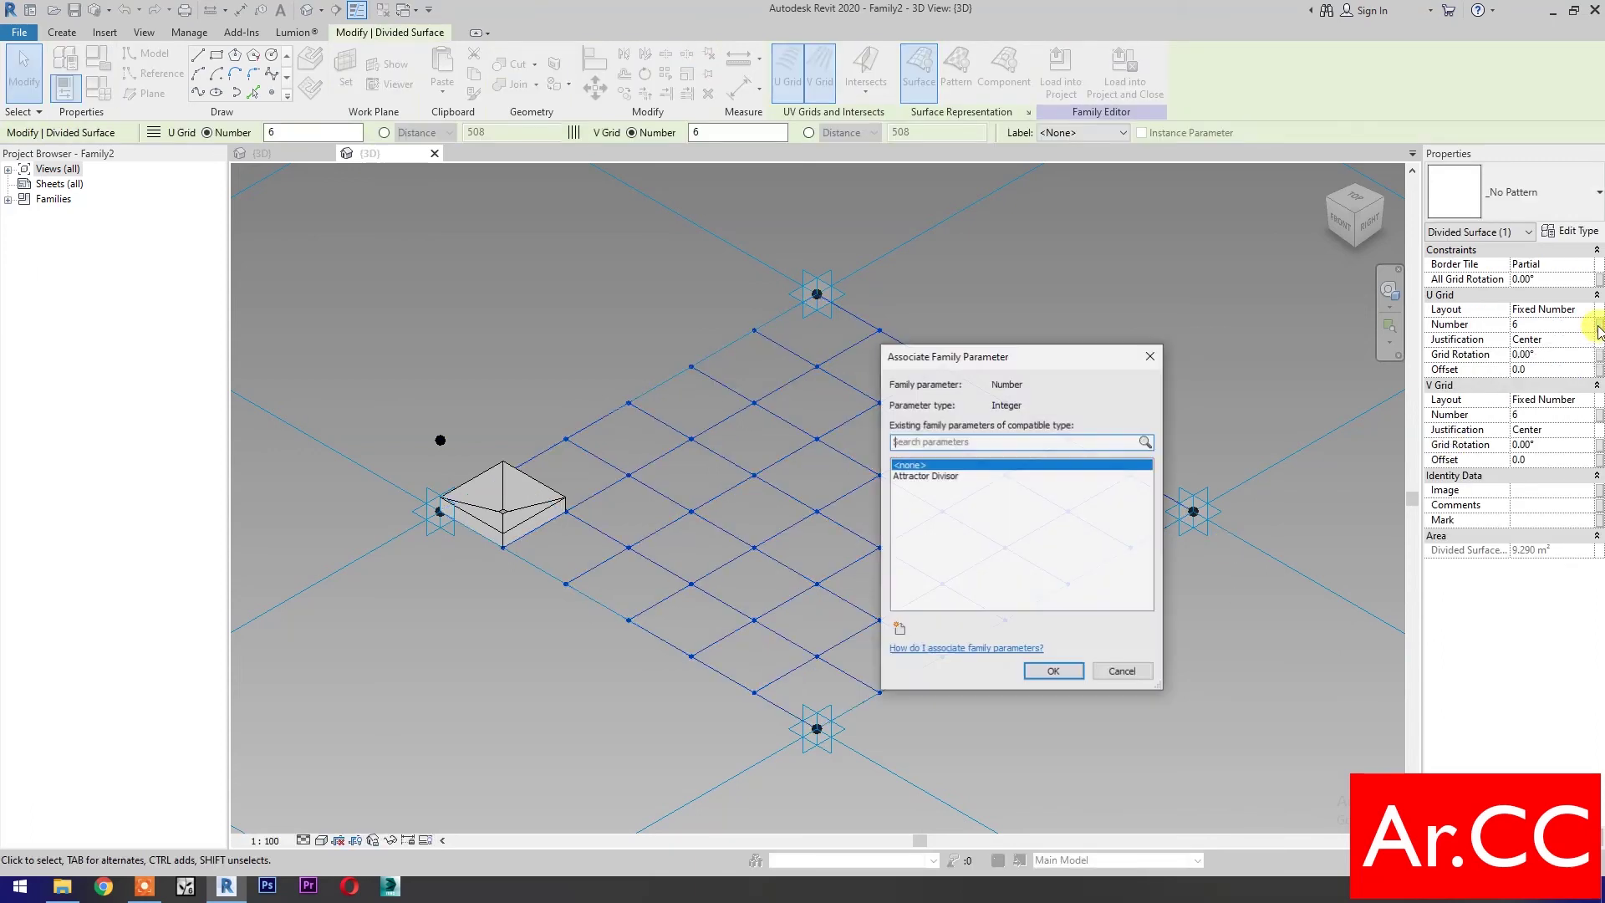
left_click(898, 629)
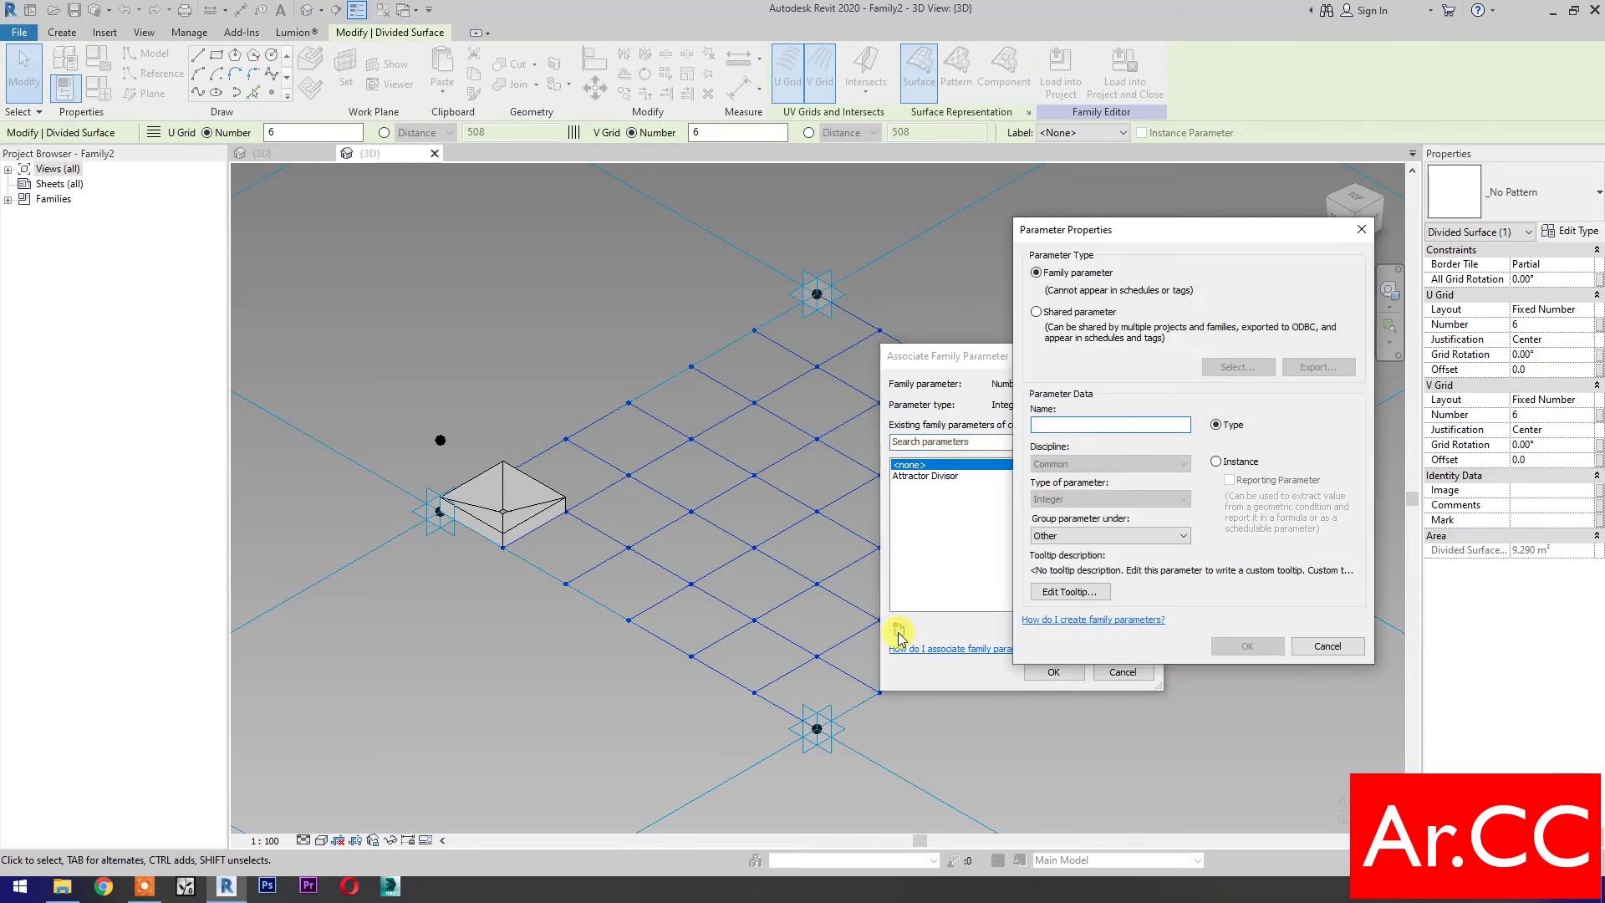
type("U Grid")
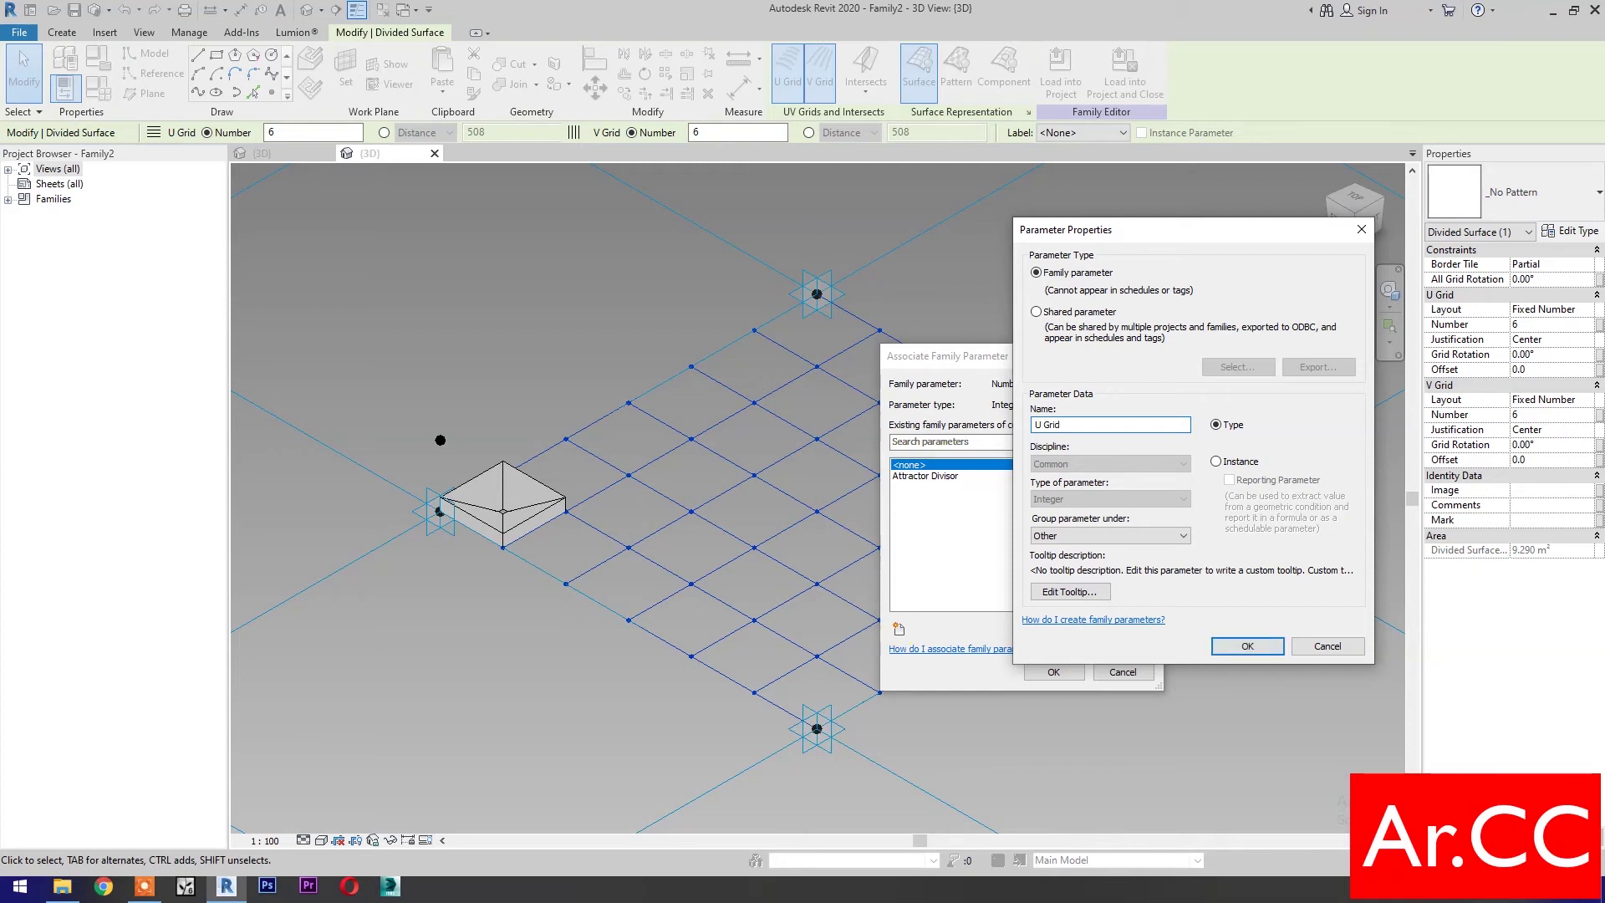
left_click(1216, 462)
left_click(1246, 645)
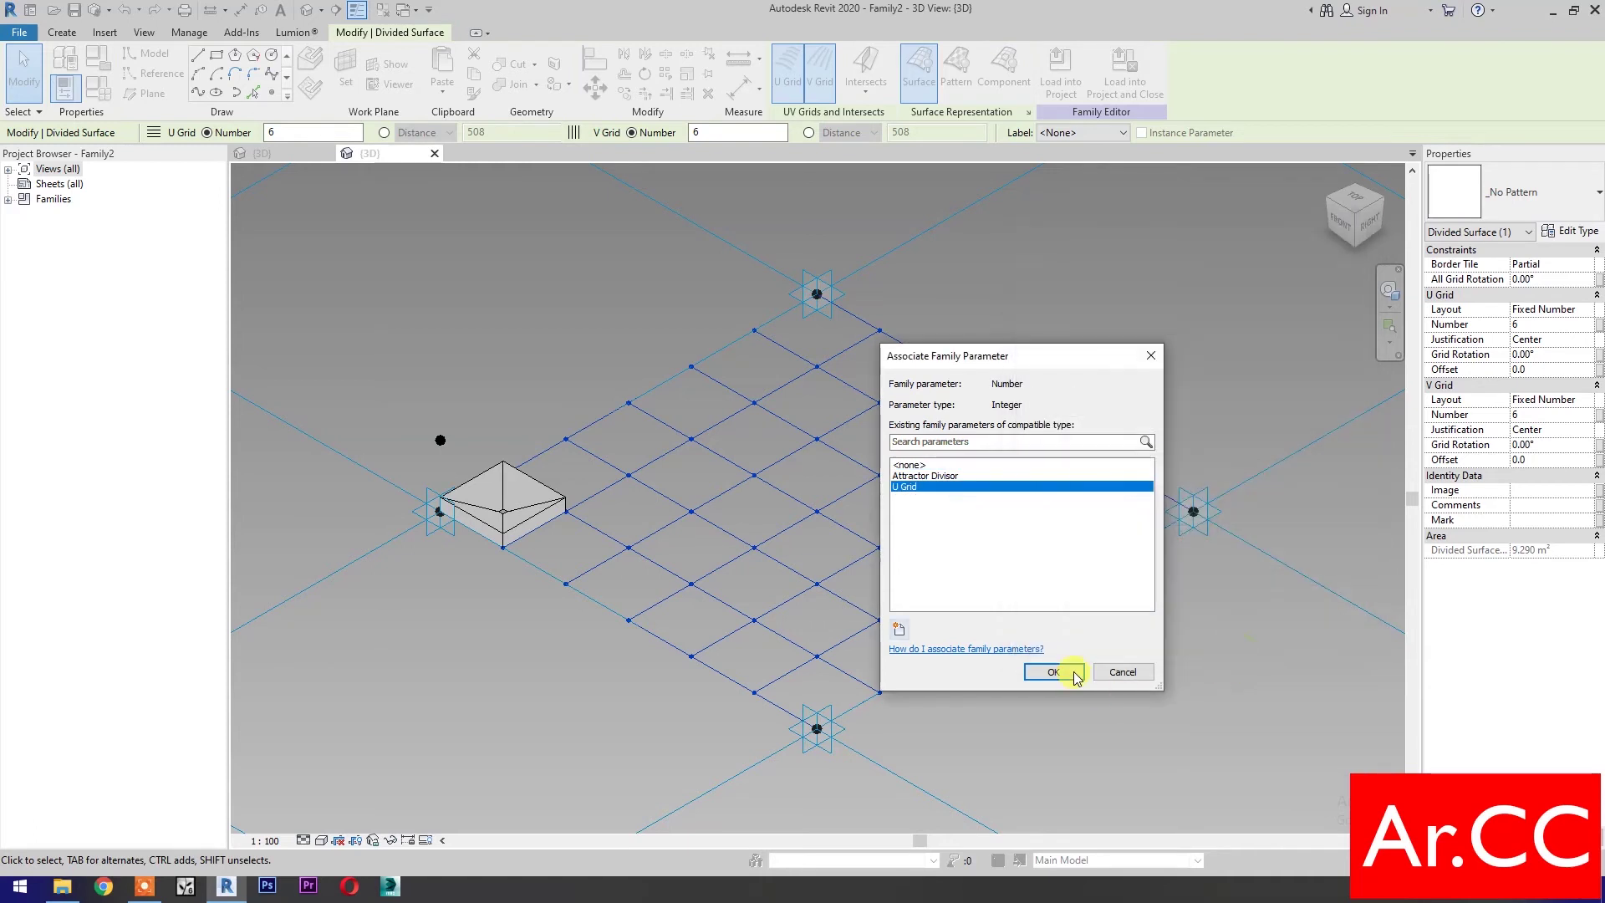
left_click(1077, 678)
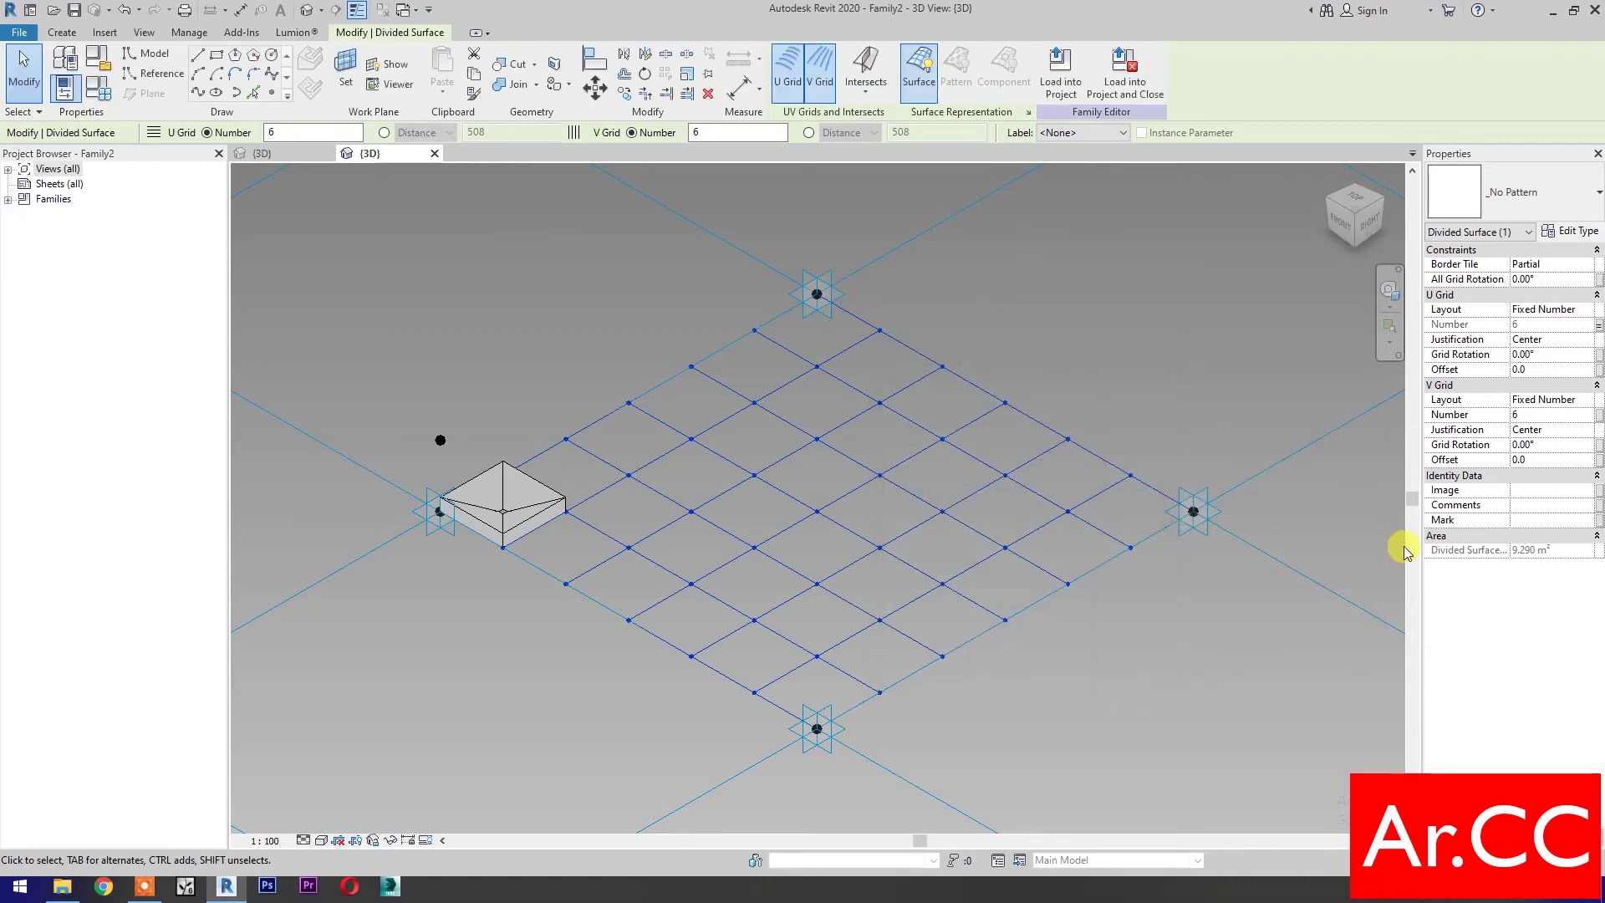
Step: Associate the divided surface's V grid number with a new instance parameter named V Grid
left_click(1597, 416)
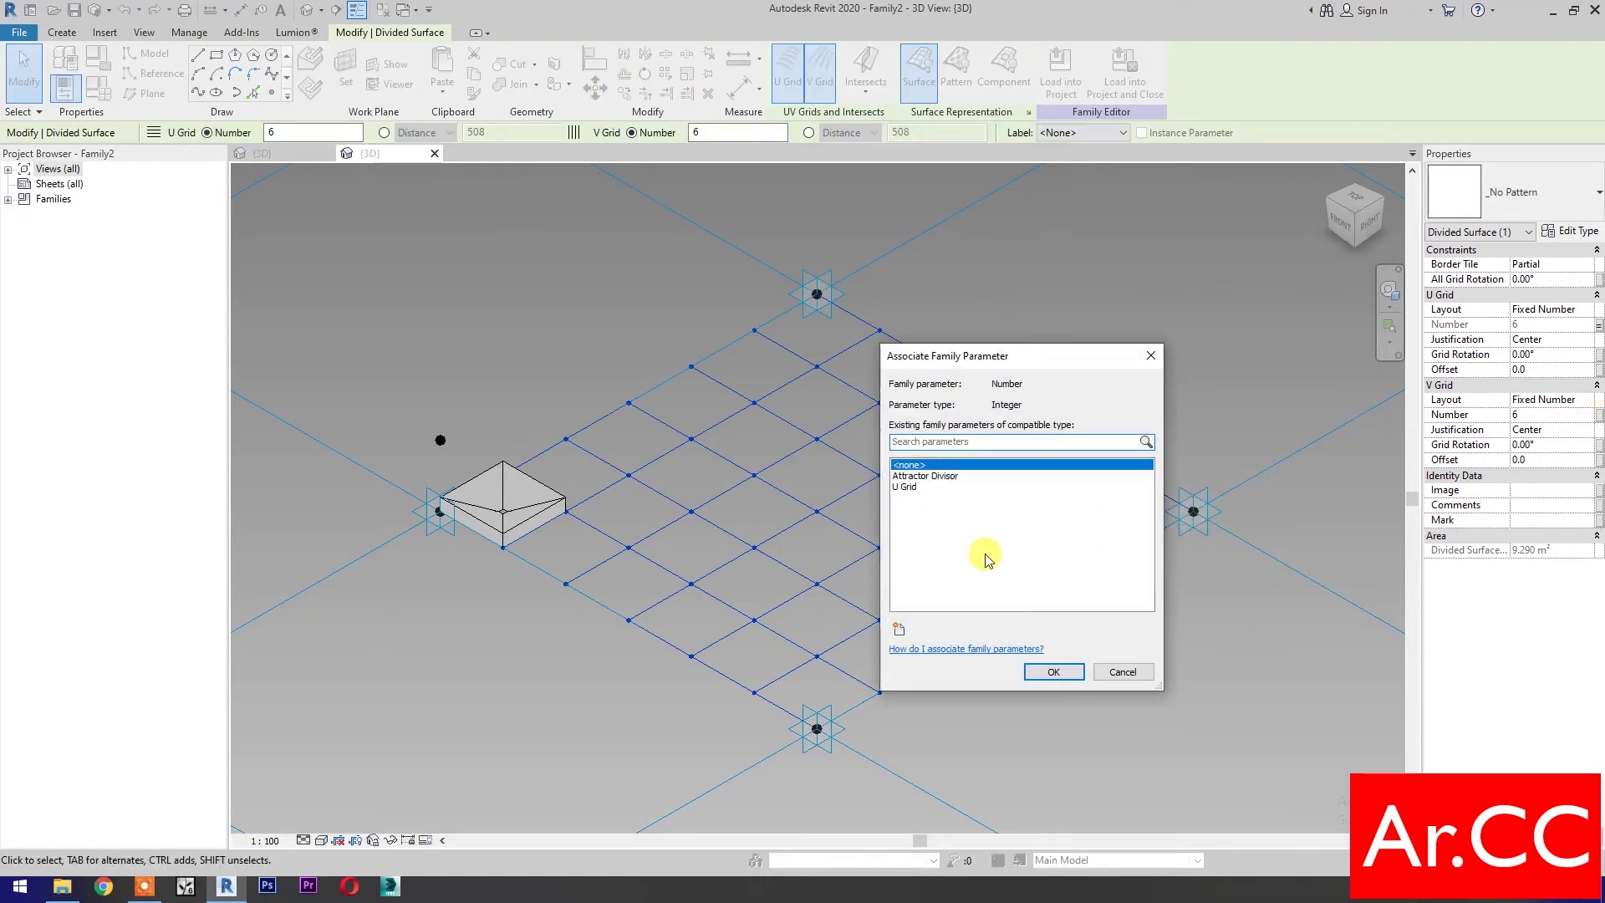
left_click(898, 629)
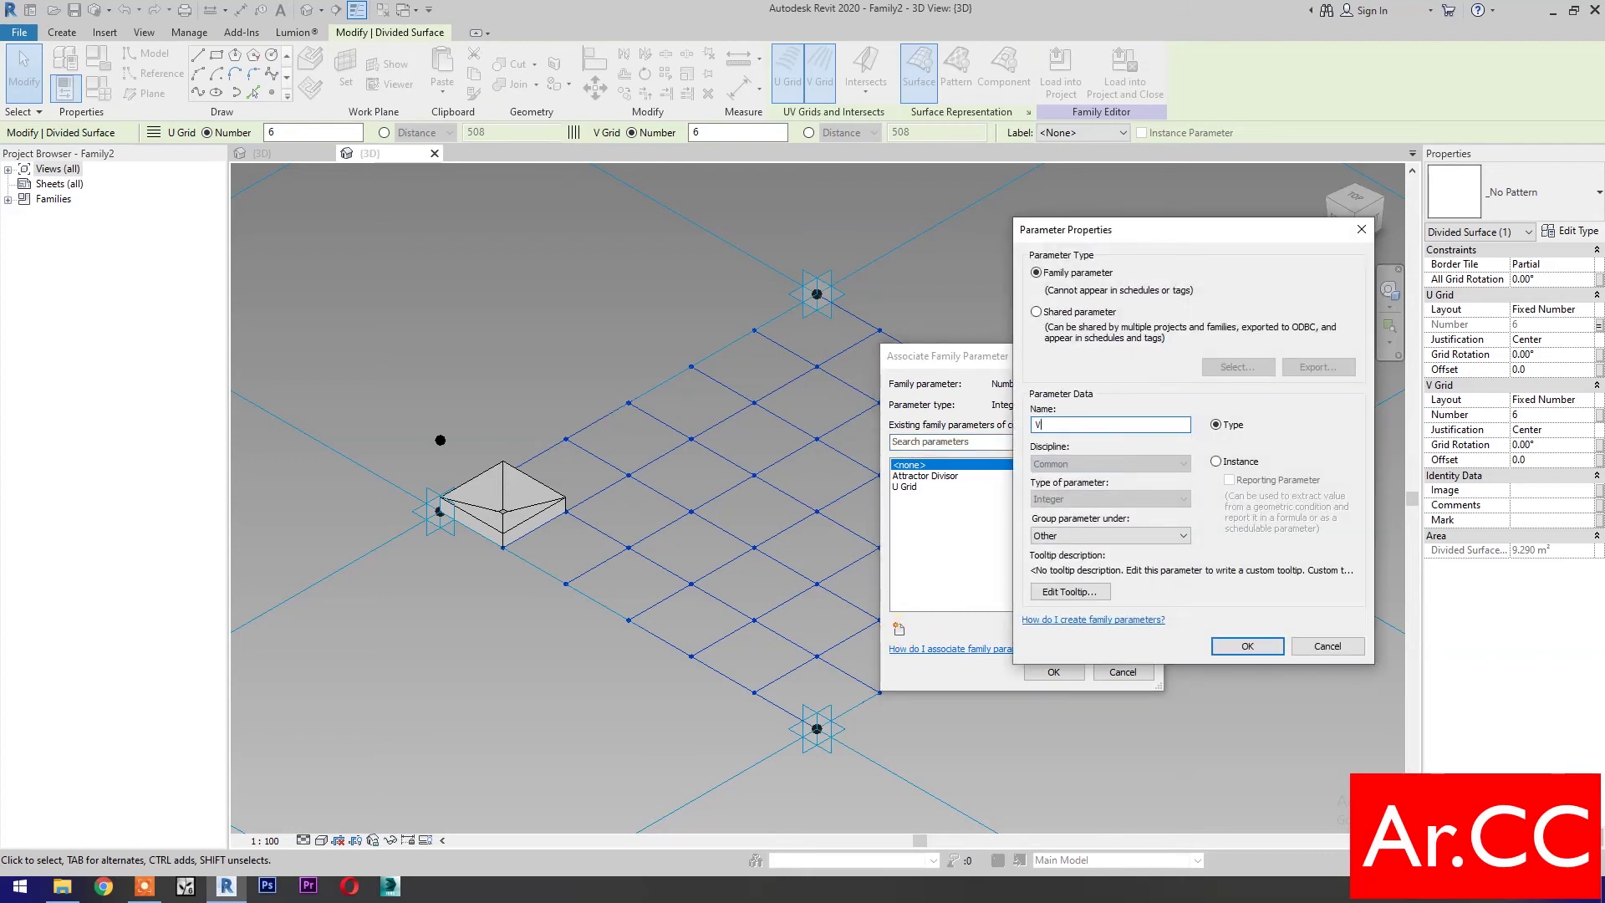
type("V Gr")
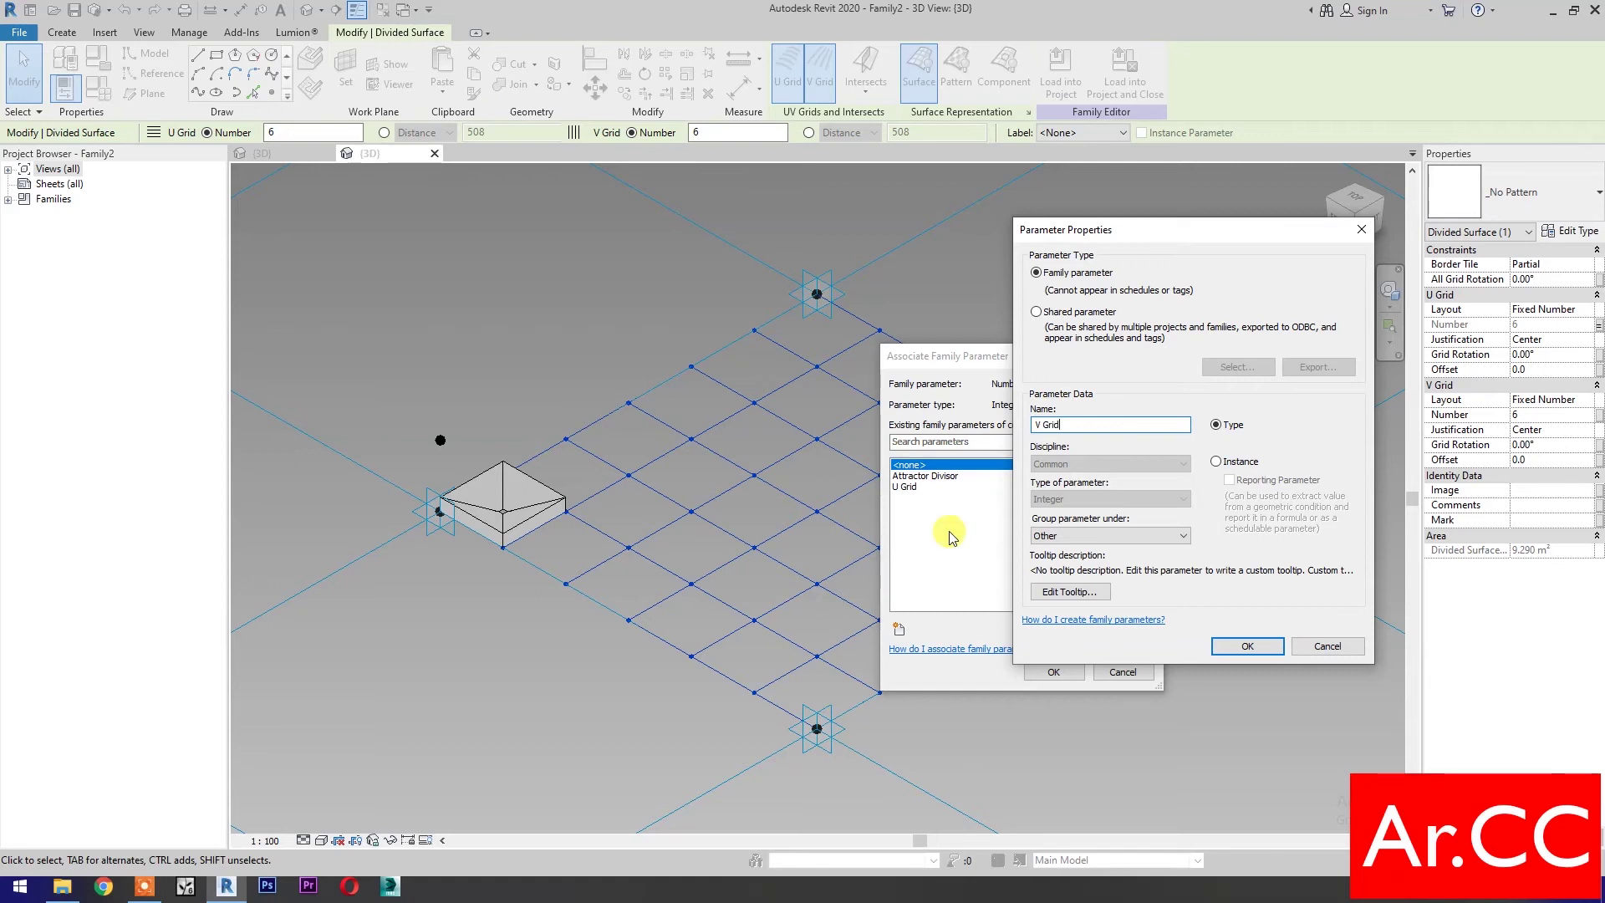
left_click(1239, 646)
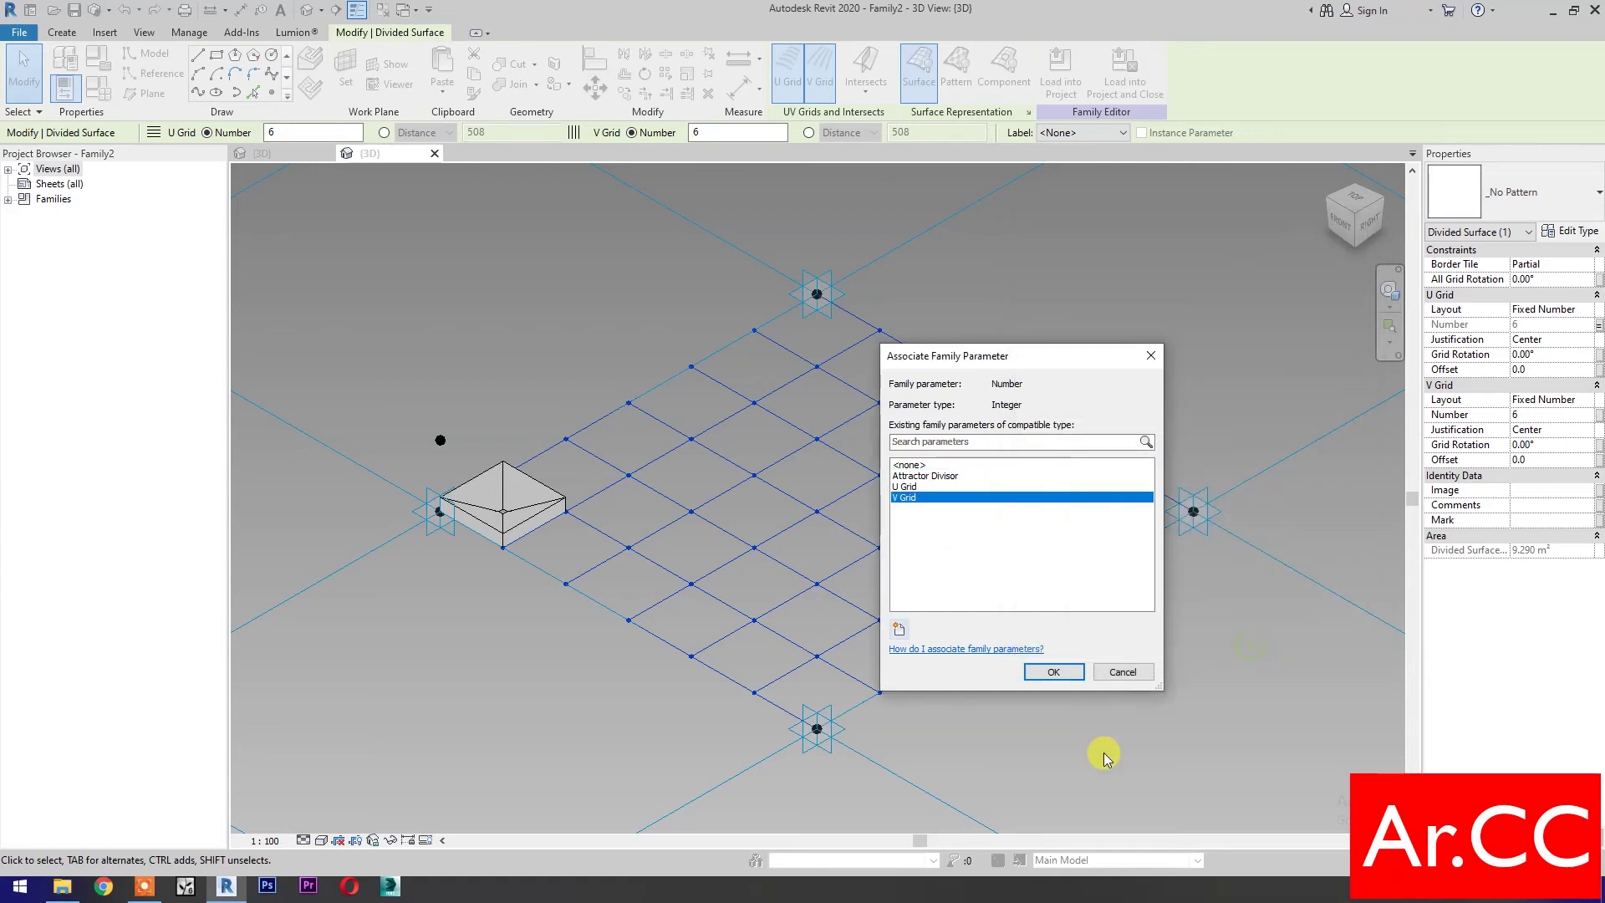
left_click(1049, 672)
left_click(1041, 734)
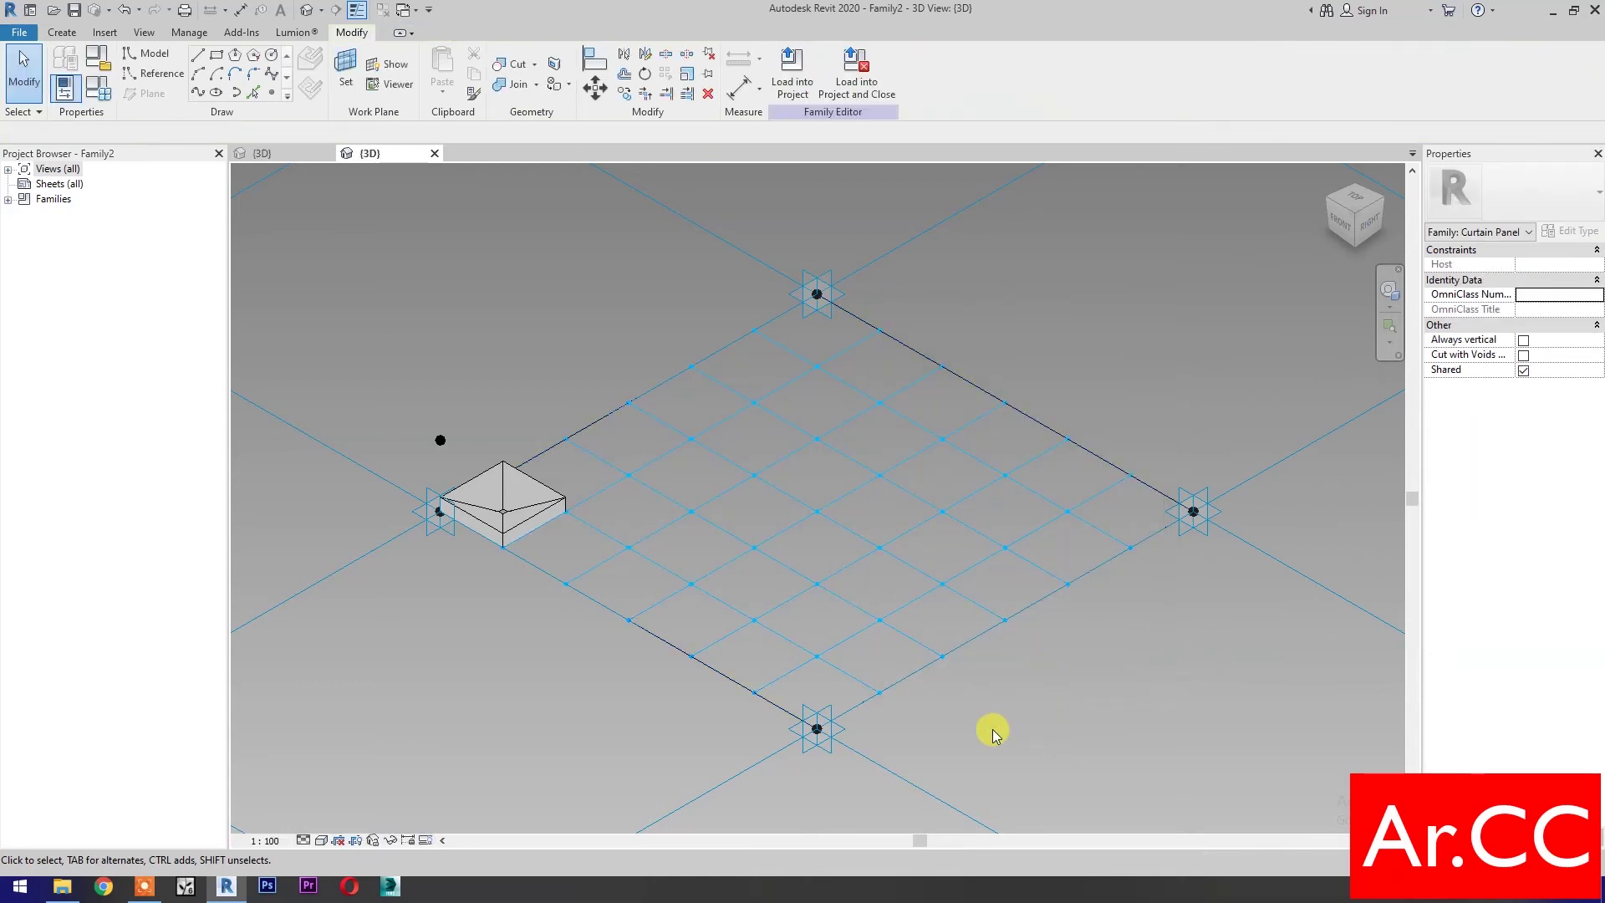
Step: Repeat the Adaptive Screen Attractor component across all cells of the divided surface
left_click(502, 505)
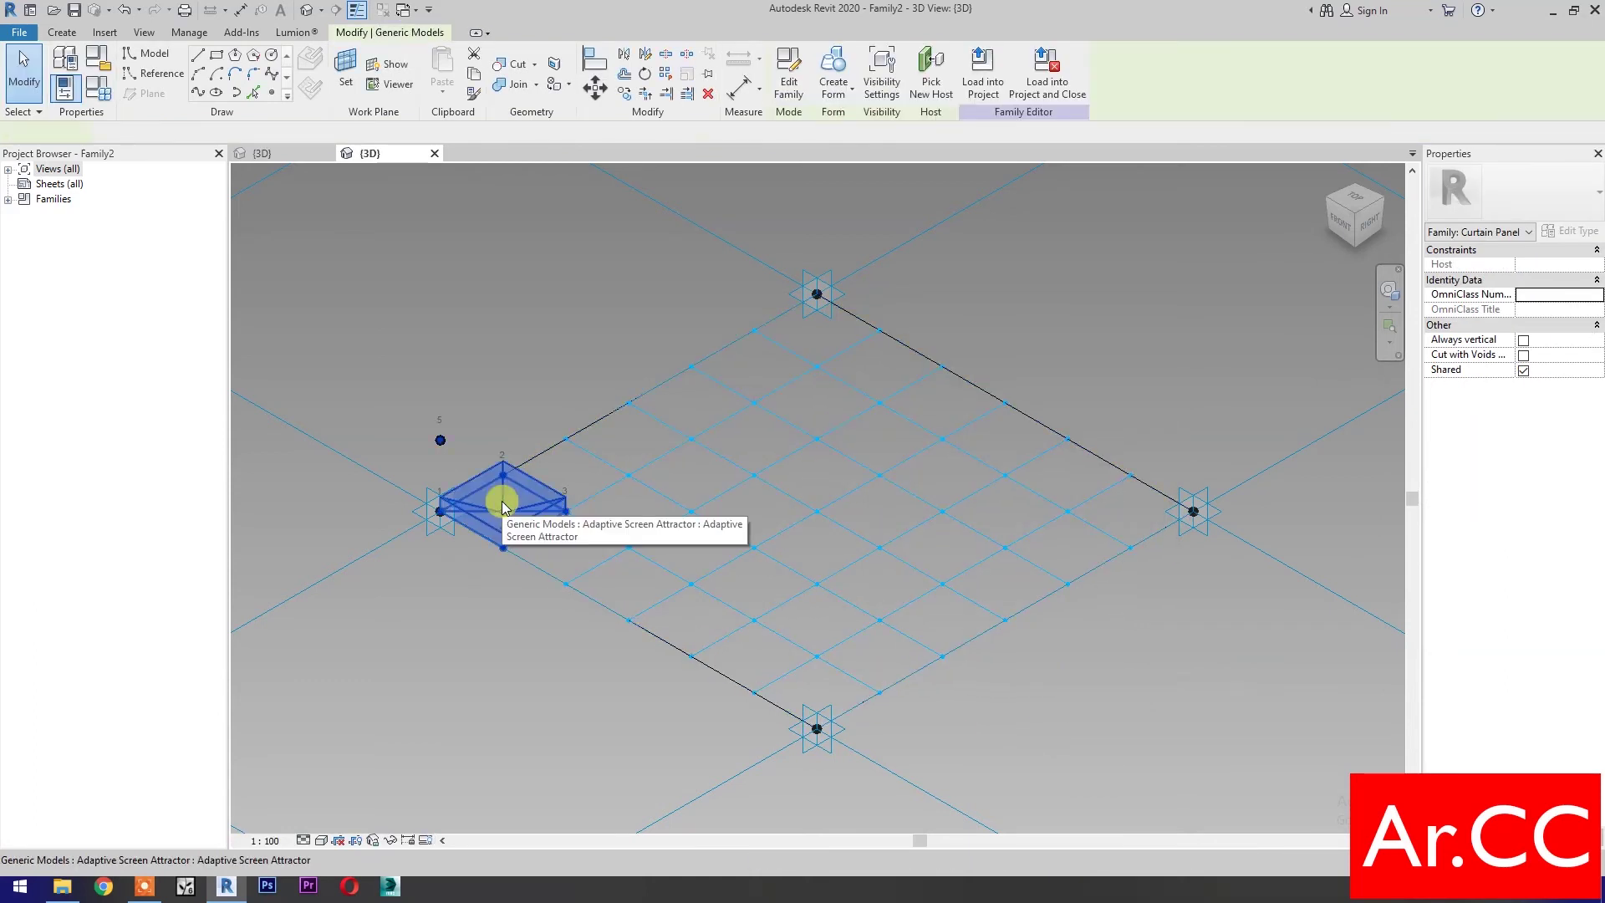
left_click(665, 78)
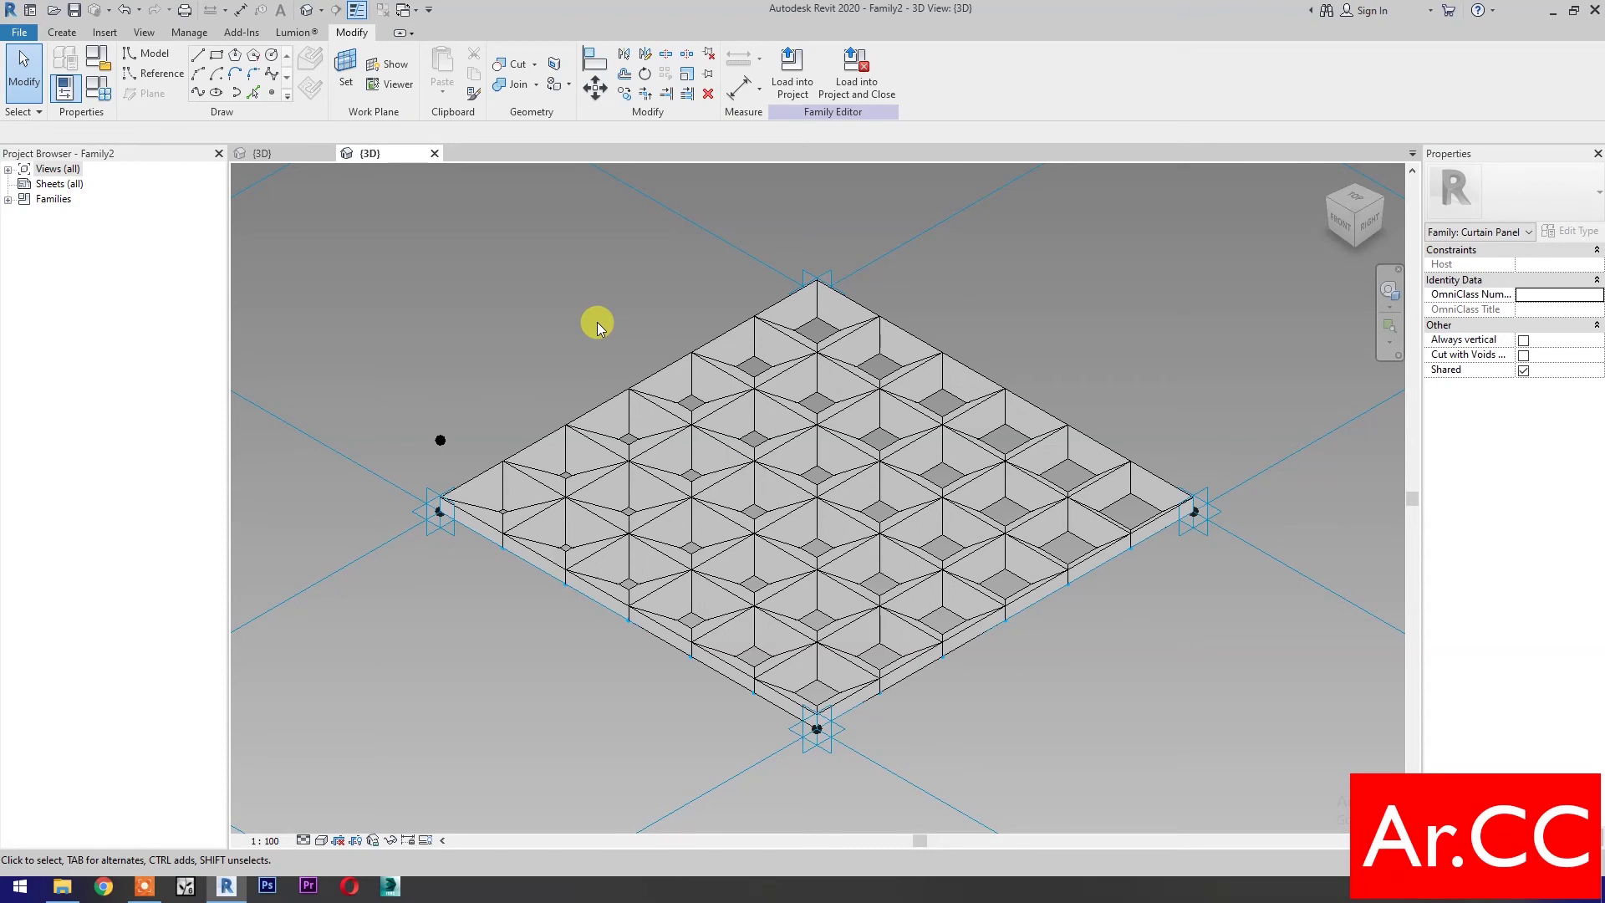
Step: In the family types, set the Thickness to 50 and the Attractor Distance to 600
left_click(99, 91)
left_click_drag(1116, 168, 440, 147)
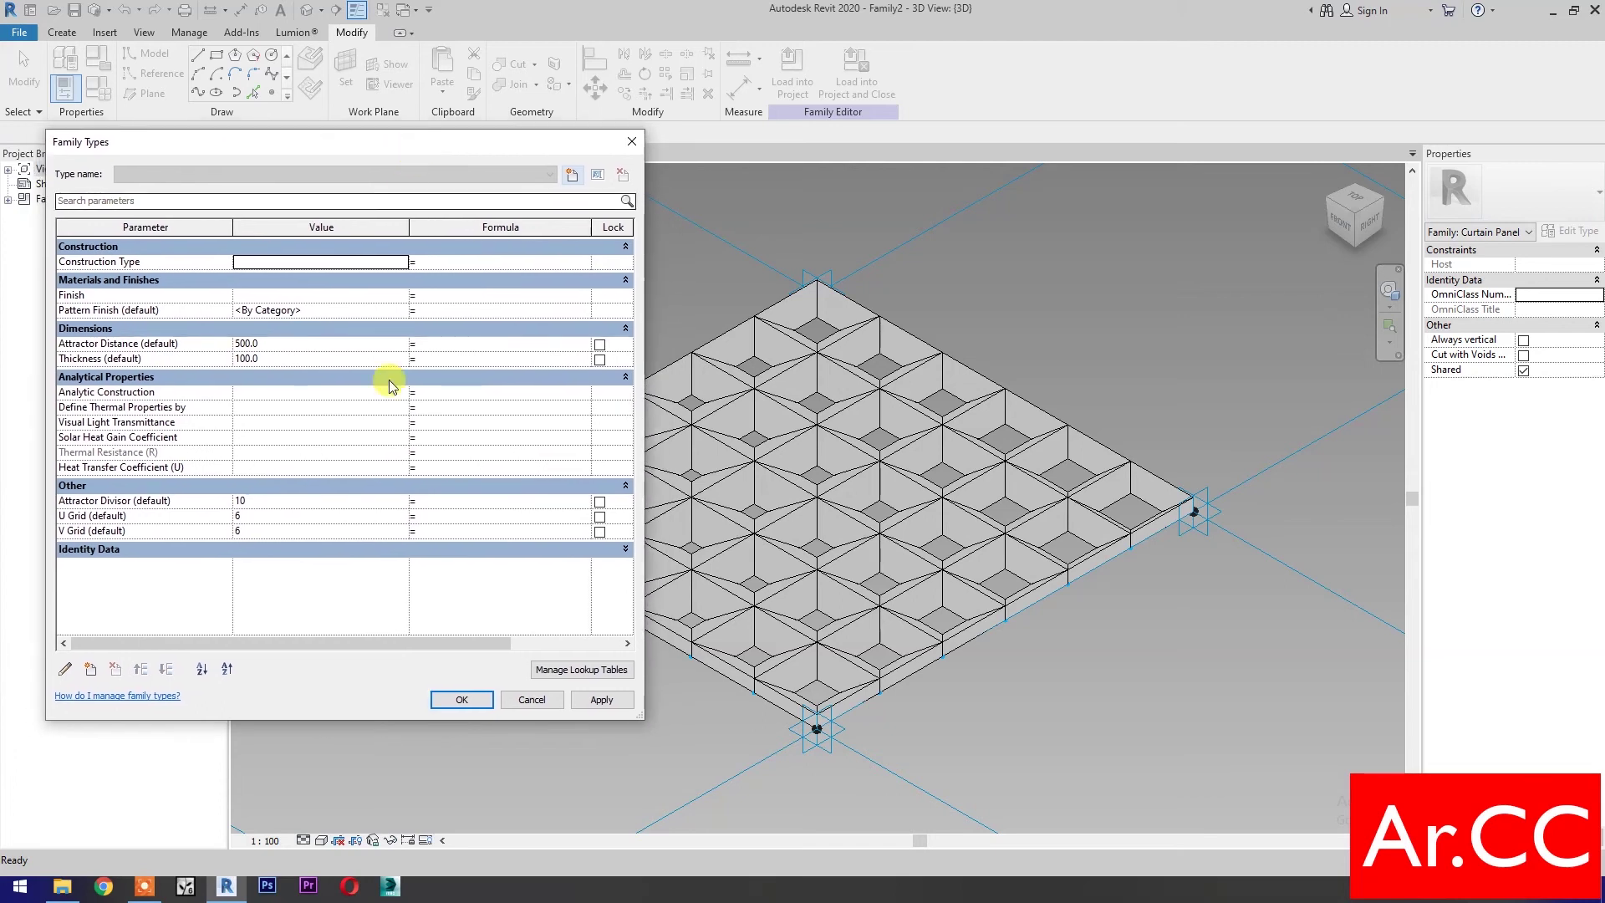
left_click(326, 359)
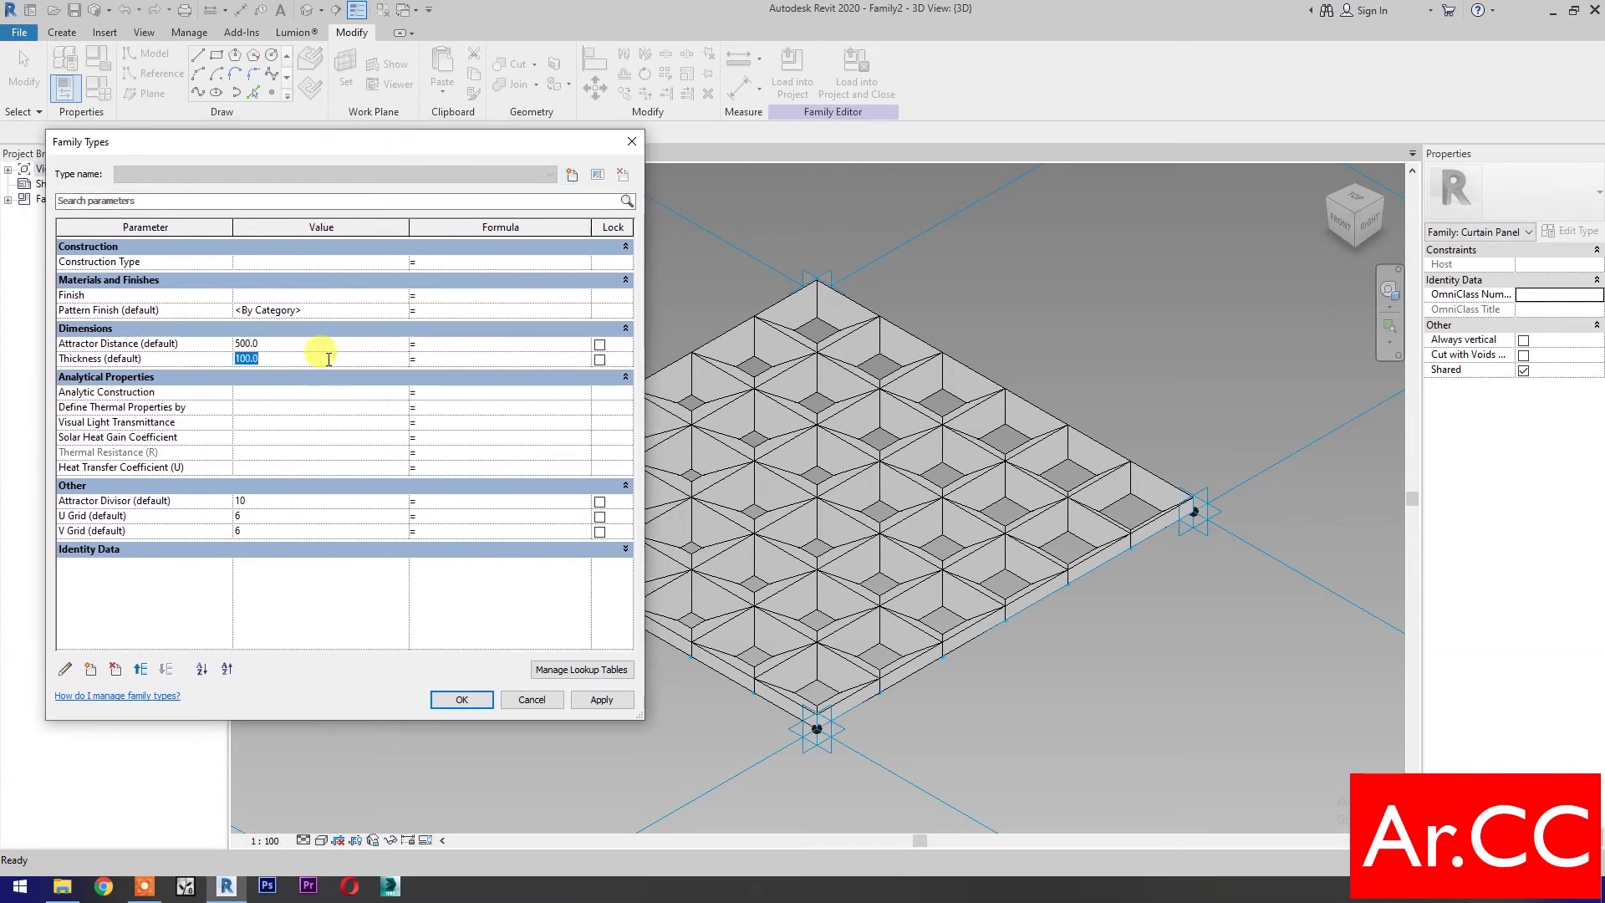
type("50")
left_click(326, 342)
type("600")
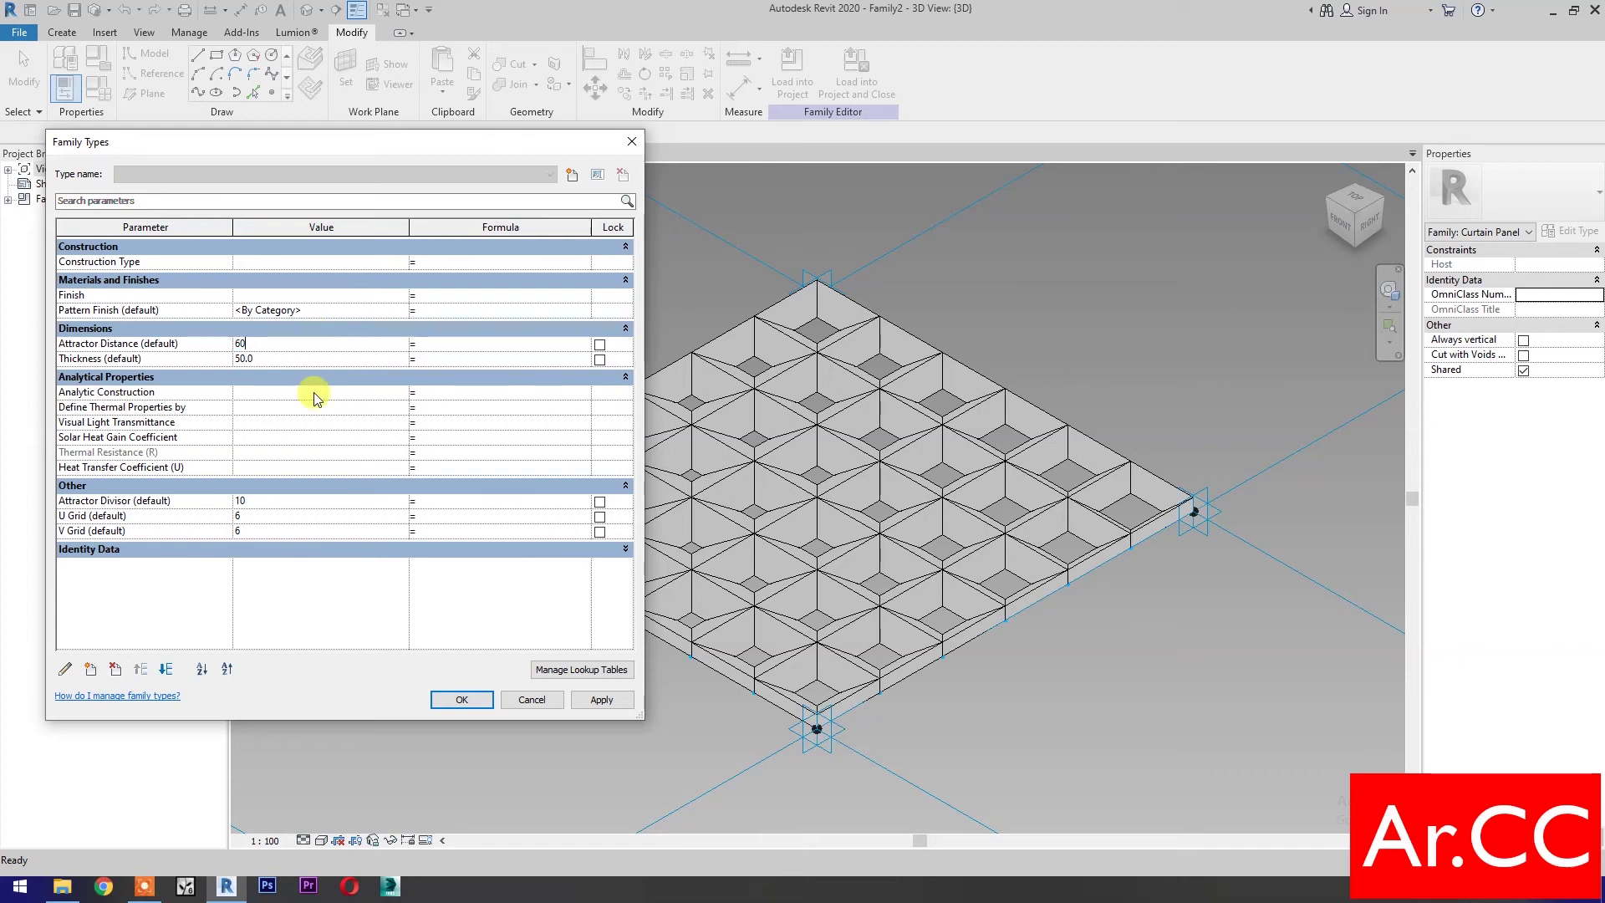
Step: Set the Attractor Divisor, U Grid and V Grid each to 8 and apply the family type changes
left_click(289, 502)
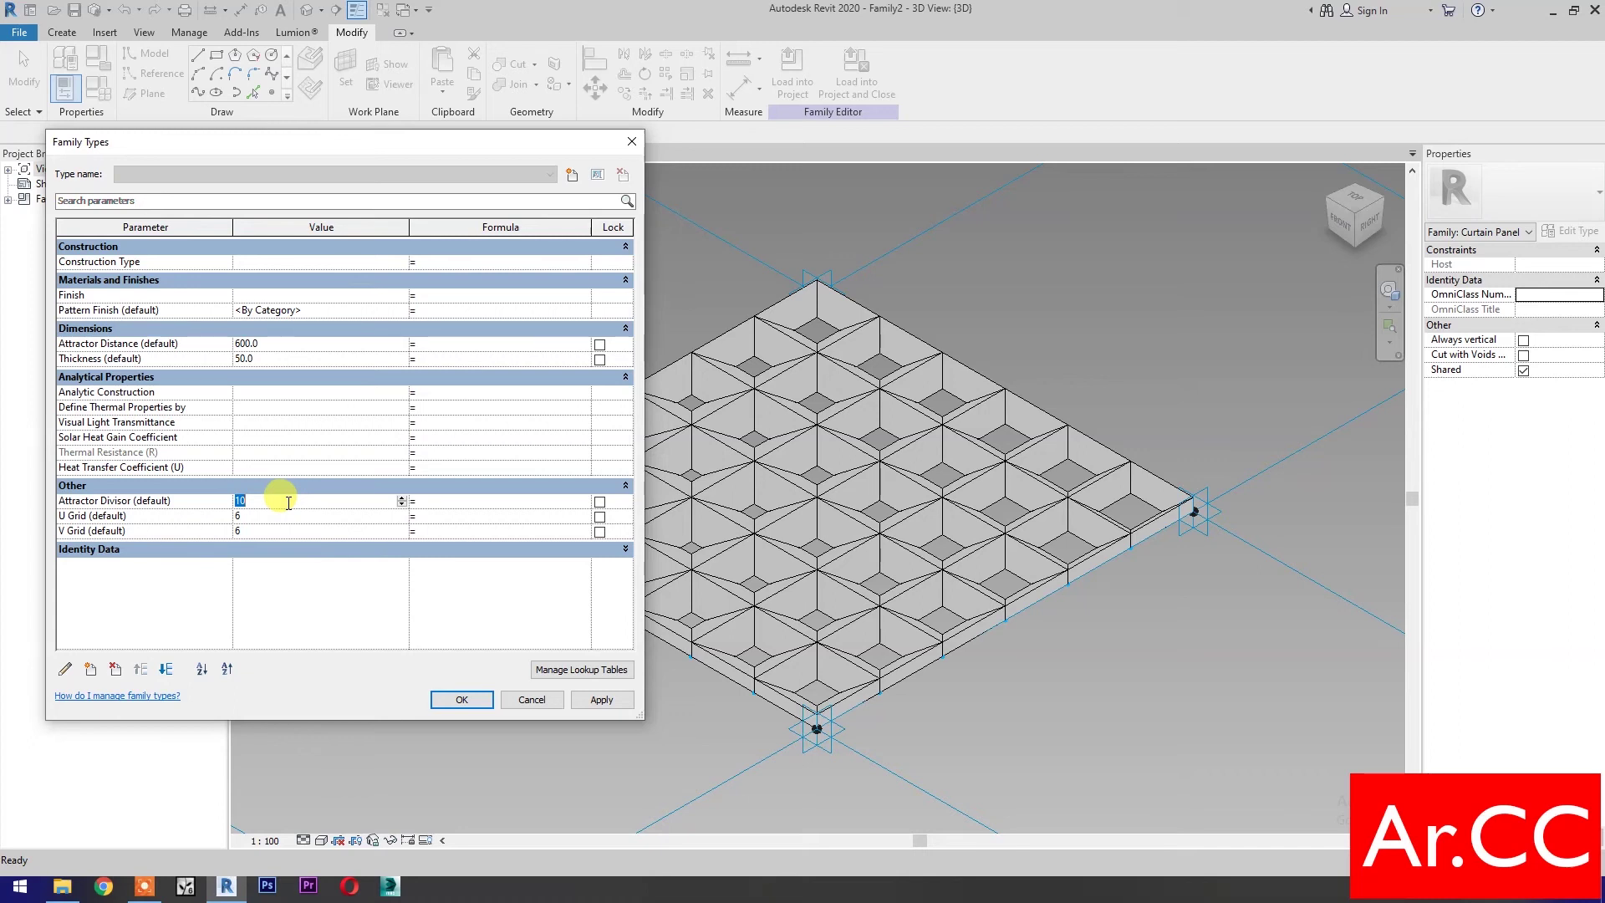
type("8")
left_click(278, 516)
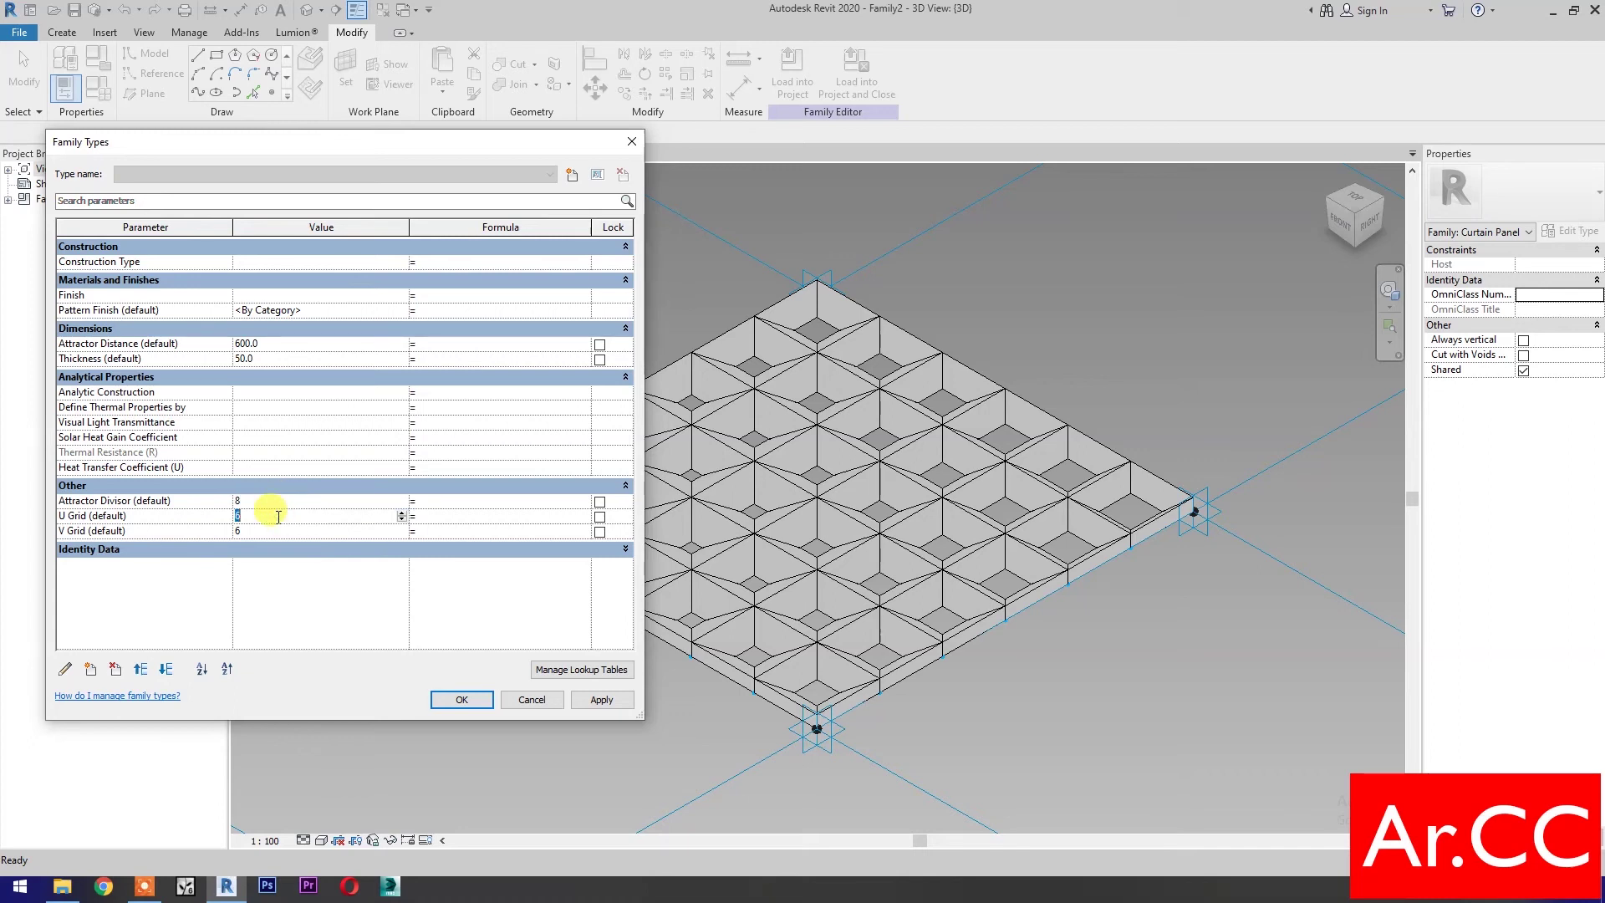
type("8")
left_click(269, 531)
type("8")
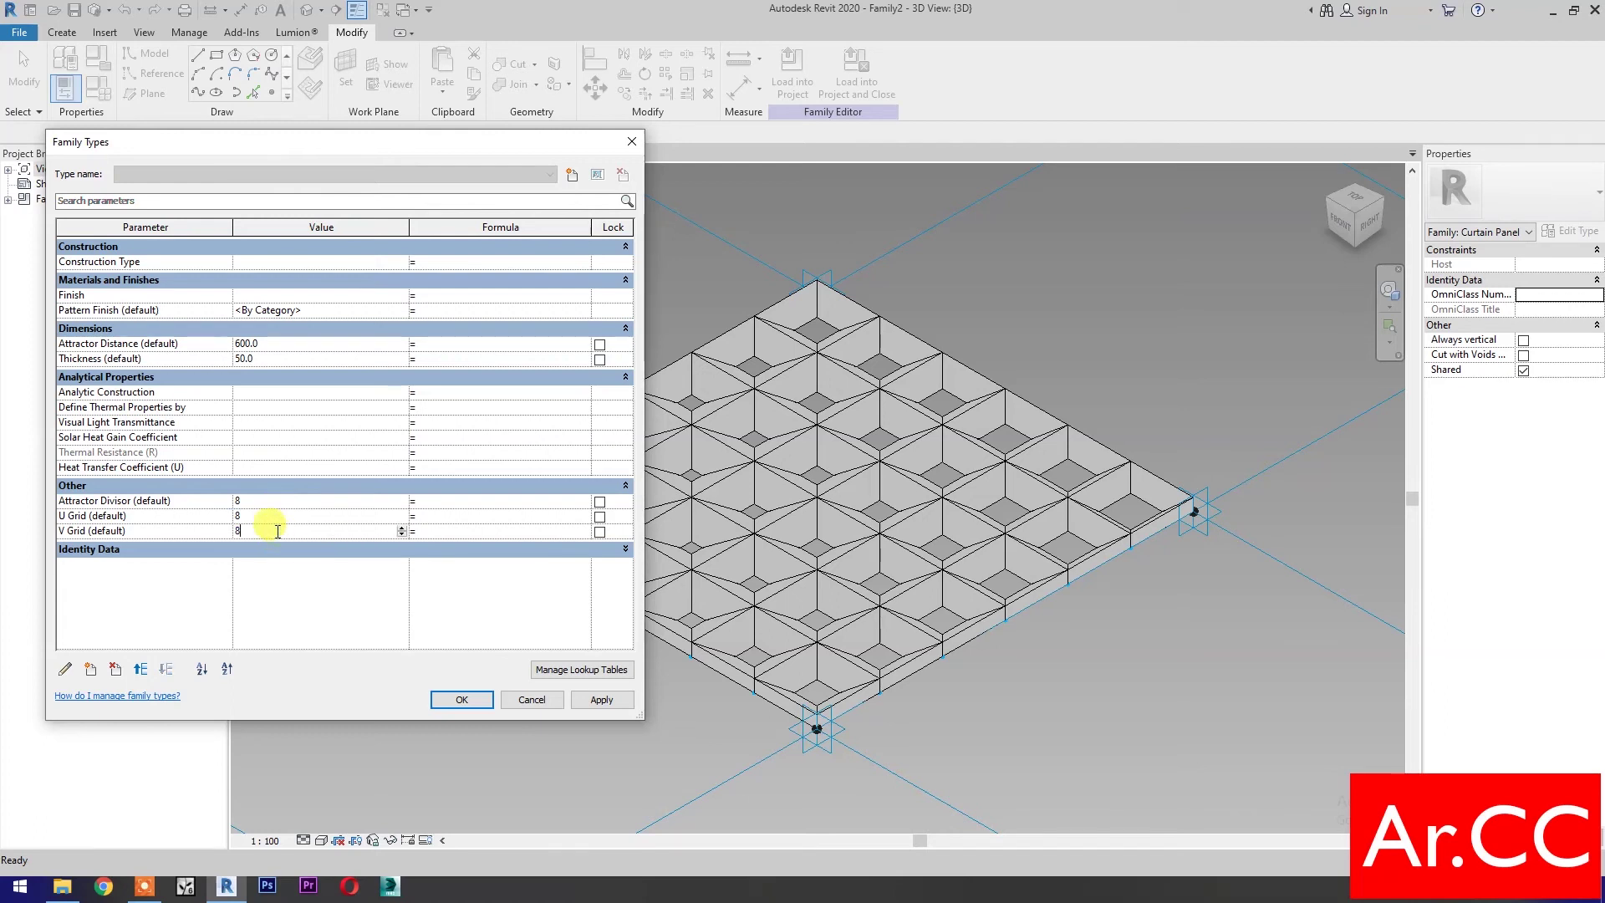
left_click(585, 701)
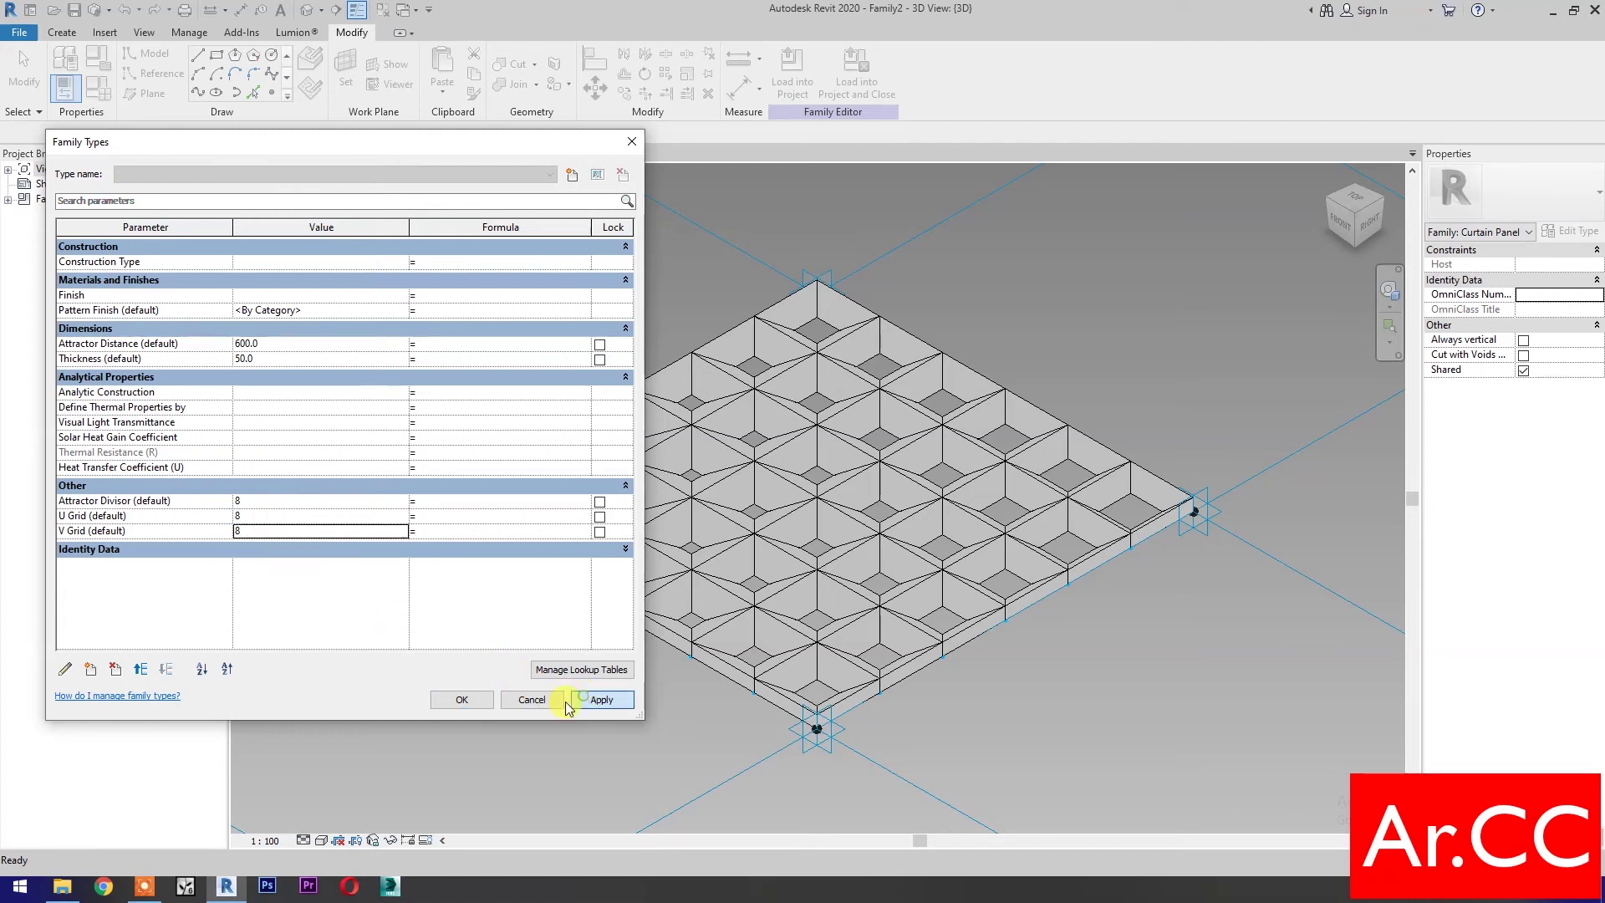
left_click(462, 701)
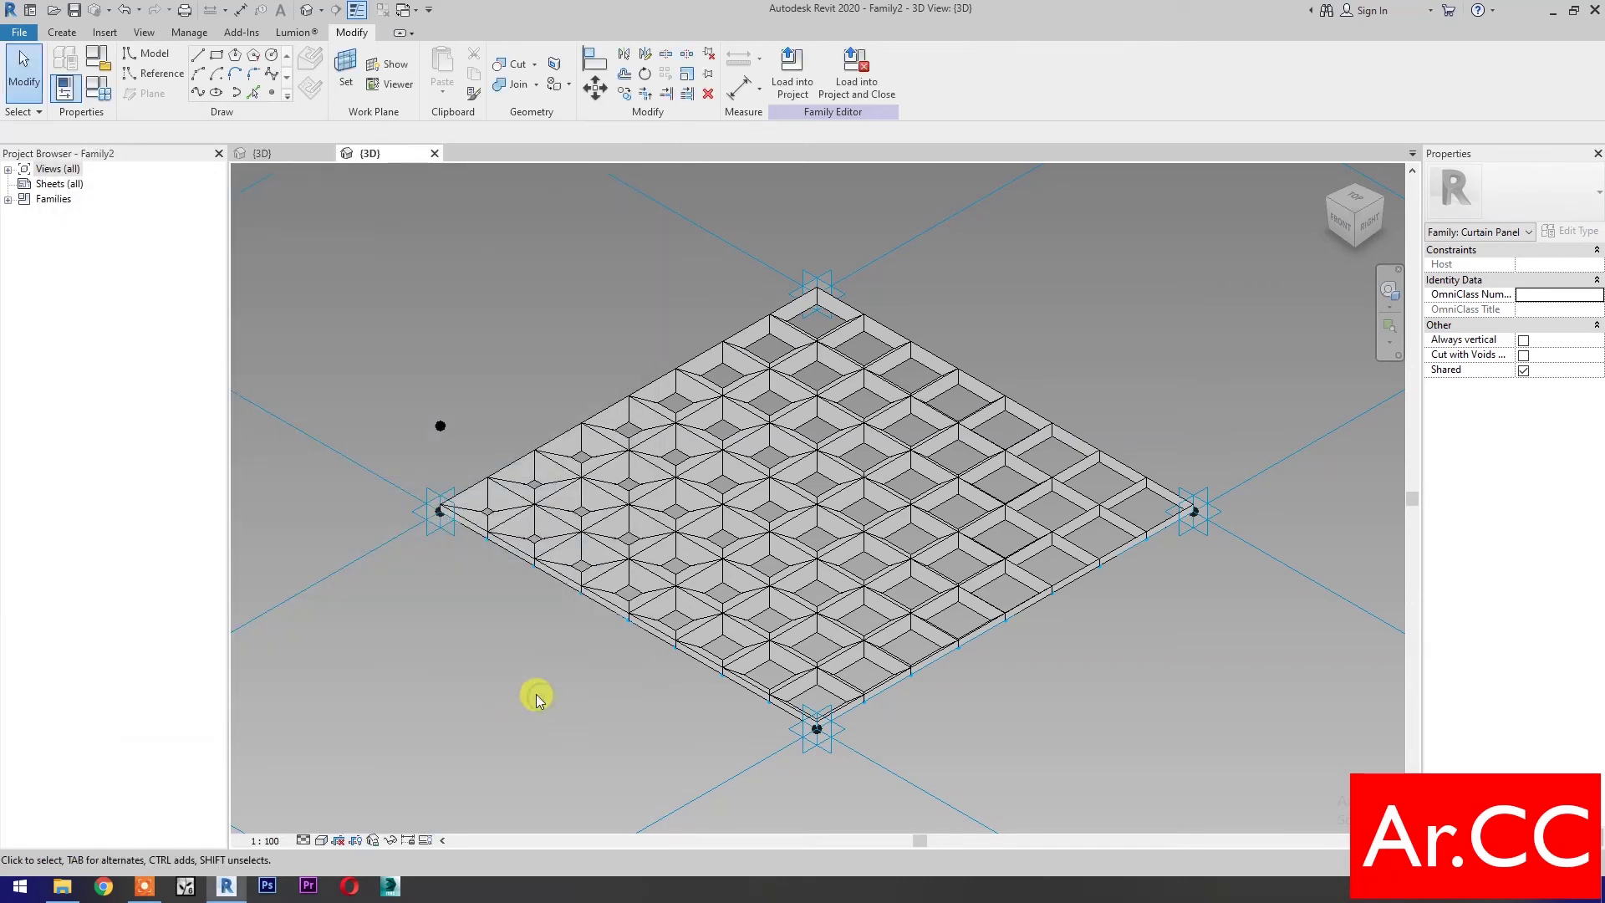
Step: Make the family non-shared and always vertical, and save it to the Desktop as Adaptive Screen Corner Attractor
left_click(1523, 370)
left_click(1522, 340)
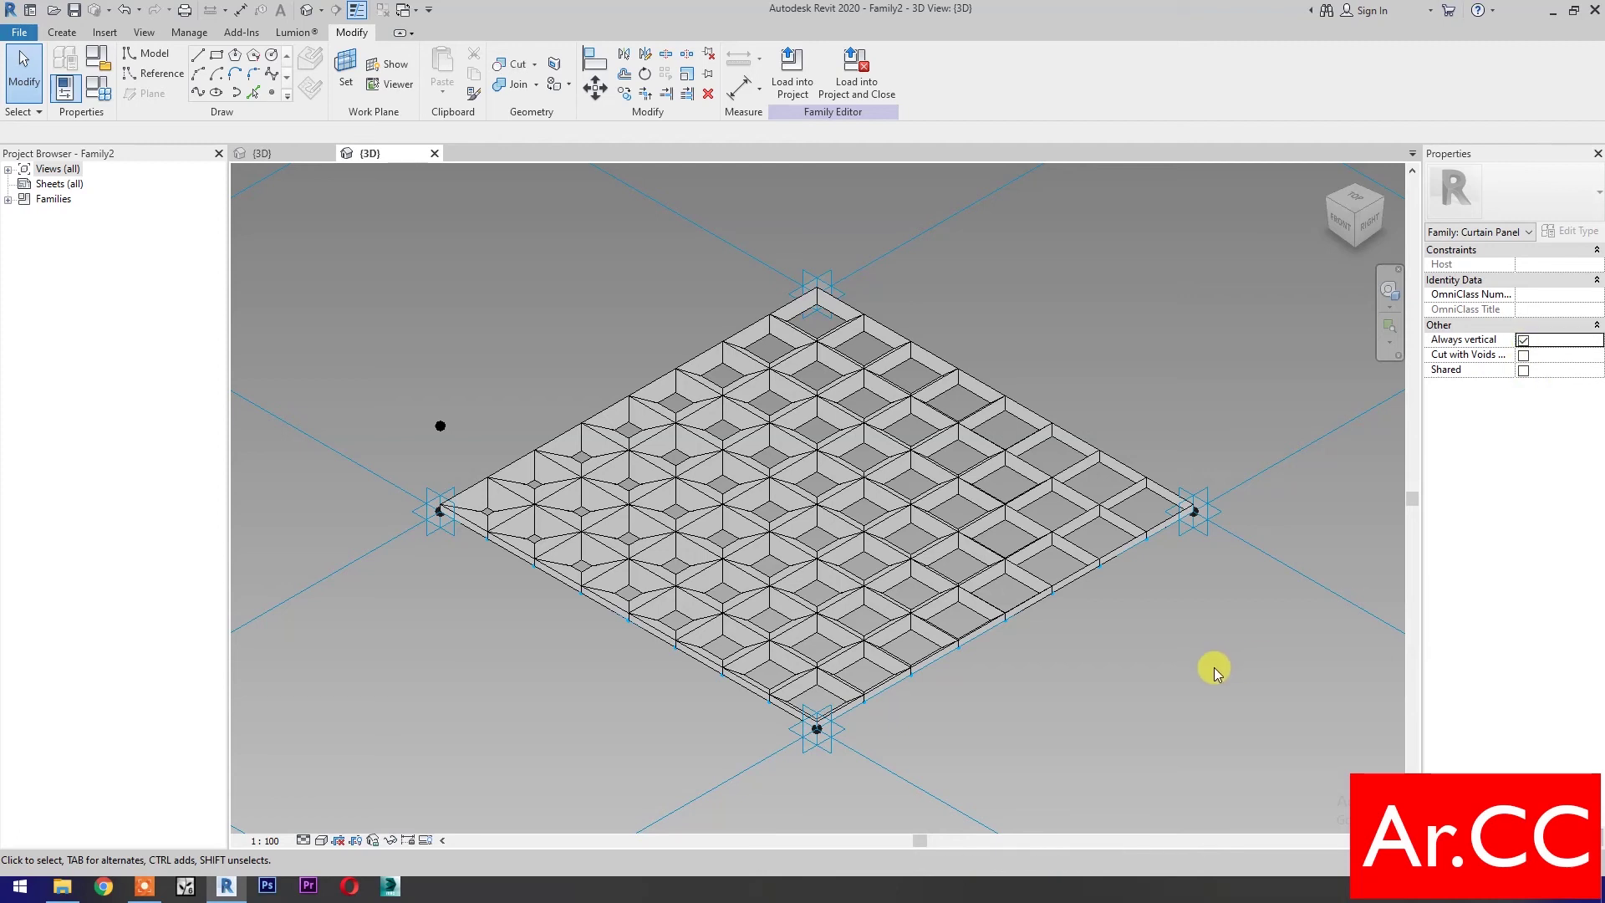
left_click(74, 11)
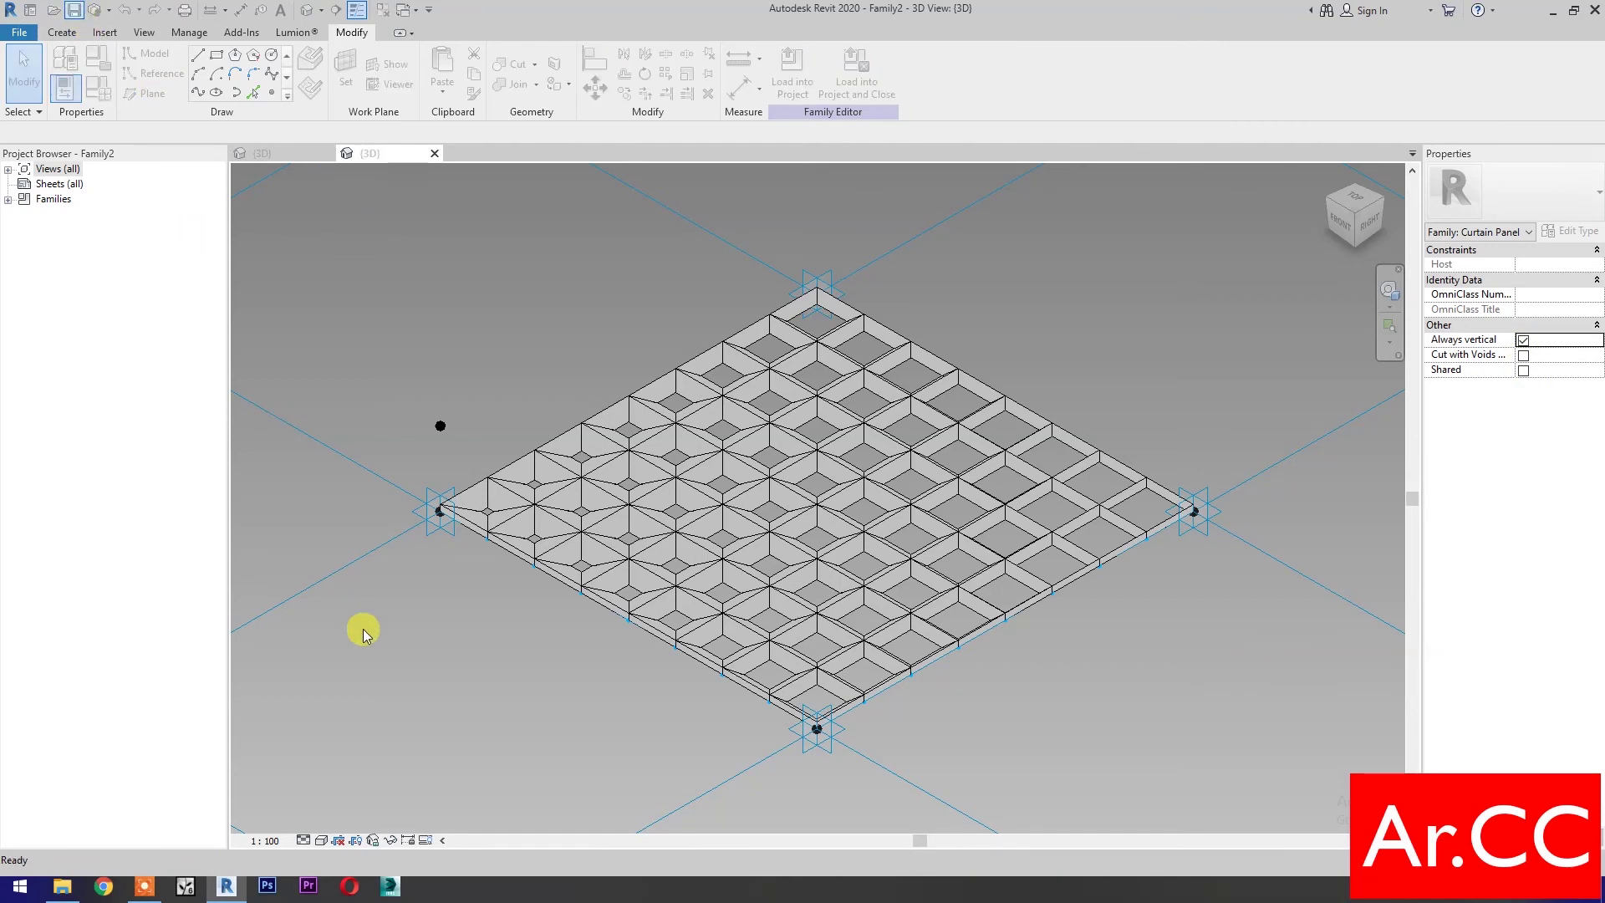
type("Adaptive Screen Corner Attractor")
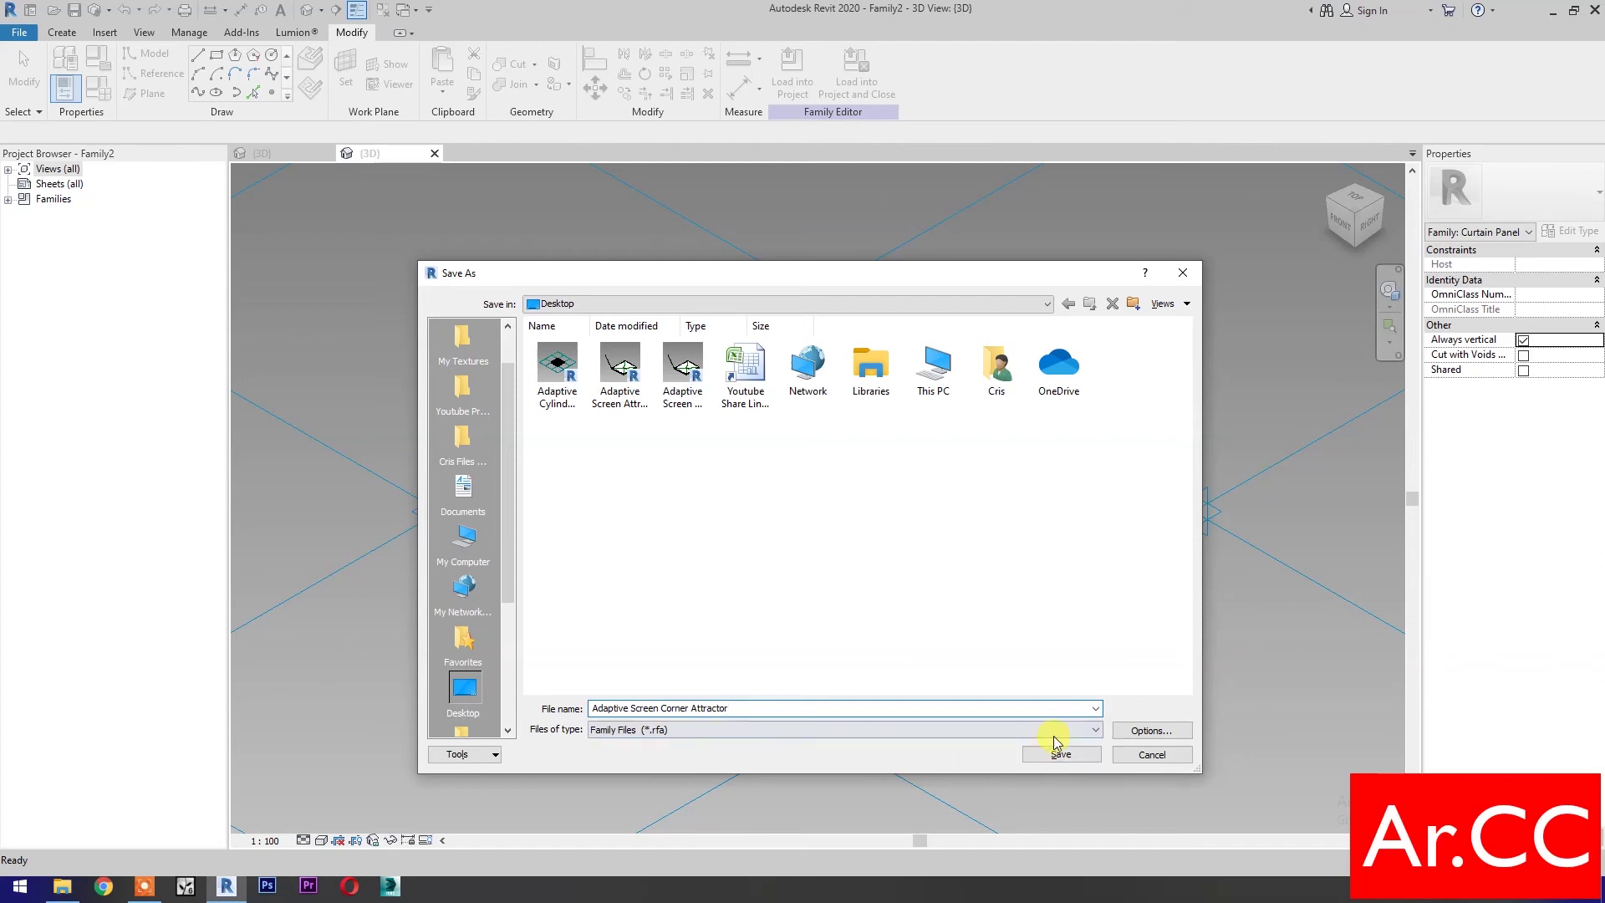
left_click(1033, 756)
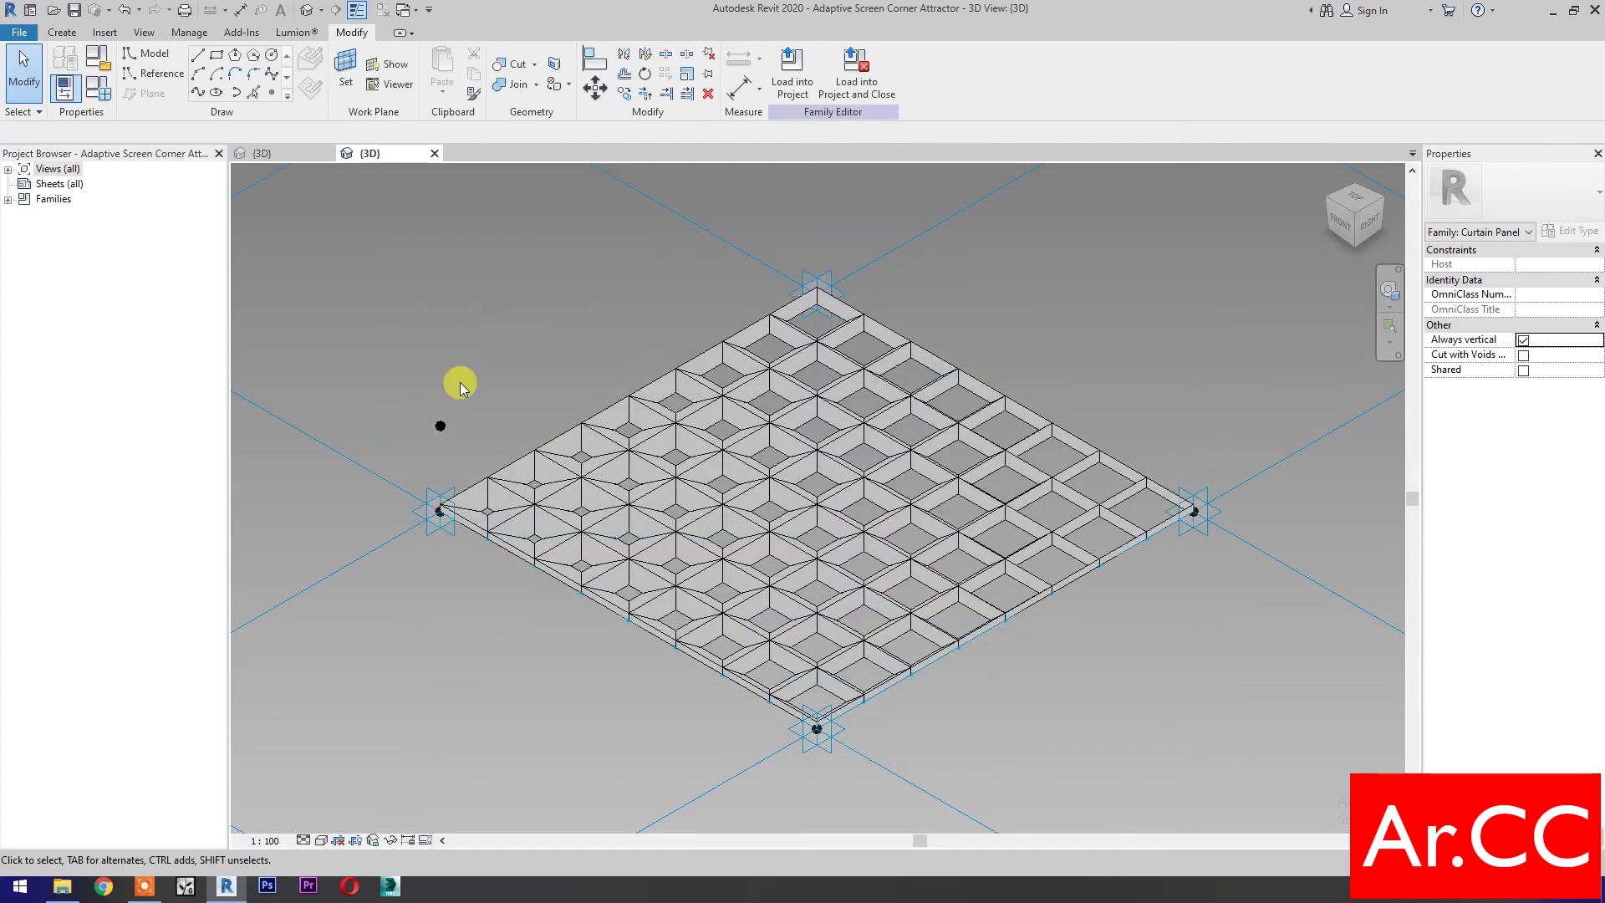
Step: Open the Adaptive Cylinder Center Attractor family from the Desktop
left_click(18, 32)
mouse_move(55, 142)
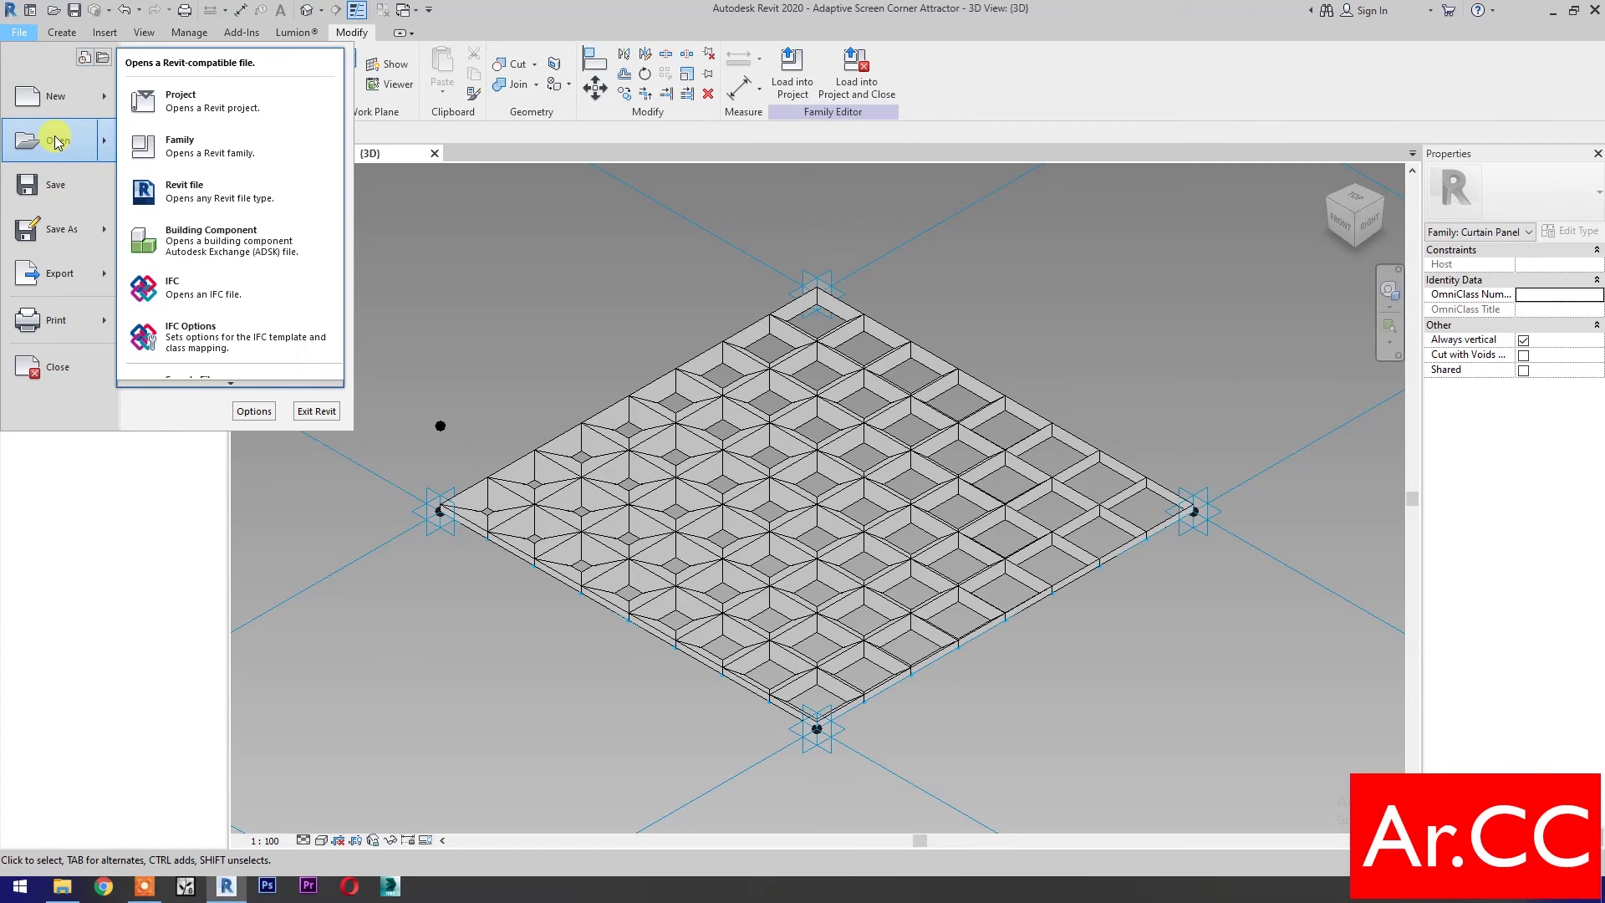
left_click(191, 147)
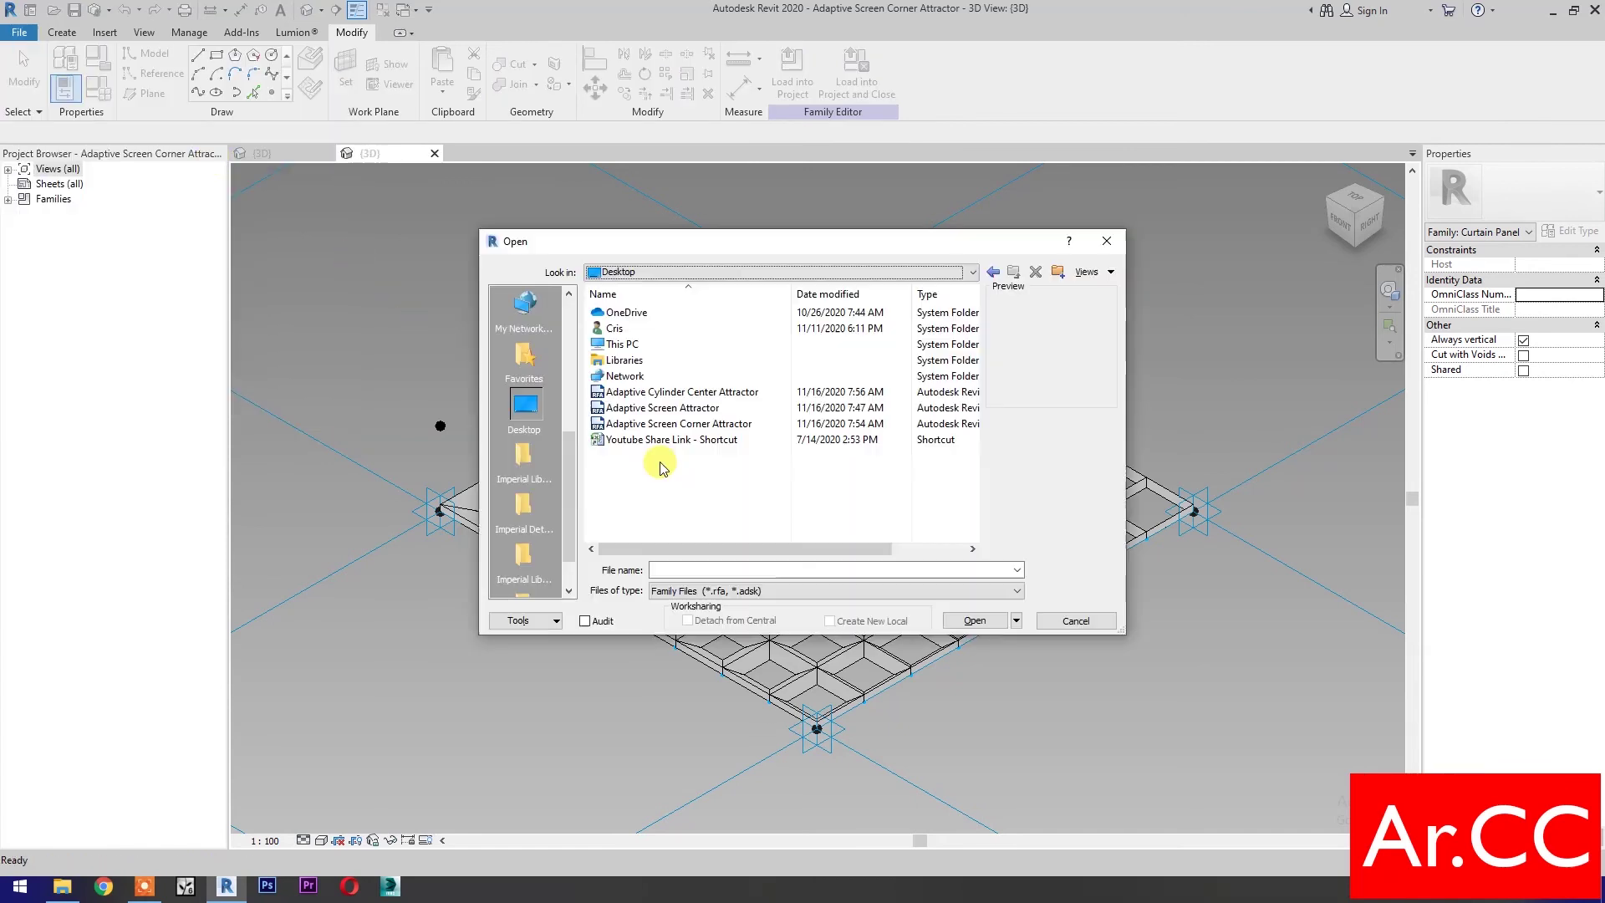
left_click(674, 395)
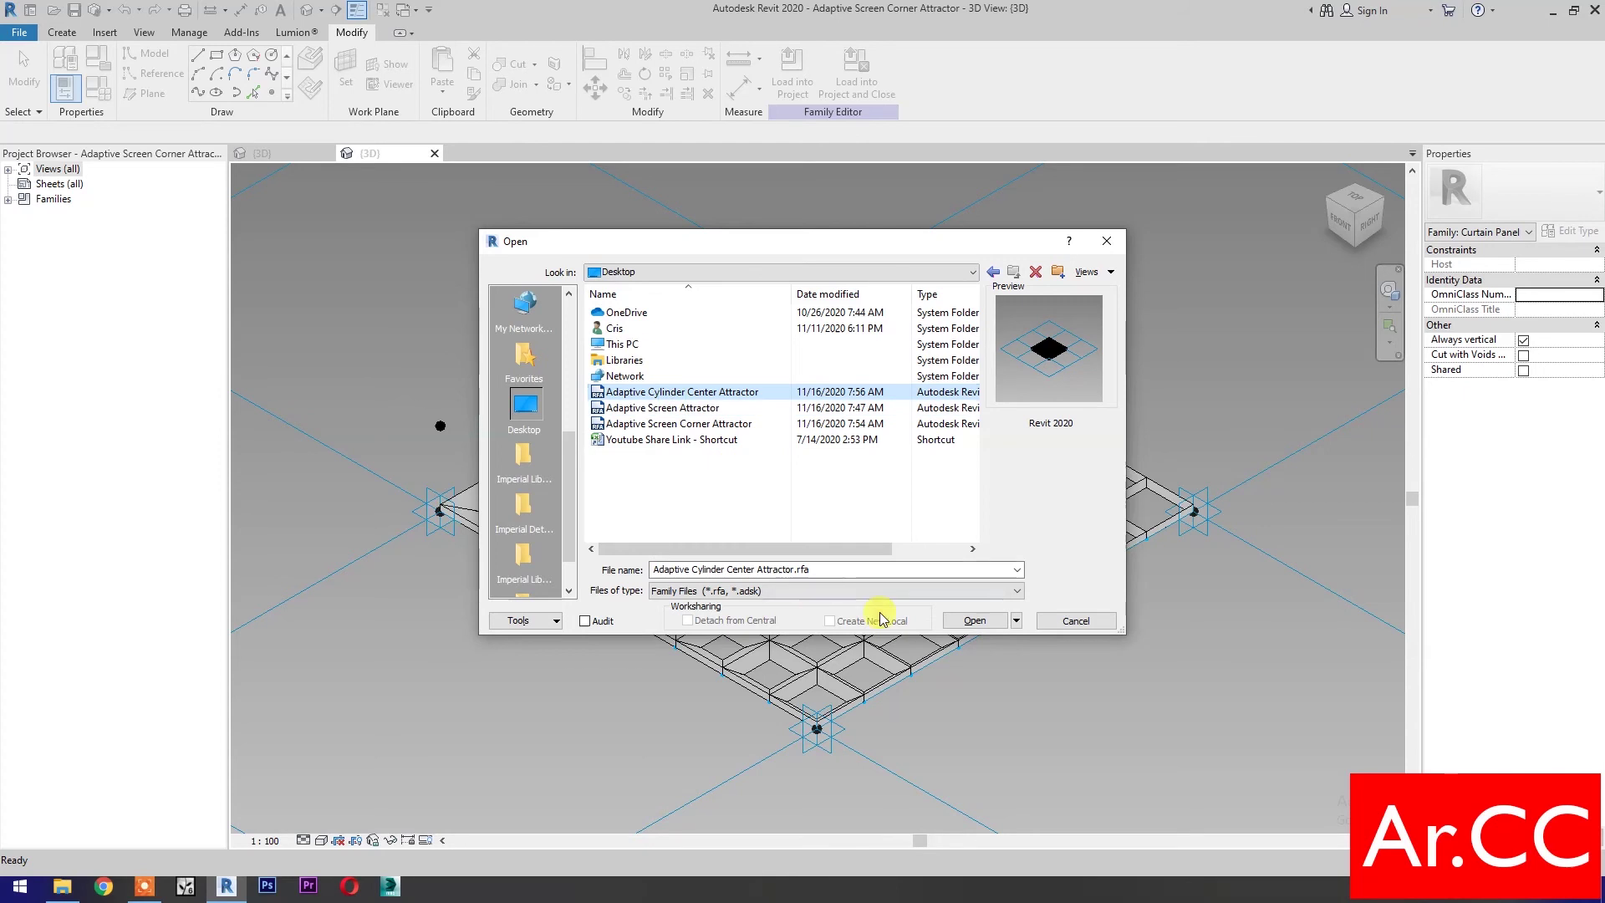
left_click(974, 622)
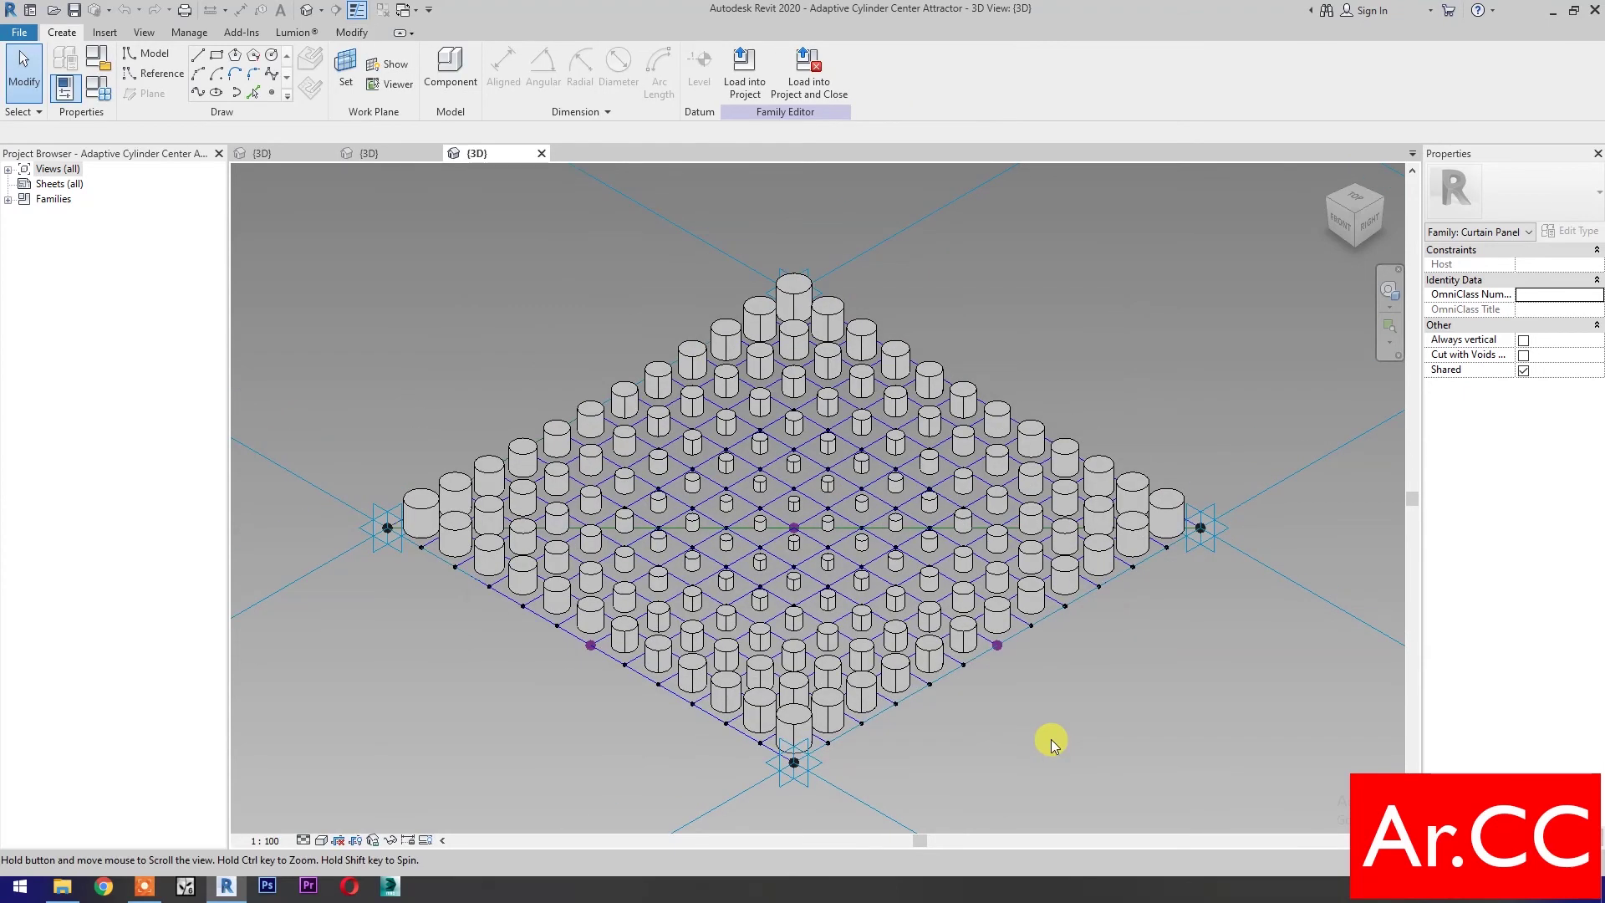
Step: Rename the nested Adaptive Cylinder Corner Attractor curtain panel family as Adaptive Screen Corner Attractor
middle_click_drag(1033, 745, 1030, 729)
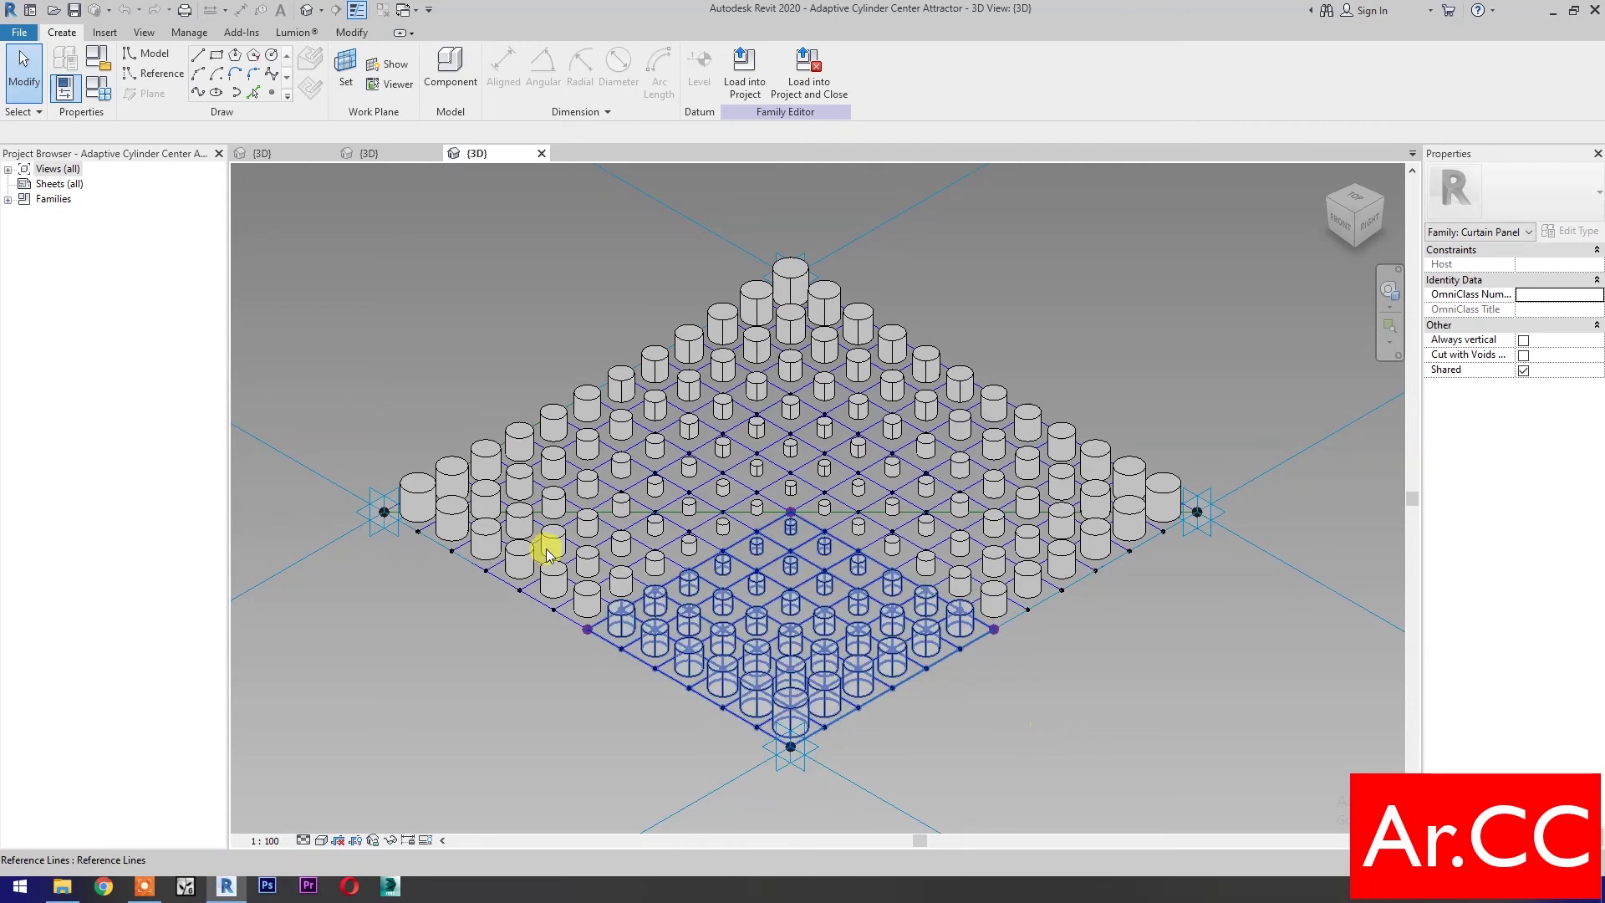
left_click(7, 199)
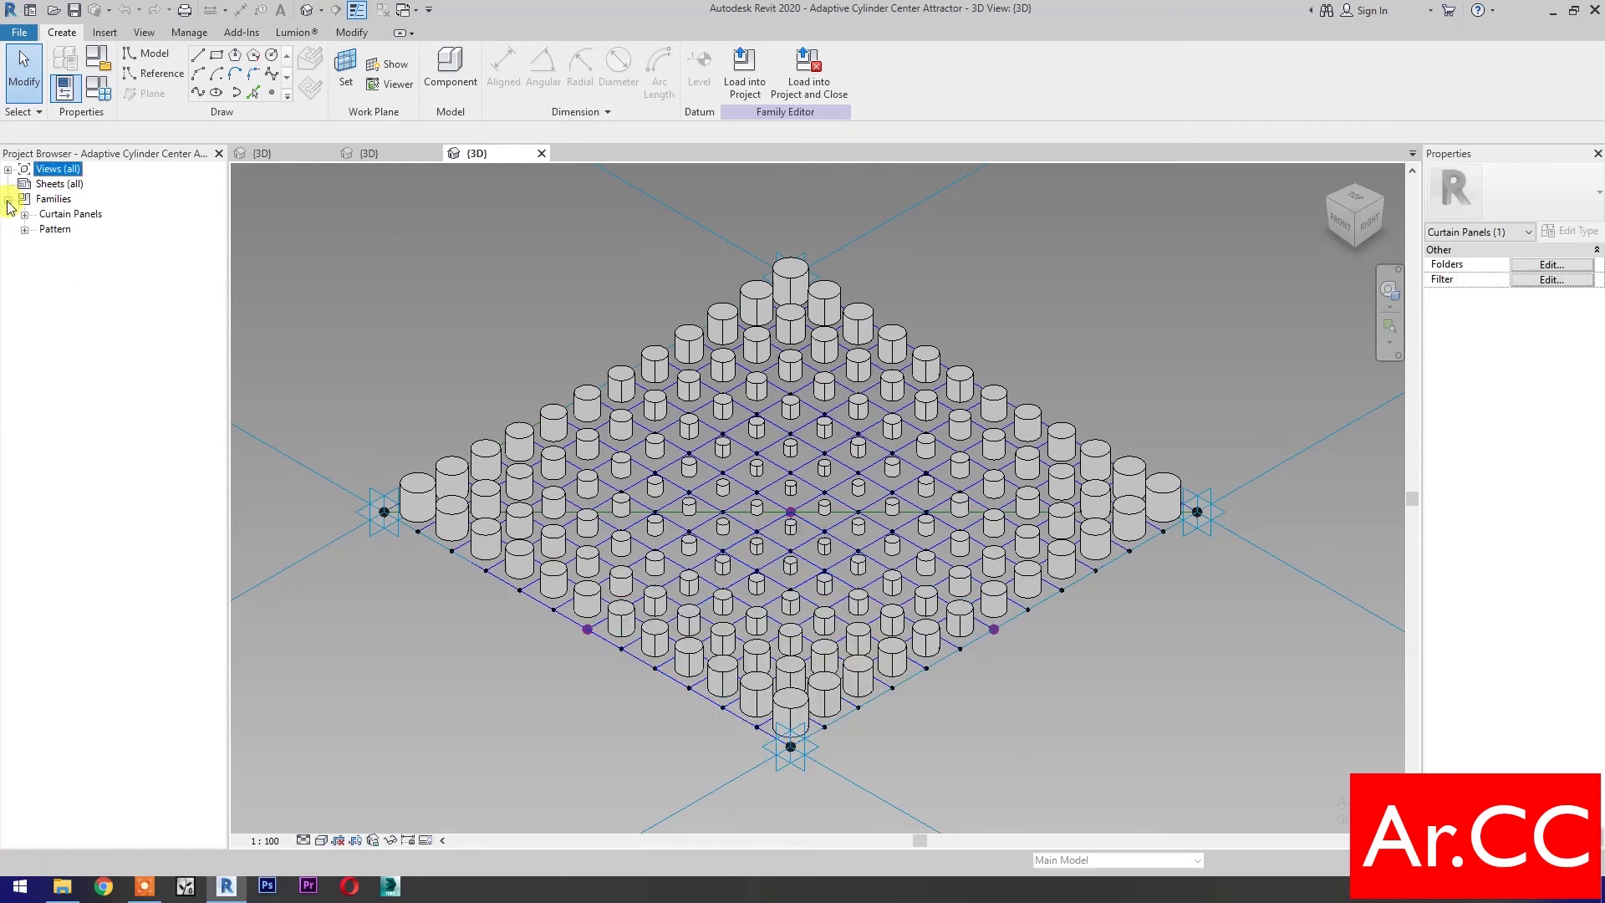
left_click(25, 215)
left_click(42, 229)
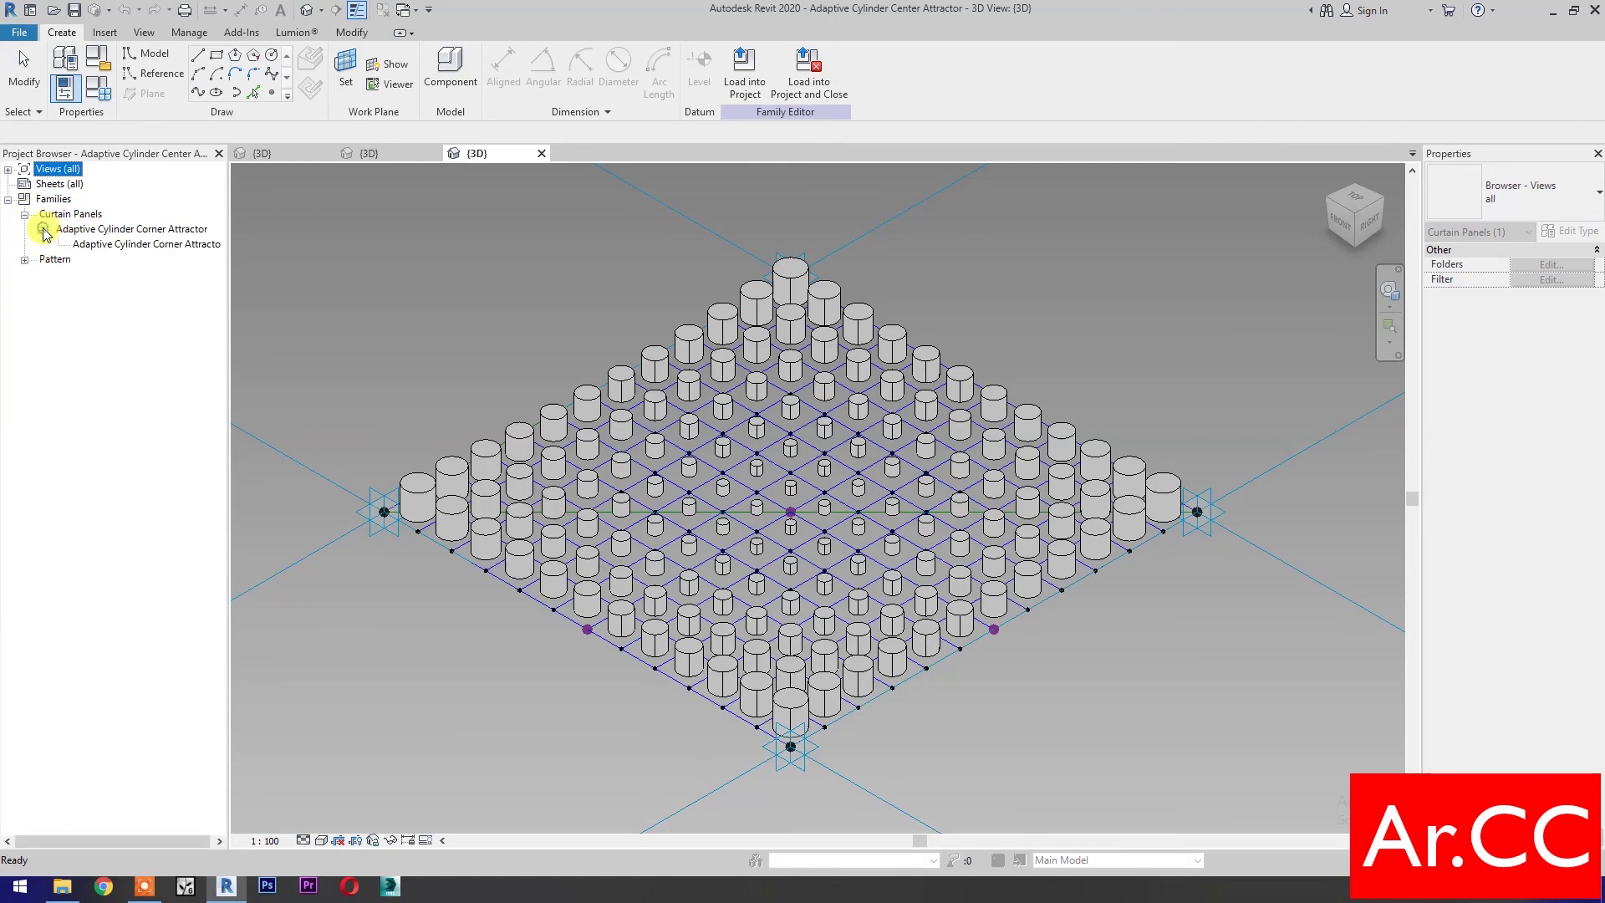
left_click(112, 234)
right_click(111, 234)
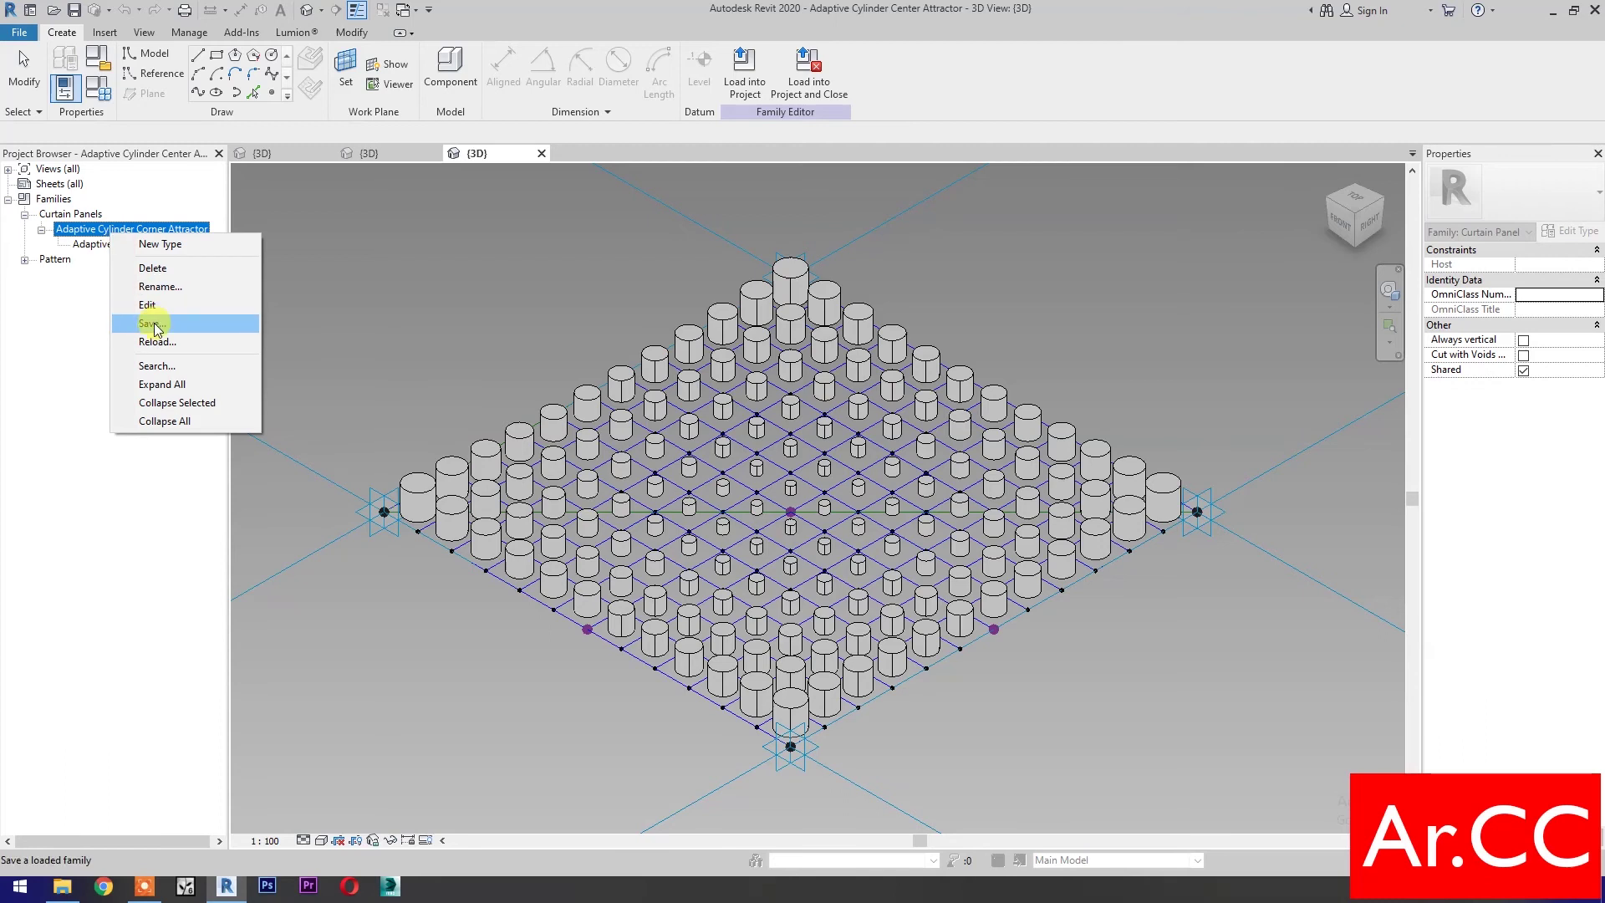
left_click(160, 286)
left_click(136, 228)
key("BackSpace")
key("BackSpace")
key("BackSpace")
key("BackSpace")
key("BackSpace")
key("BackSpace")
key("BackSpace")
key("BackSpace")
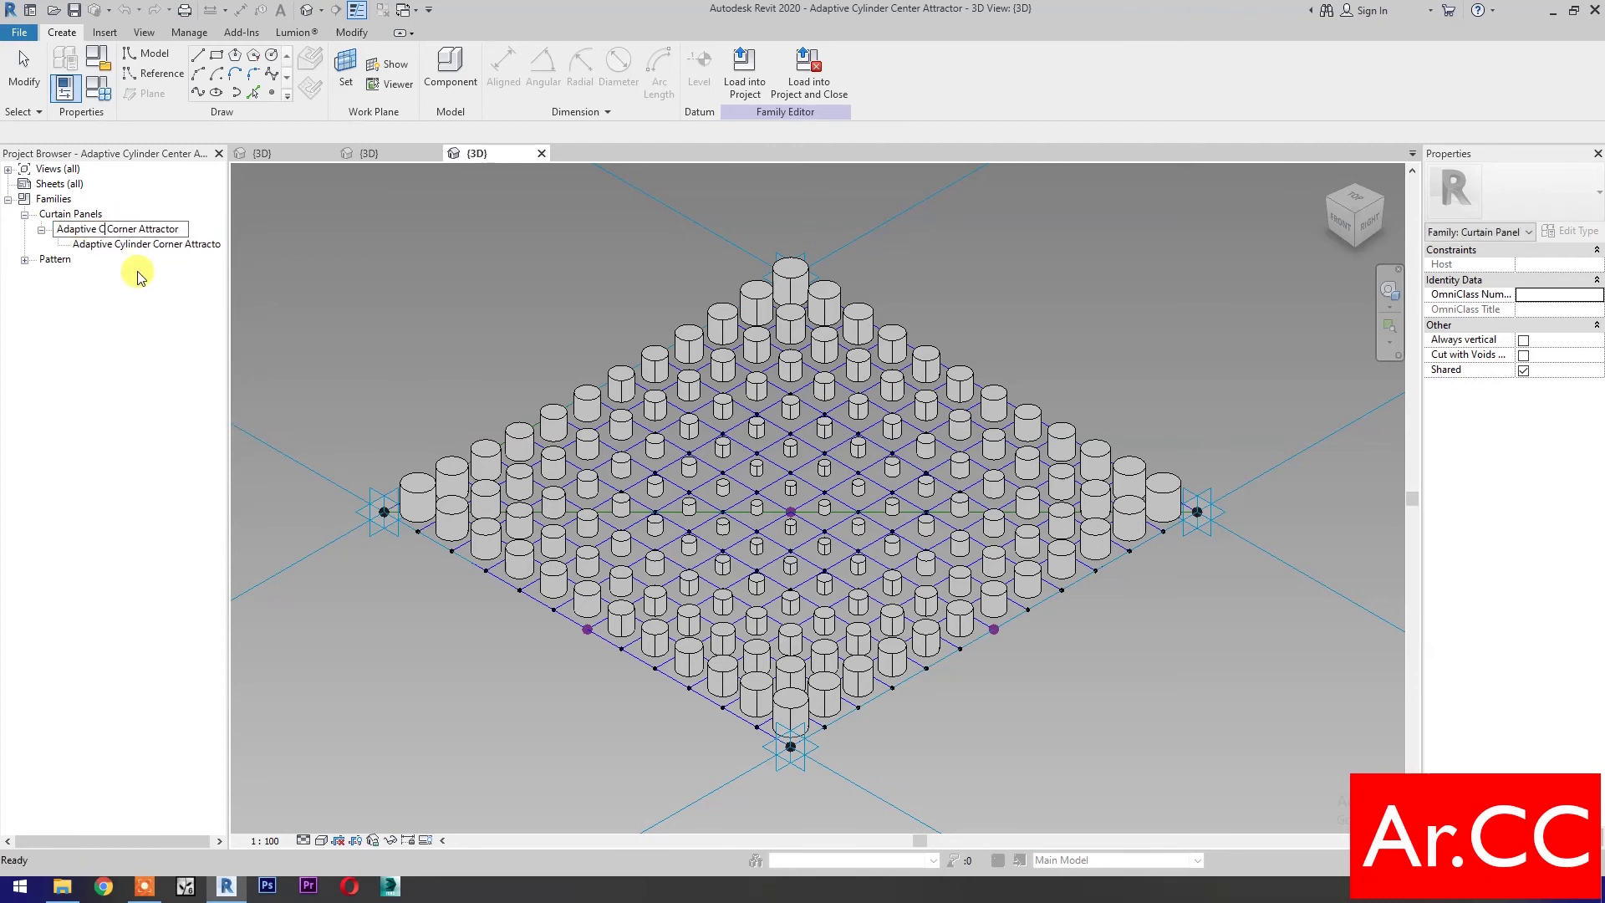
type("Screen")
key("Return")
Step: Rename the type under the nested curtain panel family as Adaptive Screen Corner Attractor
left_click(138, 243)
right_click(134, 244)
left_click(159, 312)
key("BackSpace")
key("BackSpace")
key("BackSpace")
key("BackSpace")
key("BackSpace")
key("BackSpace")
key("BackSpace")
key("BackSpace")
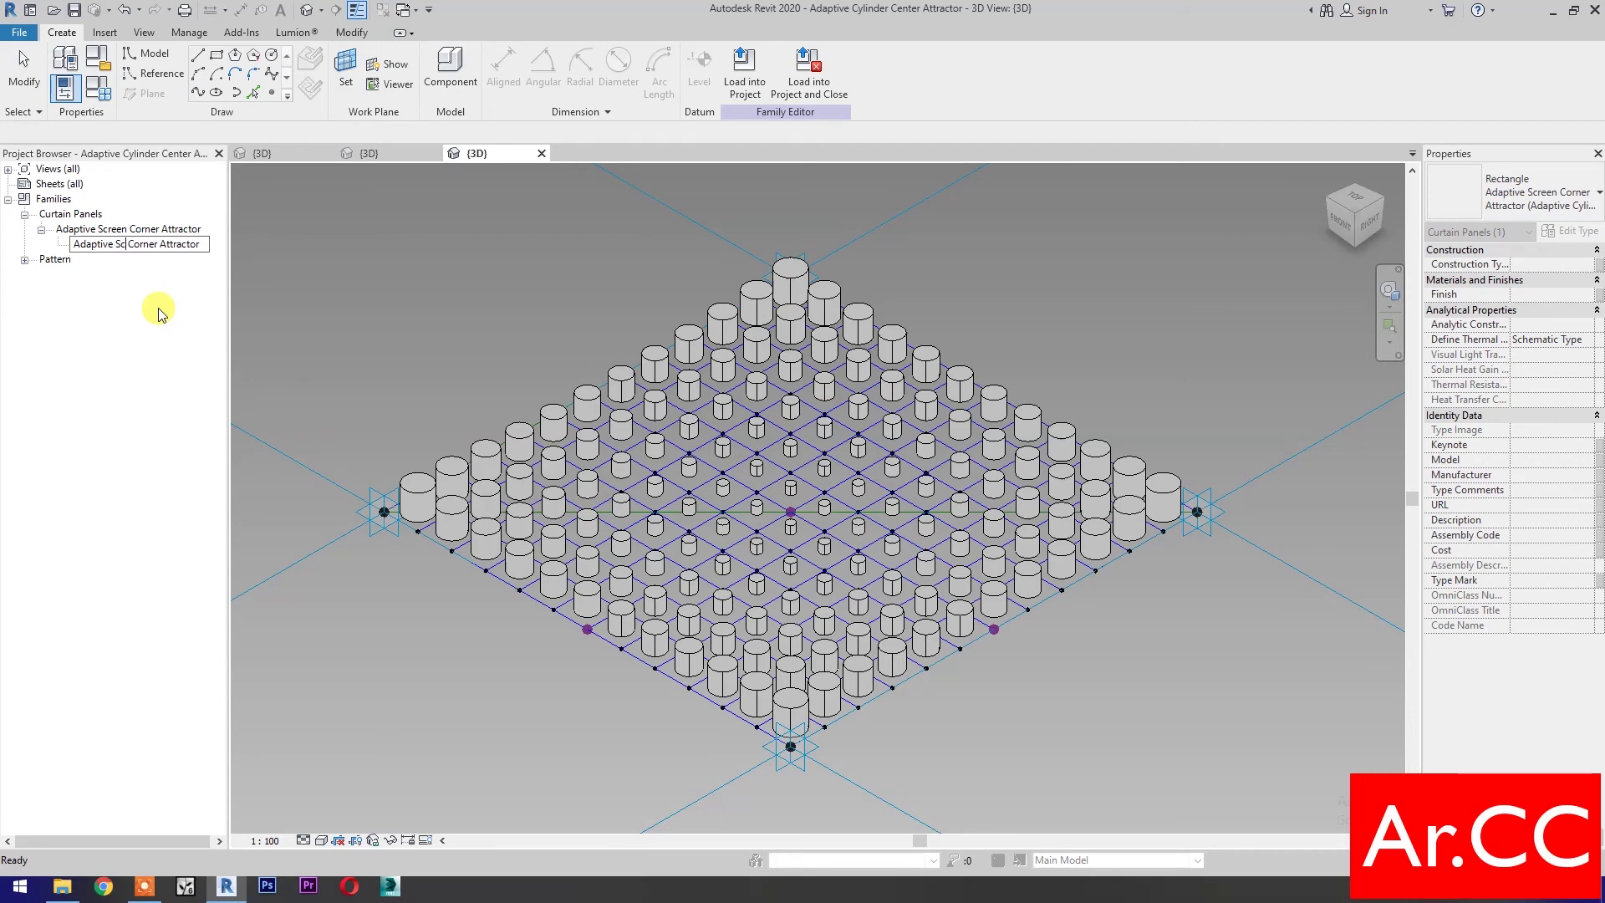
key("Return")
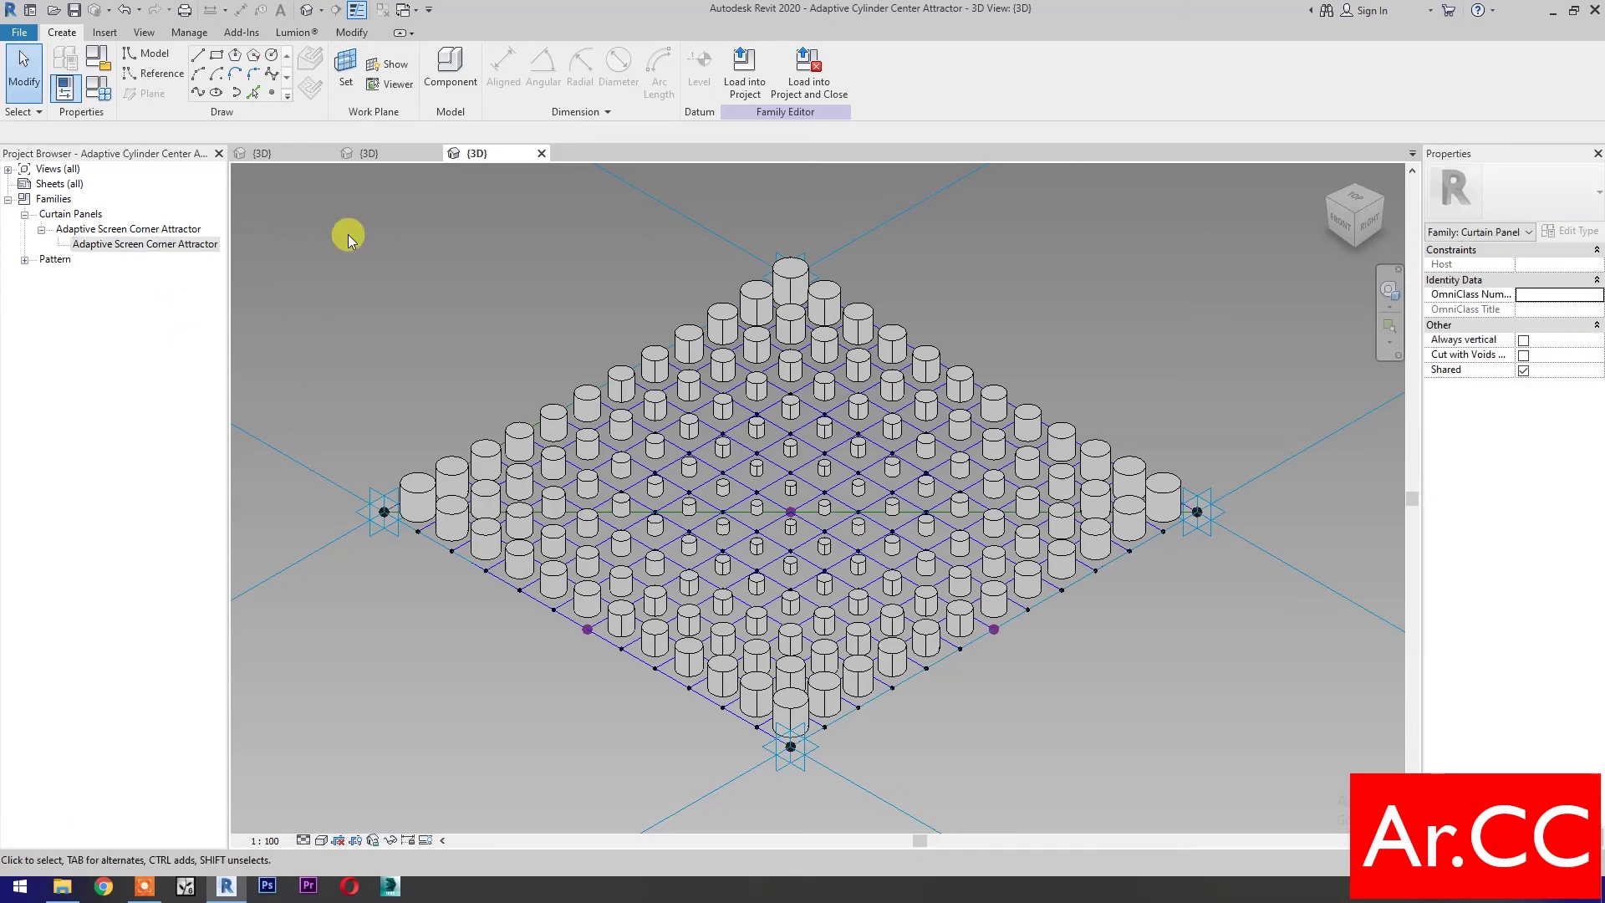
Step: Load the Adaptive Screen Corner Attractor family into Adaptive Cylinder Center Attractor and close it, overwriting the existing version and its parameter values
left_click(385, 154)
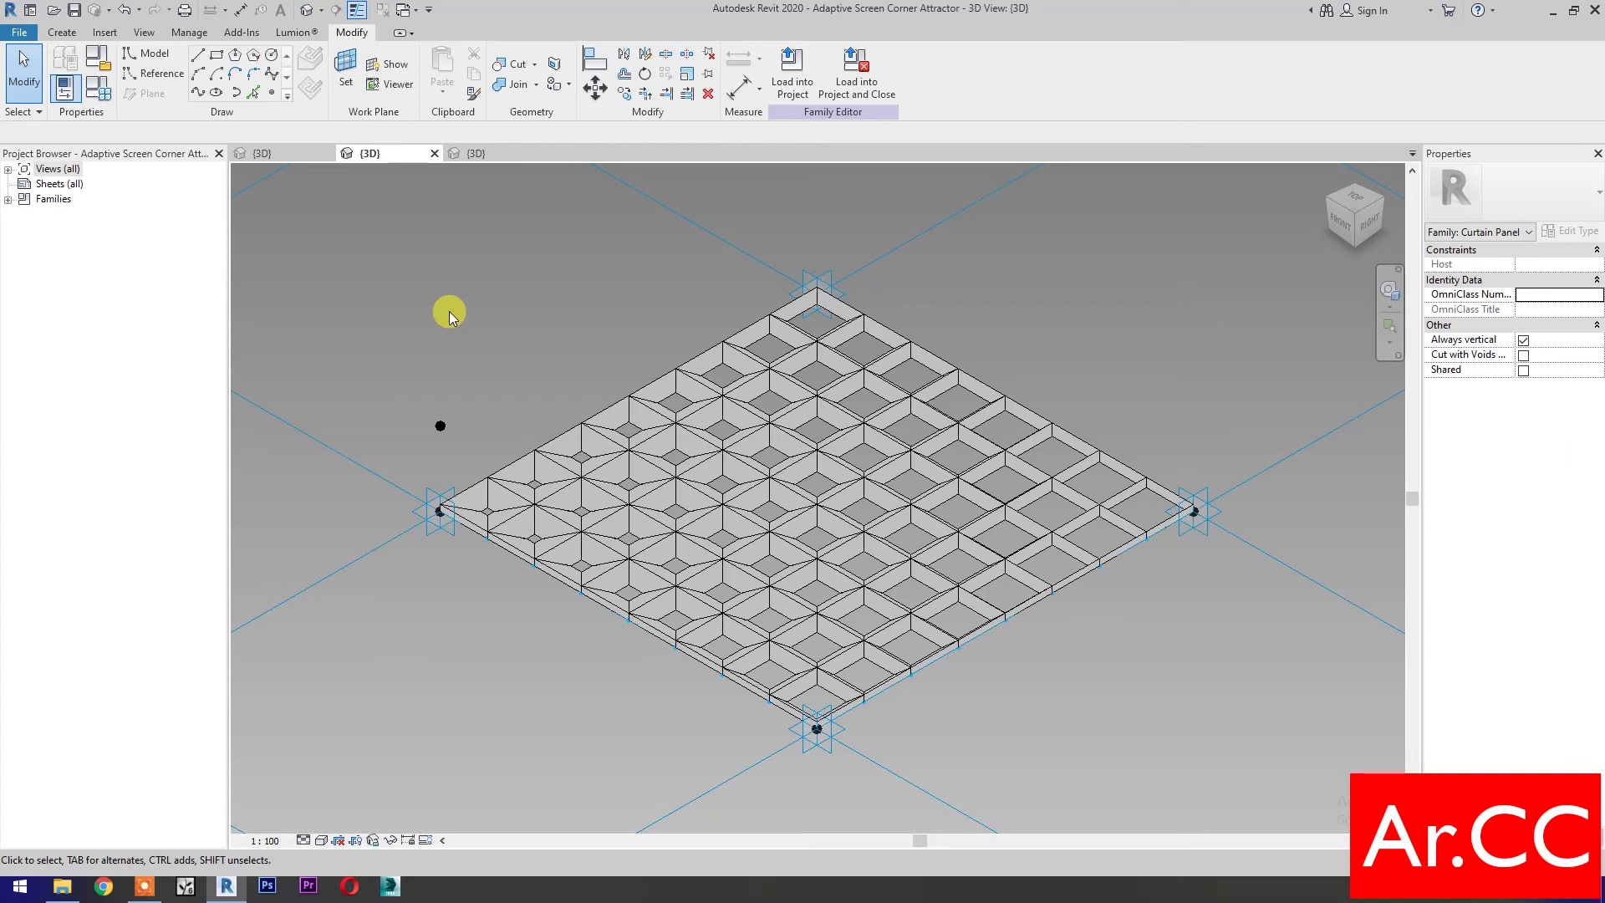
left_click(853, 71)
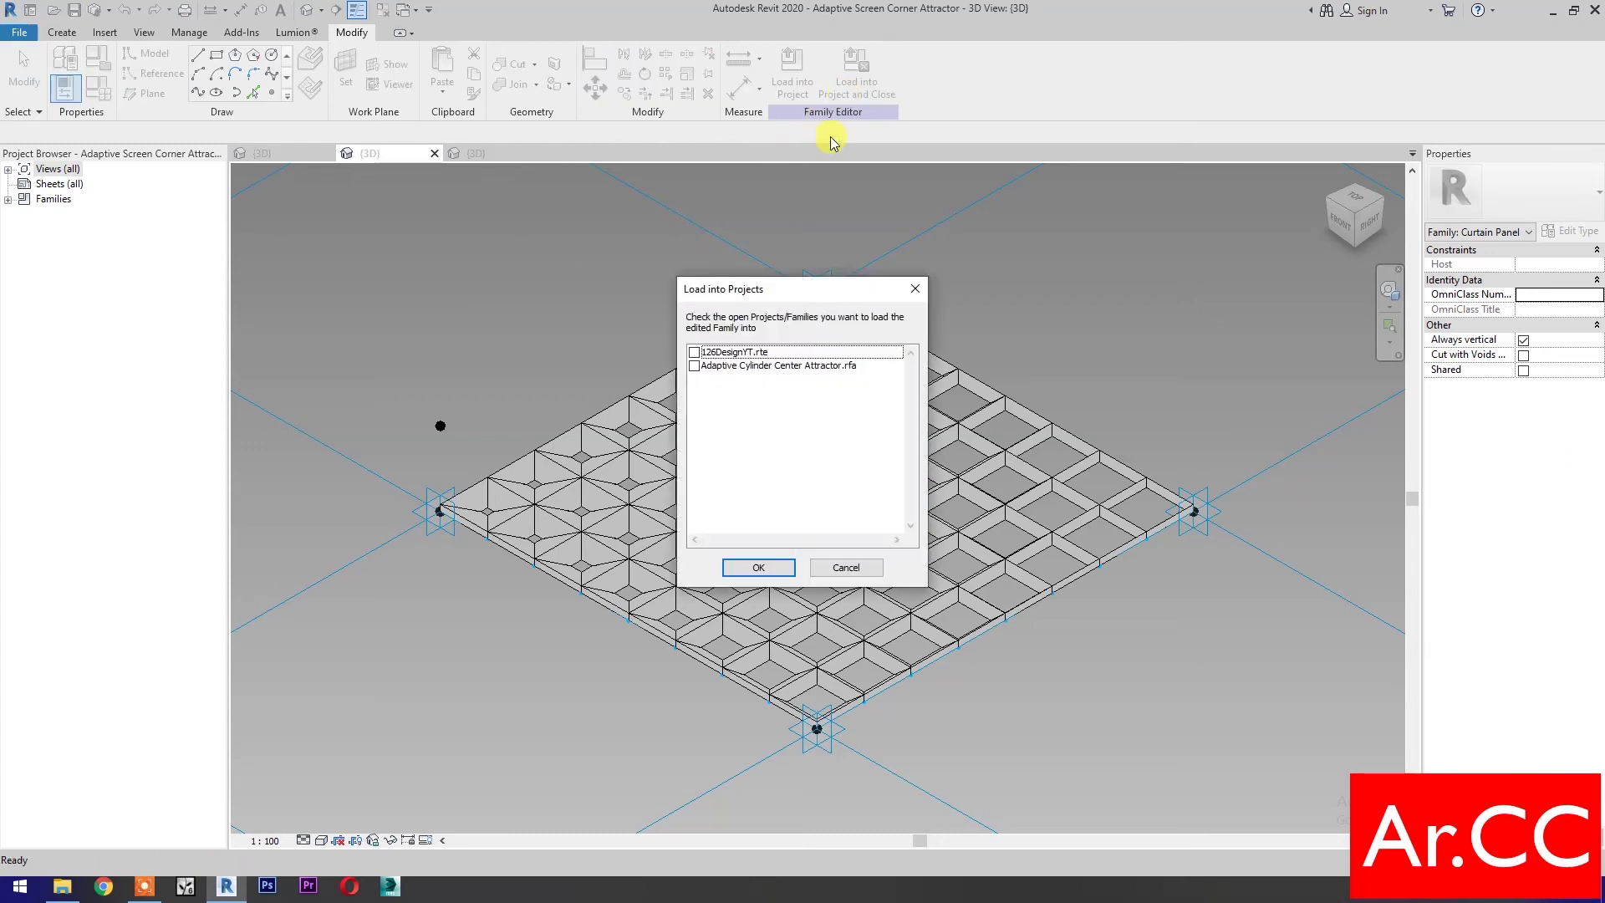
left_click(693, 366)
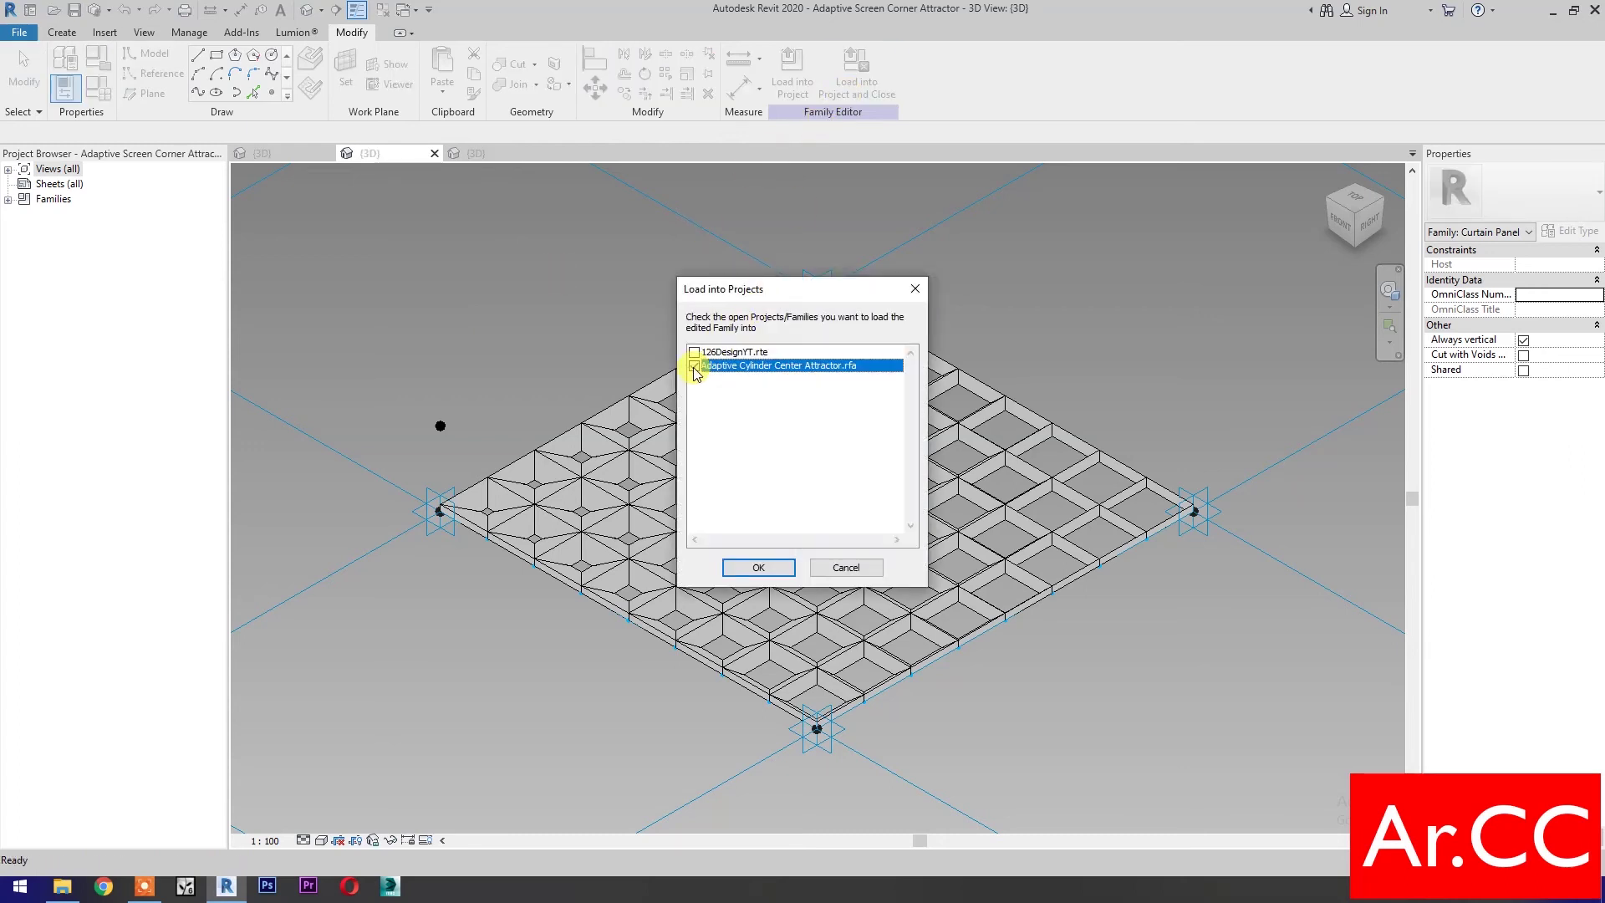
left_click(759, 567)
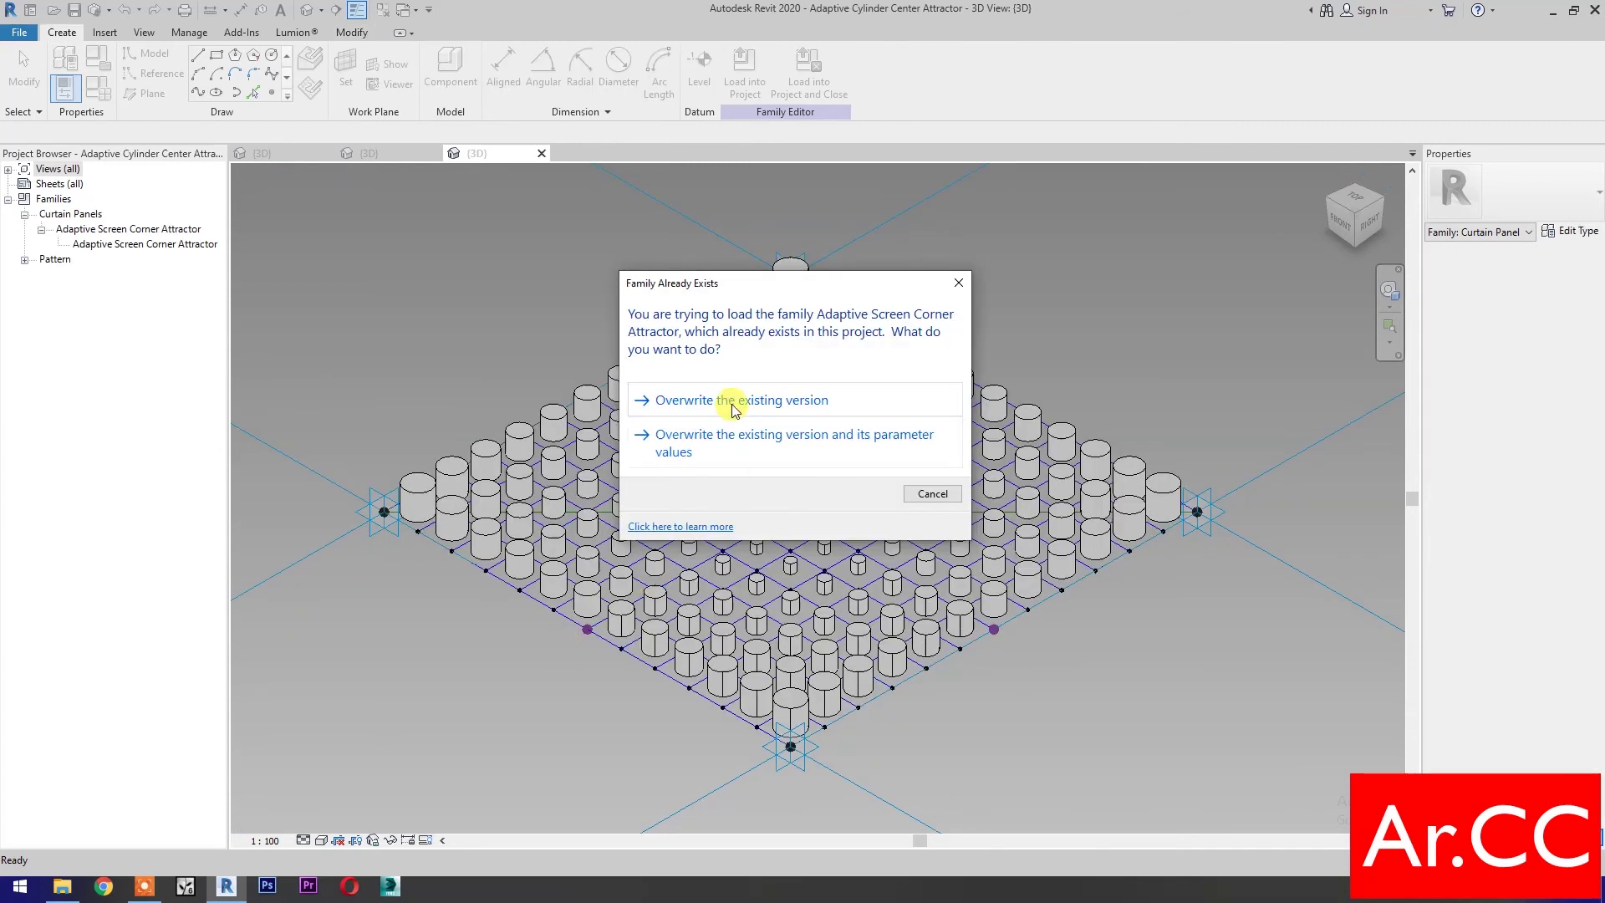
left_click(683, 452)
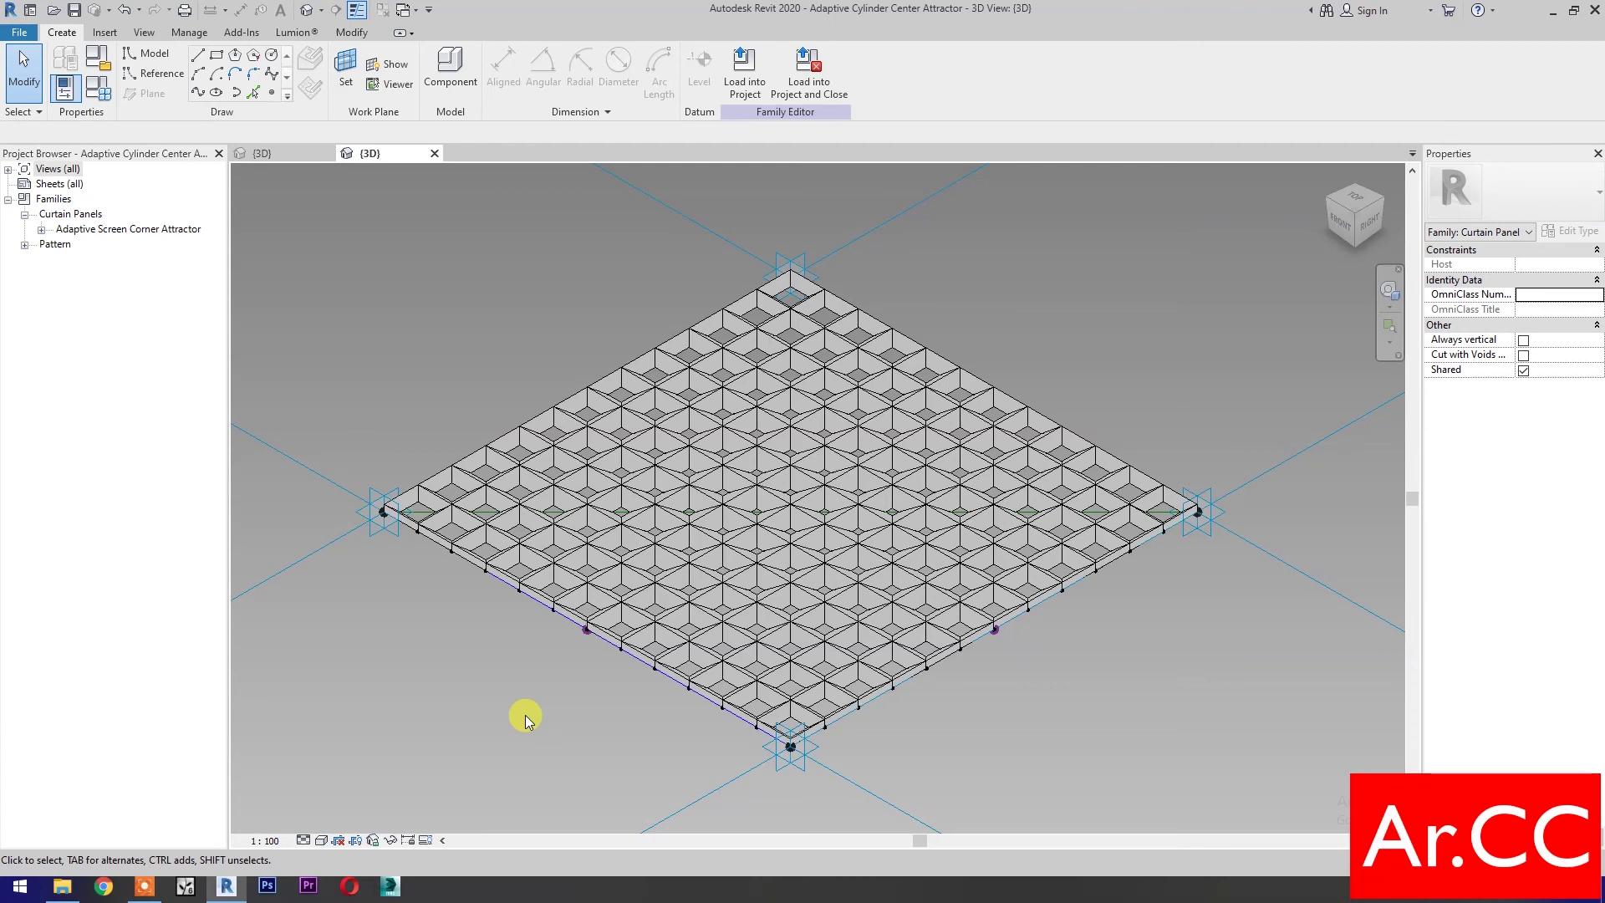
Step: Associate the Thickness of the left quadrant's screen panel with a new family parameter named Thickness
left_click(525, 714)
key("Tab")
left_click(550, 563)
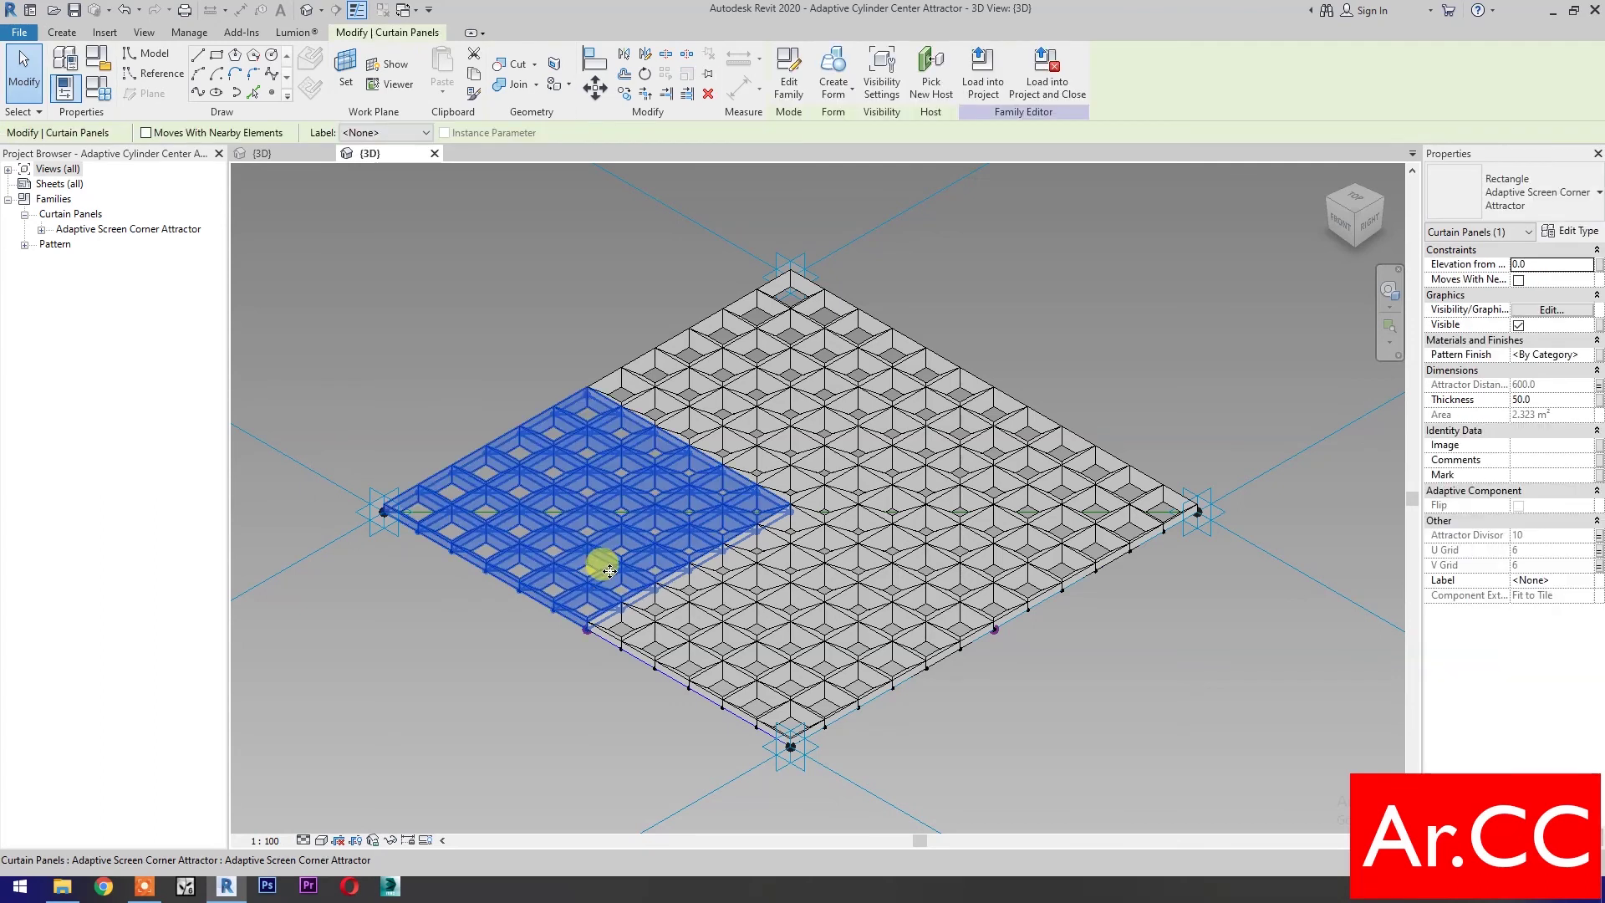
left_click(1597, 401)
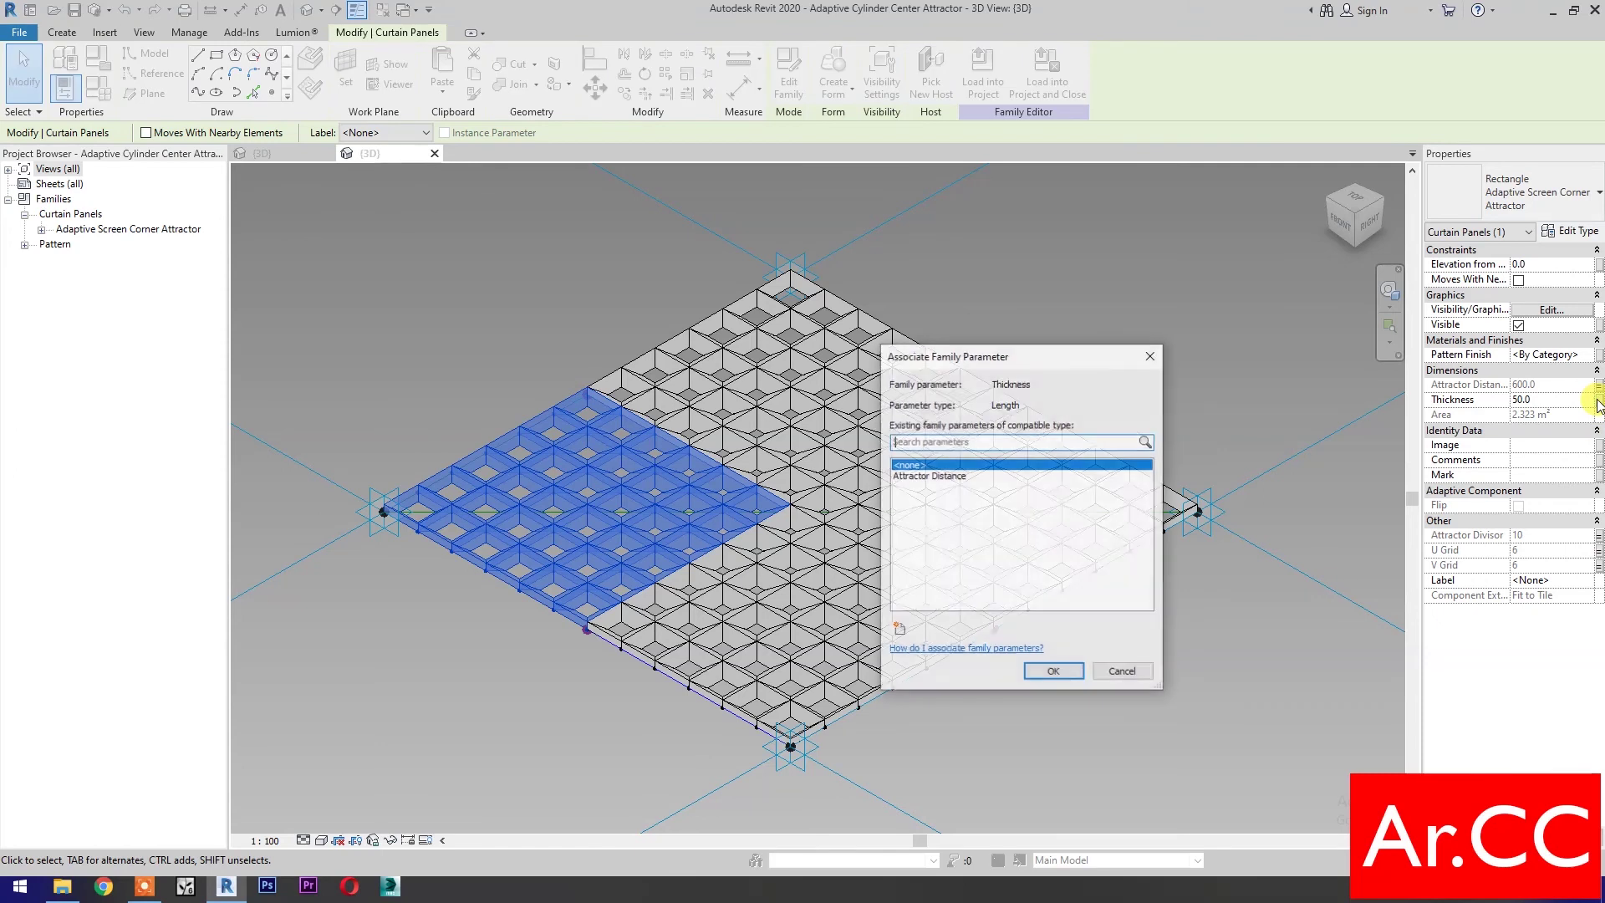
left_click(896, 626)
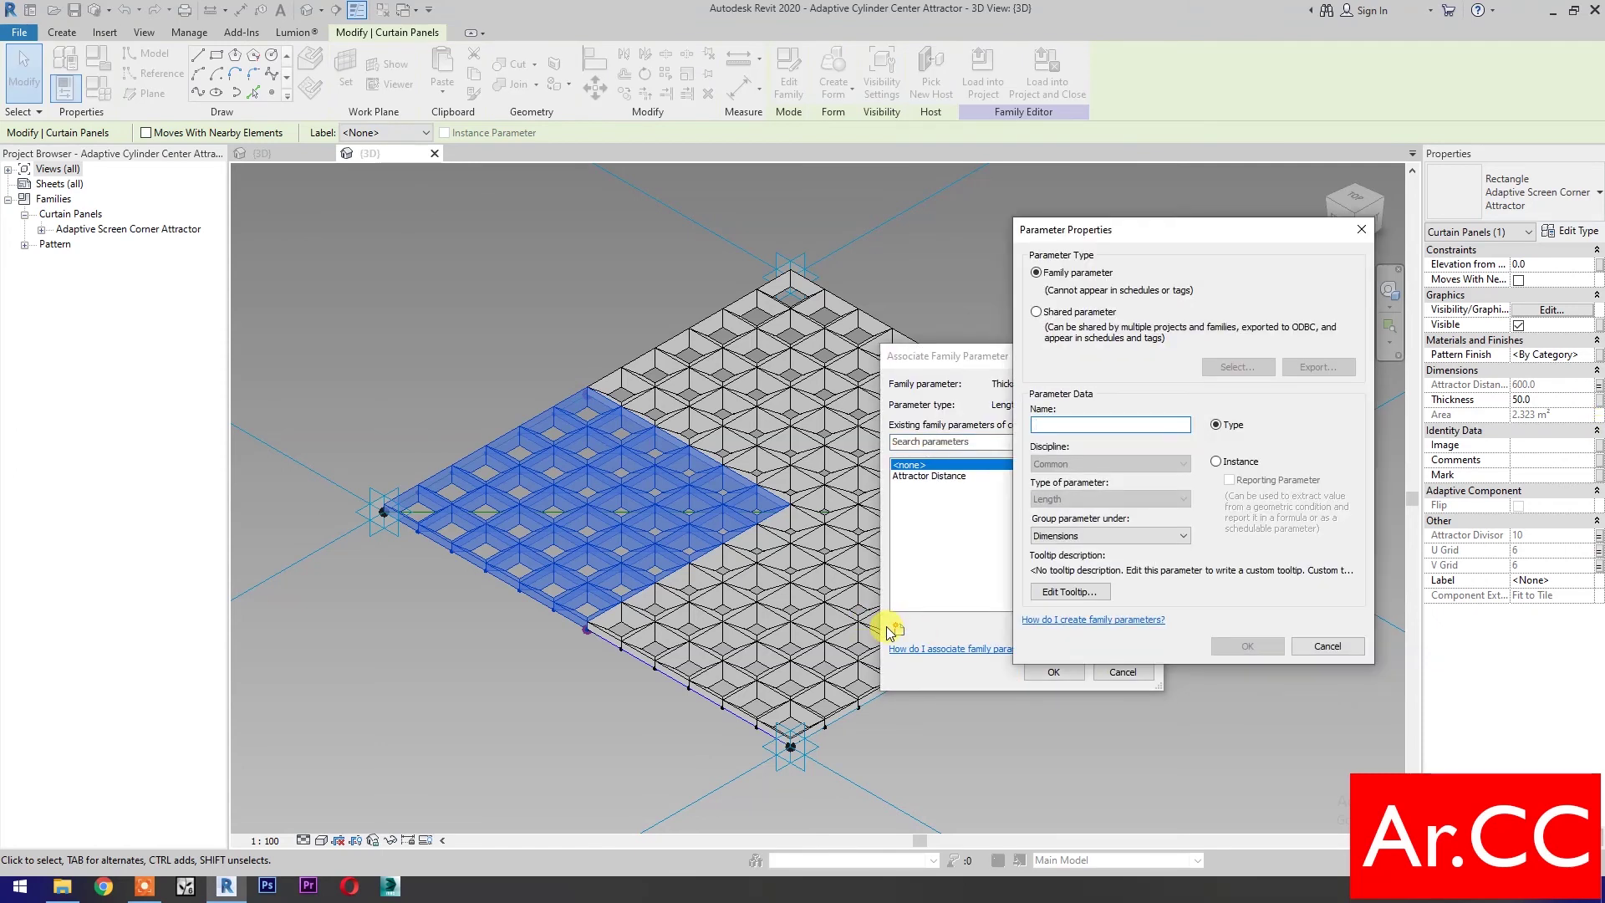
type("Thickness")
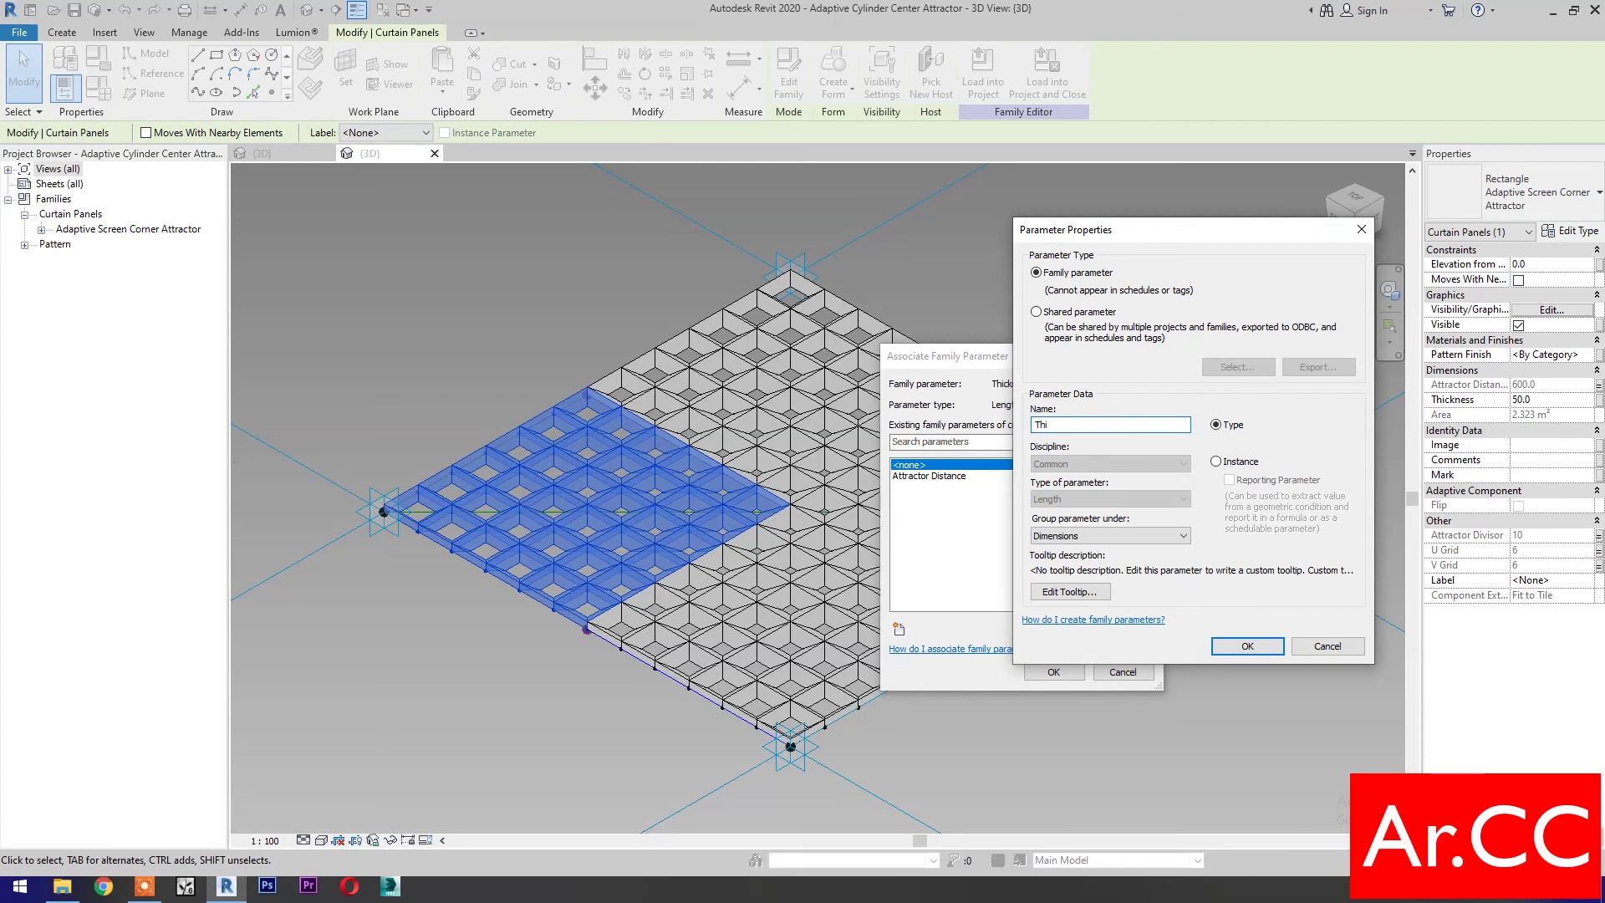
left_click(1212, 644)
left_click(1055, 672)
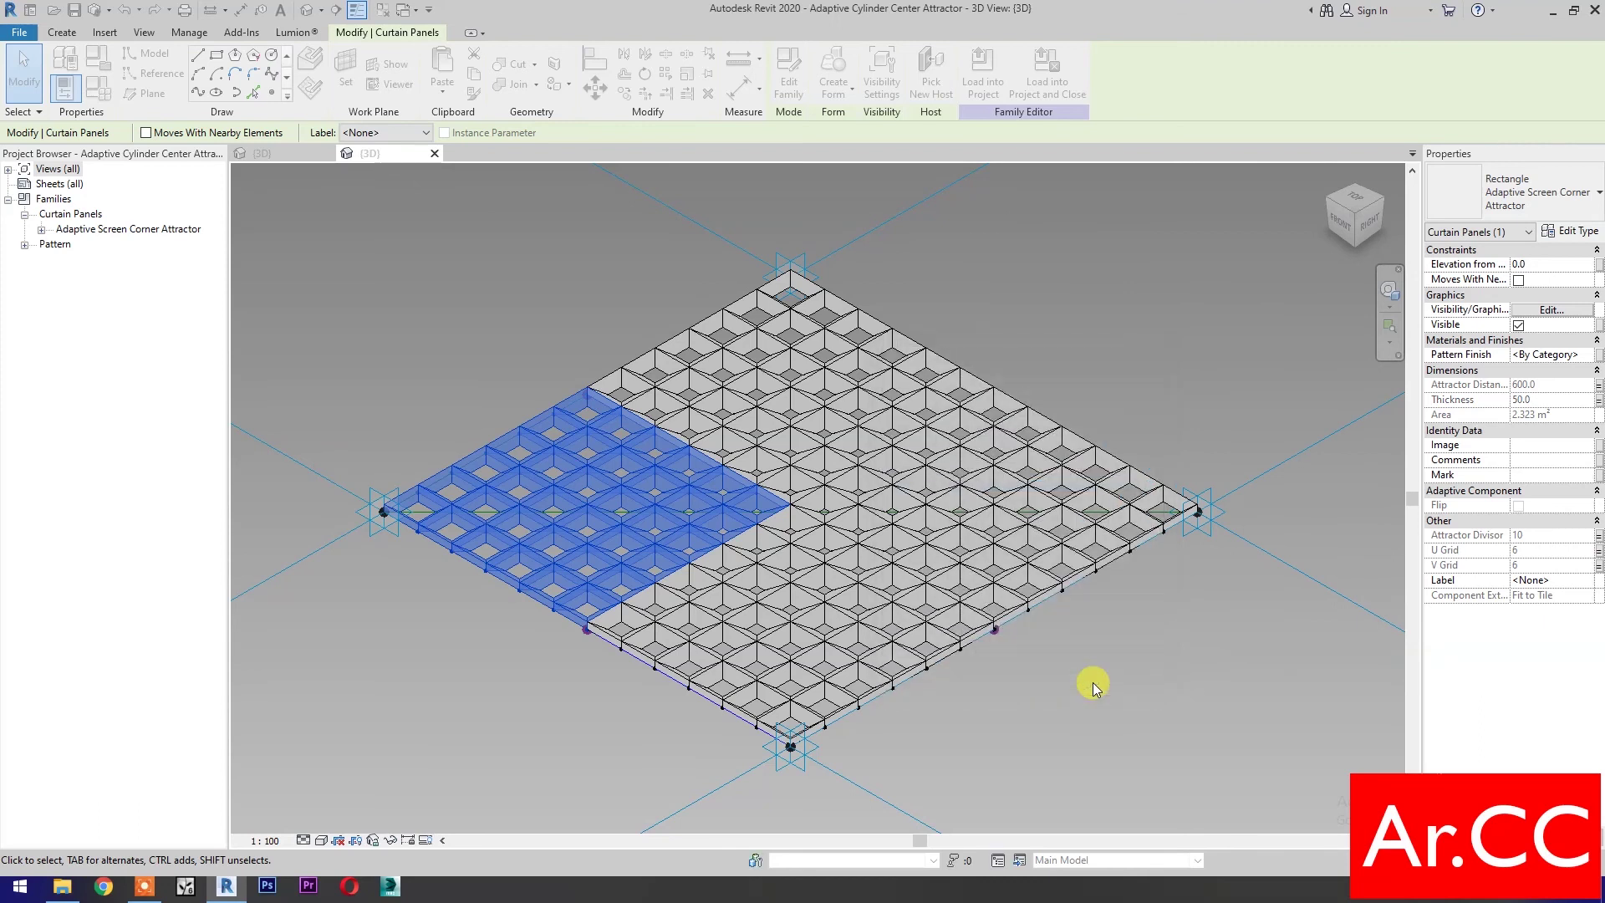
Step: Associate the selected screen panel's Pattern Finish with the existing Cylinder Finish parameter
left_click(1598, 354)
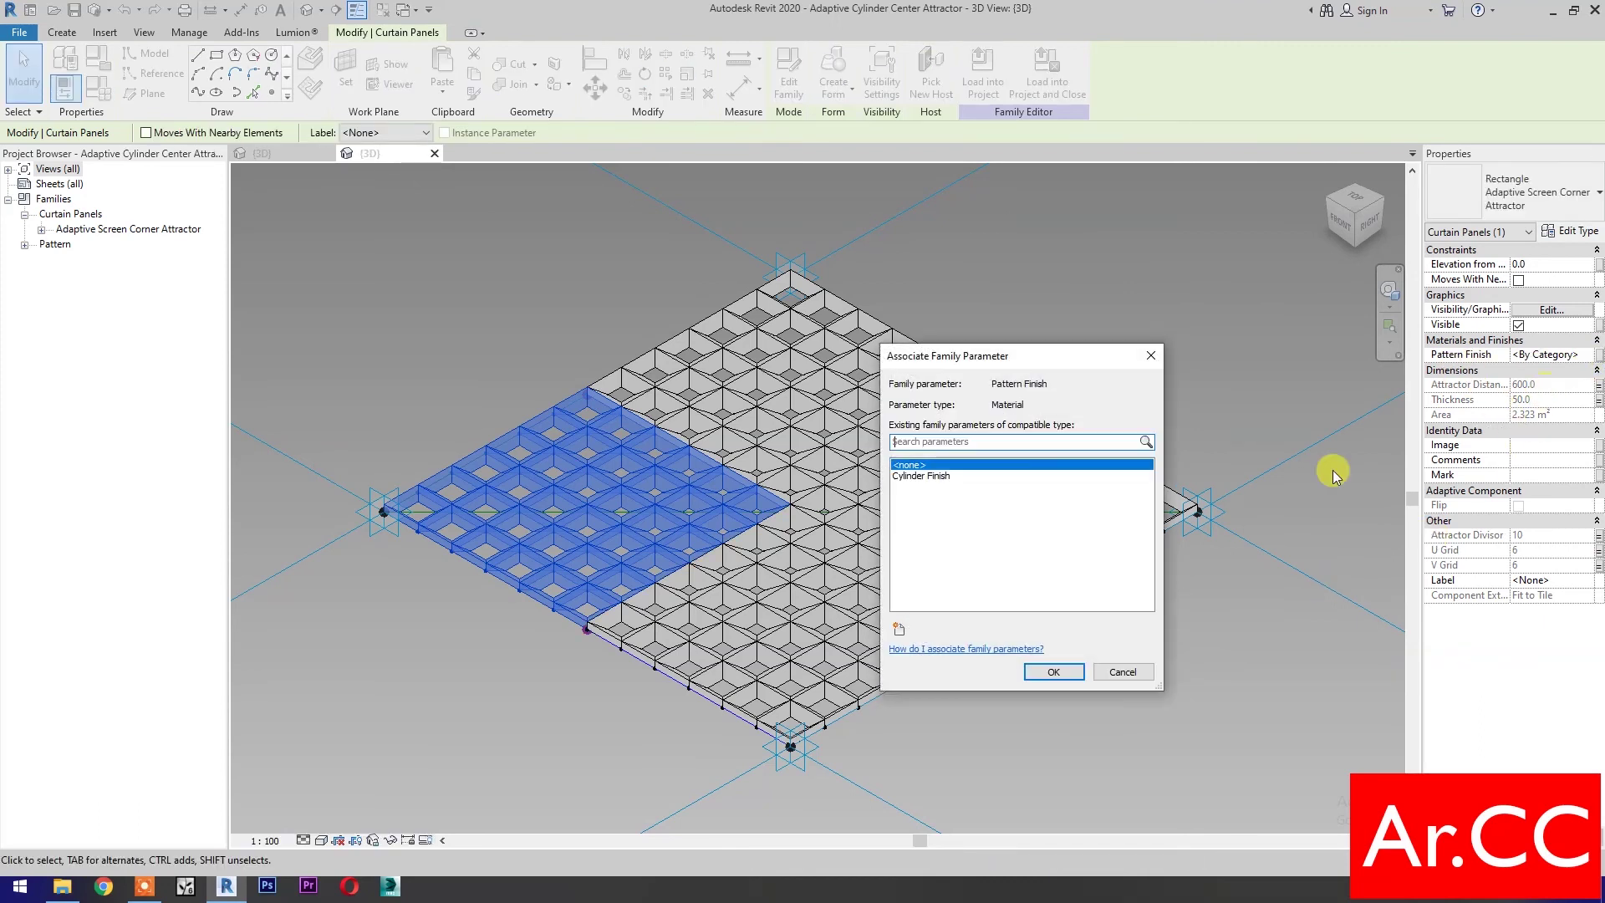
left_click(932, 475)
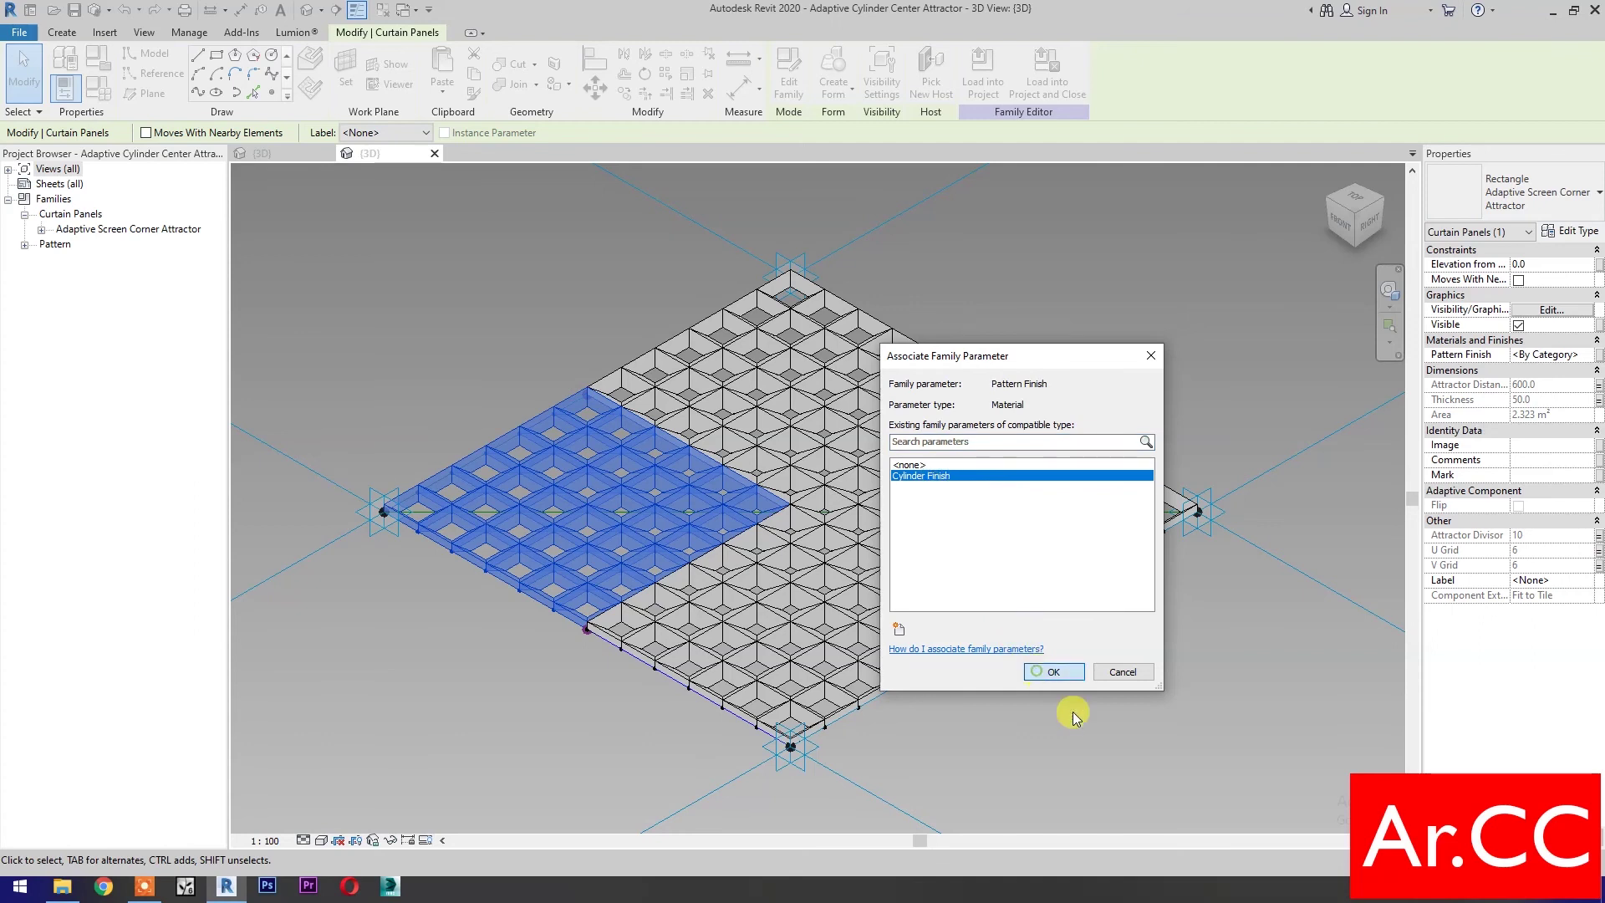
Step: Confirm the Cylinder Finish association and rename that family parameter as Pattern Finish
key("Return")
left_click(1098, 740)
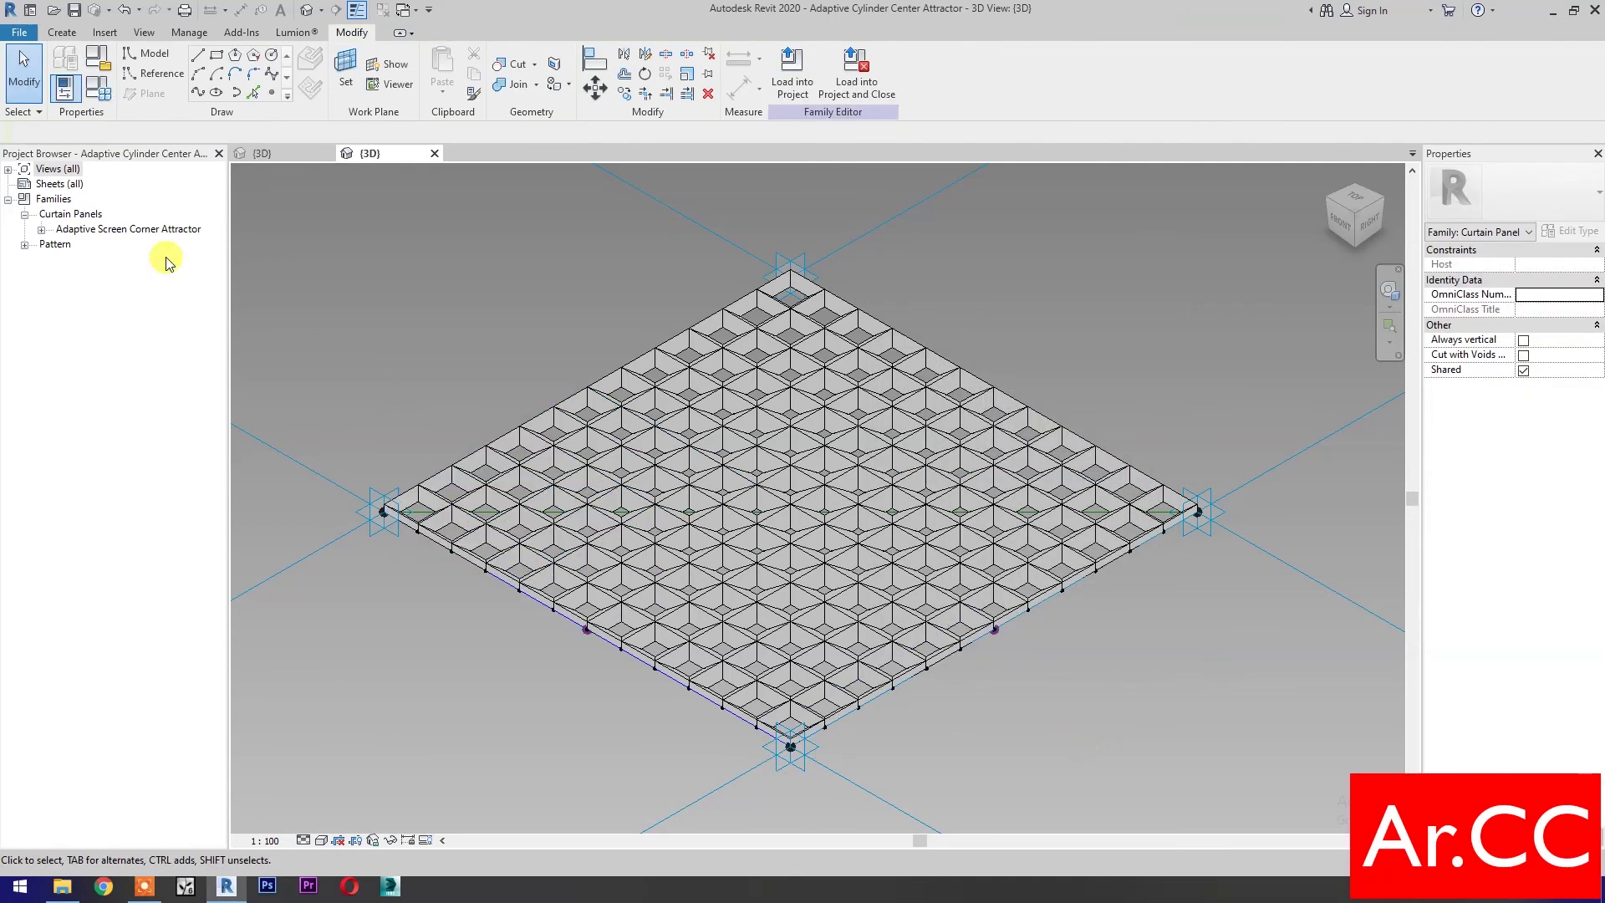
left_click(93, 88)
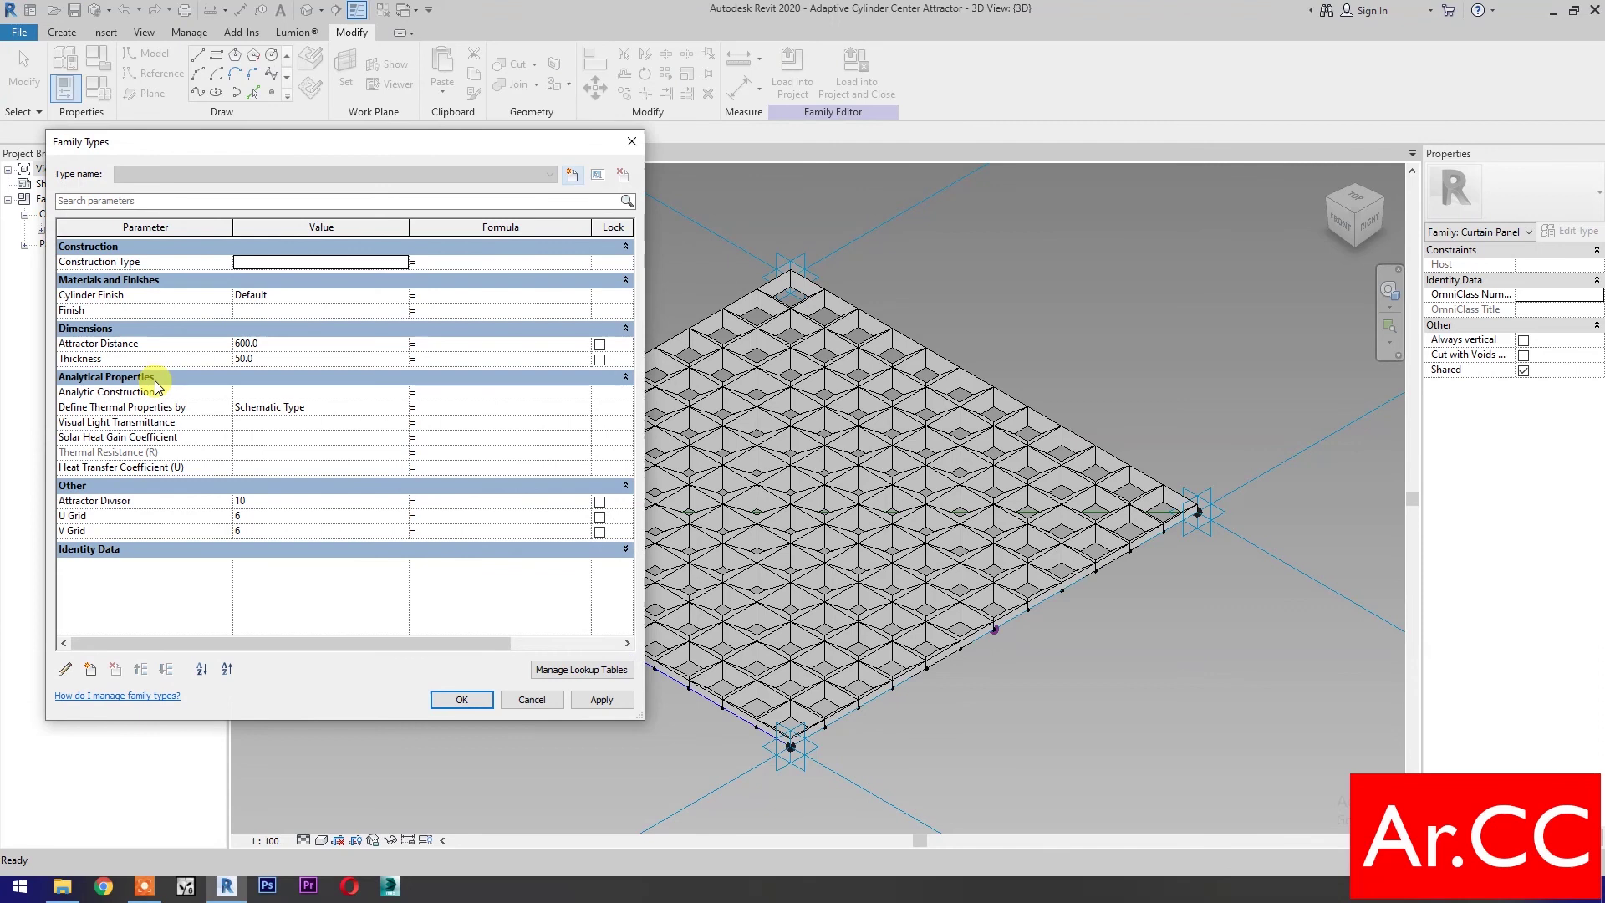
Step: Set Attractor Divisor to 15, U Grid to 8 and V Grid to 8, and apply the family type values
left_click(260, 501)
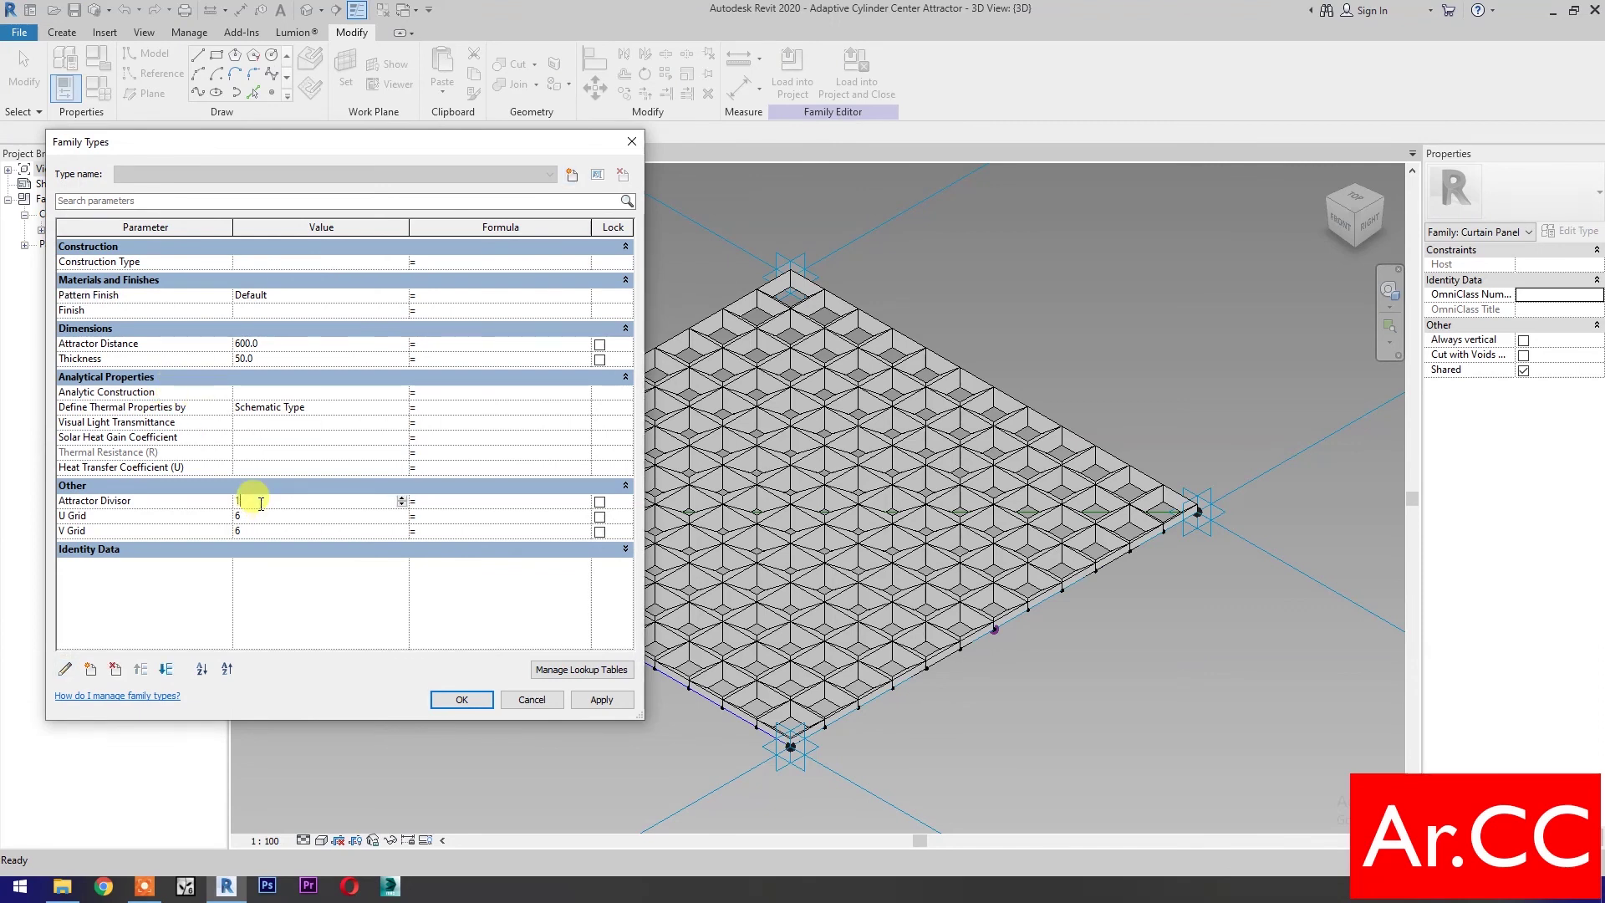
left_click(260, 516)
type("8")
left_click(260, 529)
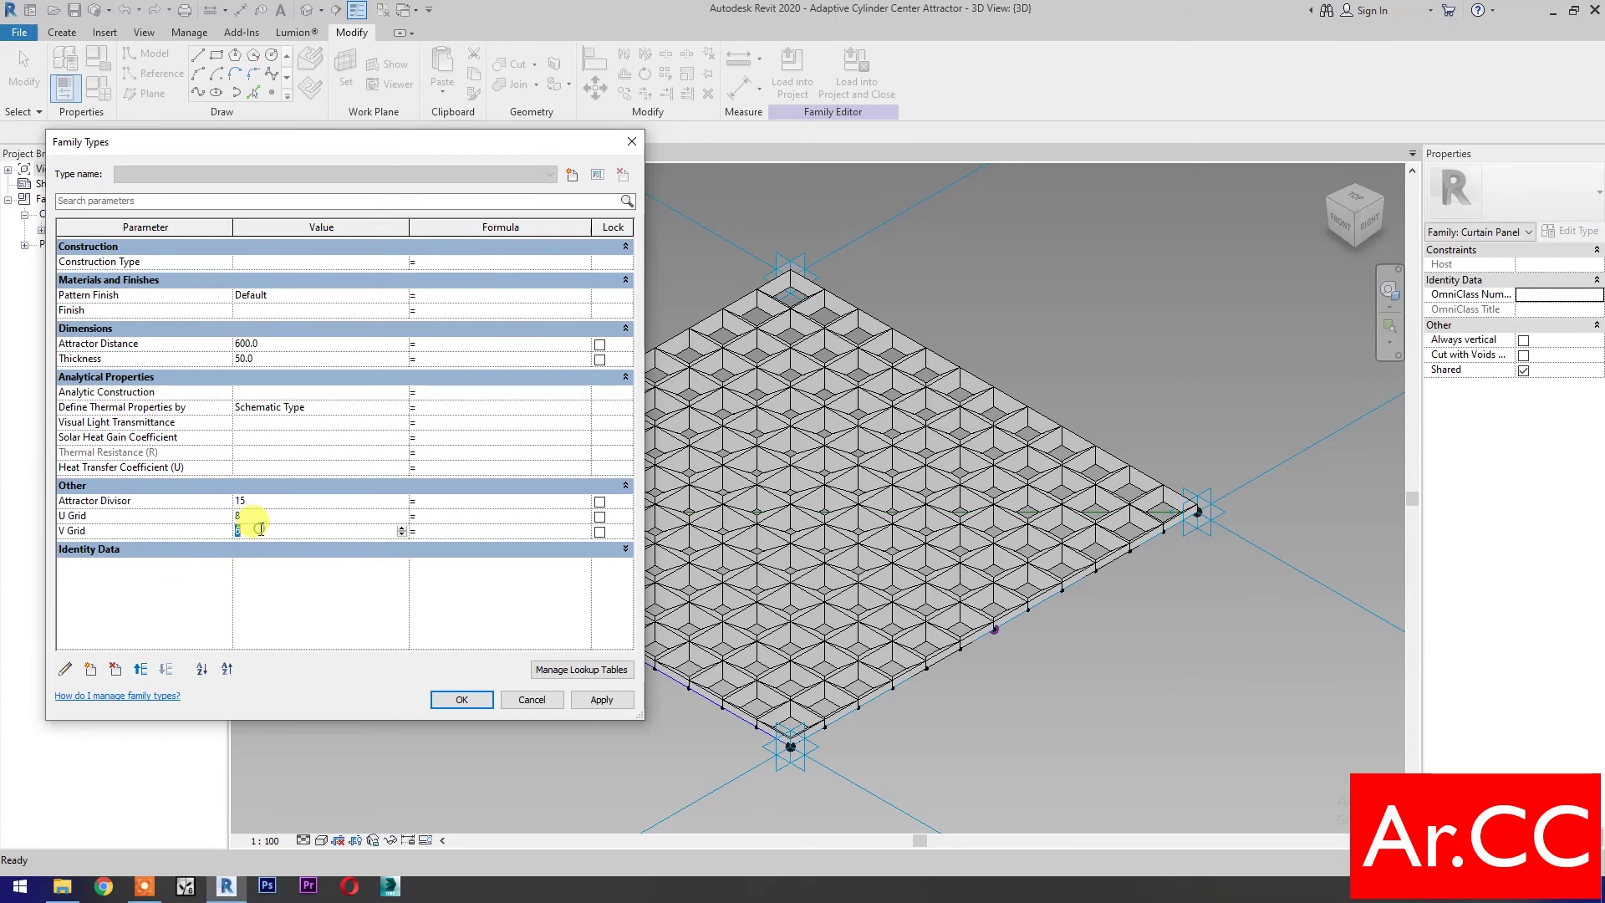
type("8")
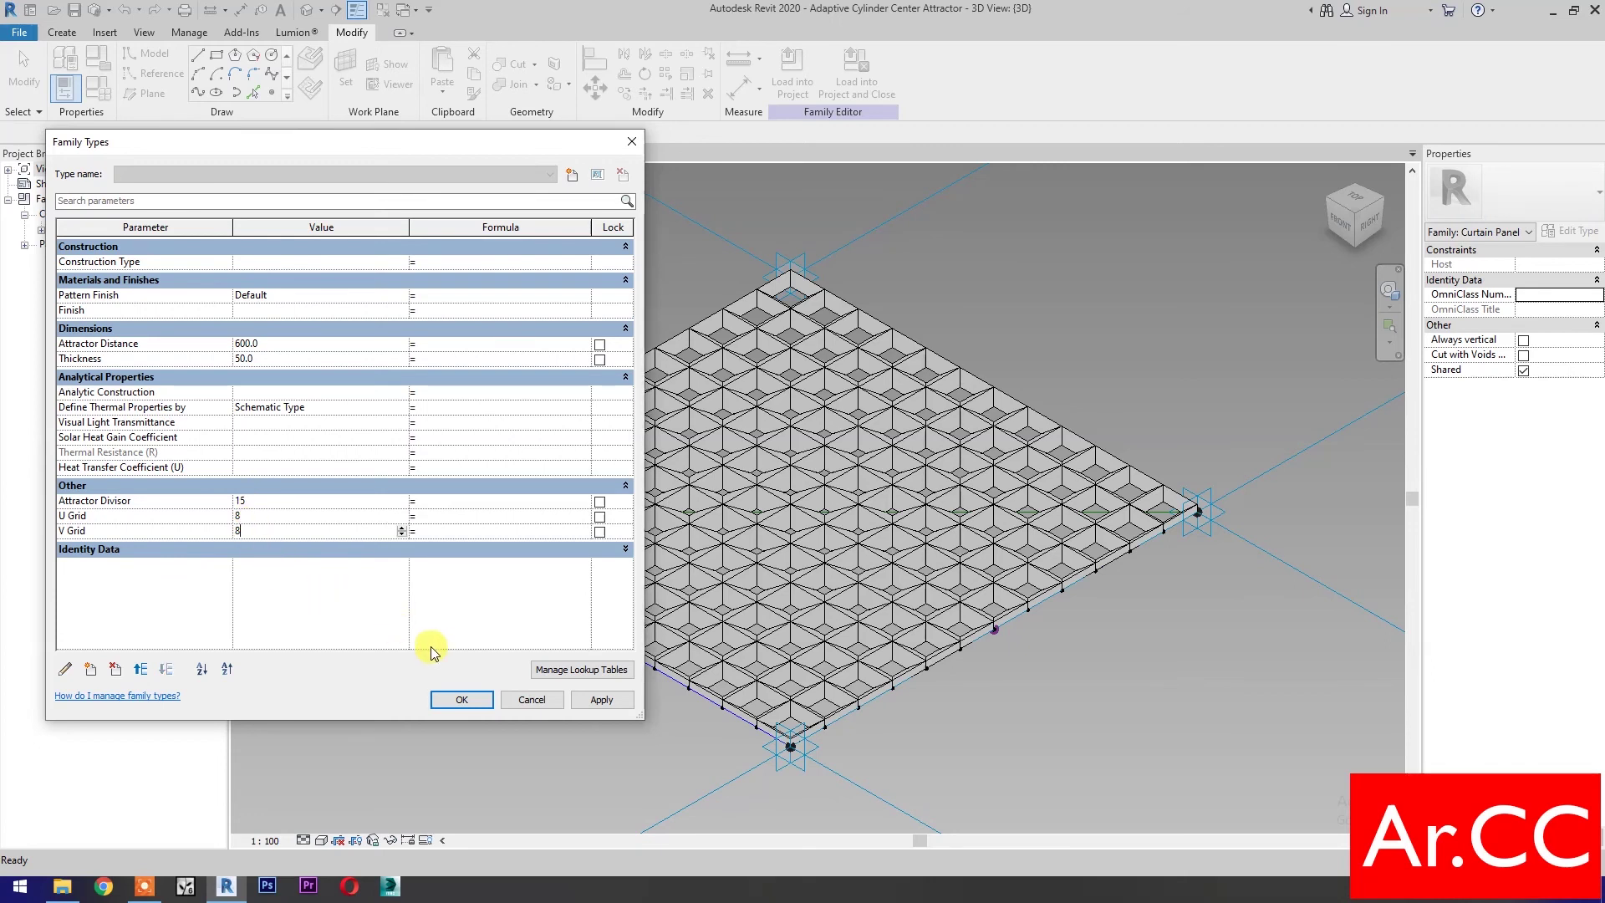
left_click(615, 705)
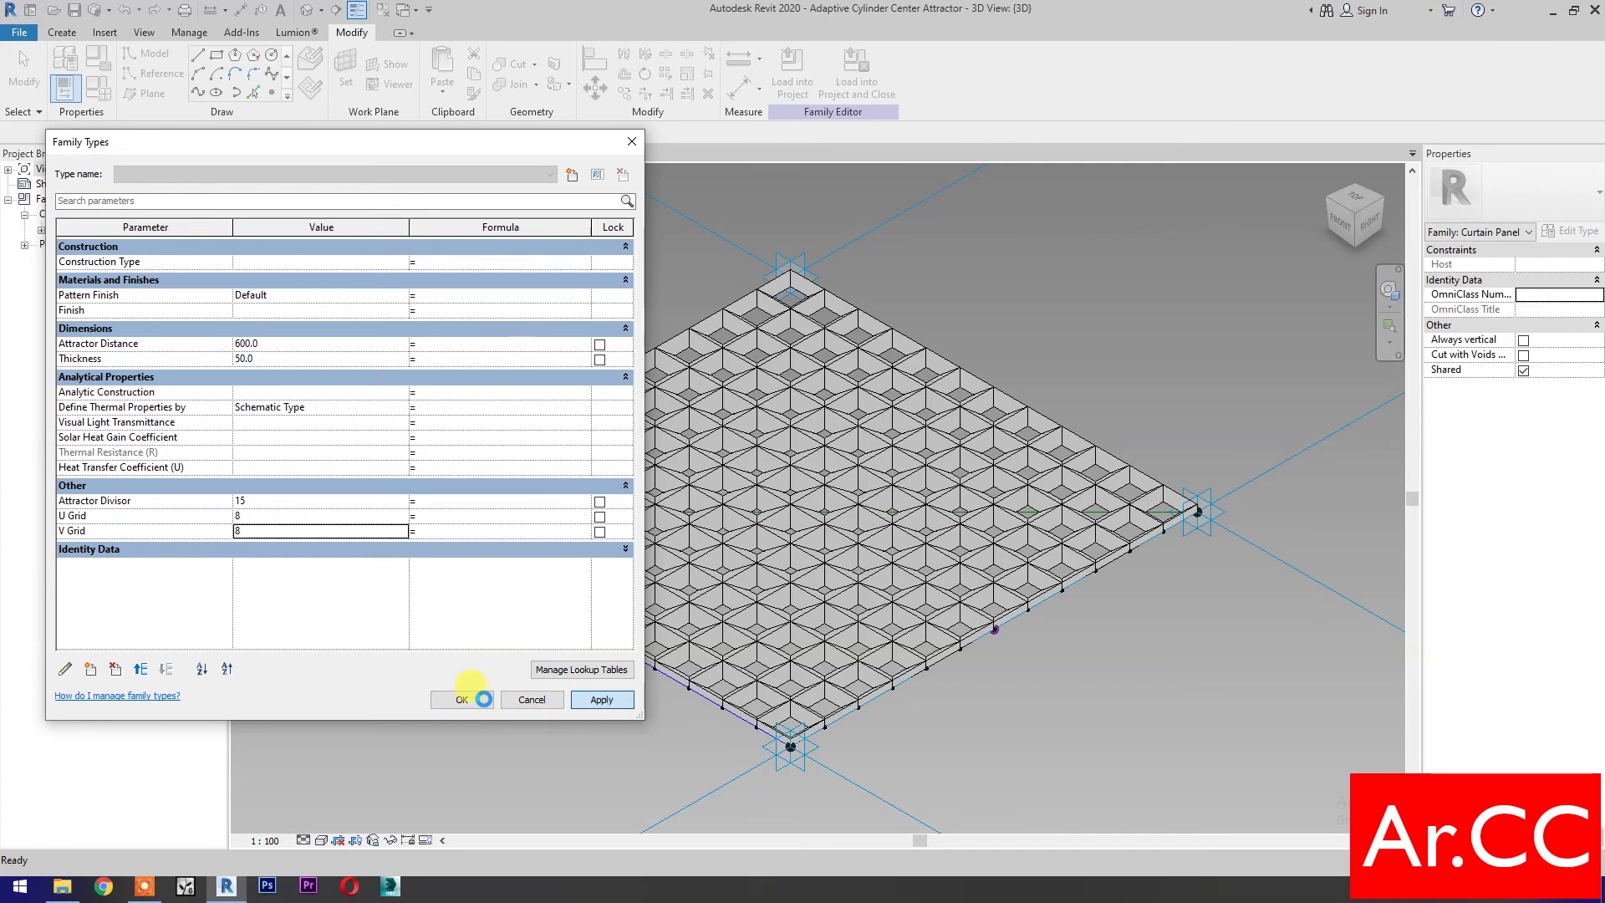
left_click(462, 699)
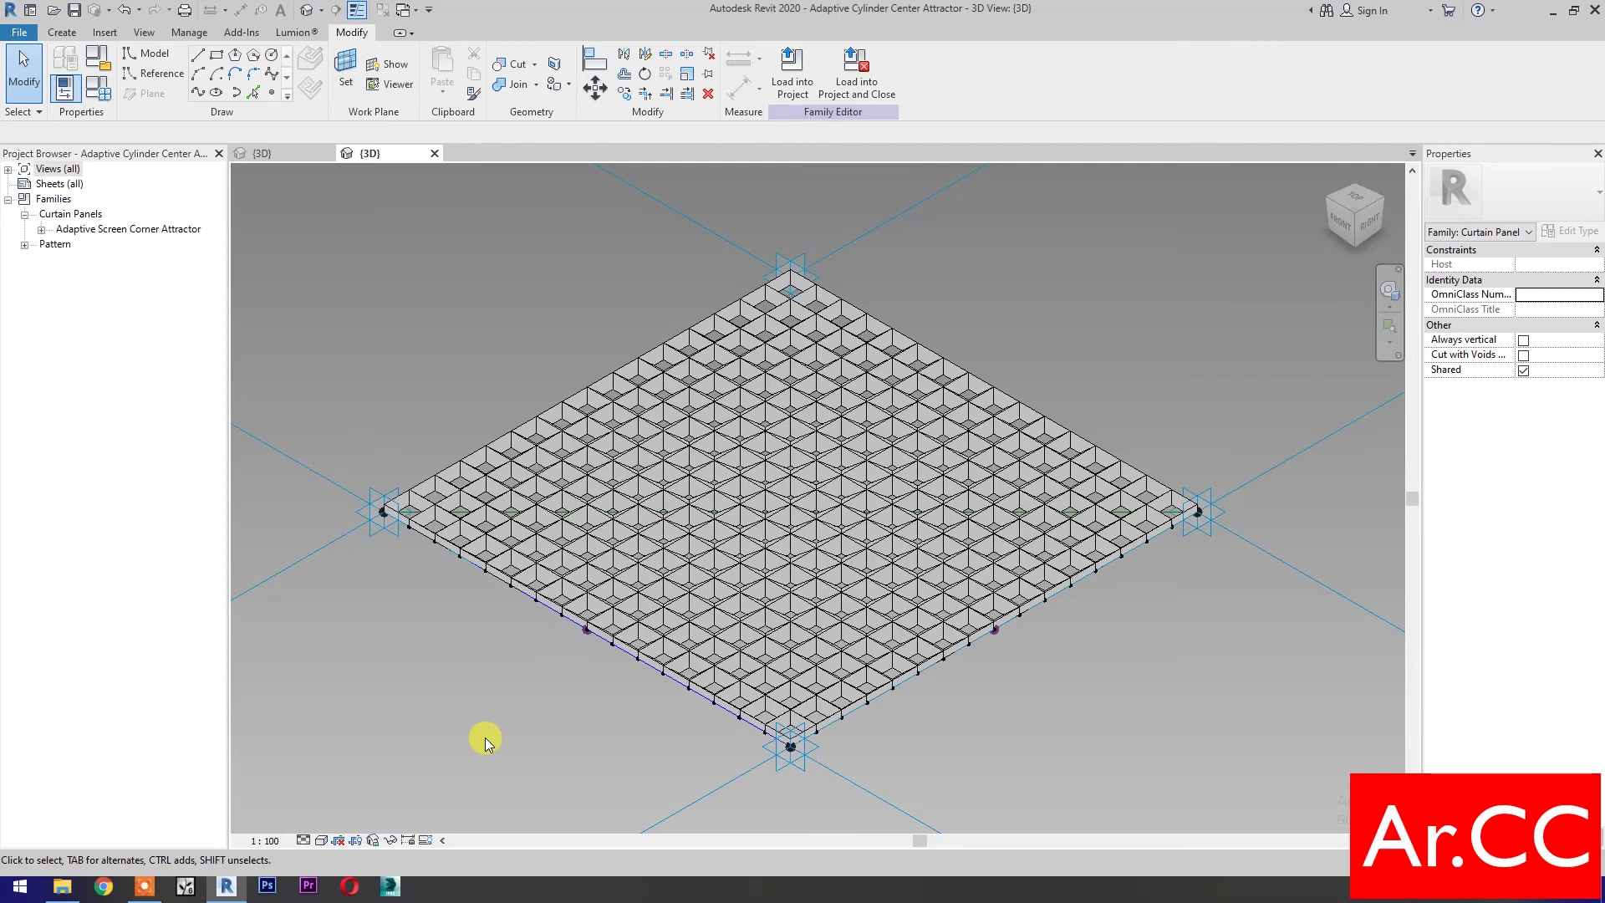
Step: Make the family non-shared and save it as Adaptive Screen Center Attractor.rfa on the Desktop
left_click(1523, 370)
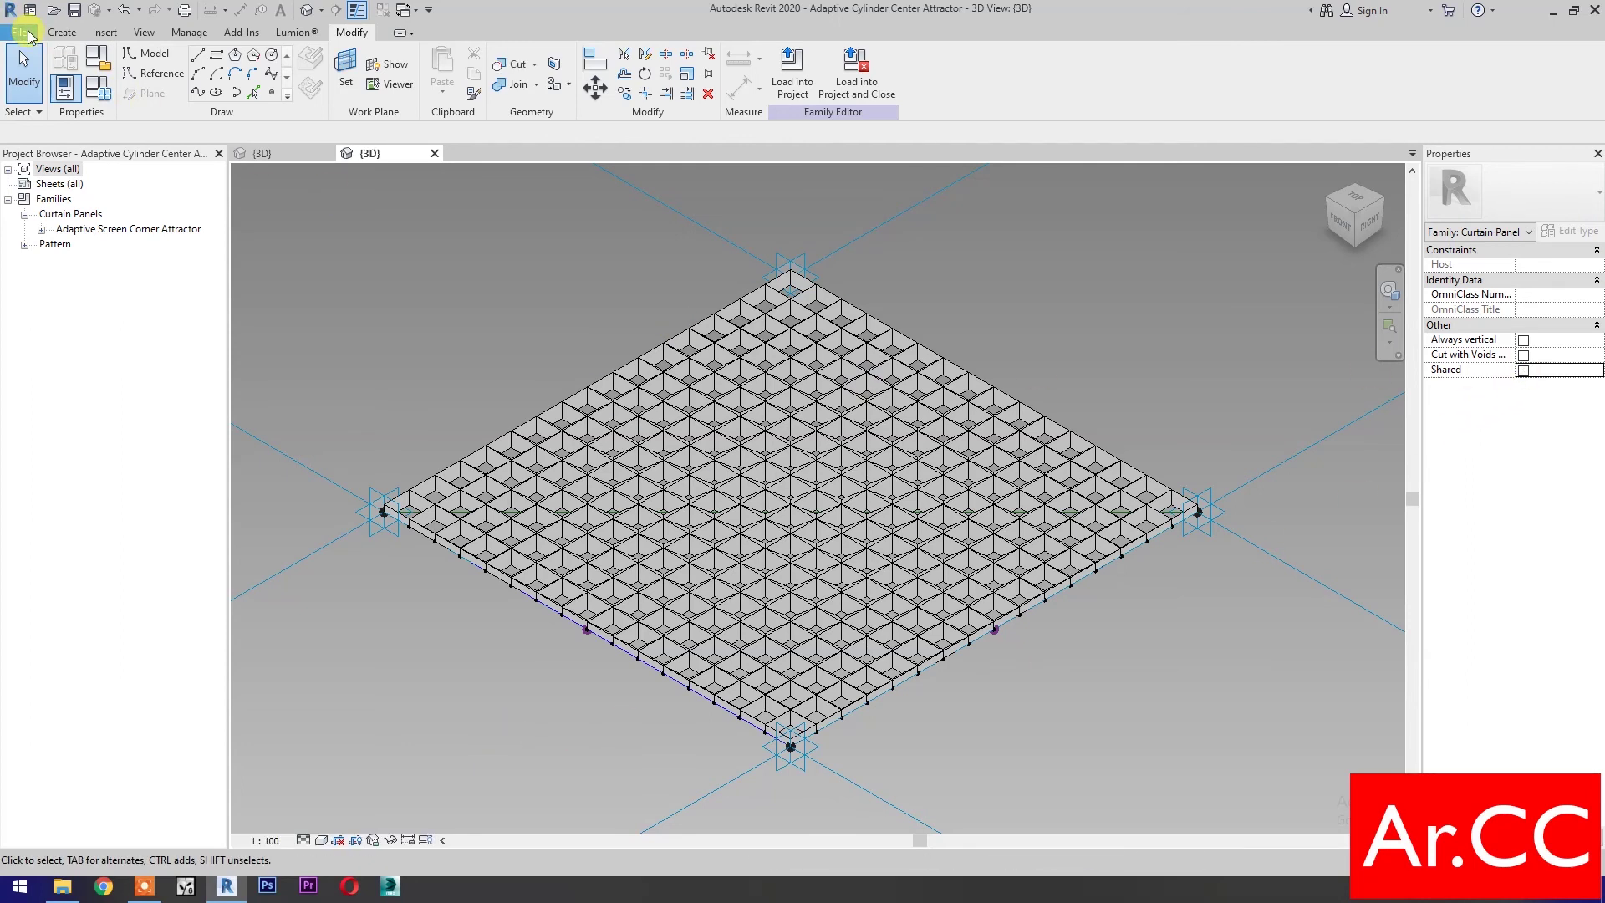
left_click(25, 33)
mouse_move(37, 242)
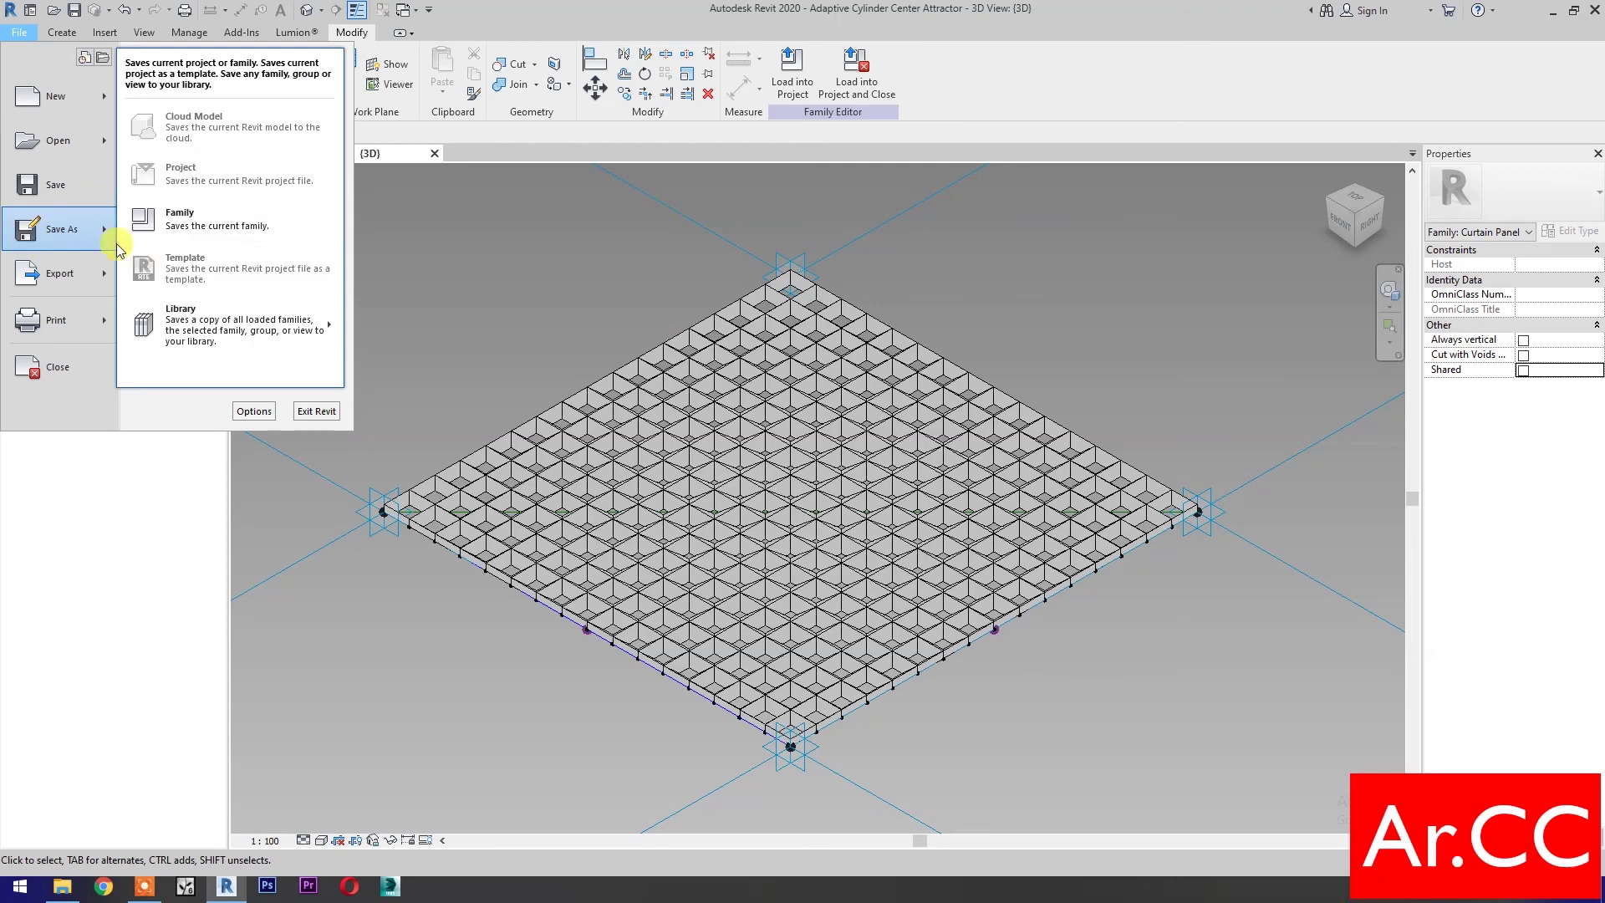
left_click(191, 224)
left_click(671, 709)
key("BackSpace")
key("BackSpace")
key("BackSpace")
key("BackSpace")
key("BackSpace")
key("BackSpace")
type("Screen Center Attractor.rfa")
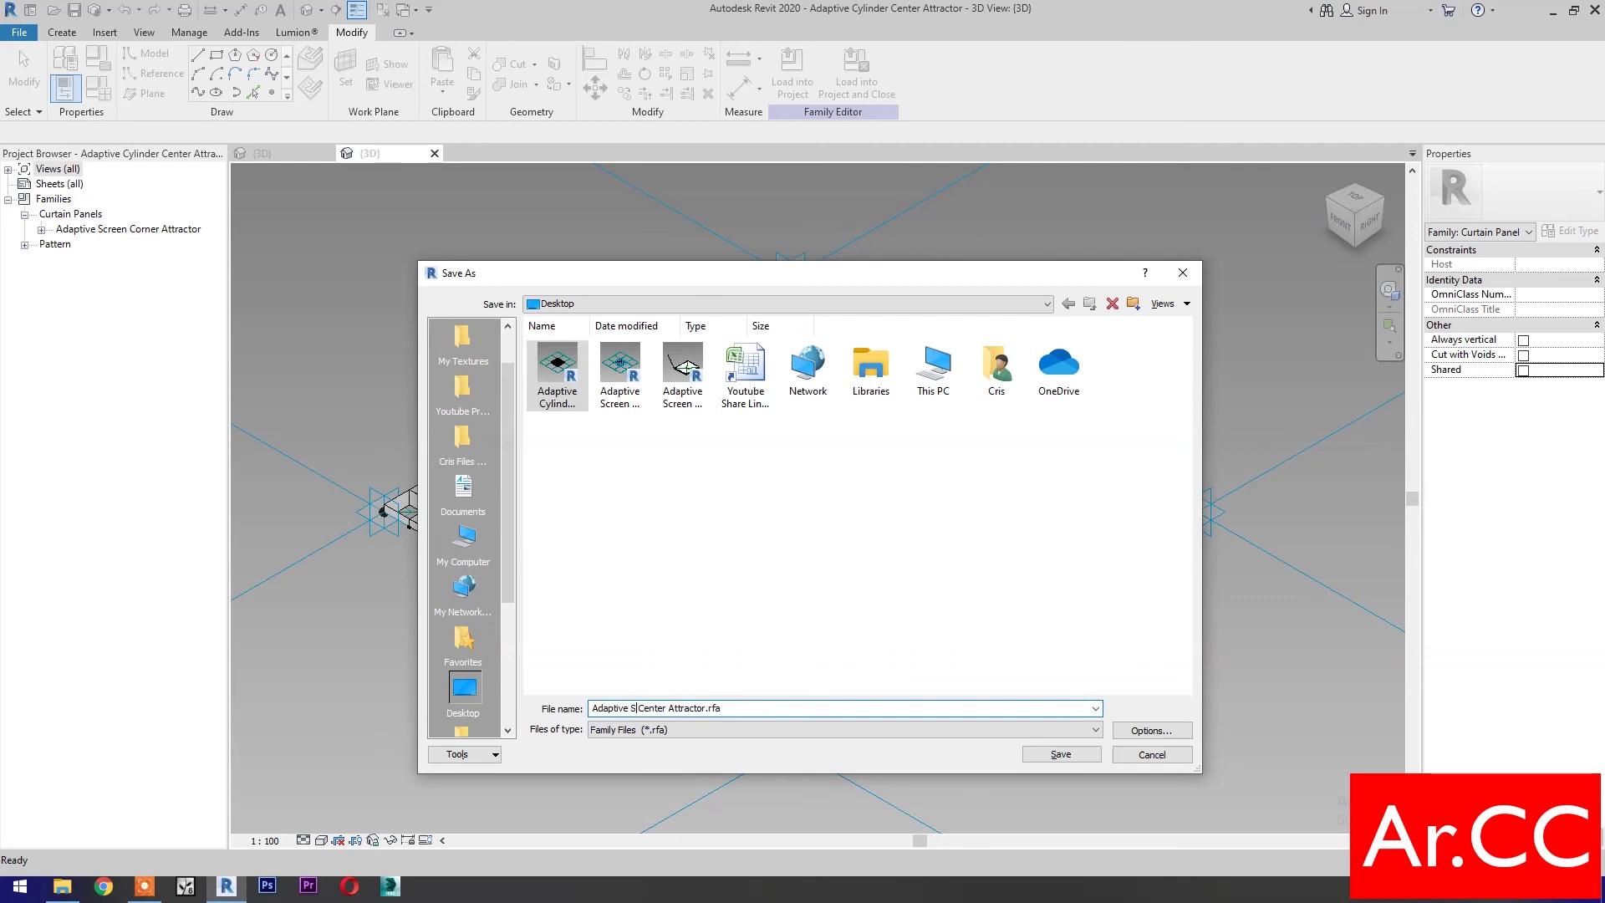
left_click(1061, 754)
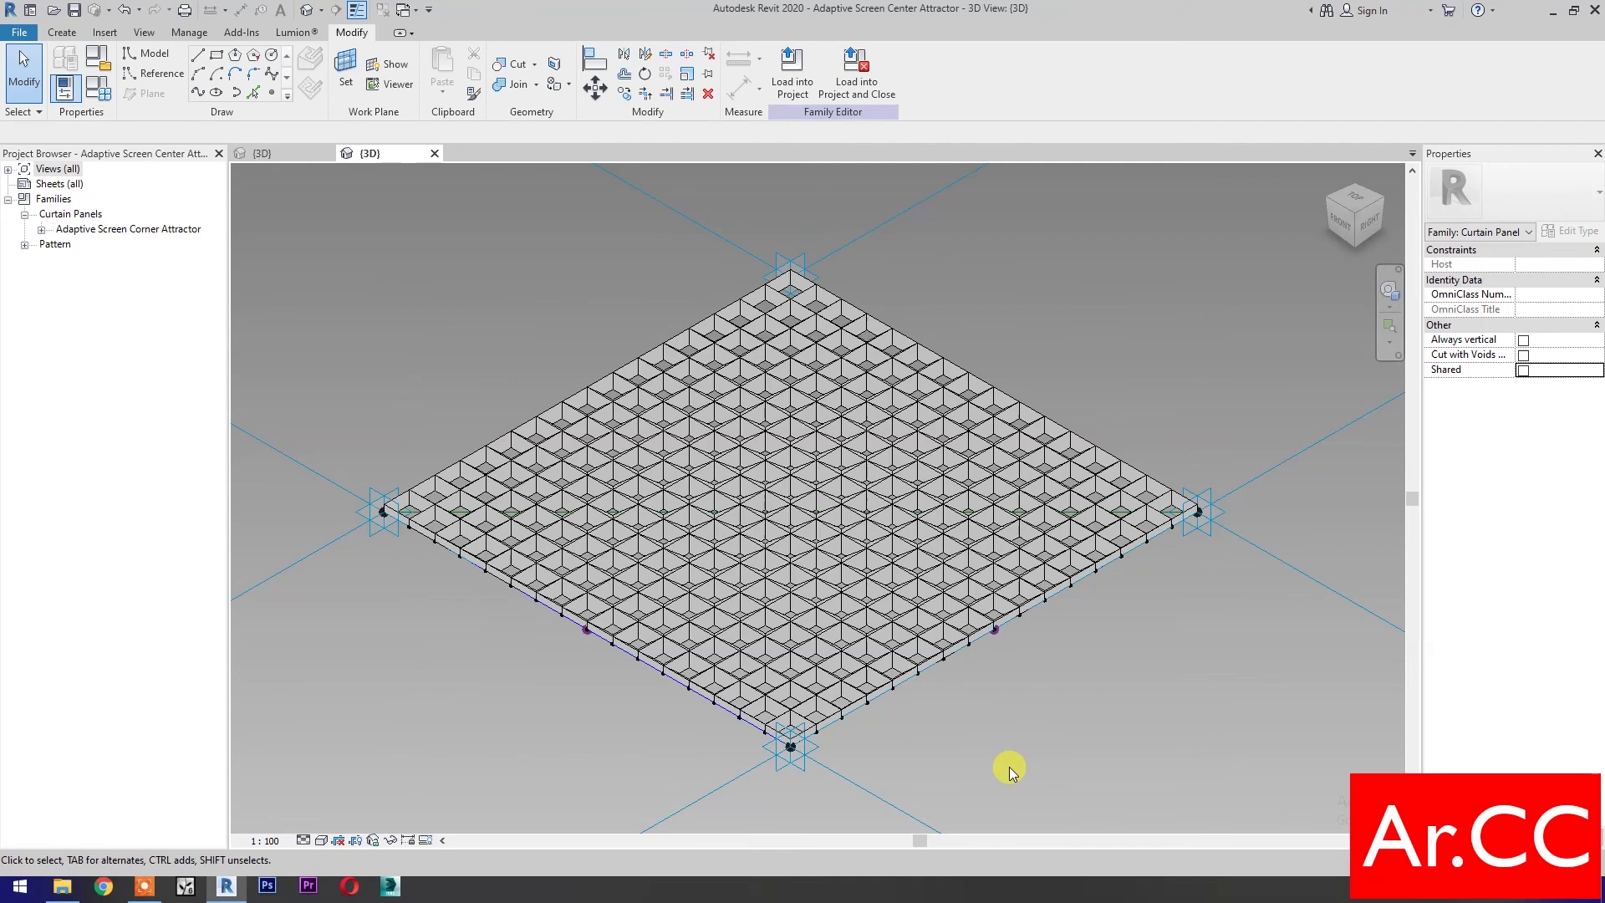
Step: Load the Adaptive Screen Center Attractor family into the 126DesignYT project, close it, and open the Level 1 floor plan
left_click(856, 75)
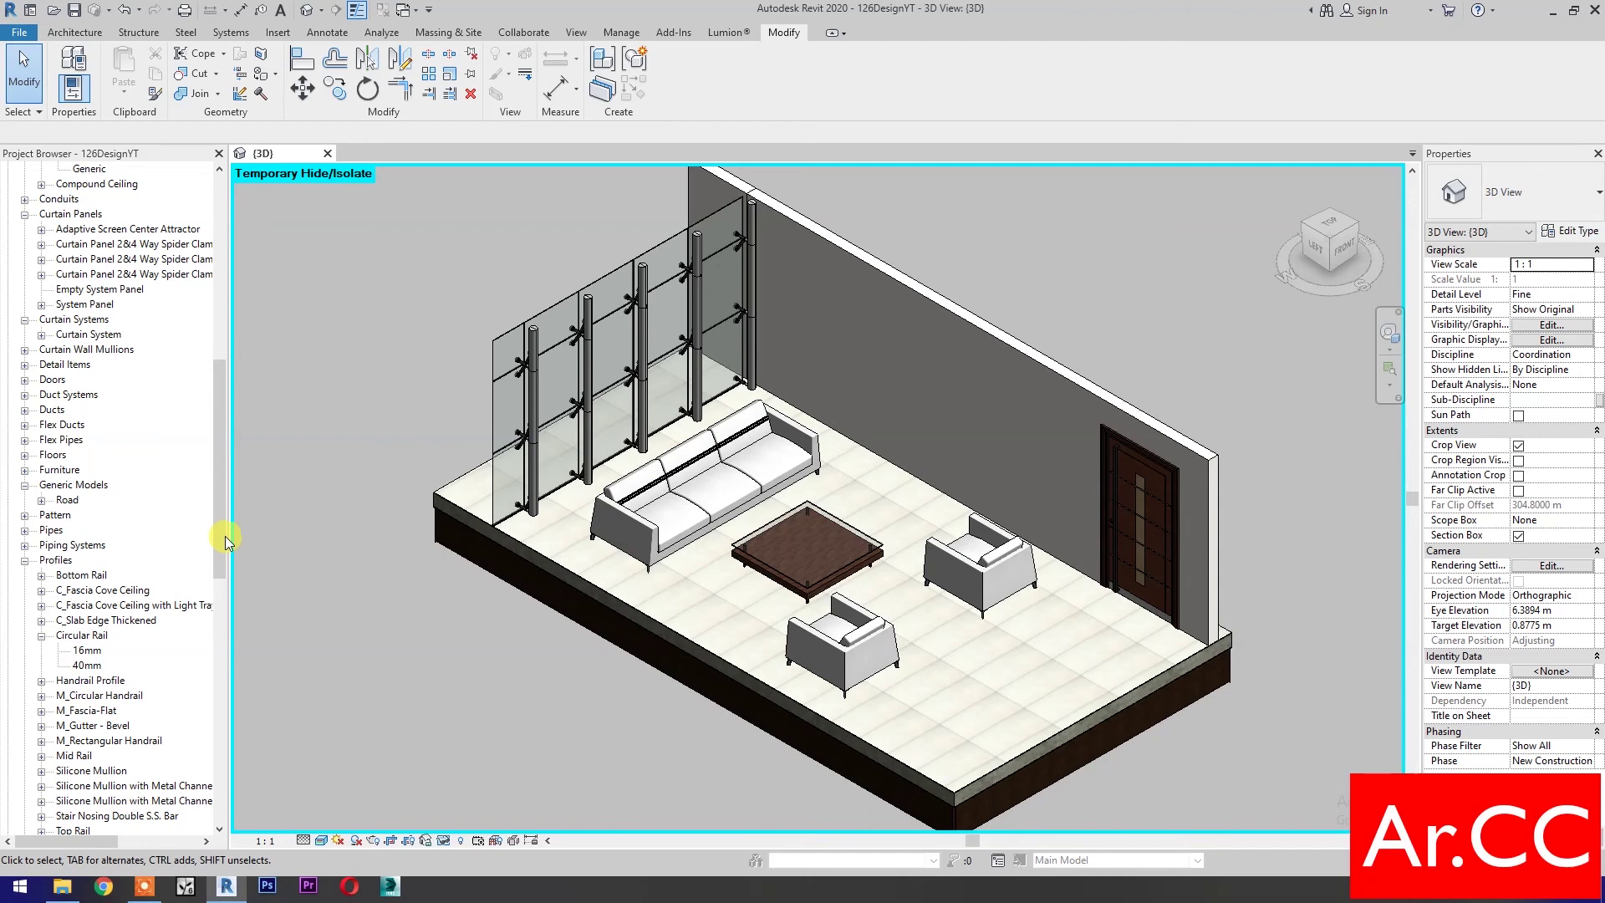
left_click_drag(221, 523, 239, 348)
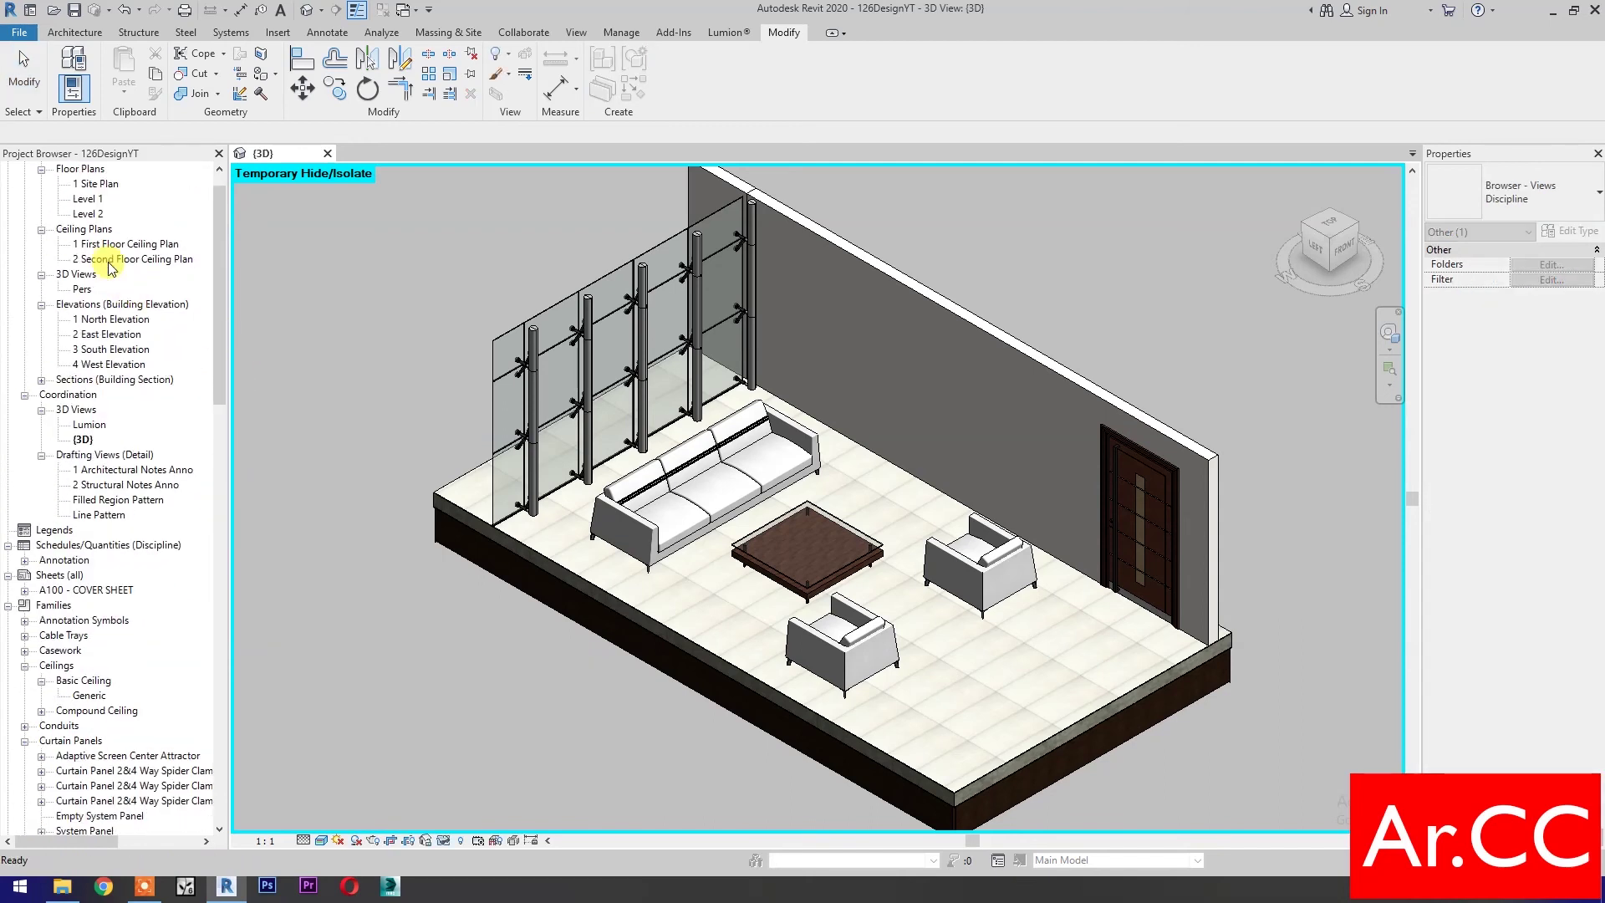
double_click(89, 199)
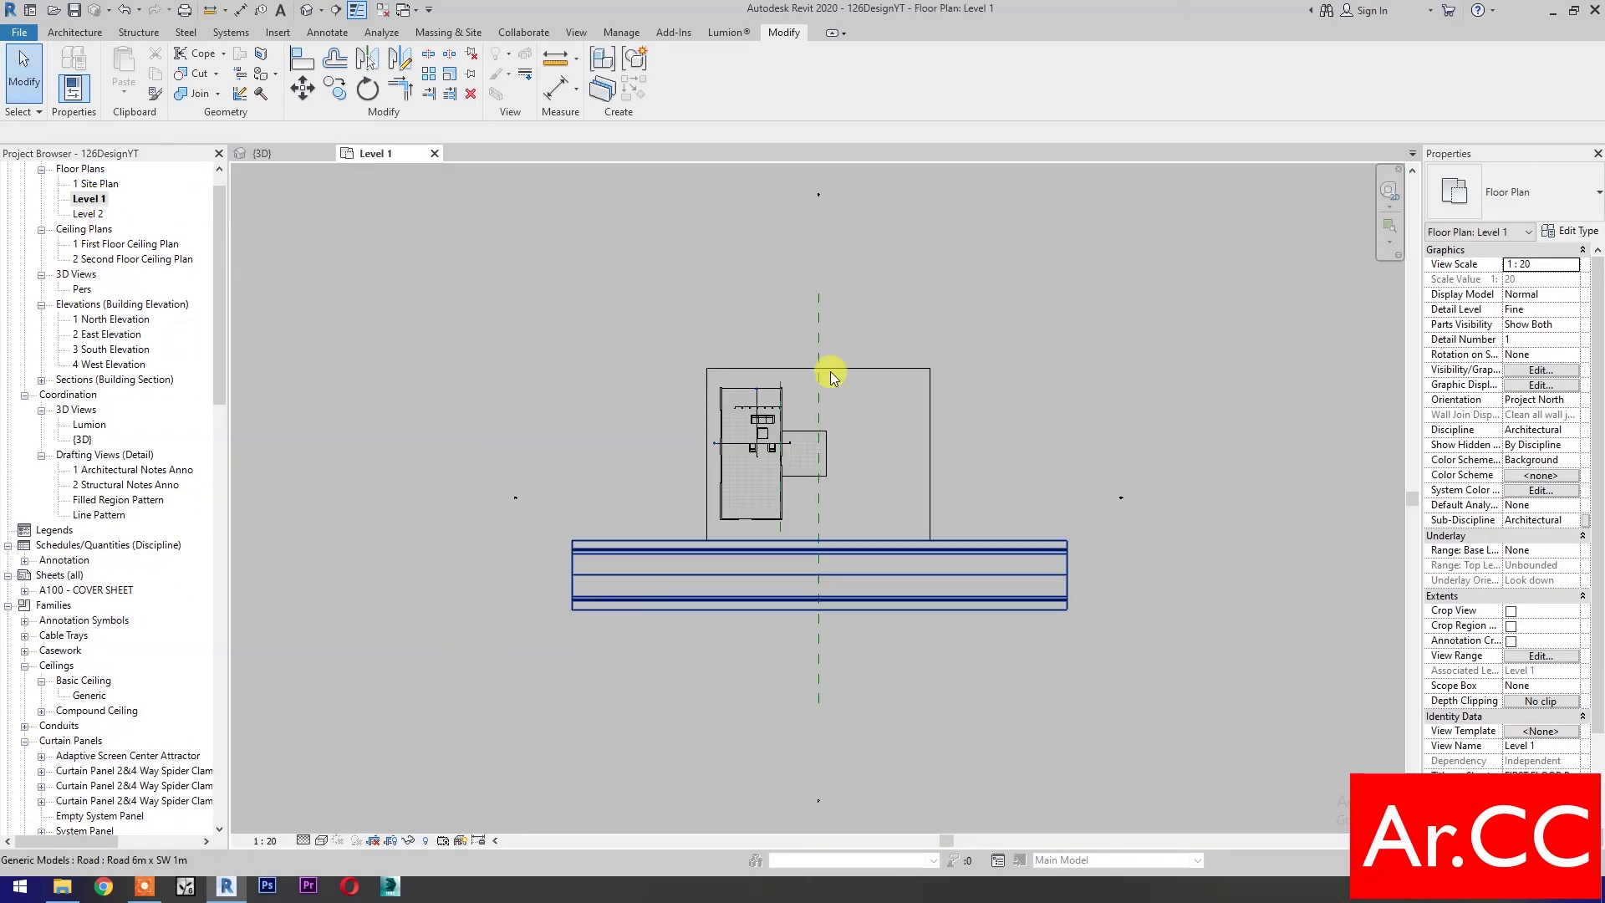
Step: Draw a vertical reference plane along the inner face of the room's right-hand wall at its upper end and name it Ref X
scroll(834, 369, "up", 5)
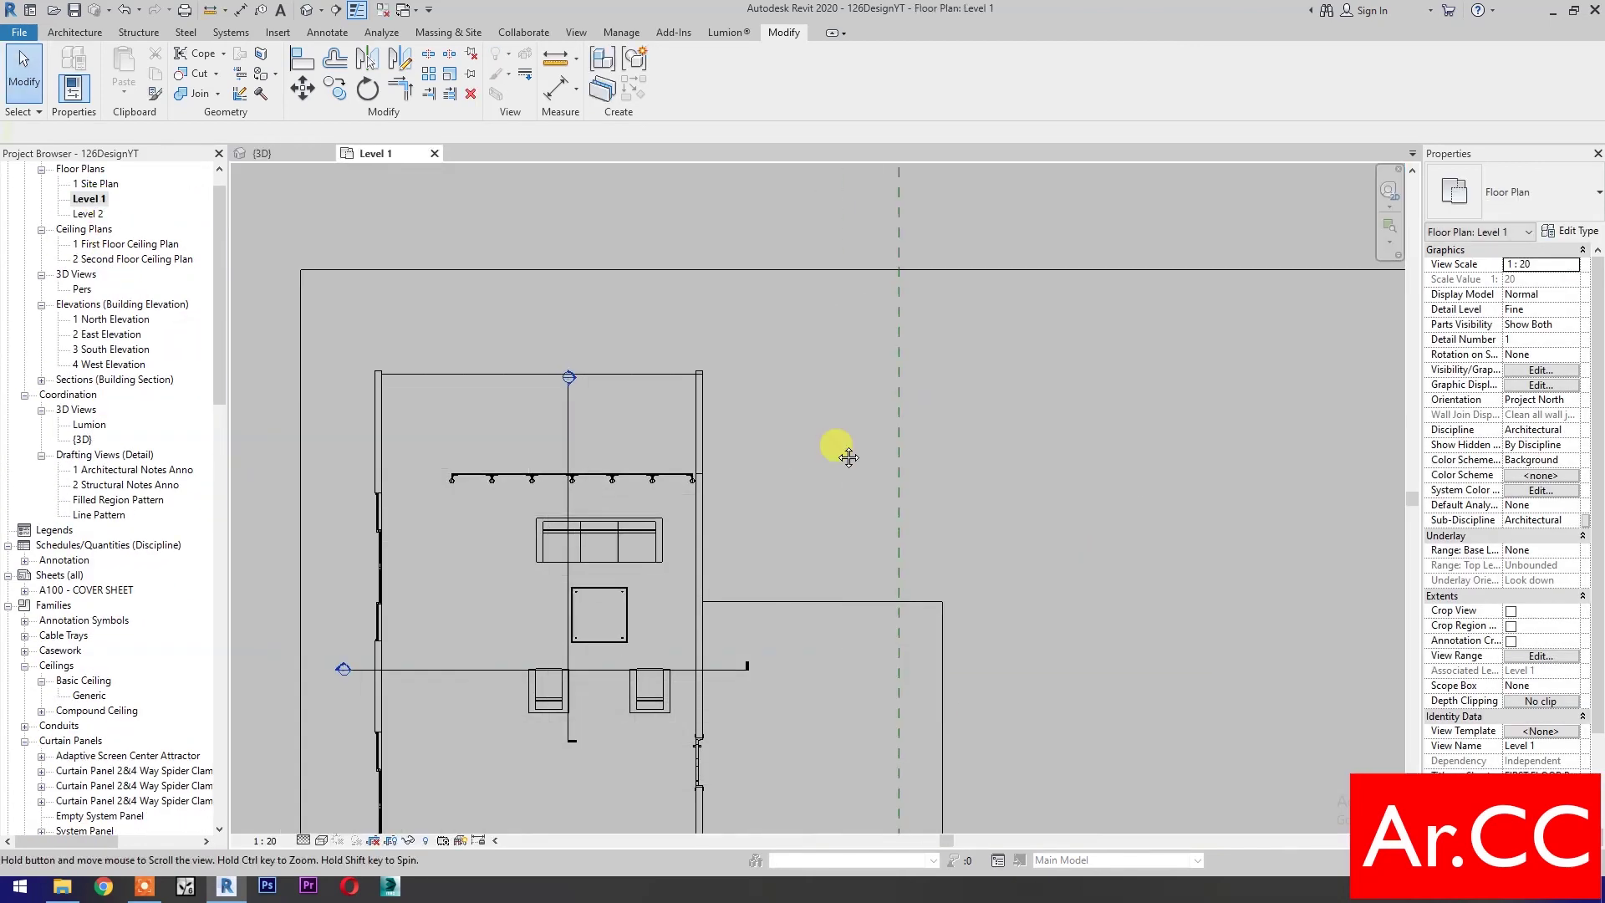
left_click(74, 32)
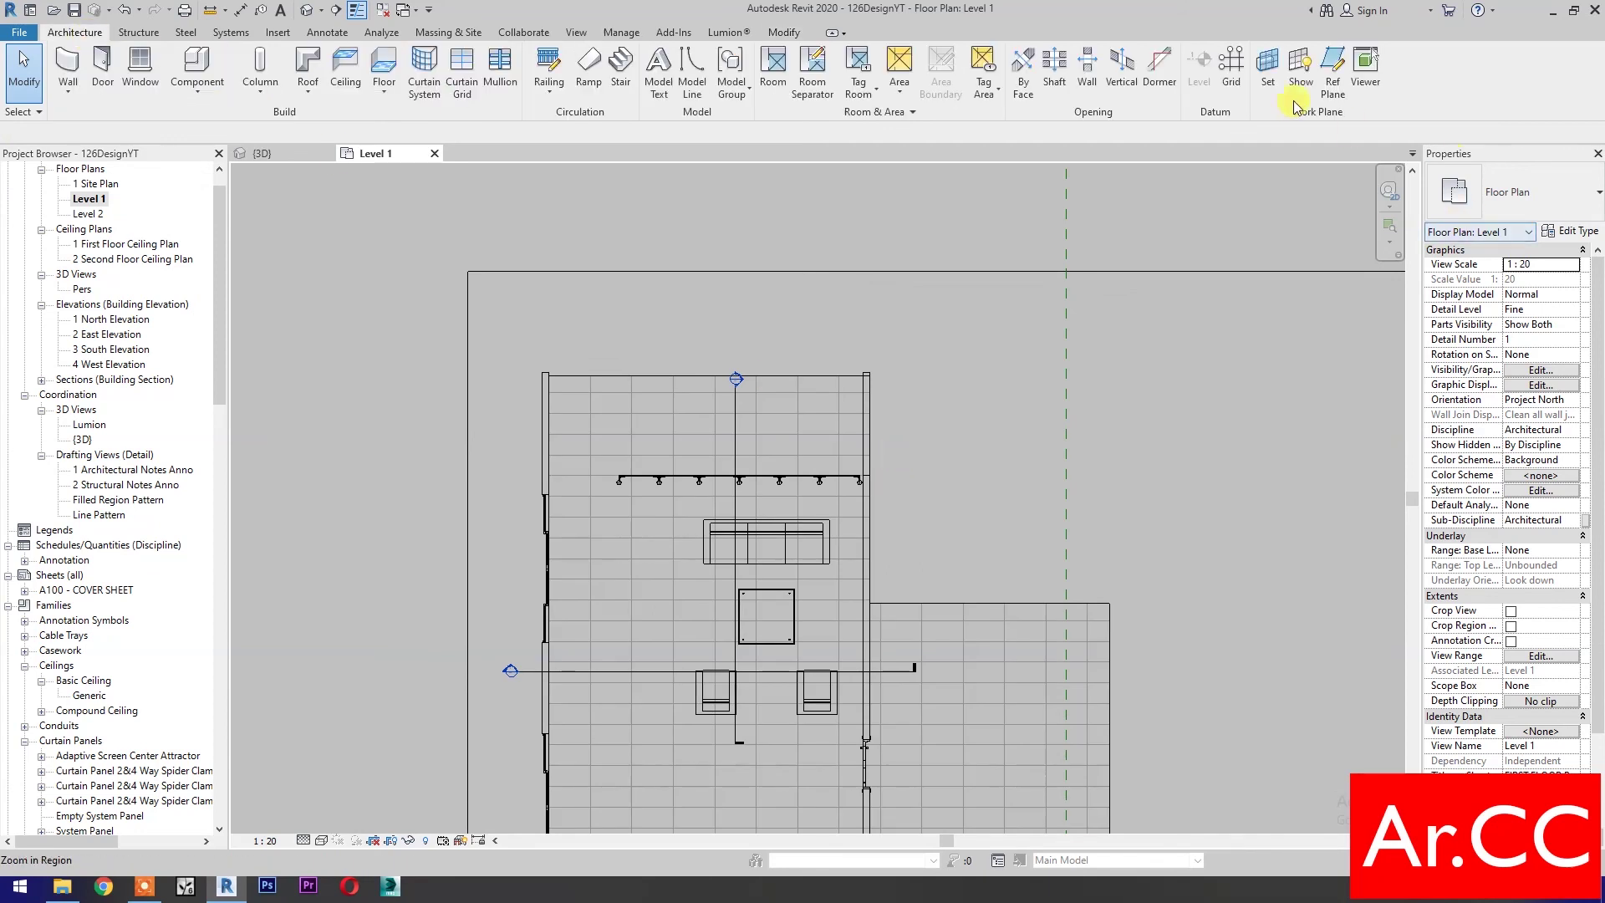
scroll(861, 328, "up", 2)
left_click(867, 324)
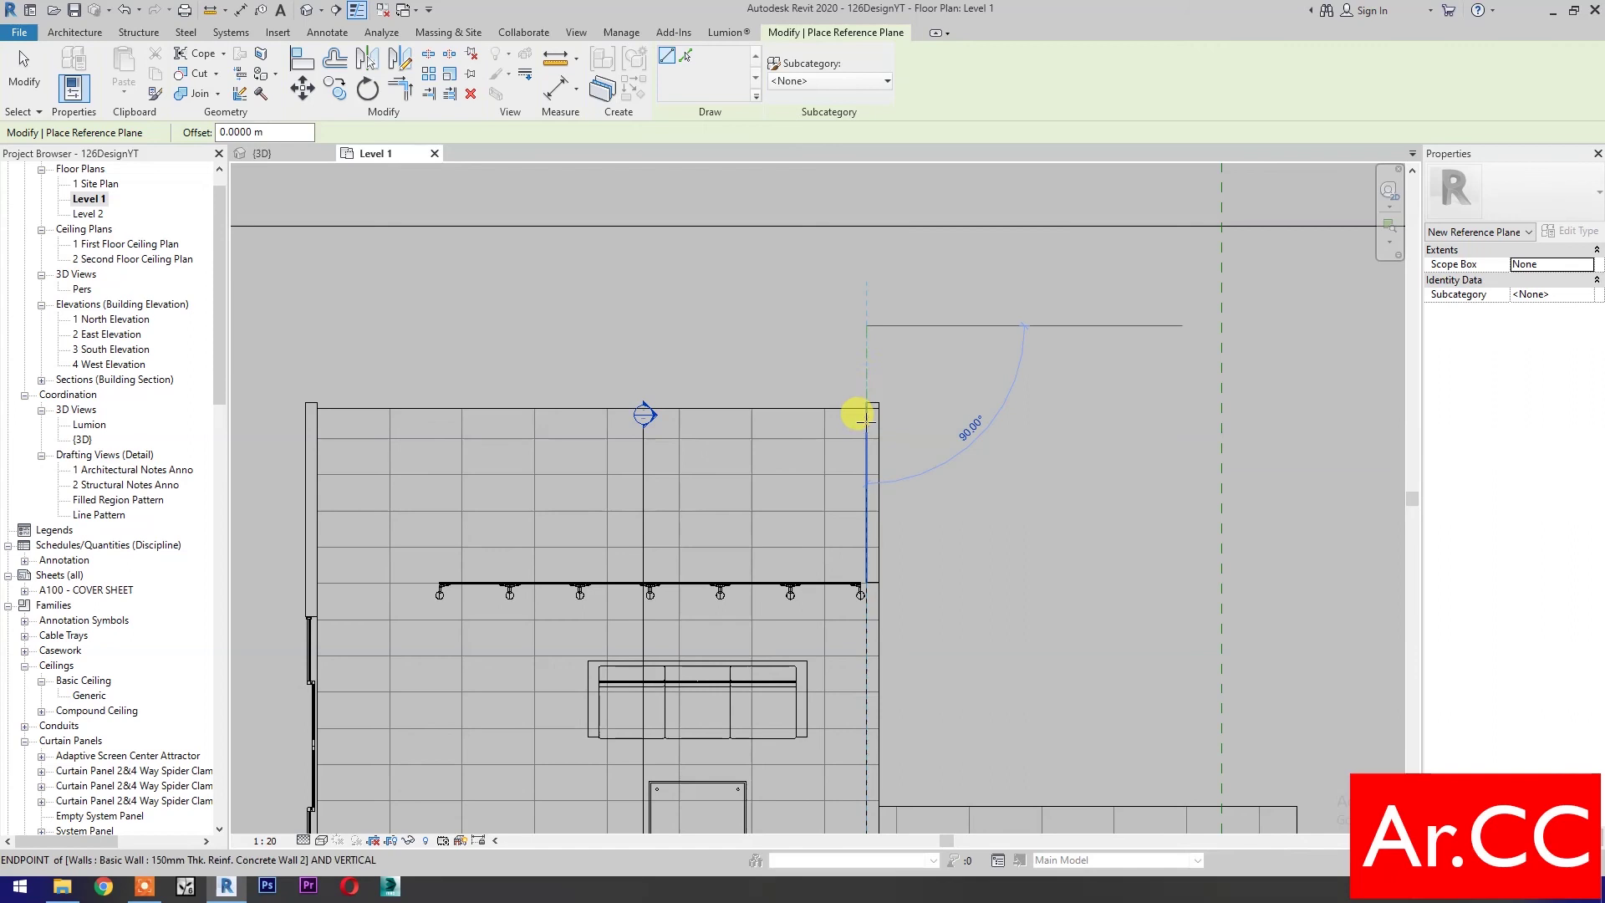
left_click(866, 424)
key("Escape")
key("Escape")
left_click(866, 376)
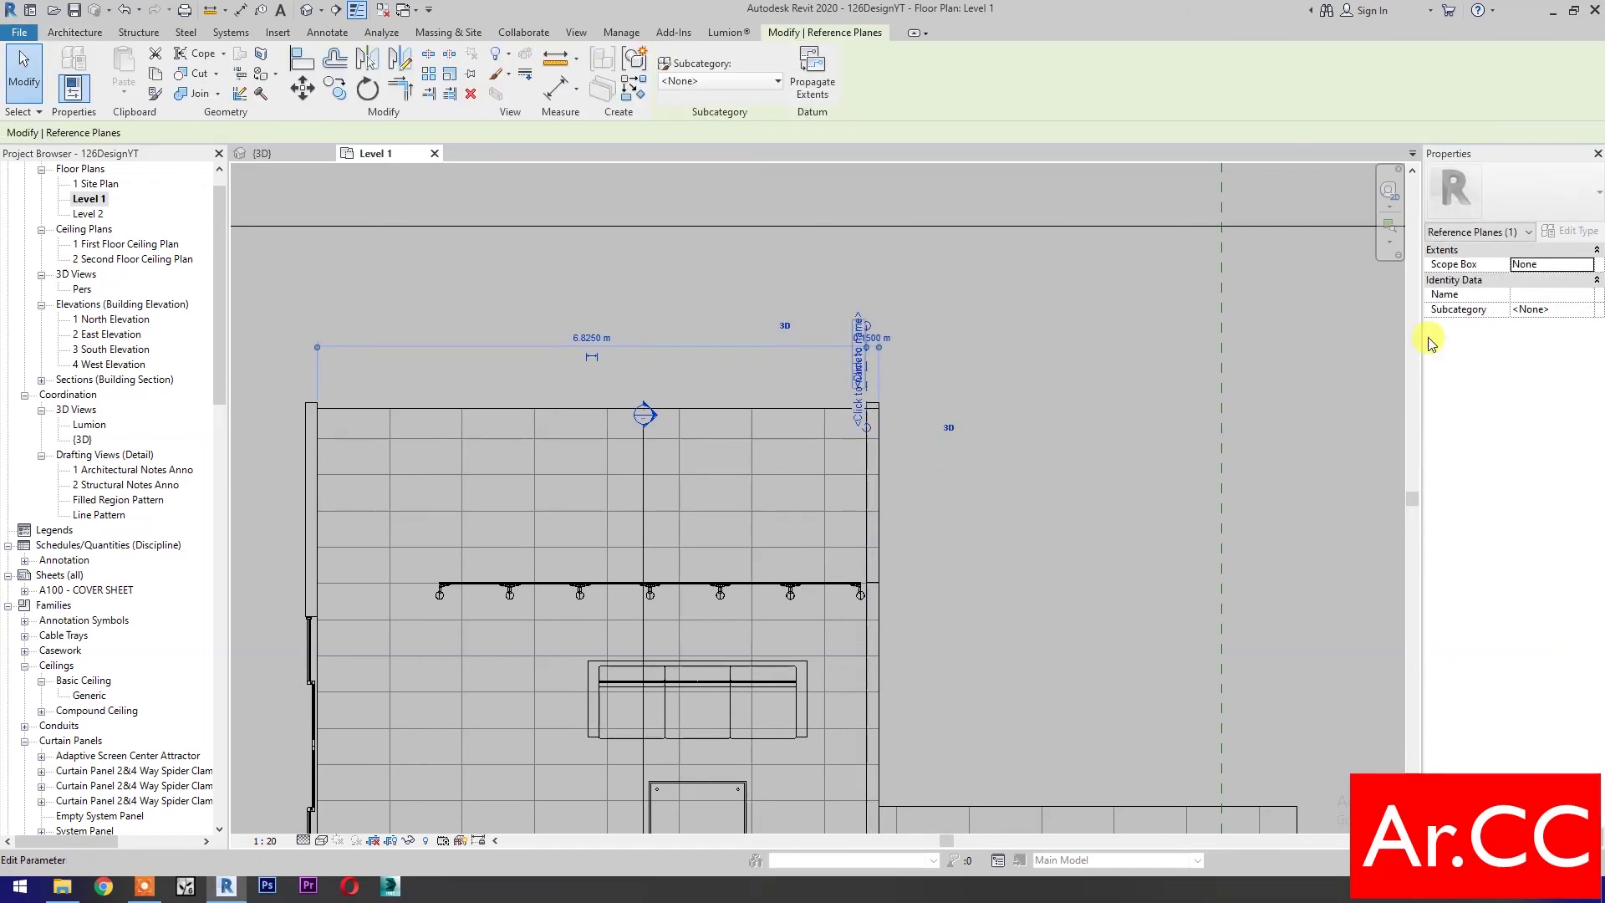
left_click(1544, 294)
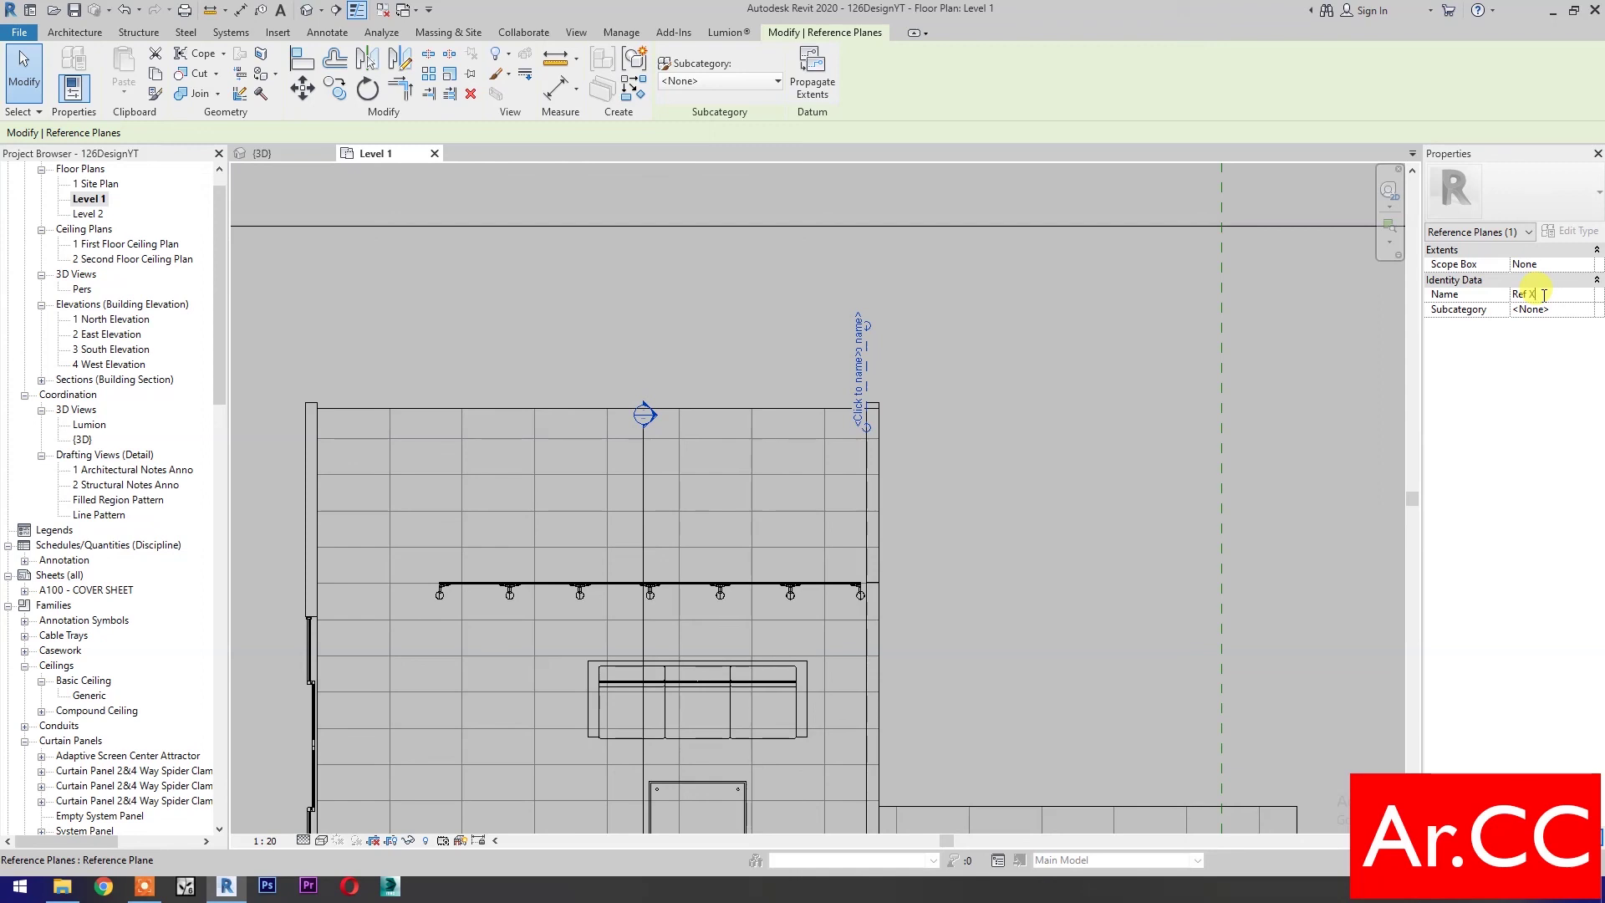
Step: Start a new in-place mass in the Section 2 view with mass form and floors shown
left_click(1031, 566)
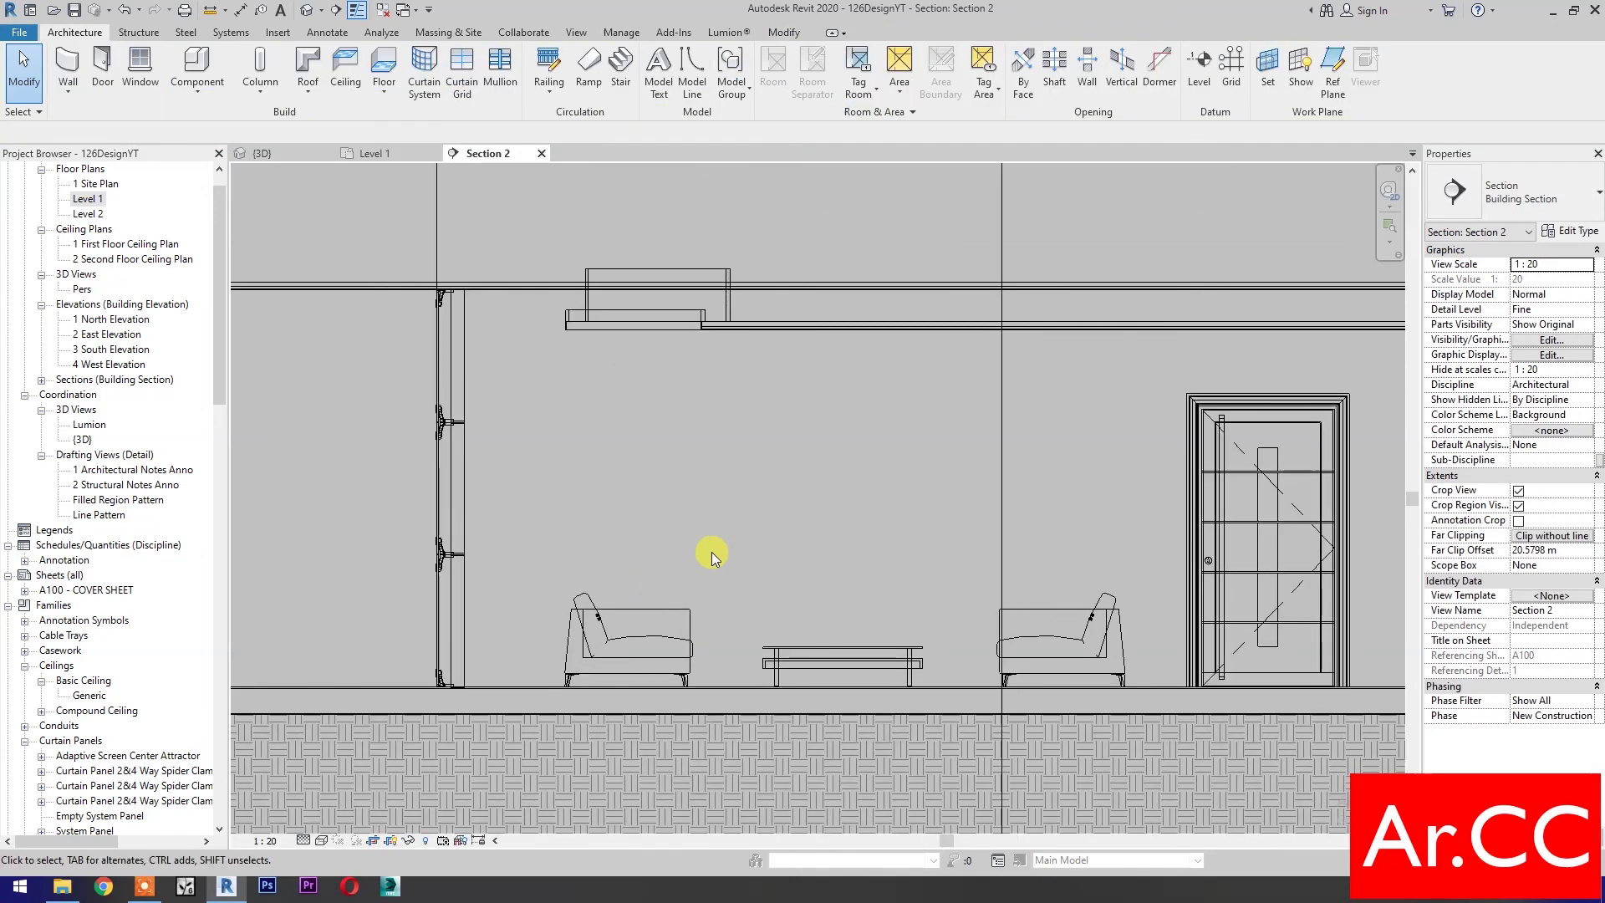
left_click(457, 33)
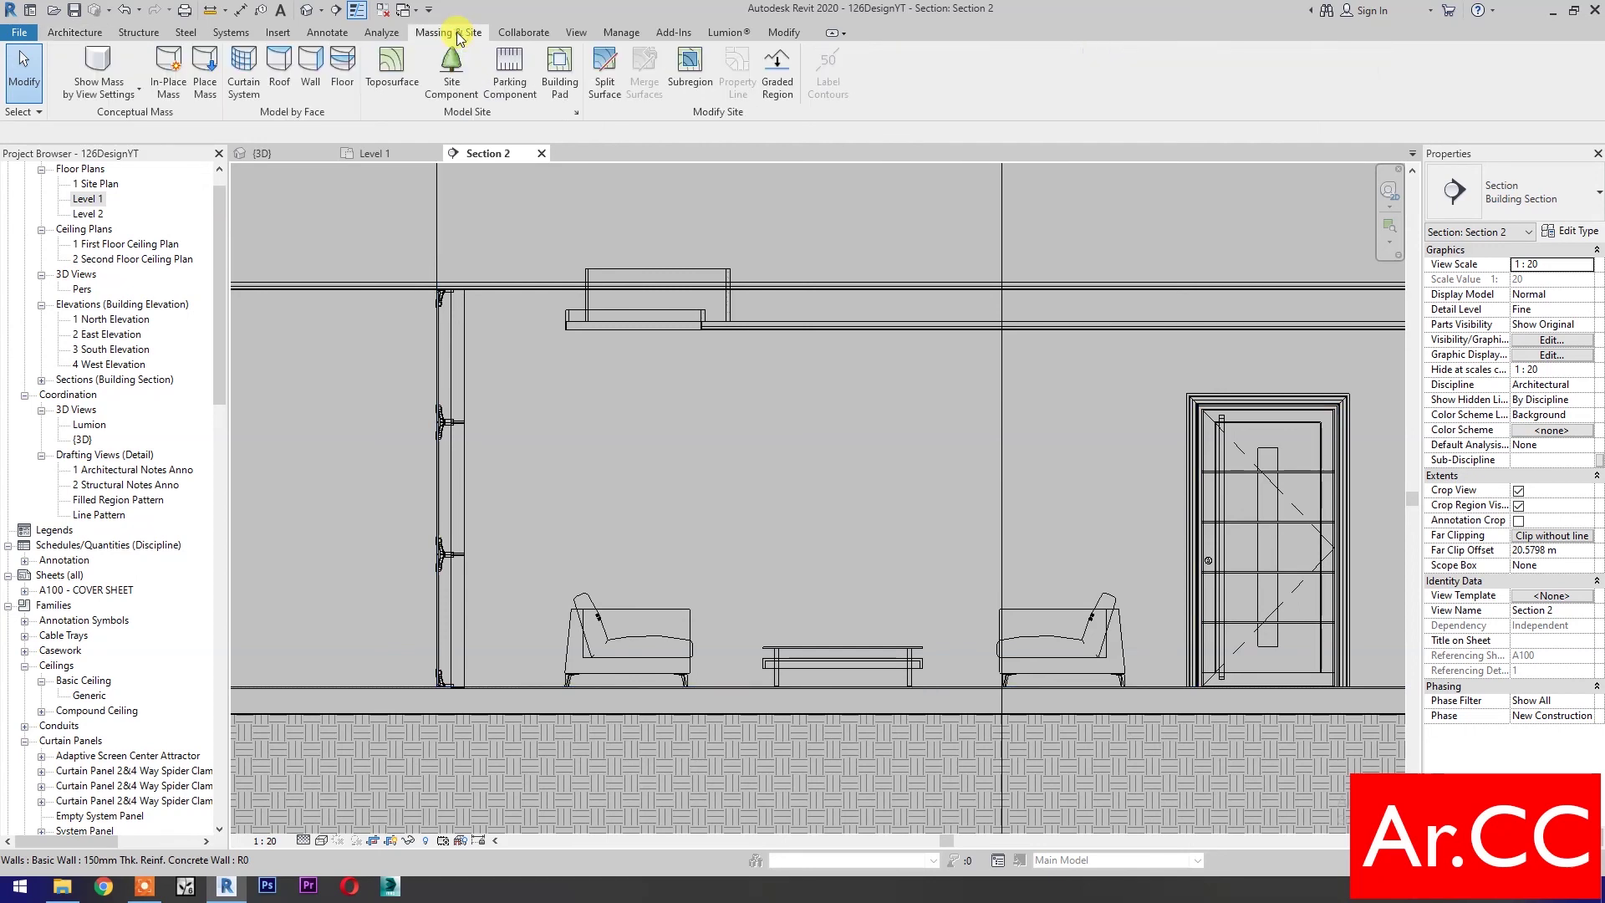
left_click(84, 63)
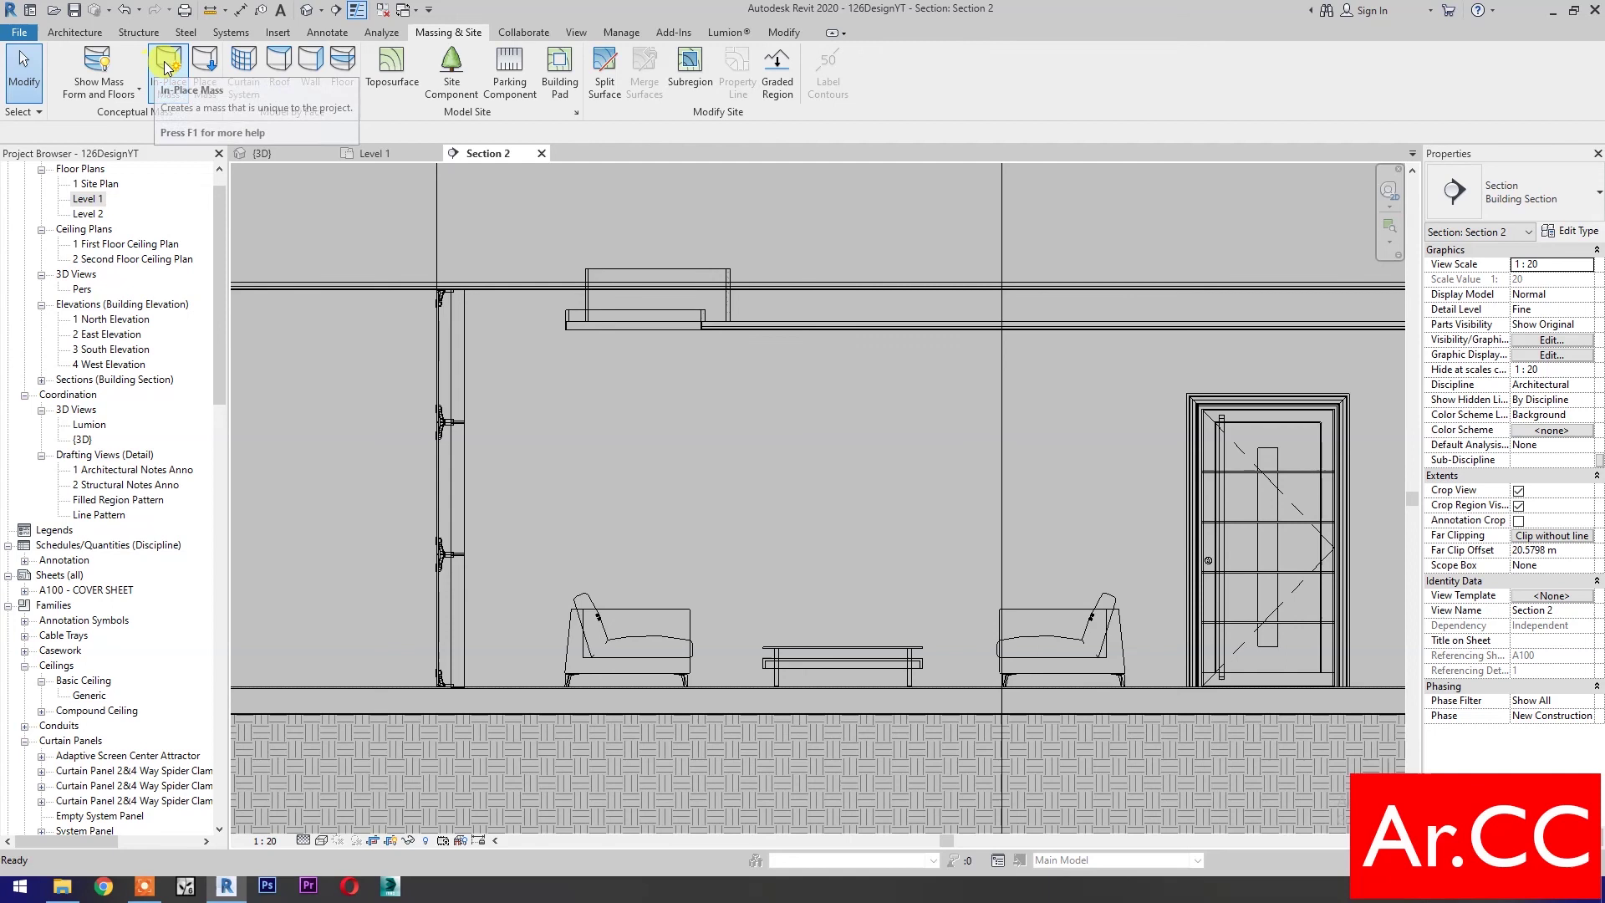
left_click(167, 67)
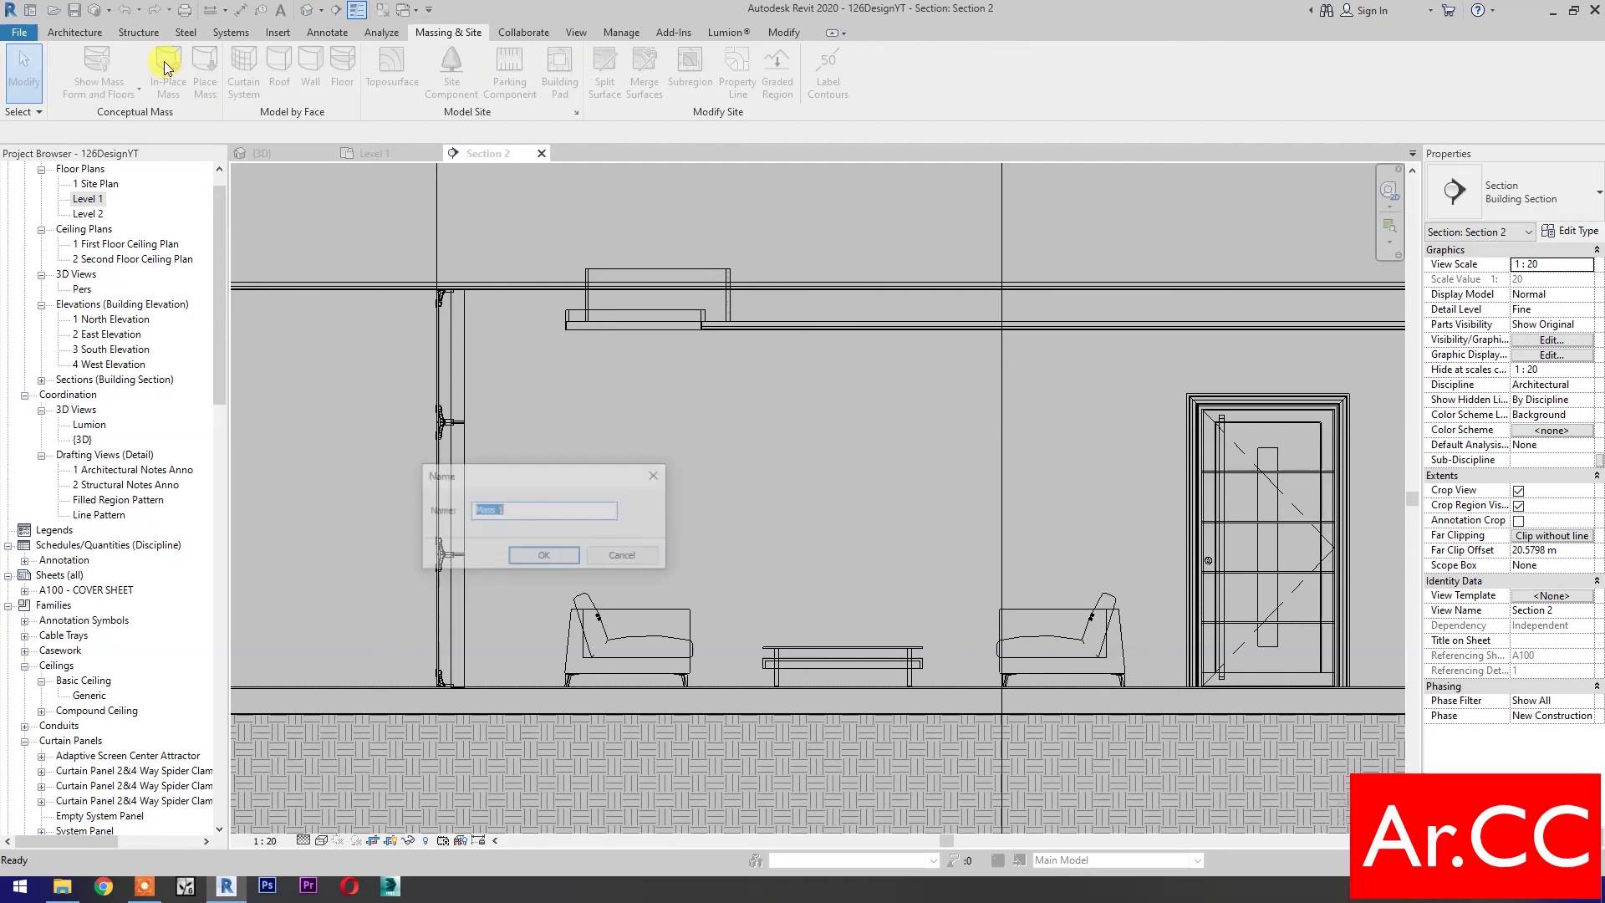
left_click(542, 555)
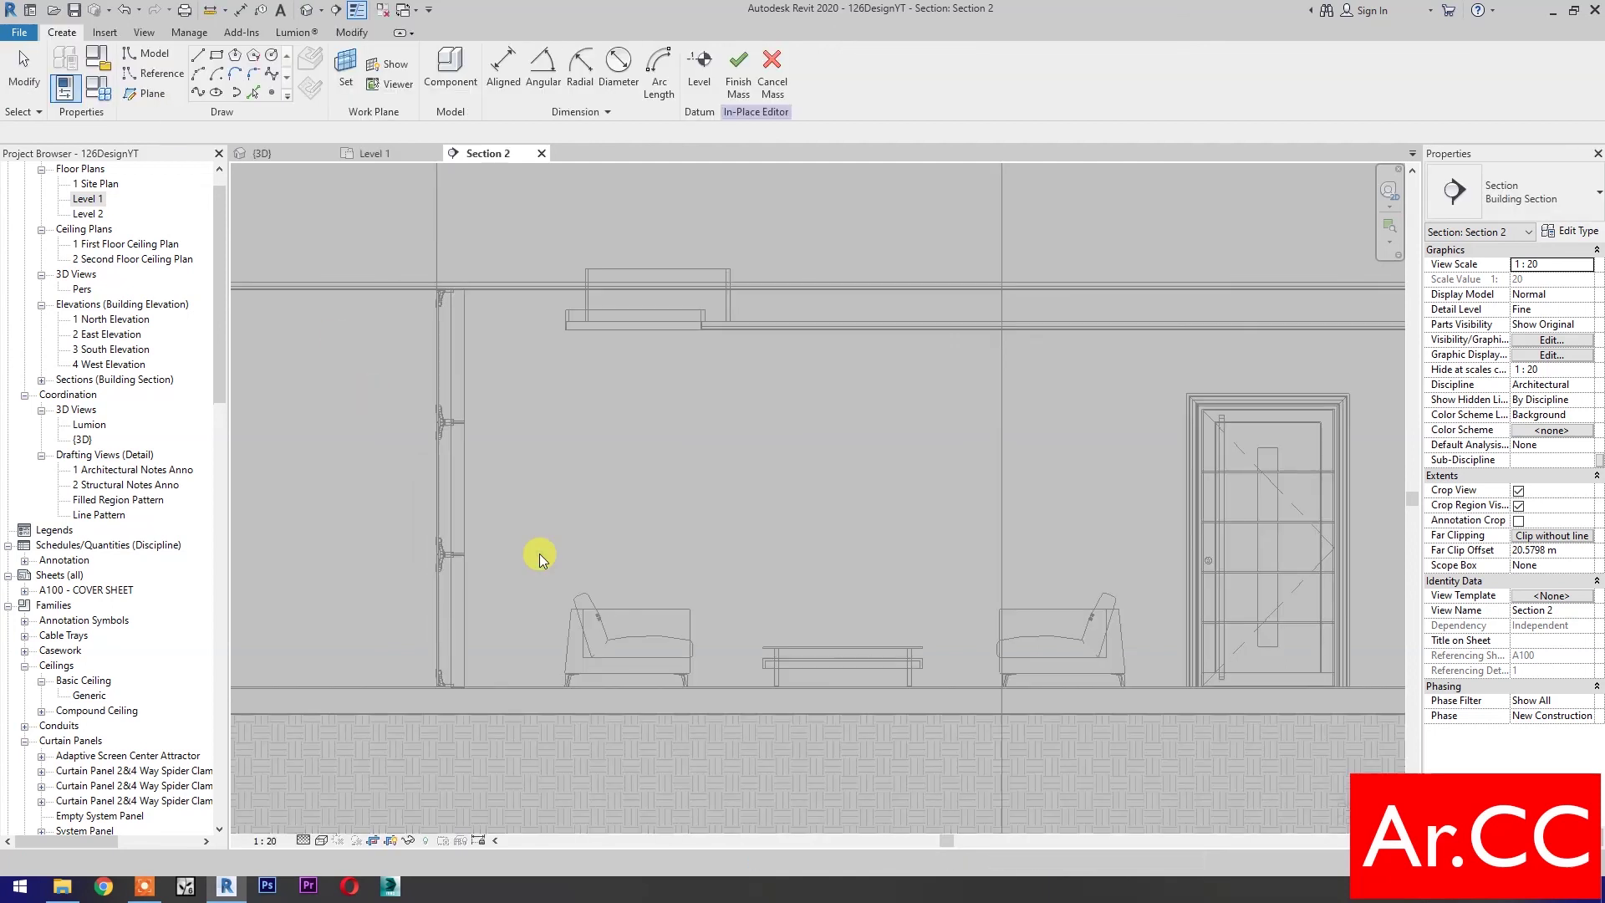
Step: Set Reference Plane : Ref X as the work plane and draw a rectangle about 4.7 m by 1.8 m on the wall above the chairs
left_click(215, 57)
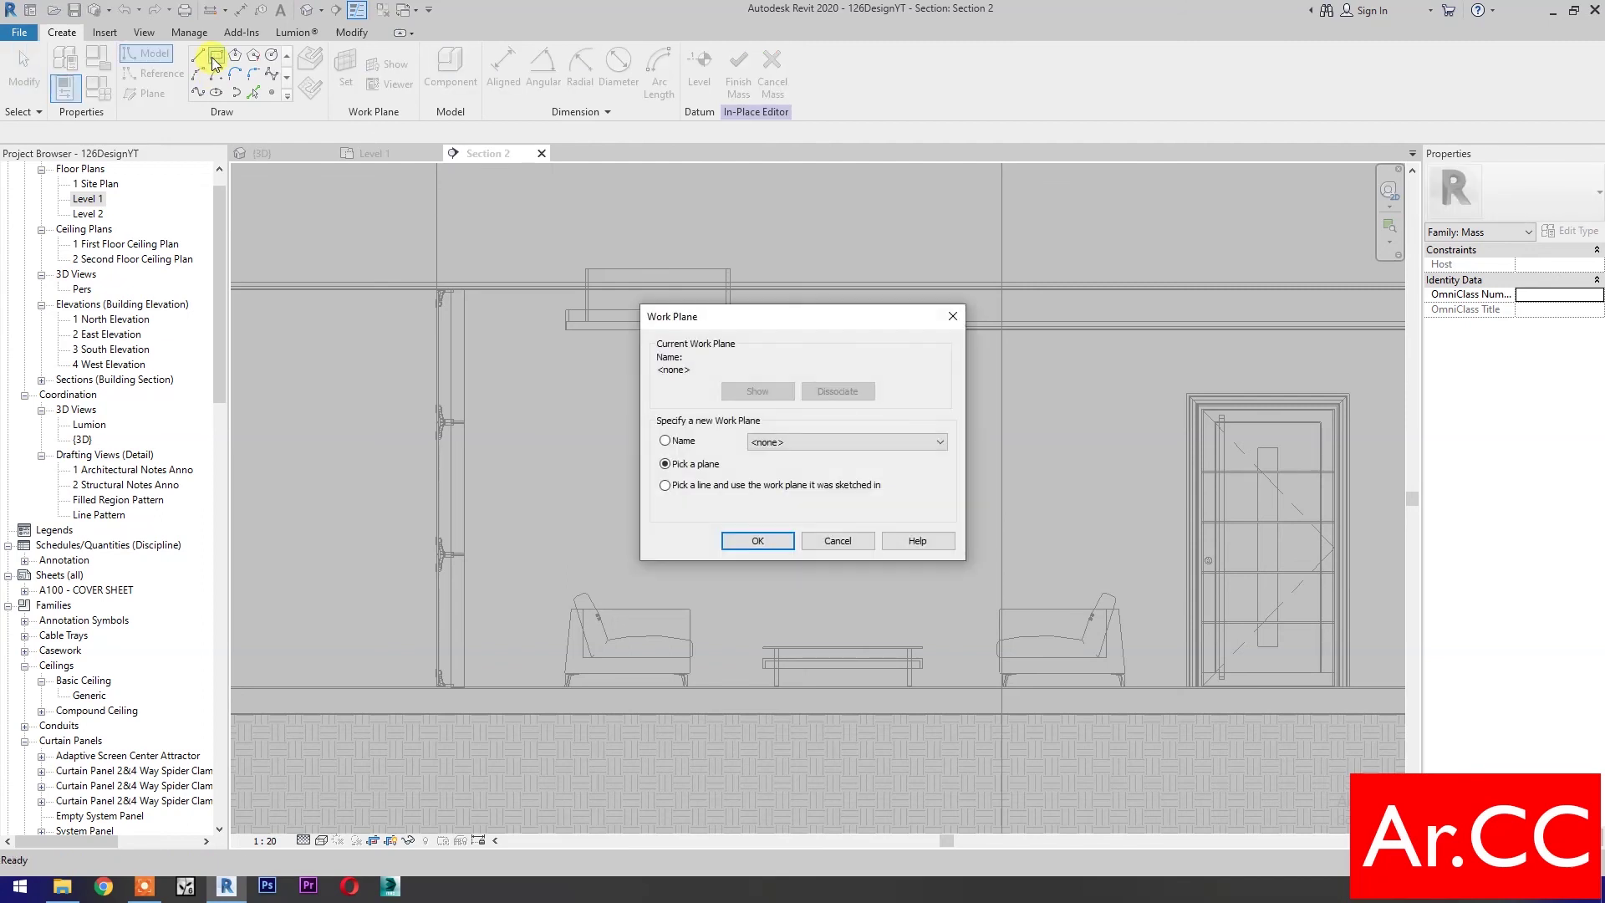
left_click(777, 442)
left_click(772, 502)
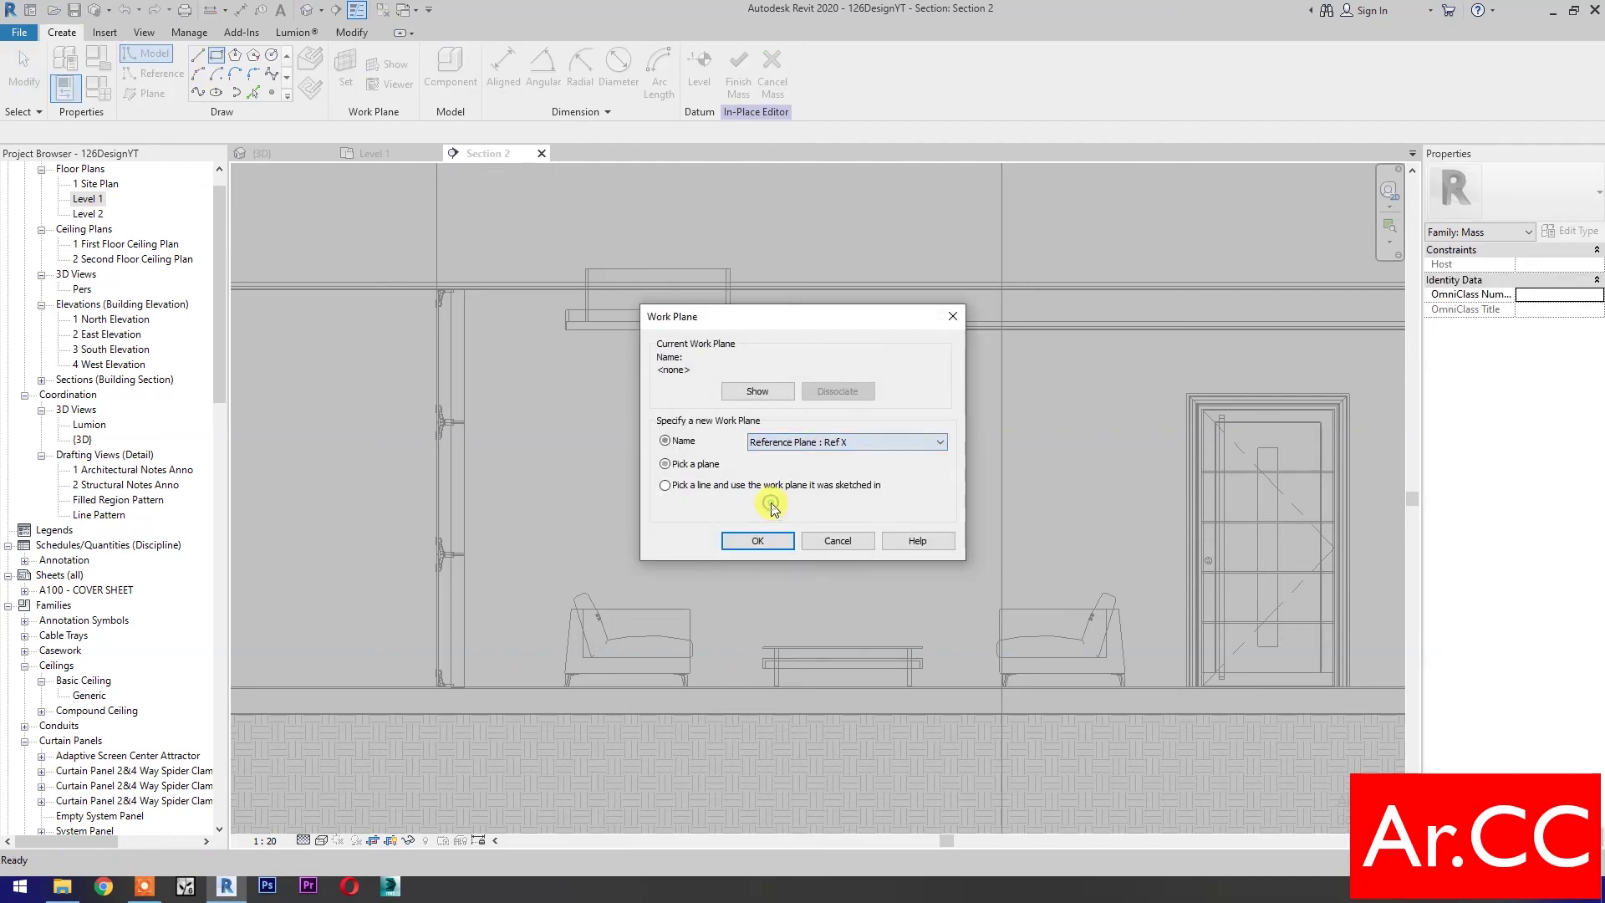
left_click(757, 541)
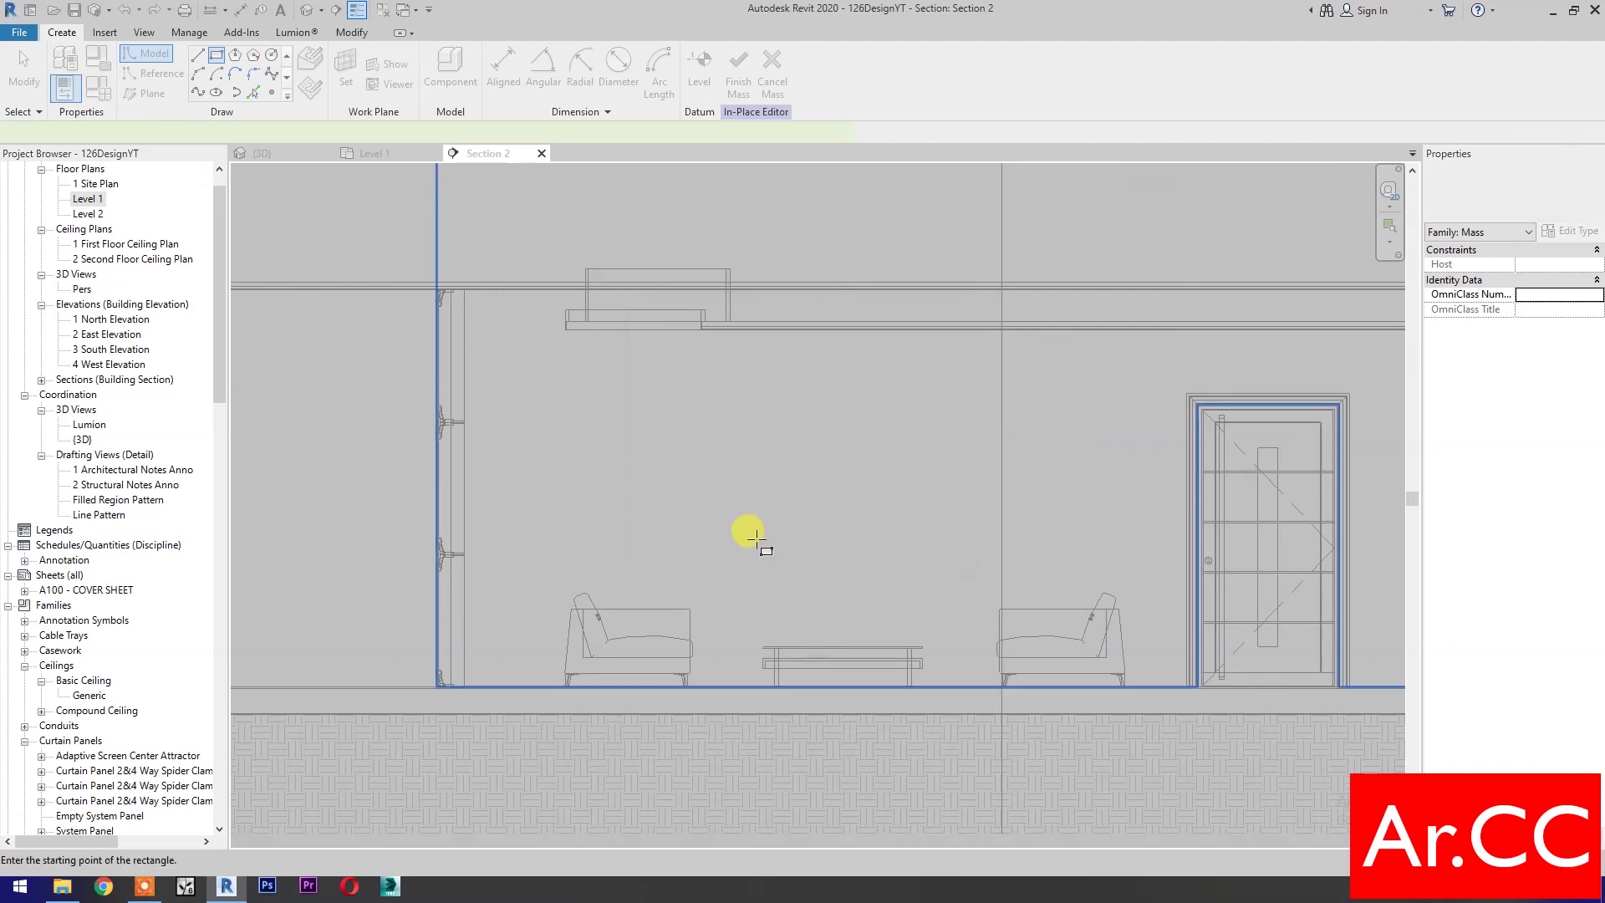
left_click(534, 609)
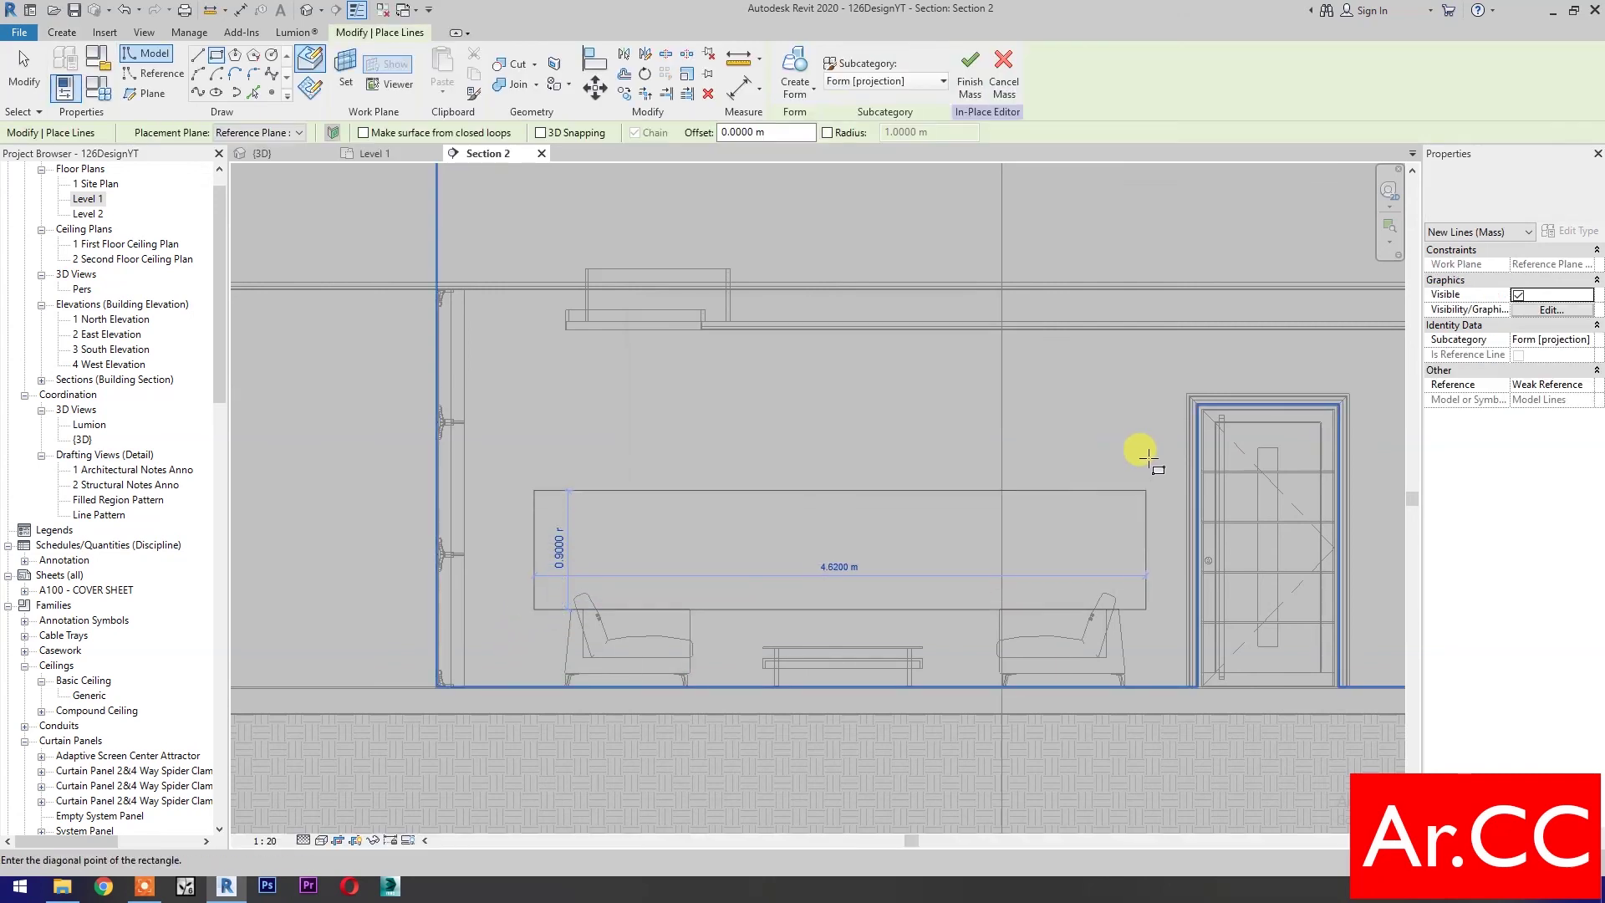
left_click(1161, 366)
key("Escape")
key("Escape")
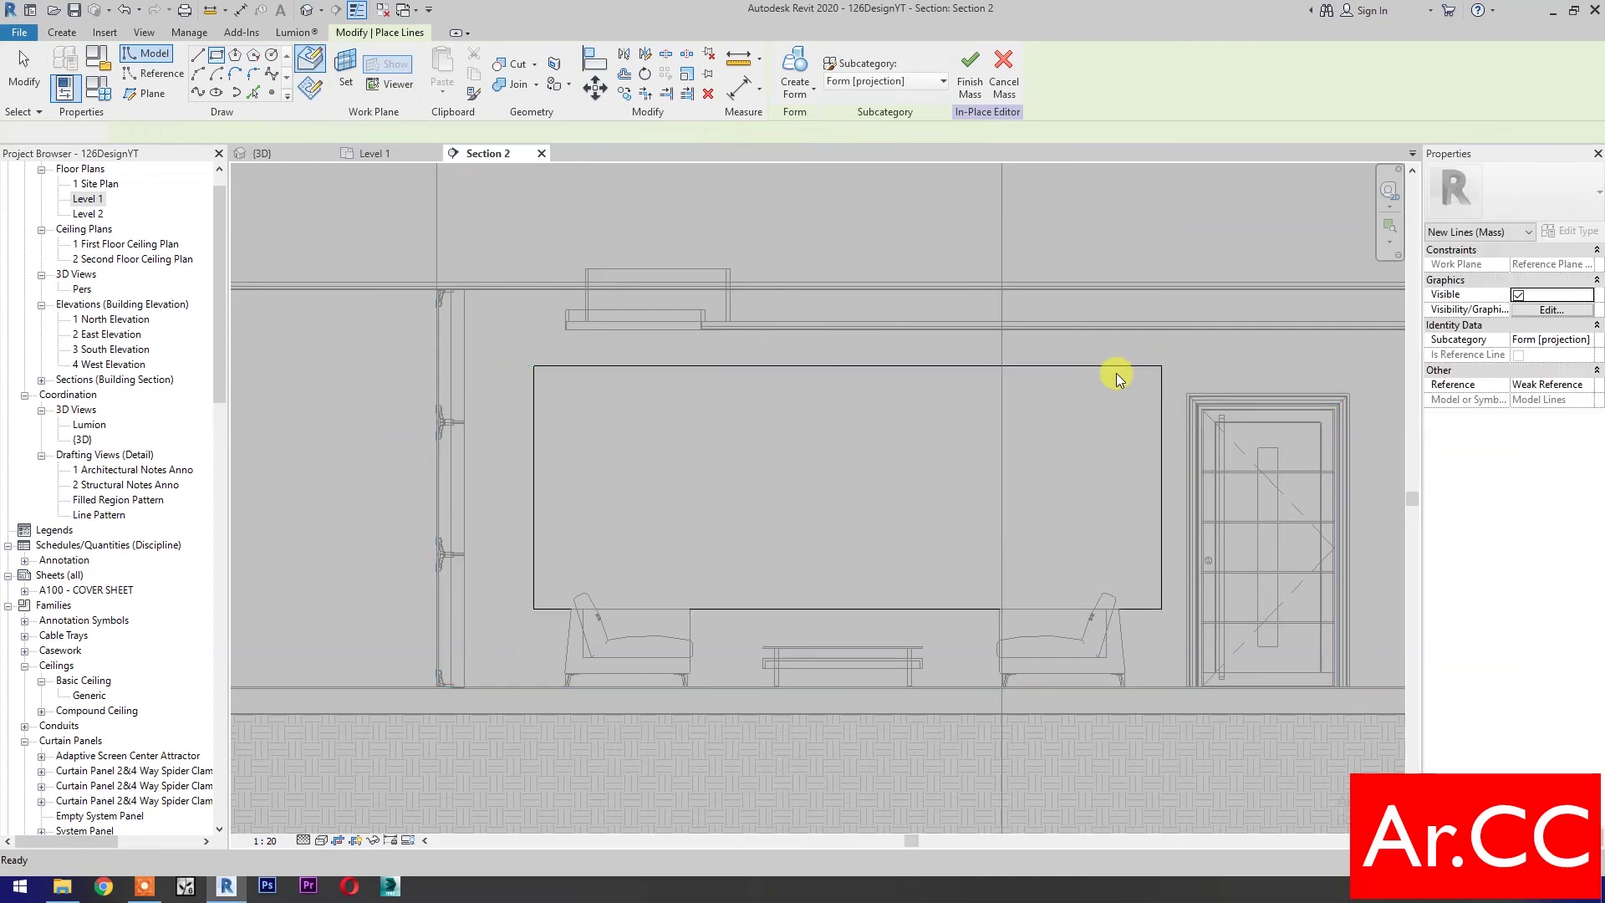
Step: Turn the rectangle into reference lines and create a flat surface form from them
left_click(1115, 373)
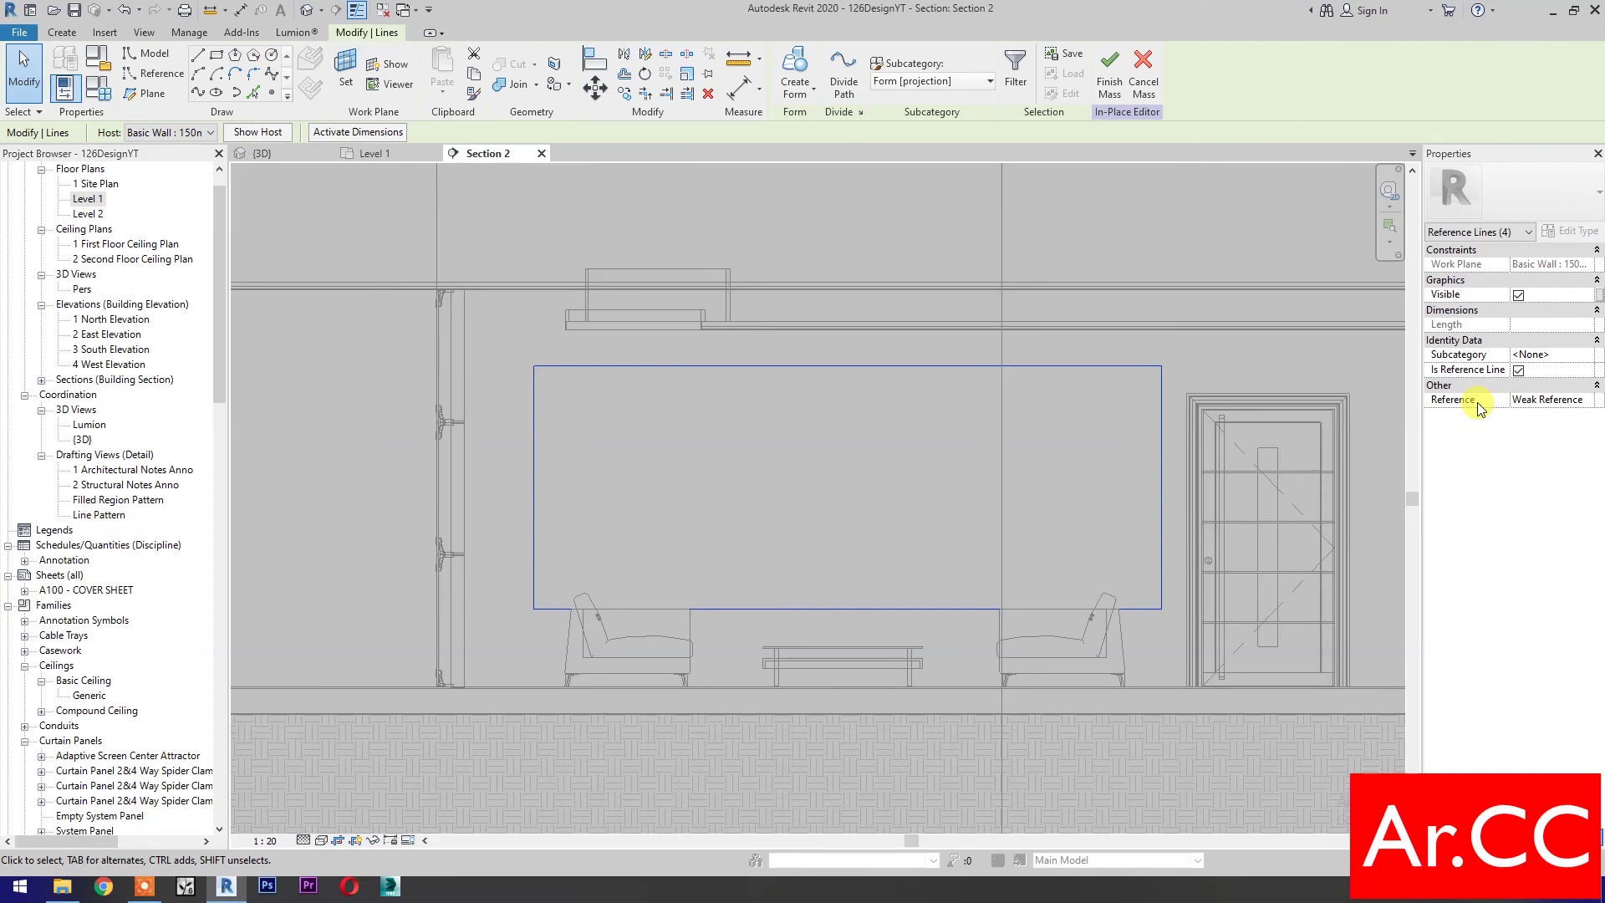
left_click(798, 77)
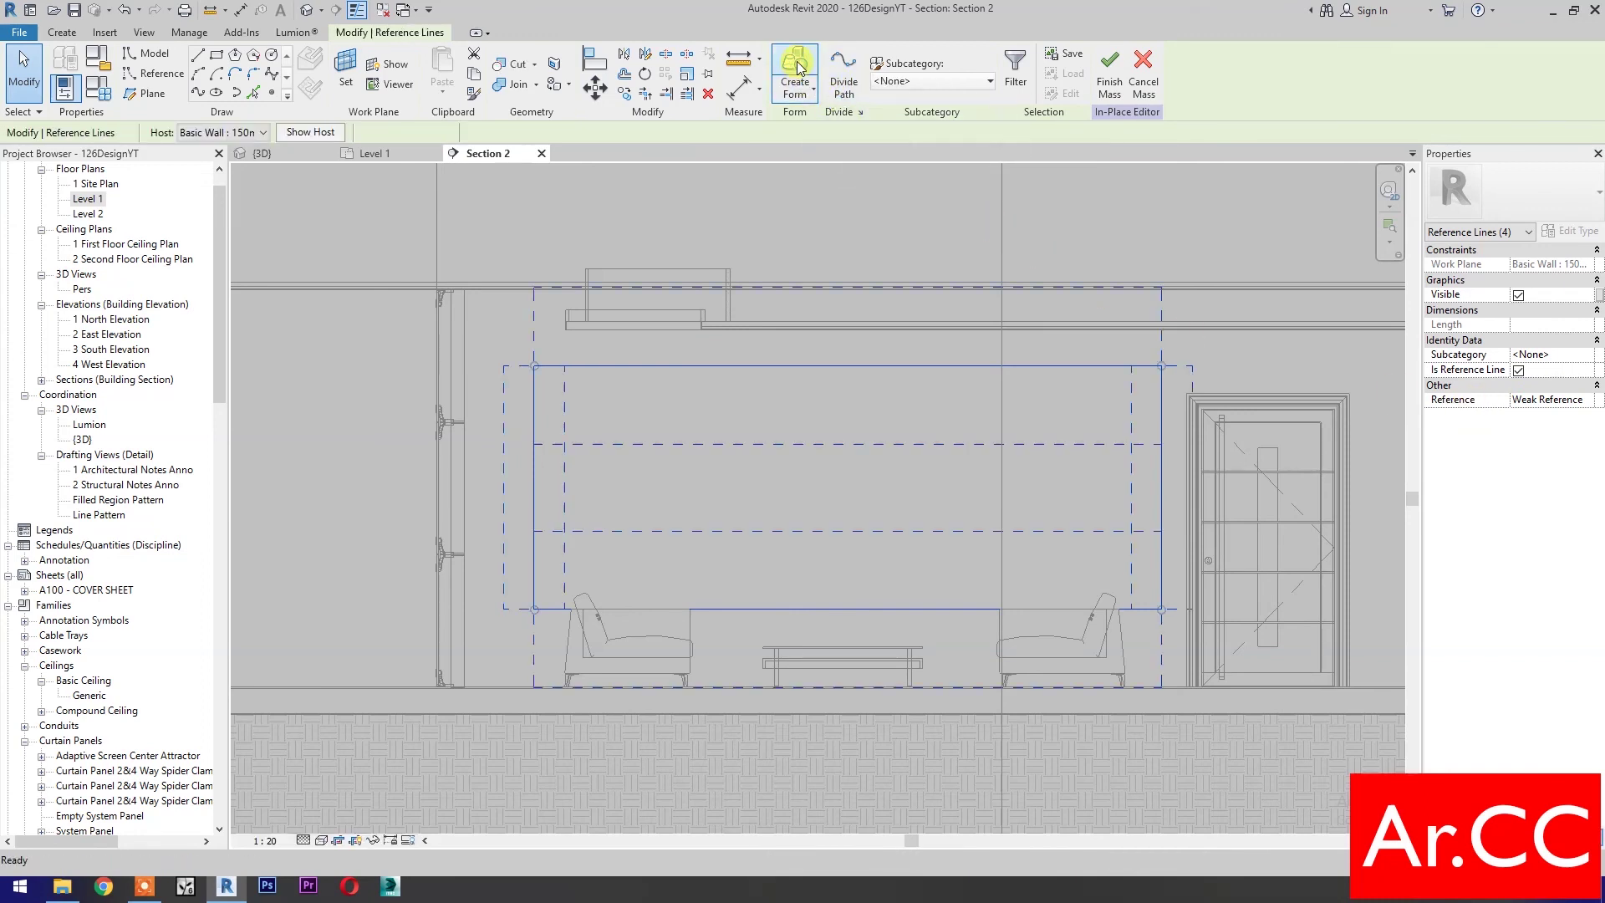
left_click(655, 644)
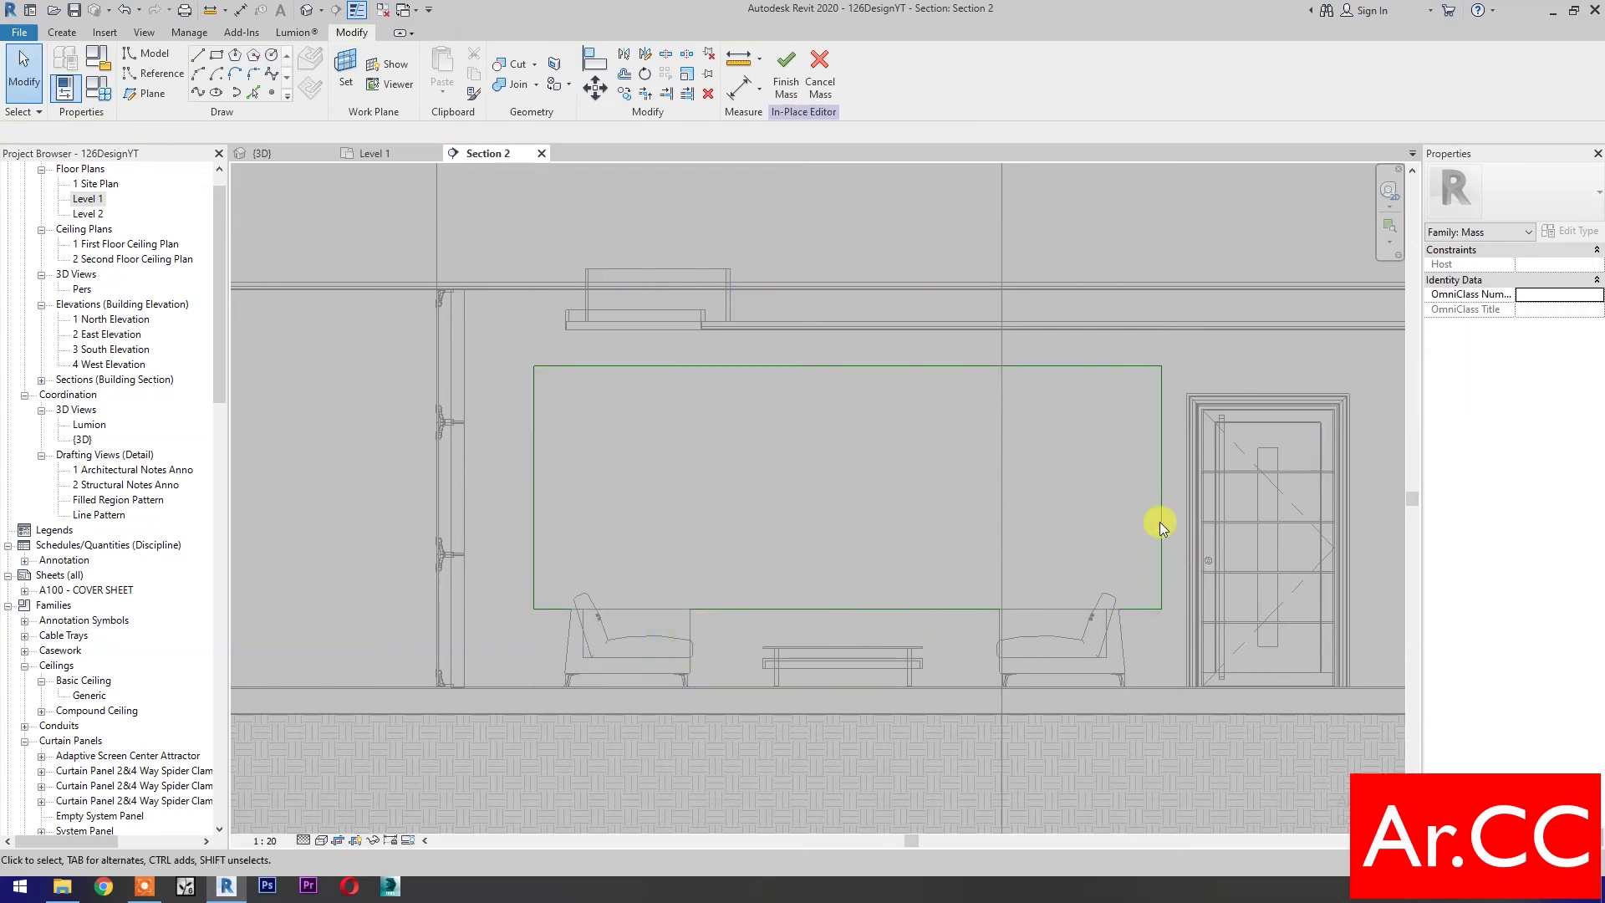
Step: Divide the rectangular form's surface and set both its U Grid and V Grid numbers to 1
key("Tab")
key("Tab")
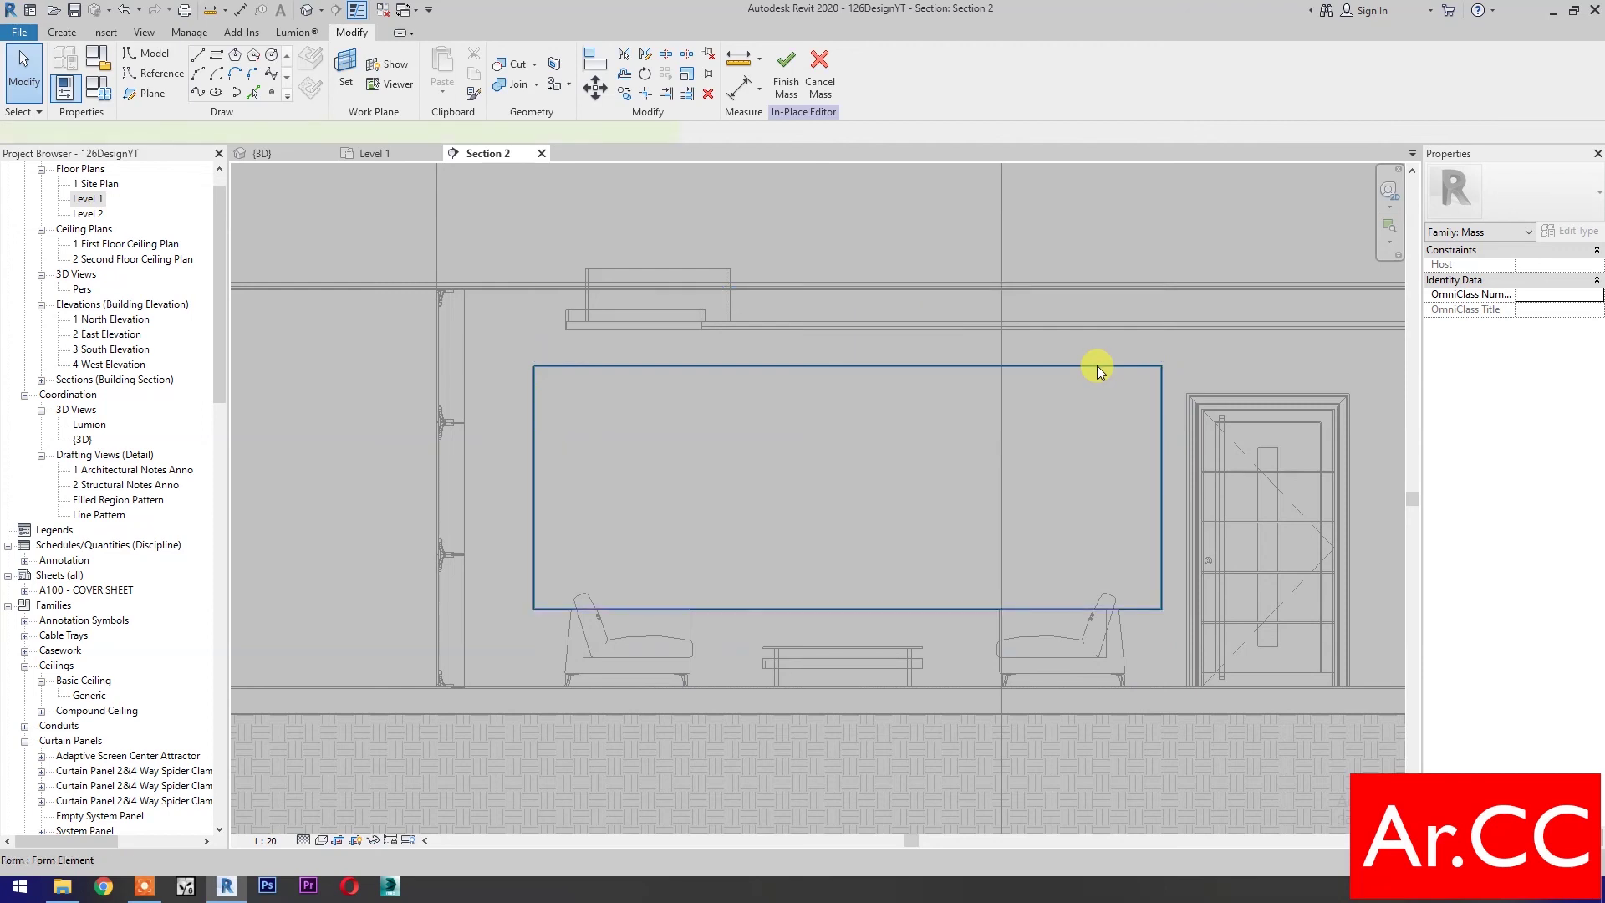
left_click(1096, 366)
left_click(882, 71)
left_click(1552, 323)
type("1")
left_click(1544, 416)
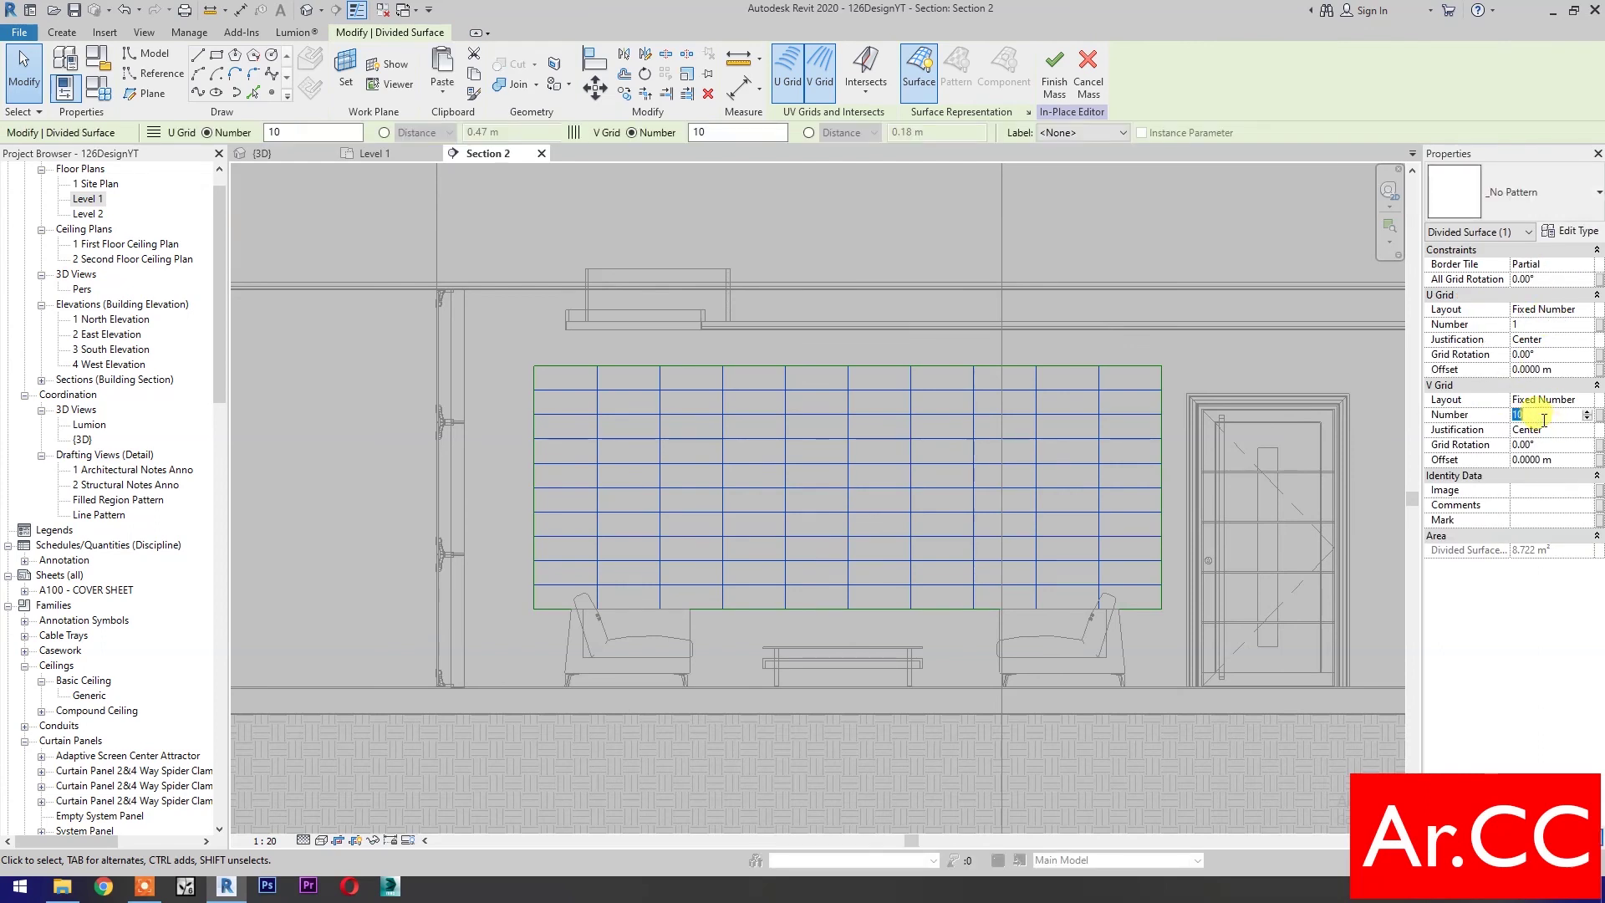
Step: Apply the Adaptive Screen Center Attractor component to the divided surface and set its type's U Grid to 14 and V Grid to 6
left_click(1536, 198)
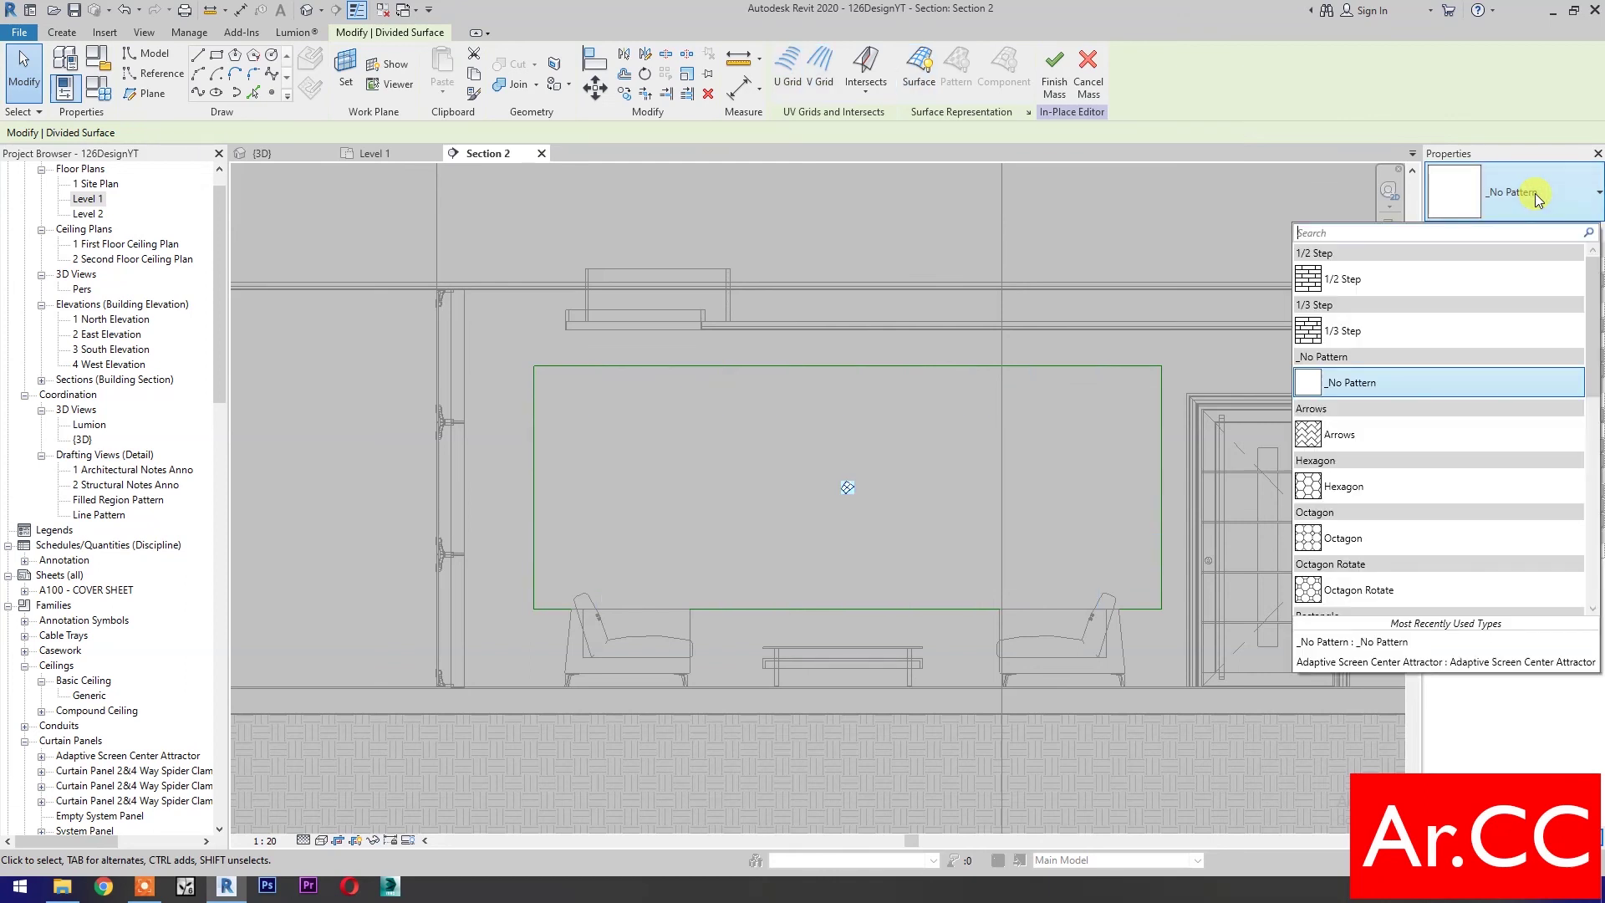
left_click(1347, 665)
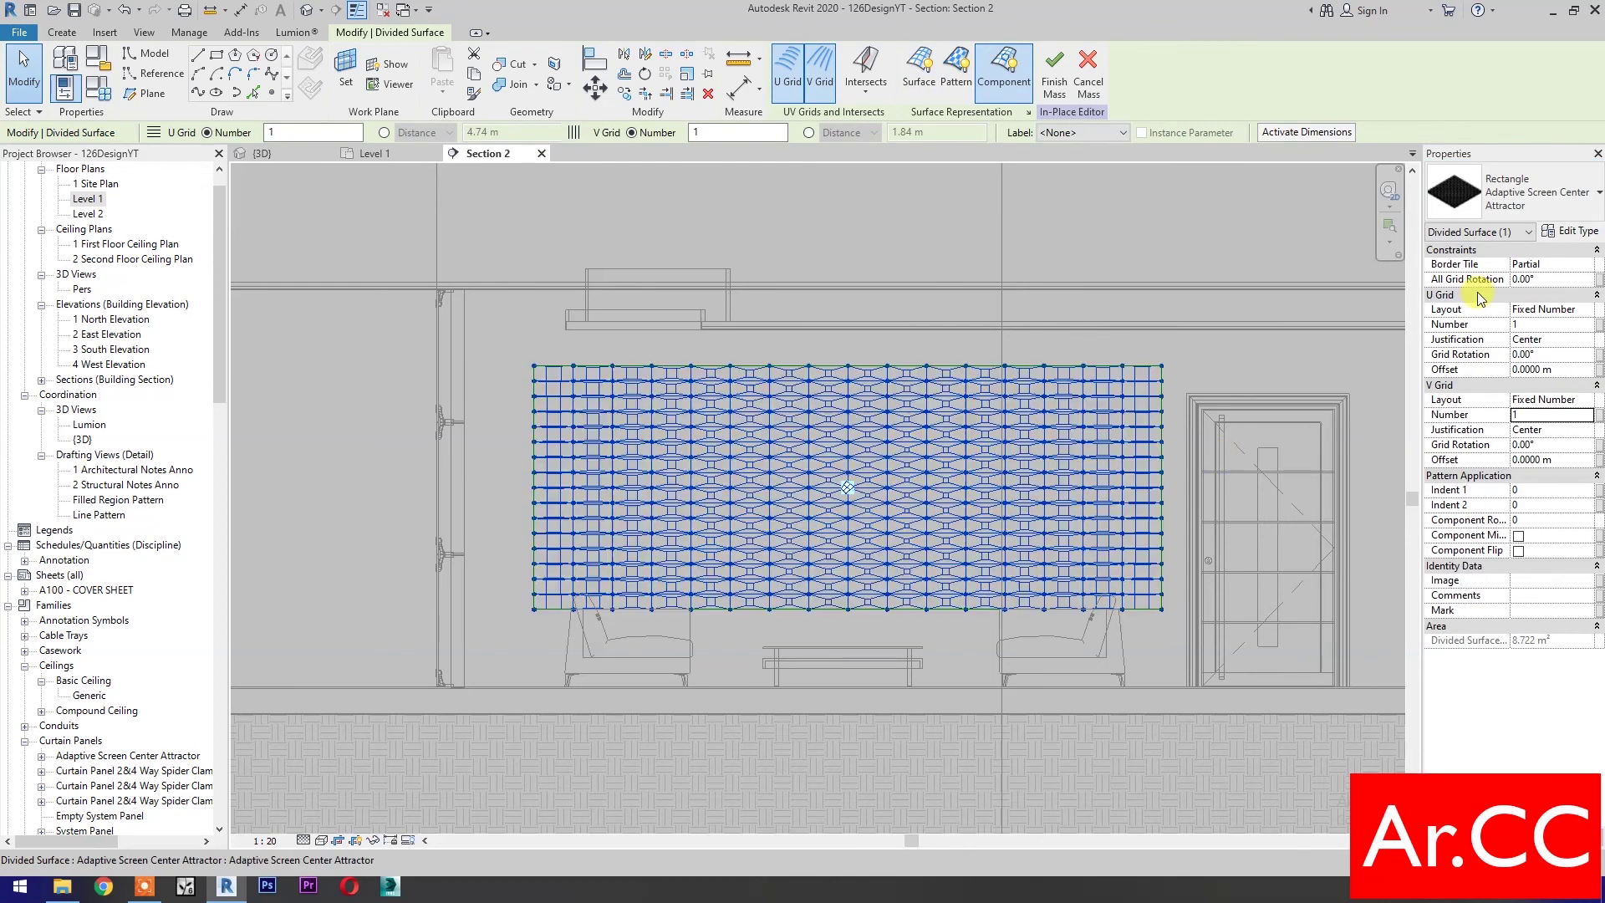
left_click(1578, 231)
scroll(652, 585, "down", 10)
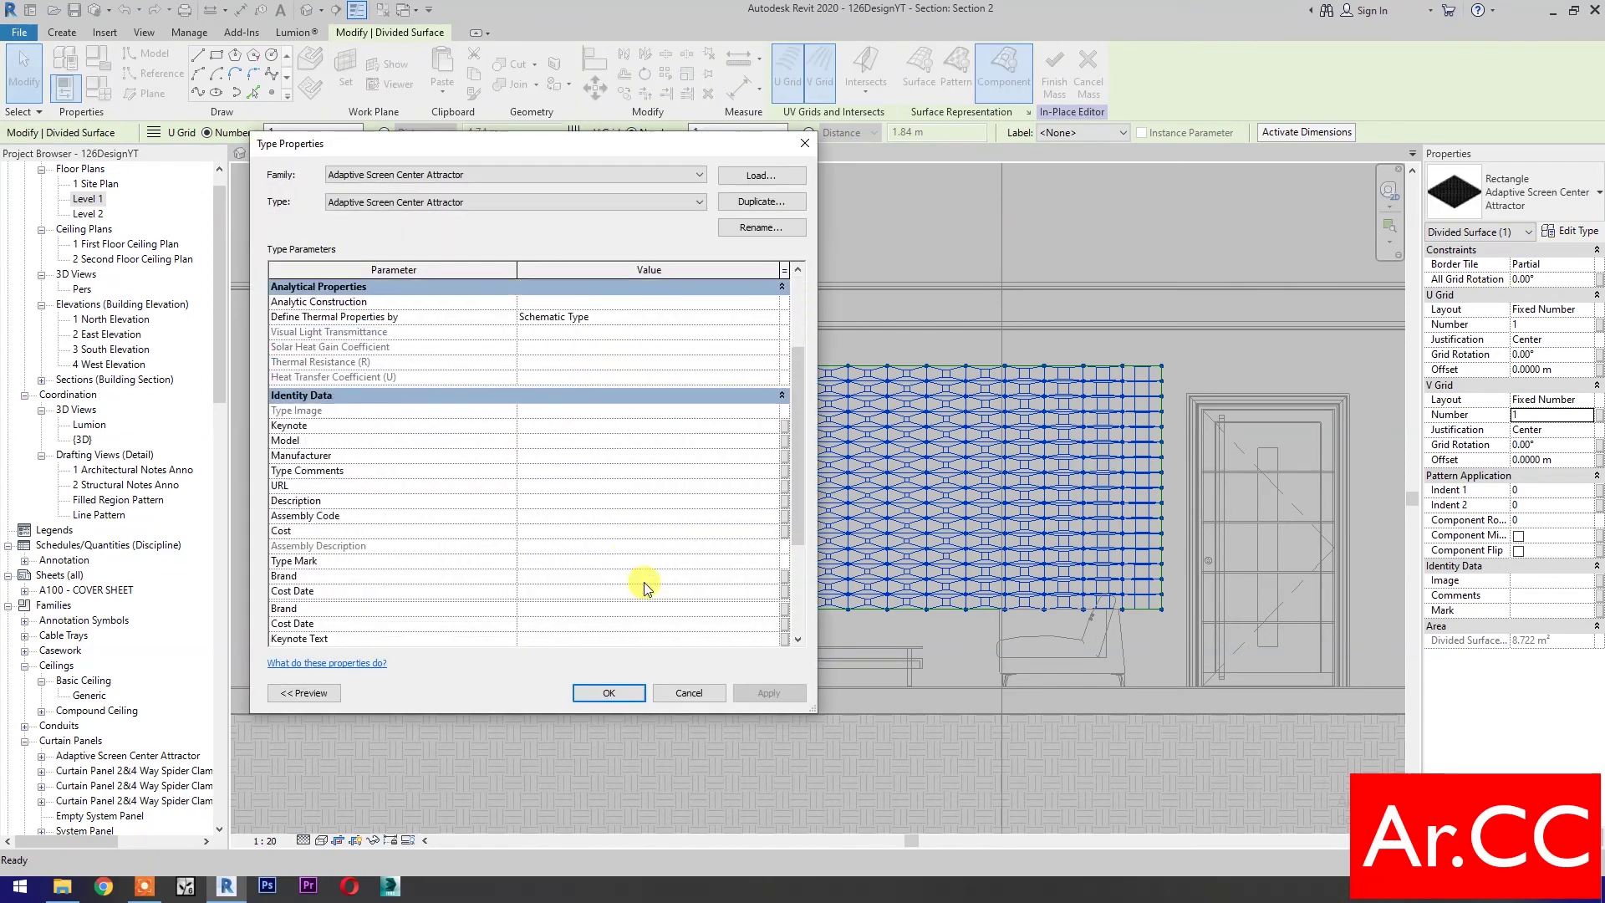
left_click(579, 608)
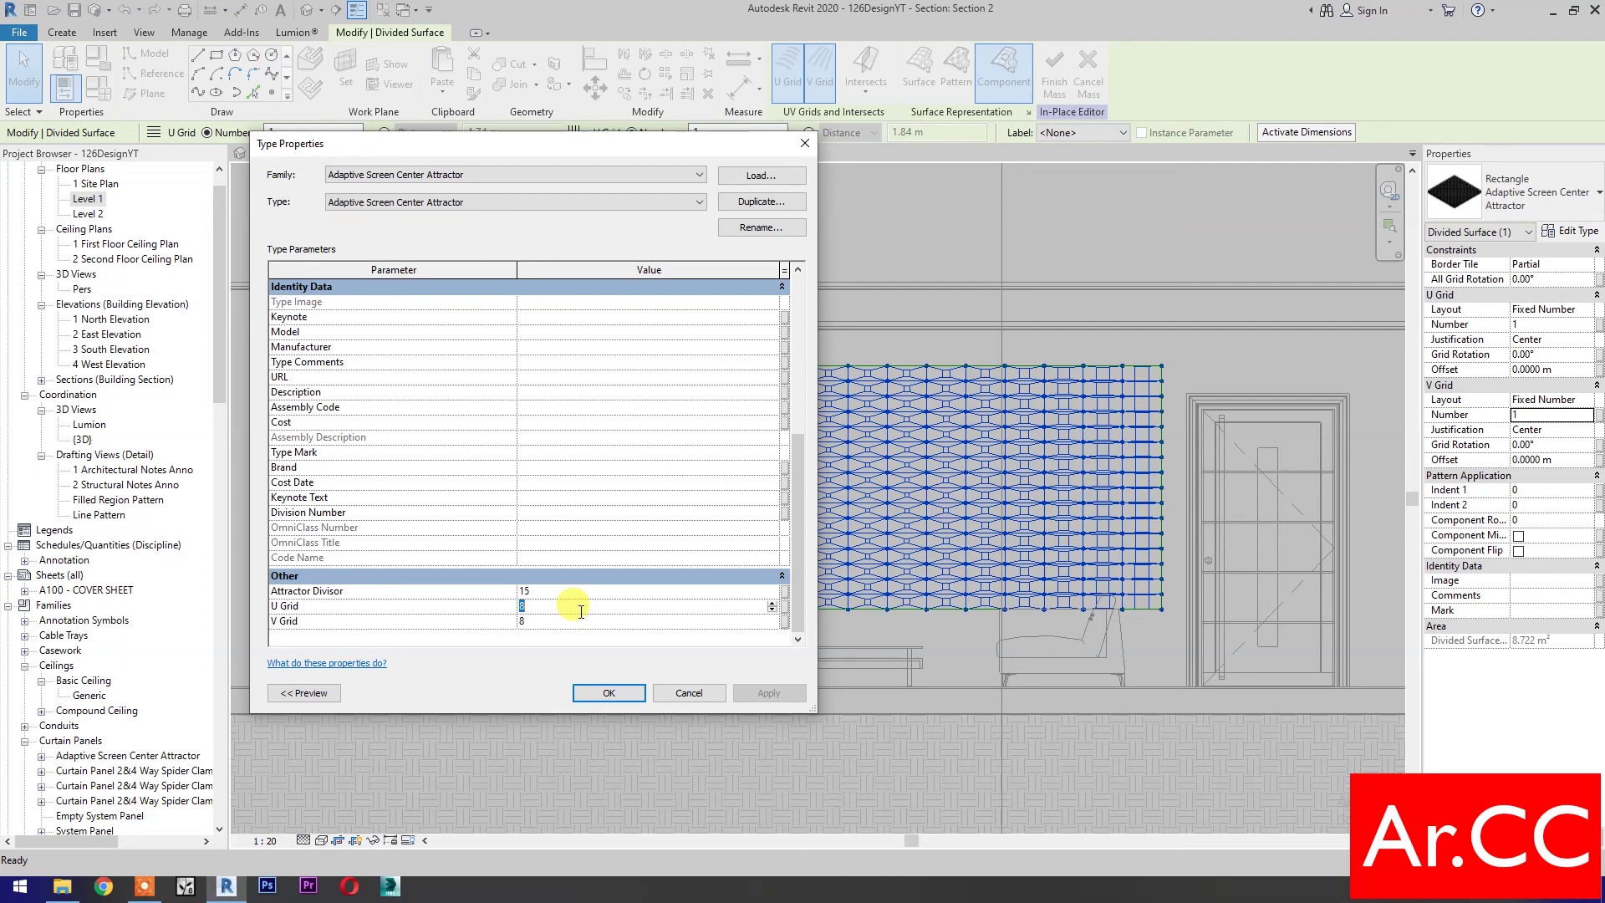
type("14")
left_click(568, 624)
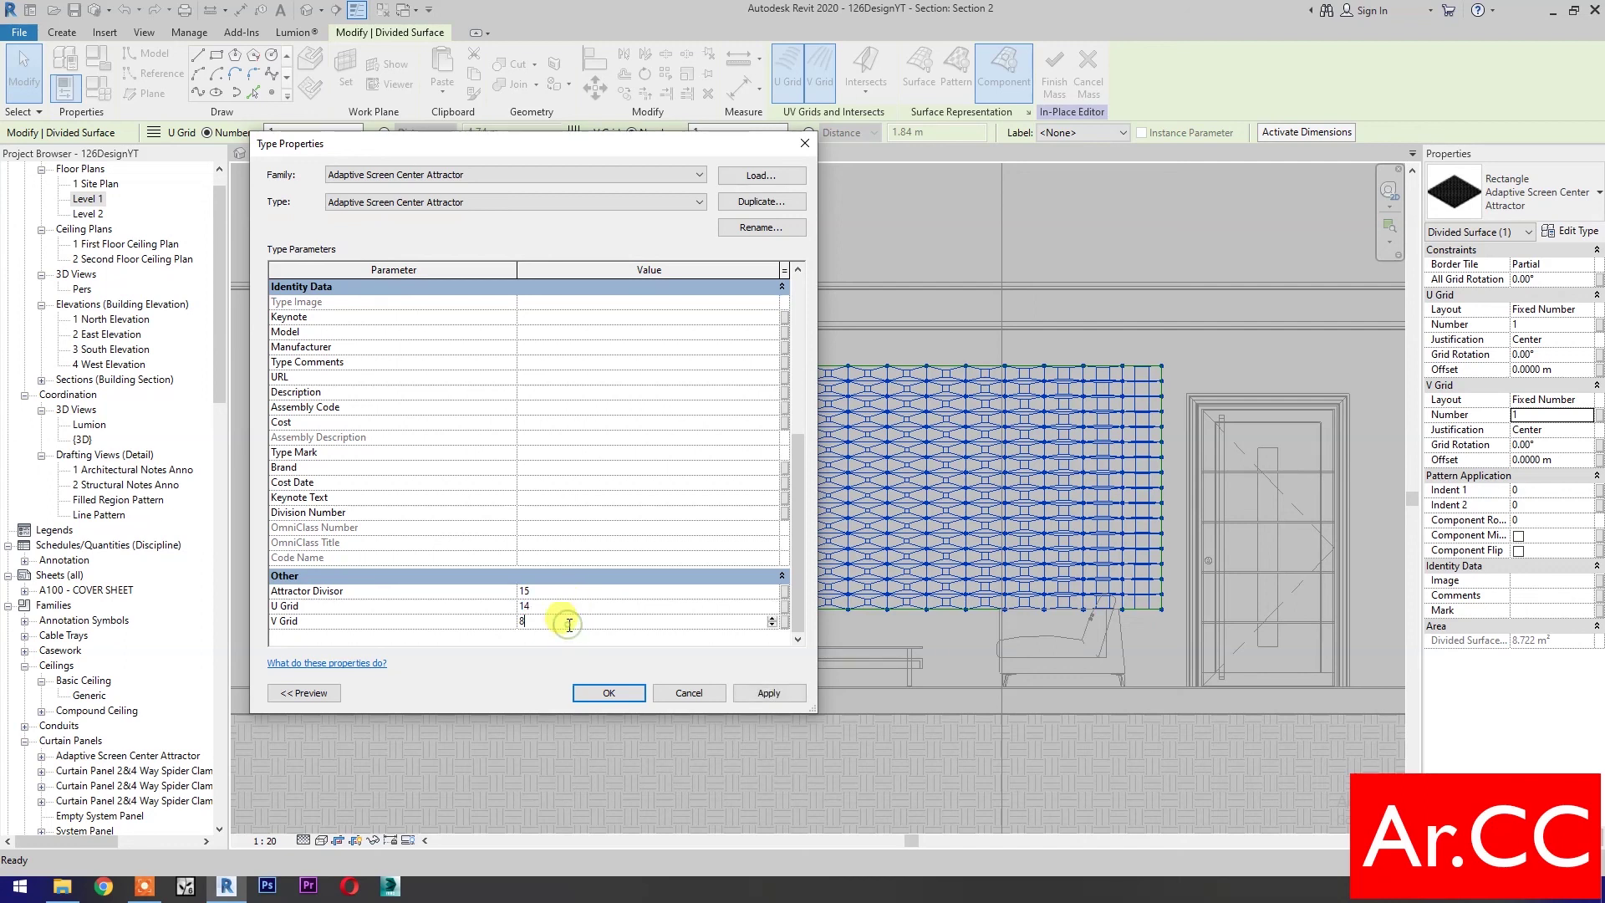
type("6")
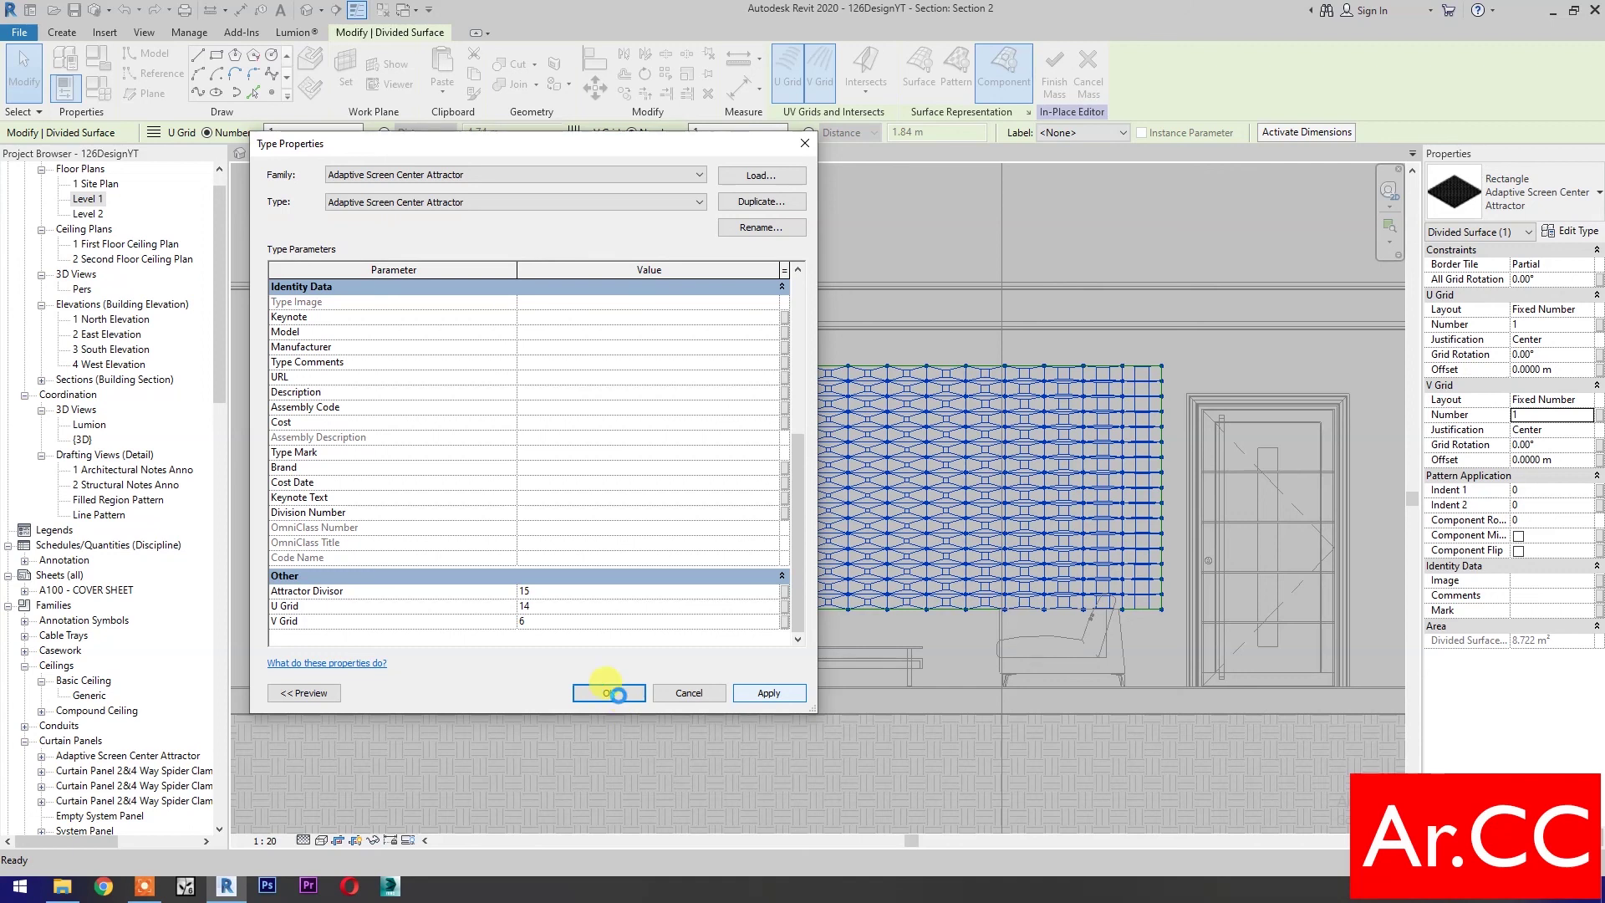
left_click(610, 693)
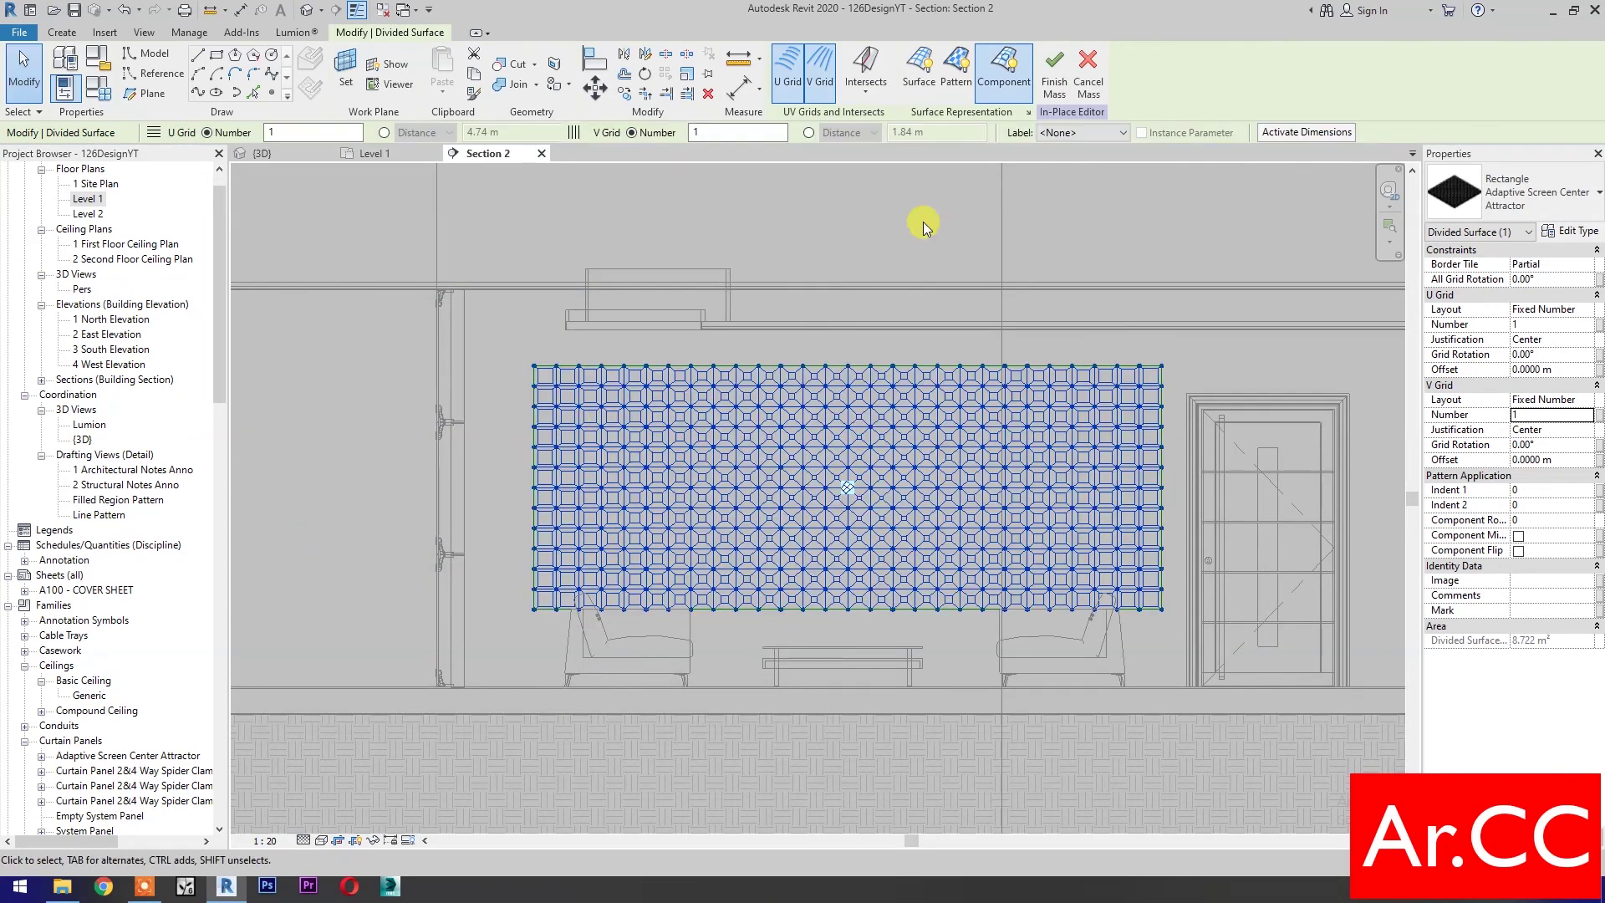
Step: Finish the in-place mass and inspect the wall screen in the {3D} view from a lower viewing angle
left_click(1054, 71)
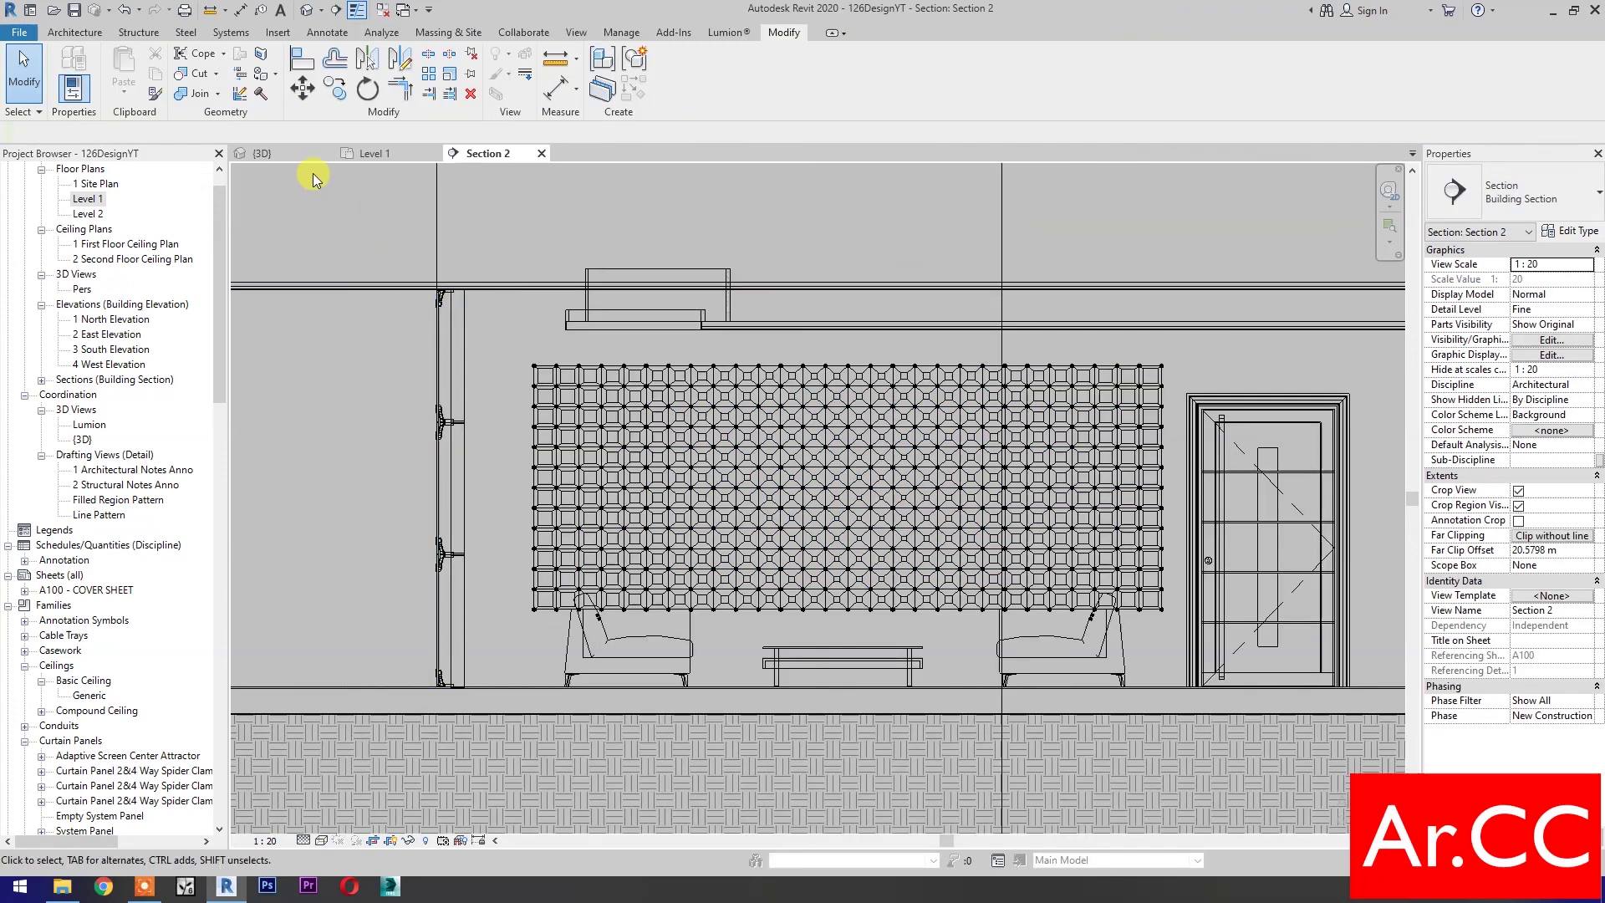
left_click(292, 157)
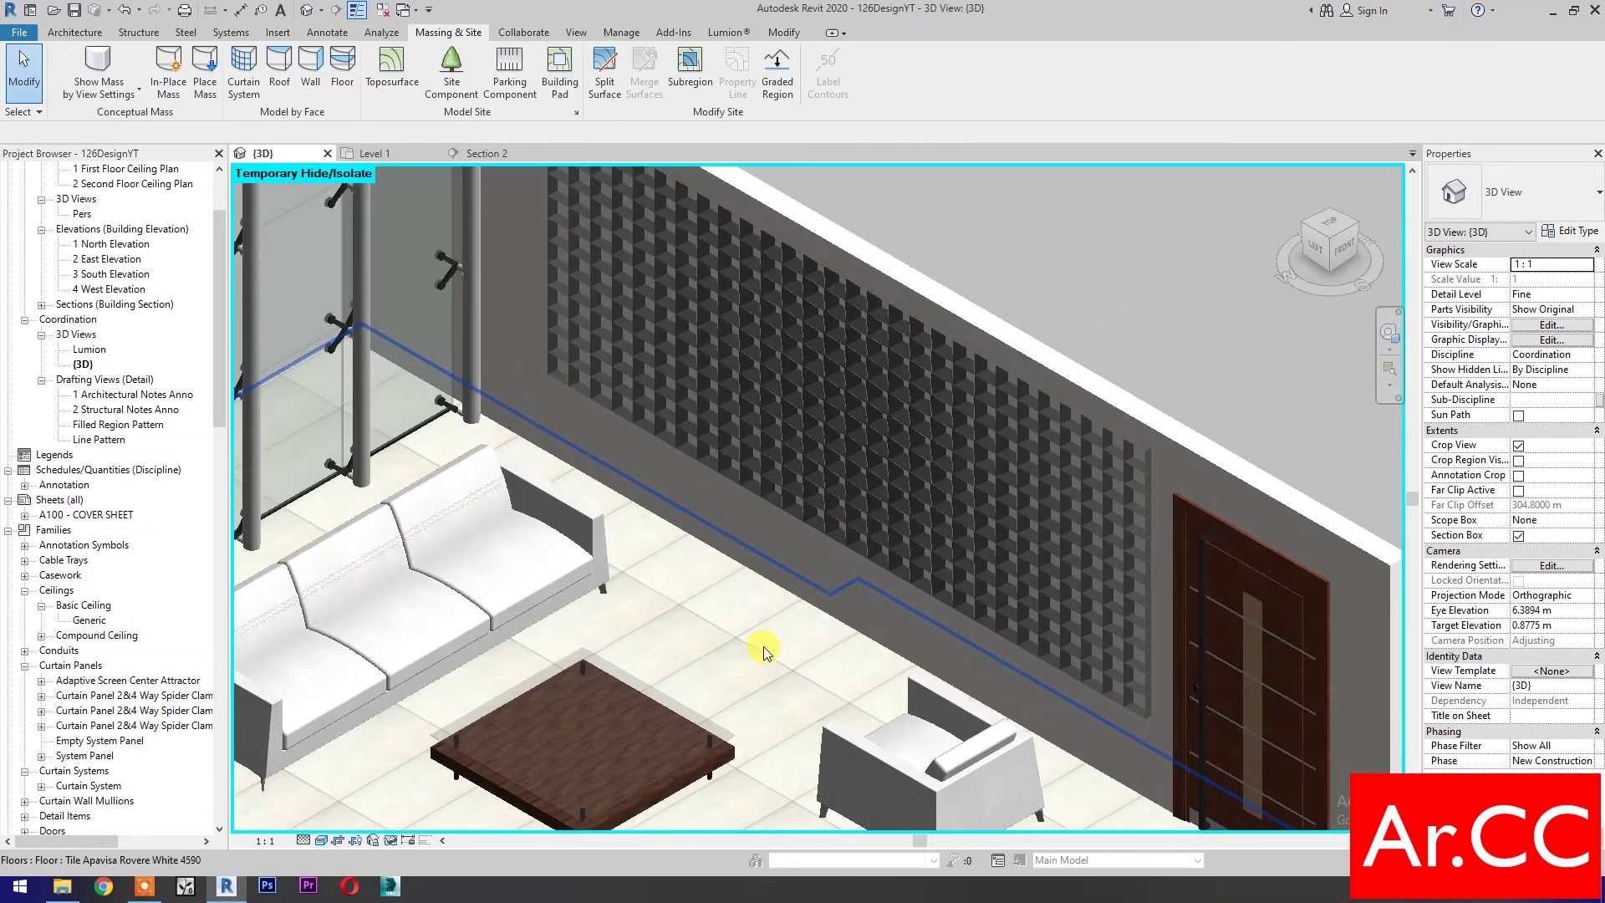
scroll(752, 591, "up", 2)
middle_click_drag(752, 591, 645, 781)
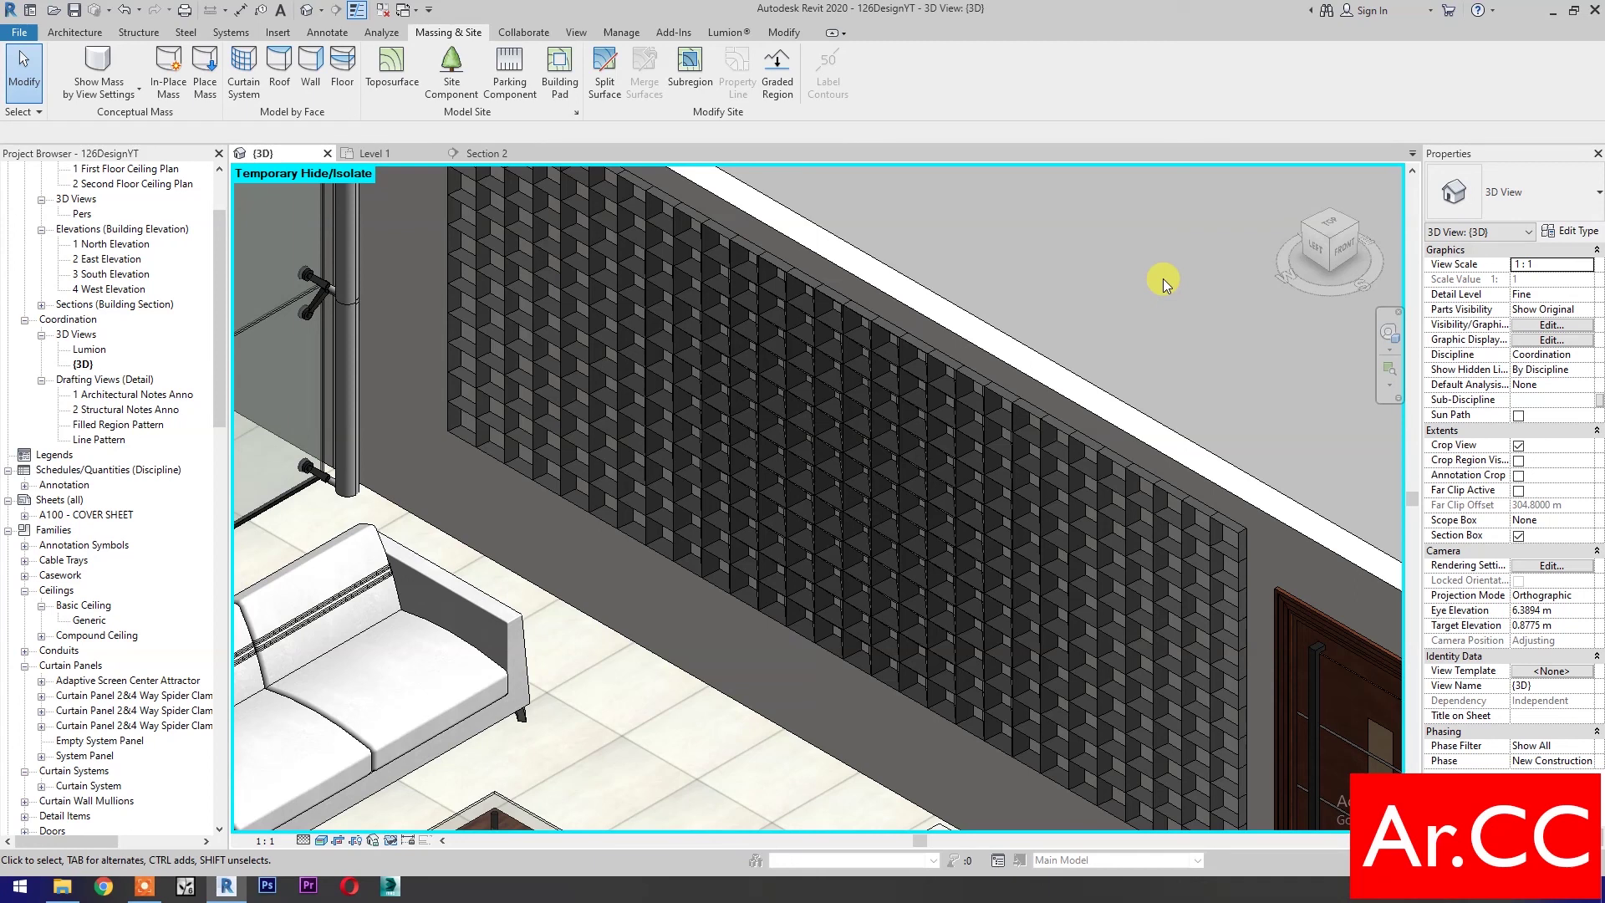
left_click(1386, 337)
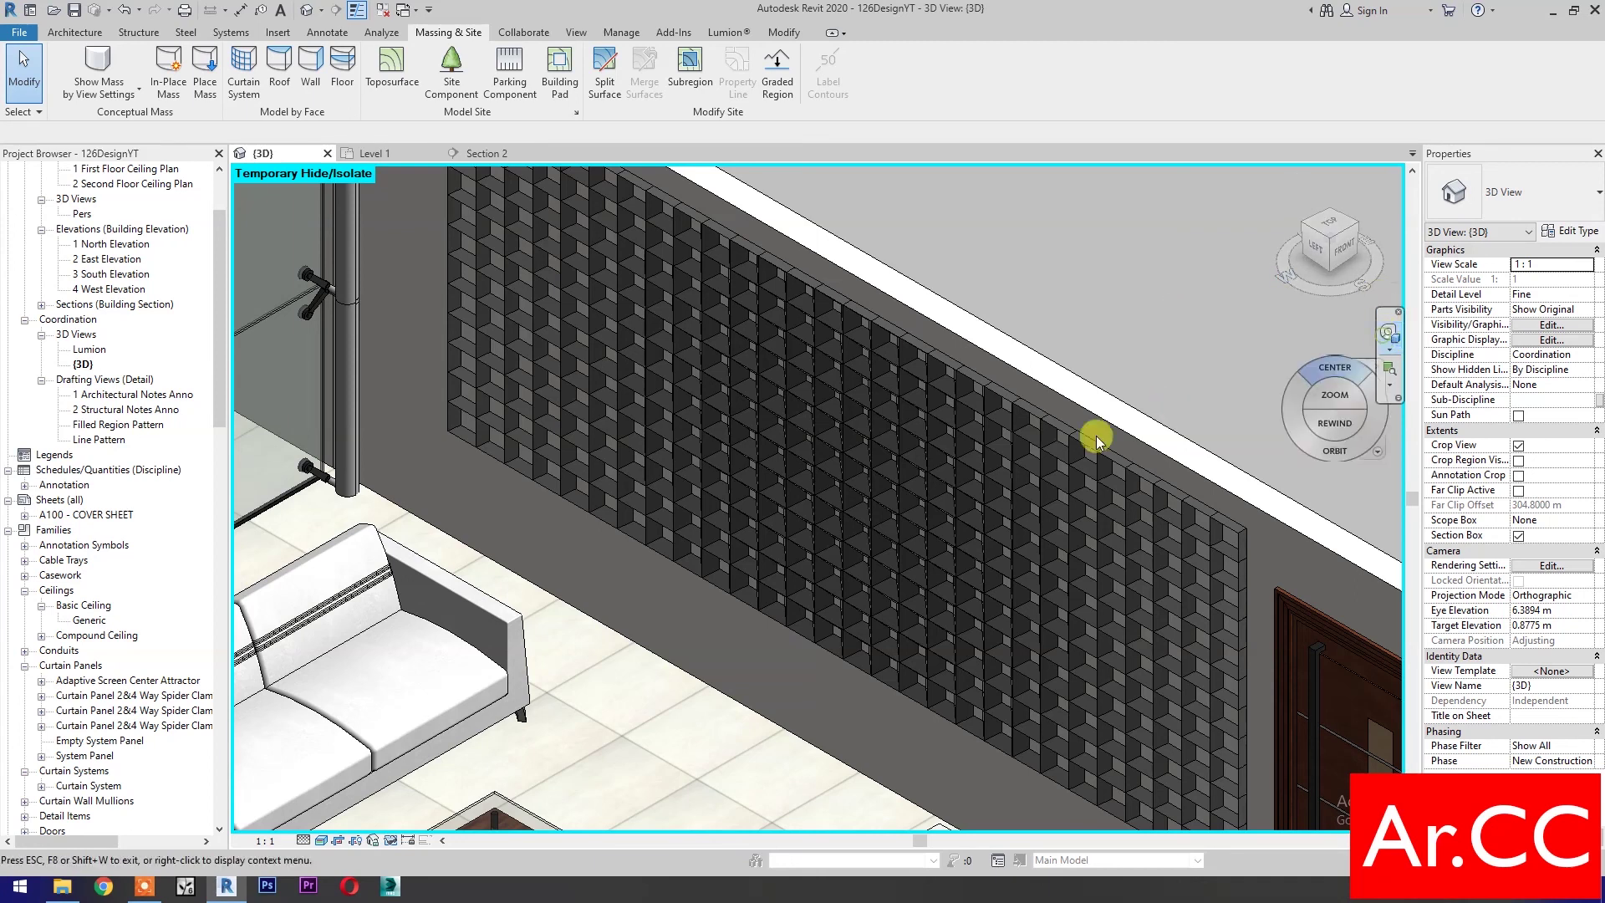
left_click_drag(1130, 459, 1131, 281)
left_click(1187, 289)
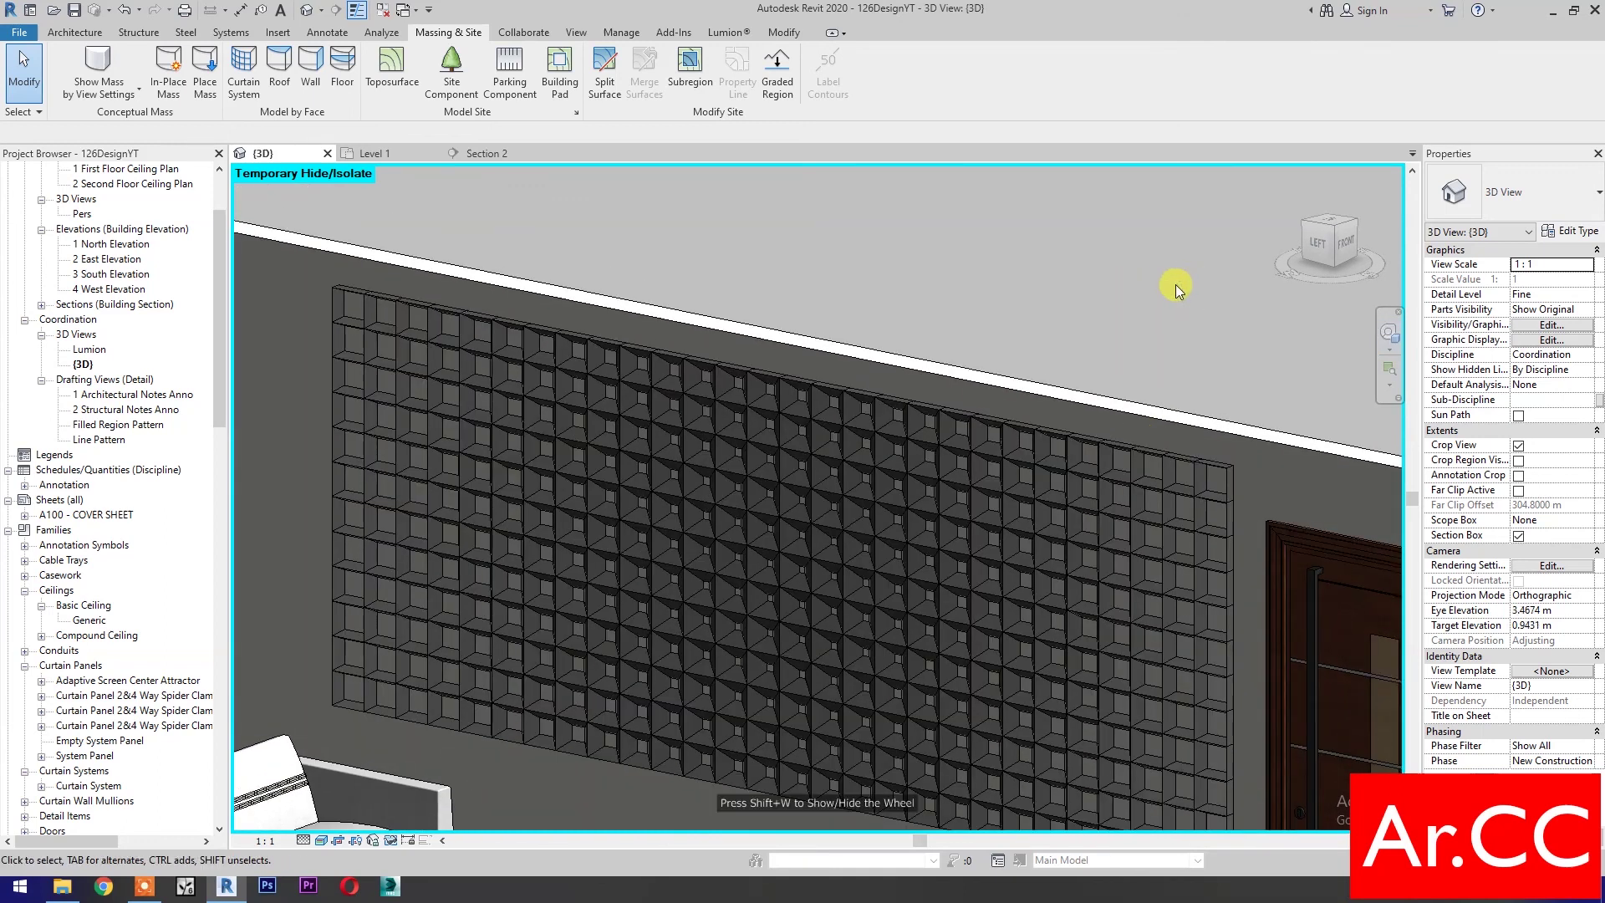